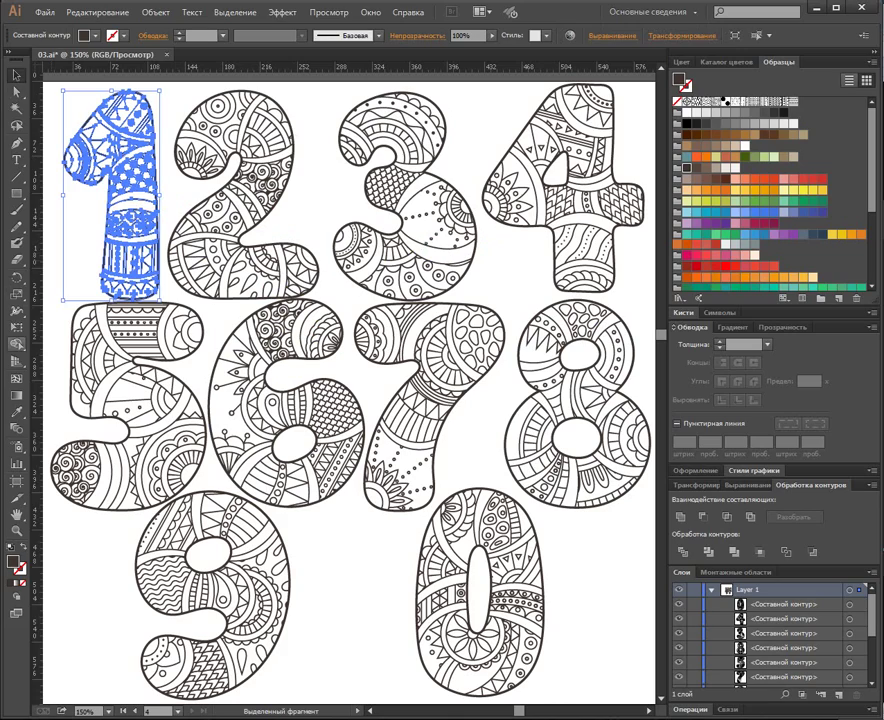
# Convert the selected digit 1 artwork into a Live Paint group with the Live Paint Bucket, then deselect it.
pyautogui.press('k')
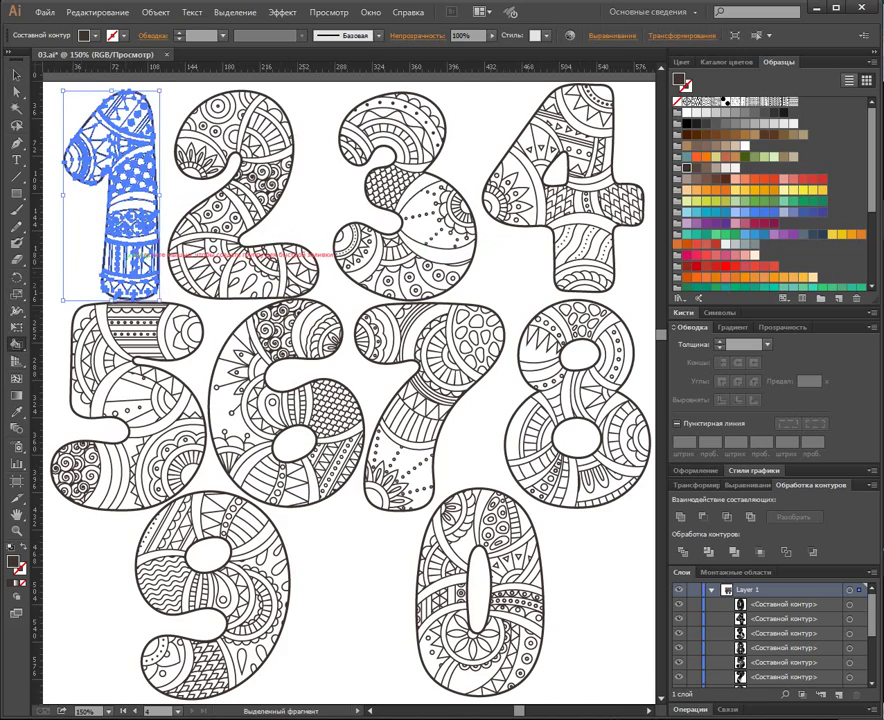
pyautogui.hotkey('ctrl', '+')
pyautogui.hotkey('ctrl', '+')
pyautogui.hotkey('ctrl', '+')
pyautogui.moveTo(126, 257)
pyautogui.mouseDown()
pyautogui.moveTo(324, 466)
pyautogui.moveTo(366, 482)
pyautogui.mouseUp()
pyautogui.moveTo(150, 190); pyautogui.dragTo(382, 404)
pyautogui.moveTo(348, 325); pyautogui.dragTo(404, 384)
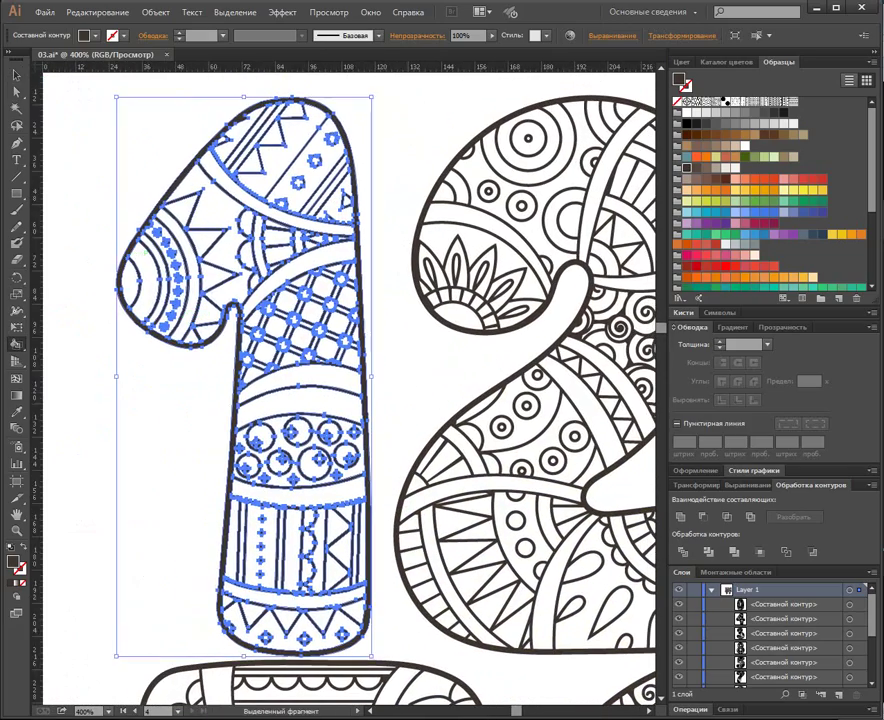
pyautogui.hotkey('ctrl', 'shift', 'a')
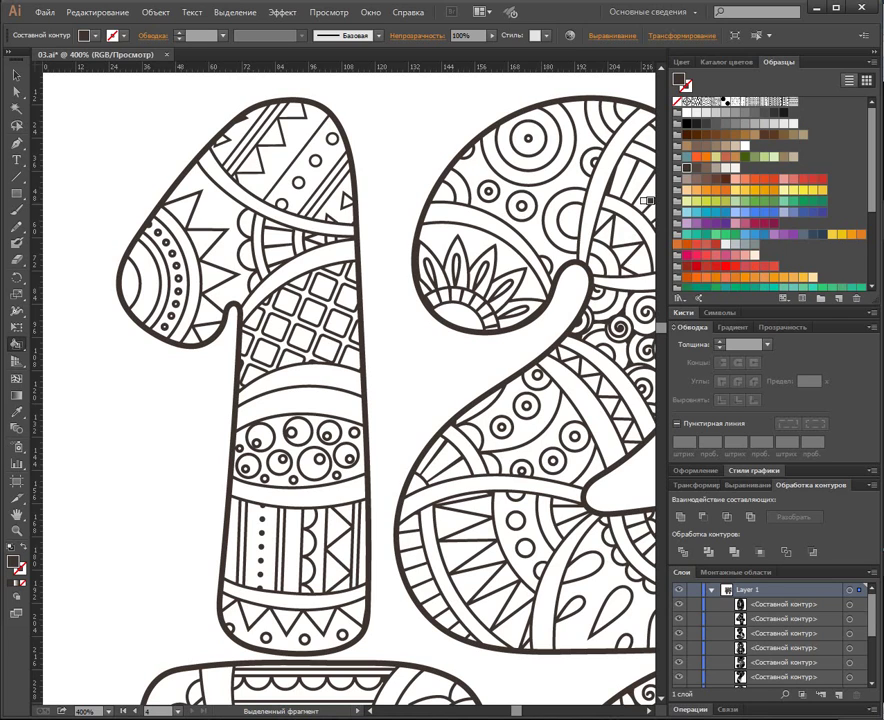
# Fill seven alternating squares of the lattice pattern in the digit 1 with light blue using Live Paint.
pyautogui.click(687, 212)
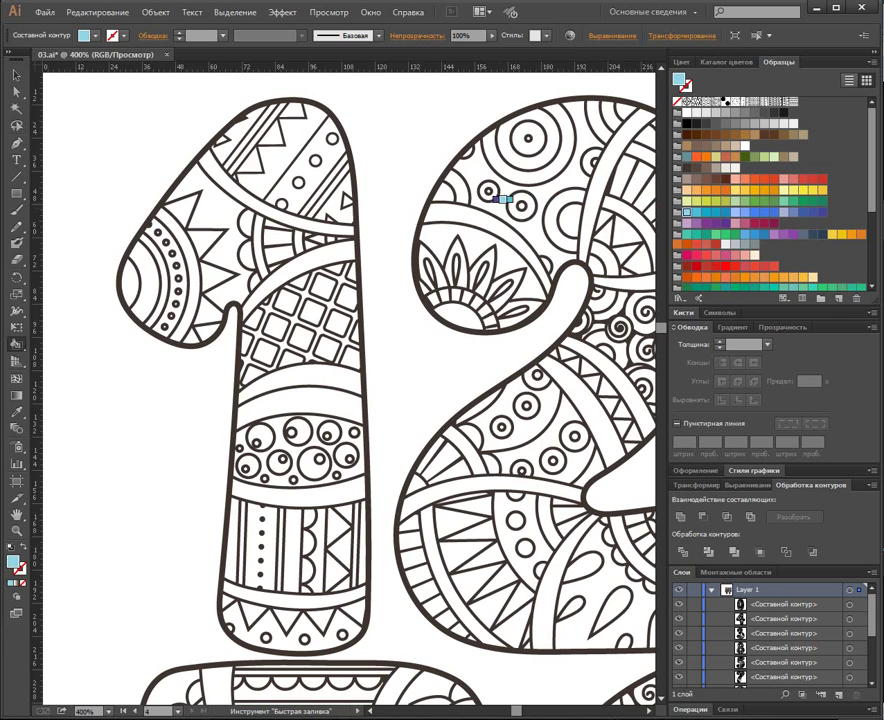
pyautogui.click(287, 299)
pyautogui.click(299, 336)
pyautogui.click(322, 283)
pyautogui.click(337, 321)
pyautogui.click(348, 357)
pyautogui.click(255, 318)
pyautogui.click(265, 350)
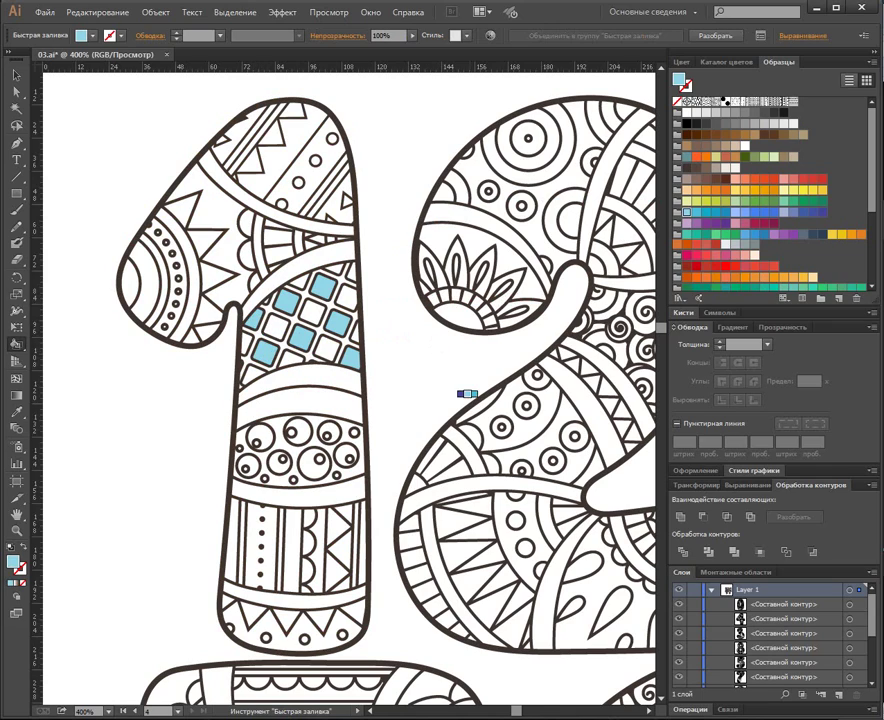
# Fill the cut-off square at the lattice's upper right edge with the same light blue.
pyautogui.hotkey('ctrl', '+')
pyautogui.hotkey('ctrl', '+')
pyautogui.moveTo(409, 282); pyautogui.dragTo(521, 452)
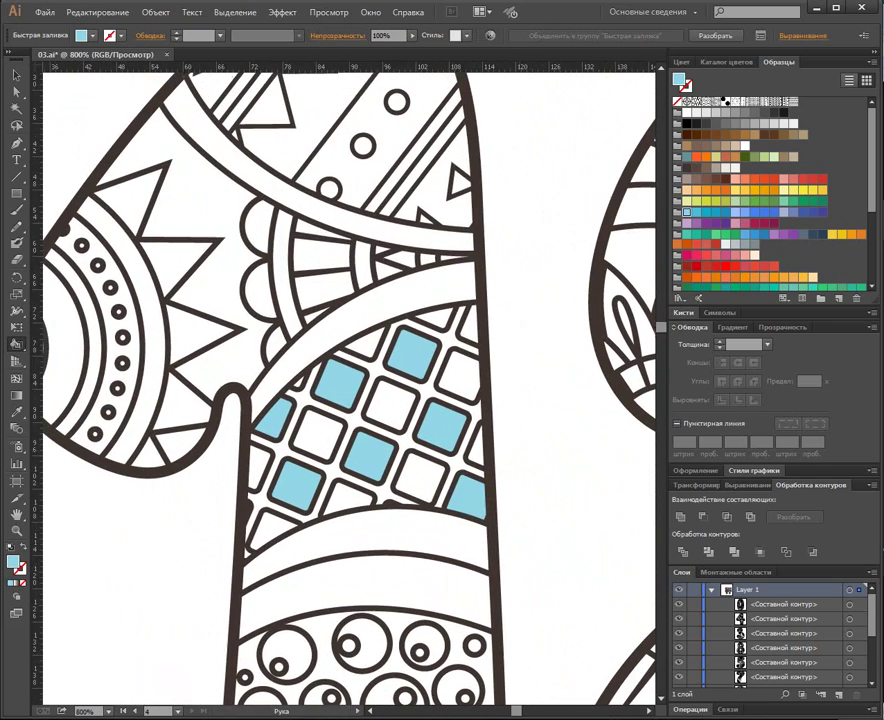
pyautogui.click(468, 333)
pyautogui.click(467, 322)
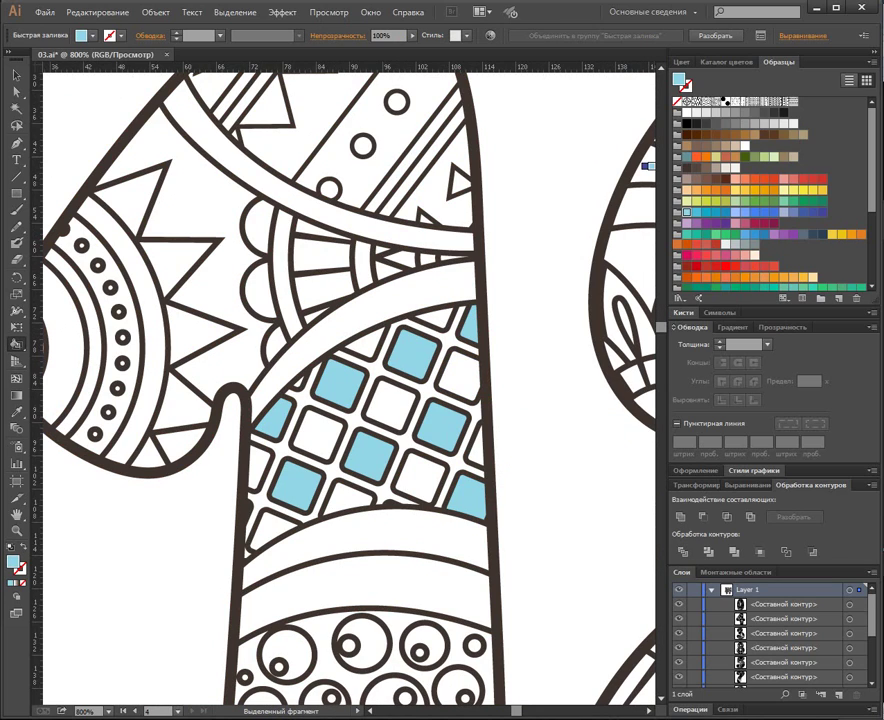
# Try a medium blue on two white squares in the upper part of the lattice and recolor them periwinkle blue.
pyautogui.click(366, 336)
pyautogui.click(386, 398)
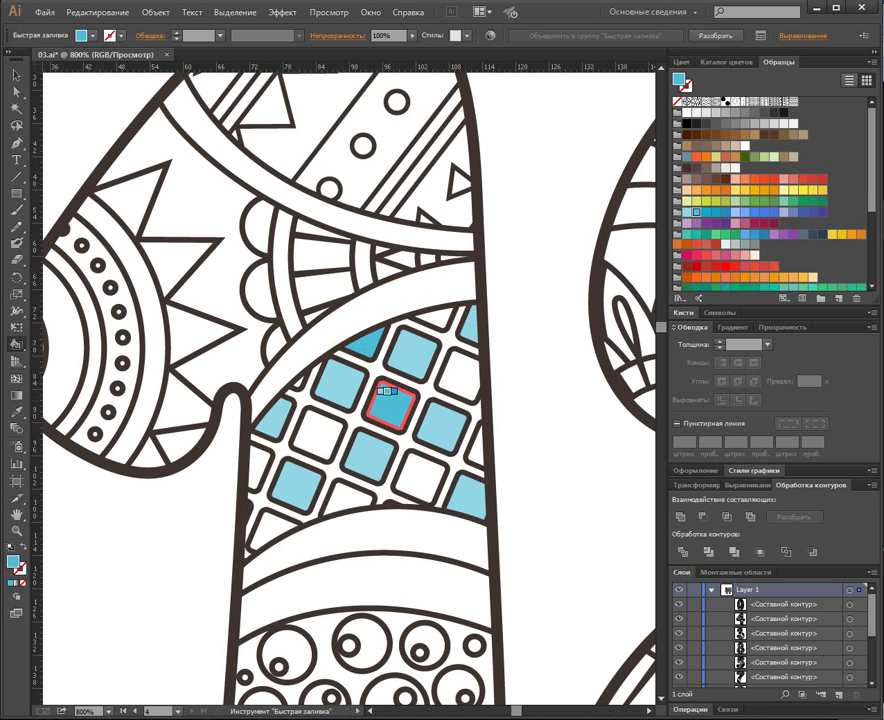
pyautogui.click(736, 212)
pyautogui.click(366, 336)
pyautogui.click(384, 396)
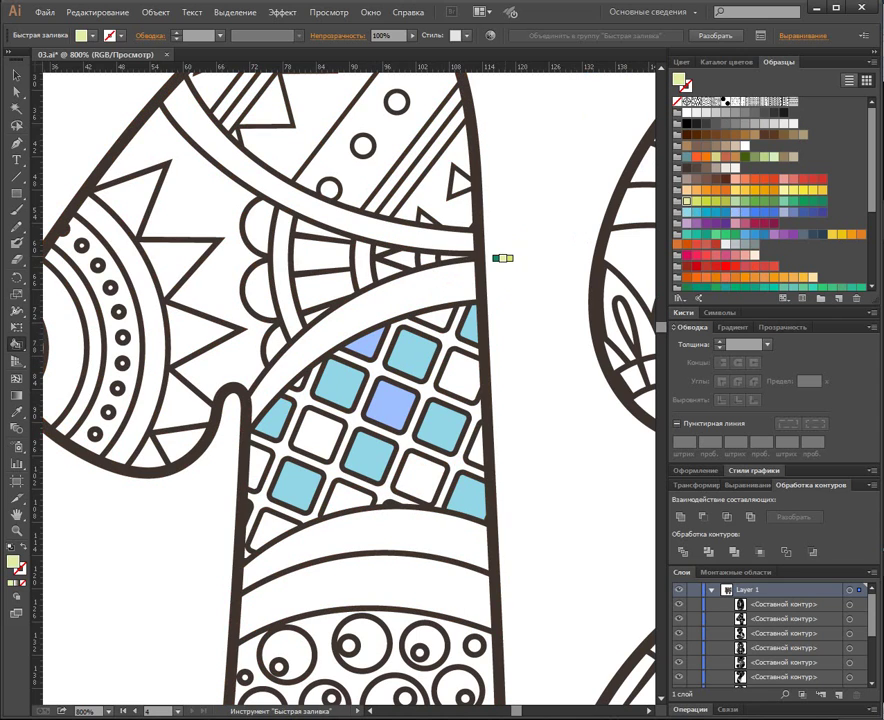
# Fill the remaining white squares and partial squares of the lattice with periwinkle blue.
pyautogui.click(420, 486)
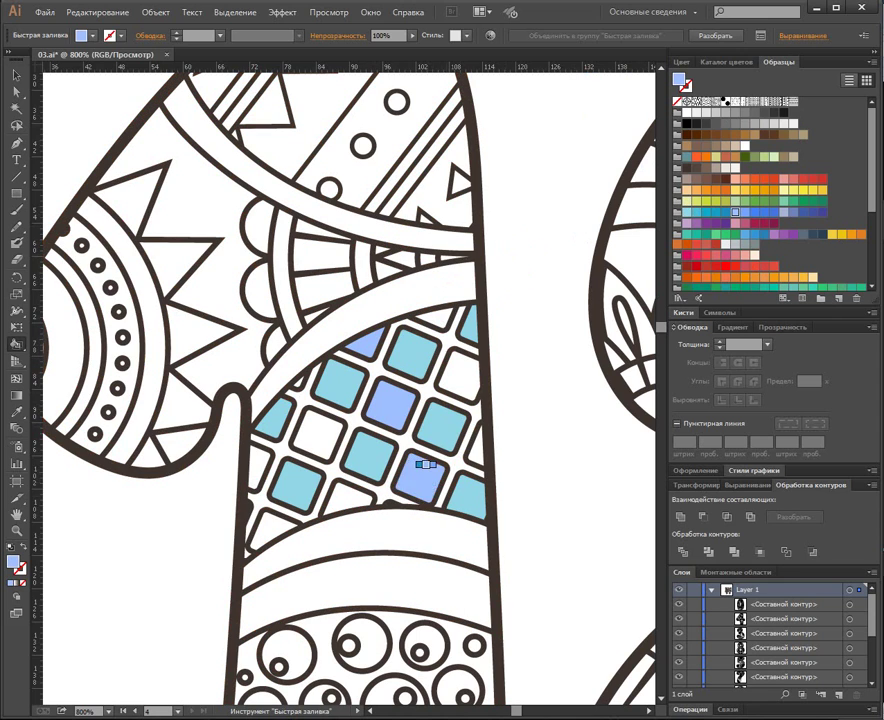
pyautogui.click(438, 310)
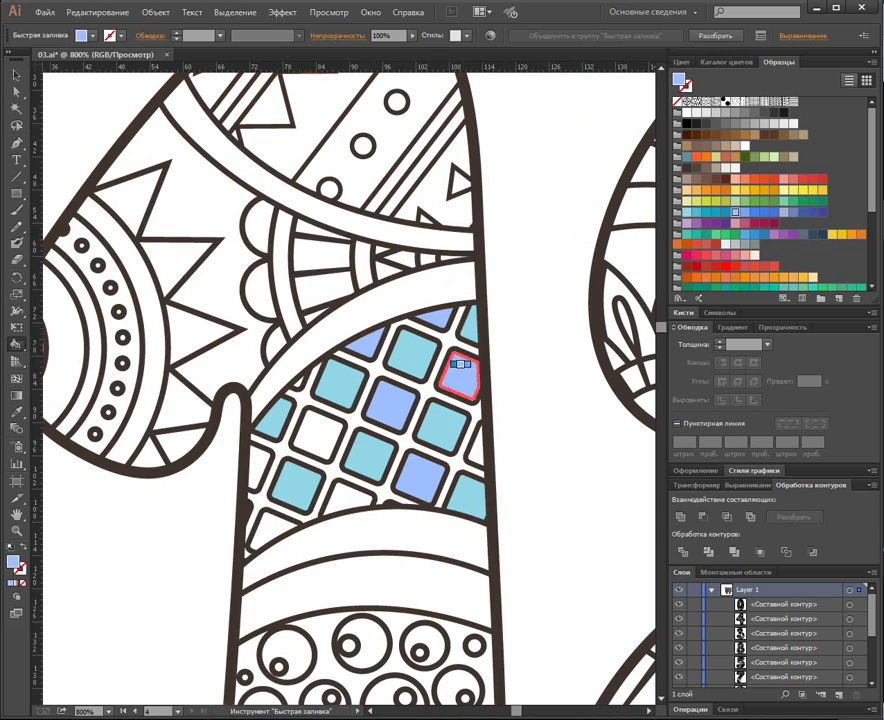
pyautogui.click(300, 424)
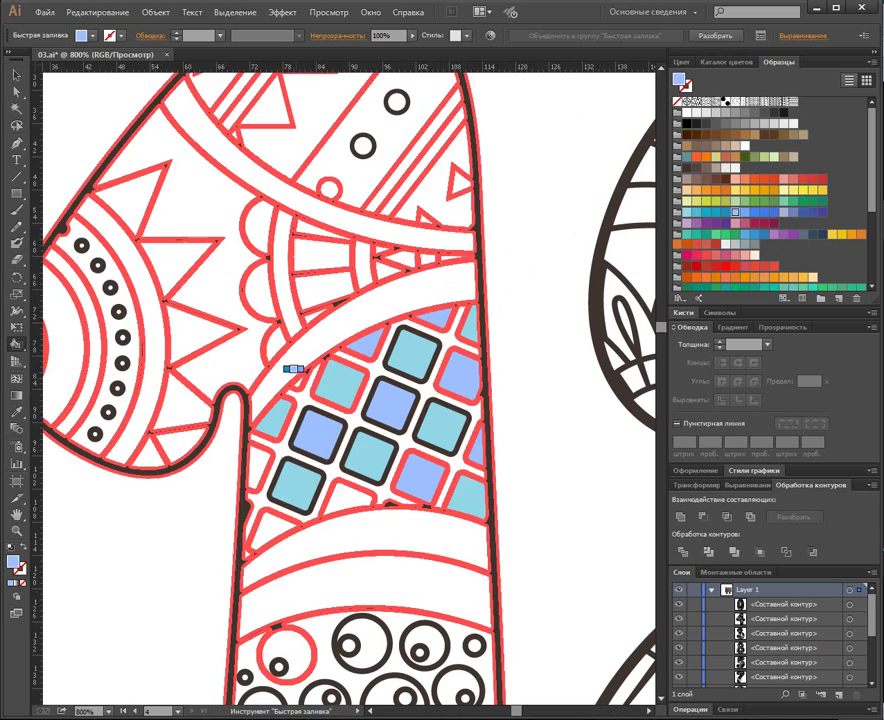
pyautogui.click(347, 482)
pyautogui.click(261, 525)
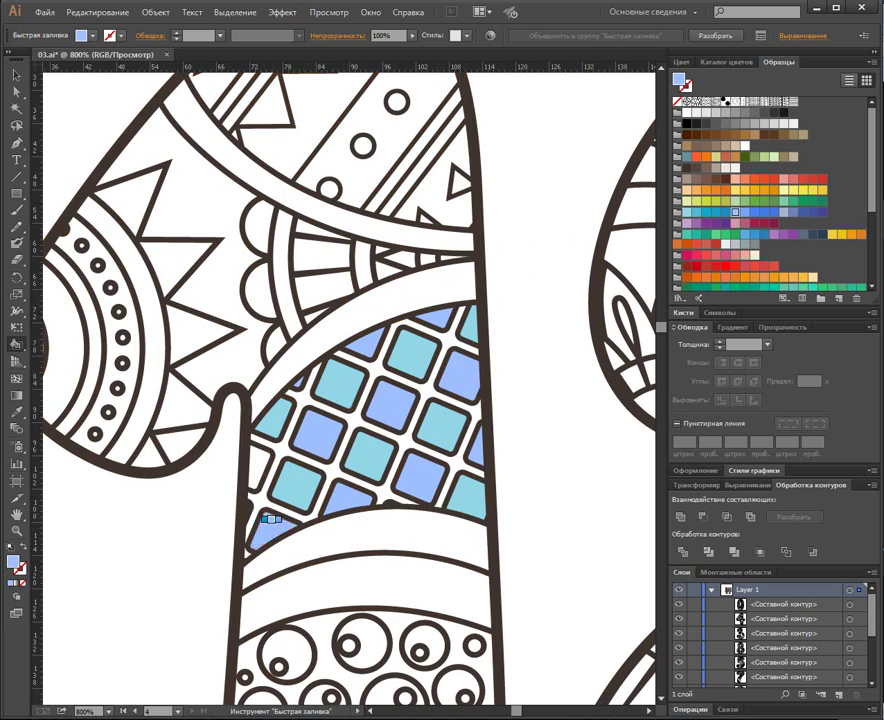
pyautogui.click(260, 462)
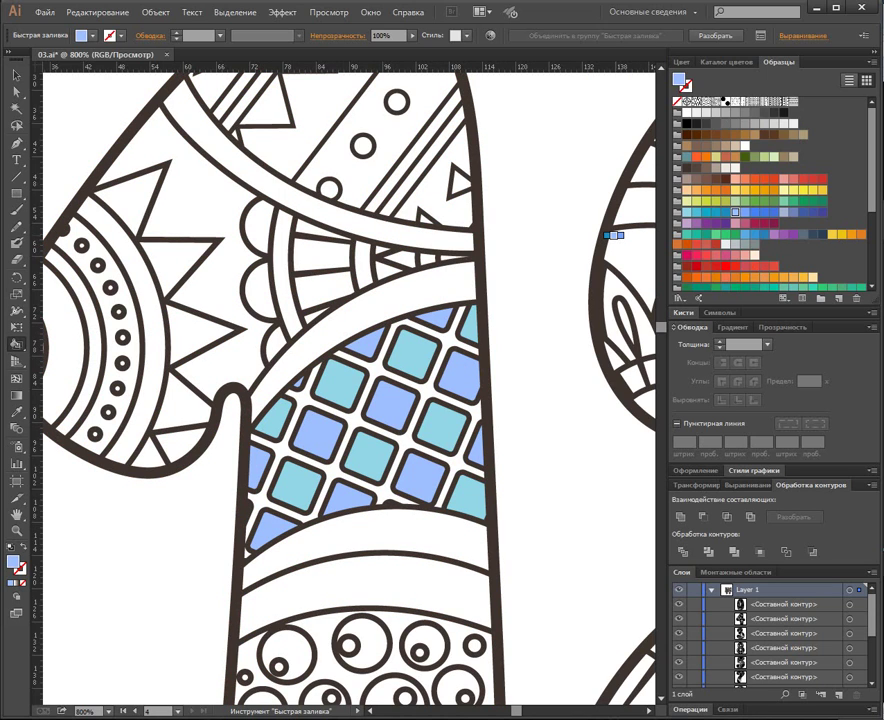
# Try dark purple and a brighter violet on the lattice background between the squares.
pyautogui.press('Down')
pyautogui.press('Left')
pyautogui.click(424, 375)
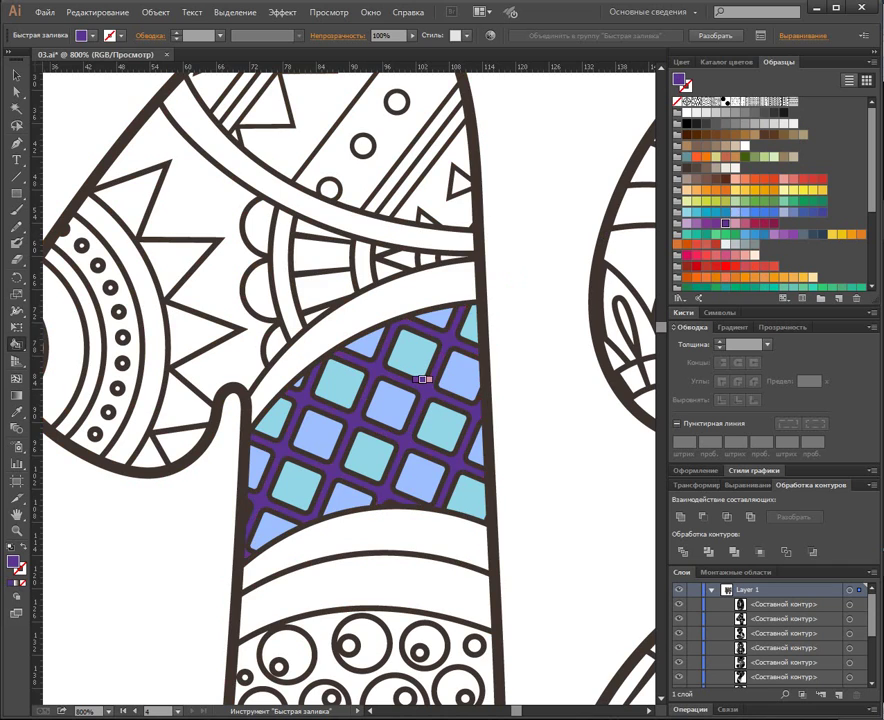
pyautogui.press('Left')
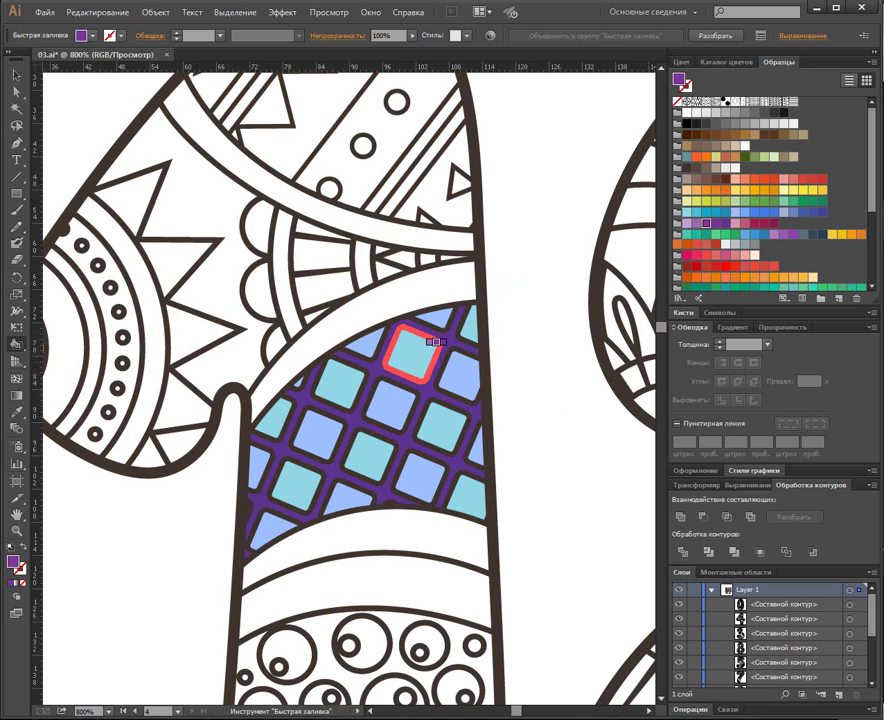
pyautogui.click(426, 379)
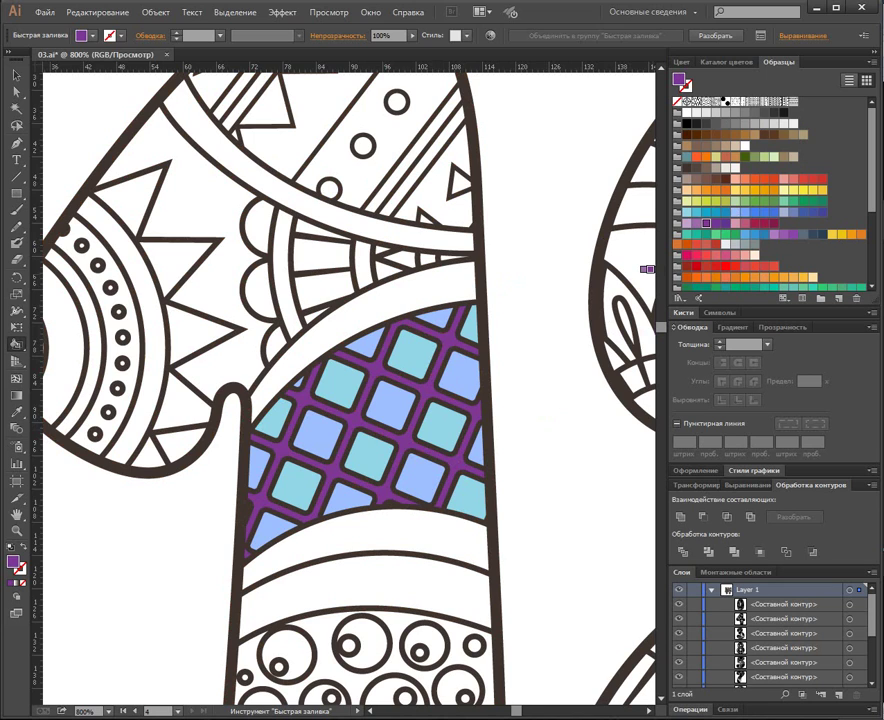
# Fill the lattice background between the squares with light lilac.
pyautogui.press('Left')
pyautogui.press('Left')
pyautogui.click(435, 379)
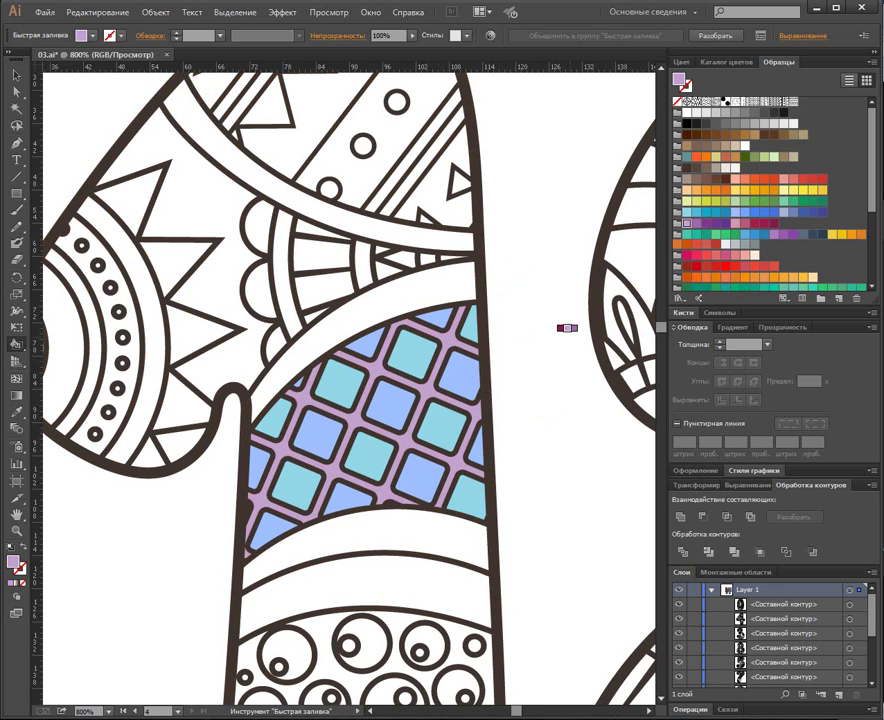
# Fill the curved band directly above the lattice with light yellow and the band crossing above it with golden yellow.
pyautogui.moveTo(567, 327); pyautogui.dragTo(627, 412)
pyautogui.click(736, 190)
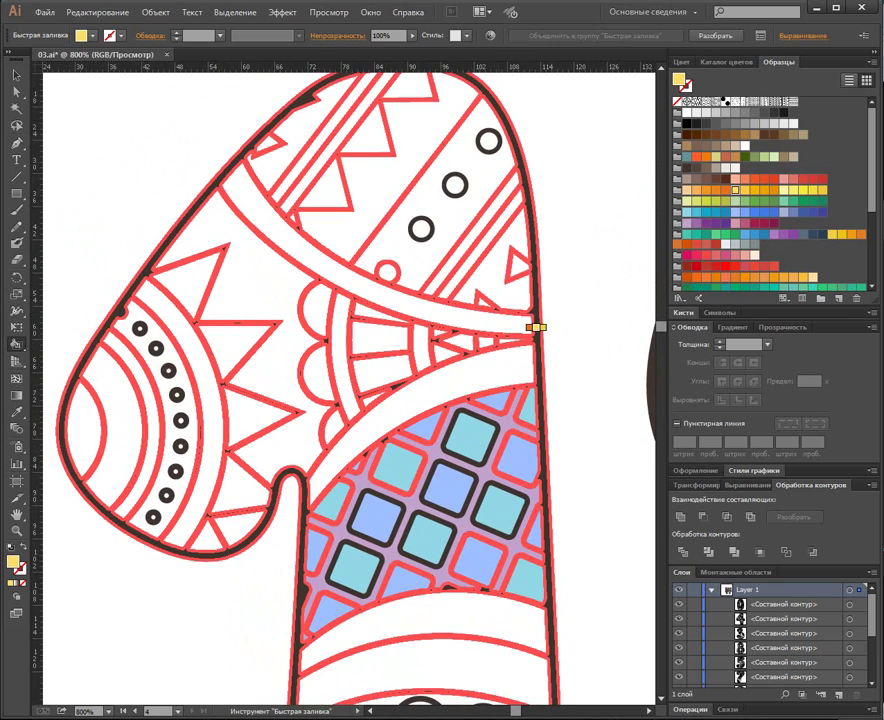
pyautogui.click(494, 373)
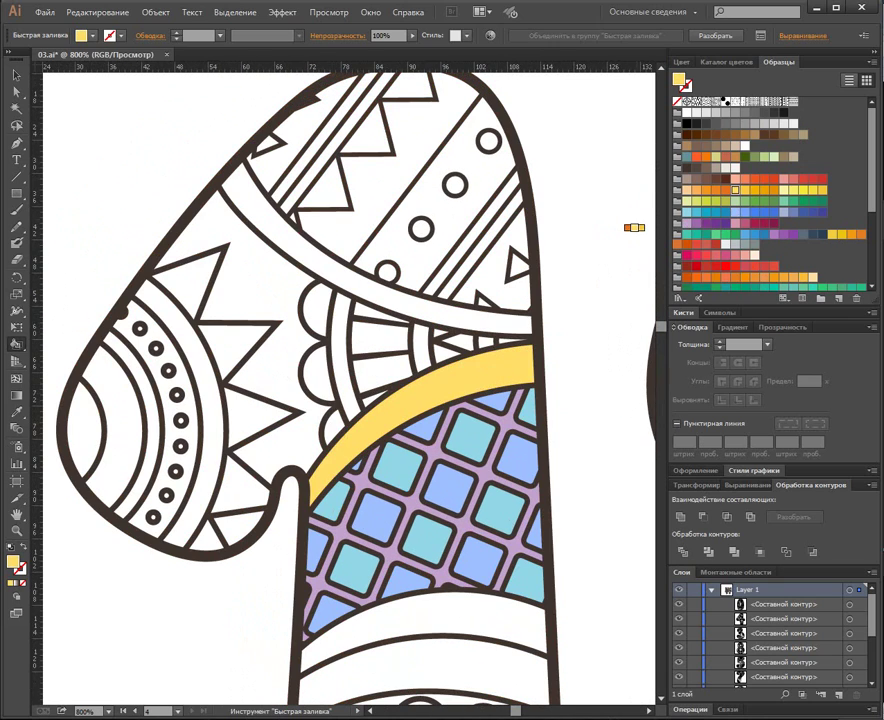
pyautogui.click(472, 312)
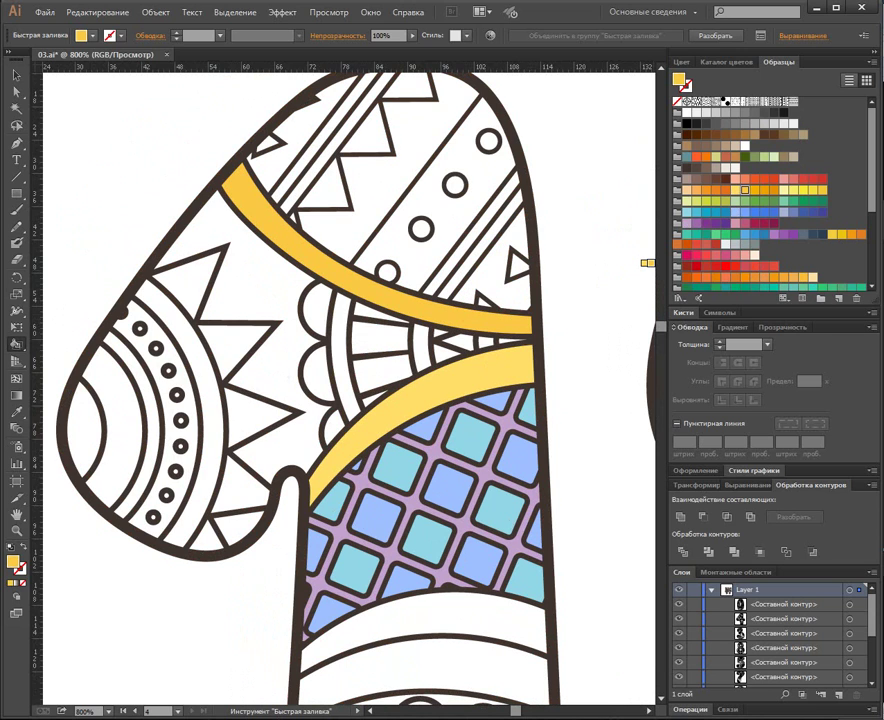
# Fill the band above the circles with golden yellow, and the band under the lattice and the lobe's outer arc with amber.
pyautogui.scroll(-3, 496, 450)
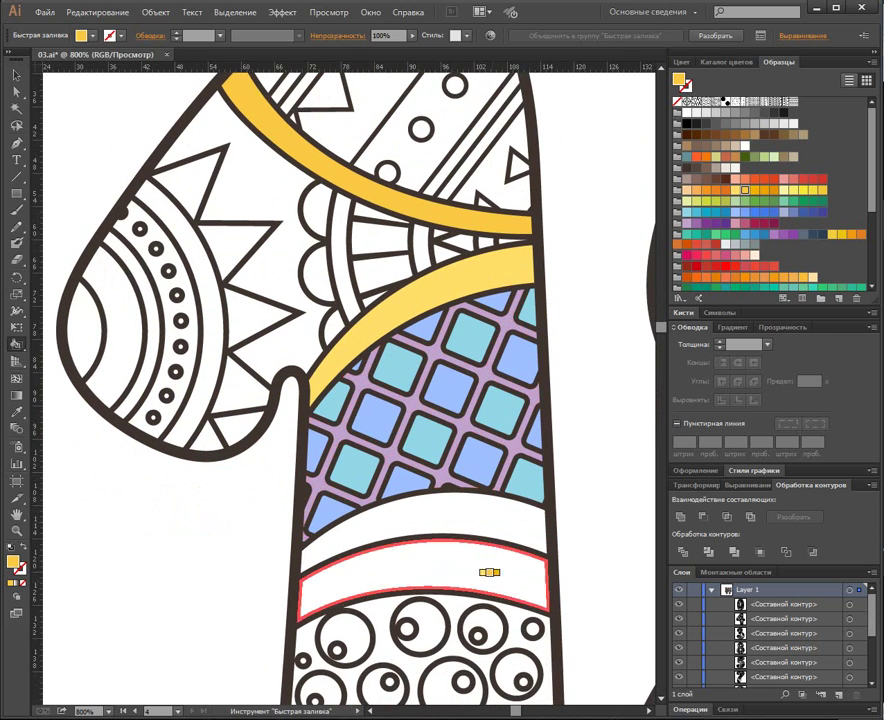
pyautogui.click(483, 572)
pyautogui.press('Right')
pyautogui.click(212, 300)
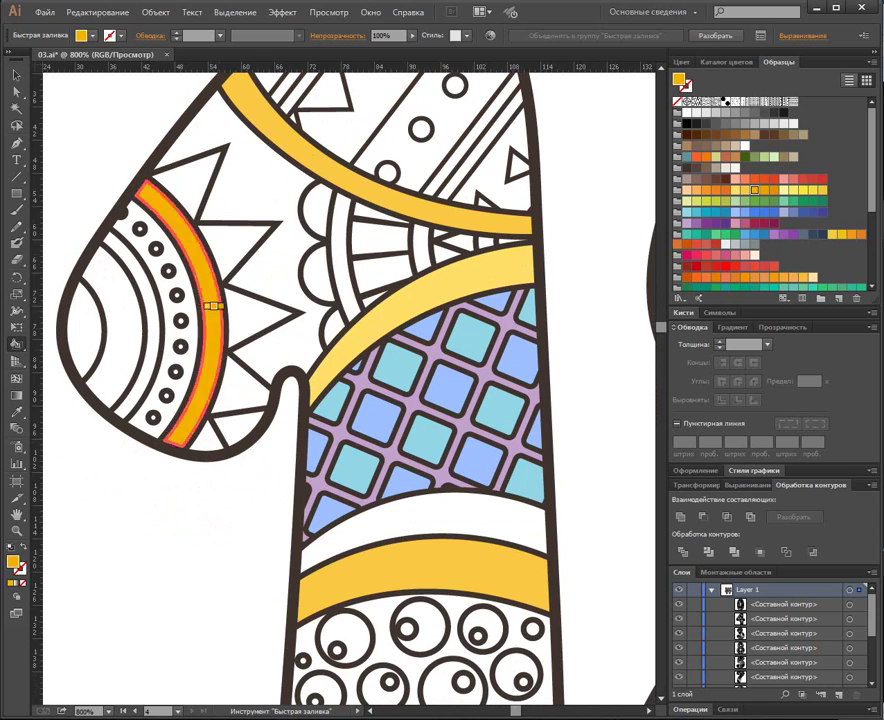
pyautogui.click(485, 520)
# Fill the band below the circles with dark amber and the band near the base of the digit with light yellow.
pyautogui.moveTo(485, 576); pyautogui.dragTo(497, 219)
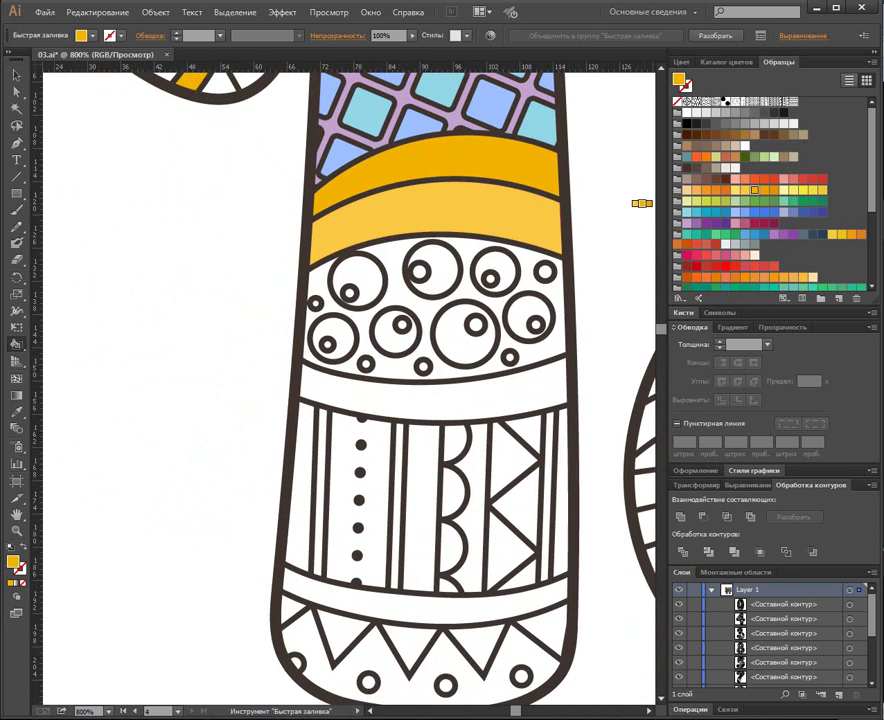
pyautogui.press('Right')
pyautogui.click(545, 388)
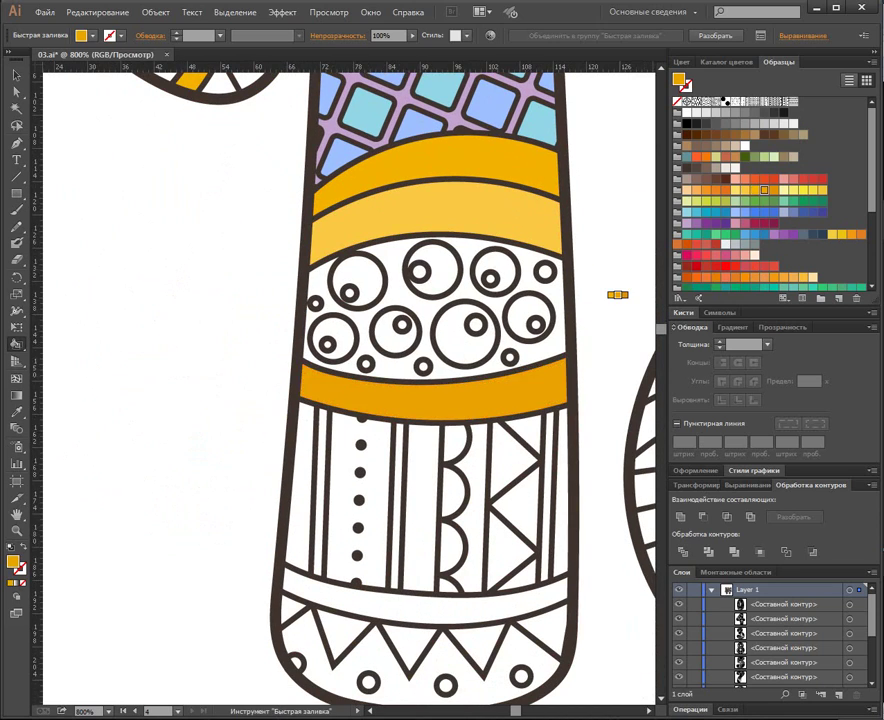
pyautogui.press('Left')
pyautogui.press('Left')
pyautogui.press('Left')
pyautogui.click(549, 585)
# Fill two alternating triangles of the zigzag row at the top of the digit with pale green.
pyautogui.moveTo(592, 330); pyautogui.dragTo(575, 563)
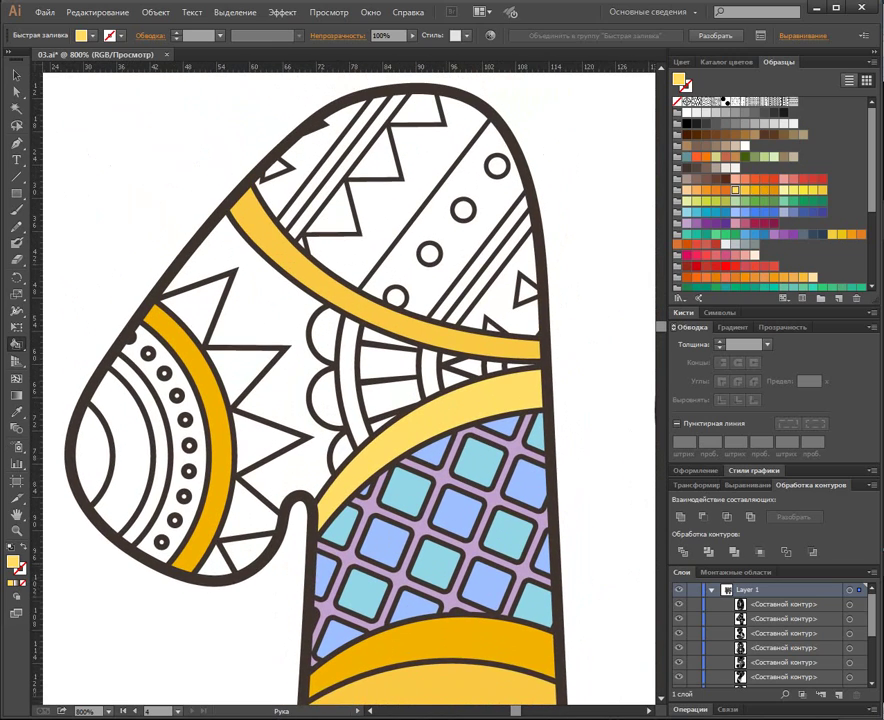
pyautogui.moveTo(442, 444); pyautogui.dragTo(432, 474)
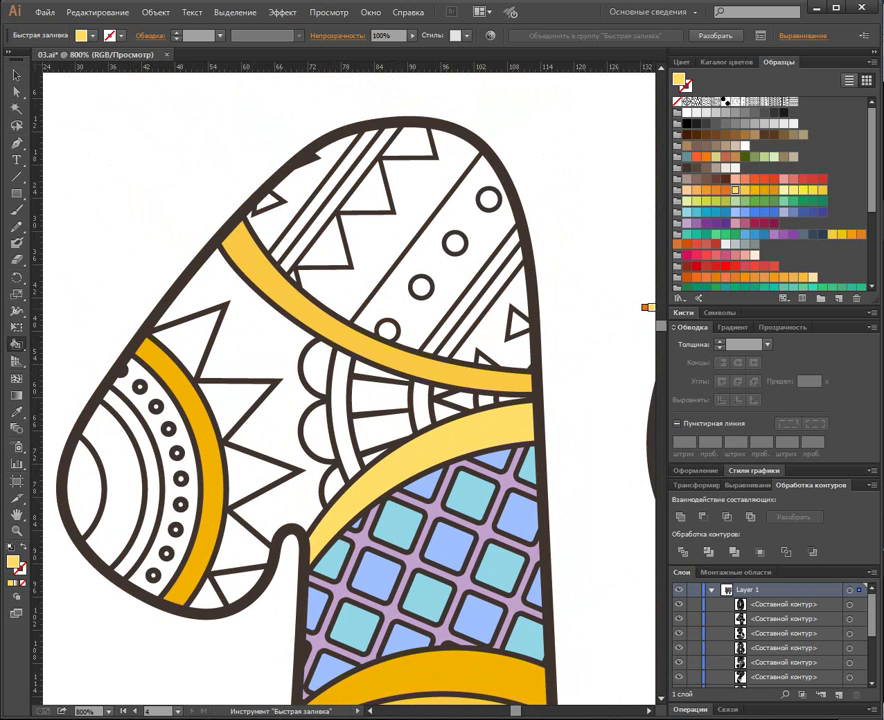
pyautogui.press('Down')
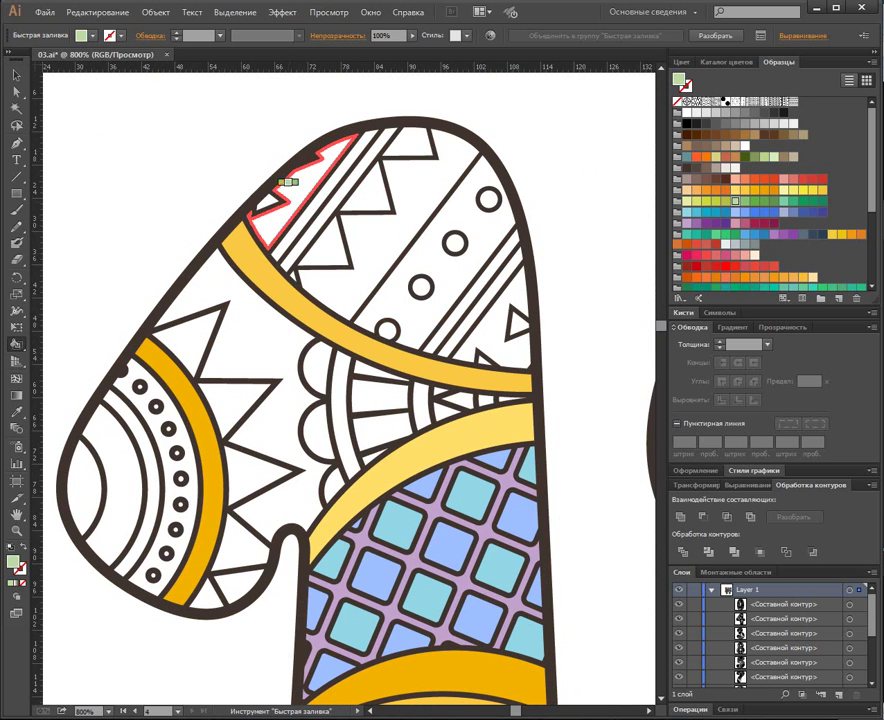
pyautogui.click(330, 250)
pyautogui.click(412, 143)
# Fill the middle triangle of the top zigzag row and two alternating circles in the diagonal stripe with yellow-green.
pyautogui.press('Left')
pyautogui.press('Left')
pyautogui.press('Left')
pyautogui.press('Left')
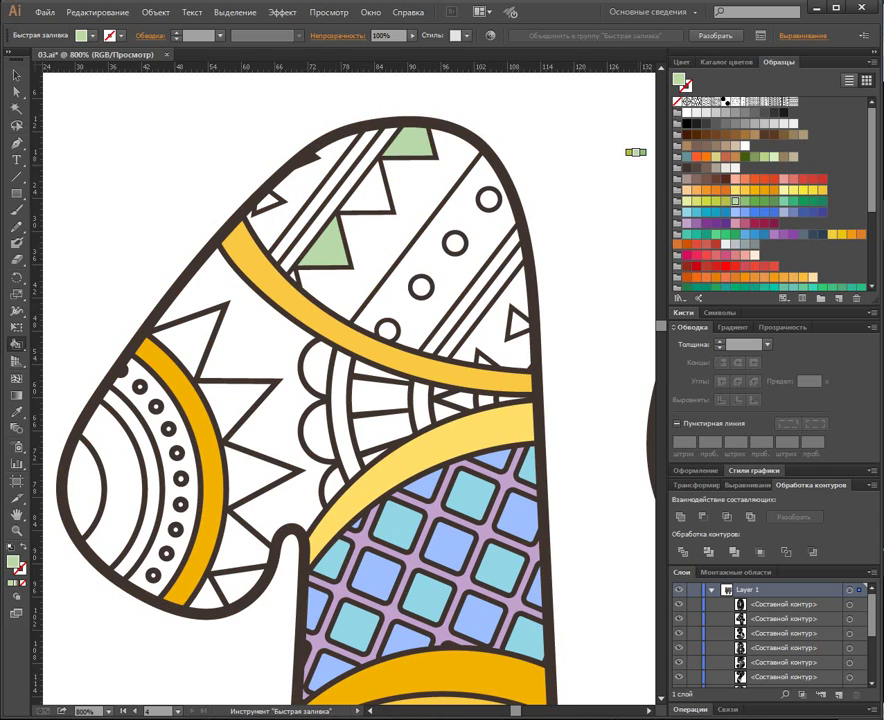
pyautogui.click(365, 184)
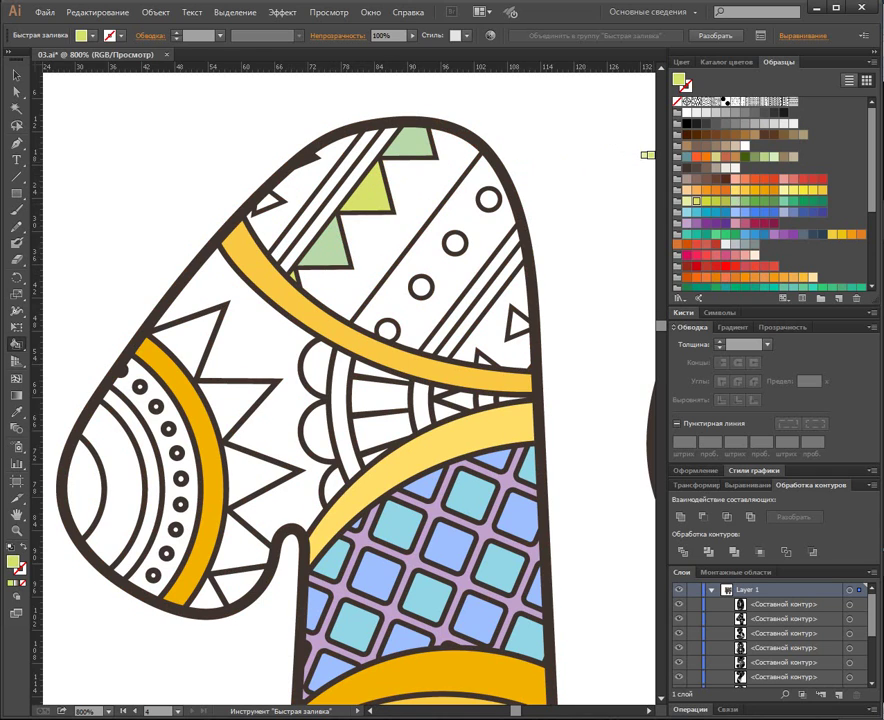
pyautogui.click(420, 288)
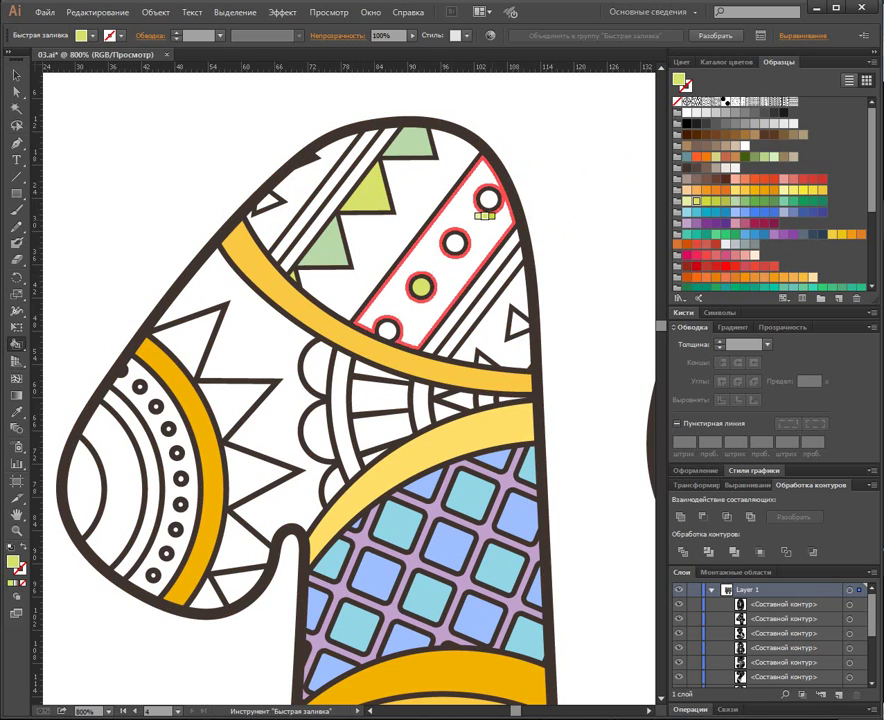
pyautogui.click(486, 198)
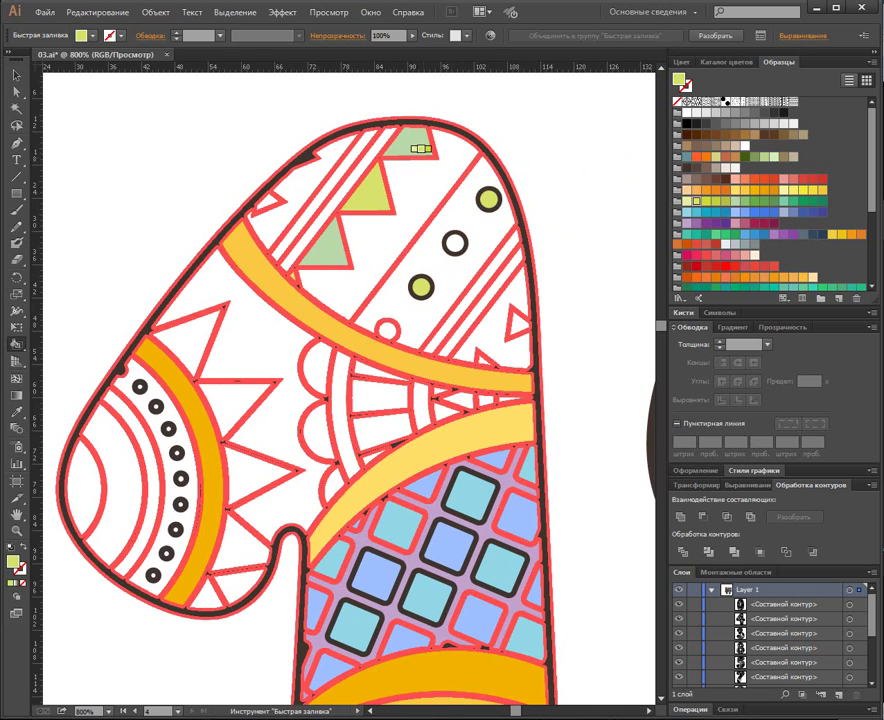
# Try the triangles' pale green on the two unfilled circles in the diagonal stripe.
pyautogui.keyDown('alt'); pyautogui.click(416, 149); pyautogui.keyUp('alt')
pyautogui.click(452, 239)
pyautogui.click(388, 329)
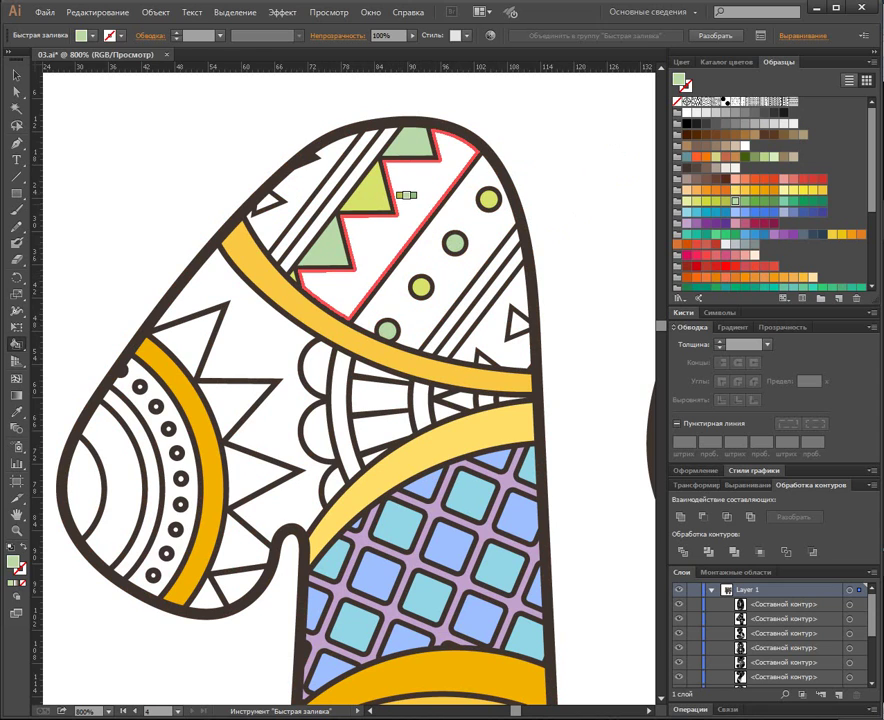
# Fill two alternating circles in the diagonal stripe and the small triangles in both outer corners of the digit's top with mint green.
pyautogui.click(784, 201)
pyautogui.click(455, 242)
pyautogui.click(388, 330)
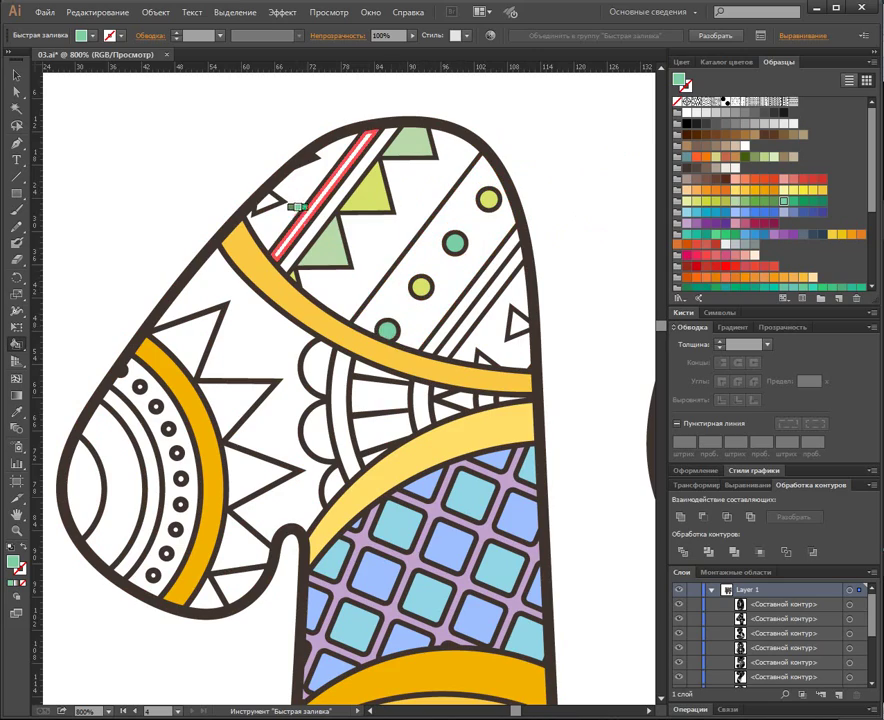
pyautogui.click(266, 203)
pyautogui.click(516, 320)
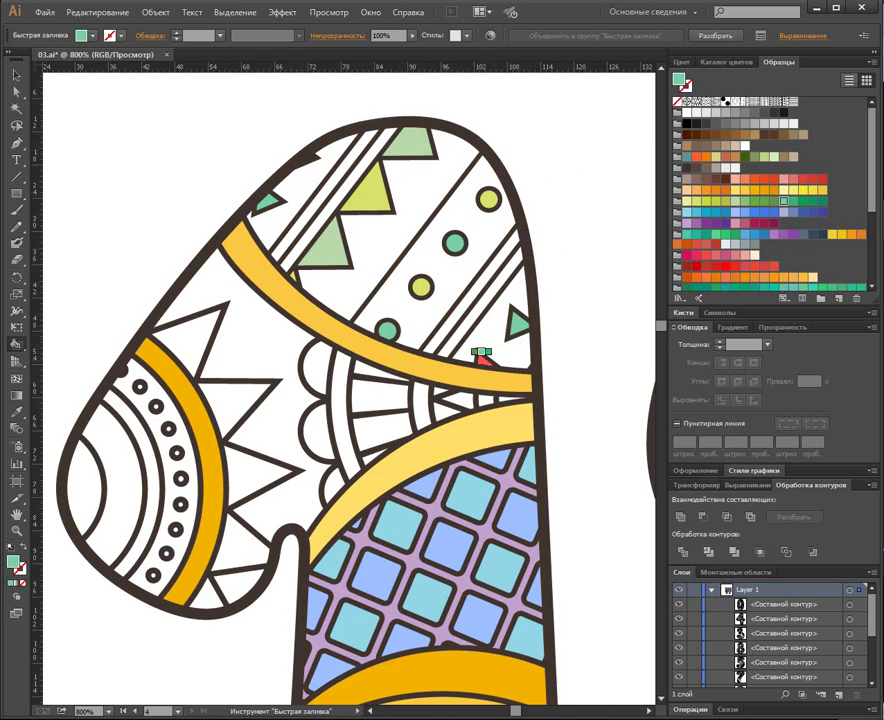
pyautogui.click(482, 356)
# Try light amber on the backgrounds around the small triangles in both outer corners of the digit's top section.
pyautogui.click(735, 189)
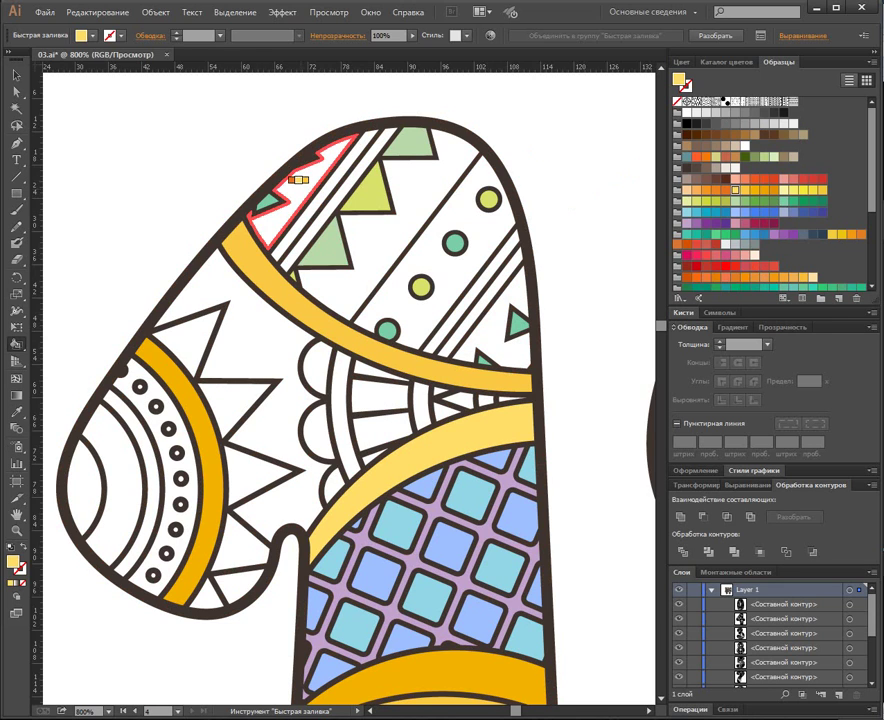
pyautogui.click(302, 178)
pyautogui.click(494, 310)
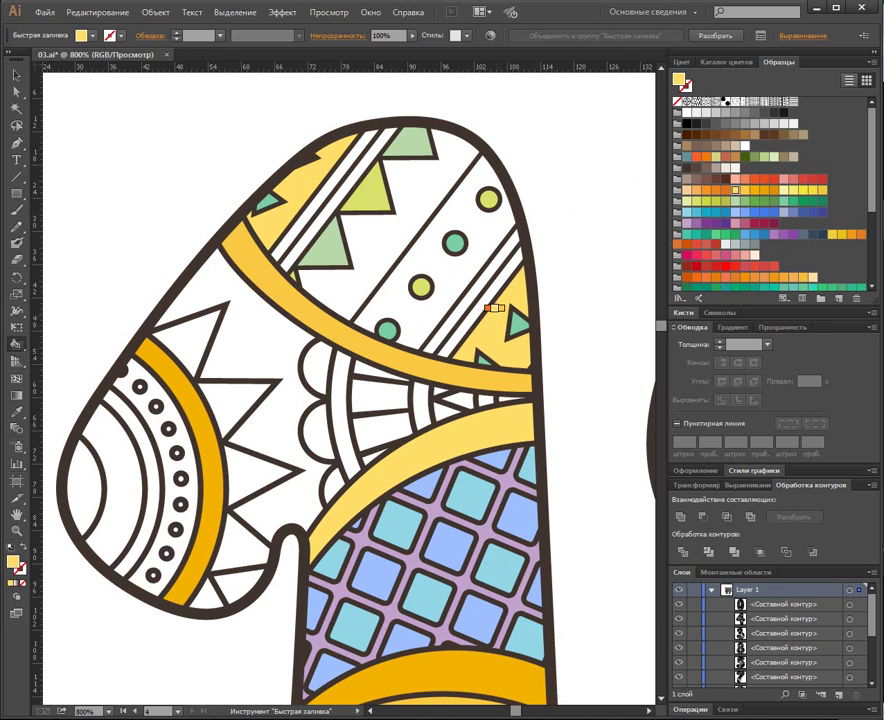
# Try pale yellow on the backgrounds around the small corner triangles on both sides of the digit's top section.
pyautogui.press('Right')
pyautogui.press('Right')
pyautogui.press('Right')
pyautogui.press('Right')
pyautogui.click(297, 177)
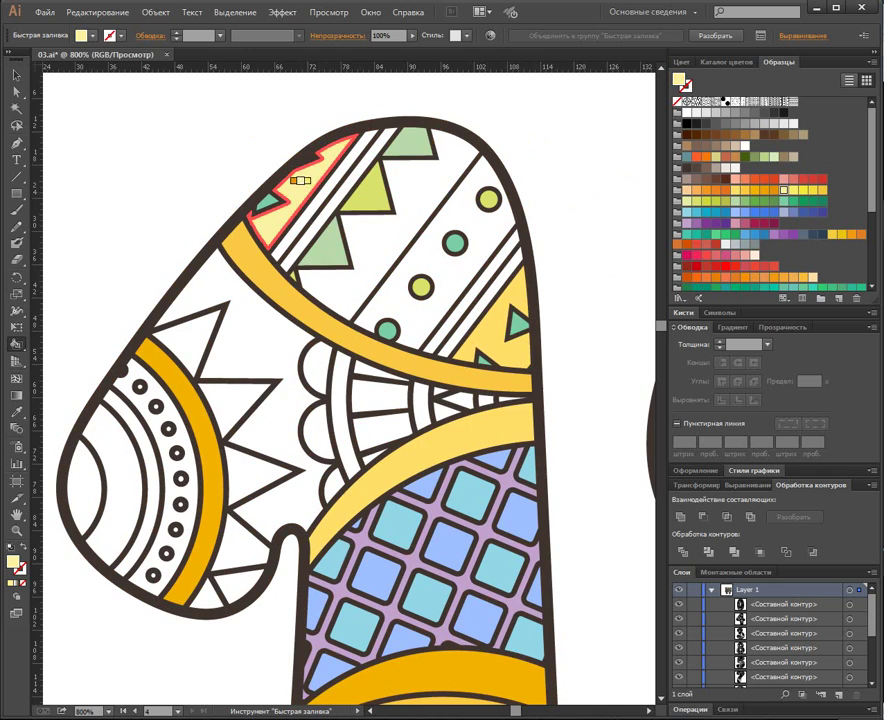
pyautogui.click(492, 318)
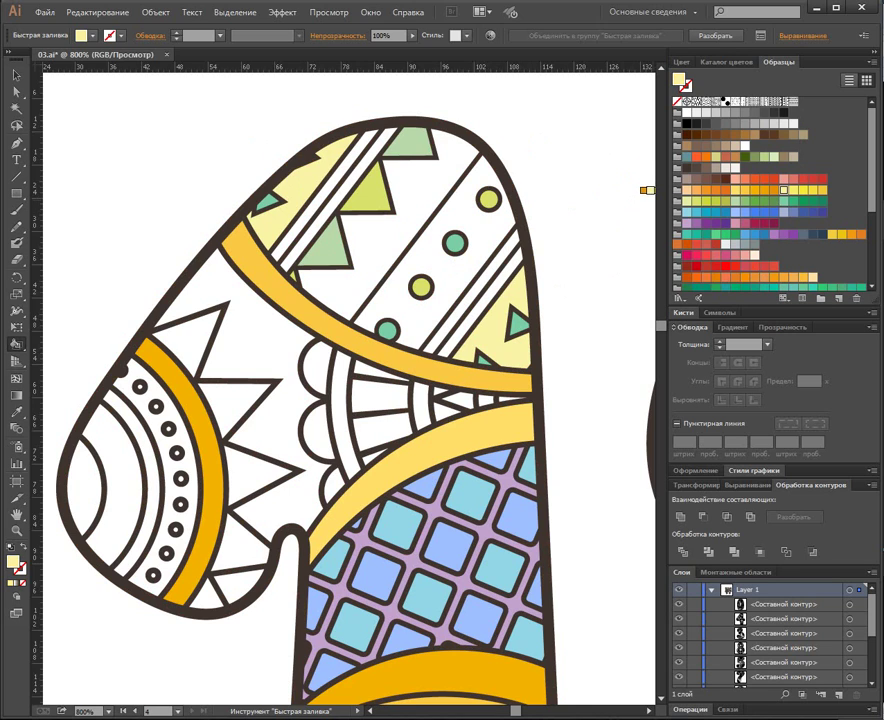
# Fill the two pairs of narrow diagonal stripes at the digit's top, using medium green for one stripe and olive green for the other.
pyautogui.click(687, 223)
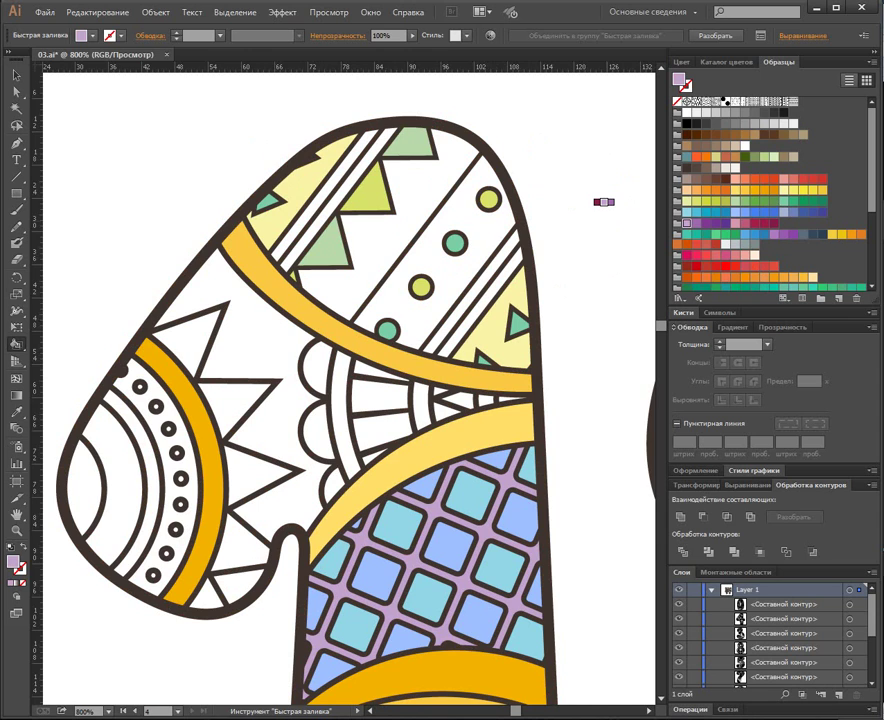
pyautogui.click(755, 201)
pyautogui.click(325, 189)
pyautogui.click(490, 258)
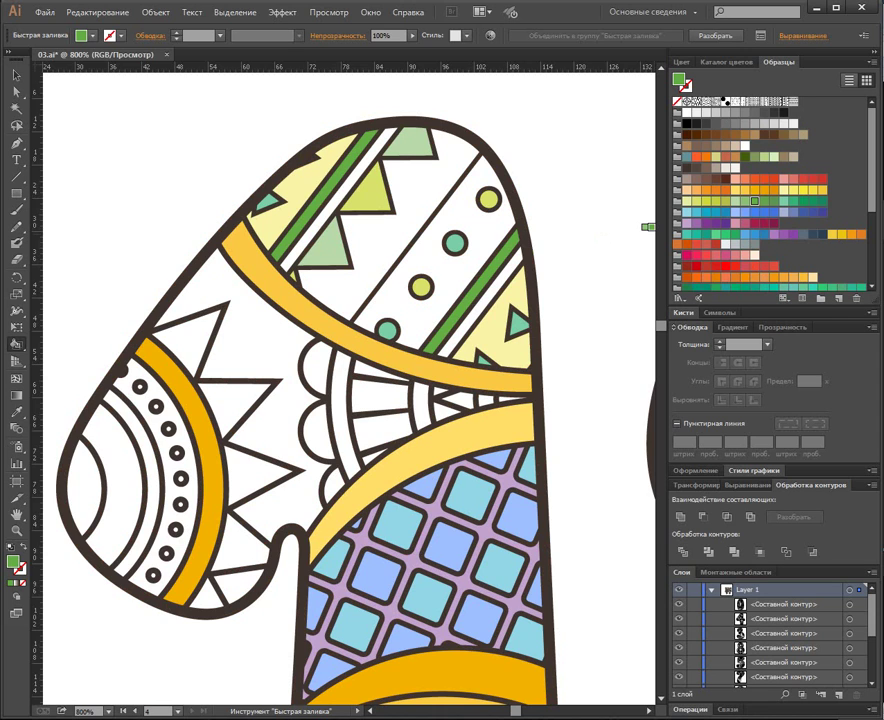
pyautogui.click(725, 201)
pyautogui.click(500, 273)
pyautogui.click(360, 168)
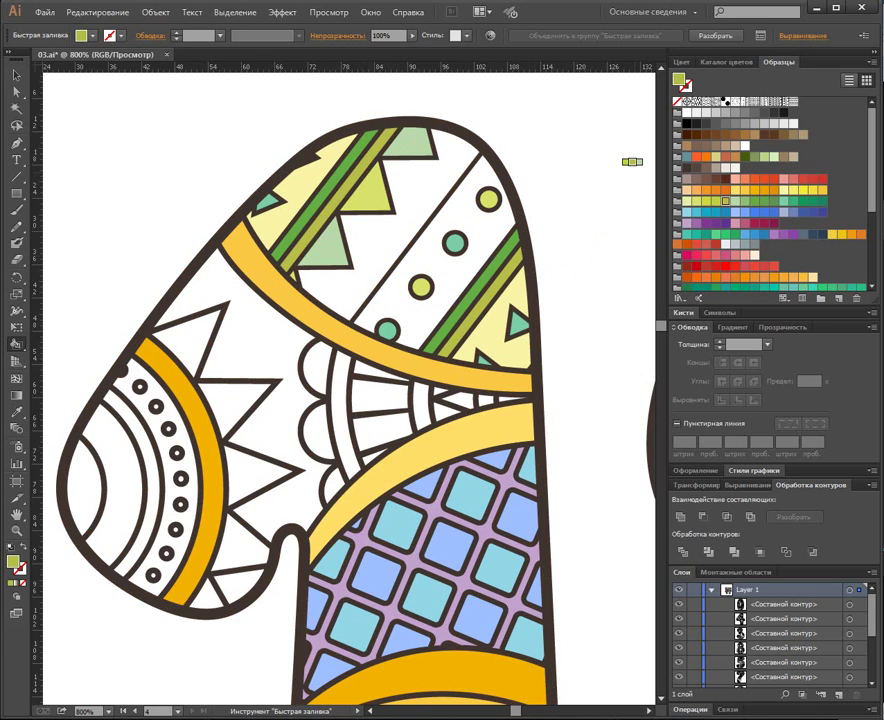
# Try amber on the background behind the zigzag triangles, then undo the fill.
pyautogui.press('Up')
pyautogui.press('Right')
pyautogui.press('Right')
pyautogui.click(430, 191)
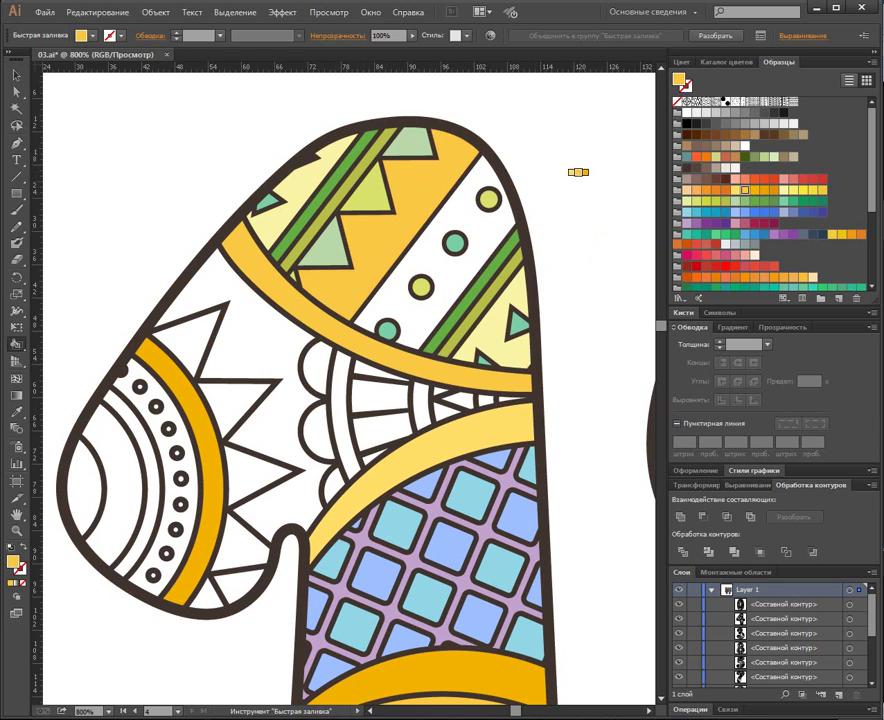
pyautogui.hotkey('ctrl', 'z')
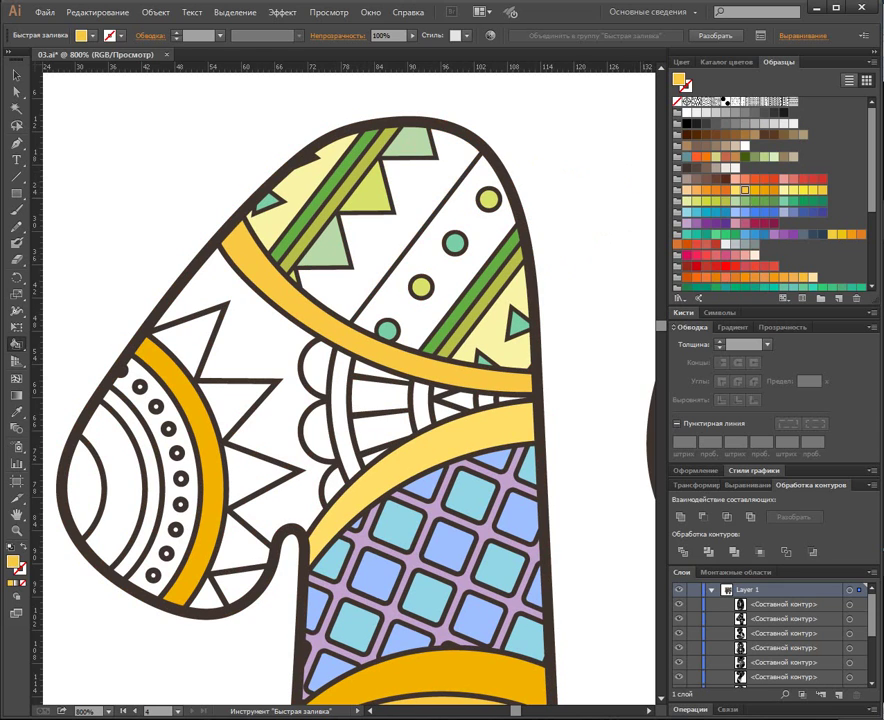
# Fill the background behind the zigzag triangles with a very pale yellow-green tint from the Color Guide.
pyautogui.click(687, 201)
pyautogui.click(432, 185)
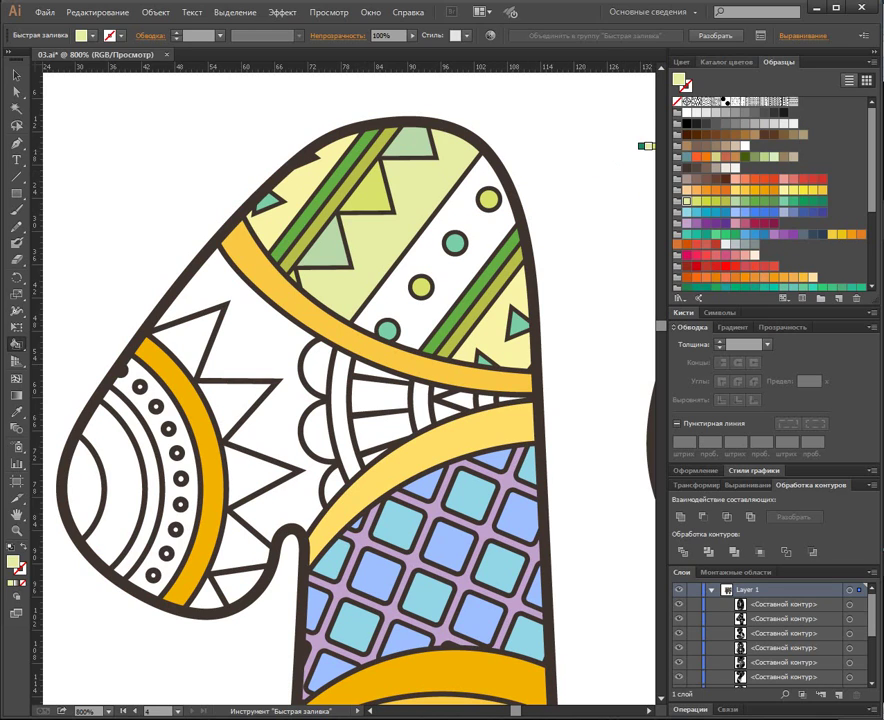
pyautogui.hotkey('shift', 'F3')
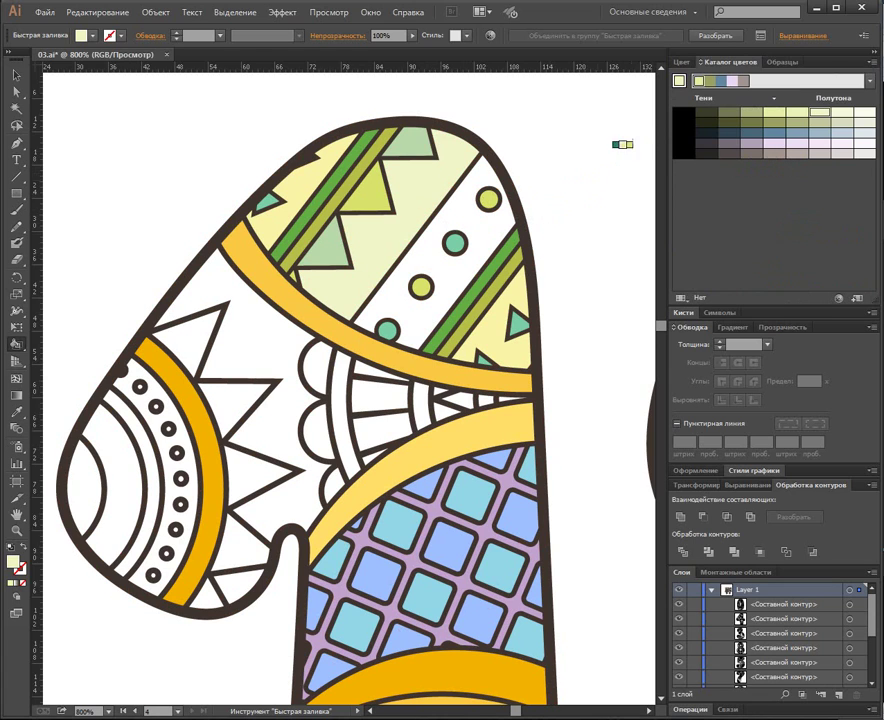
# Fill the circle stripe and upper-left corner background with the lightest mint tint, and the opposite corner background with the zigzag background's pale yellow-green.
pyautogui.click(780, 62)
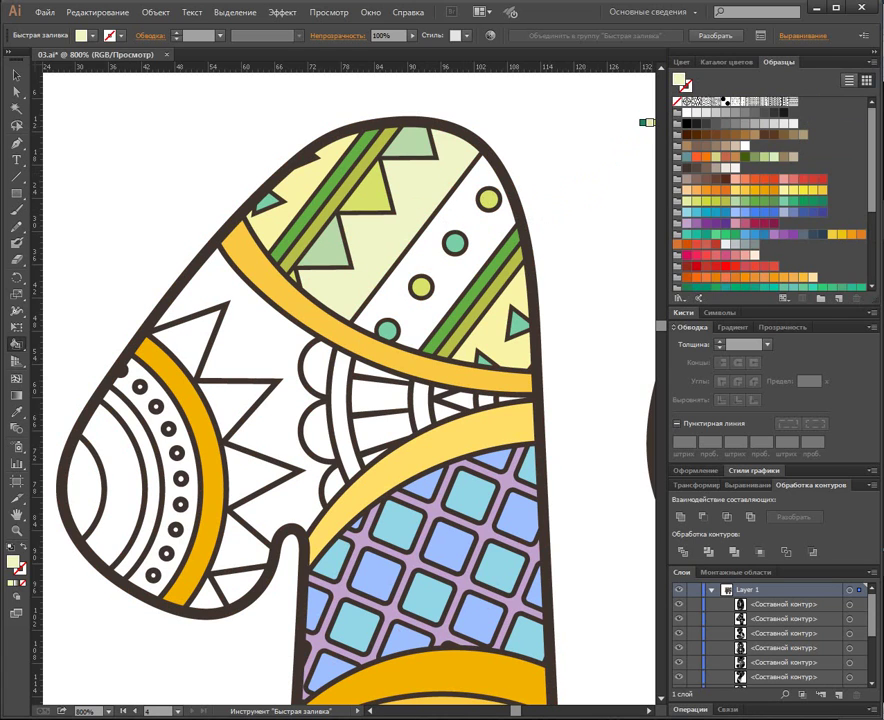
pyautogui.click(784, 201)
pyautogui.click(727, 62)
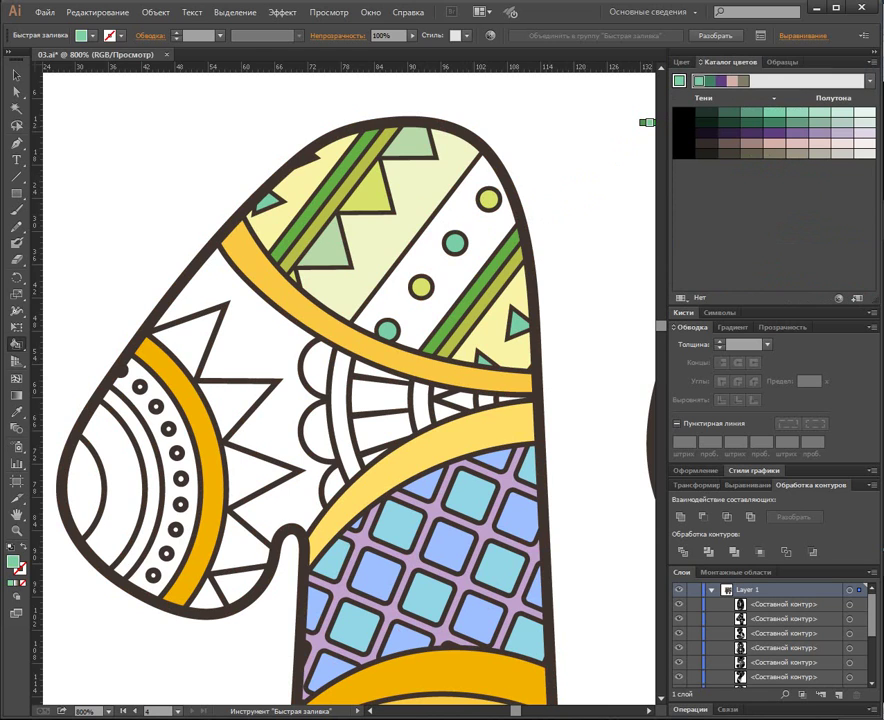
pyautogui.click(430, 262)
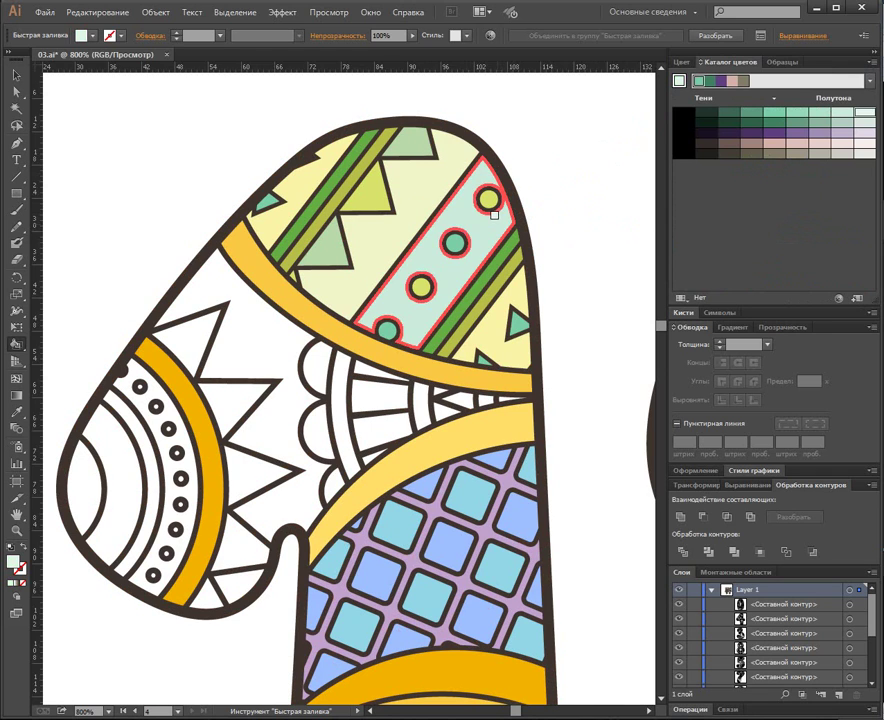
pyautogui.click(440, 262)
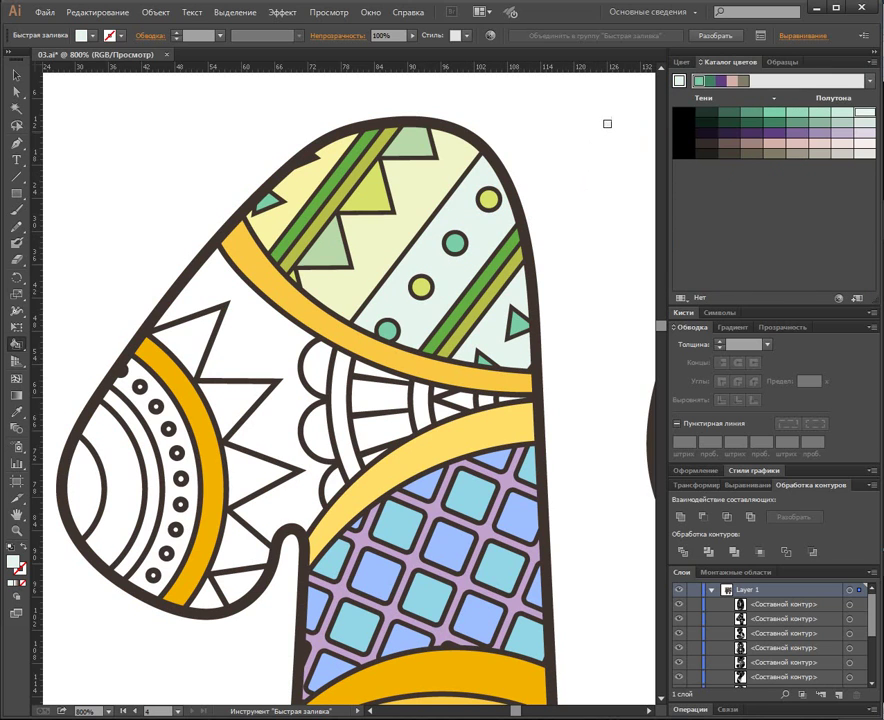
pyautogui.click(306, 174)
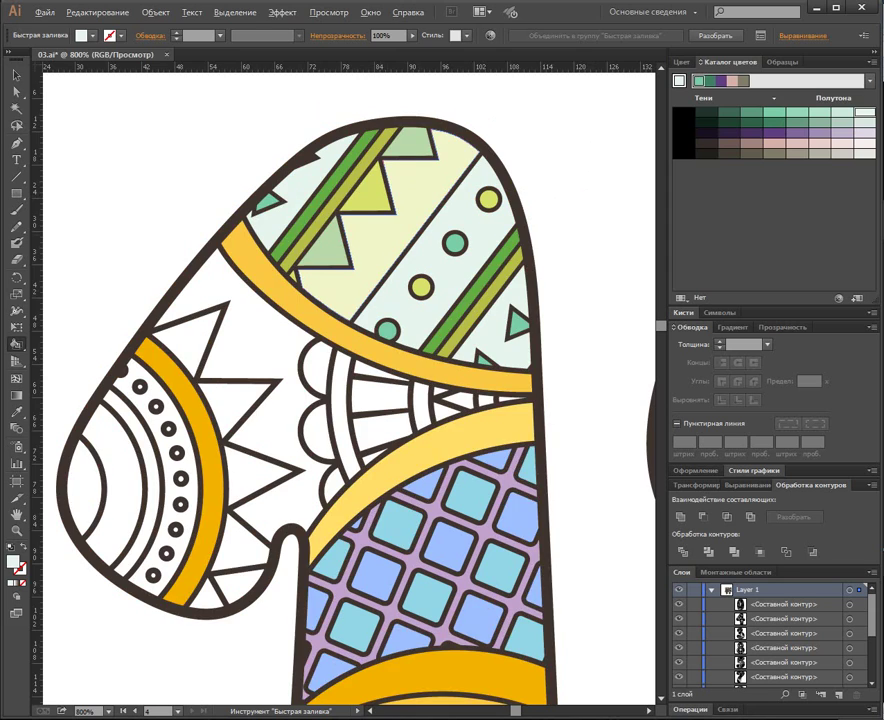
pyautogui.keyDown('alt'); pyautogui.click(417, 201); pyautogui.keyUp('alt')
pyautogui.click(519, 343)
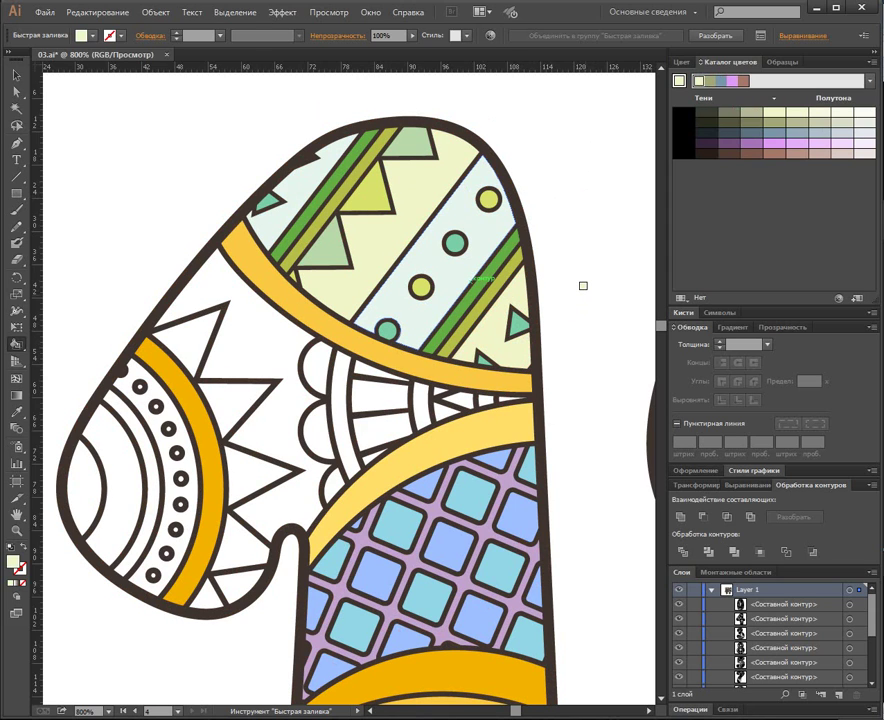
# Fill the background around the large triangles, the wide arc near the digit's tip and the centers of the small dots with red.
pyautogui.click(782, 62)
pyautogui.press('space')
pyautogui.moveTo(420, 380); pyautogui.dragTo(495, 322)
pyautogui.moveTo(463, 272); pyautogui.dragTo(455, 280)
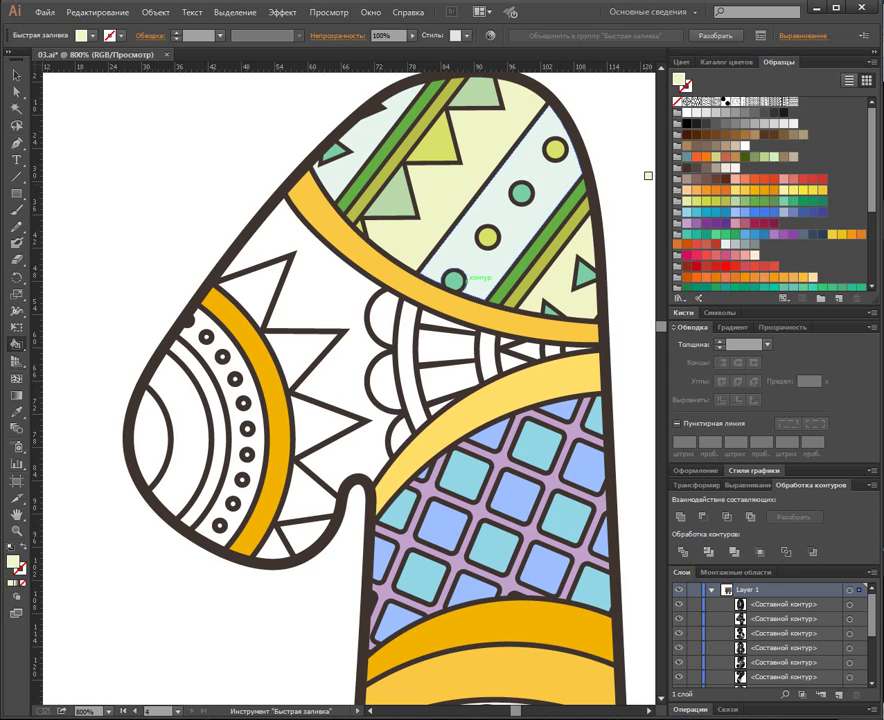
pyautogui.click(774, 179)
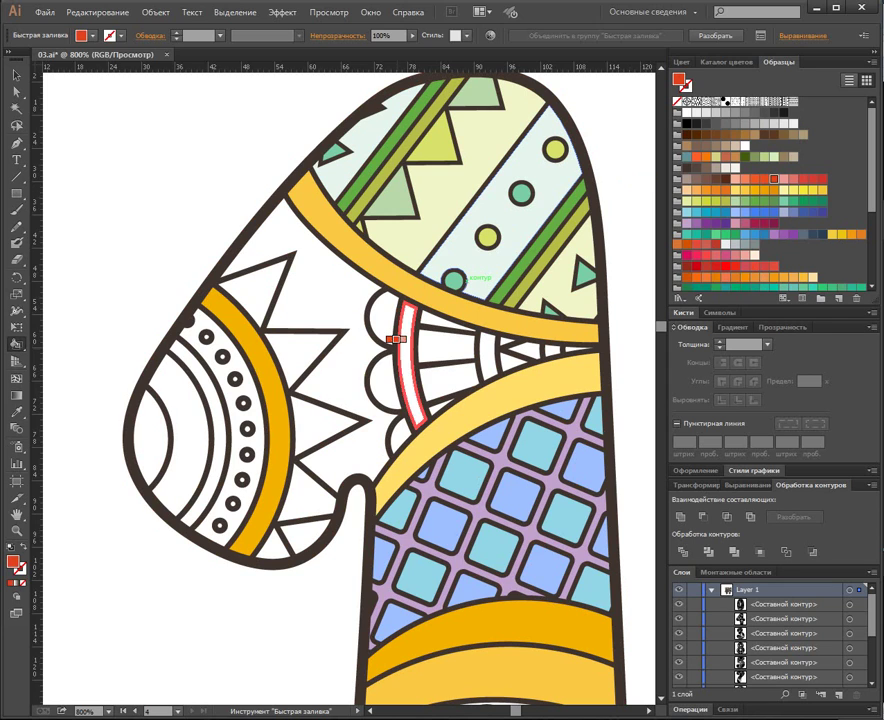
pyautogui.click(345, 363)
pyautogui.click(307, 522)
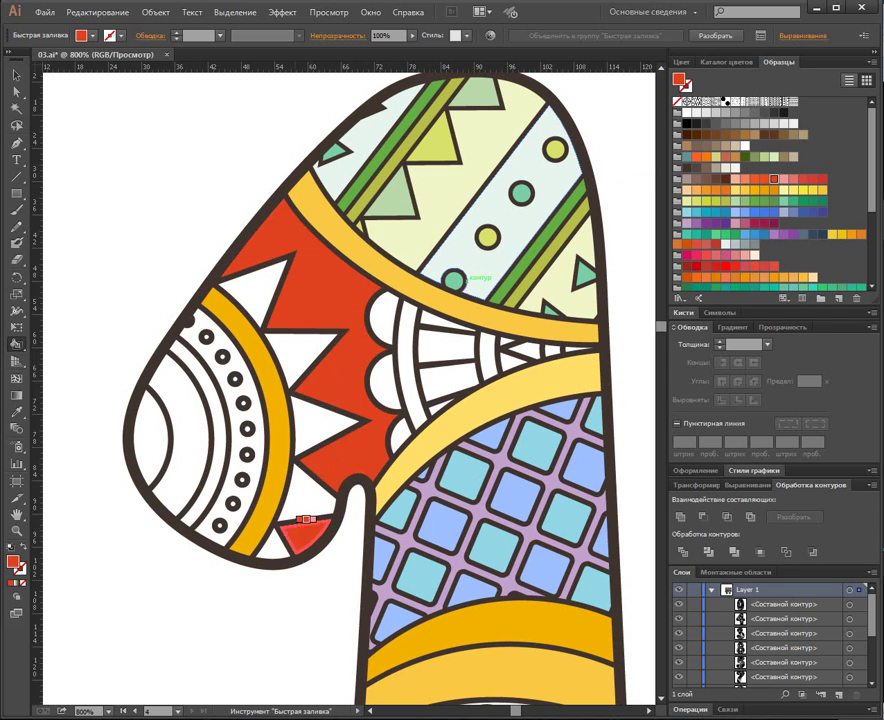
pyautogui.click(181, 421)
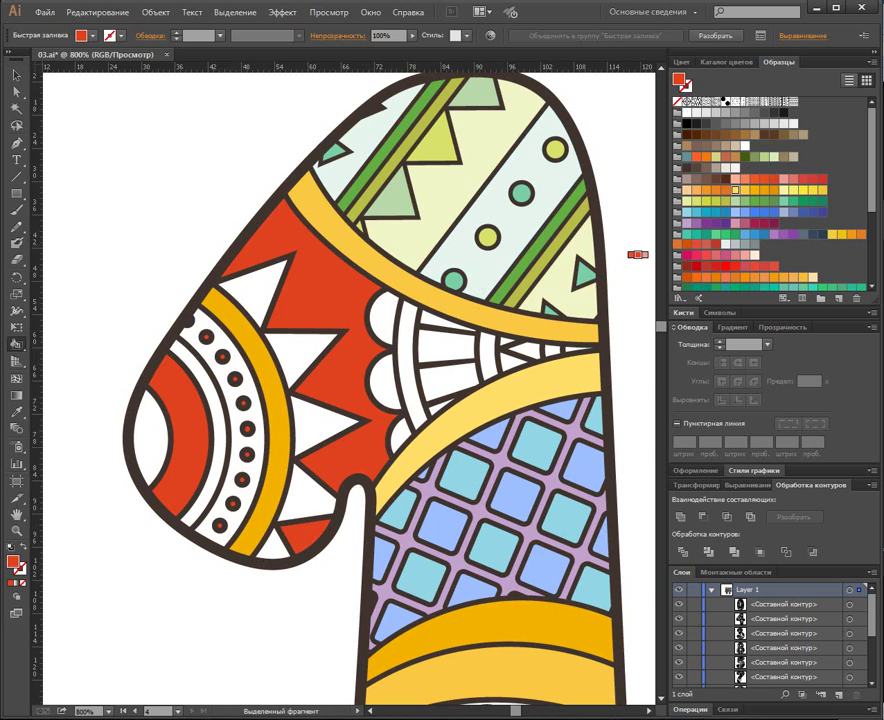
# Fill alternating large triangles along the amber arc with light yellow.
pyautogui.click(735, 190)
pyautogui.click(262, 297)
pyautogui.click(325, 418)
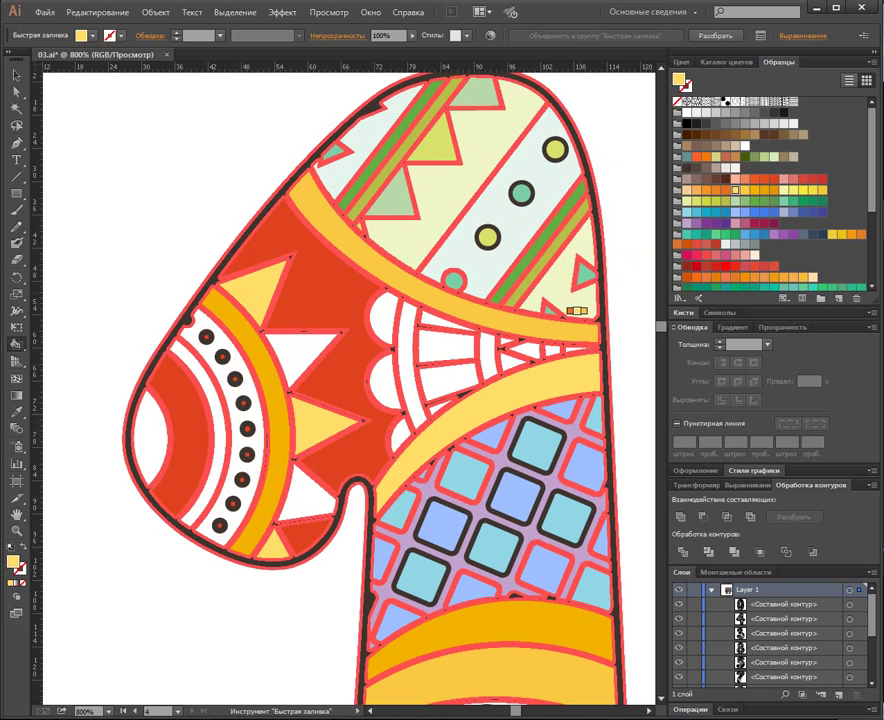
# Fill the half-circle at the digit's tip and alternating segments of the fan ornament with dark orange.
pyautogui.press('Left')
pyautogui.click(148, 416)
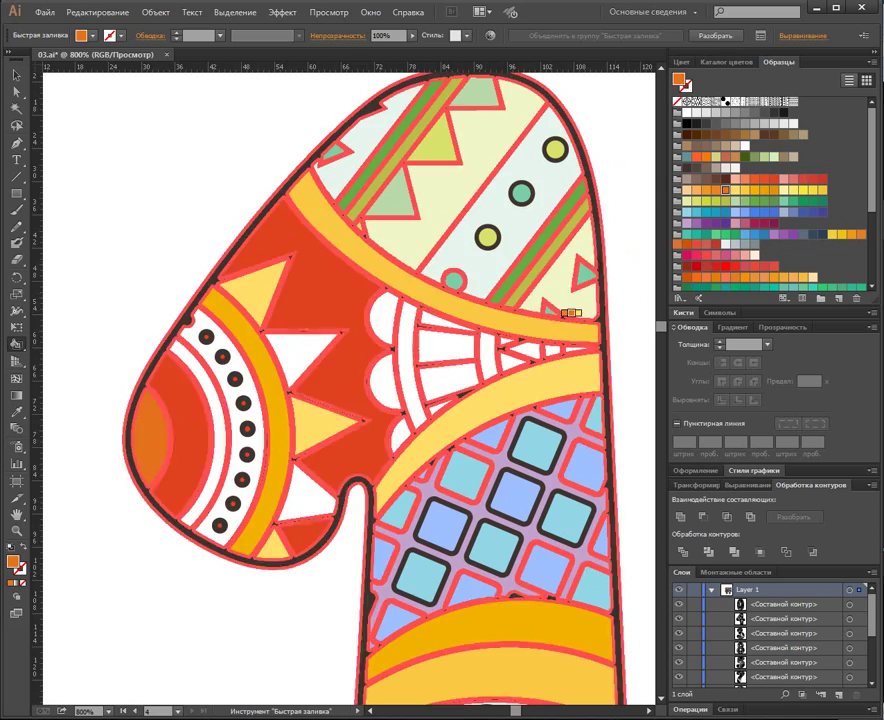
pyautogui.click(445, 345)
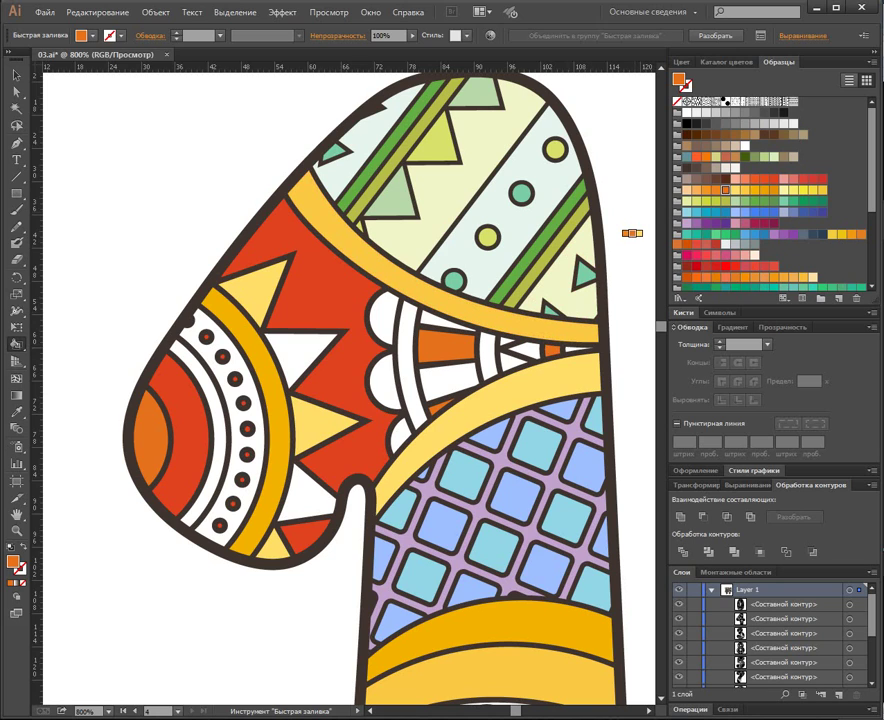
# Fill the narrow arc beside the red one, the remaining large triangles and the fan ornament's curved bands with soft green.
pyautogui.click(745, 201)
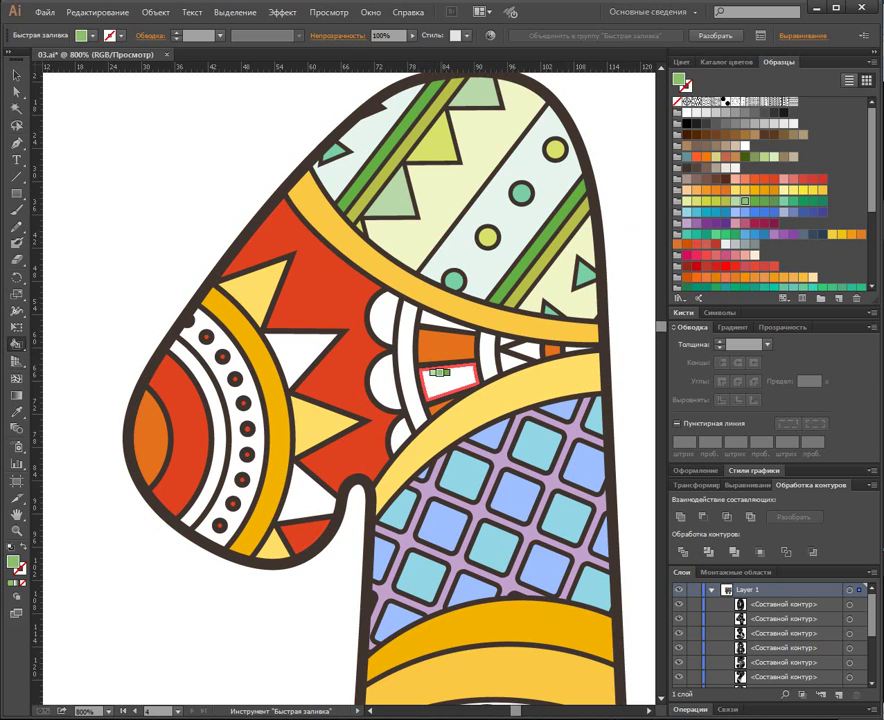
pyautogui.click(200, 388)
pyautogui.click(305, 345)
pyautogui.click(296, 497)
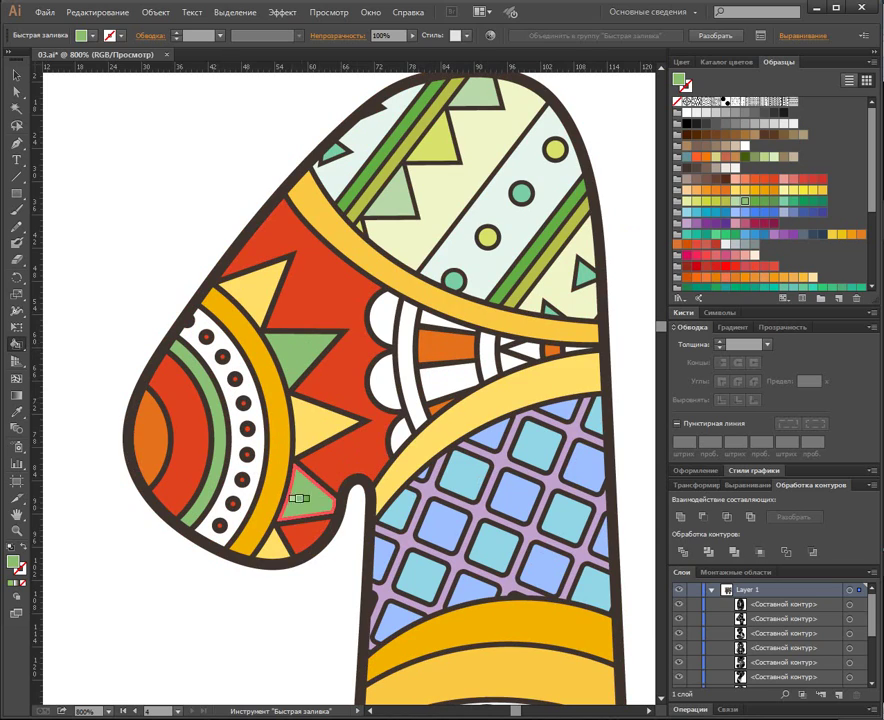
pyautogui.click(404, 366)
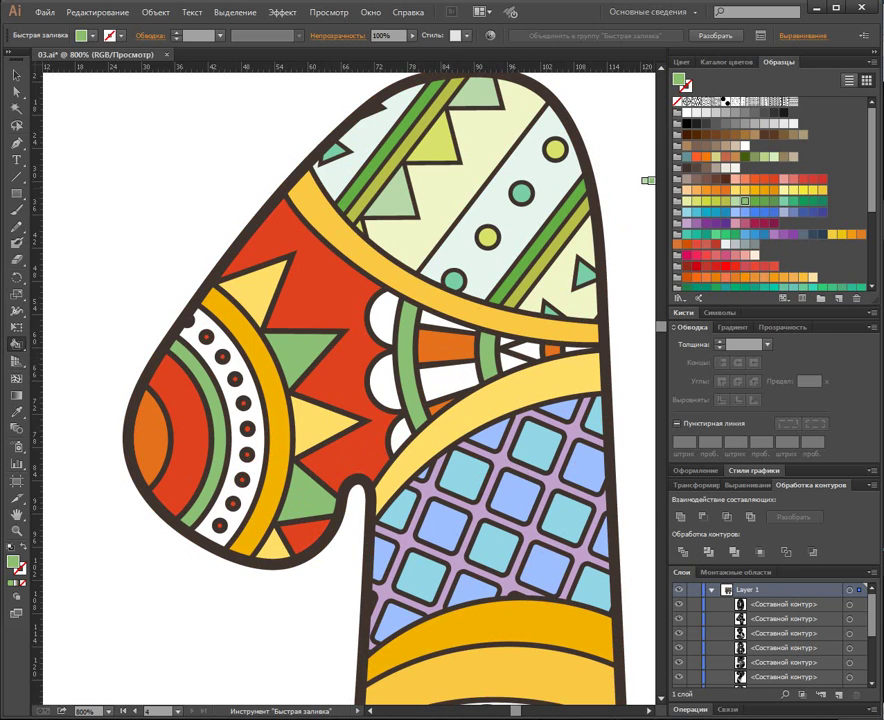
# Try amber and bright orange on the uppermost wide segment of the fan ornament.
pyautogui.click(448, 321)
pyautogui.click(535, 381)
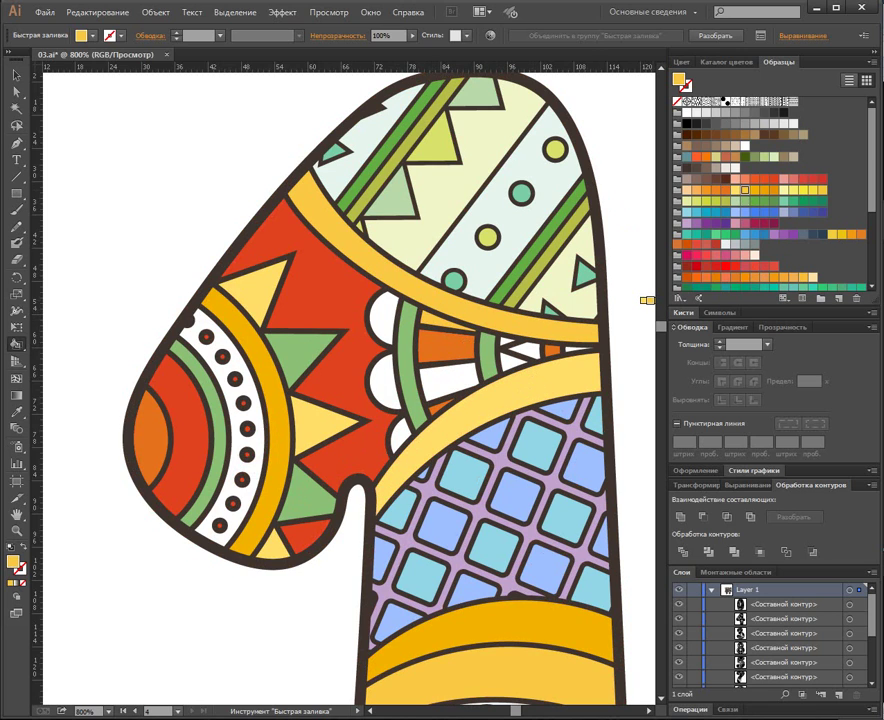
pyautogui.press('Left')
pyautogui.press('Left')
pyautogui.press('Left')
pyautogui.press('Left')
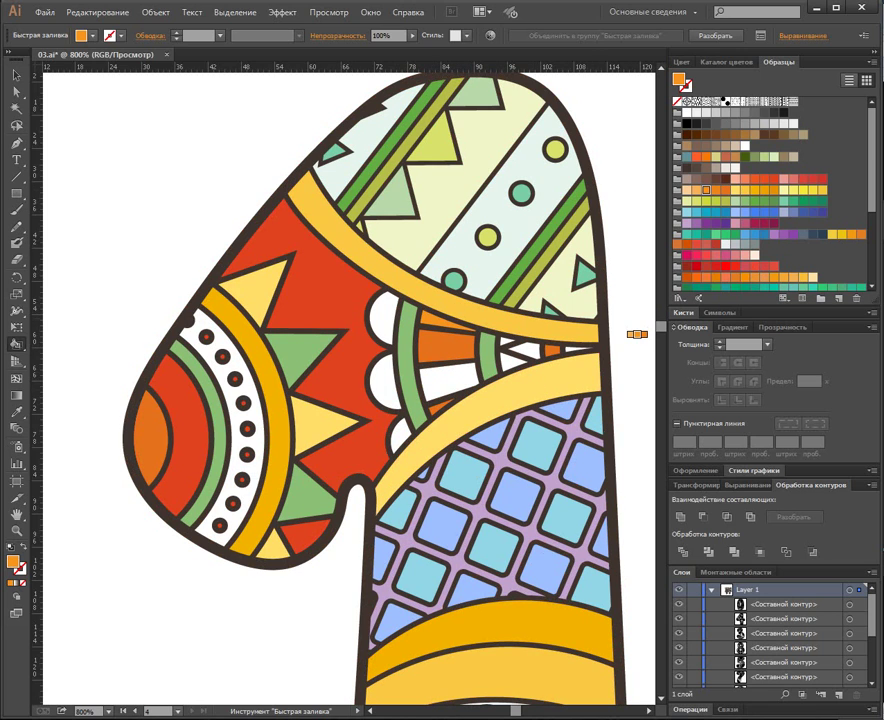
# Fill the fan's remaining wide segments and the half-circle at the digit's tip with light orange, and the dotted band with pale peach.
pyautogui.click(436, 320)
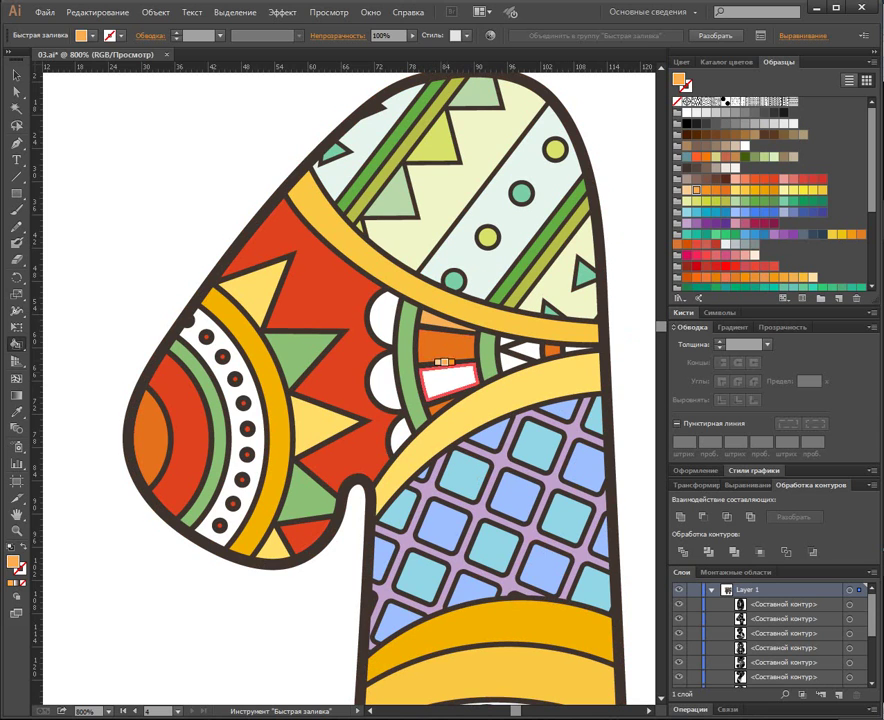
pyautogui.click(442, 381)
pyautogui.click(238, 394)
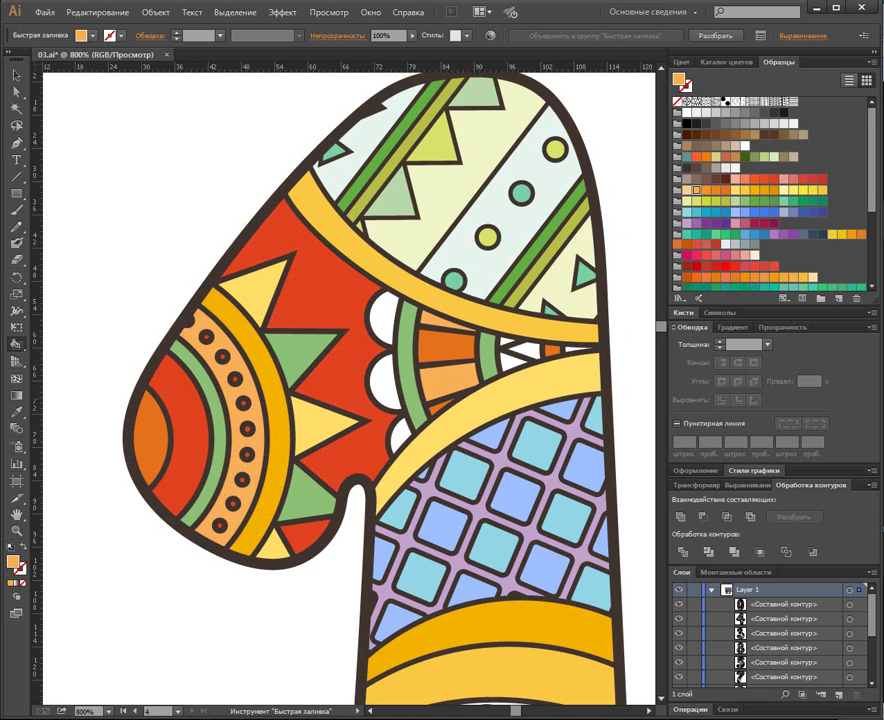
pyautogui.click(139, 417)
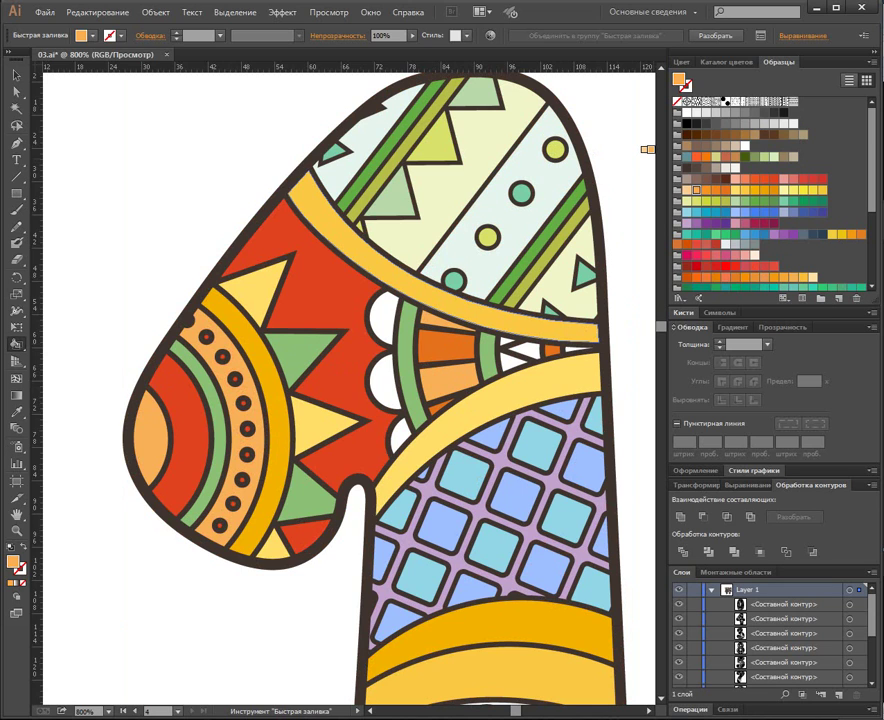
pyautogui.press('Left')
pyautogui.click(236, 374)
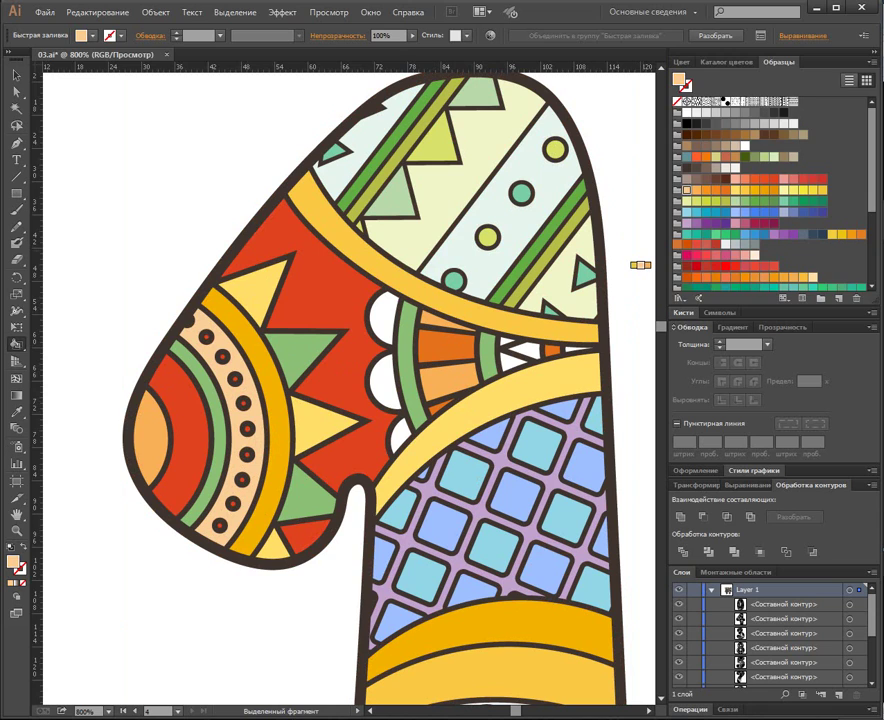
# Recolor the dotted band, the half-circle at the digit's tip and the fan's small light triangles with a pale cream Color Guide tint.
pyautogui.hotkey('shift', 'F3')
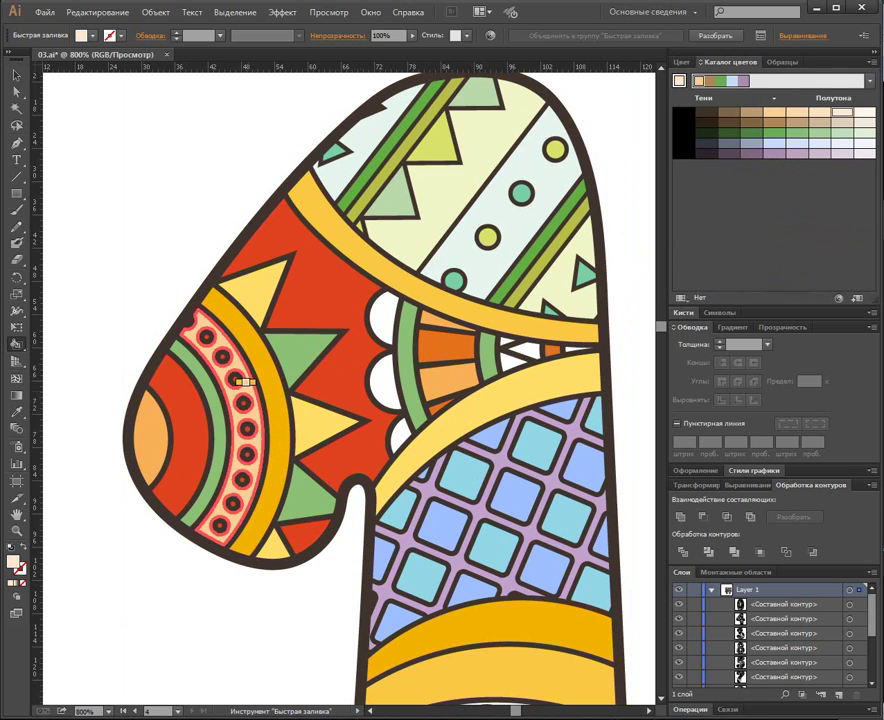
pyautogui.click(246, 388)
pyautogui.click(820, 112)
pyautogui.click(246, 376)
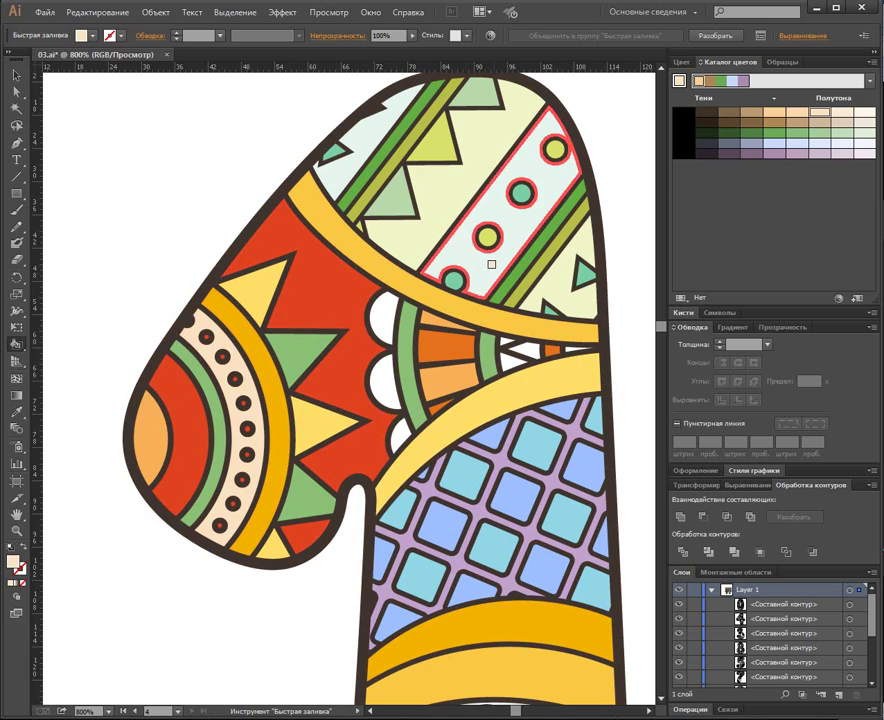
pyautogui.click(152, 422)
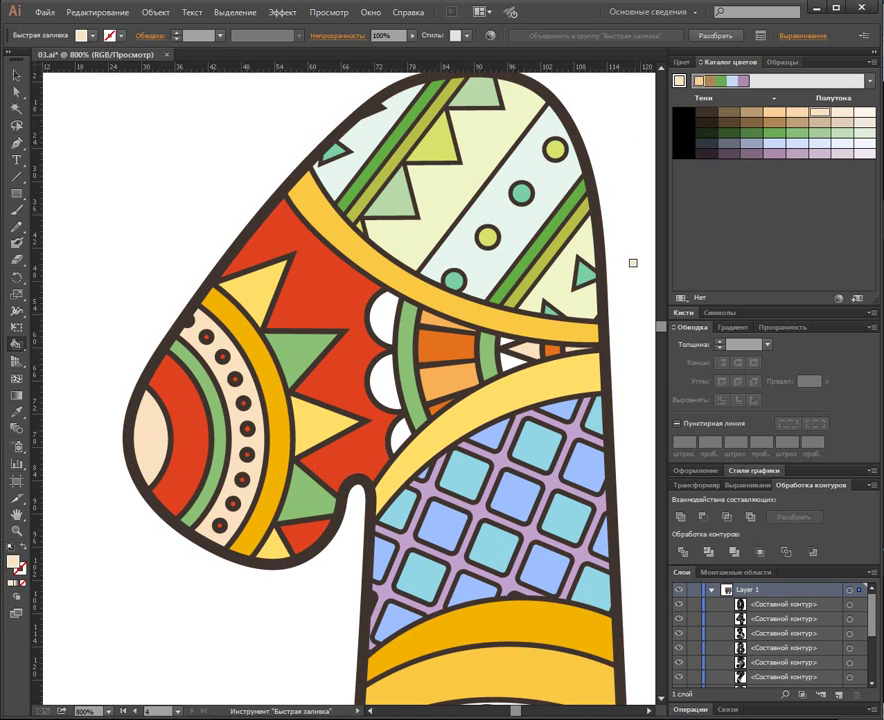
# Fill the fan's remaining small triangular pieces with coral and the three scallops along the fan with golden yellow.
pyautogui.click(782, 62)
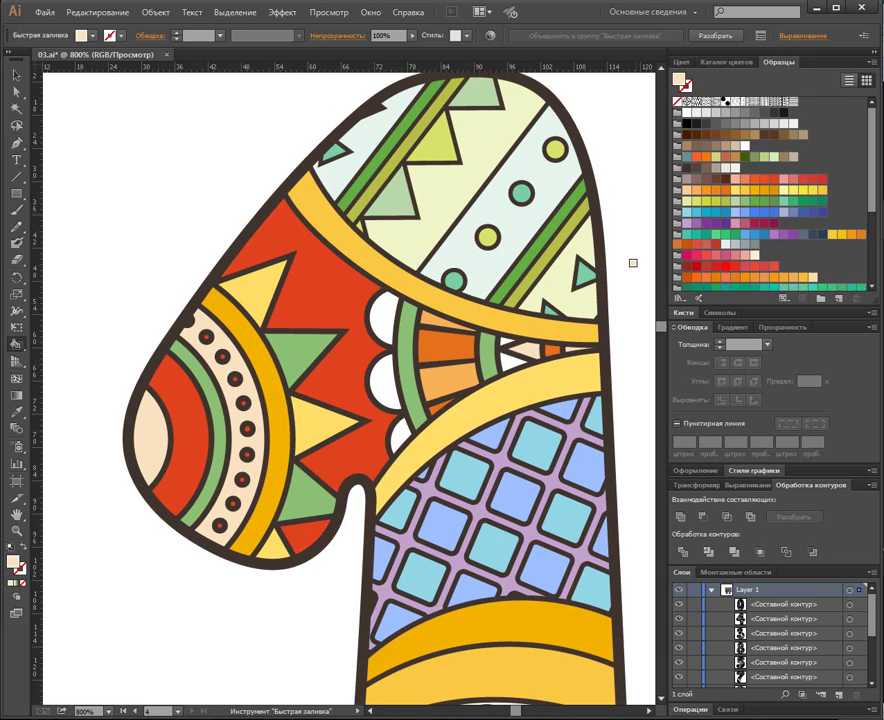
pyautogui.press('Left')
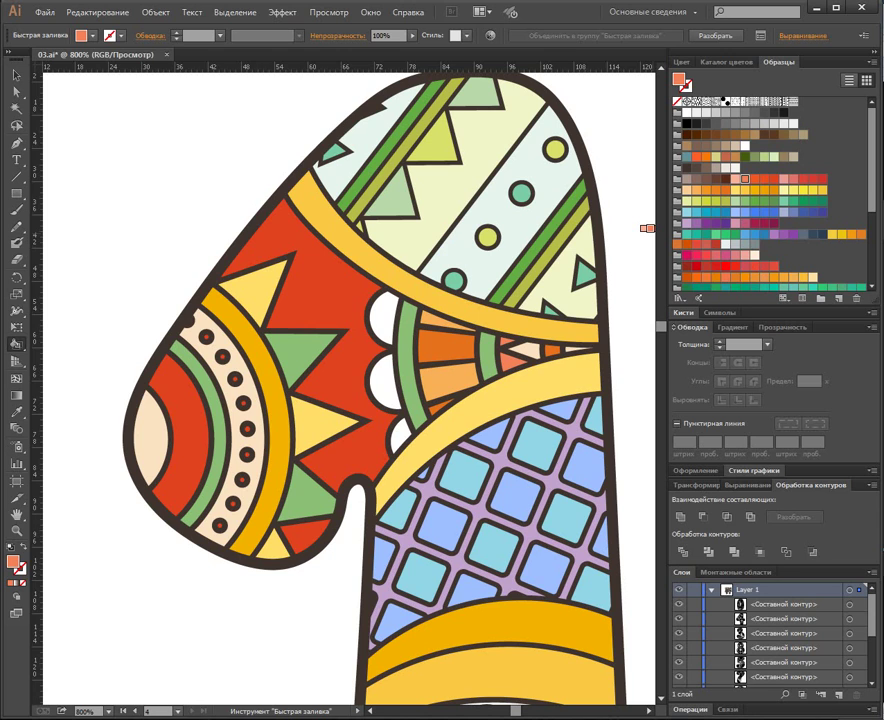
pyautogui.click(385, 317)
pyautogui.click(382, 379)
pyautogui.click(402, 436)
# Fill three of the large circles and several small ones in the stem's circle band with soft green.
pyautogui.press('space')
pyautogui.moveTo(512, 592); pyautogui.dragTo(424, 144)
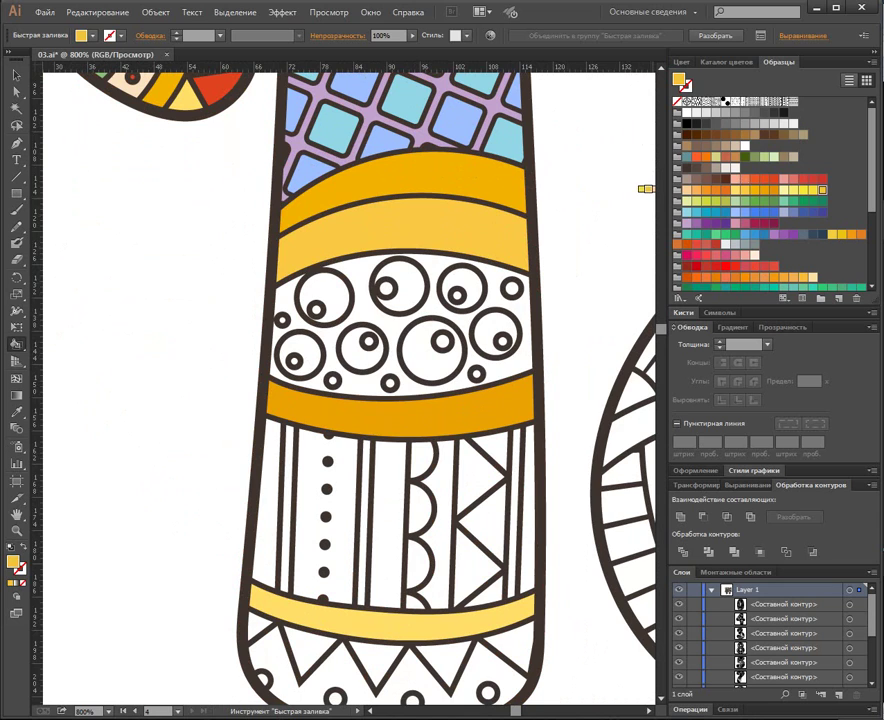
pyautogui.click(745, 201)
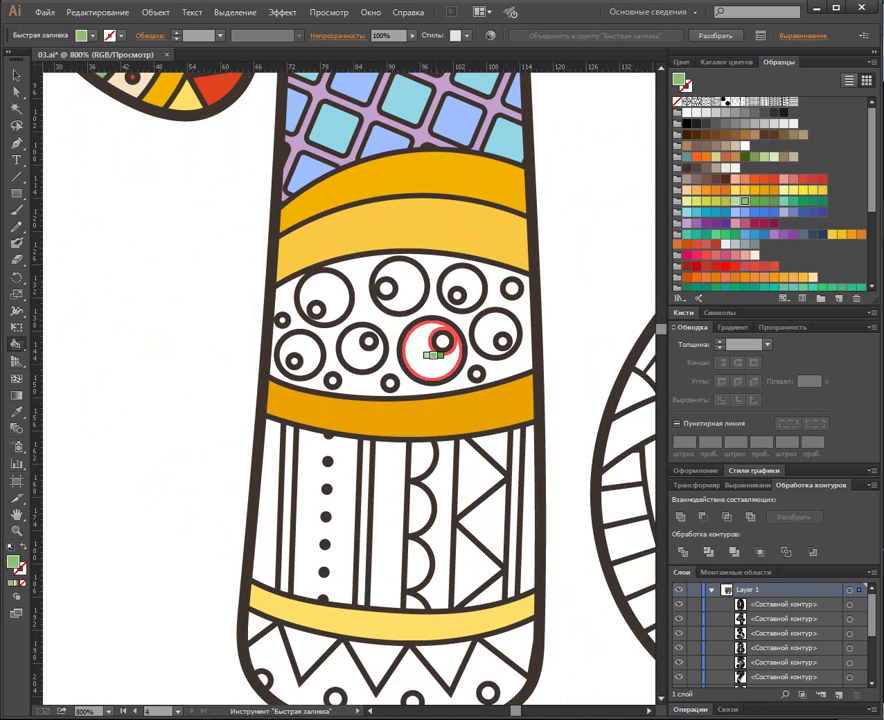
pyautogui.click(434, 352)
pyautogui.click(457, 296)
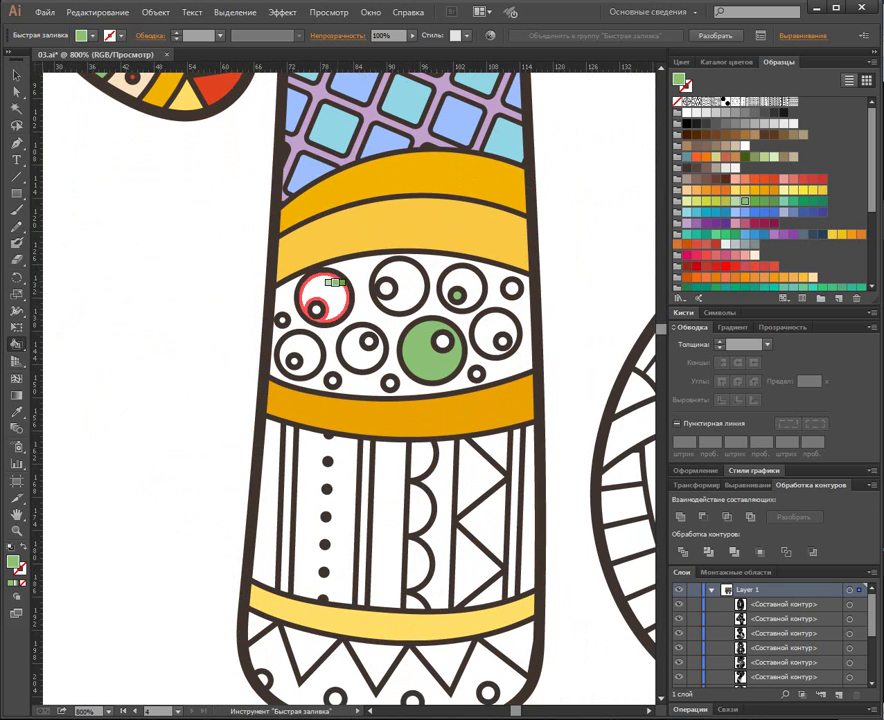
pyautogui.click(330, 283)
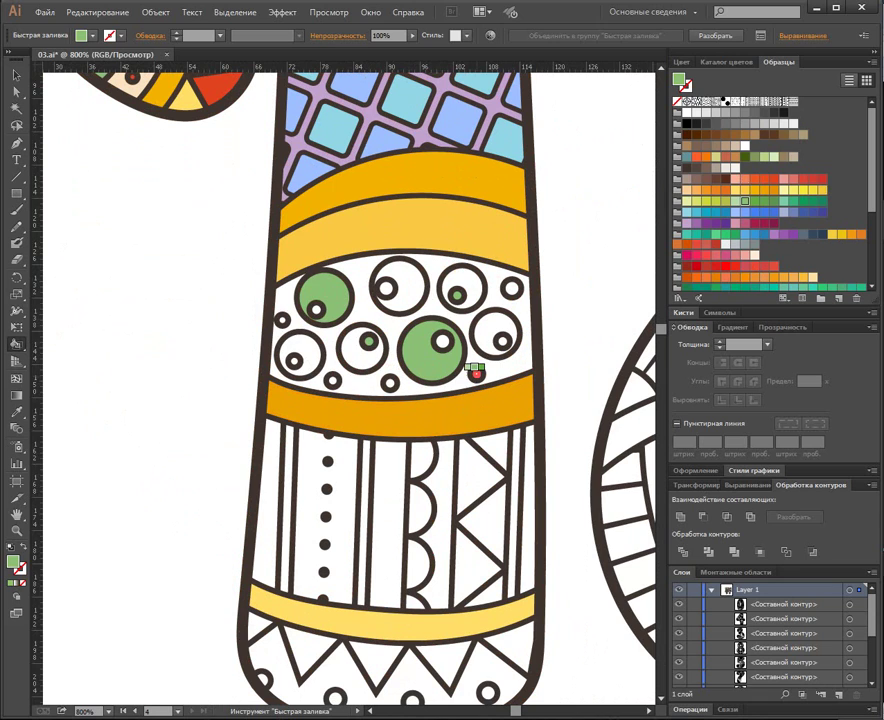
pyautogui.click(475, 372)
pyautogui.click(510, 288)
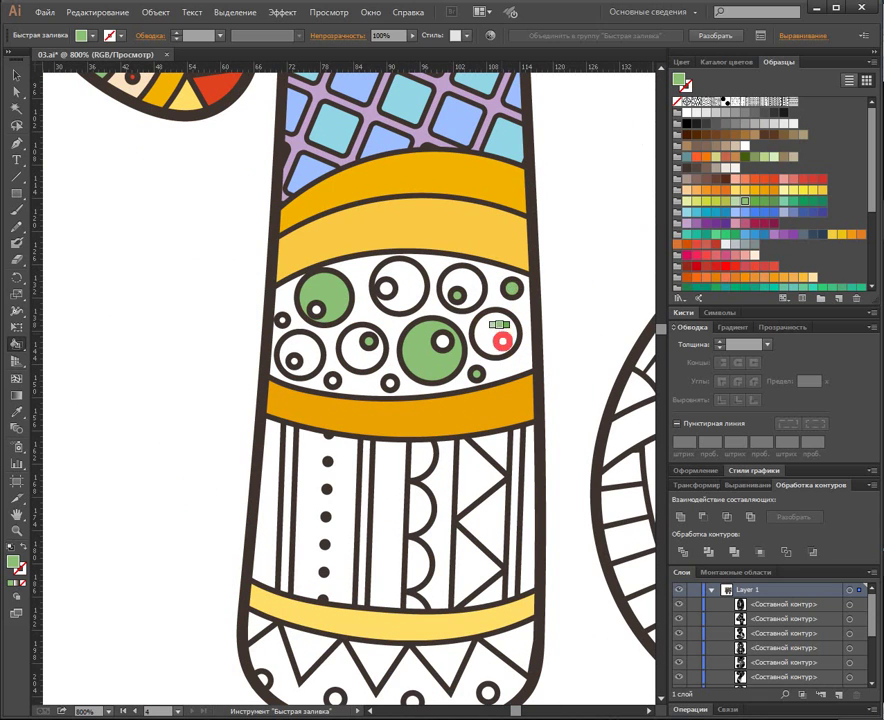
pyautogui.click(502, 340)
pyautogui.click(298, 356)
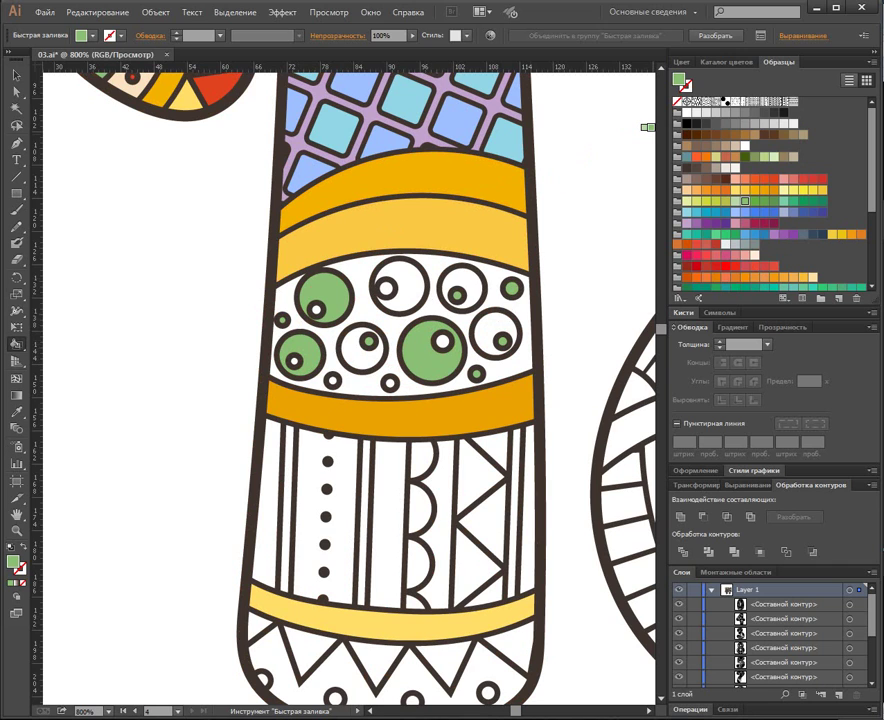
# Fill the remaining large circles and the small inner circles of the light green ones with darker green.
pyautogui.click(774, 201)
pyautogui.click(471, 282)
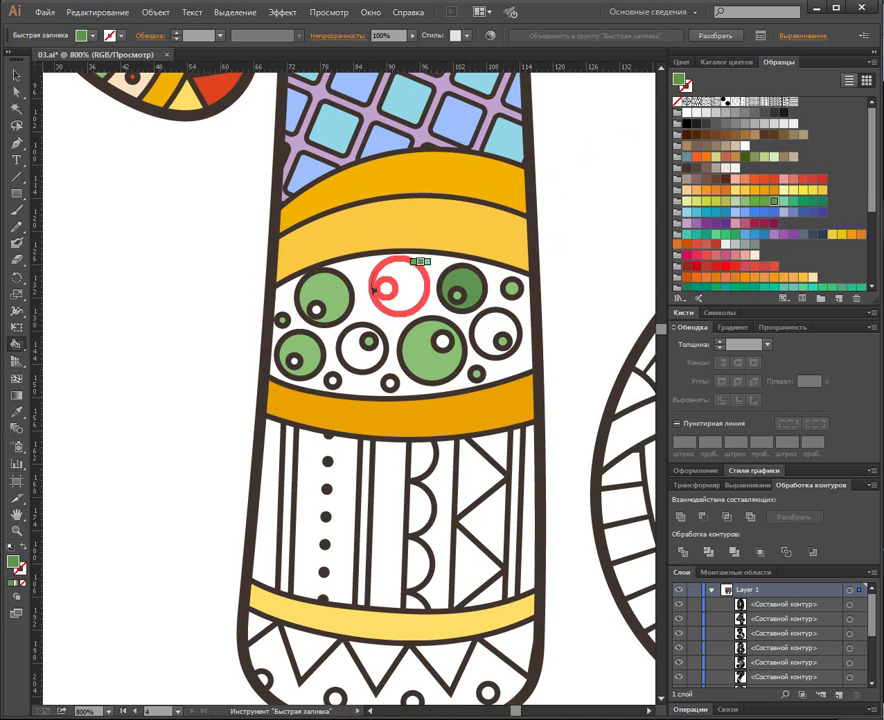
pyautogui.click(413, 281)
pyautogui.click(362, 340)
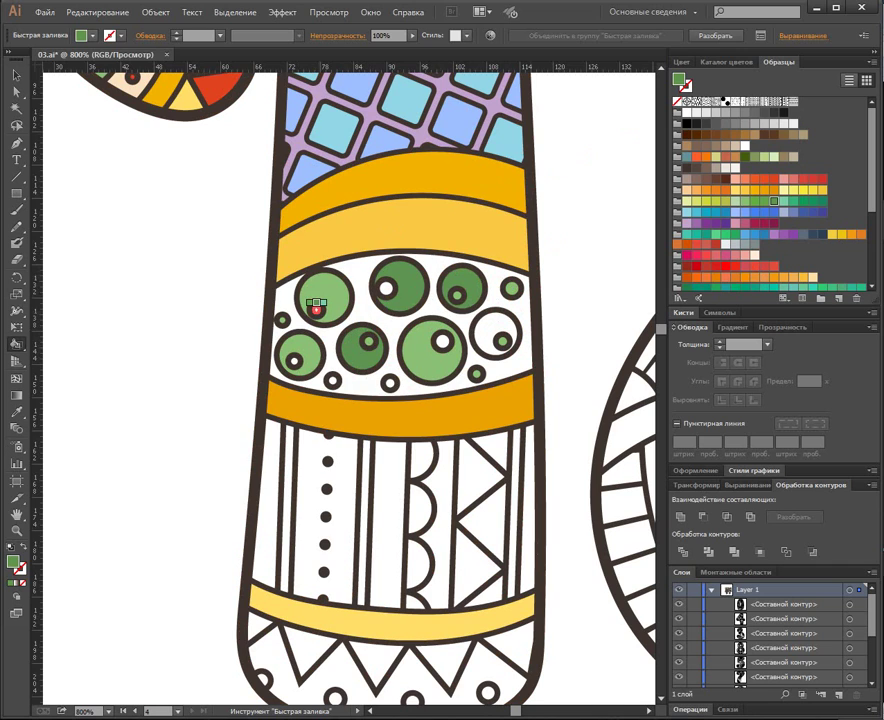
pyautogui.click(294, 348)
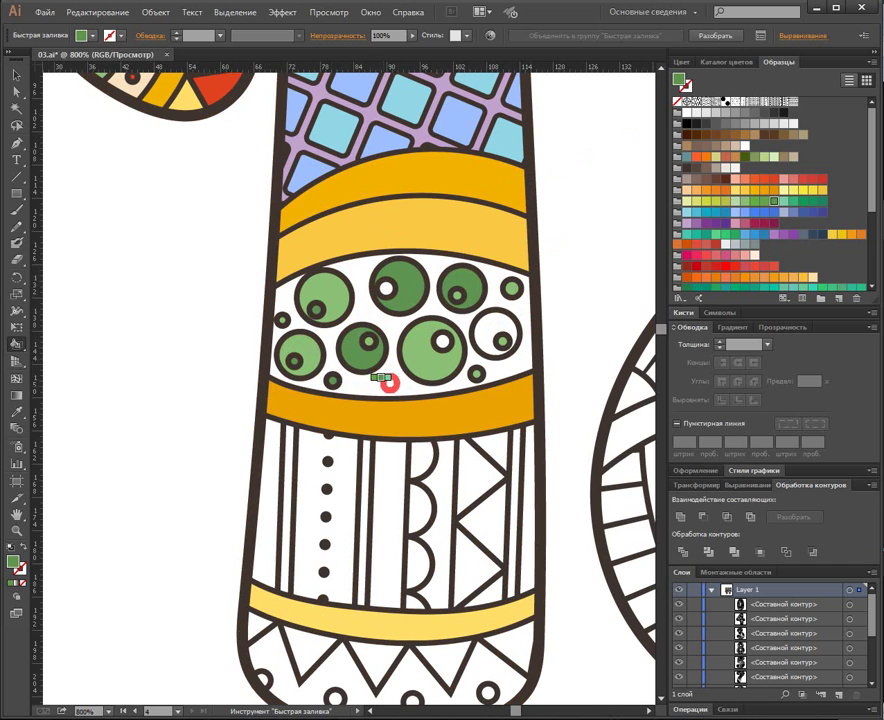
pyautogui.click(390, 382)
pyautogui.click(490, 340)
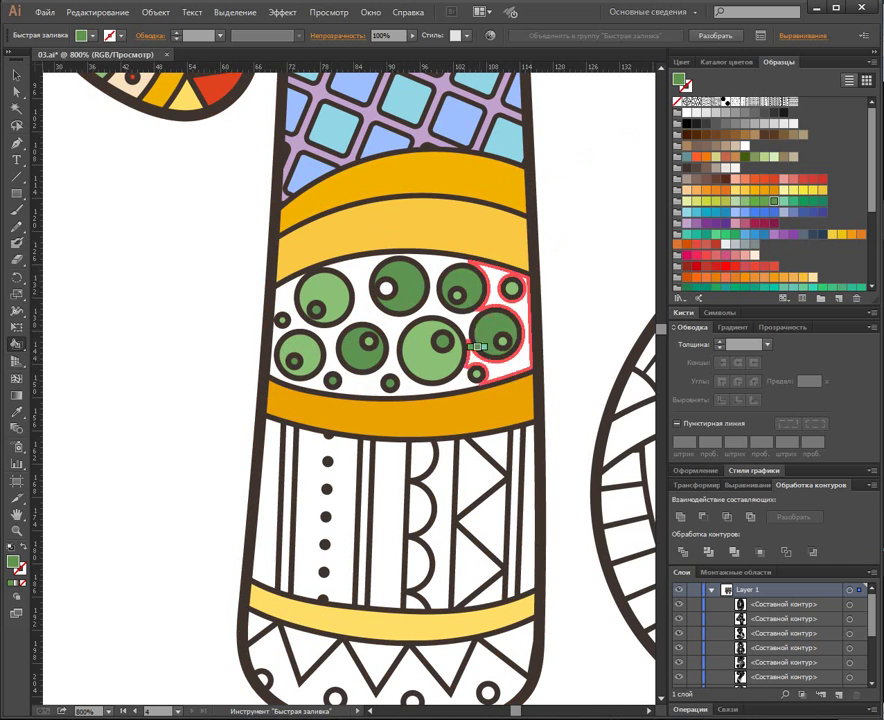
pyautogui.click(511, 287)
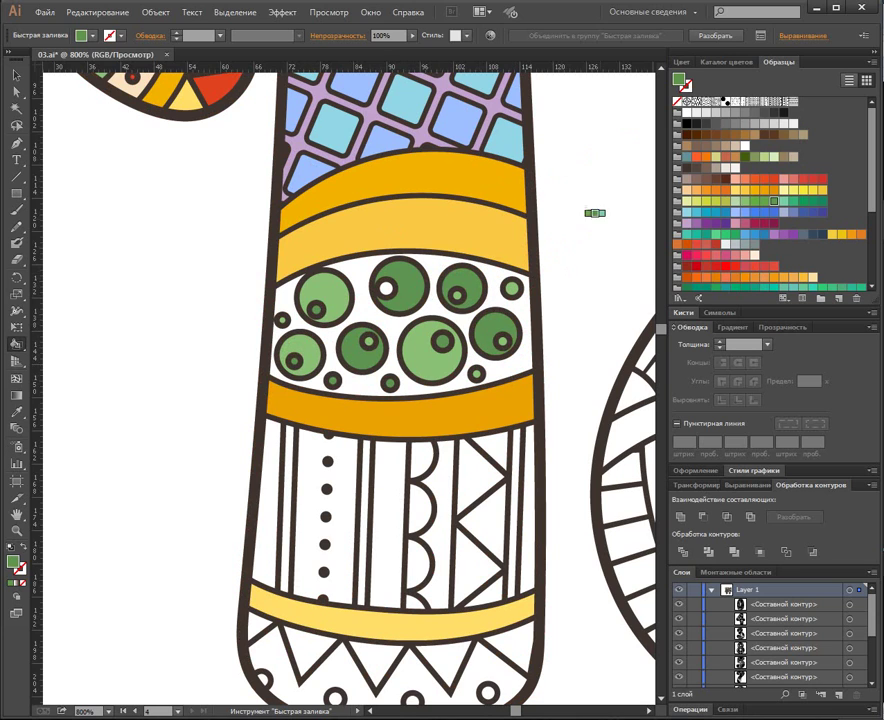
# Fill the background behind the green circles with pale yellow-green.
pyautogui.click(687, 201)
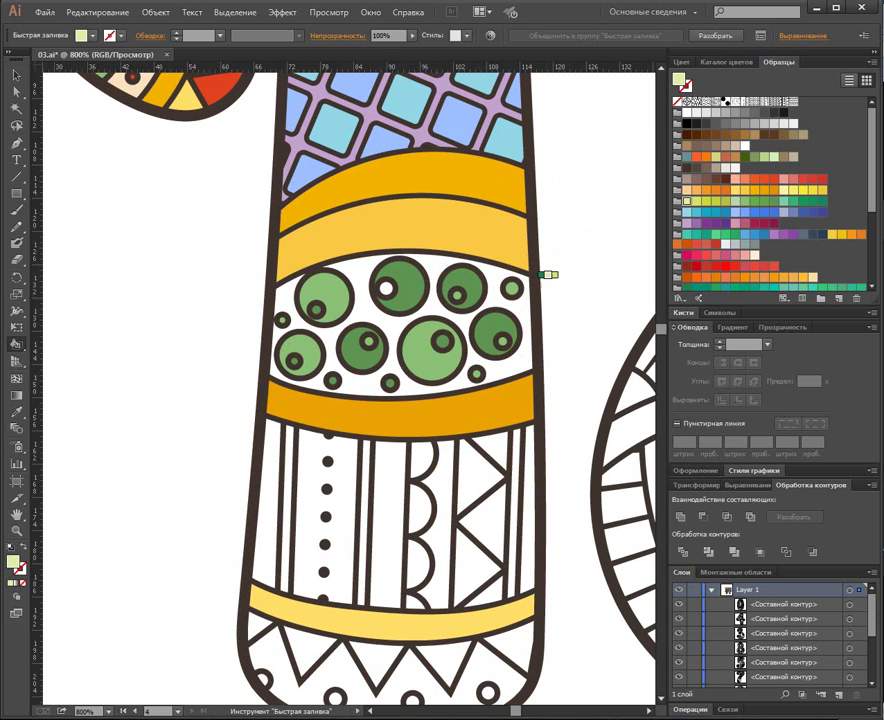
pyautogui.click(518, 306)
pyautogui.click(436, 298)
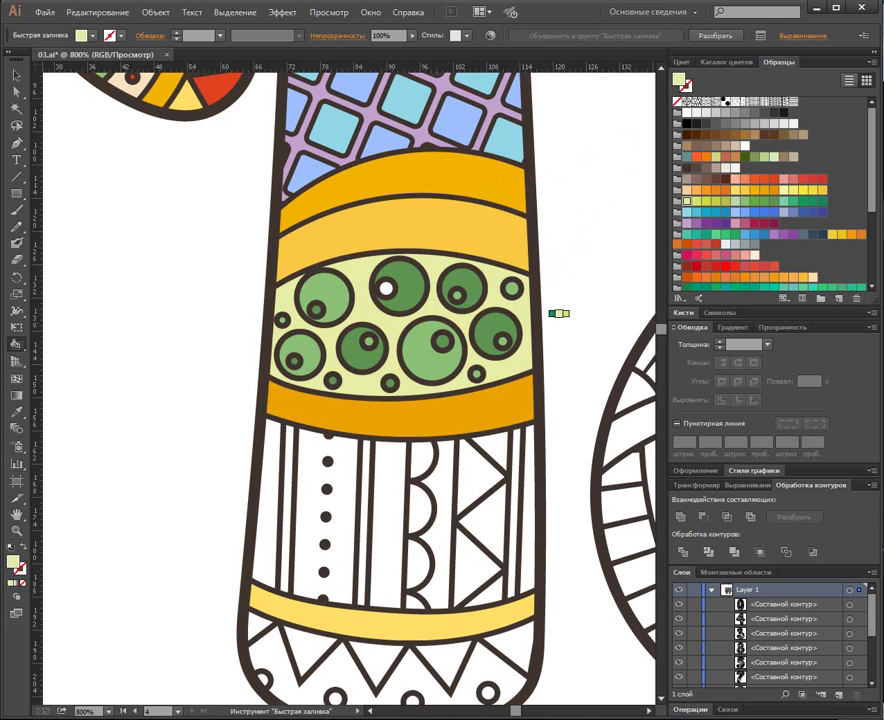
# Fill the white inner circle of the uppermost dark green circle with soft green.
pyautogui.press('Right')
pyautogui.press('Right')
pyautogui.press('Right')
pyautogui.press('Right')
pyautogui.press('Right')
pyautogui.press('Right')
pyautogui.click(424, 357)
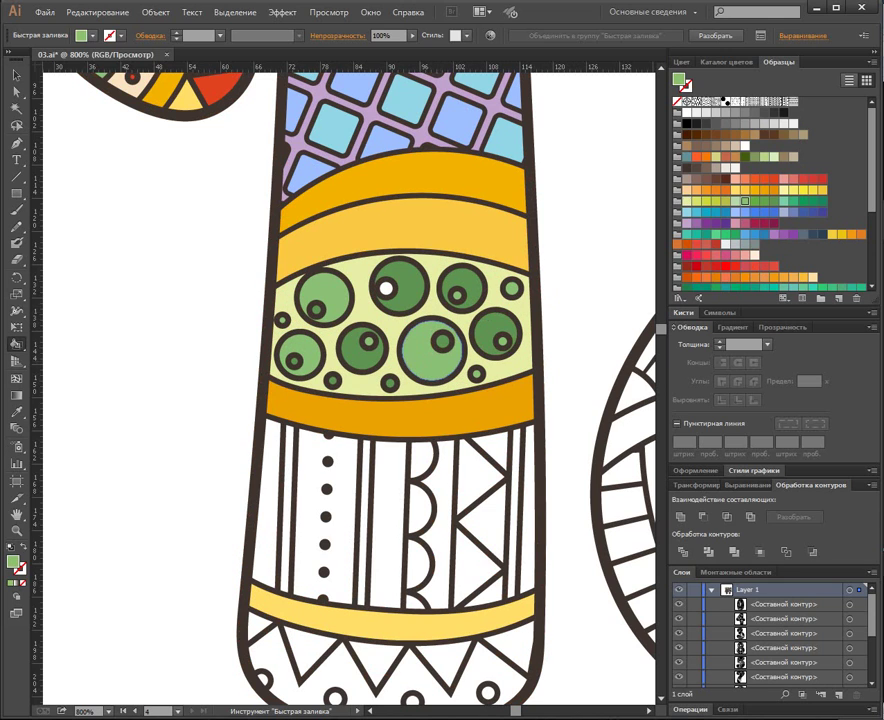
pyautogui.click(386, 288)
# Sample the pale mint from the digit's upper dotted stripe and fill the plain vertical stripes of the lower stem with it.
pyautogui.moveTo(430, 380); pyautogui.dragTo(401, 297)
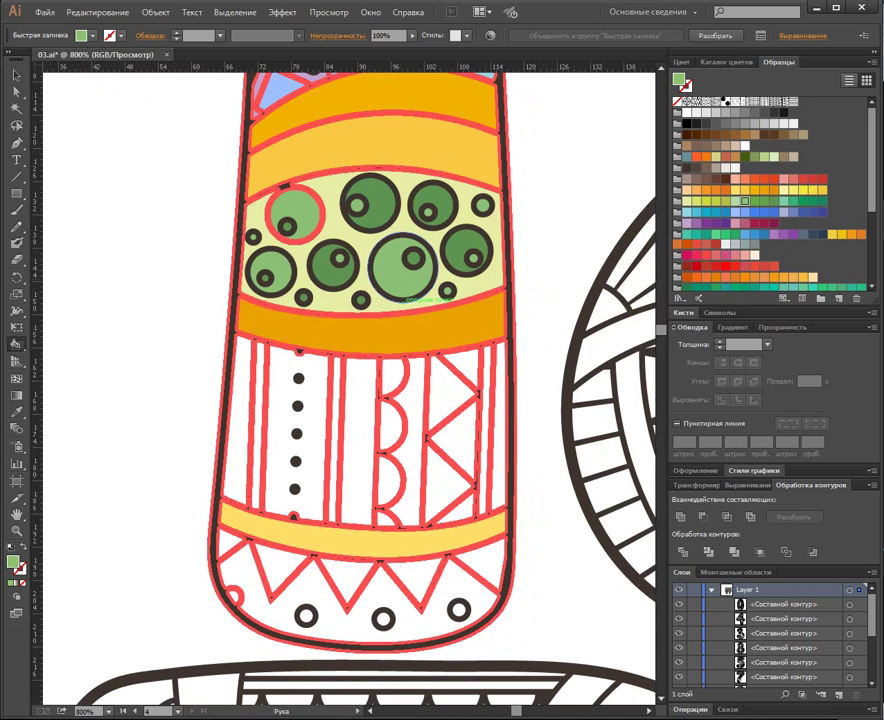
pyautogui.moveTo(440, 185); pyautogui.dragTo(419, 436)
pyautogui.moveTo(400, 247)
pyautogui.mouseDown()
pyautogui.moveTo(438, 416)
pyautogui.moveTo(438, 474)
pyautogui.mouseUp()
pyautogui.moveTo(555, 270); pyautogui.dragTo(563, 403)
pyautogui.keyDown('alt'); pyautogui.click(473, 284); pyautogui.keyUp('alt')
pyautogui.moveTo(490, 440); pyautogui.dragTo(411, 116)
pyautogui.moveTo(501, 562); pyautogui.dragTo(536, 292)
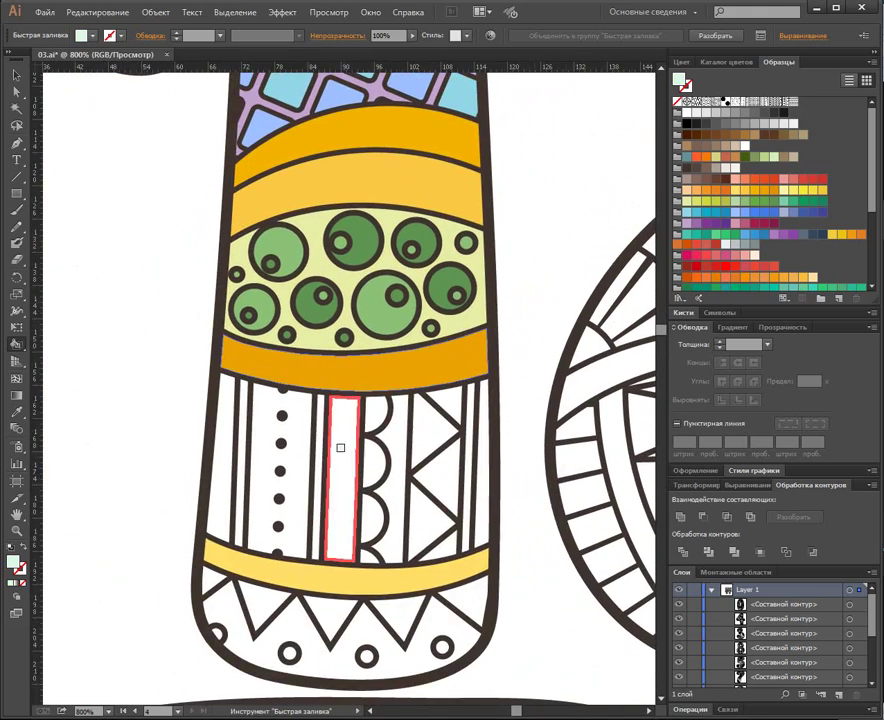
pyautogui.click(339, 450)
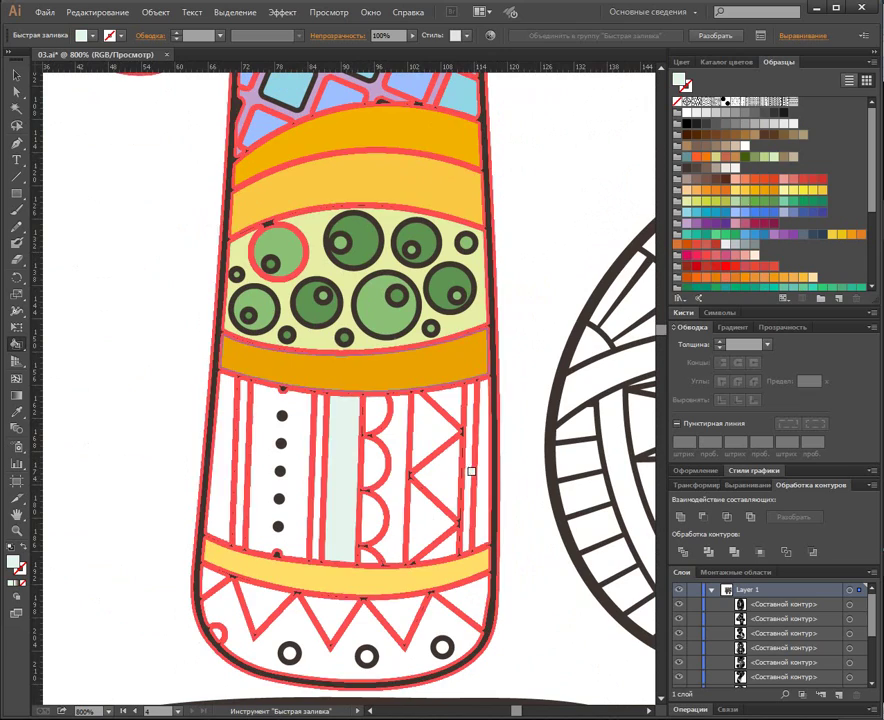
pyautogui.click(222, 479)
# Sample the pale yellow from the digit's upper section and fill the dotted vertical stripe and the background beside the scallops.
pyautogui.press('space')
pyautogui.moveTo(470, 150); pyautogui.dragTo(483, 591)
pyautogui.keyDown('alt'); pyautogui.click(338, 143); pyautogui.keyUp('alt')
pyautogui.press('space')
pyautogui.moveTo(360, 550)
pyautogui.mouseDown()
pyautogui.moveTo(360, 150)
pyautogui.moveTo(360, 587)
pyautogui.moveTo(363, 217)
pyautogui.mouseUp()
pyautogui.click(414, 519)
# Sample the light sage green of the upper triangles and fill the left-based triangles in the stem's zigzag stripe.
pyautogui.press('space')
pyautogui.keyDown('alt'); pyautogui.click(288, 174); pyautogui.keyUp('alt')
pyautogui.press('space')
pyautogui.click(464, 582)
pyautogui.click(460, 655)
# Fill the opposing triangles of the stem's zigzag stripe with the lime color of the upper triangle.
pyautogui.press('space')
pyautogui.moveTo(462, 620); pyautogui.dragTo(466, 676)
pyautogui.moveTo(335, 180); pyautogui.dragTo(364, 428)
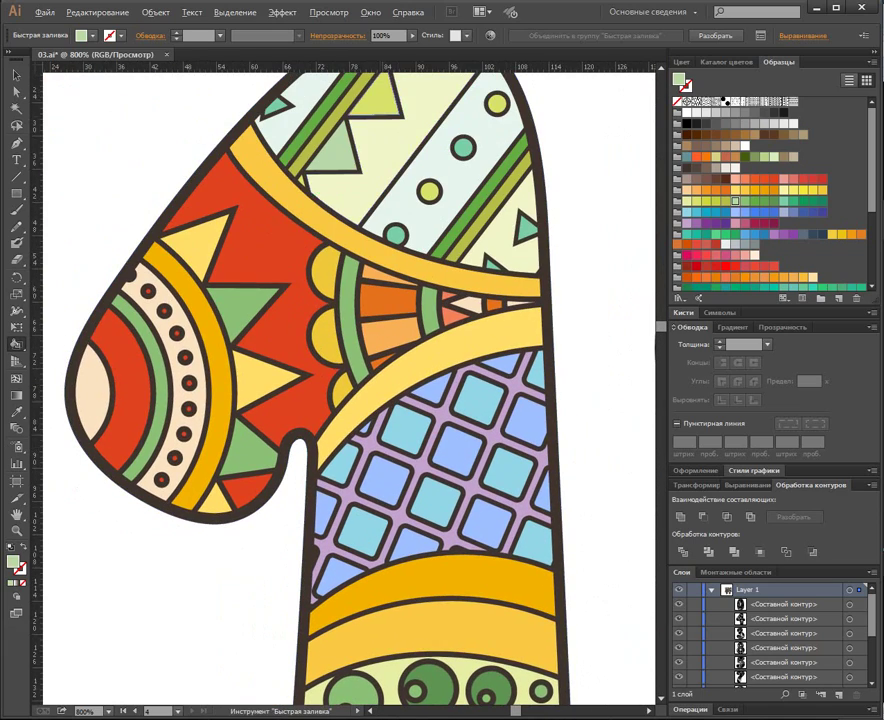
pyautogui.scroll(-6, 505, 444)
pyautogui.click(504, 484)
pyautogui.click(510, 417)
pyautogui.click(506, 561)
# Fill the thin stripes right of the zigzag and right of the dotted stripe with the upper diagonal stripe's medium green.
pyautogui.press('space')
pyautogui.moveTo(538, 502); pyautogui.dragTo(547, 540)
pyautogui.moveTo(404, 157); pyautogui.dragTo(412, 507)
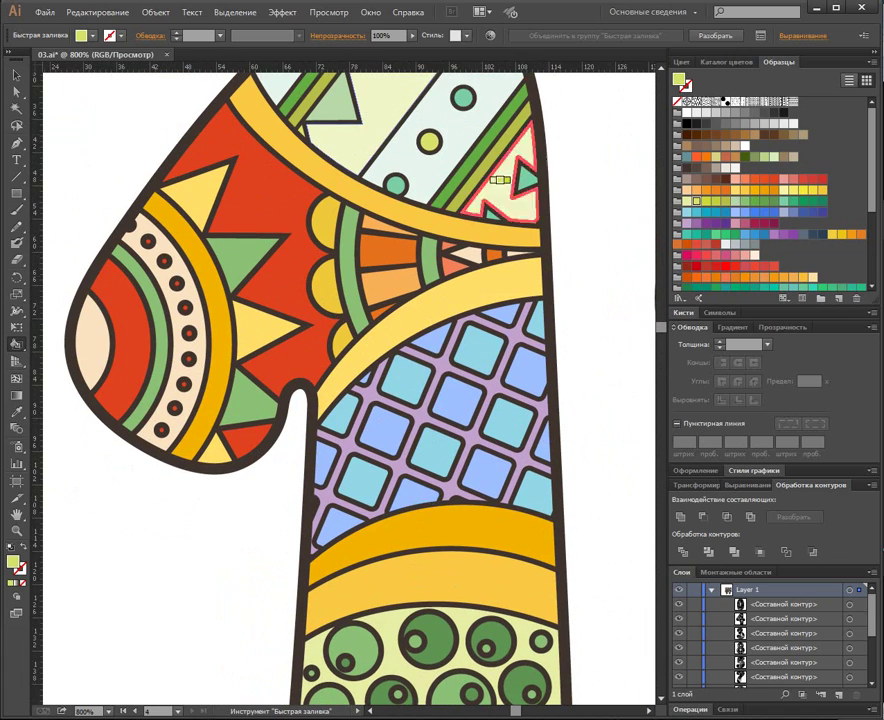
pyautogui.scroll(-5, 483, 229)
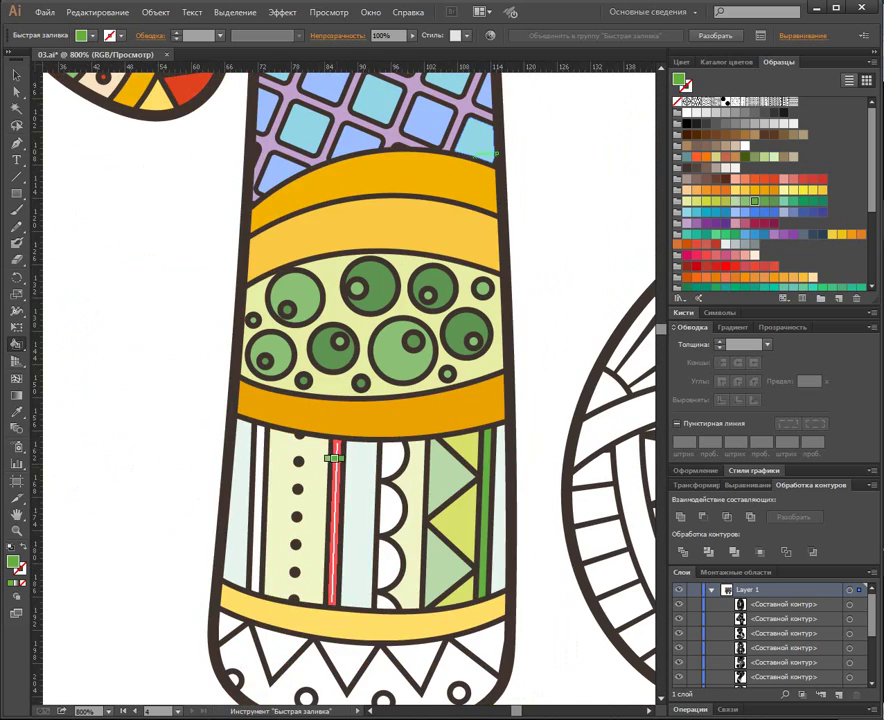
# Fill the thin vertical stripe left of the dotted stripe with the olive green used in the upper diagonal stripes.
pyautogui.scroll(5, 490, 240)
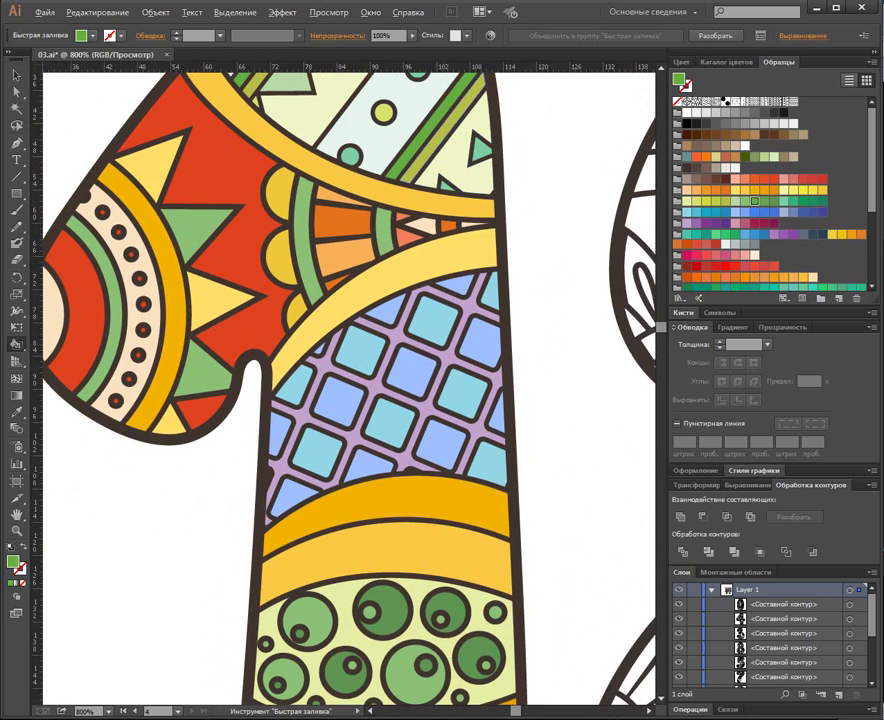
pyautogui.press('Left')
pyautogui.press('Left')
pyautogui.press('Left')
pyautogui.scroll(-3, 441, 139)
pyautogui.click(270, 580)
# Fill the first and third scallops of the stem's scalloped stripe with the mint-teal color of the upper dots.
pyautogui.moveTo(584, 350); pyautogui.dragTo(588, 356)
pyautogui.scroll(5, 443, 143)
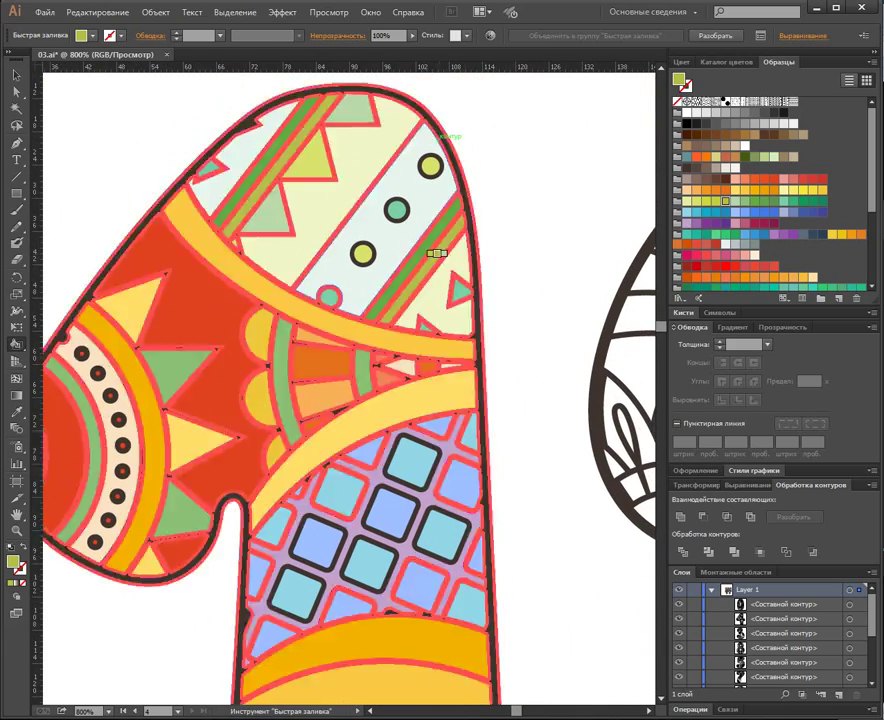
pyautogui.press('Right')
pyautogui.press('Right')
pyautogui.press('Right')
pyautogui.press('Right')
pyautogui.press('Right')
pyautogui.scroll(-5, 456, 366)
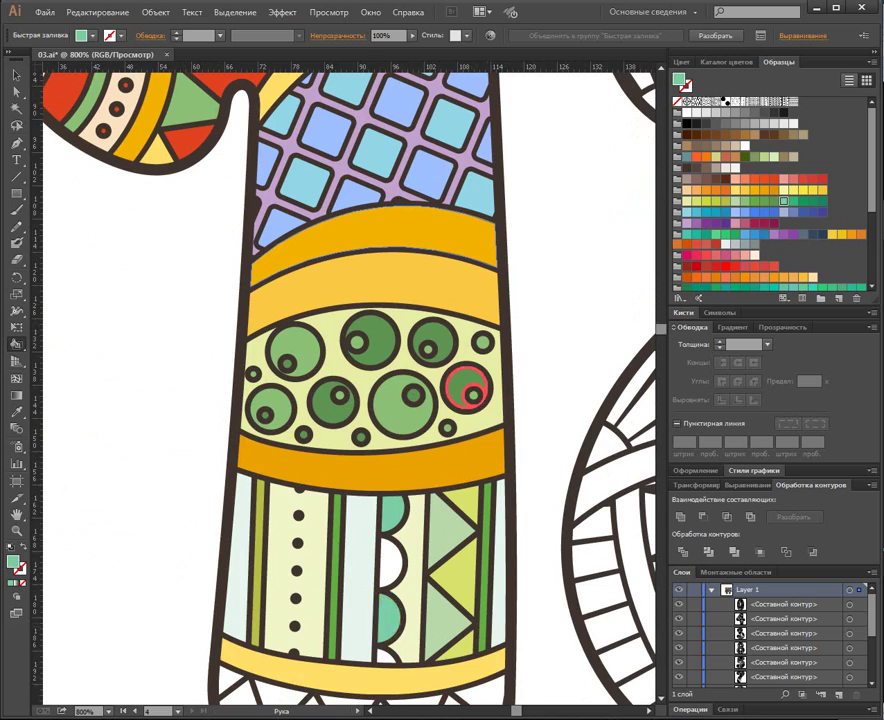
# Fill the two remaining scallops of the stem's scalloped stripe with lime.
pyautogui.scroll(5, 466, 381)
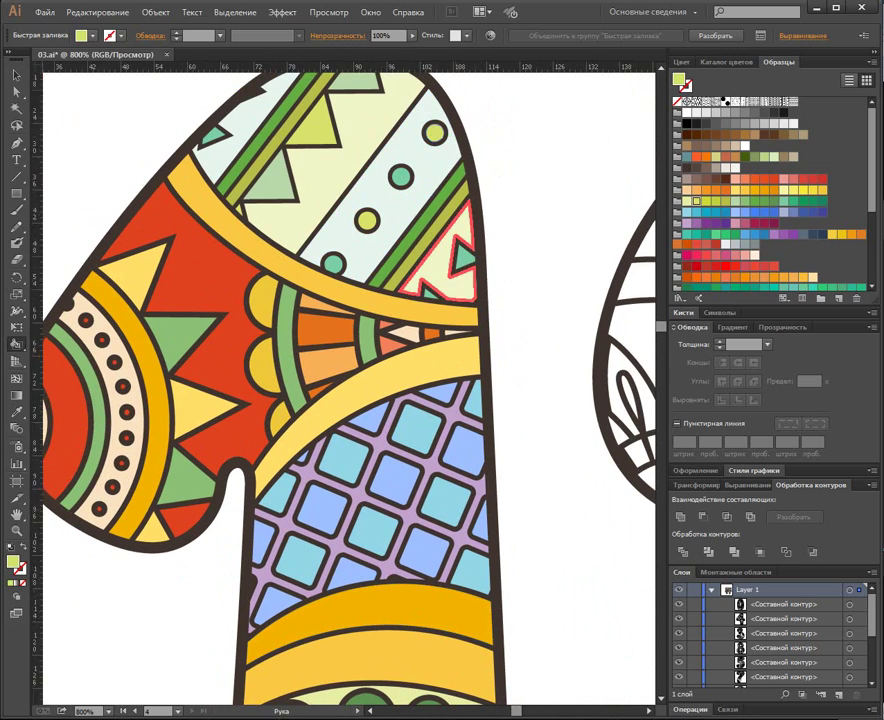
pyautogui.scroll(-7, 360, 360)
pyautogui.click(343, 397)
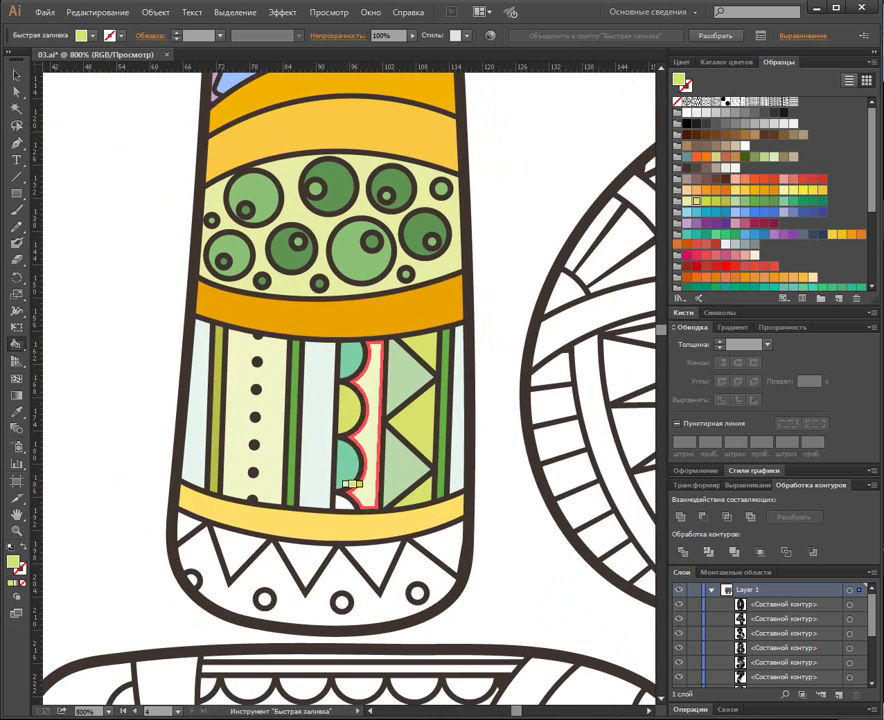
pyautogui.moveTo(292, 373); pyautogui.dragTo(346, 406)
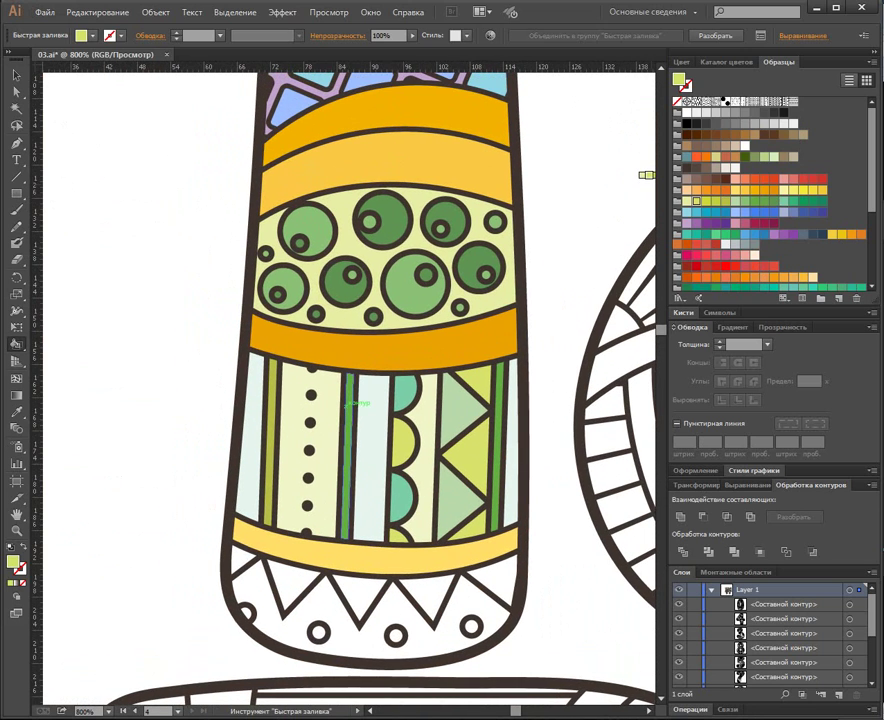
# Fill the outer triangles and the middle triangle at the base of the digit with light blue.
pyautogui.click(687, 212)
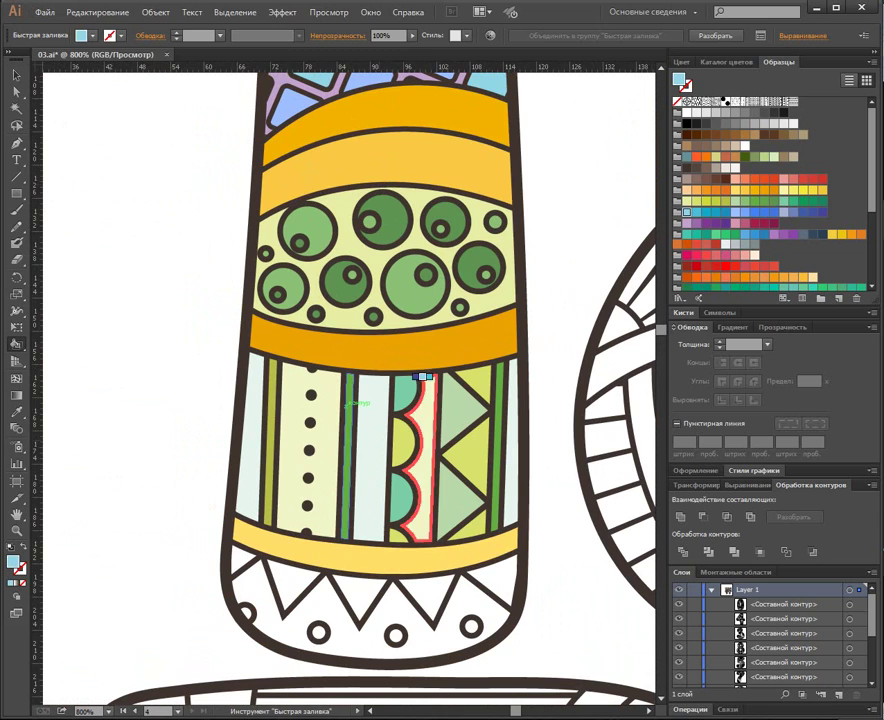
pyautogui.click(243, 560)
pyautogui.click(362, 589)
pyautogui.click(368, 577)
pyautogui.click(486, 572)
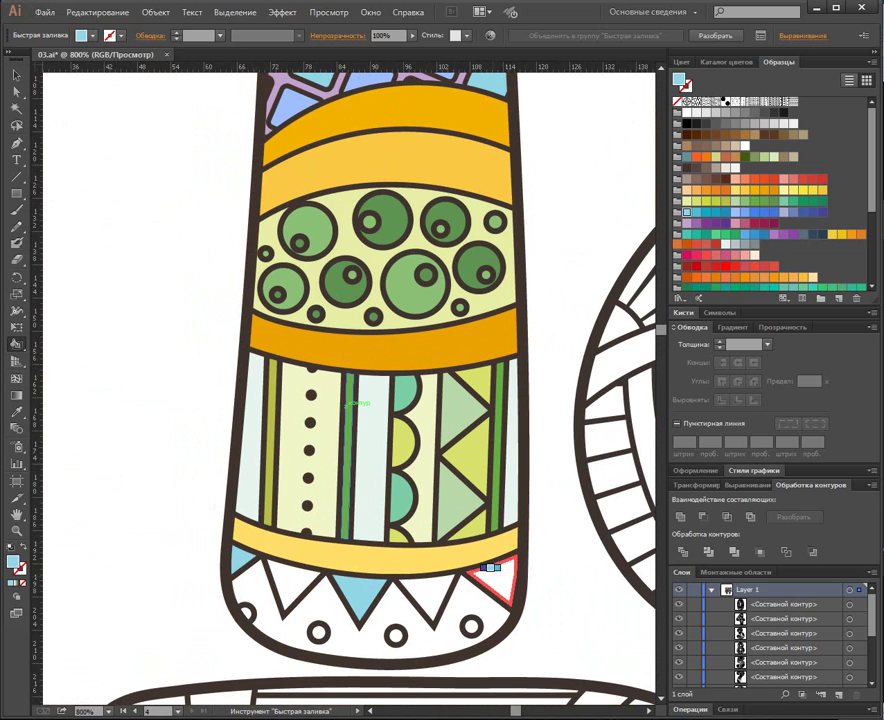
# Fill the two remaining triangles at the base of the digit with bright cyan blue.
pyautogui.press('Right')
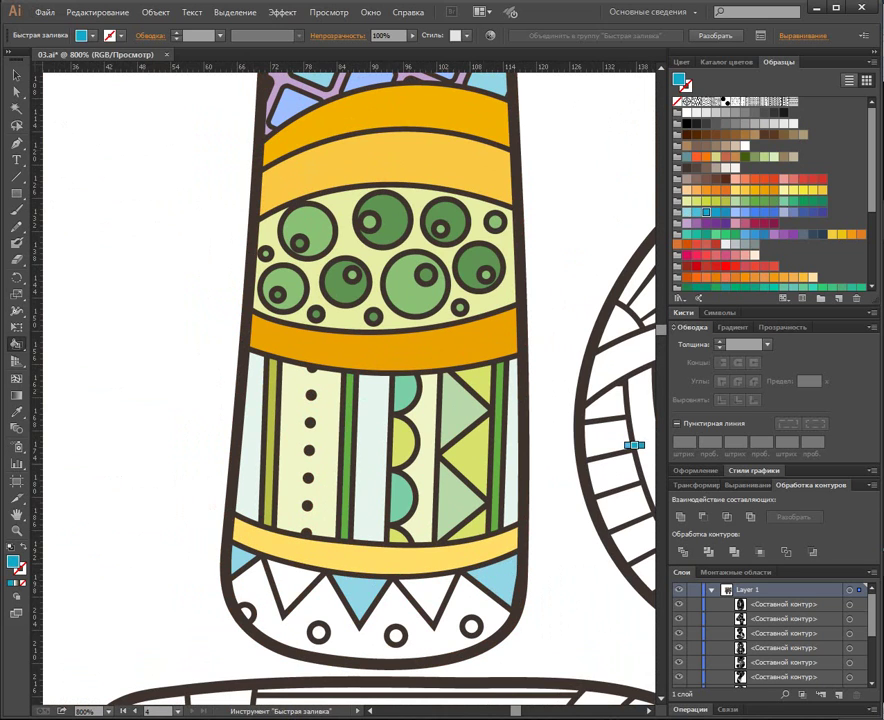
pyautogui.click(290, 584)
pyautogui.click(422, 586)
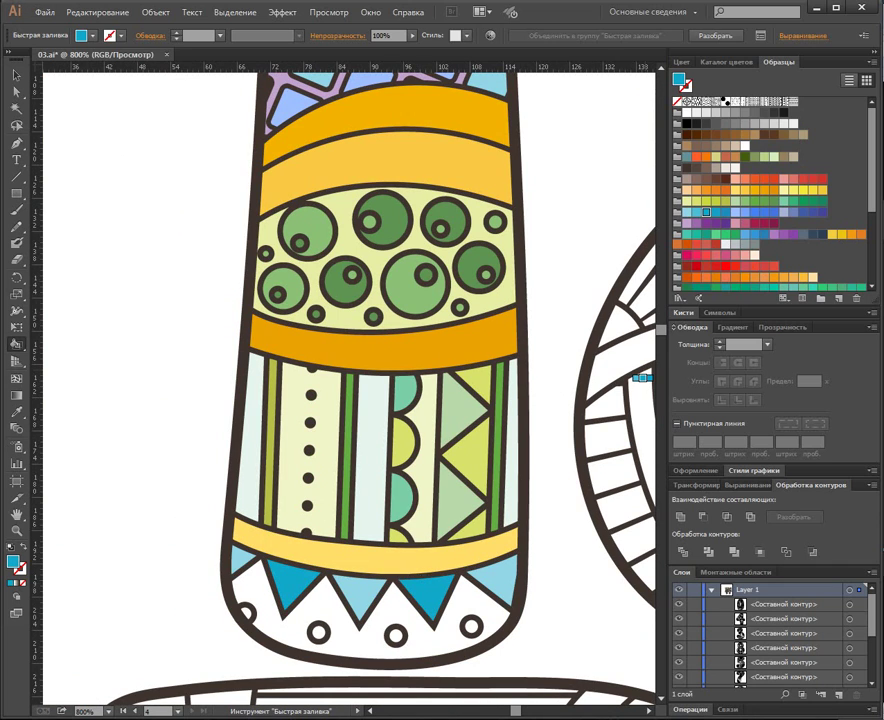
# Fill the area around the triangles at the digit's base with purple and the small circles in it with light yellow.
pyautogui.press('Right')
pyautogui.click(460, 637)
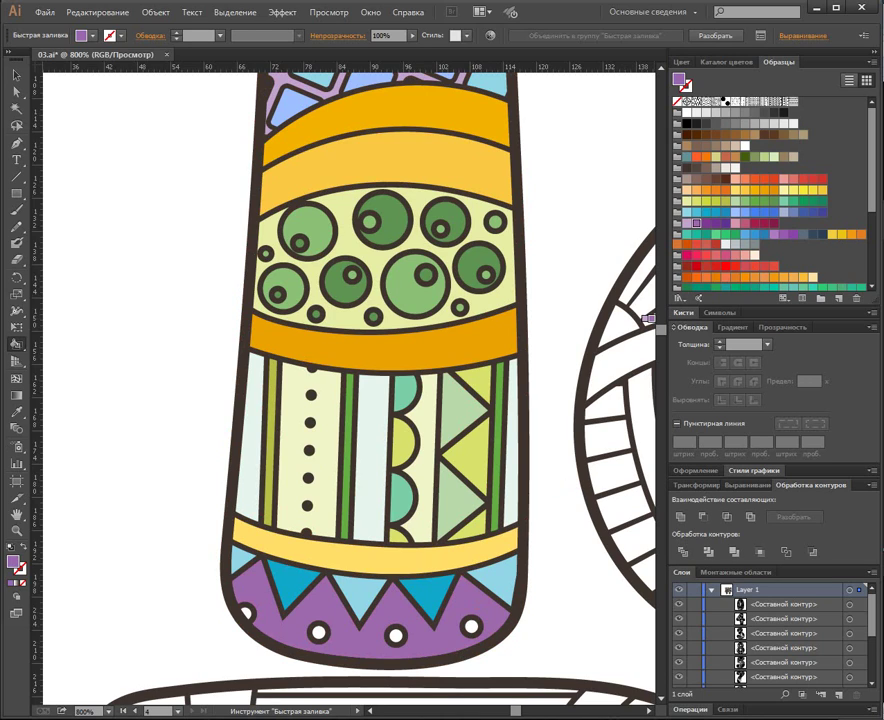
pyautogui.click(736, 190)
pyautogui.click(470, 626)
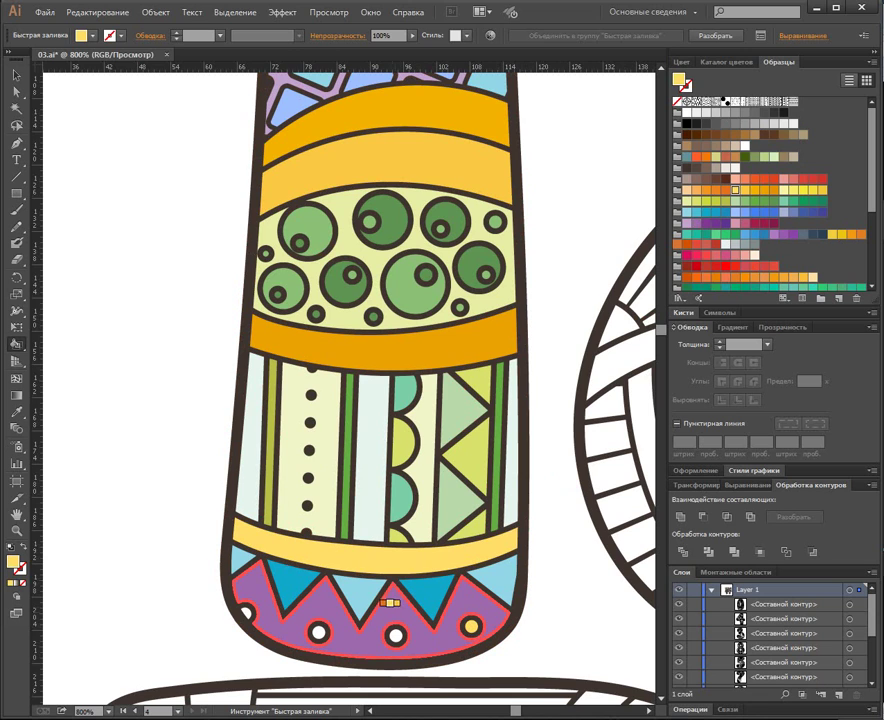
pyautogui.click(395, 632)
pyautogui.click(319, 632)
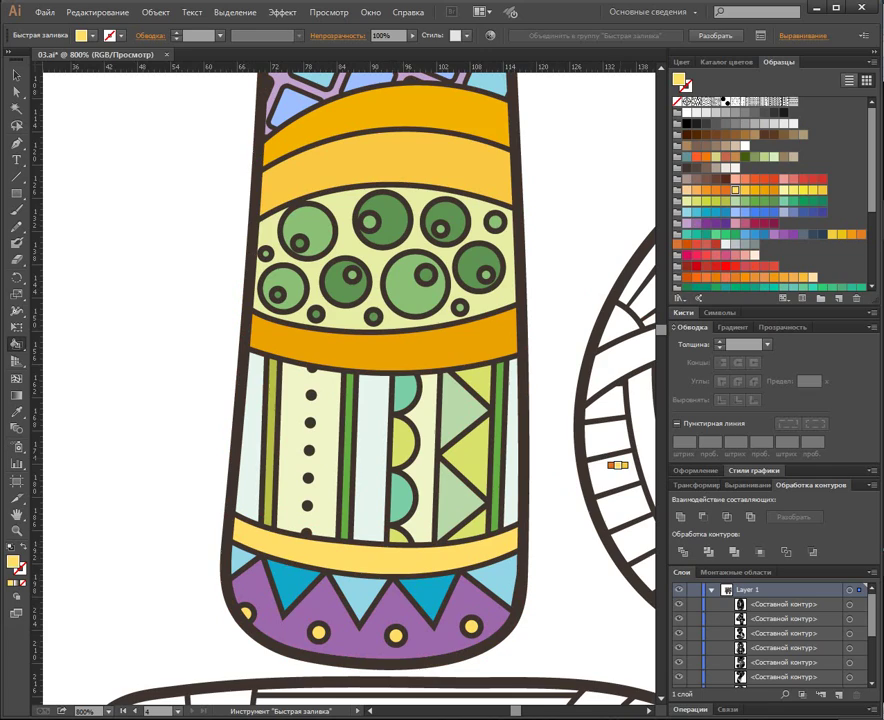
# Bring the painted digit 1 to the front and expand its Live Paint group with object, fill and stroke included.
pyautogui.hotkey('ctrl', '-')
pyautogui.hotkey('ctrl', '-')
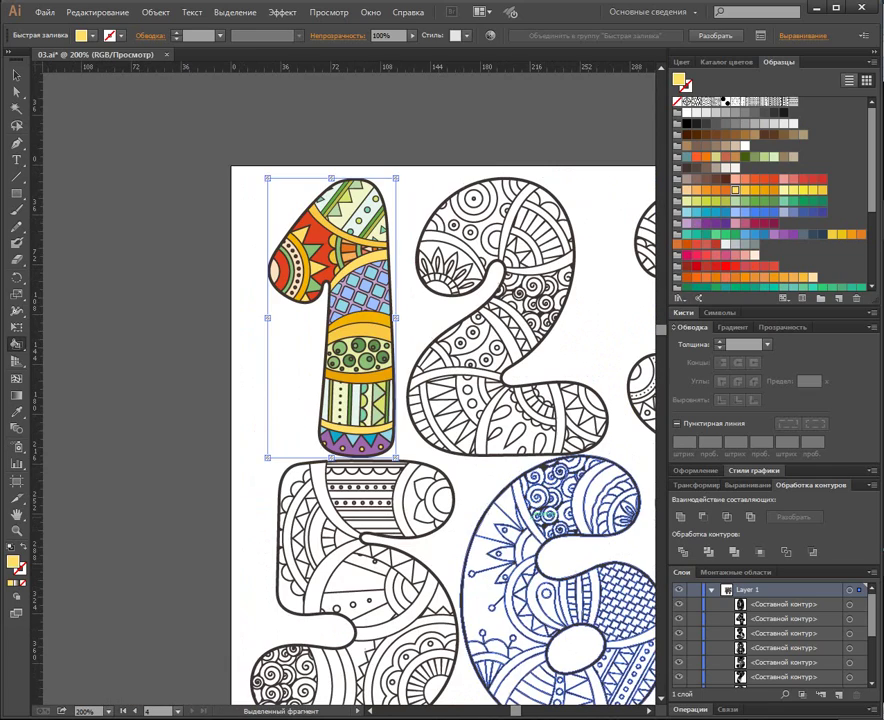
pyautogui.hotkey('ctrl', '+')
pyautogui.press('space')
pyautogui.moveTo(430, 303); pyautogui.dragTo(421, 340)
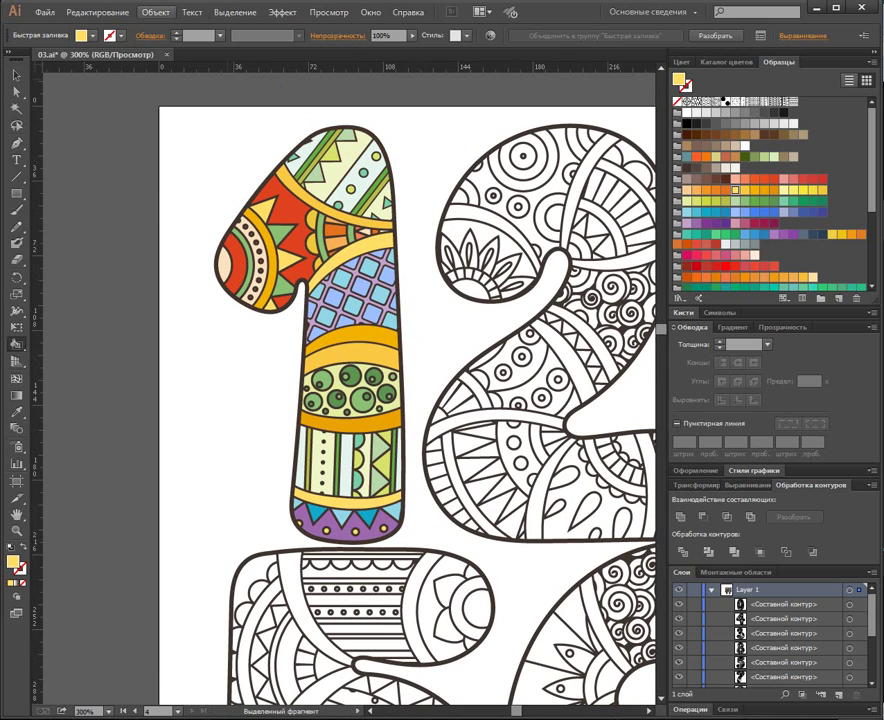
pyautogui.hotkey('ctrl', 'shift', ']')
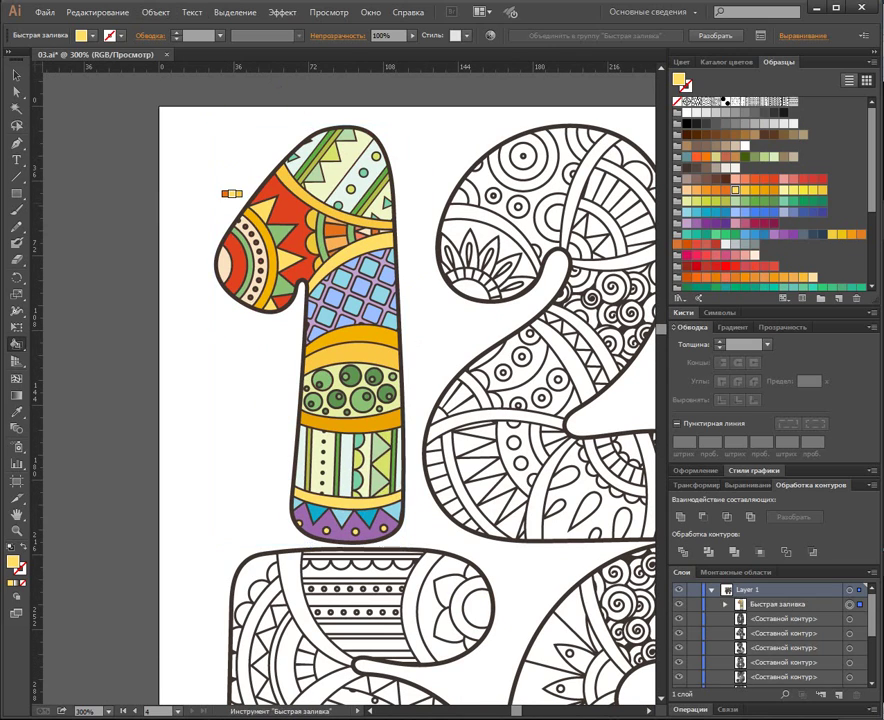
pyautogui.click(156, 12)
pyautogui.click(200, 162)
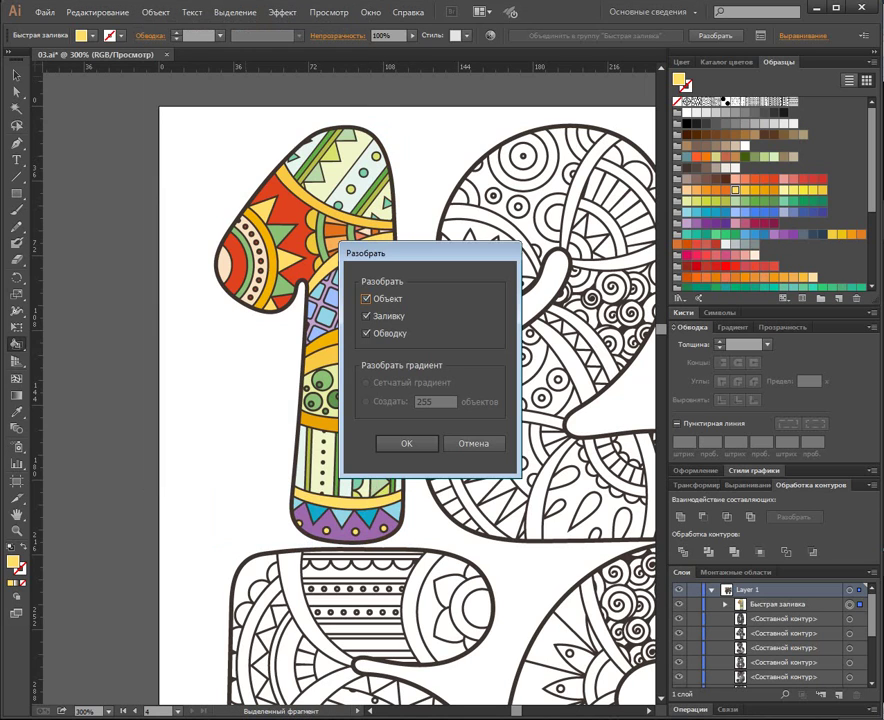
pyautogui.click(406, 443)
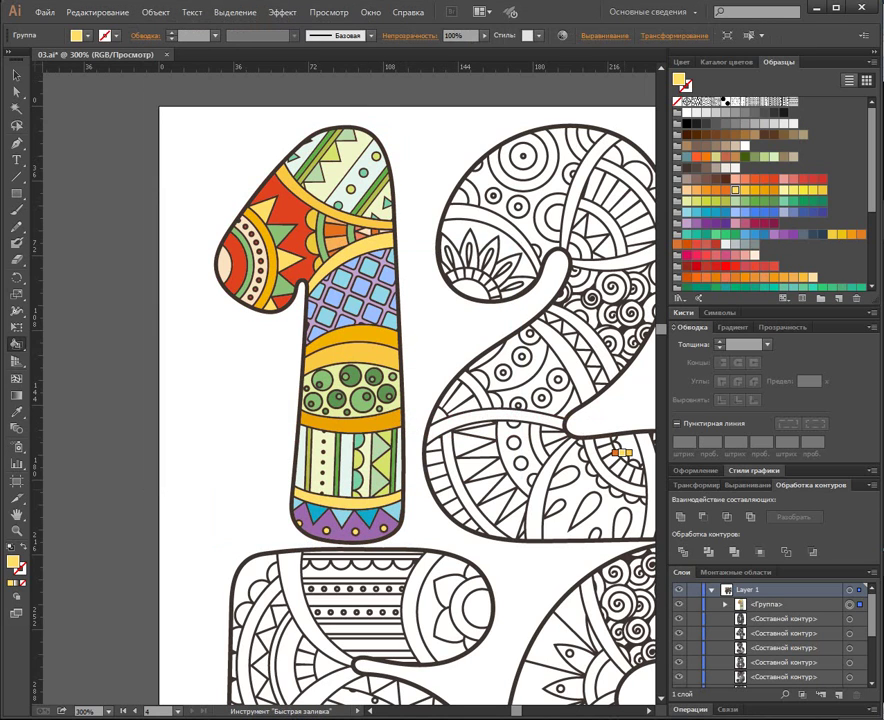
# Isolate the expanded group of the digit 1 and ungroup its contents one level.
pyautogui.press('v')
pyautogui.doubleClick(283, 247)
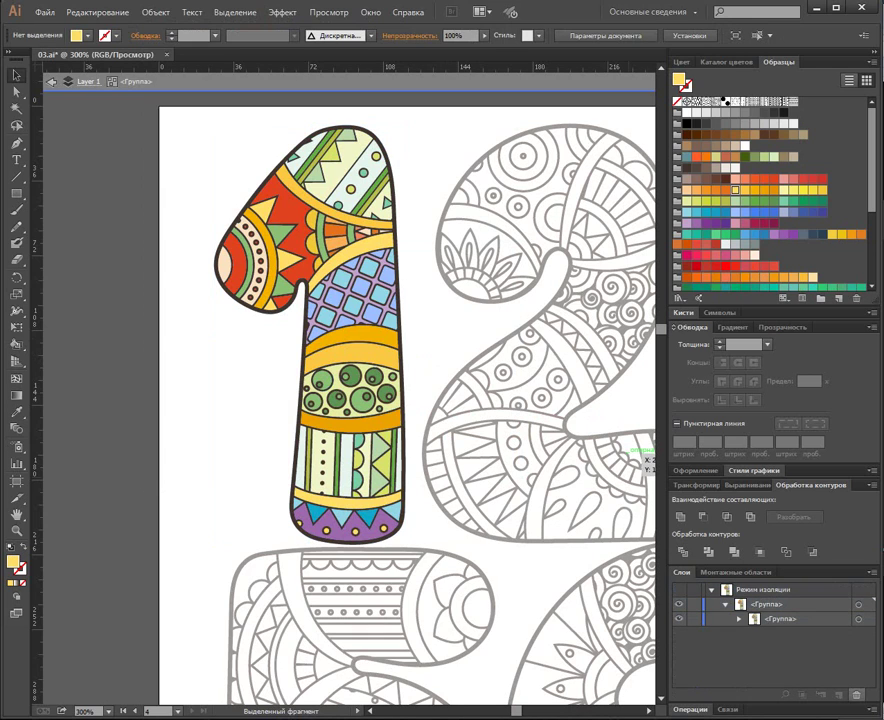
pyautogui.hotkey('ctrl', 'a')
pyautogui.hotkey('ctrl', 'shift', 'g')
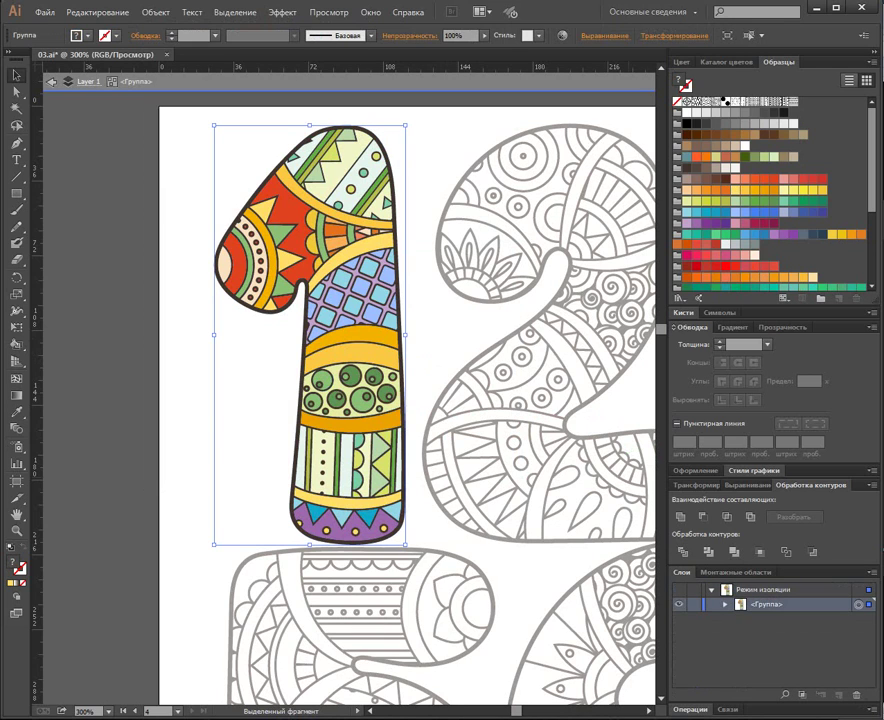
# Collapse the Pathfinder and Stroke settings to enlarge the layer list, and expand the digit's group in it.
pyautogui.doubleClick(811, 485)
pyautogui.doubleClick(692, 327)
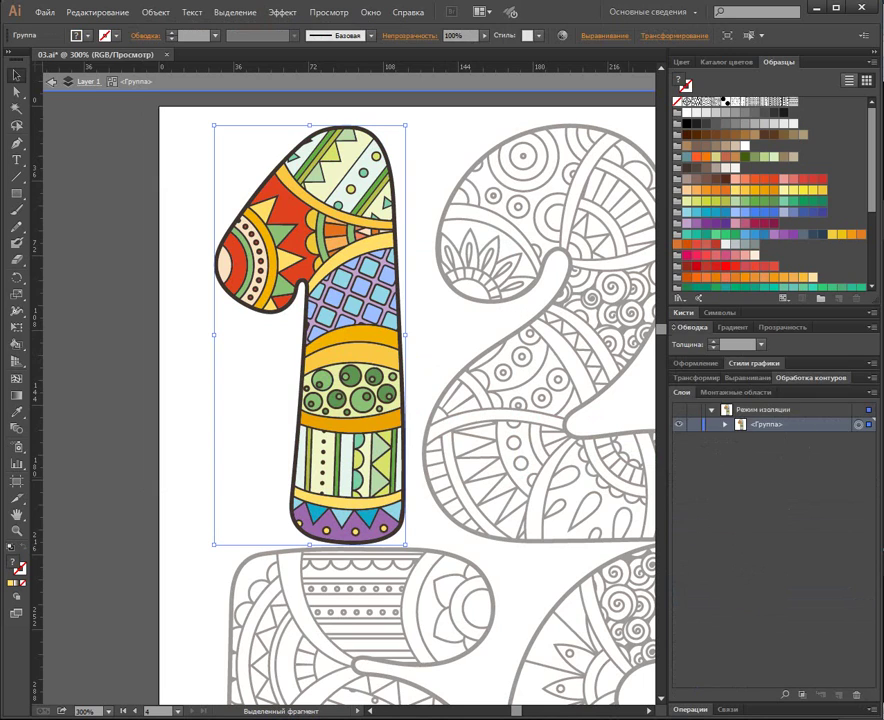
pyautogui.doubleClick(692, 327)
pyautogui.click(725, 403)
# Combine all peach regions of the digit into one compound path and all red regions into another.
pyautogui.click(850, 417)
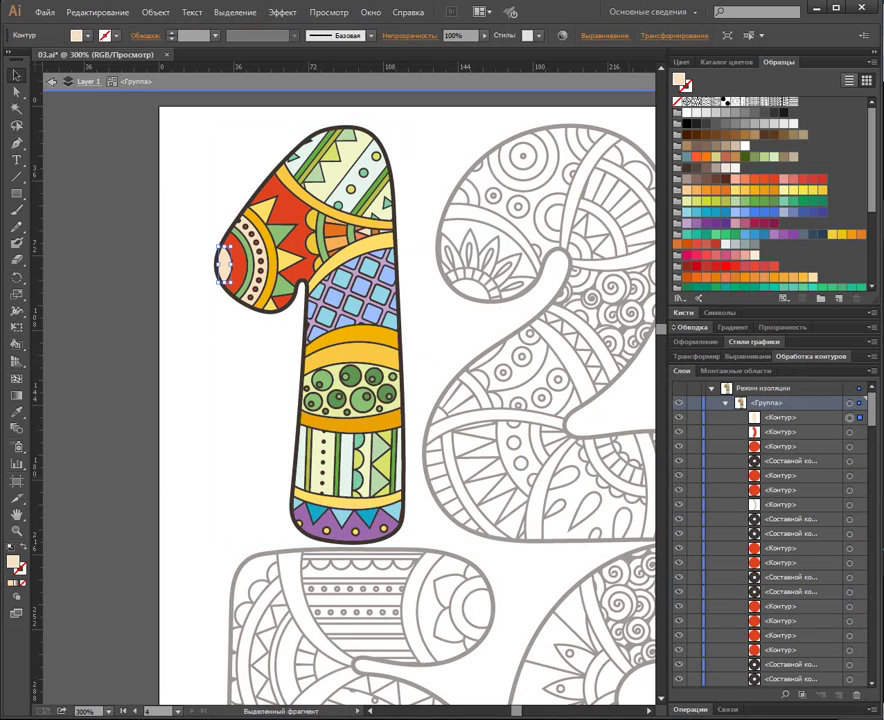
pyautogui.hotkey('ctrl', '8')
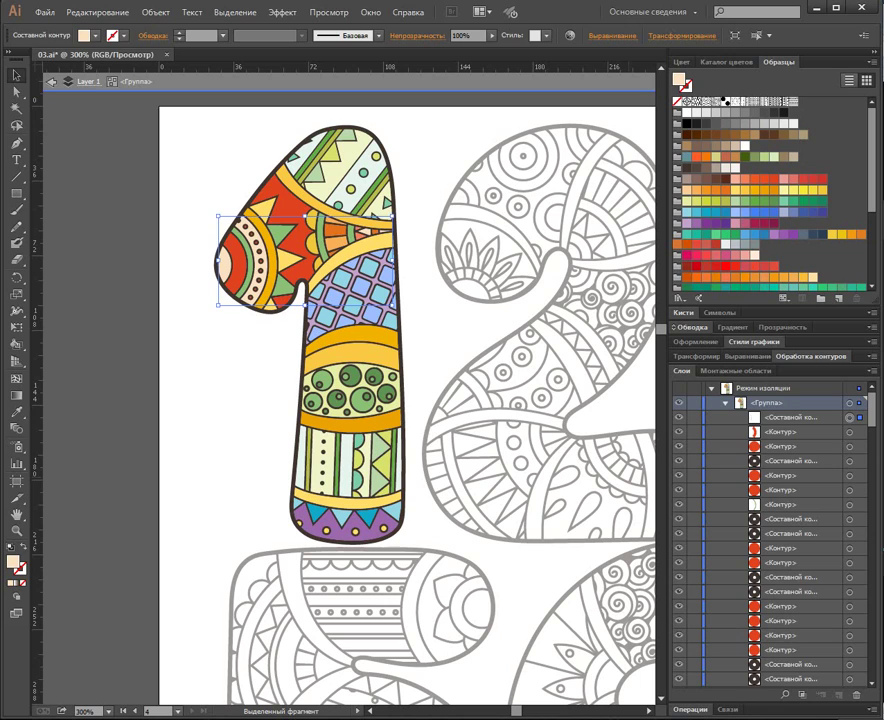
pyautogui.click(850, 432)
pyautogui.hotkey('ctrl', '6')
pyautogui.hotkey('ctrl', '8')
# Combine all dark brown outline shapes and dots into one compound path and place it at the top of the group.
pyautogui.click(850, 446)
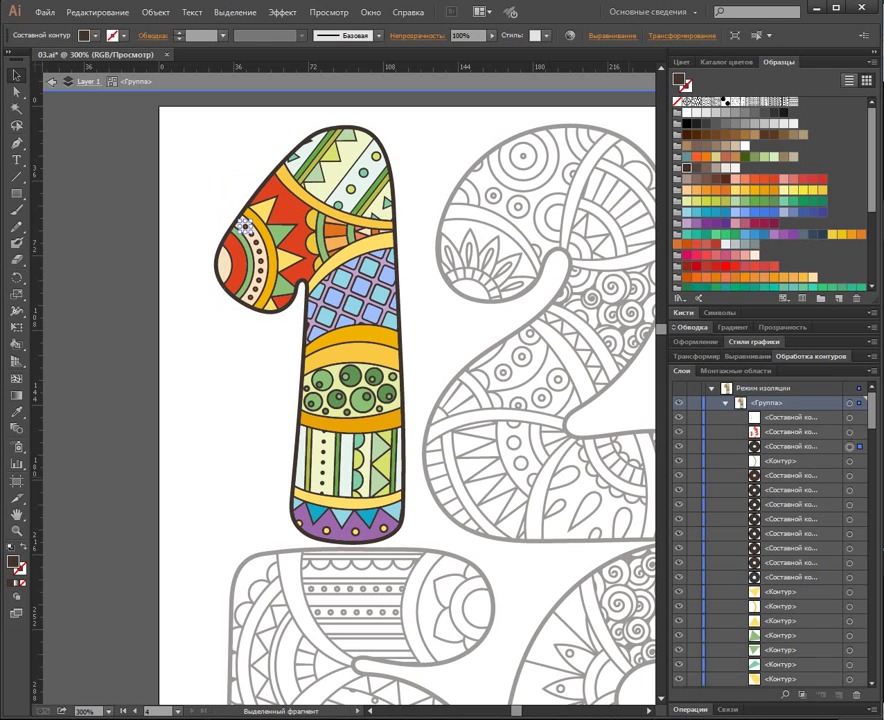
pyautogui.hotkey('ctrl', '6')
pyautogui.hotkey('ctrl', '8')
pyautogui.moveTo(795, 446); pyautogui.dragTo(795, 410)
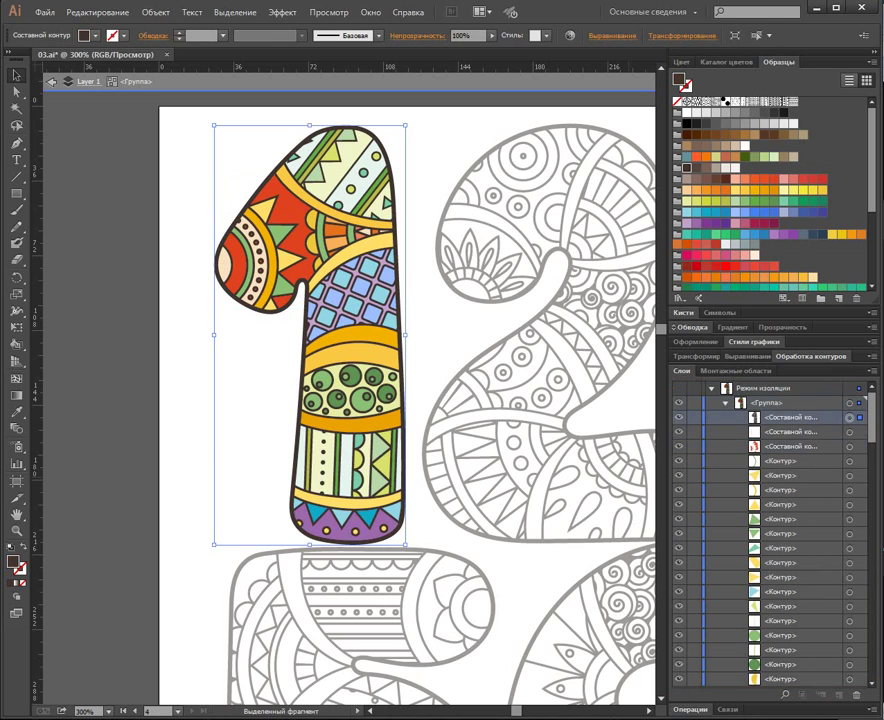
# Merge the regions of the next four fill colors in the group, through mint-teal, into one compound path per color.
pyautogui.click(850, 461)
pyautogui.hotkey('ctrl', '6')
pyautogui.hotkey('ctrl', '8')
pyautogui.click(850, 475)
pyautogui.hotkey('ctrl', '6')
pyautogui.hotkey('ctrl', '8')
pyautogui.click(850, 490)
pyautogui.hotkey('ctrl', '6')
pyautogui.hotkey('ctrl', '8')
pyautogui.click(850, 505)
pyautogui.hotkey('ctrl', '6')
pyautogui.hotkey('ctrl', '8')
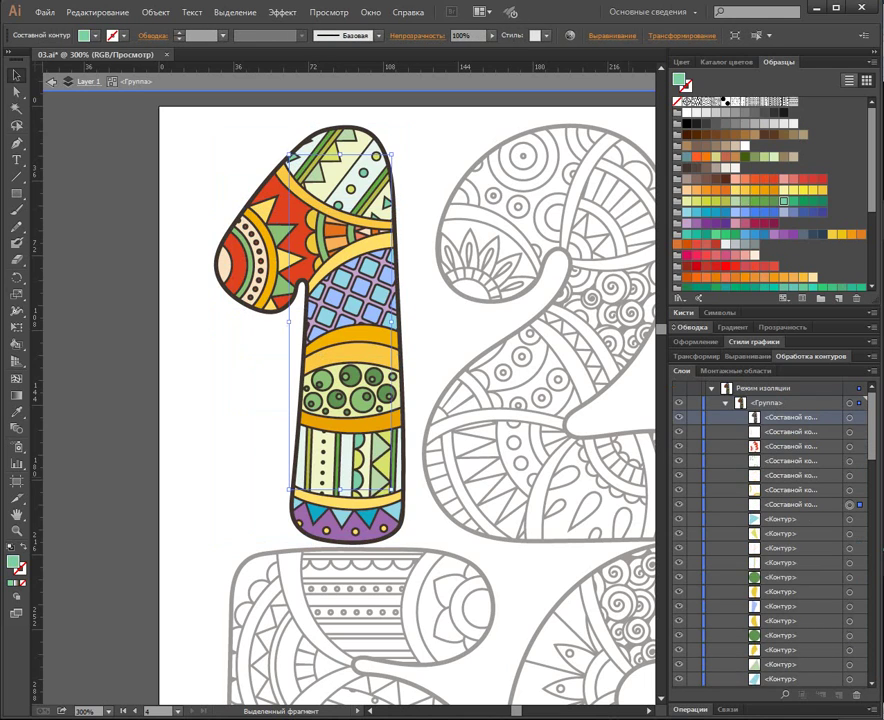
# Merge the regions of the following ten fill colors, through the pale yellow-green, into one compound path per color.
pyautogui.click(850, 519)
pyautogui.hotkey('ctrl', '6')
pyautogui.hotkey('ctrl', '8')
pyautogui.click(850, 534)
pyautogui.hotkey('ctrl', '6')
pyautogui.hotkey('ctrl', '8')
pyautogui.click(850, 548)
pyautogui.hotkey('ctrl', '6')
pyautogui.hotkey('ctrl', '8')
pyautogui.click(850, 563)
pyautogui.hotkey('ctrl', '6')
pyautogui.hotkey('ctrl', '8')
pyautogui.click(850, 577)
pyautogui.hotkey('ctrl', '6')
pyautogui.hotkey('ctrl', '8')
pyautogui.click(850, 592)
pyautogui.hotkey('ctrl', '6')
pyautogui.hotkey('ctrl', '8')
pyautogui.click(850, 606)
pyautogui.hotkey('ctrl', '6')
pyautogui.hotkey('ctrl', '8')
pyautogui.click(850, 621)
pyautogui.hotkey('ctrl', '6')
pyautogui.hotkey('ctrl', '8')
pyautogui.click(850, 635)
pyautogui.hotkey('ctrl', '6')
pyautogui.hotkey('ctrl', '8')
pyautogui.click(850, 650)
pyautogui.hotkey('ctrl', '6')
pyautogui.hotkey('ctrl', '8')
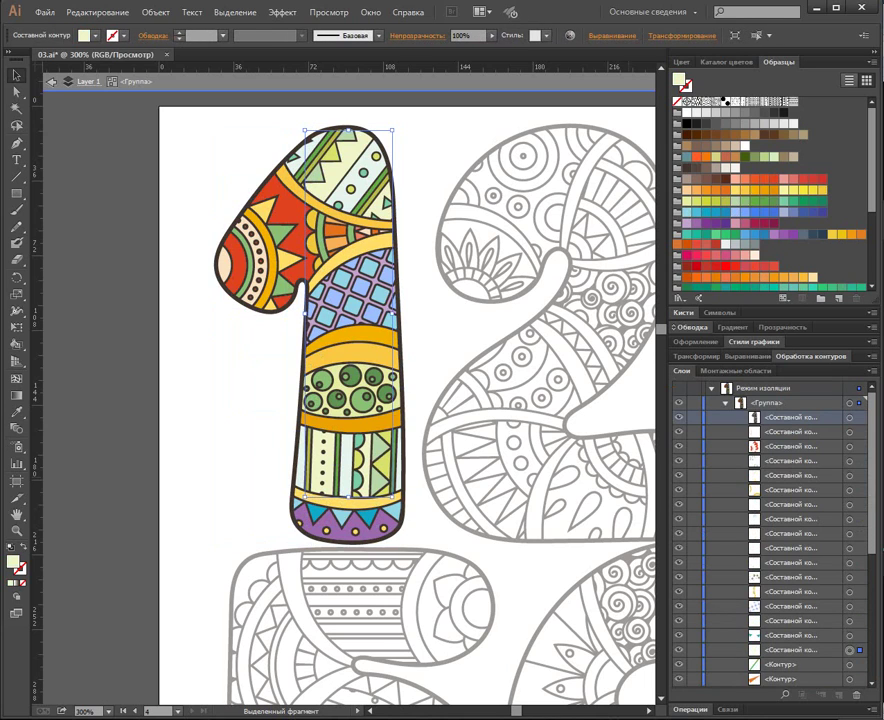
# Combine the narrow green stripes into one compound path and the dark orange segments of the fan into another.
pyautogui.click(850, 664)
pyautogui.hotkey('ctrl', '6')
pyautogui.hotkey('ctrl', '8')
pyautogui.click(850, 679)
pyautogui.hotkey('ctrl', '6')
pyautogui.hotkey('ctrl', '8')
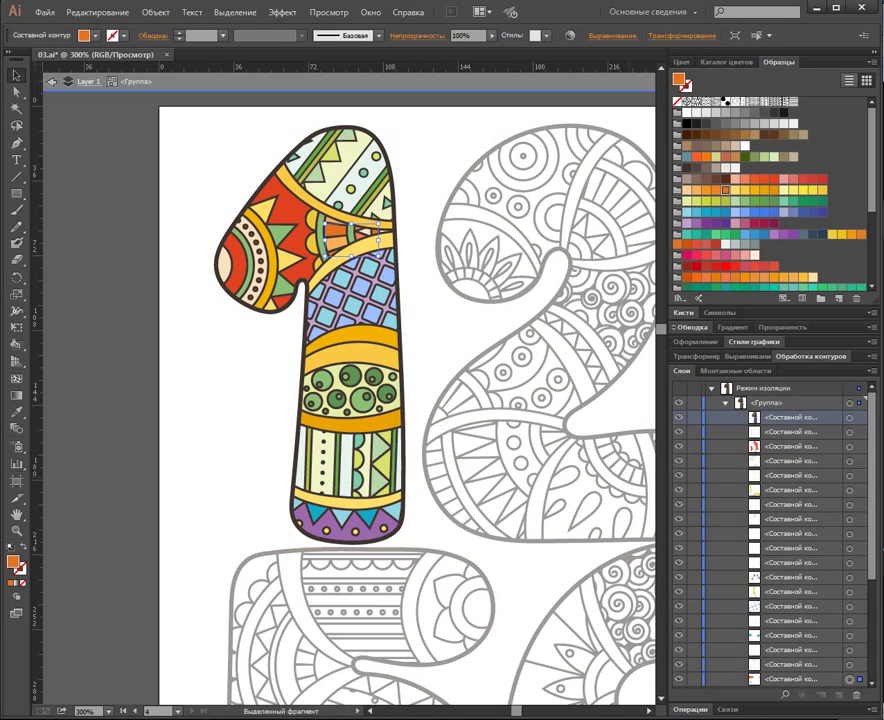
# Merge the remaining regions down to the purple base into one compound path per fill color, and exit isolation mode.
pyautogui.click(850, 606)
pyautogui.hotkey('ctrl', '6')
pyautogui.hotkey('ctrl', '8')
pyautogui.click(850, 621)
pyautogui.hotkey('ctrl', '6')
pyautogui.hotkey('ctrl', '8')
pyautogui.click(360, 226)
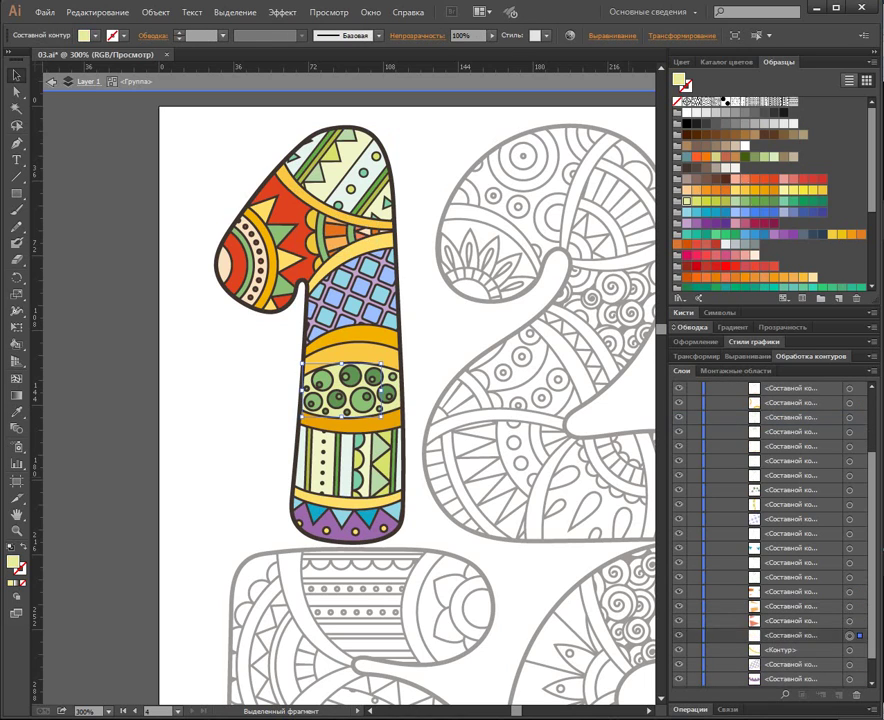
pyautogui.click(850, 664)
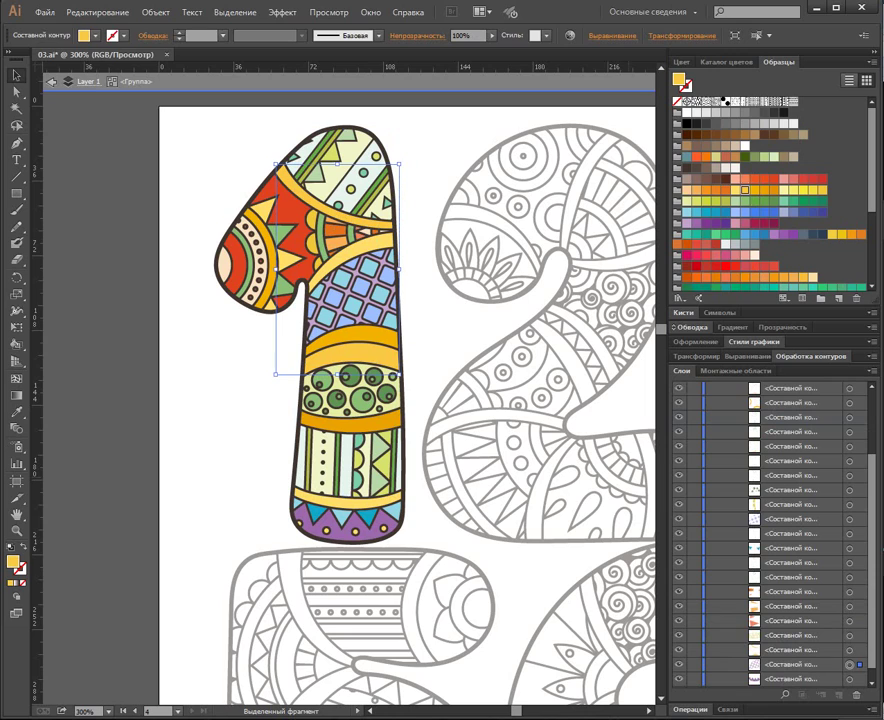
pyautogui.click(850, 679)
pyautogui.scroll(3, 775, 535)
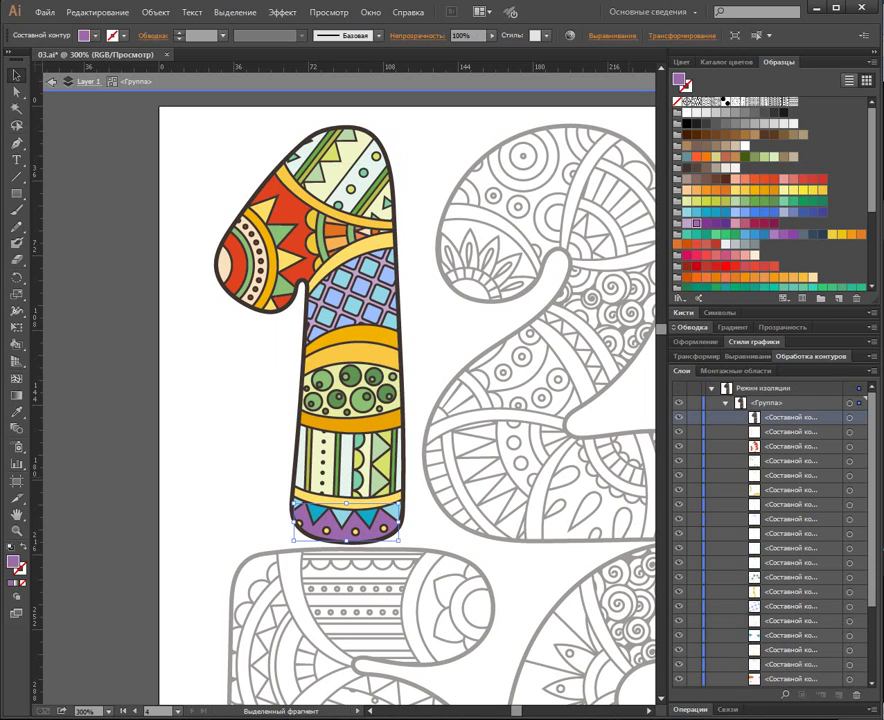
pyautogui.click(725, 403)
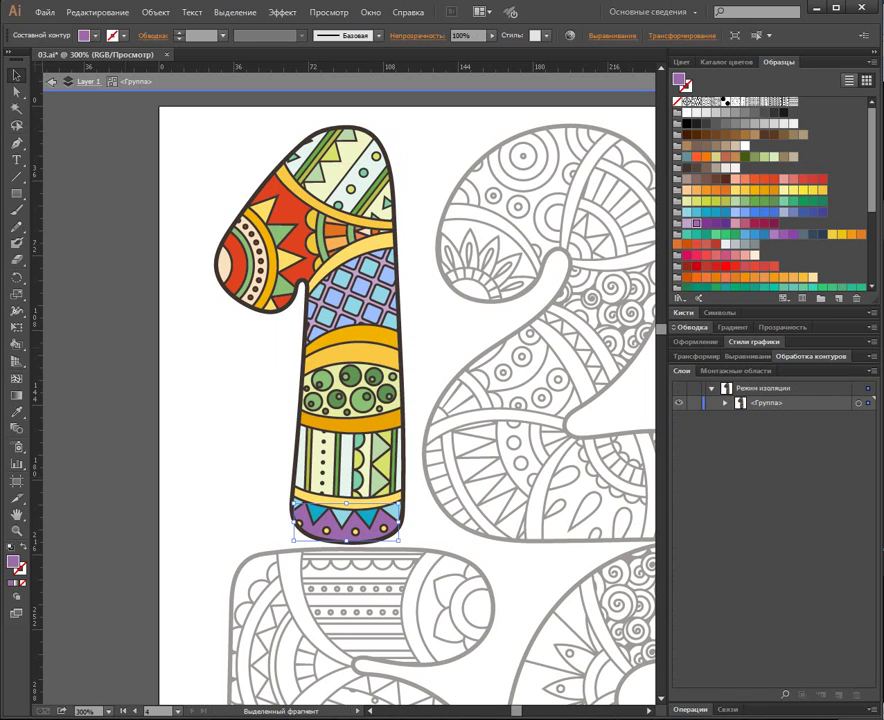
pyautogui.press('Escape')
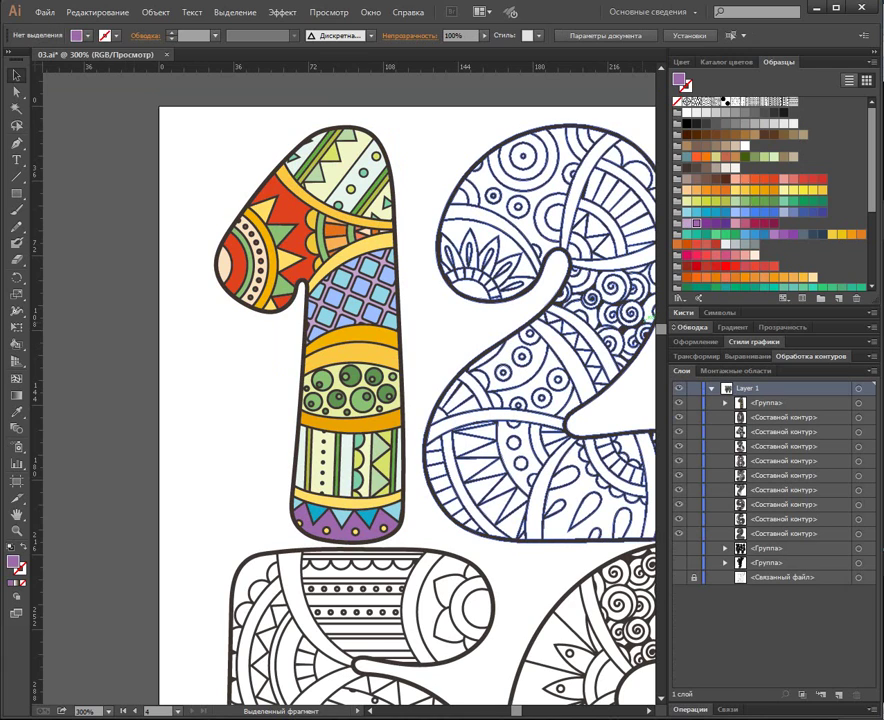
# Open Recolor Artwork for all colored fills of the digit 1, leaving its dark outline out of the selection.
pyautogui.click(725, 403)
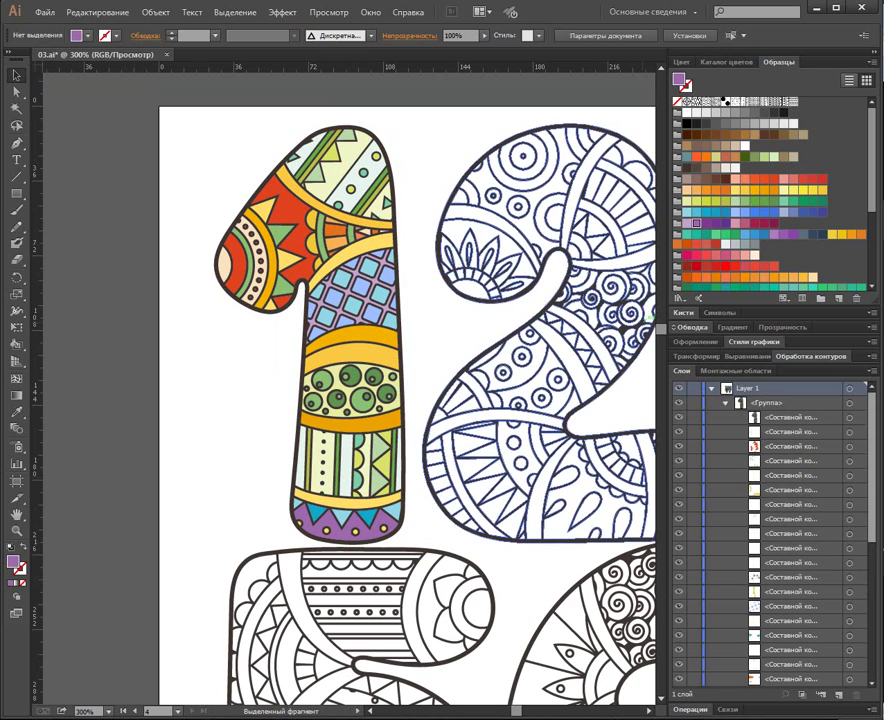
pyautogui.click(850, 403)
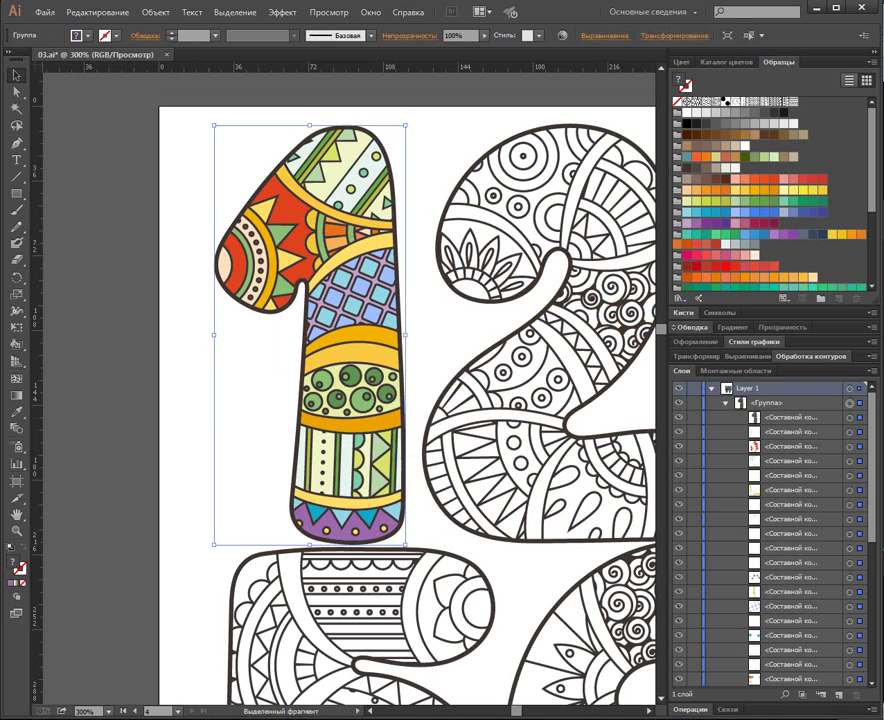
pyautogui.keyDown('shift'); pyautogui.click(850, 417); pyautogui.keyUp('shift')
pyautogui.click(577, 36)
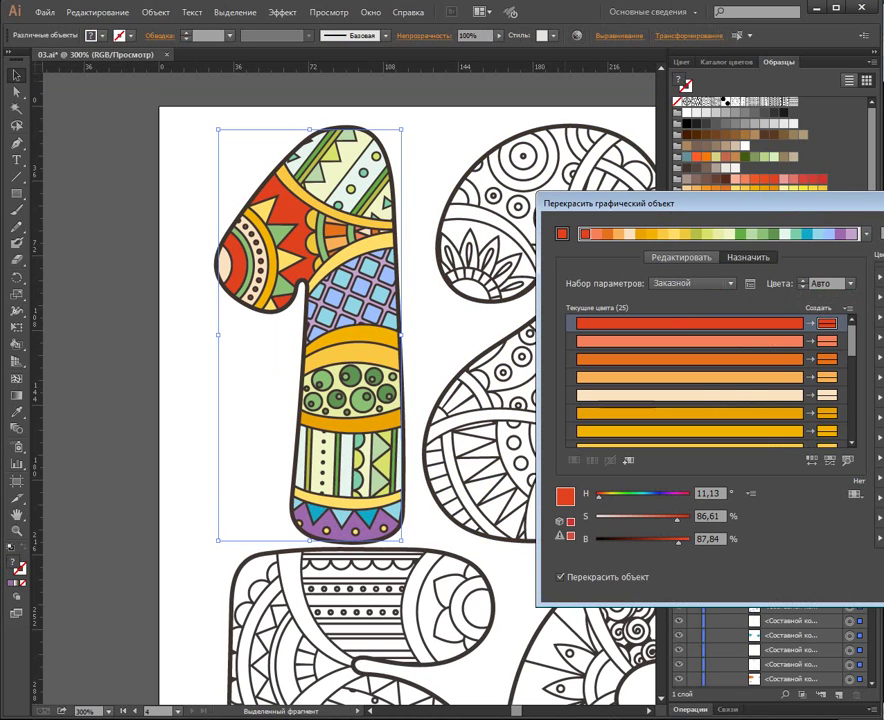
# Try recoloring the digit with the saved multicolor, orange, brown-red, yellow-green, blue and purple-crimson color groups.
pyautogui.click(879, 277)
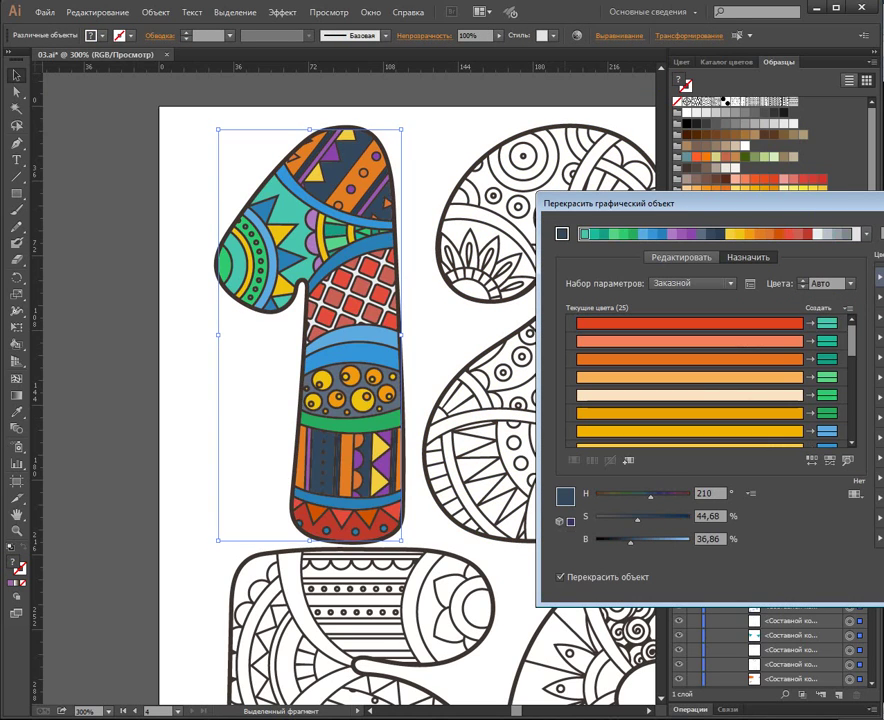
pyautogui.click(879, 337)
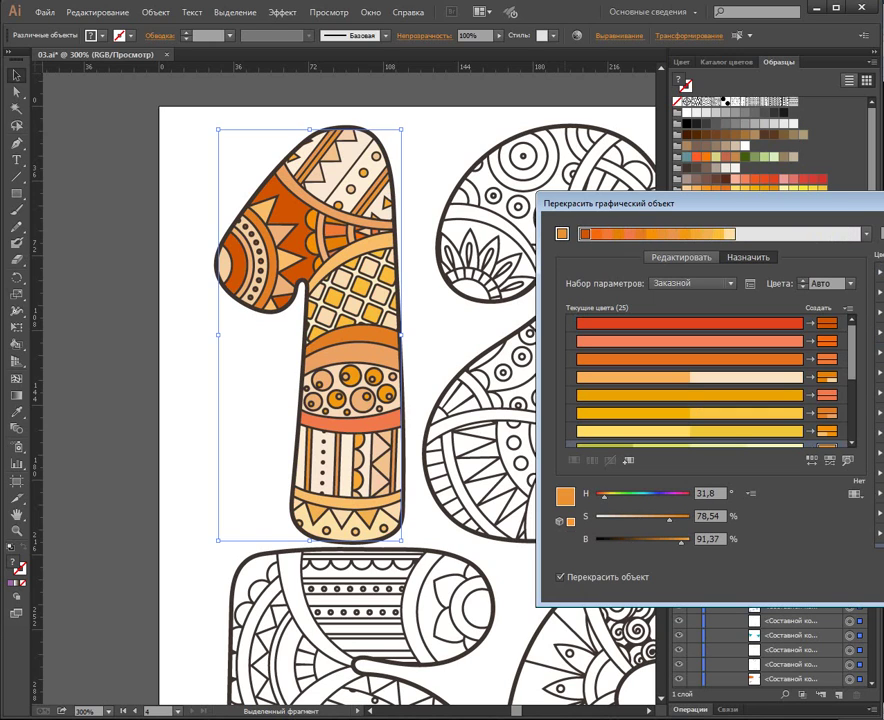
pyautogui.click(879, 392)
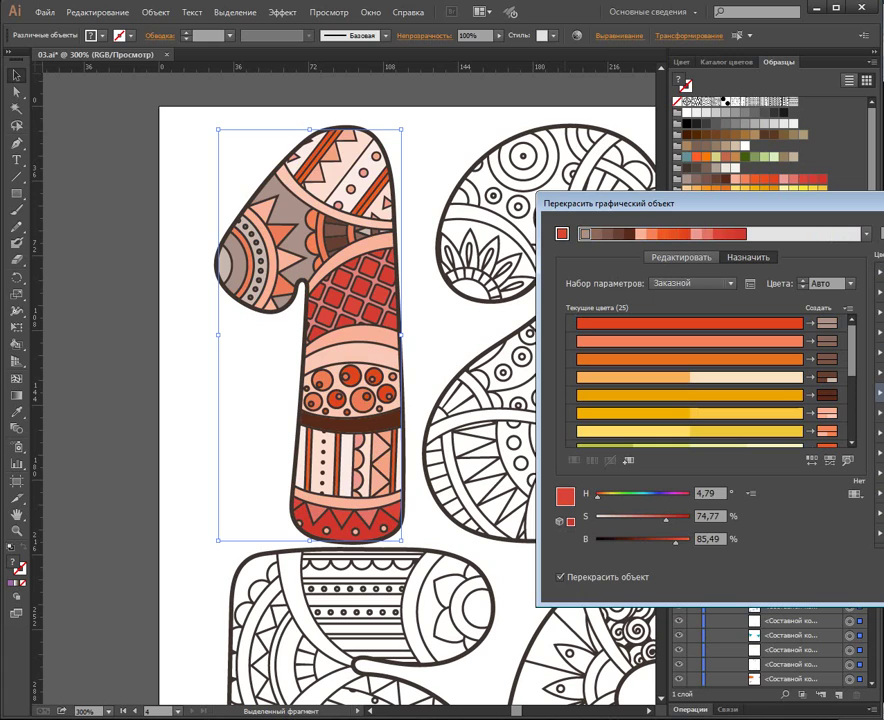
pyautogui.click(879, 412)
pyautogui.click(879, 432)
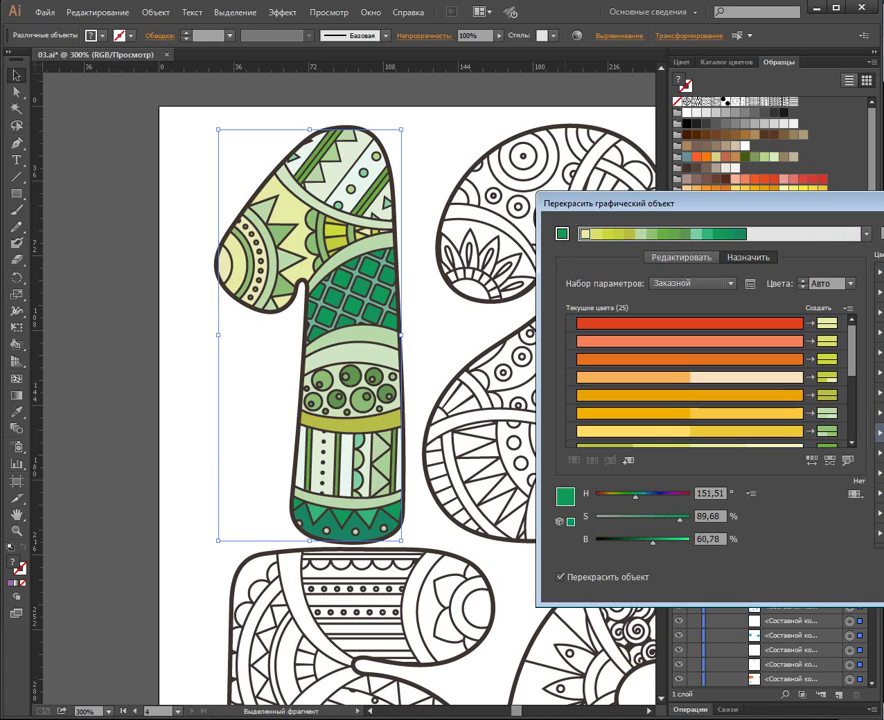
pyautogui.click(879, 453)
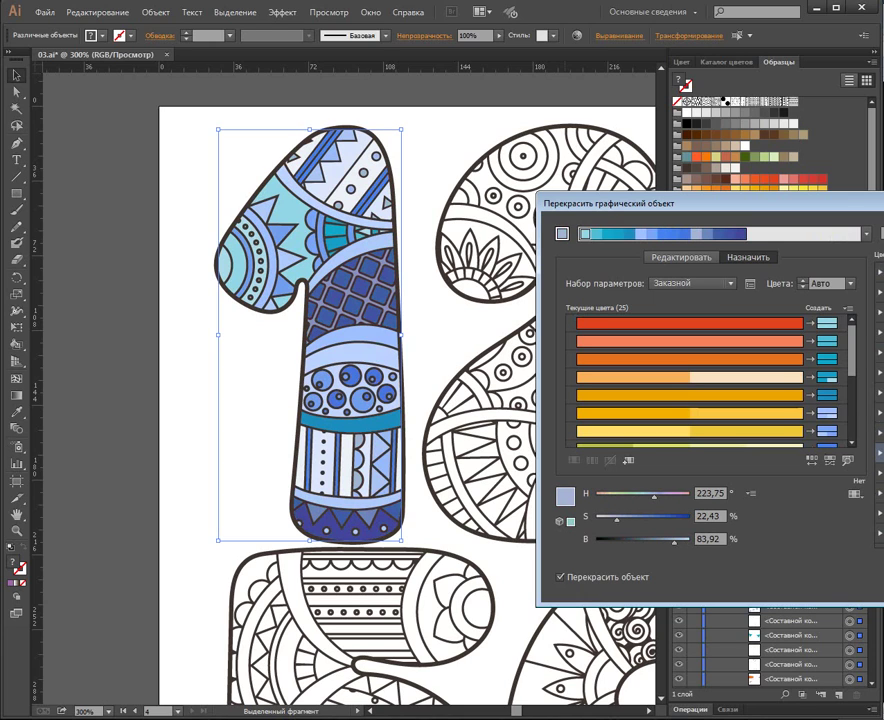
pyautogui.click(879, 473)
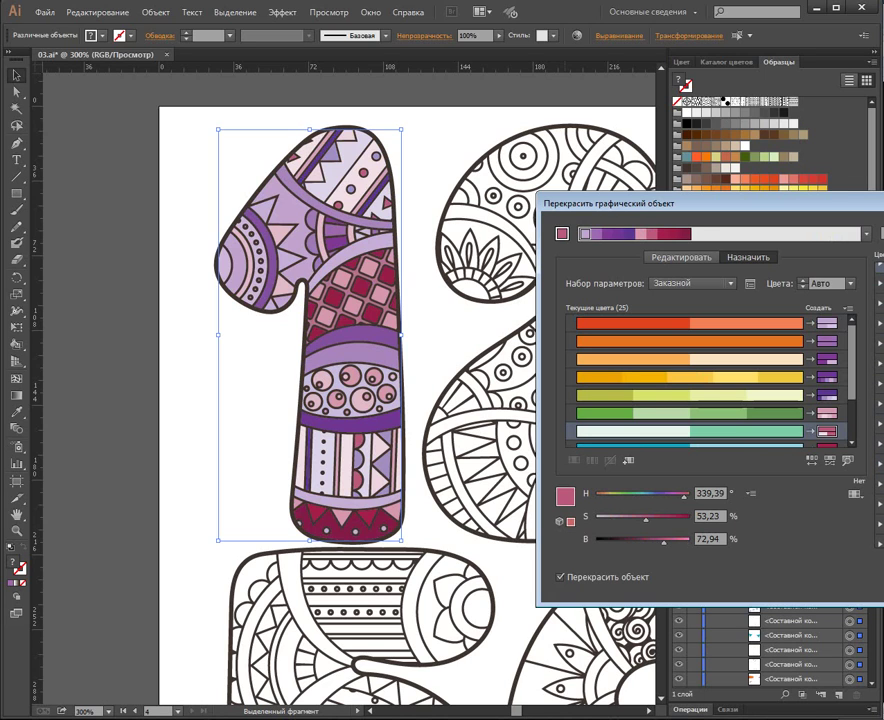
# Try recoloring the digit 1 with the saved red, orange, dark-to-light blue, purple and gray color groups.
pyautogui.click(880, 303)
pyautogui.click(880, 323)
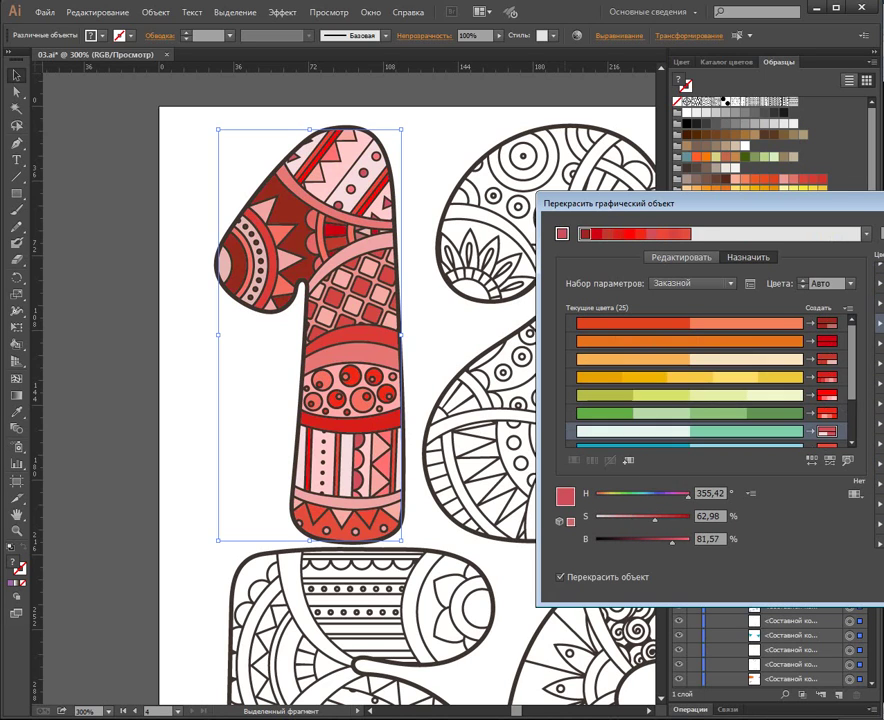
pyautogui.click(880, 343)
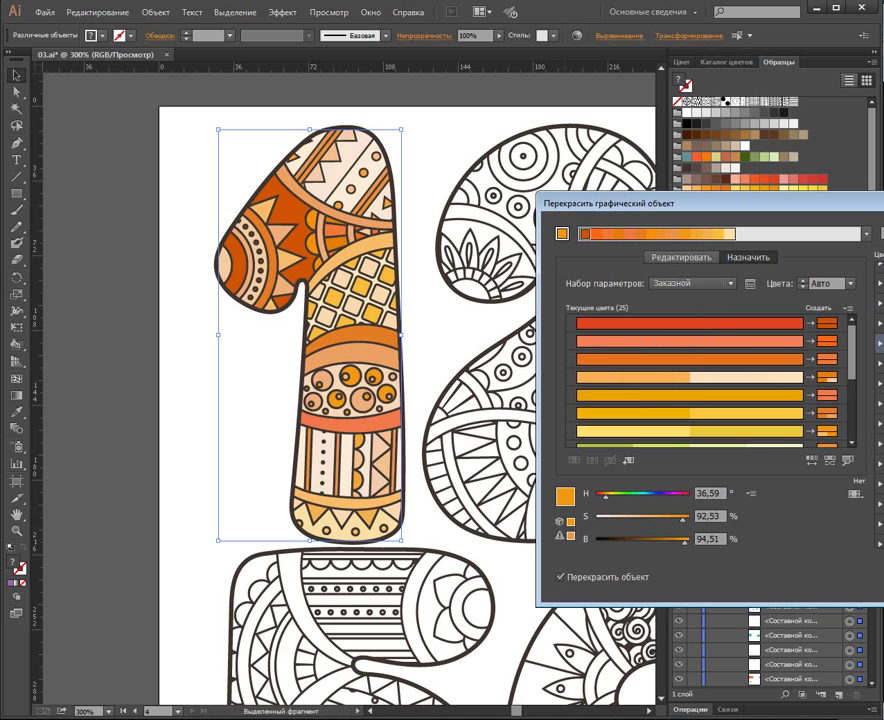
pyautogui.click(880, 363)
pyautogui.click(880, 383)
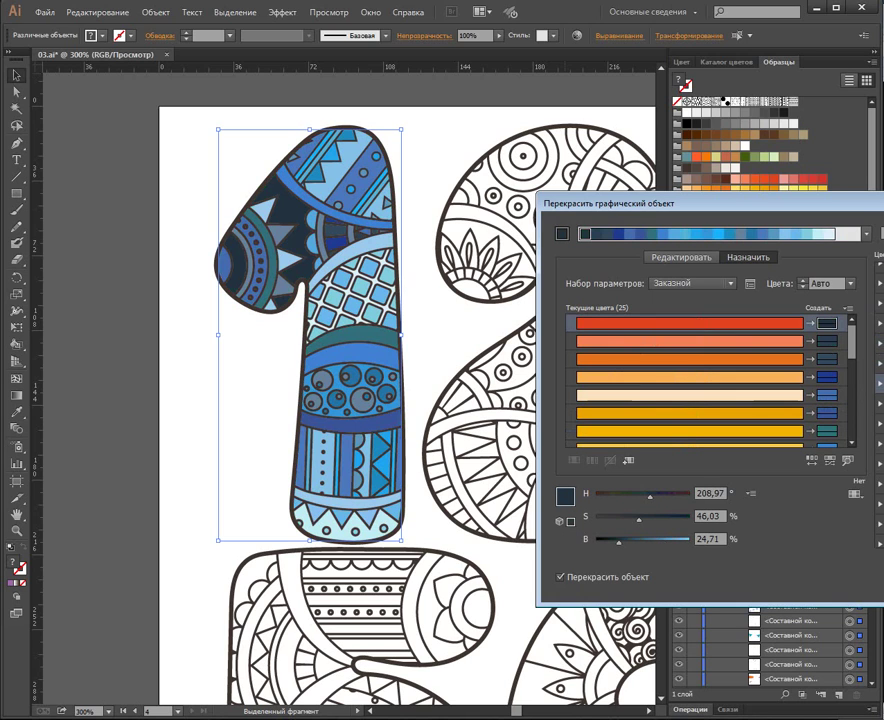
pyautogui.click(880, 403)
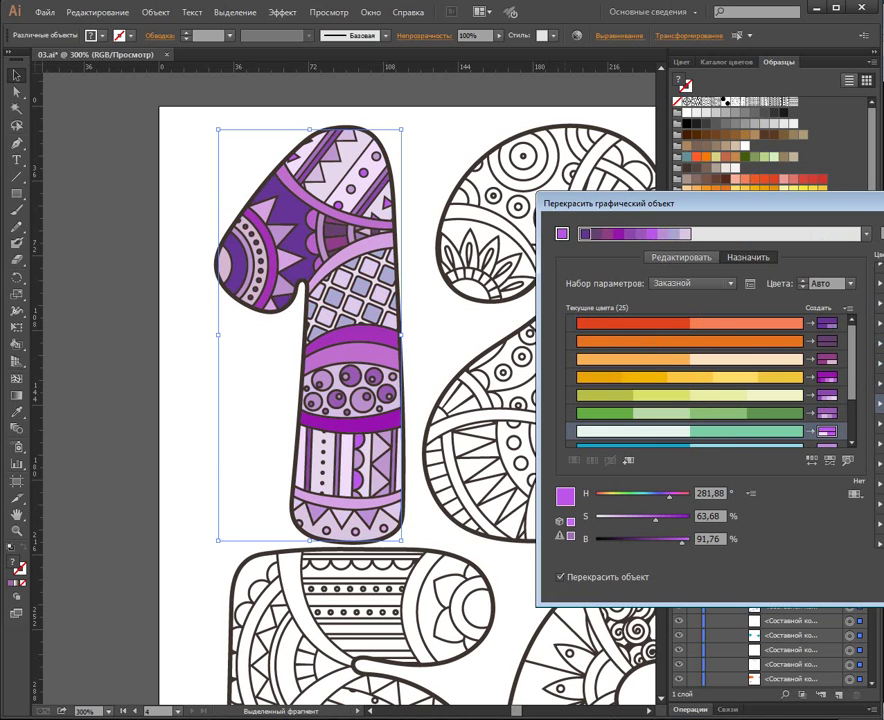
pyautogui.click(880, 423)
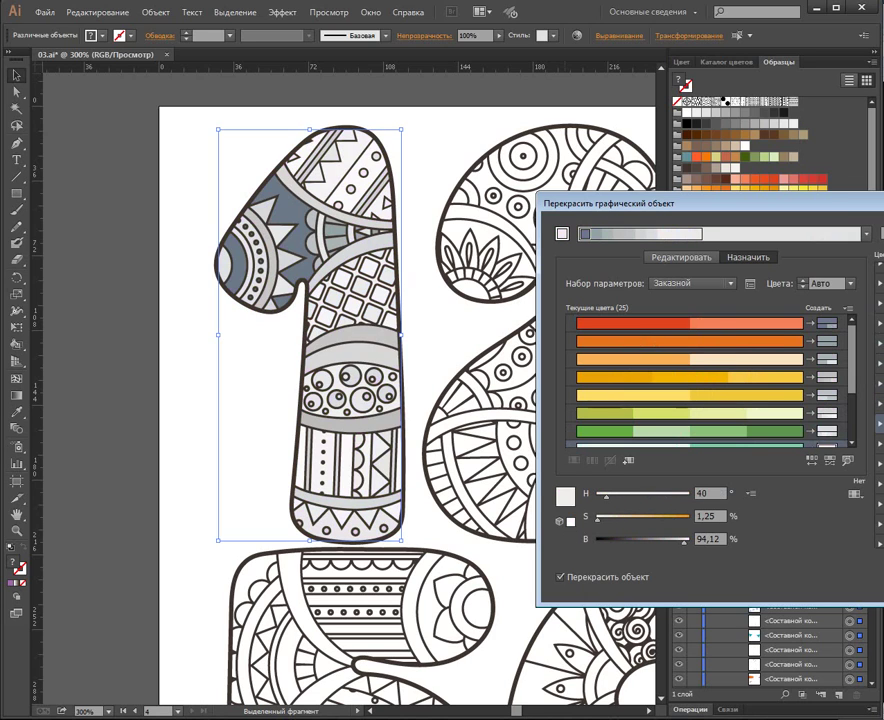
# Try recoloring the digit 1 with the saved navy-yellow, yellow-olive green, yellow-teal-blue and pastel color groups.
pyautogui.click(880, 443)
pyautogui.click(880, 463)
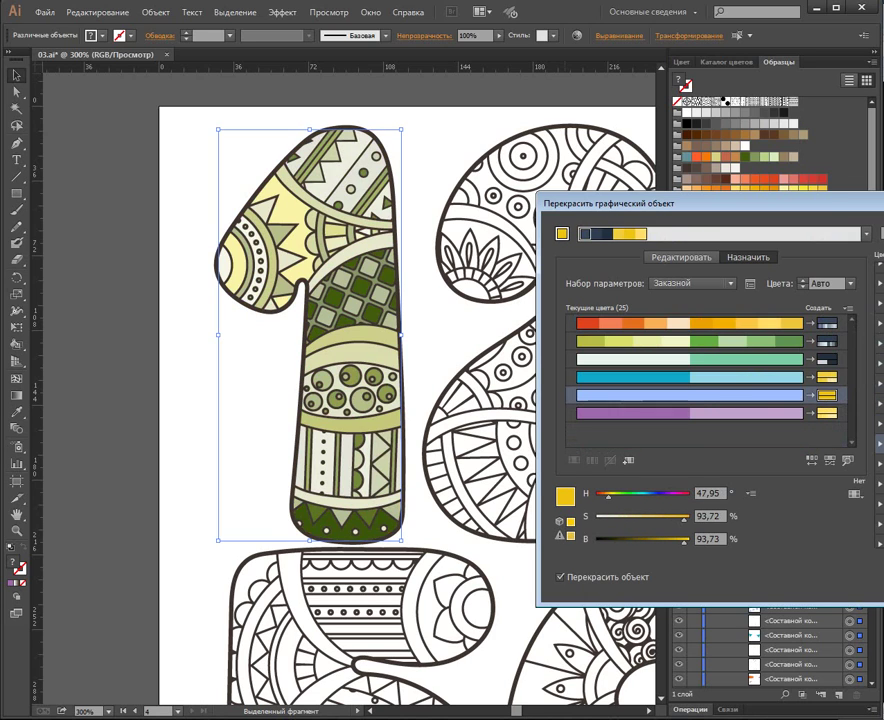
pyautogui.click(880, 483)
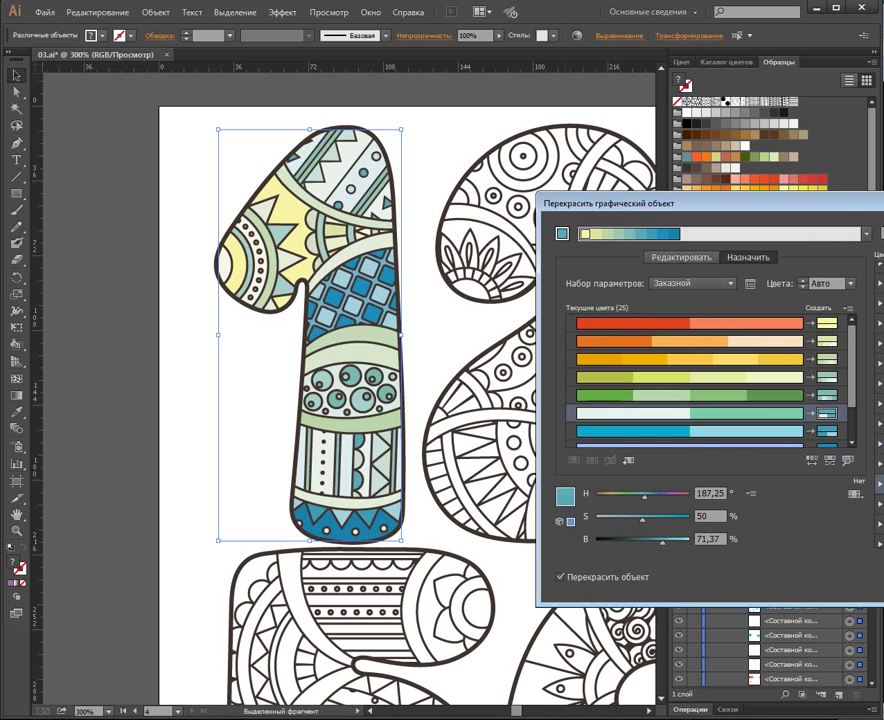
pyautogui.click(880, 504)
pyautogui.scroll(-1, 880, 504)
pyautogui.click(880, 518)
pyautogui.click(880, 538)
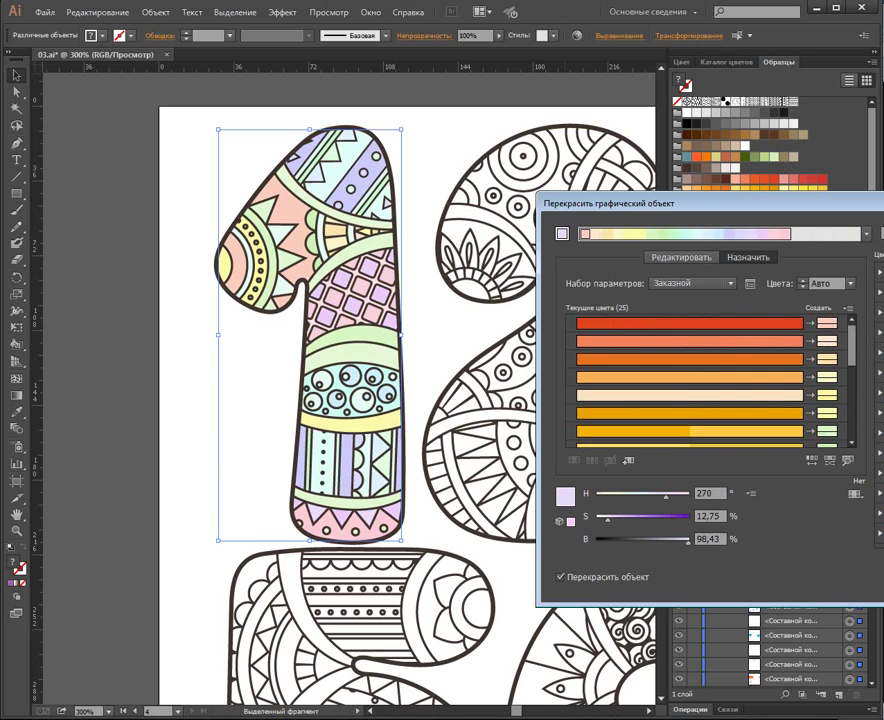
# Compare the brown-red color group, settle on the peach, orange and yellow group for the digit 1, and apply the recoloring.
pyautogui.click(880, 353)
pyautogui.click(880, 373)
pyautogui.click(880, 393)
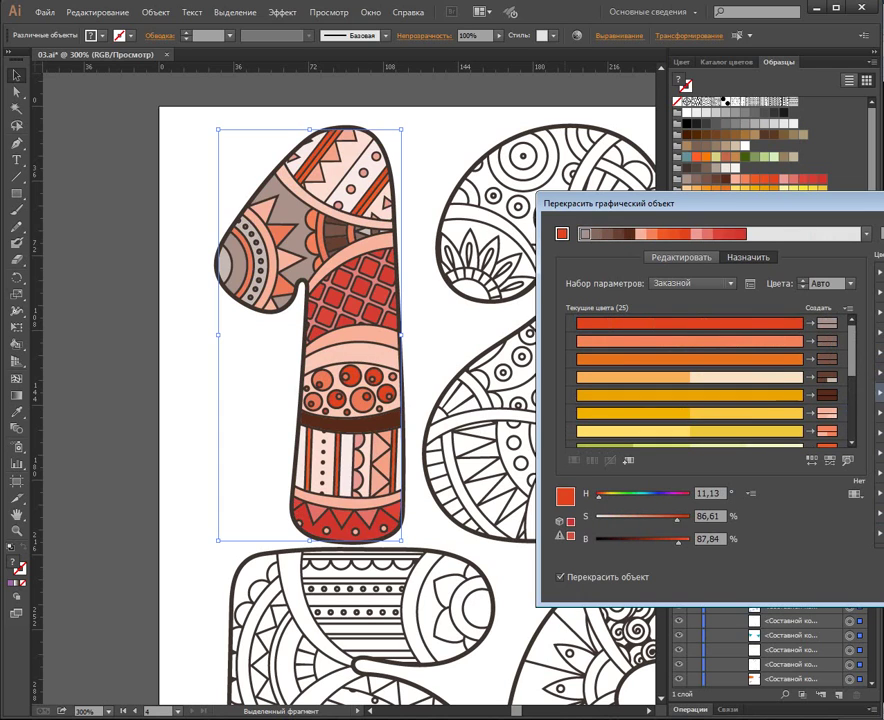
pyautogui.click(880, 413)
pyautogui.press('Return')
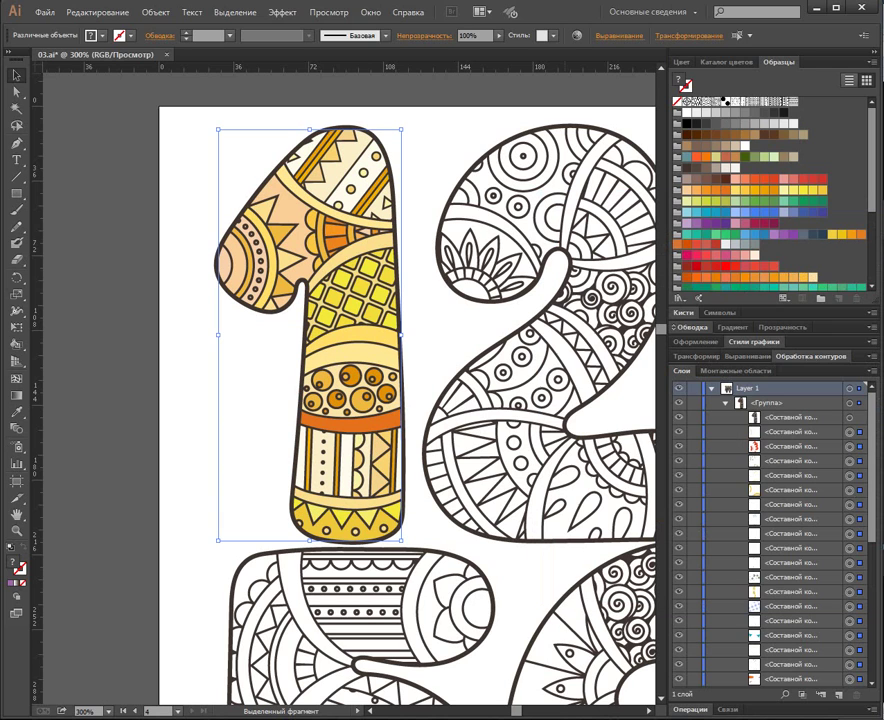
# Deselect the digit 1 and collapse its group, bring the digit 2 outline to the front of the layer, and save the document.
pyautogui.hotkey('ctrl', 'shift', 'a')
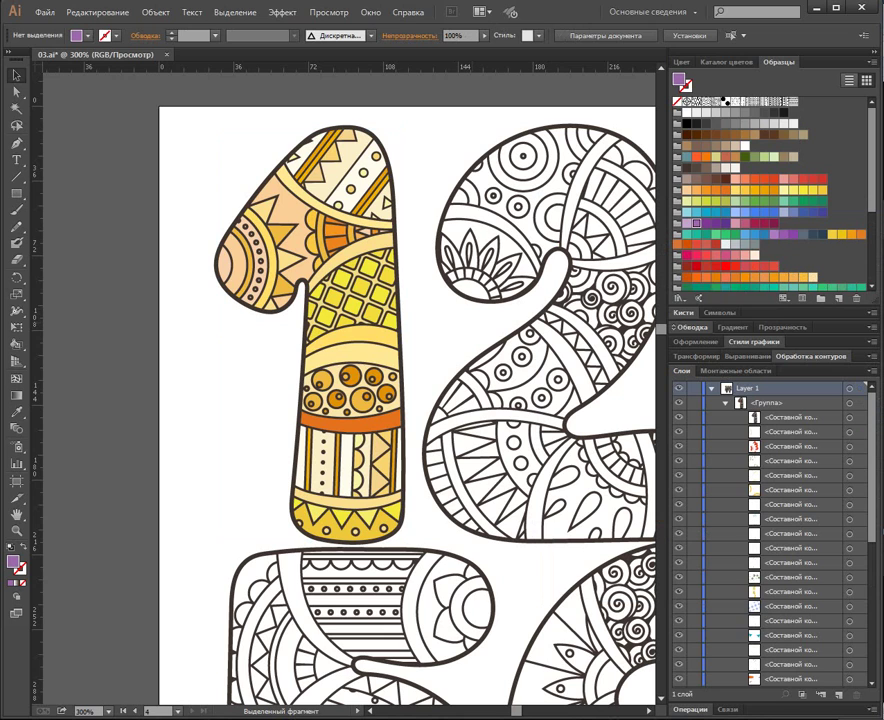
pyautogui.click(725, 403)
pyautogui.press('space')
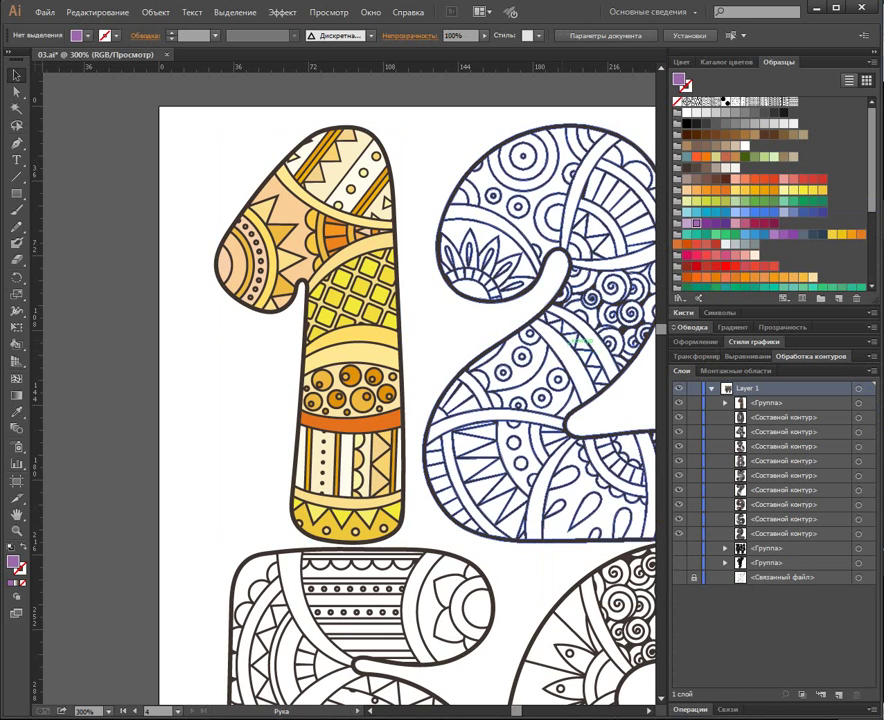
pyautogui.moveTo(600, 350); pyautogui.dragTo(429, 350)
pyautogui.click(463, 332)
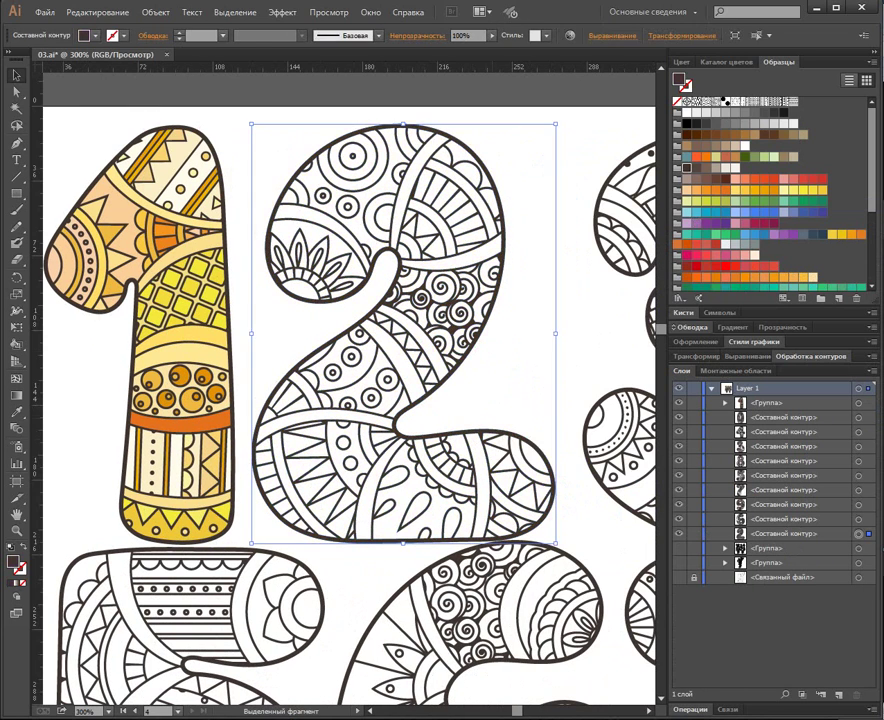
pyautogui.press('a')
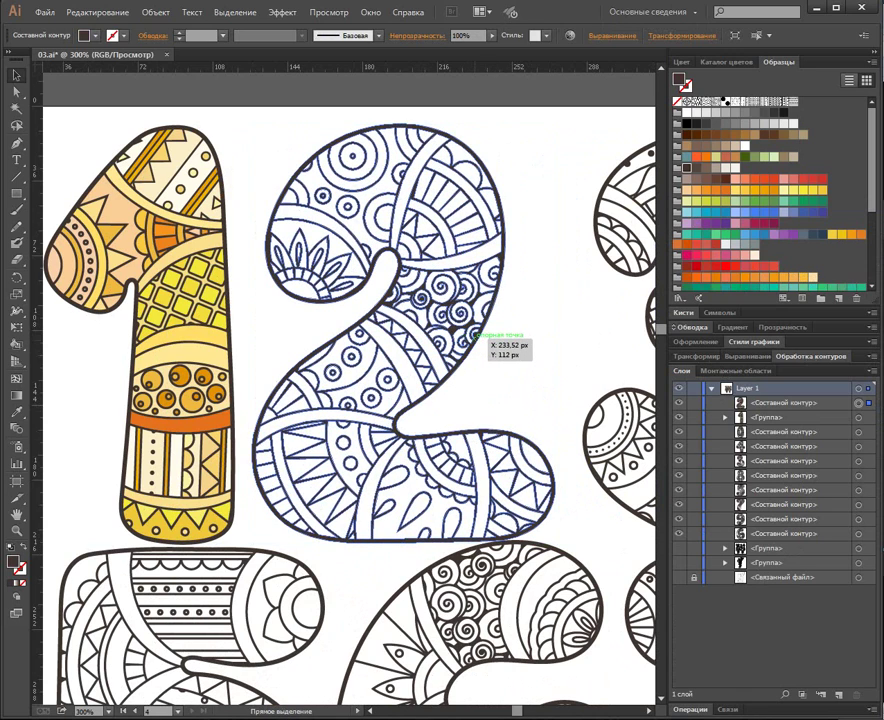
pyautogui.press('v')
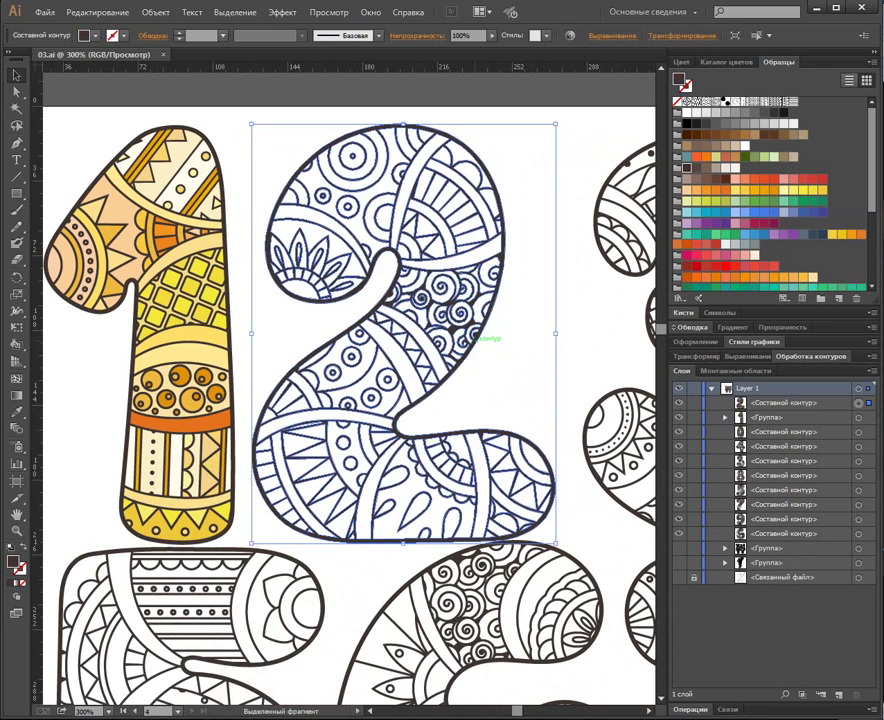
# Make the digit 2 a Live Paint group and fill the flower's background and center, middle section areas and lower curved bands dark orange.
pyautogui.press('k')
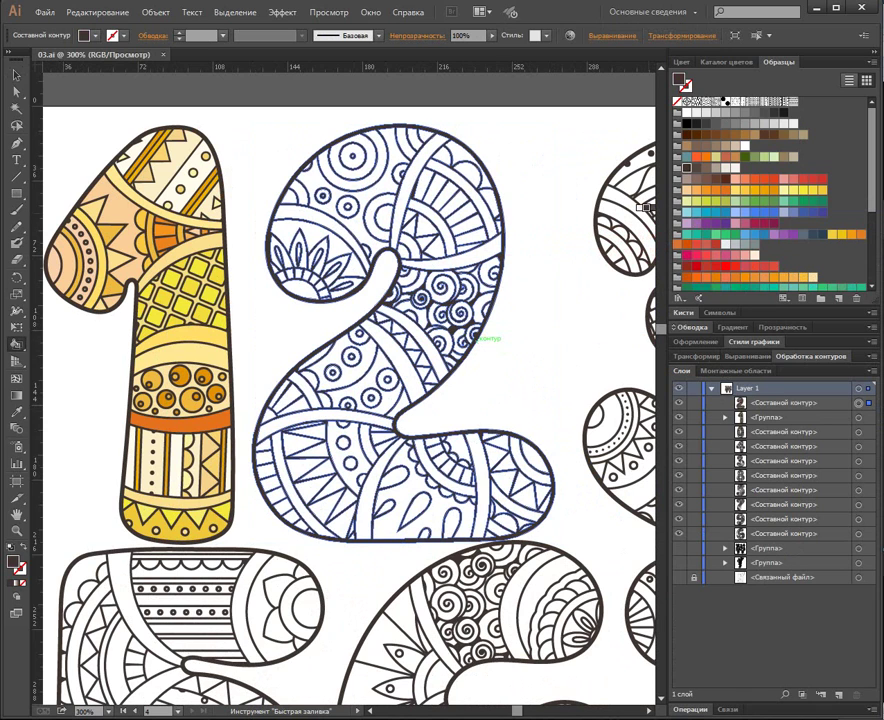
pyautogui.moveTo(557, 271); pyautogui.dragTo(536, 296)
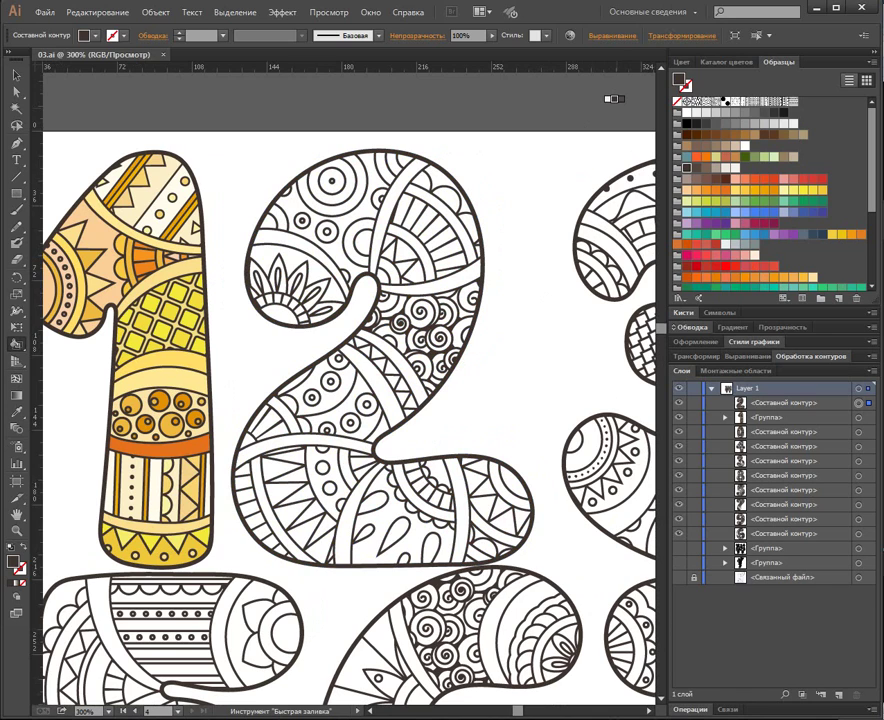
pyautogui.click(774, 190)
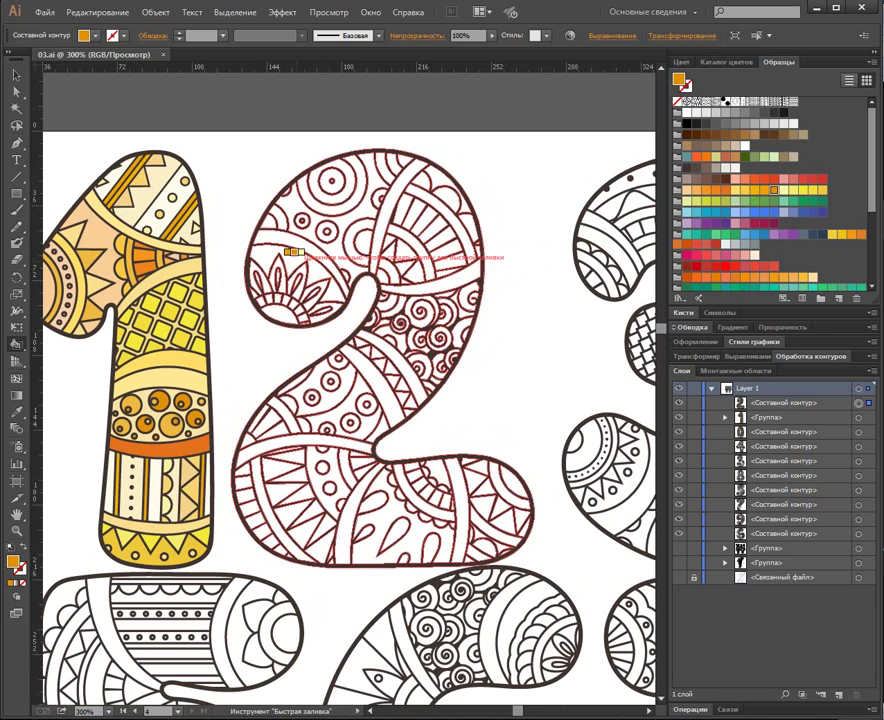
pyautogui.click(292, 257)
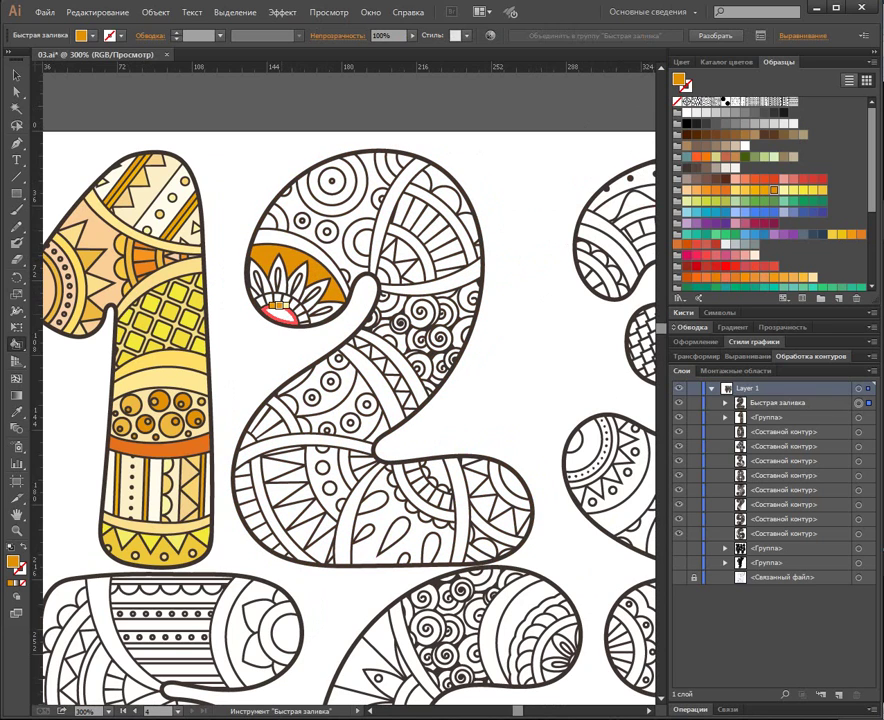
pyautogui.click(282, 316)
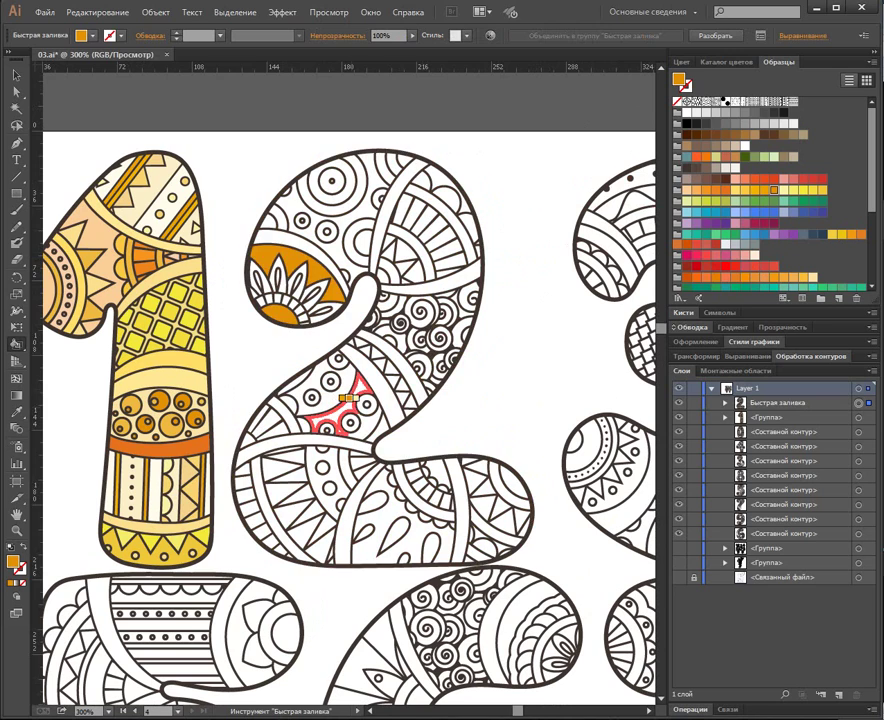
pyautogui.click(307, 390)
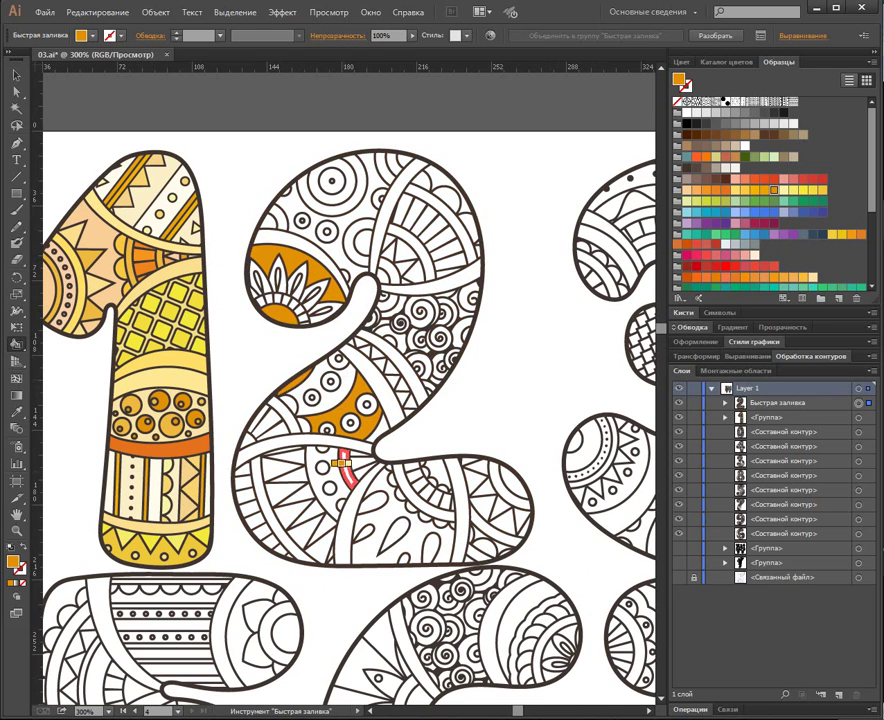
pyautogui.click(272, 518)
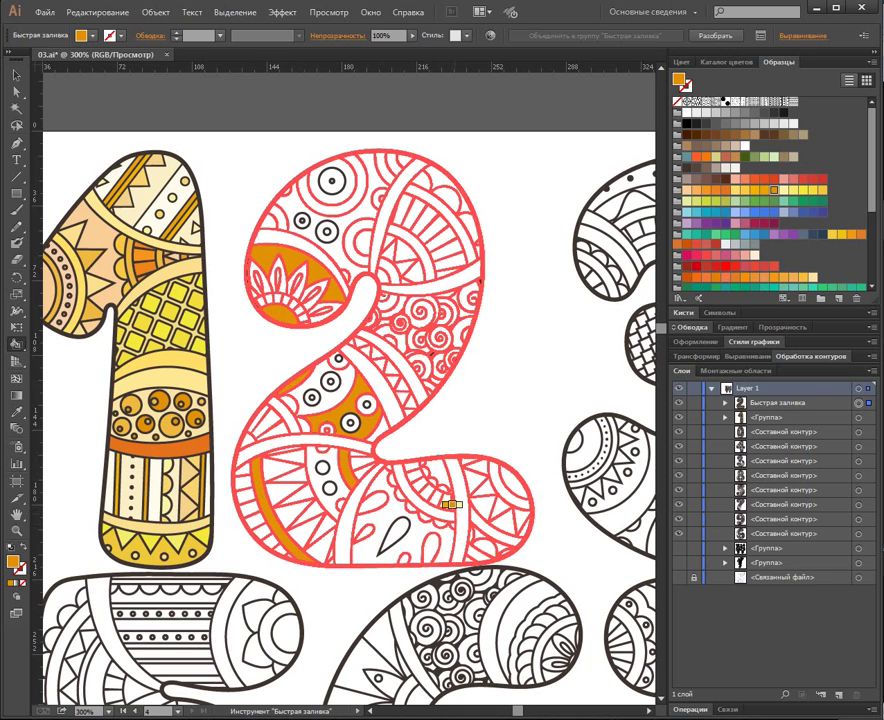
pyautogui.click(478, 519)
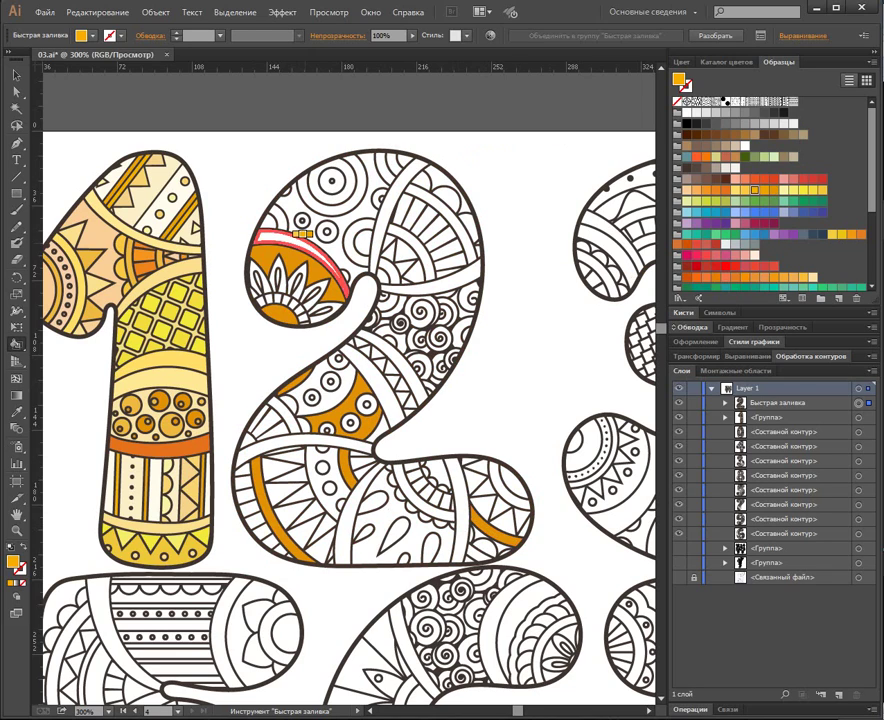
# Fill the band above the flower and the middle diagonal bands of the digit 2 bright orange, and its remaining long bands yellow-orange.
pyautogui.click(403, 369)
pyautogui.click(379, 383)
pyautogui.click(352, 500)
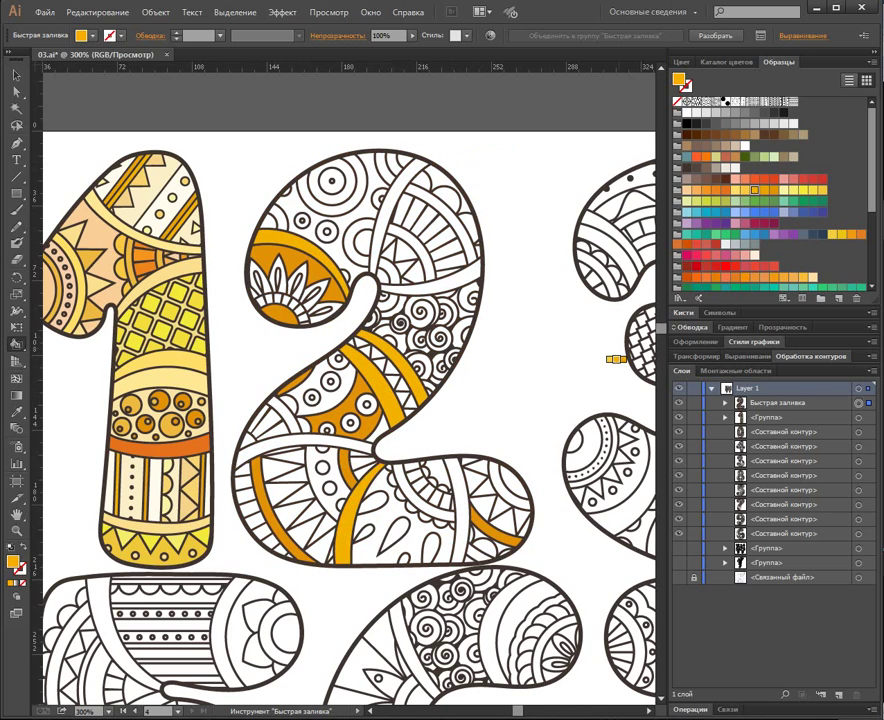
pyautogui.click(412, 200)
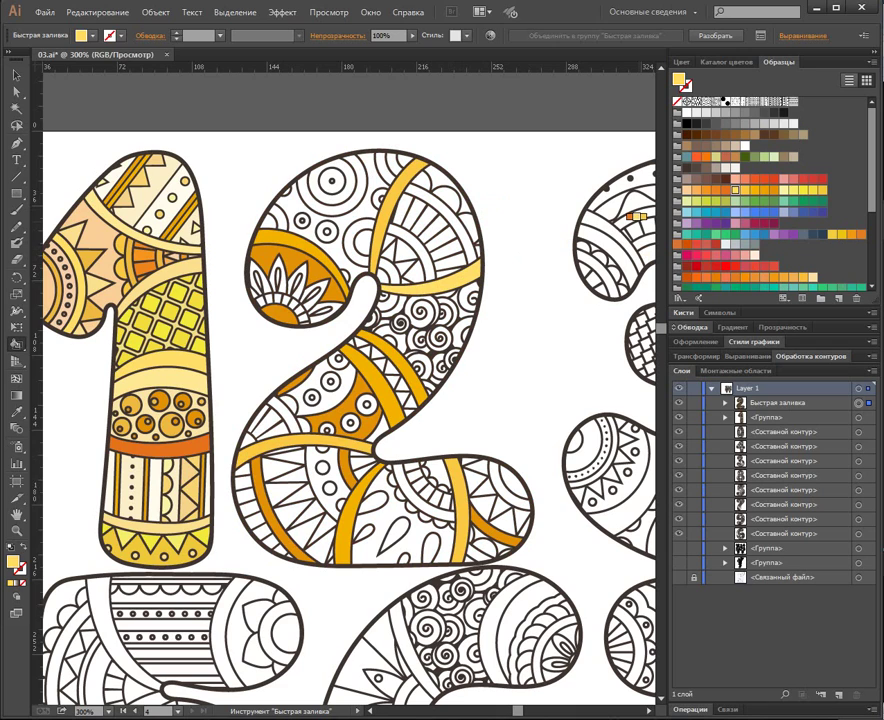
# Fill the fan's arcs and alternate flower-base segments red-orange, and alternate fan wedges, the middle section's background and lower edge segments pink.
pyautogui.click(755, 179)
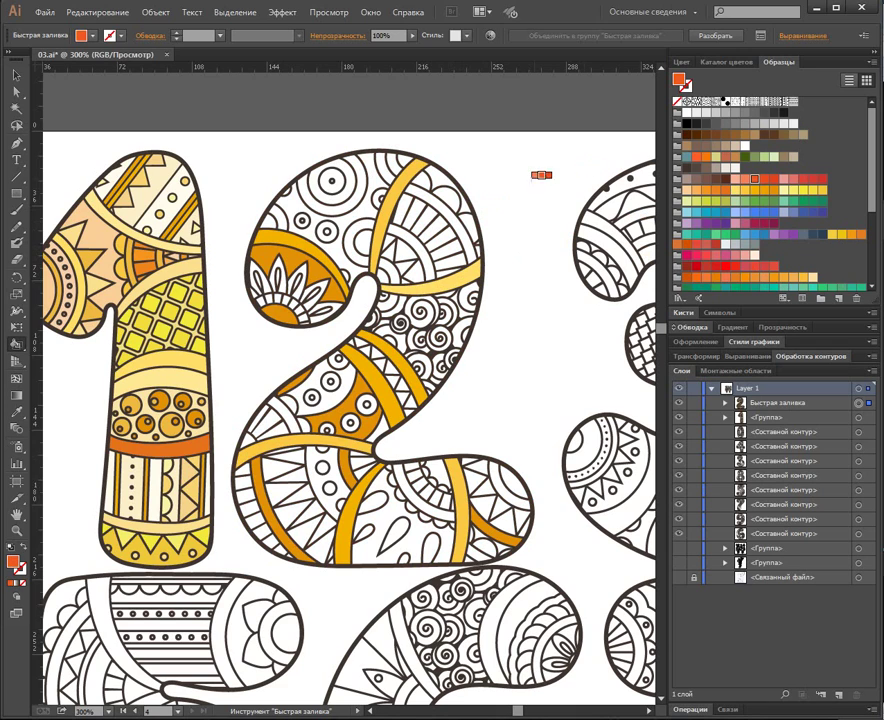
pyautogui.click(455, 225)
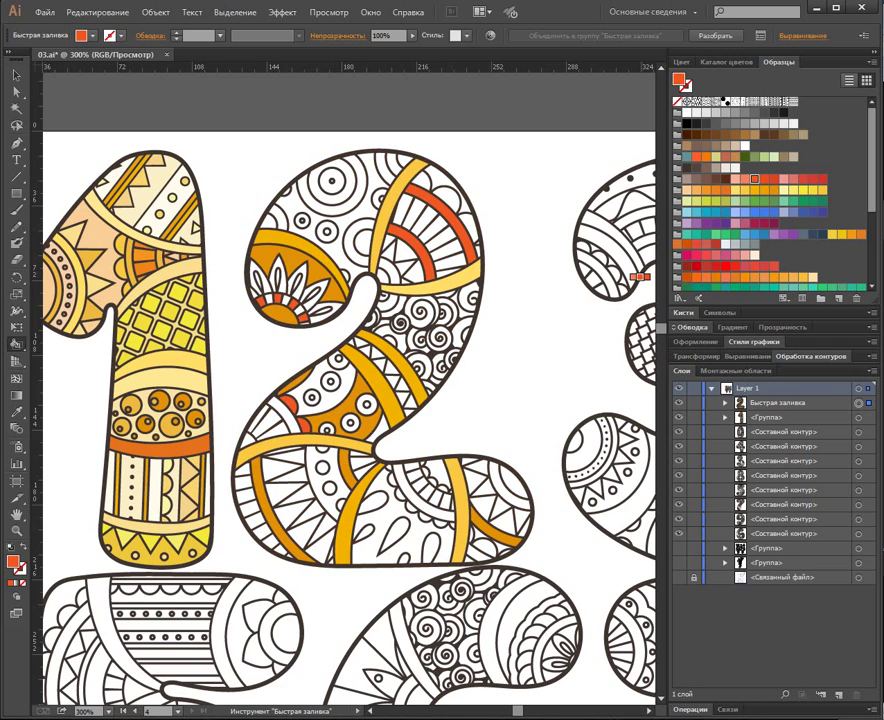
pyautogui.press('Right')
pyautogui.press('Right')
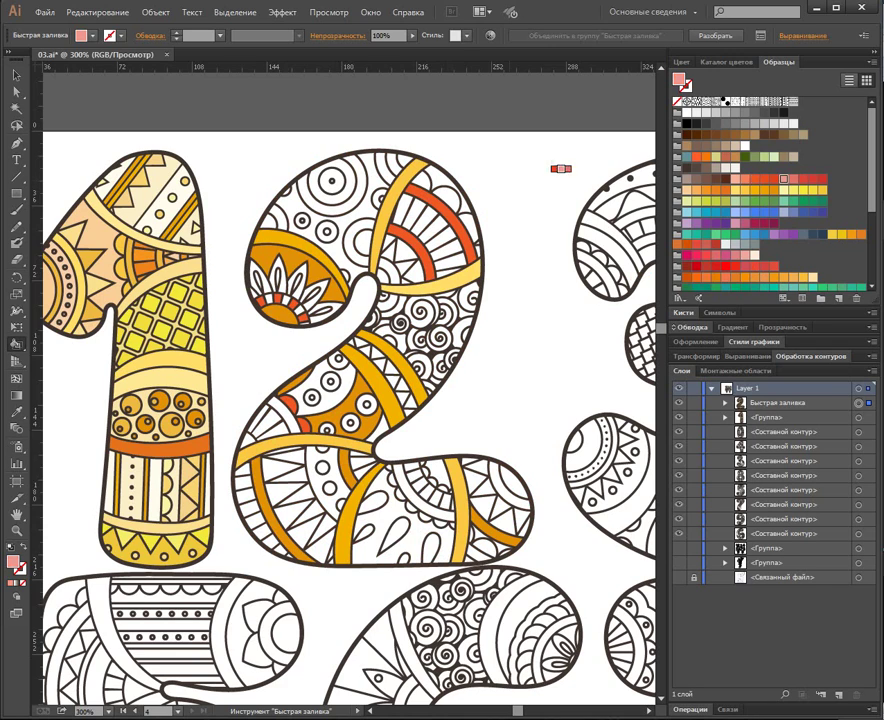
pyautogui.click(420, 212)
pyautogui.click(437, 228)
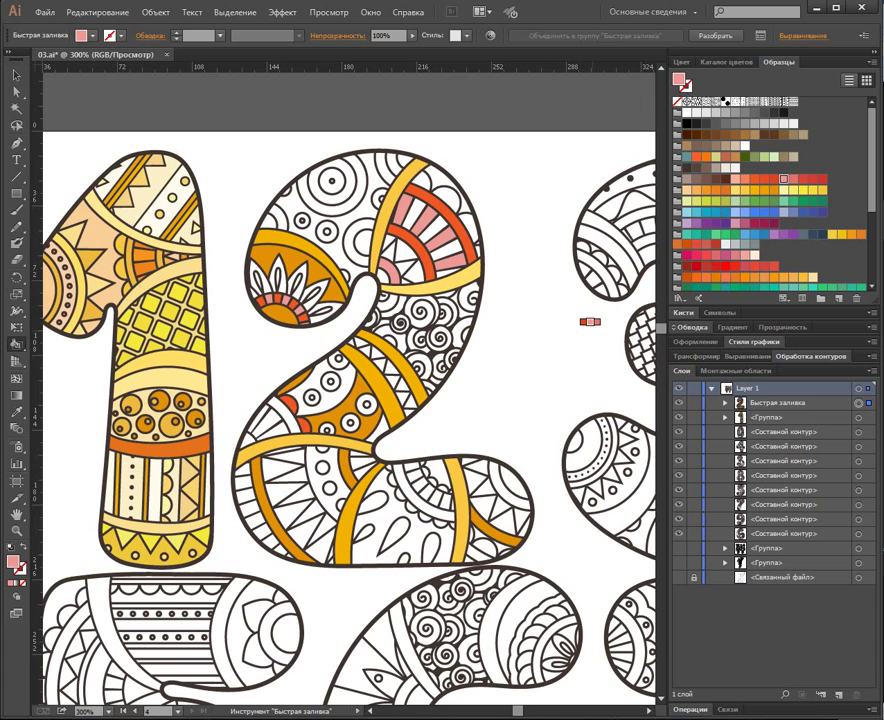
pyautogui.click(372, 414)
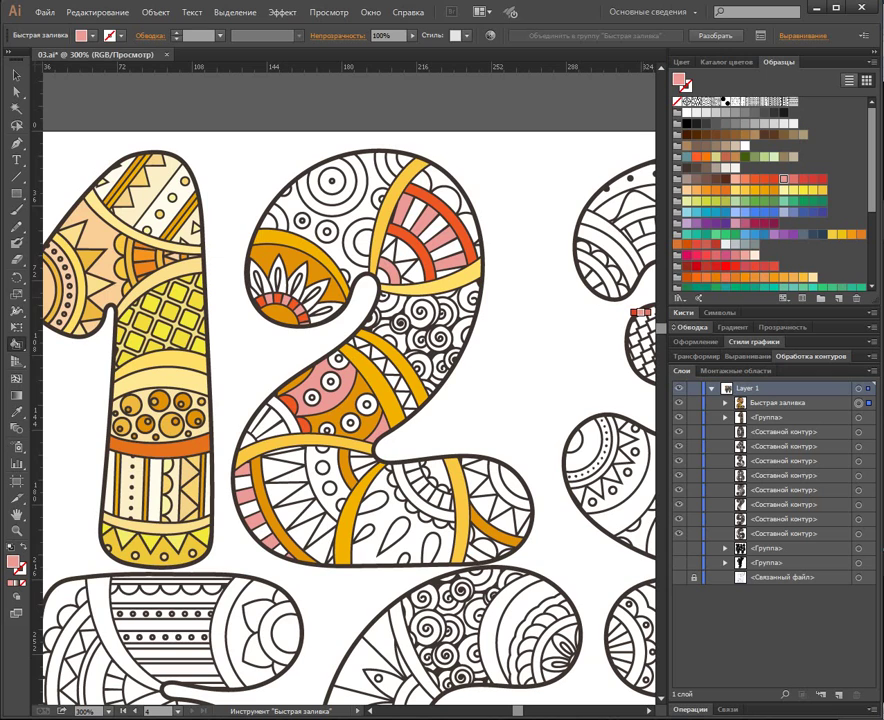
# Fill the remaining fan wedges, small circles in the middle section and triangles at the end of the digit 2's foot light peach.
pyautogui.click(687, 190)
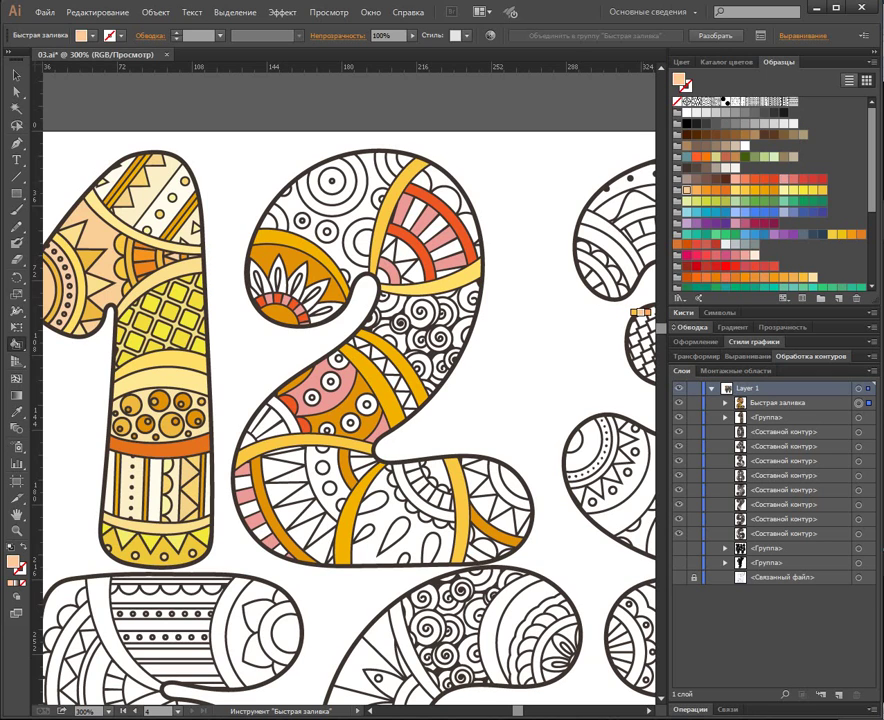
pyautogui.click(415, 212)
pyautogui.click(433, 230)
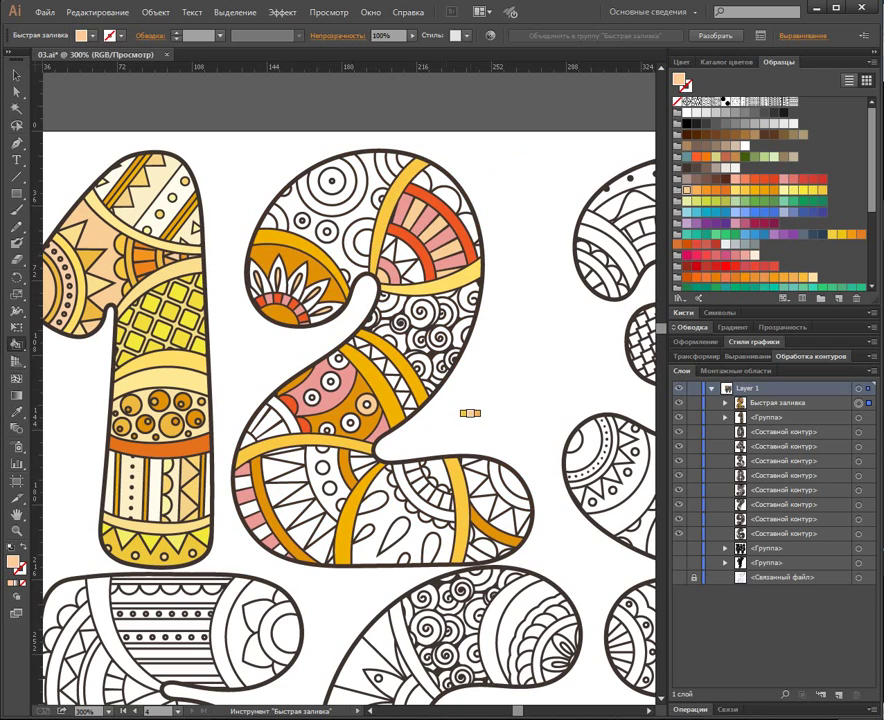
pyautogui.click(331, 382)
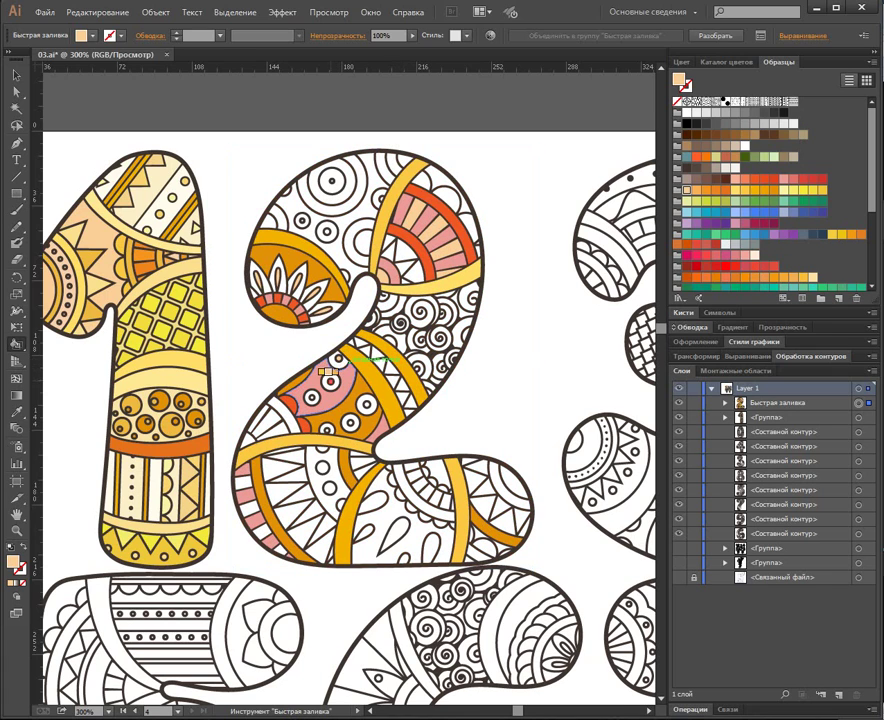
pyautogui.click(311, 397)
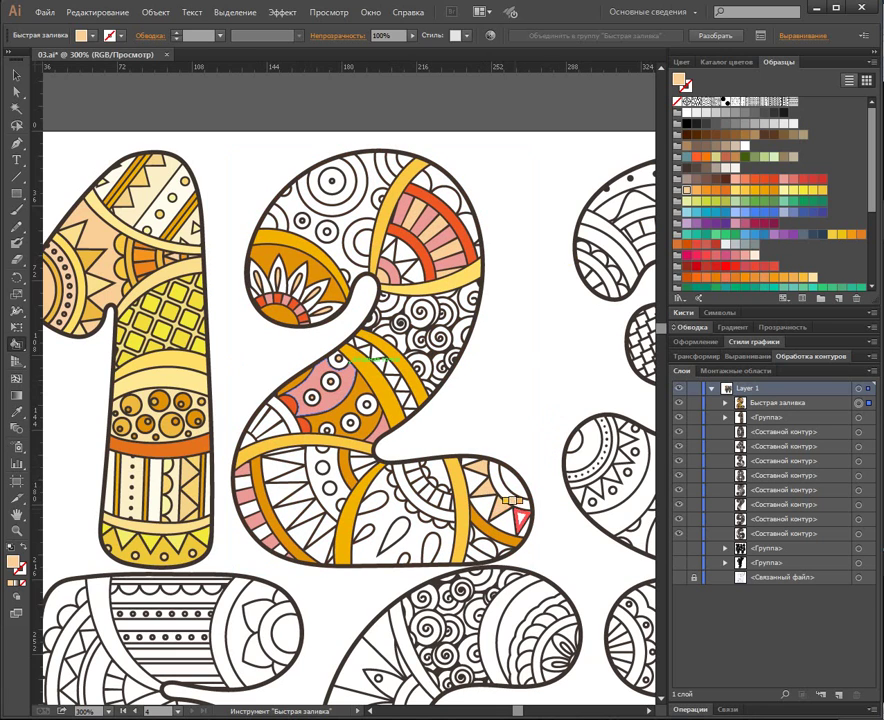
# Fill the triangles inside the digit 2's fan and the open segments along its lower left edge yellow-orange.
pyautogui.press('Right')
pyautogui.press('Right')
pyautogui.press('Right')
pyautogui.press('Right')
pyautogui.press('Right')
pyautogui.press('Right')
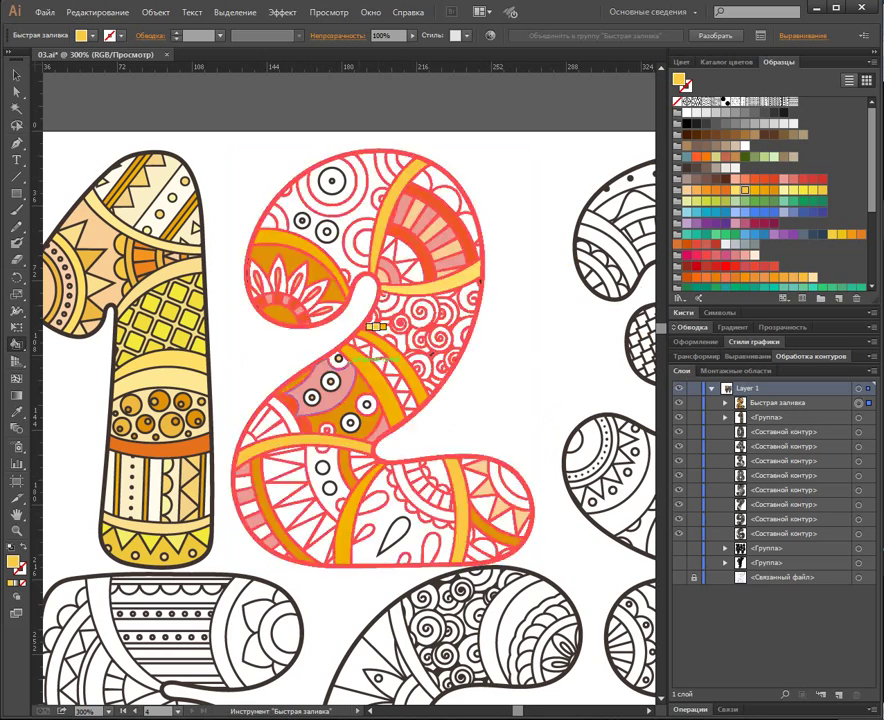
pyautogui.click(388, 252)
pyautogui.click(403, 268)
pyautogui.click(413, 277)
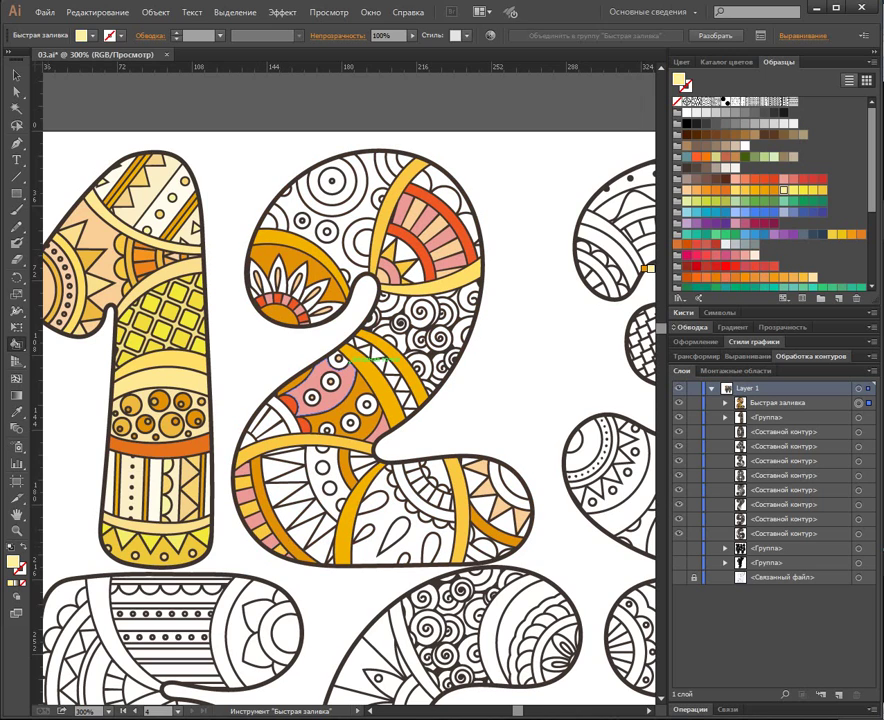
# Fill the circles on the middle section's dark orange area, the scallops beside the fan and the pink lower edge segments pale yellow.
pyautogui.press('Right')
pyautogui.press('Right')
pyautogui.press('Right')
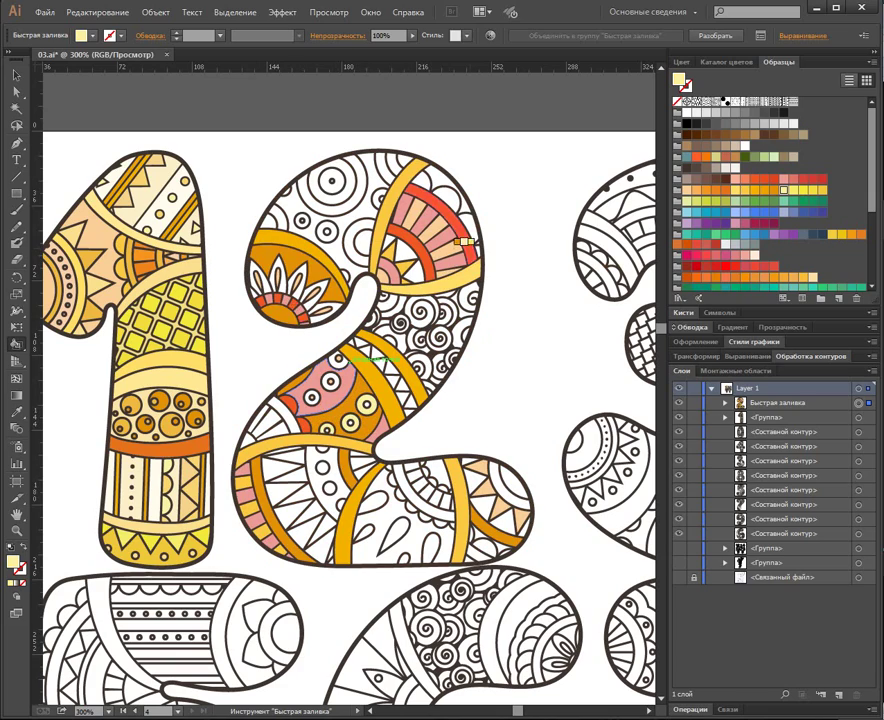
pyautogui.click(439, 177)
pyautogui.click(428, 180)
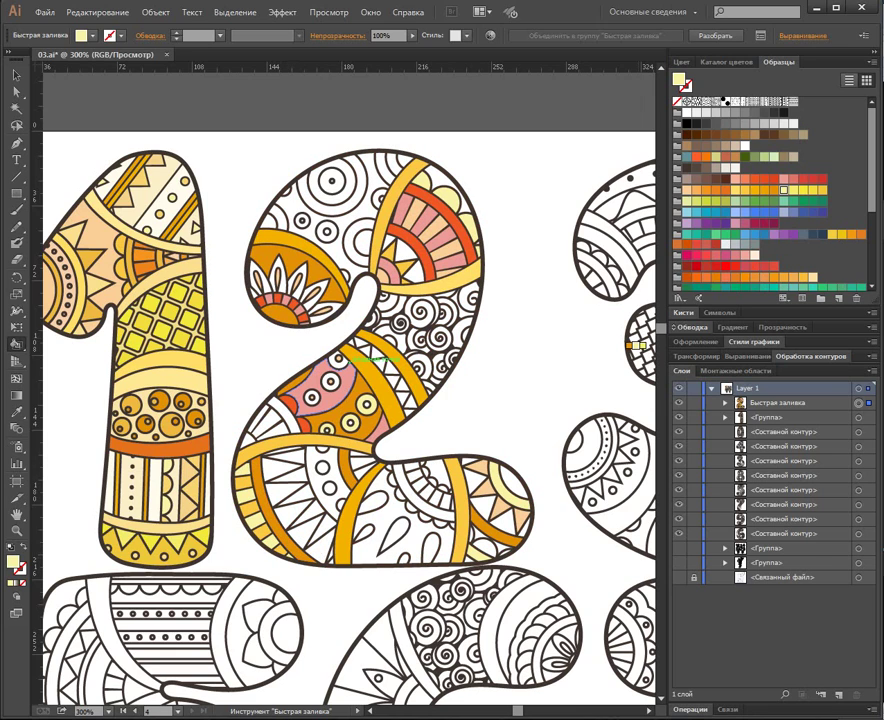
# Fill the long spikes in the digit 2's lower left section and the spaces around the foot's triangles olive green.
pyautogui.click(726, 201)
pyautogui.click(295, 457)
pyautogui.click(290, 470)
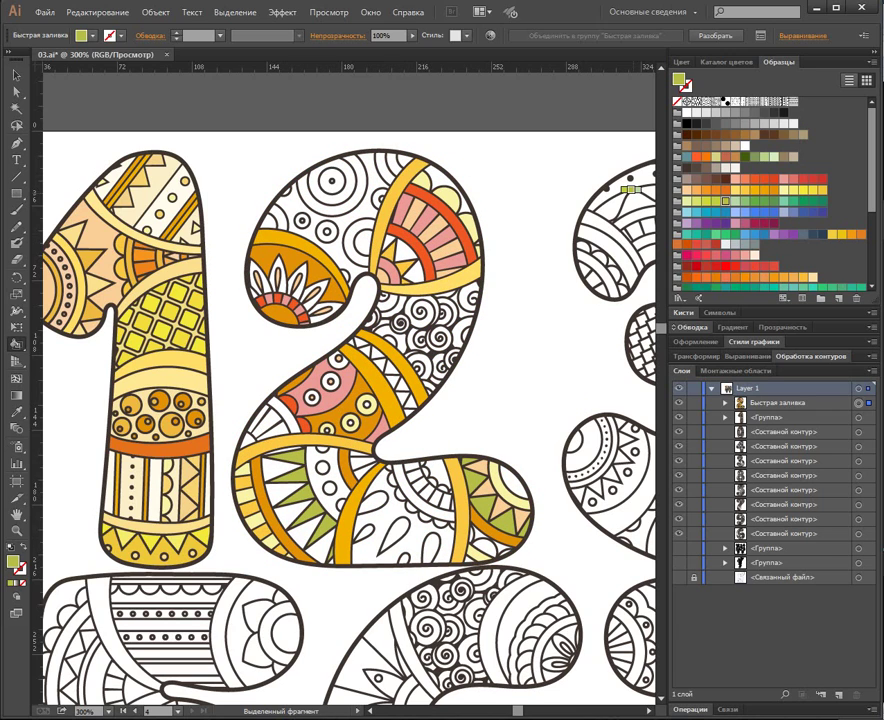
# Fill the spaces around the fan's inner triangles light purple and its small inner arc medium purple.
pyautogui.click(687, 223)
pyautogui.click(388, 245)
pyautogui.click(389, 263)
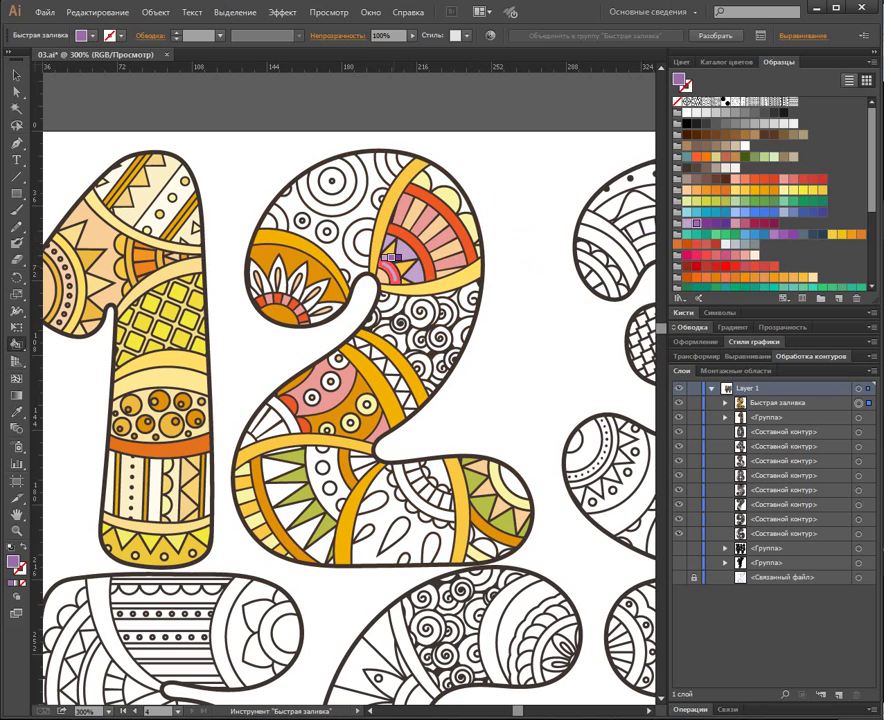
# Fill the flower's petals, lower band's dots, diagonal strip's triangles, upper circle rings and foot's end arc light purple, using medium purple for accents.
pyautogui.click(687, 223)
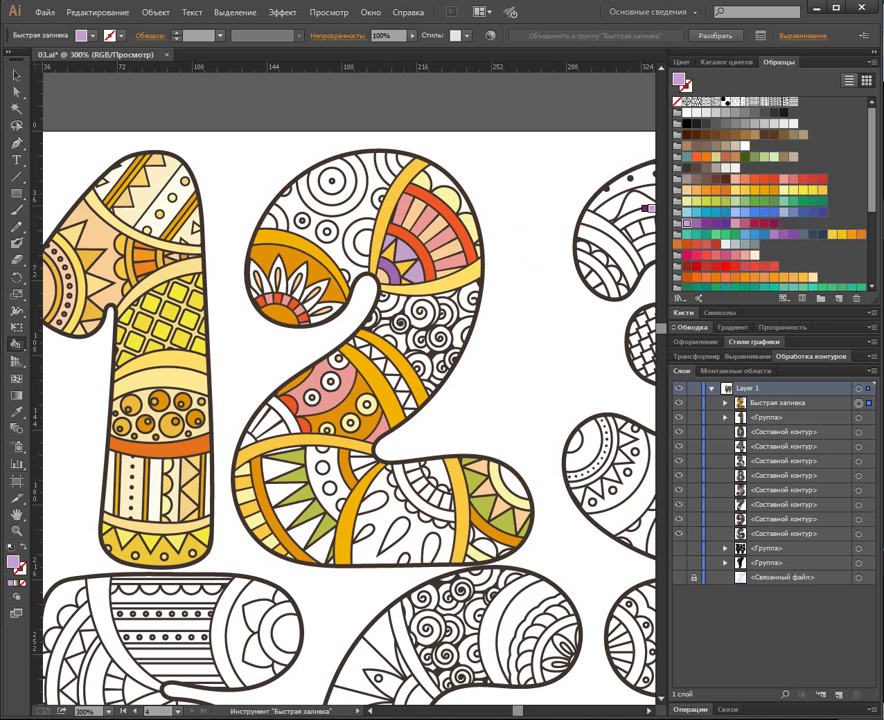
pyautogui.click(263, 288)
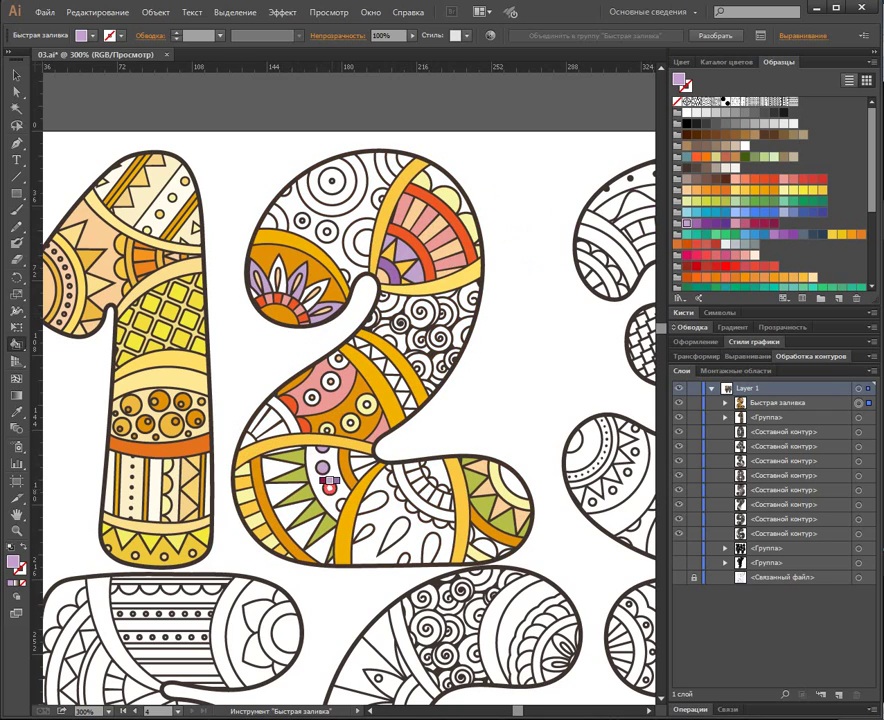
pyautogui.click(333, 452)
pyautogui.hotkey('ctrl', 'z')
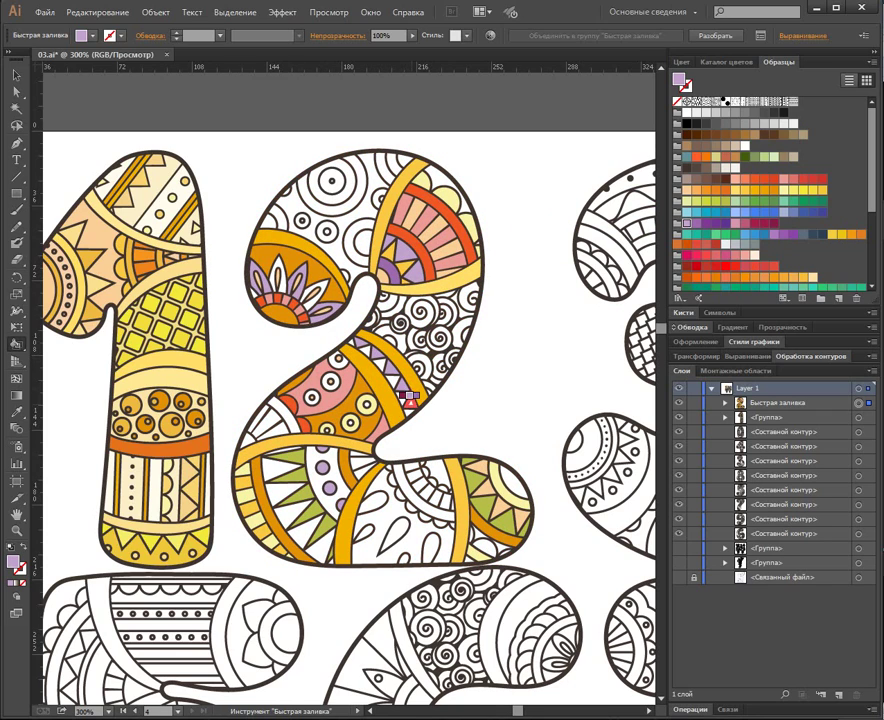
pyautogui.click(332, 176)
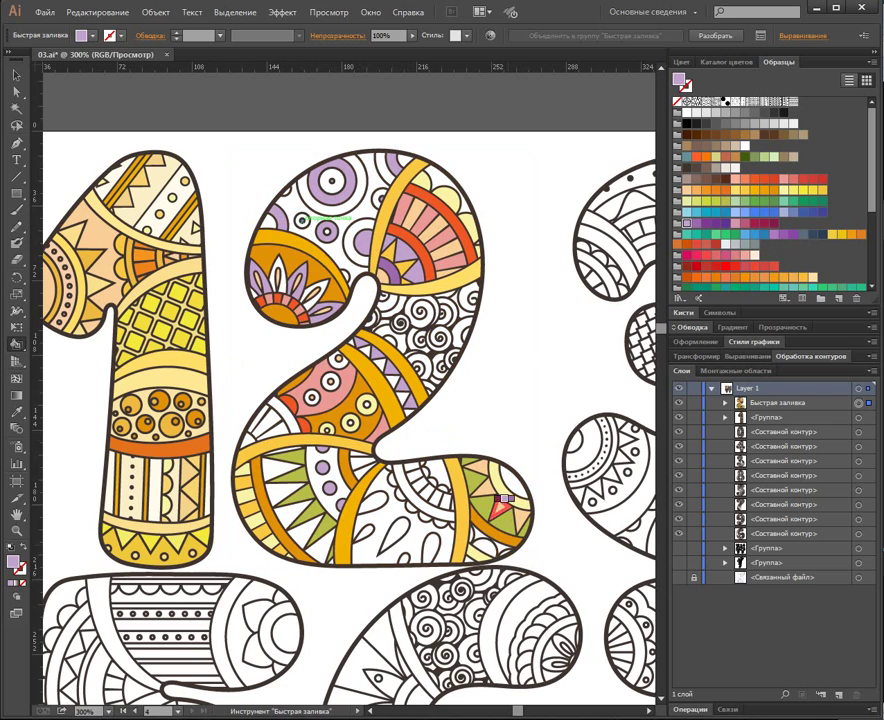
pyautogui.click(519, 478)
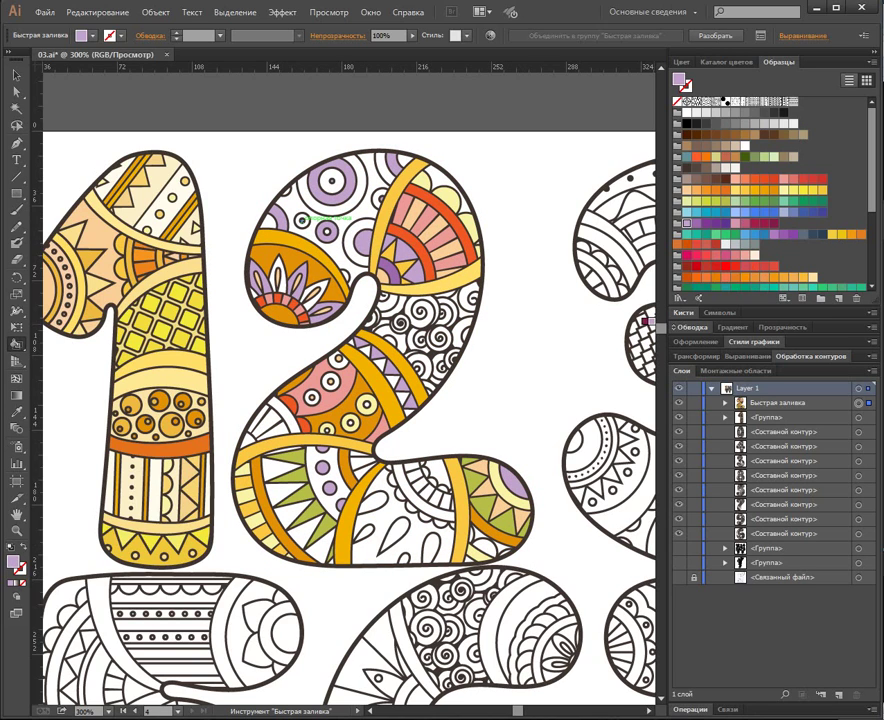
pyautogui.press('Right')
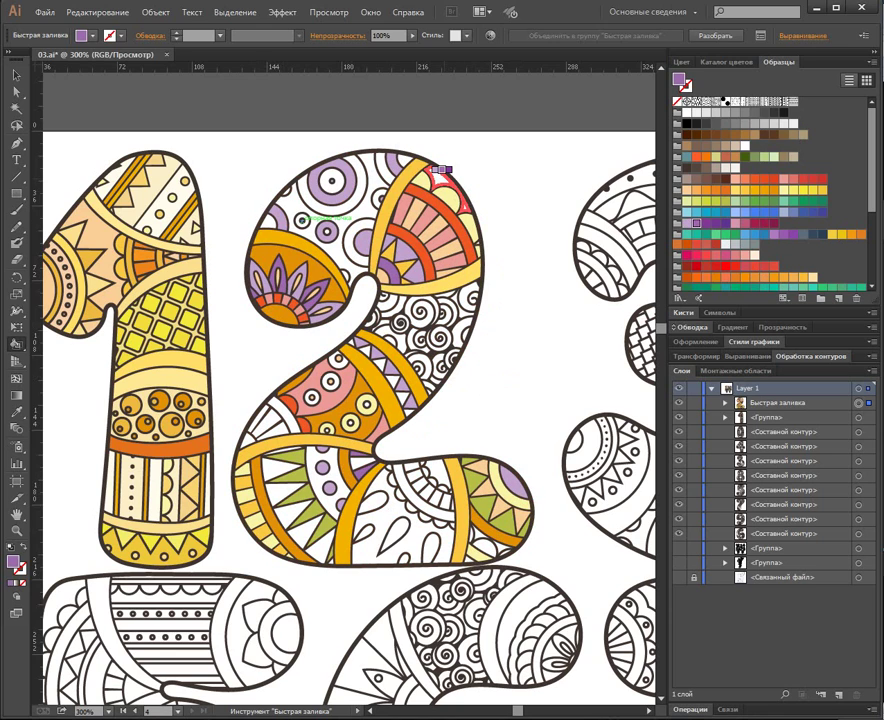
# Fill the foot's small semicircle red-orange, and recolor the fan's pink wedges and the spaces around its inner triangles light blue.
pyautogui.click(764, 179)
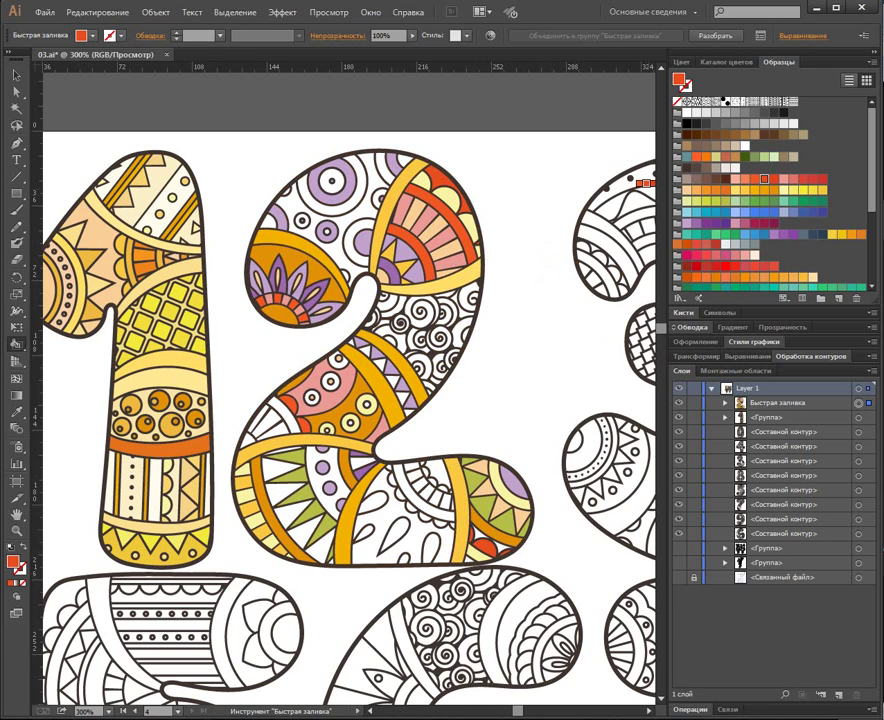
pyautogui.click(735, 212)
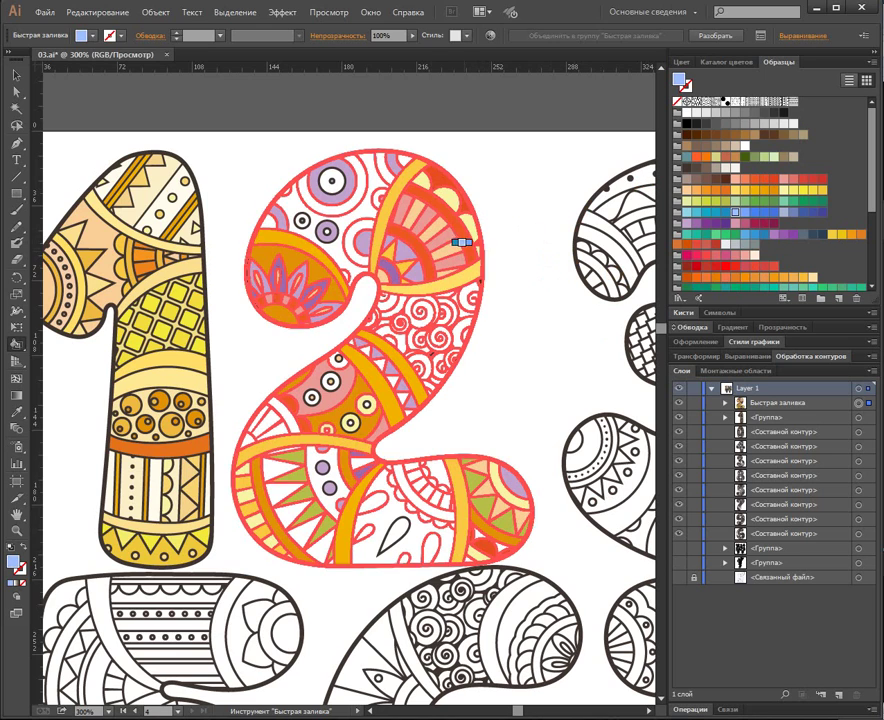
pyautogui.click(403, 250)
pyautogui.click(414, 272)
pyautogui.click(391, 244)
pyautogui.click(404, 212)
pyautogui.click(425, 218)
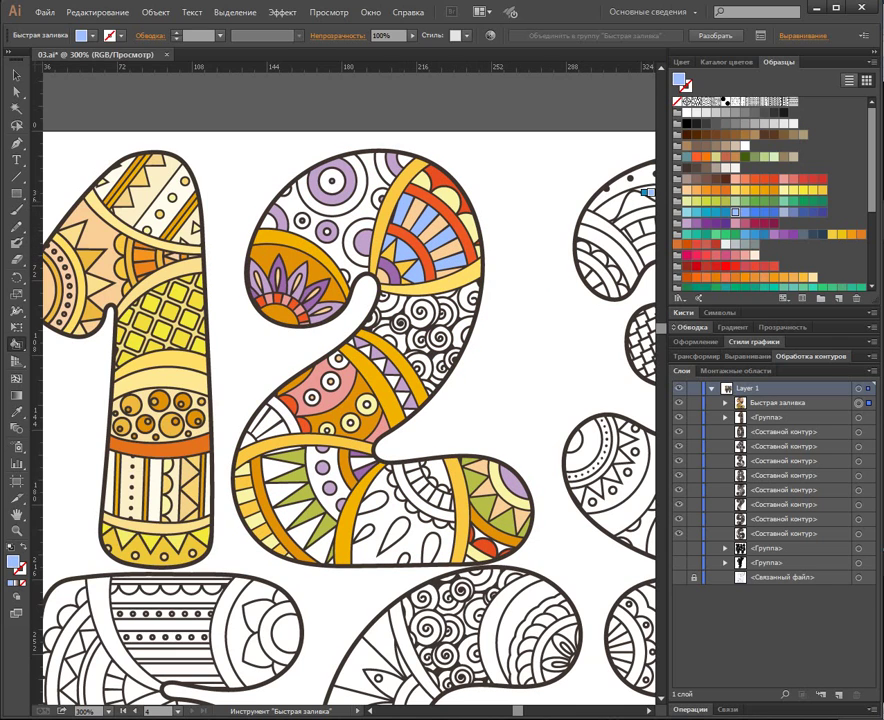
# Fill the scallops' background and the upper section's outer rings teal, and the circle centers and middle section's dots on pink medium blue.
pyautogui.click(706, 212)
pyautogui.click(441, 175)
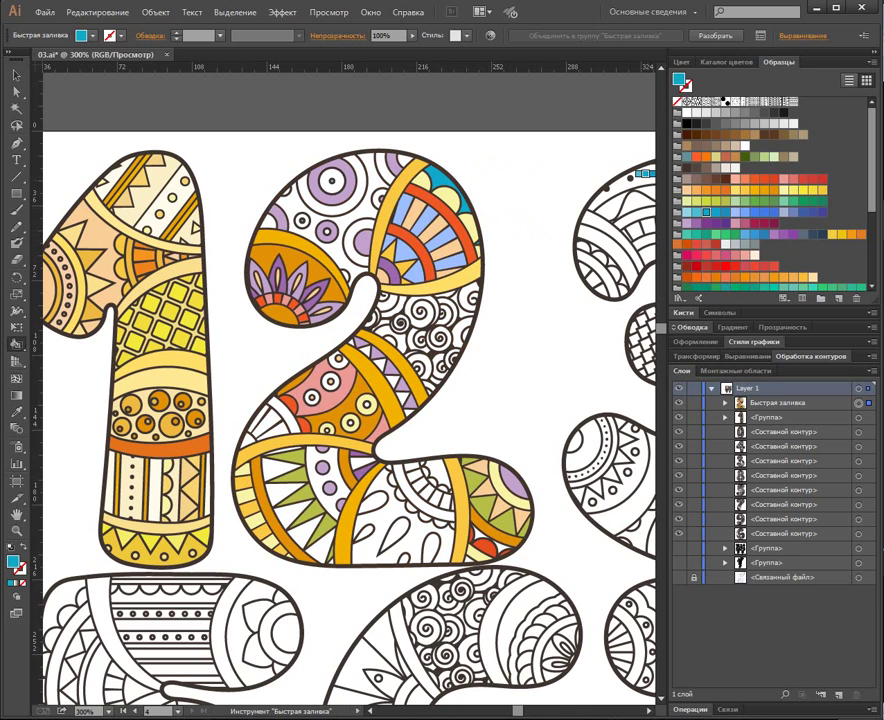
pyautogui.click(333, 181)
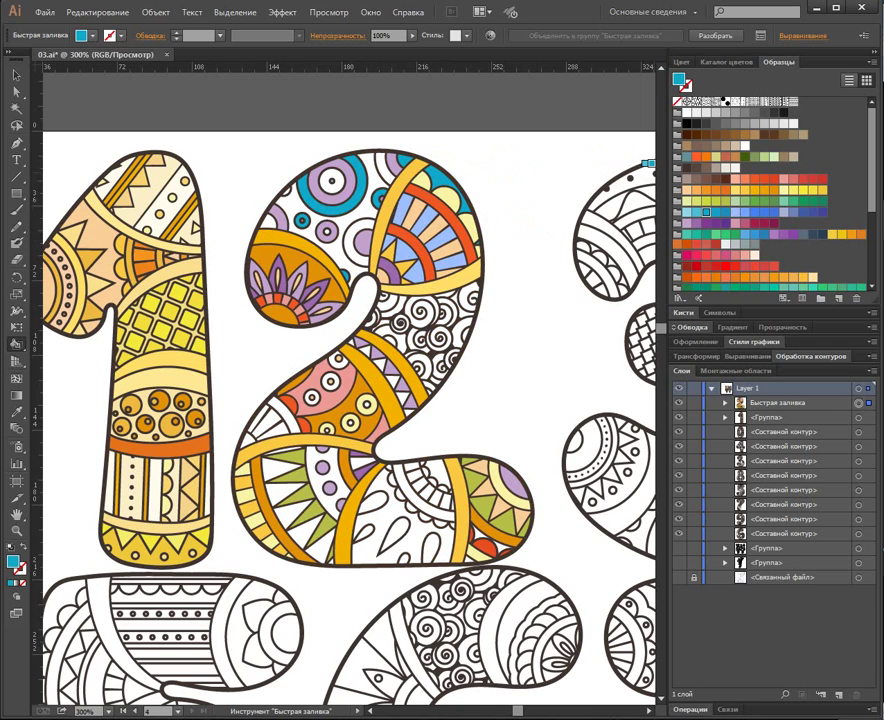
pyautogui.click(745, 212)
pyautogui.click(330, 187)
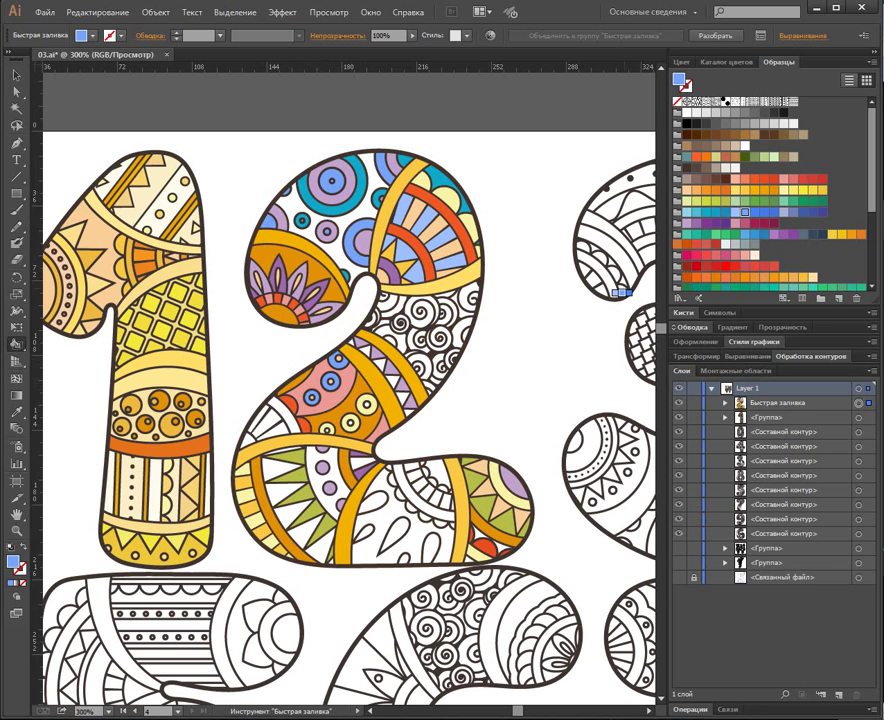
# Fill the spaces between the lower left spikes and alternate wedges above them green, and the upper section's background dark blue.
pyautogui.click(794, 201)
pyautogui.click(275, 432)
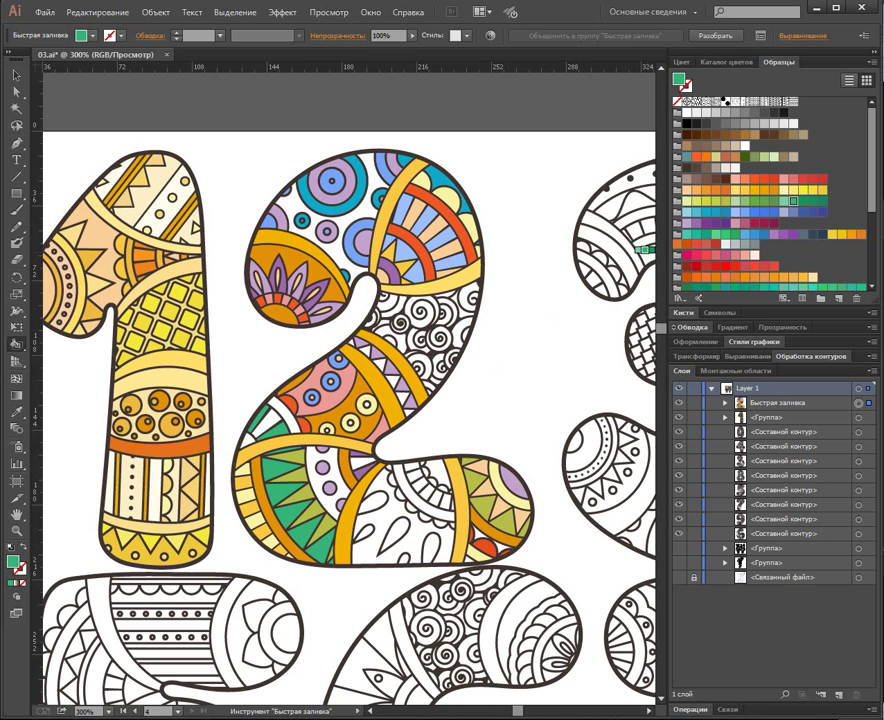
pyautogui.click(822, 212)
pyautogui.click(356, 215)
pyautogui.click(339, 251)
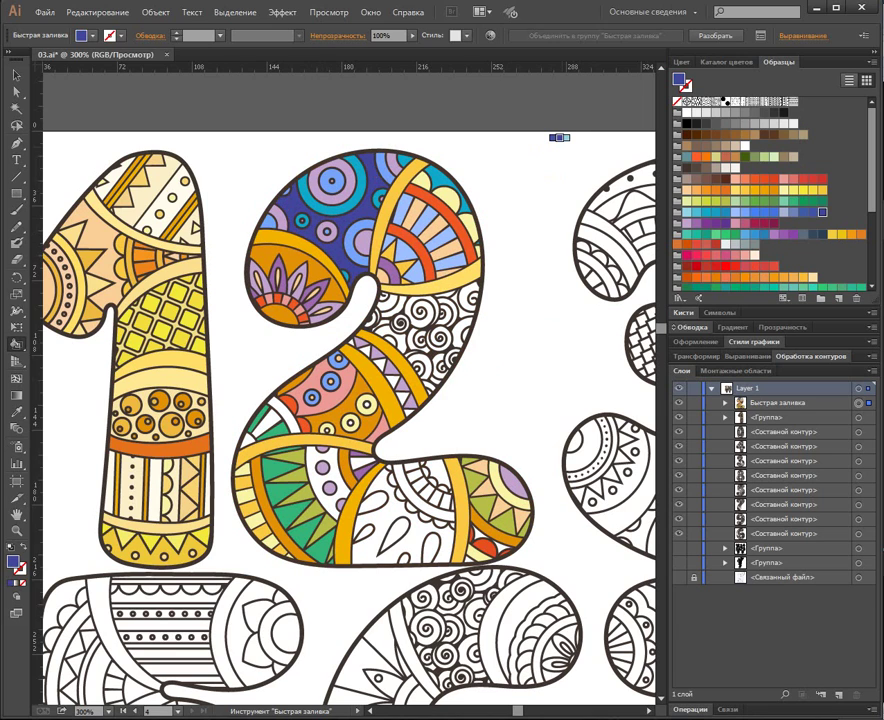
# Fill the background of the digit 2's lower dotted band medium blue and the remaining wedges at the left edge light blue.
pyautogui.click(335, 486)
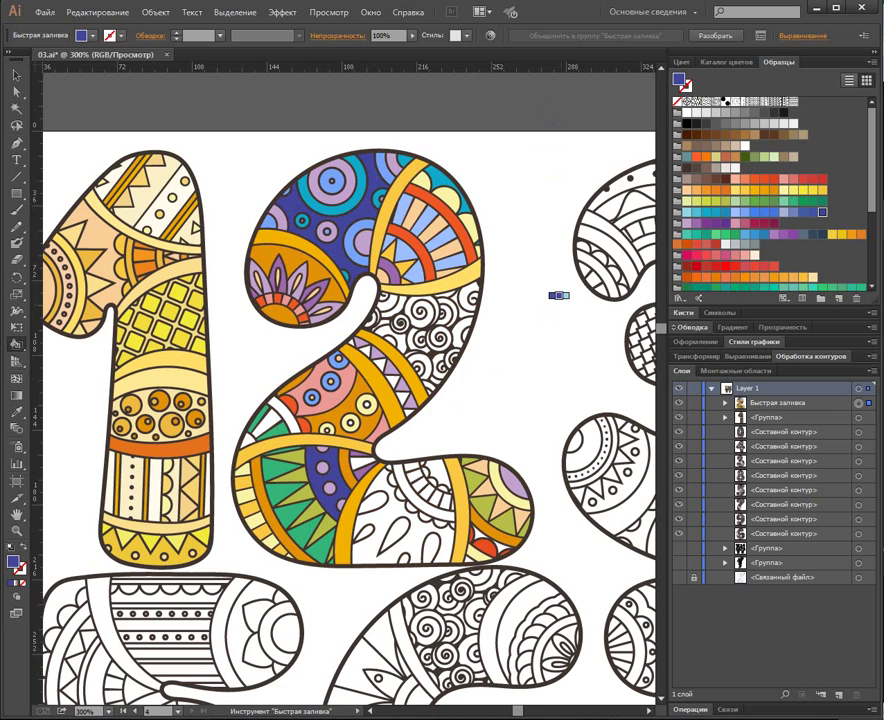
pyautogui.hotkey('ctrl', 'z')
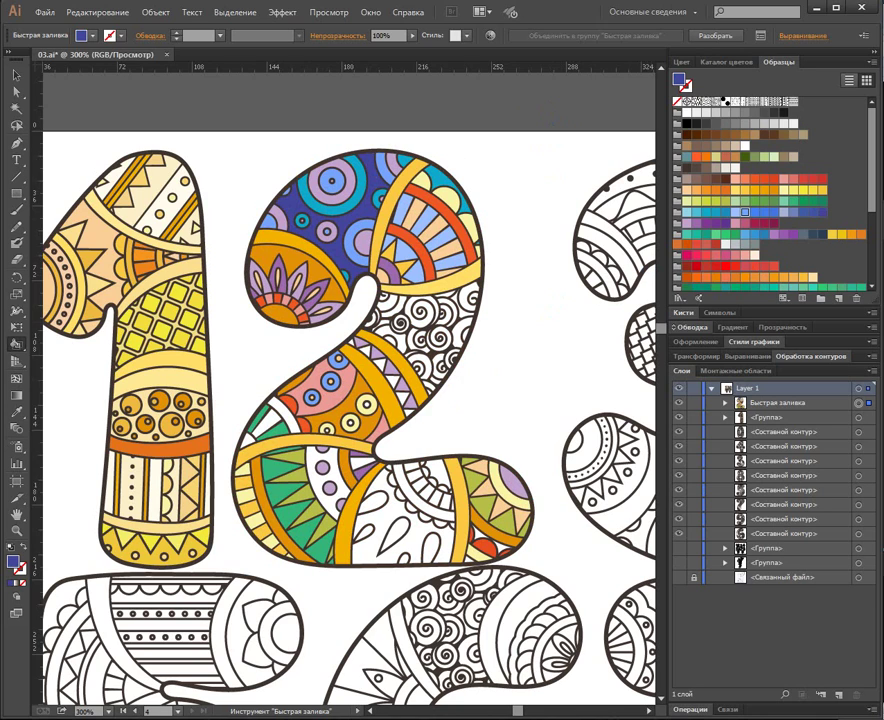
pyautogui.click(745, 212)
pyautogui.click(339, 494)
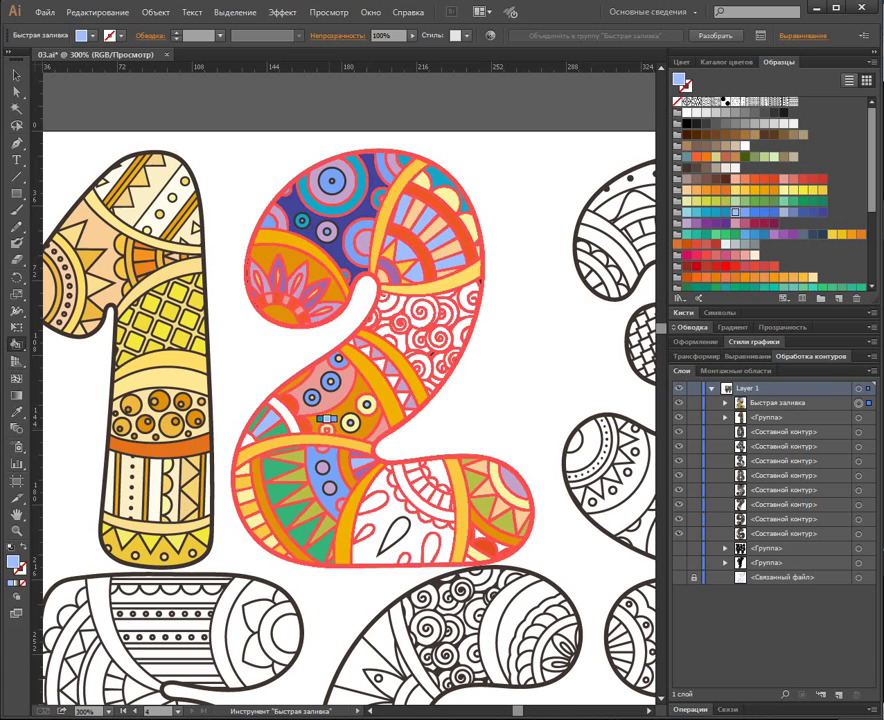
pyautogui.click(323, 432)
pyautogui.hotkey('ctrl', 'z')
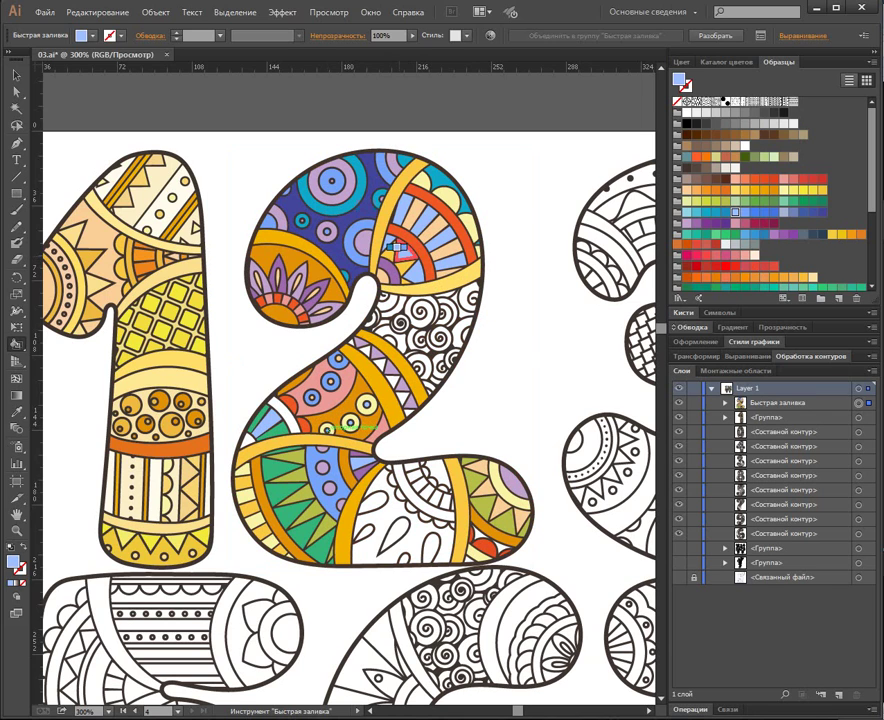
# Fill the open triangles between the diagonal bands dark blue, and the left edge's arc and the foot's curved bands sky blue.
pyautogui.press('Right')
pyautogui.press('Right')
pyautogui.press('Right')
pyautogui.press('Right')
pyautogui.press('Right')
pyautogui.press('Right')
pyautogui.press('Right')
pyautogui.press('Right')
pyautogui.press('Right')
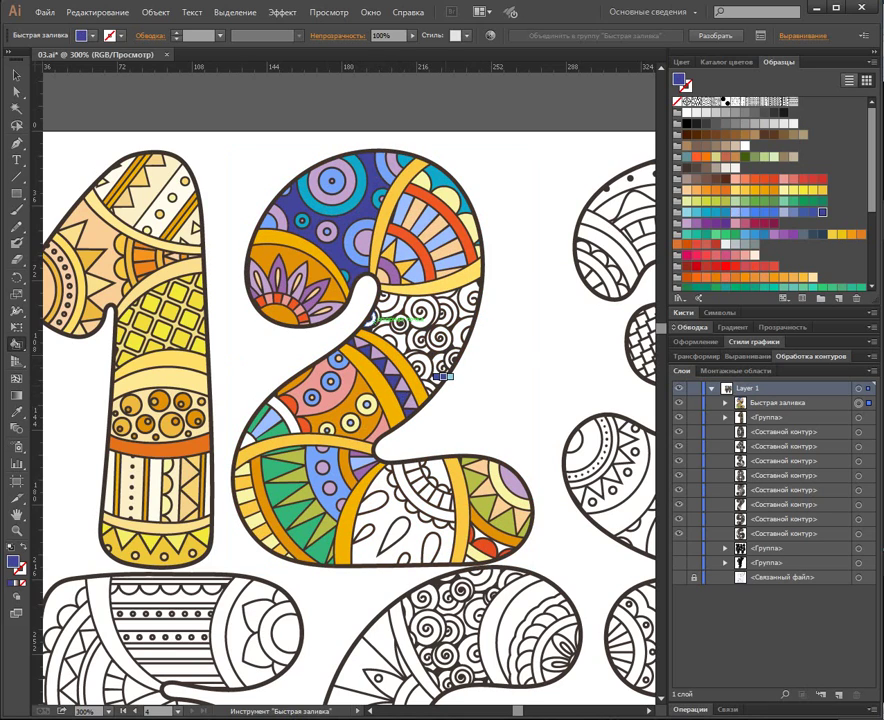
pyautogui.press('Right')
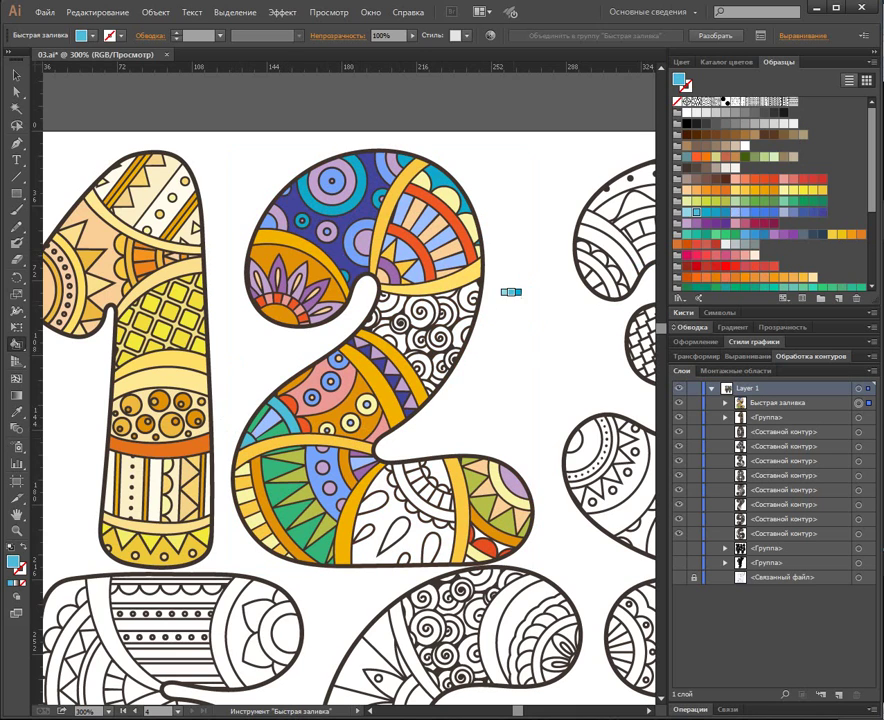
pyautogui.click(430, 470)
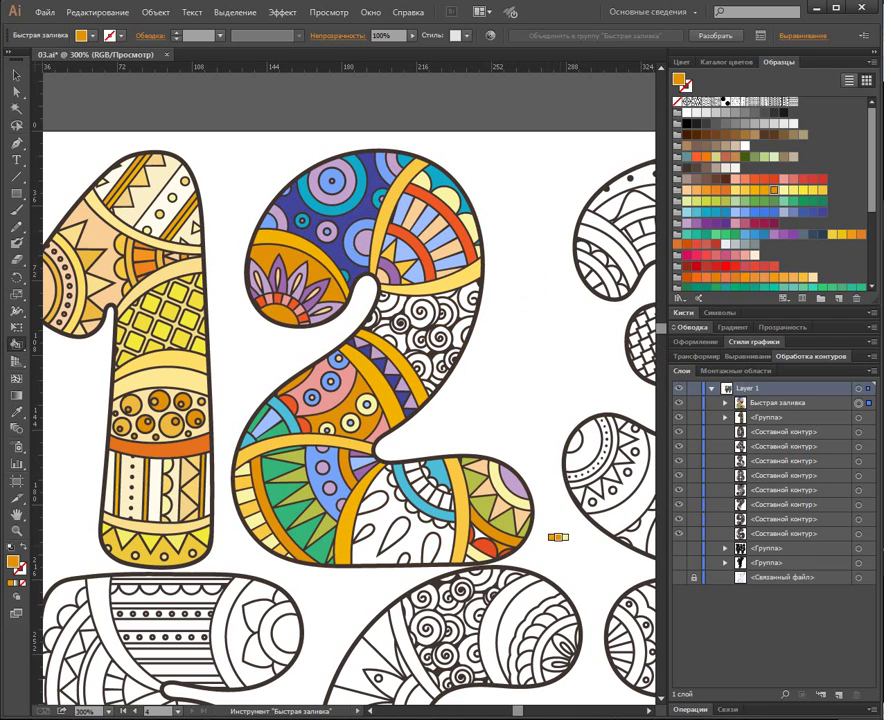
# Recolor segments at the end of the digit 2's foot with orange and light peach.
pyautogui.click(725, 190)
pyautogui.click(517, 514)
pyautogui.click(501, 547)
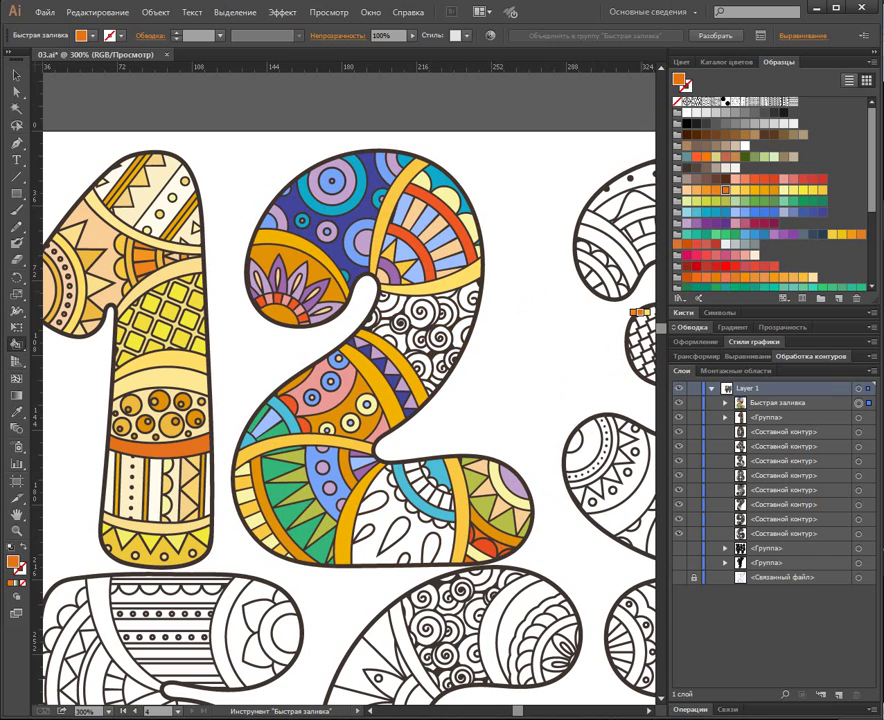
pyautogui.click(687, 190)
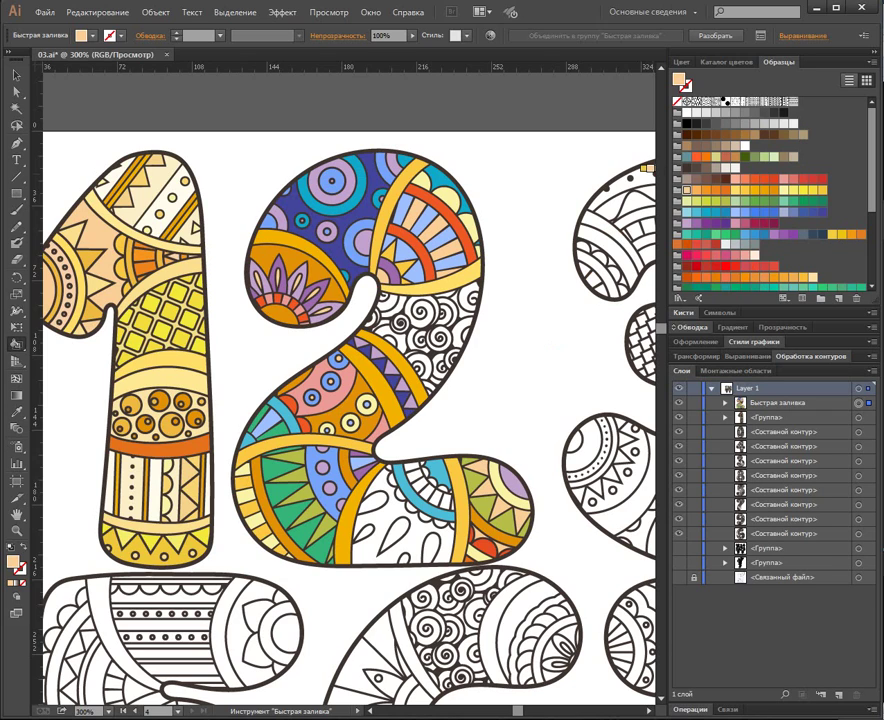
# Fill the background around the teardrops in the digit 2's foot bright blue.
pyautogui.click(696, 212)
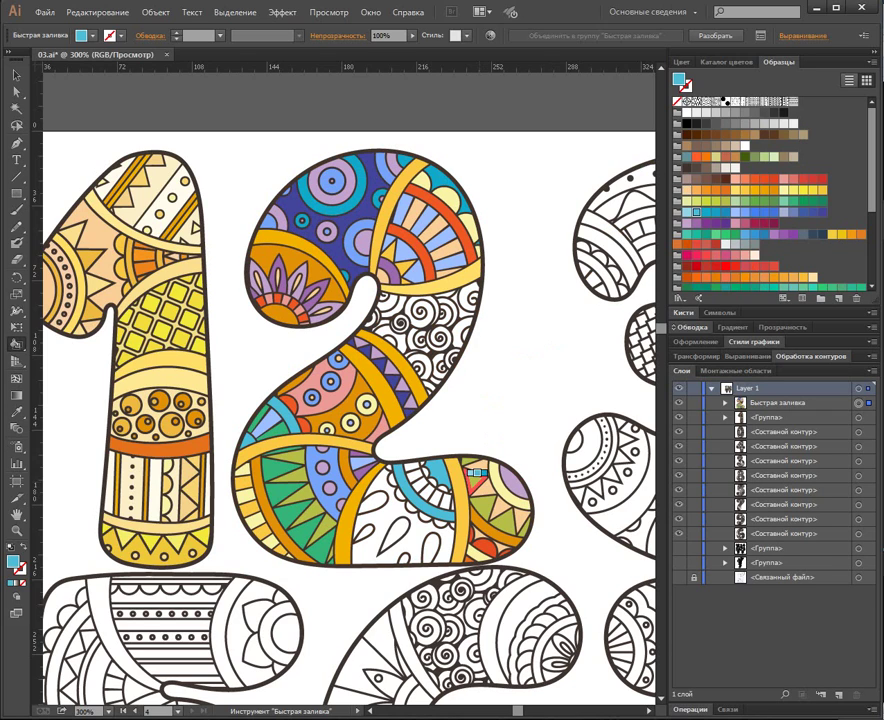
pyautogui.click(754, 212)
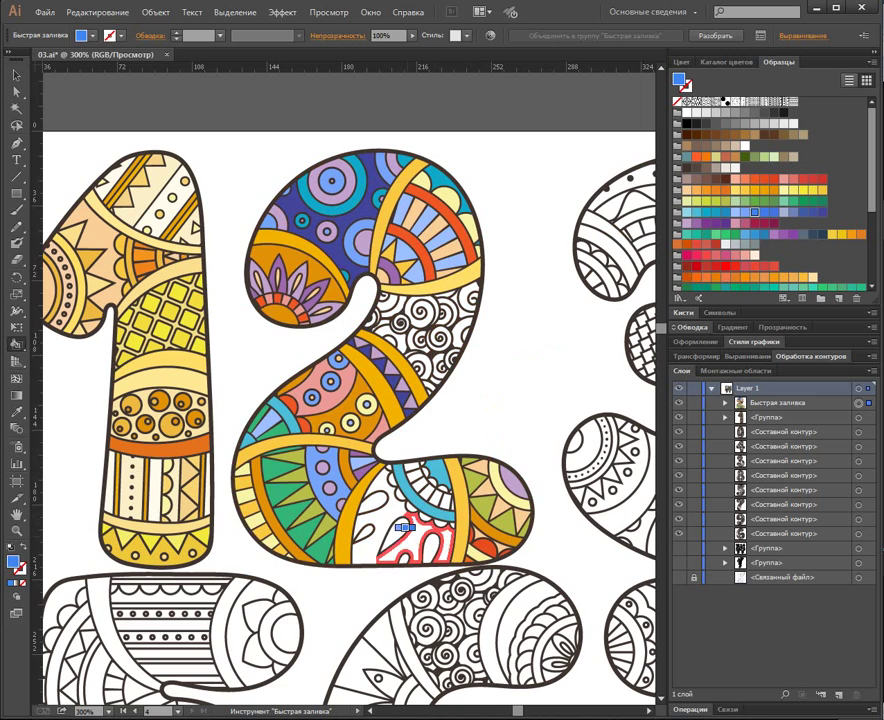
pyautogui.click(405, 538)
pyautogui.click(375, 528)
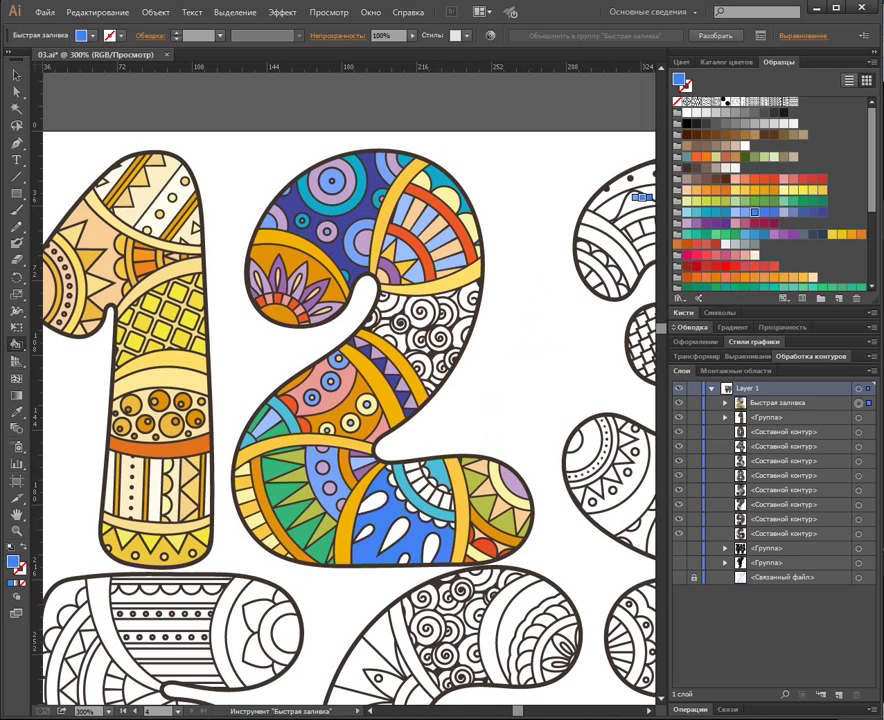
# Fill alternate segments of the striped arc in the digit 2's foot lime green and the remaining segments medium green.
pyautogui.click(687, 201)
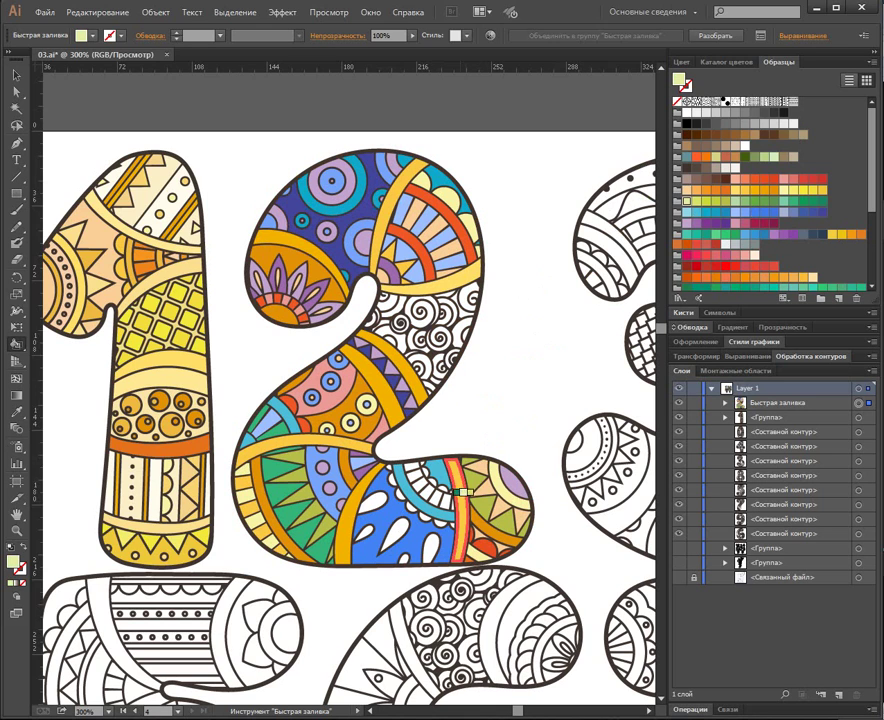
pyautogui.click(697, 201)
pyautogui.click(416, 474)
pyautogui.click(426, 490)
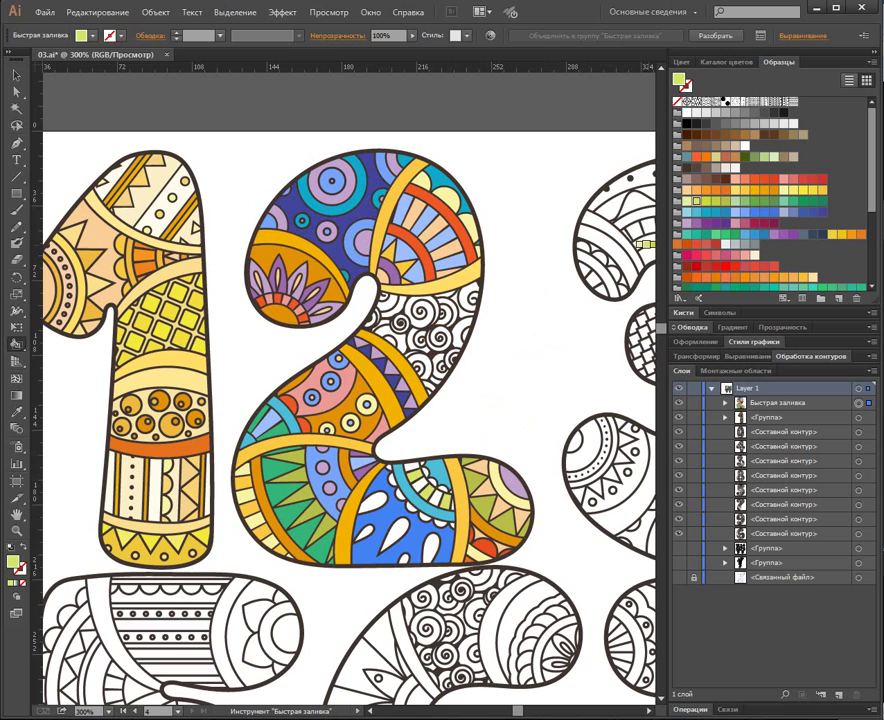
pyautogui.click(745, 201)
pyautogui.click(409, 466)
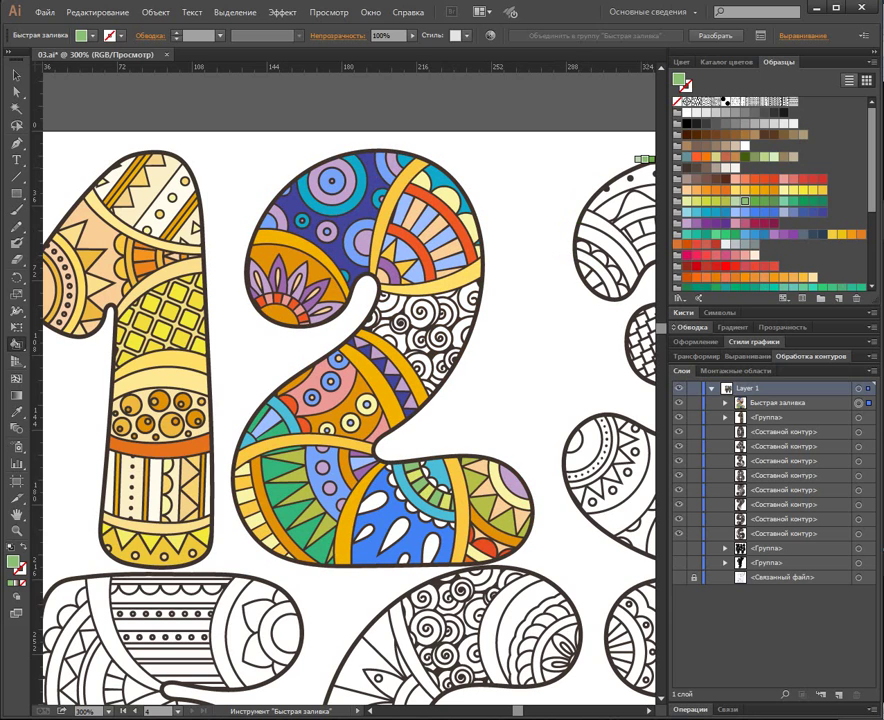
# Fill the scallops along the foot's arc light orange-yellow and the teardrops pale yellow, bright yellow and golden yellow.
pyautogui.click(735, 190)
pyautogui.click(391, 474)
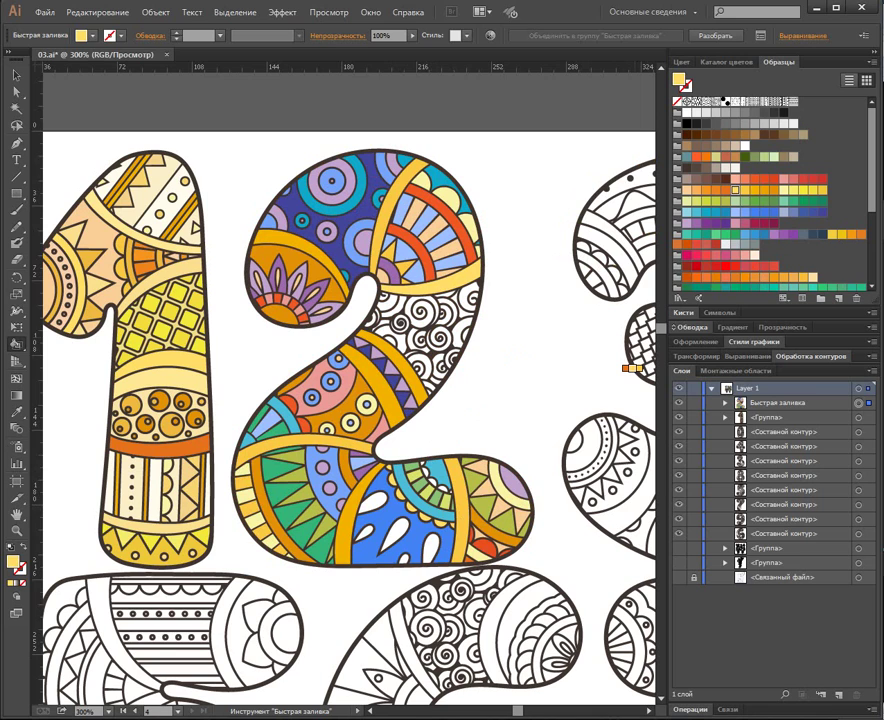
pyautogui.click(784, 190)
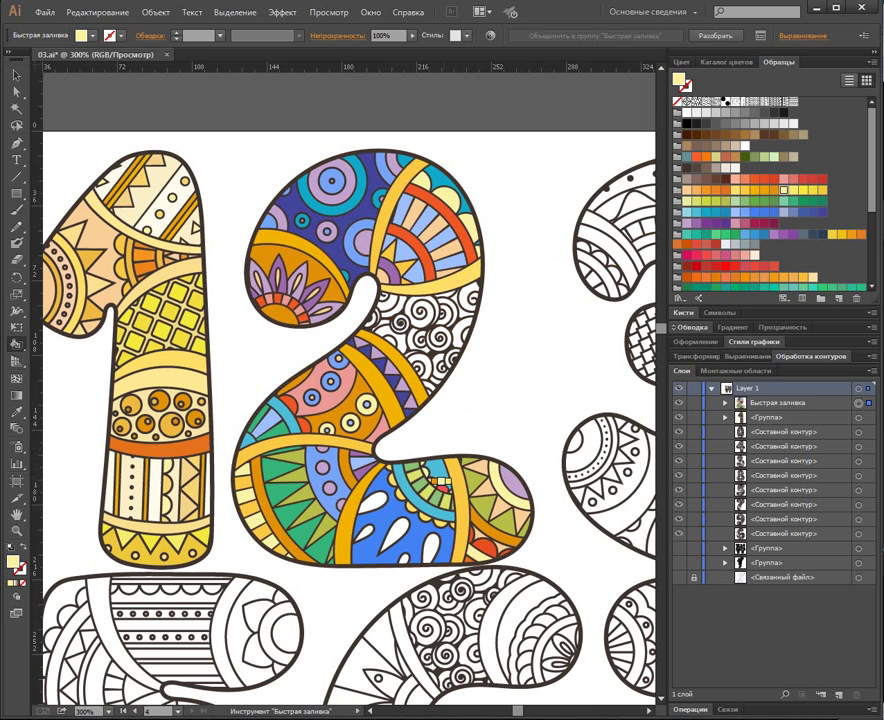
pyautogui.click(399, 532)
pyautogui.hotkey('ctrl', 'z')
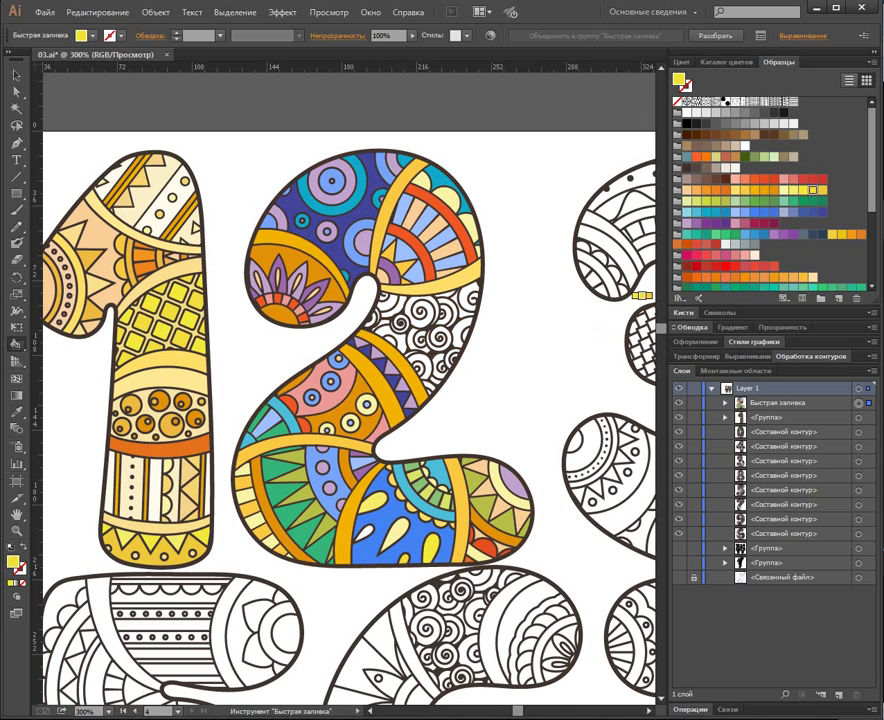
pyautogui.click(822, 190)
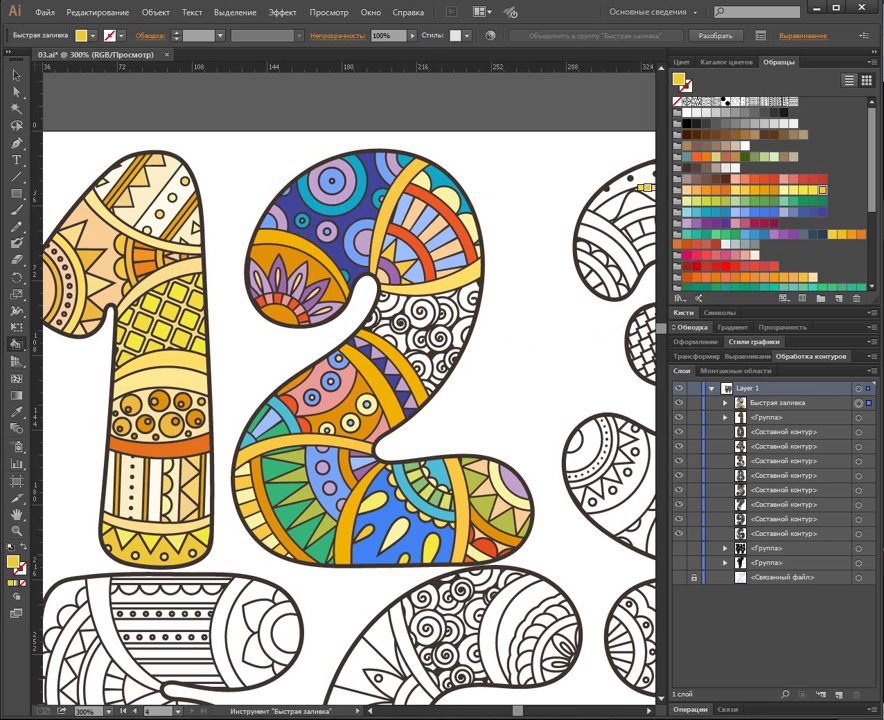
# Fill the large upper spiral in the digit 2's spiral section pink and the spiral below it dark rose.
pyautogui.click(735, 223)
pyautogui.click(424, 311)
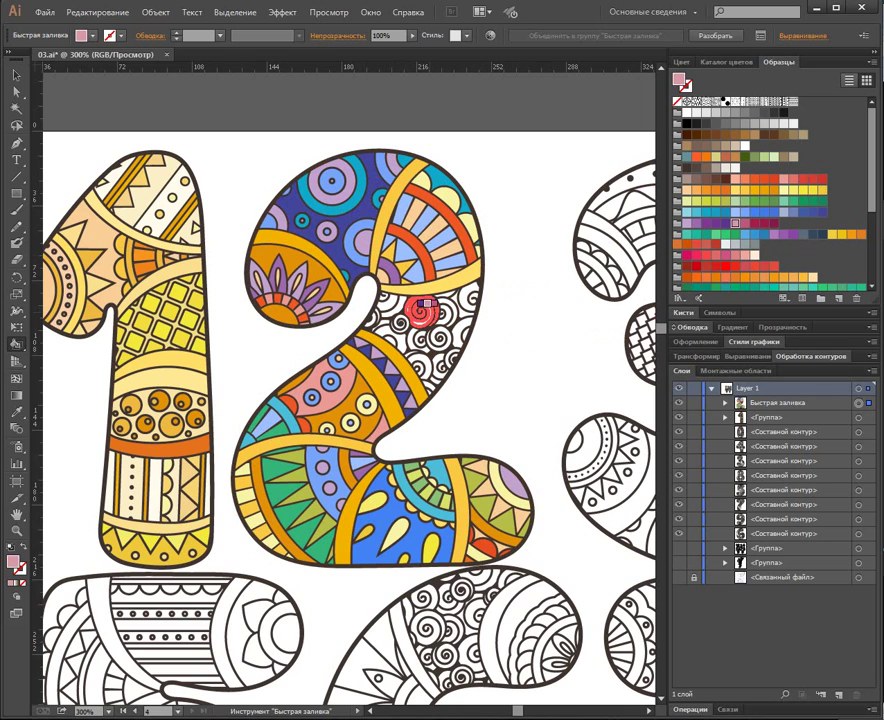
pyautogui.hotkey('ctrl', '+')
pyautogui.hotkey('ctrl', '+')
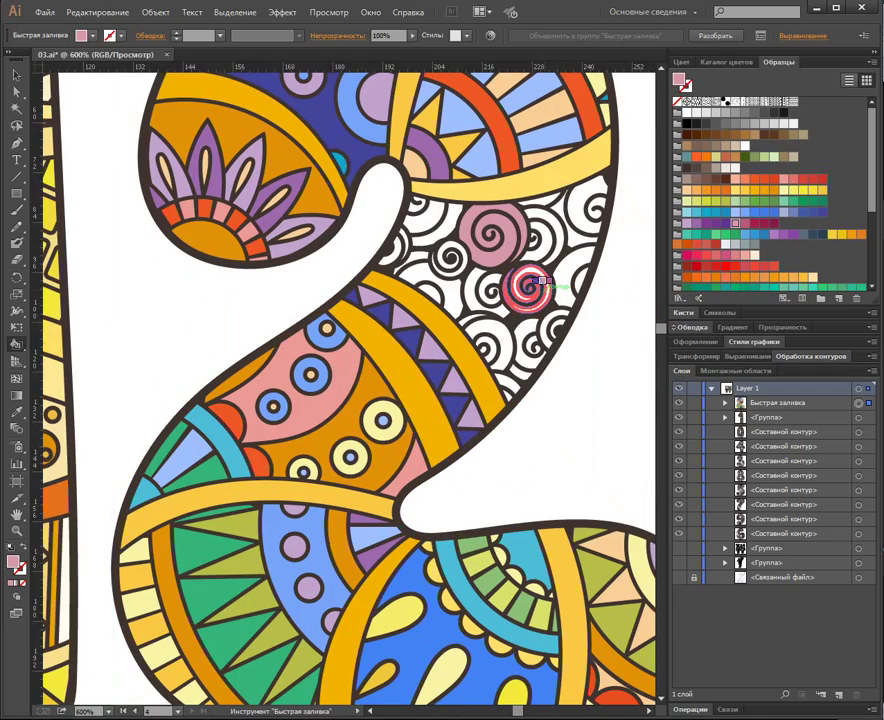
pyautogui.moveTo(582, 304); pyautogui.dragTo(490, 402)
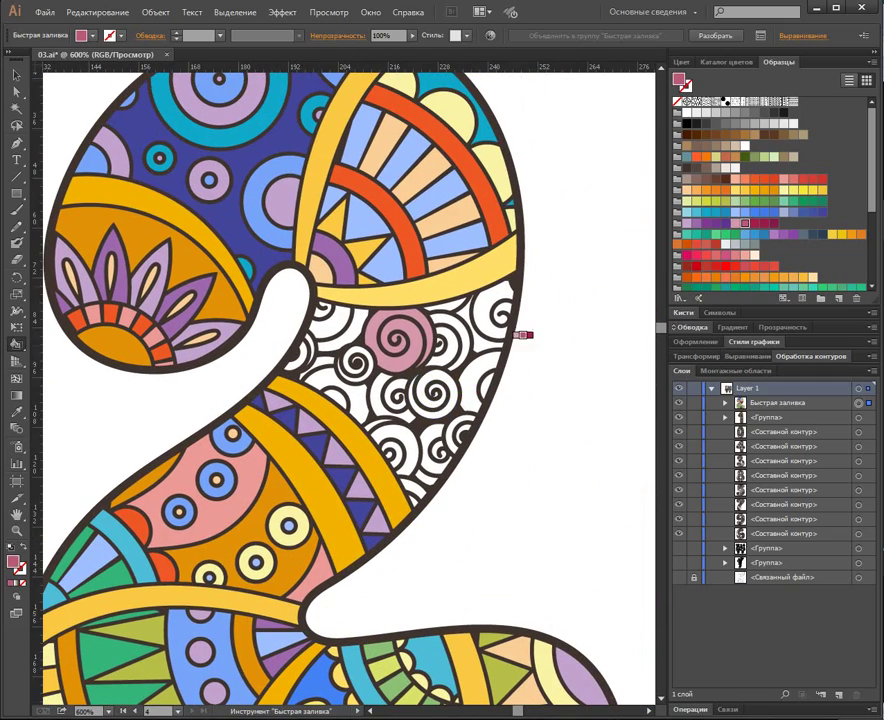
pyautogui.click(437, 396)
# Fill the overlapping spiral beside the diagonal bands purple and the upper spiral at the digit 2's outer edge lilac.
pyautogui.click(697, 223)
pyautogui.click(331, 386)
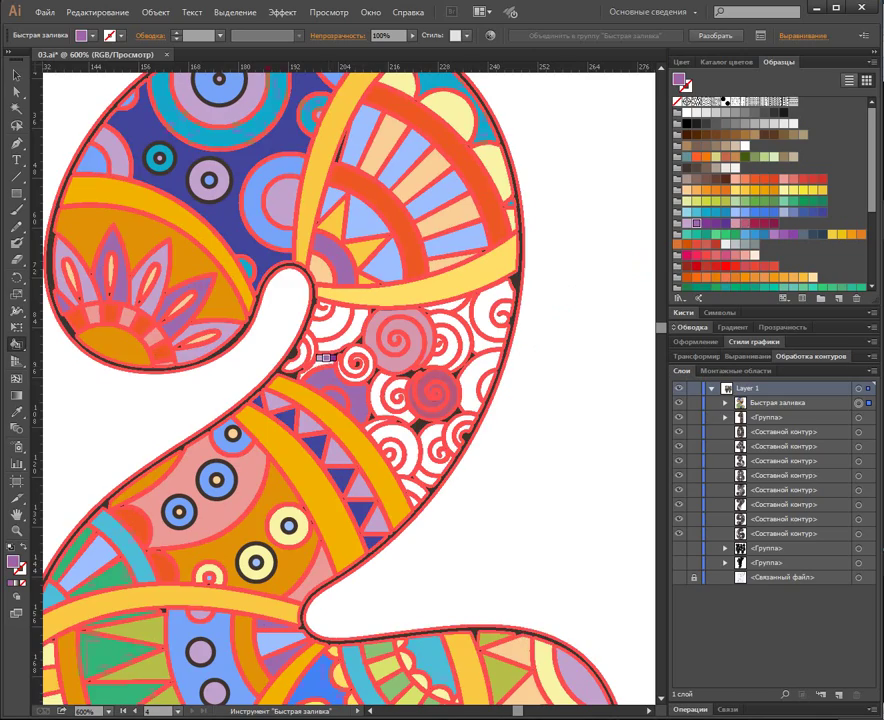
pyautogui.click(687, 223)
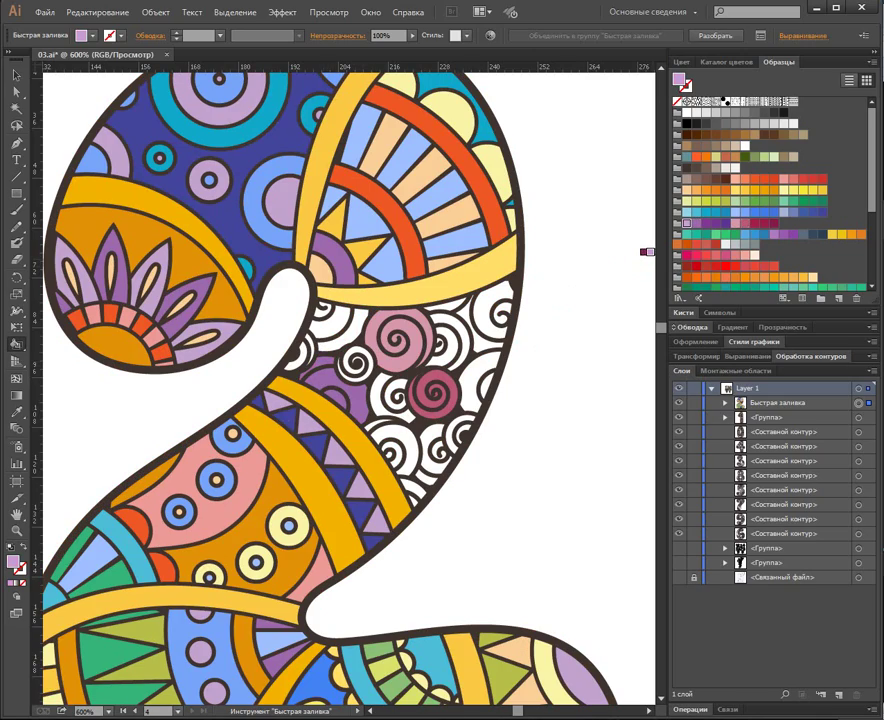
pyautogui.click(498, 314)
# Fill more spirals in the digit 2's spiral section light blue, pale cyan, turquoise and medium blue.
pyautogui.click(735, 212)
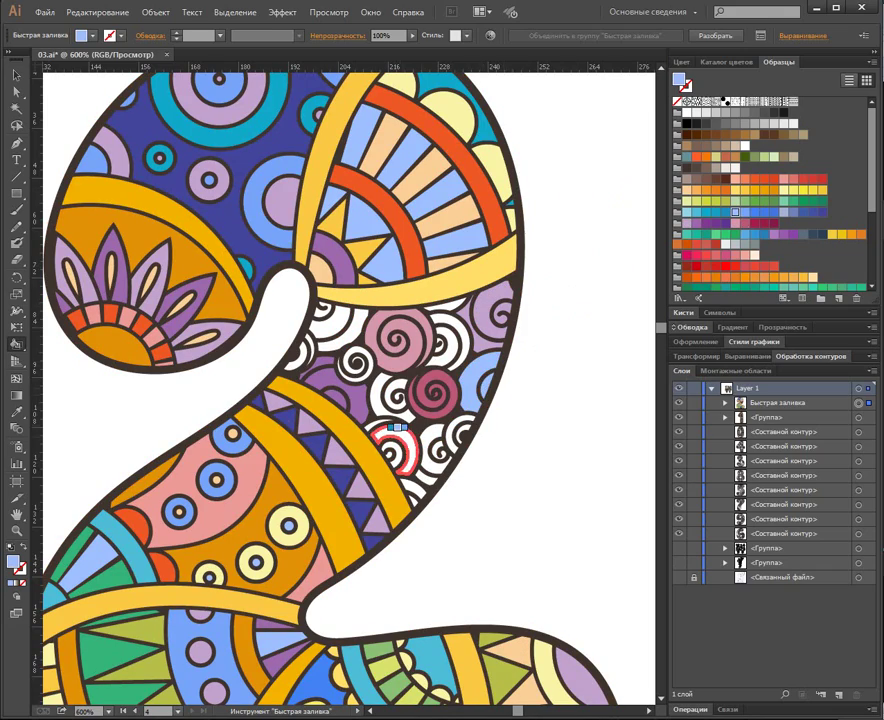
pyautogui.click(687, 212)
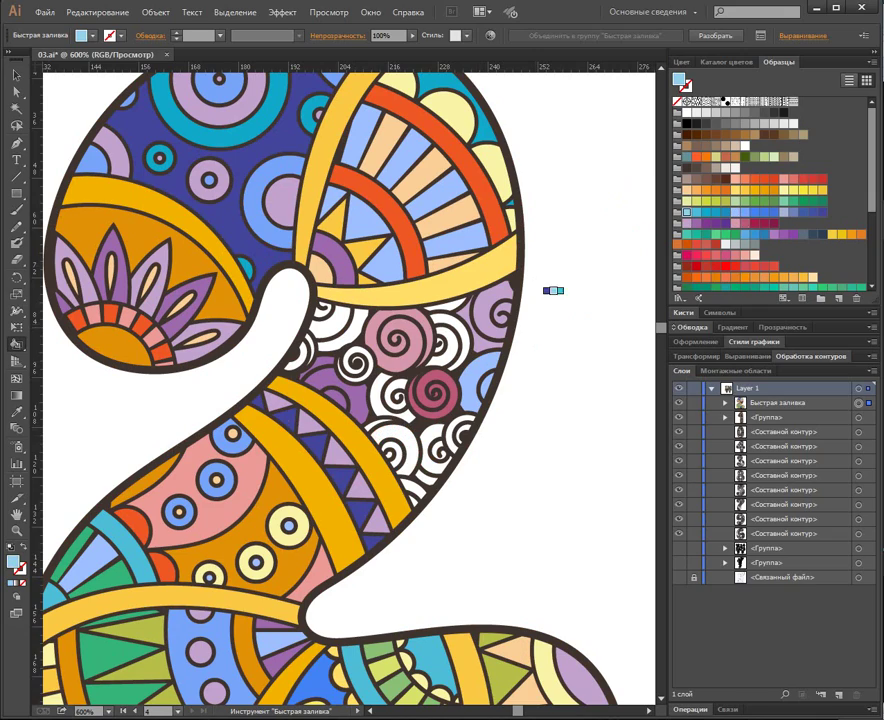
pyautogui.click(394, 441)
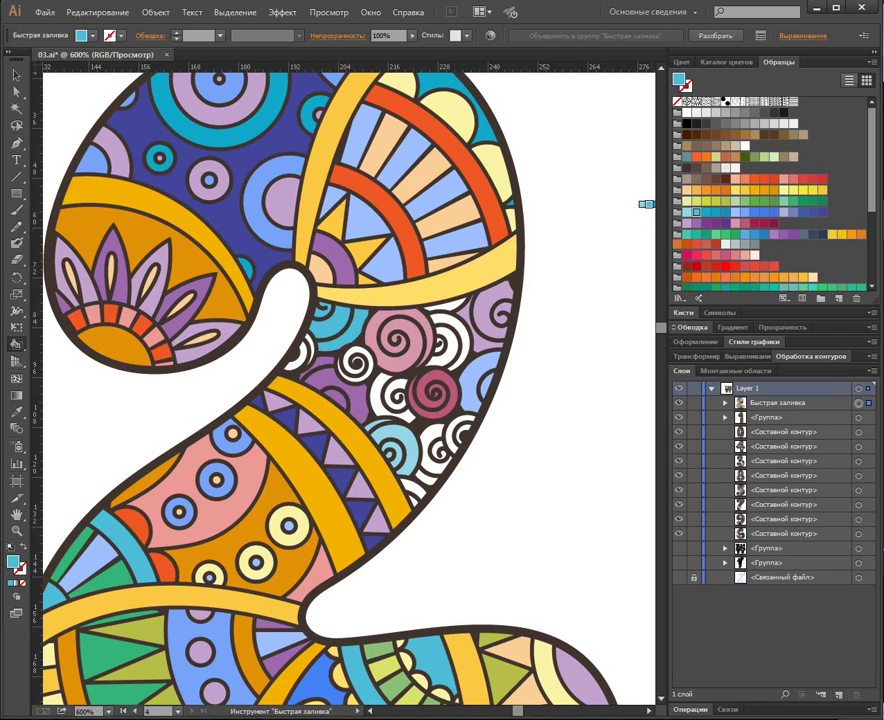
pyautogui.click(431, 340)
pyautogui.hotkey('ctrl', 'z')
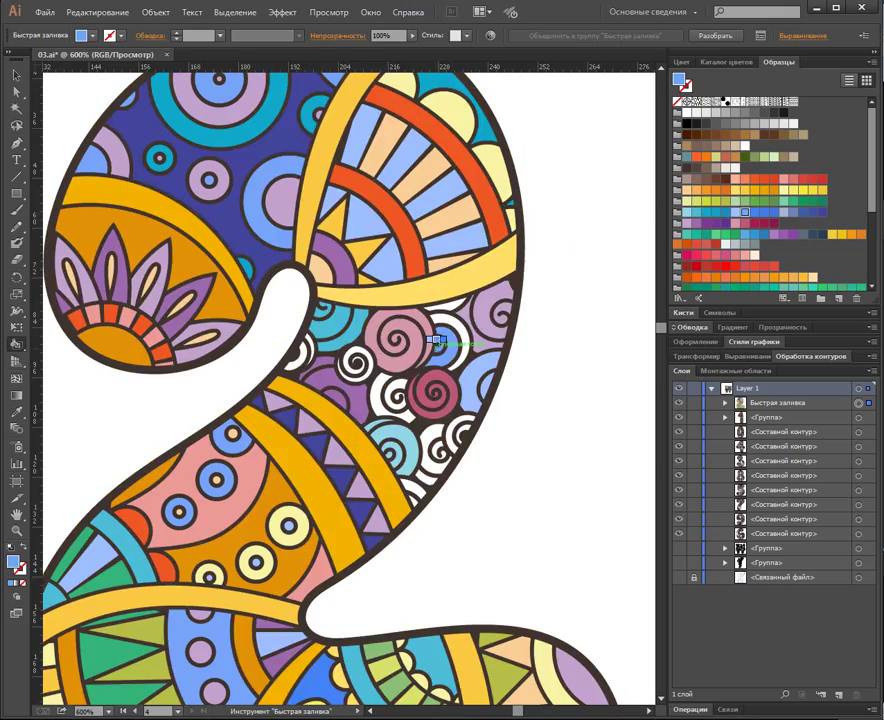
pyautogui.click(461, 338)
# Fill the small upper gap pale grey-blue and further white spirals slate blue, teal and bright blue.
pyautogui.click(784, 212)
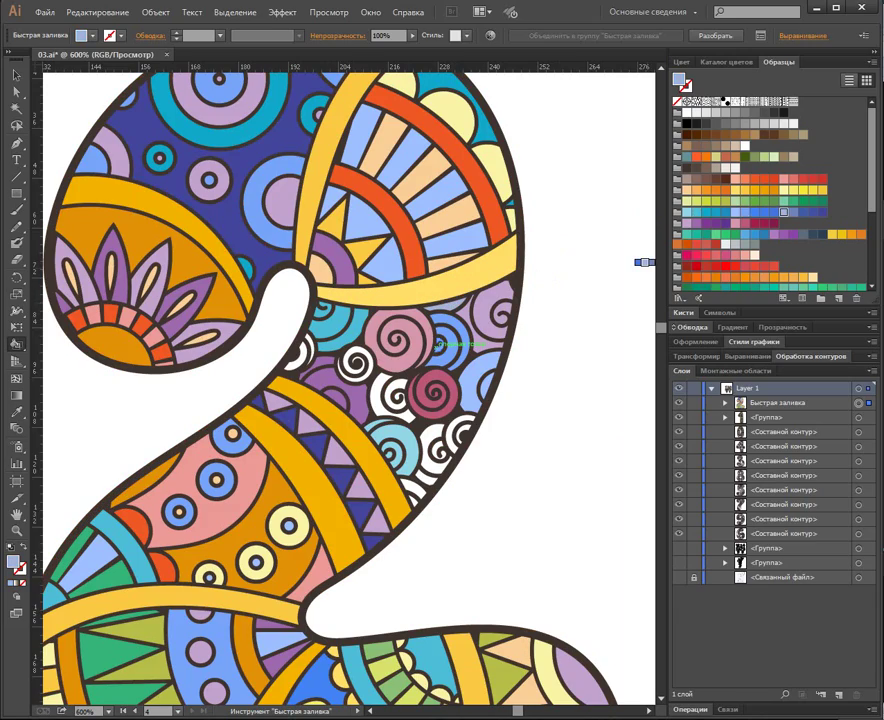
pyautogui.press('Right')
pyautogui.click(432, 436)
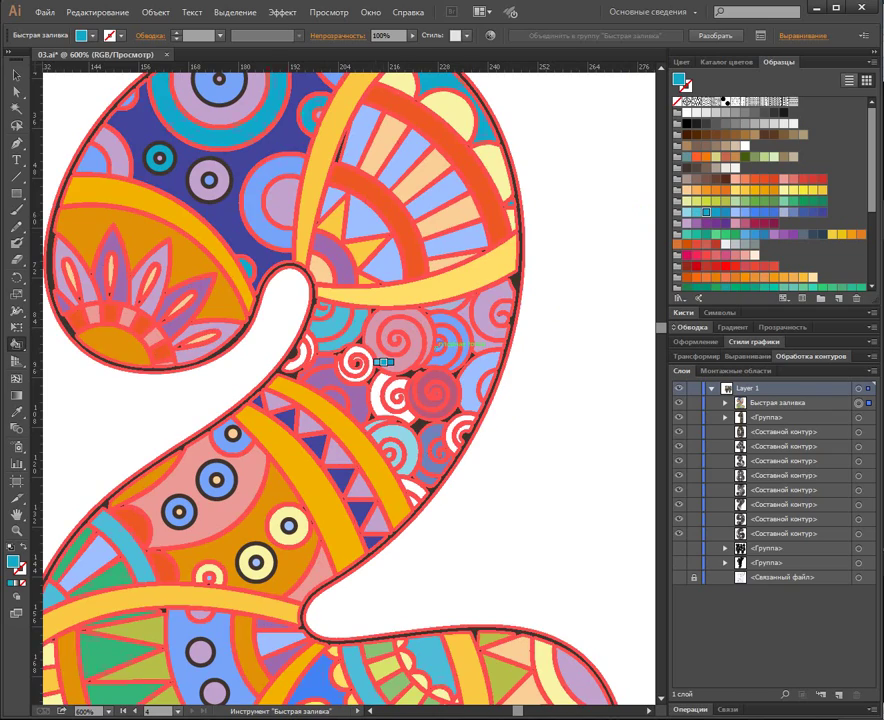
pyautogui.click(362, 369)
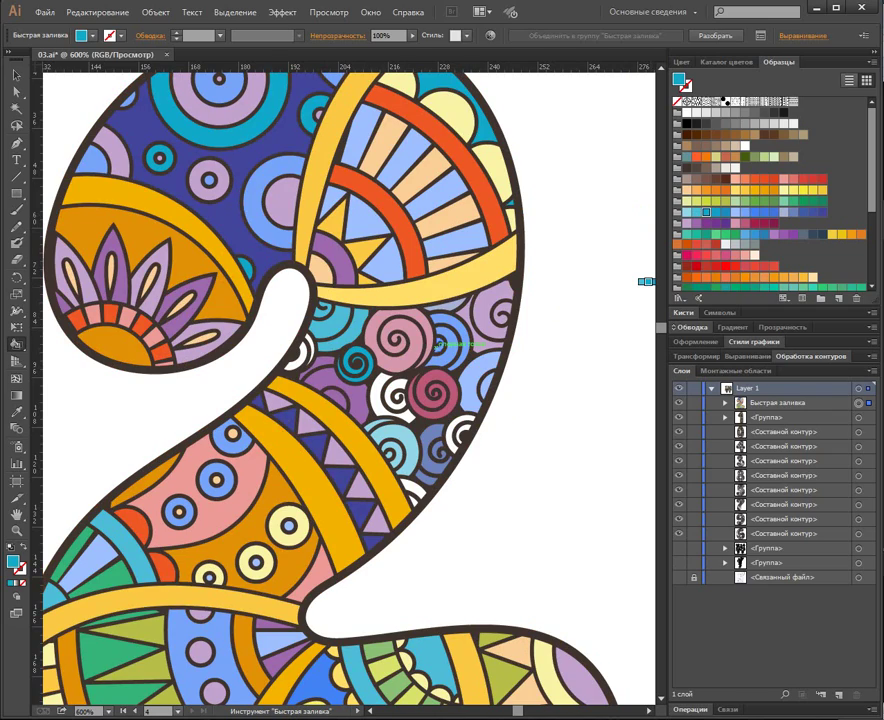
pyautogui.click(754, 212)
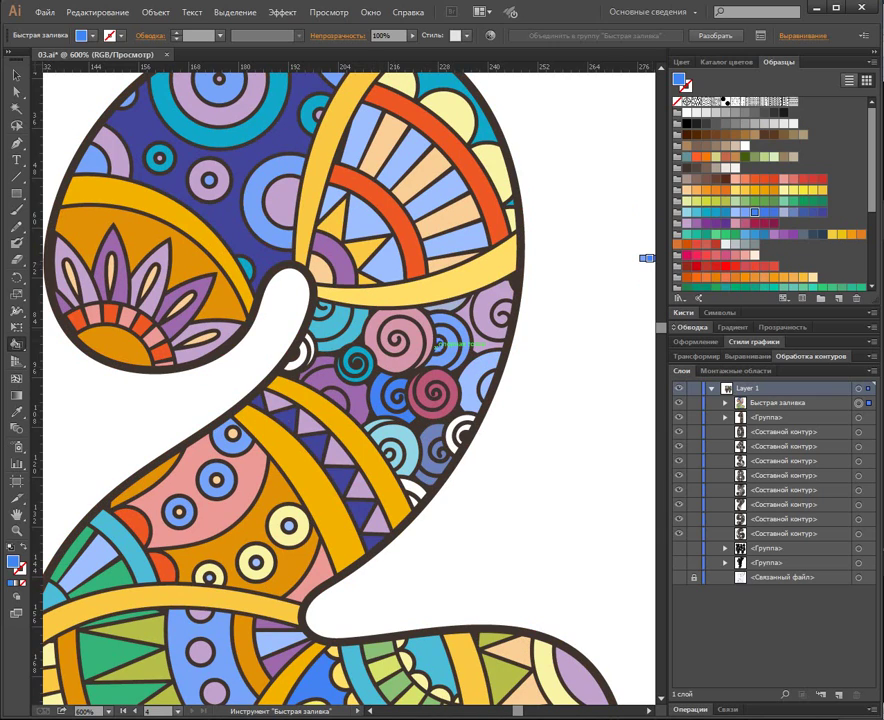
# Fill the white lower spiral at the digit 2's outer edge with a dark blue shade.
pyautogui.press('Right')
pyautogui.press('Right')
pyautogui.press('Right')
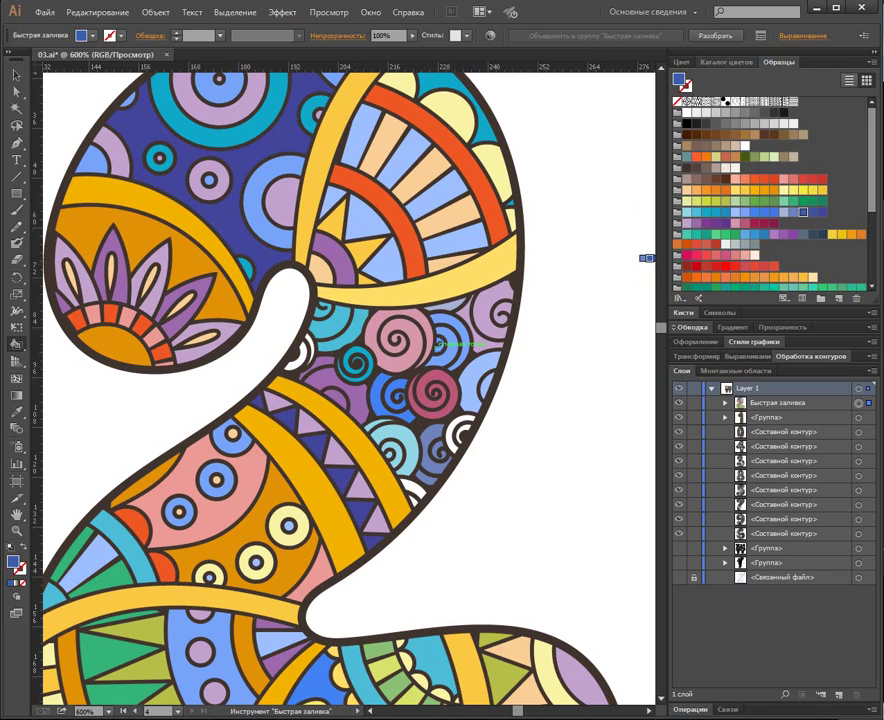
pyautogui.click(726, 62)
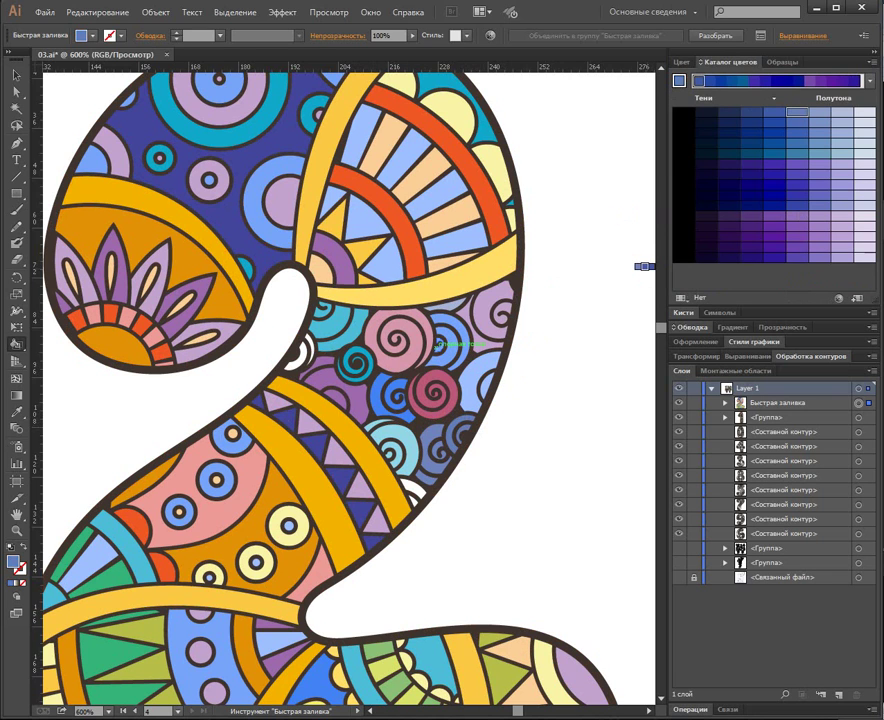
pyautogui.click(781, 62)
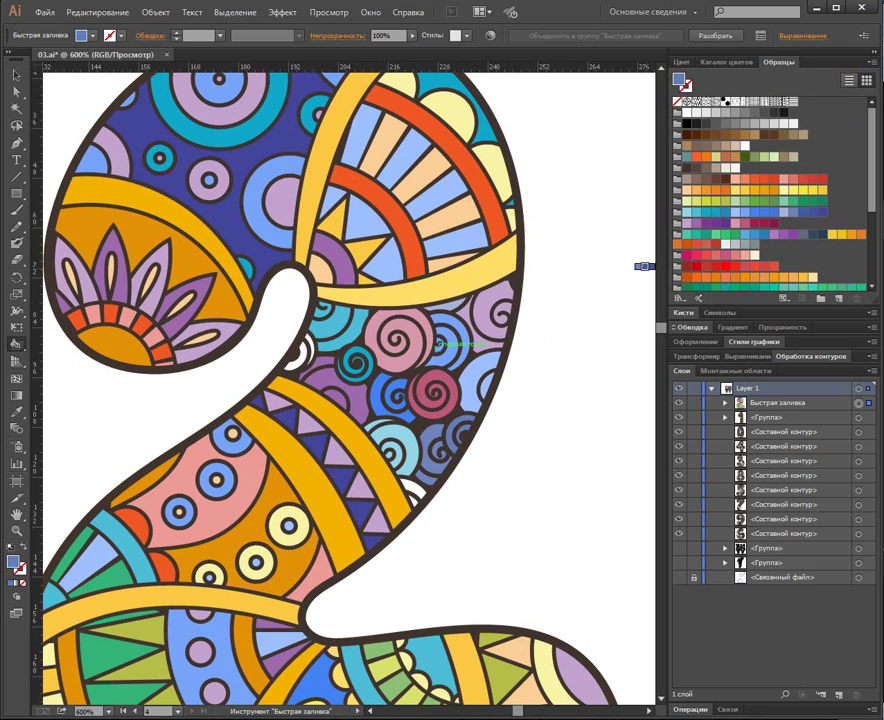
# Fill the remaining spiral at the inner edge deep rose and the lowest one pink, using shades from the color guide.
pyautogui.click(765, 223)
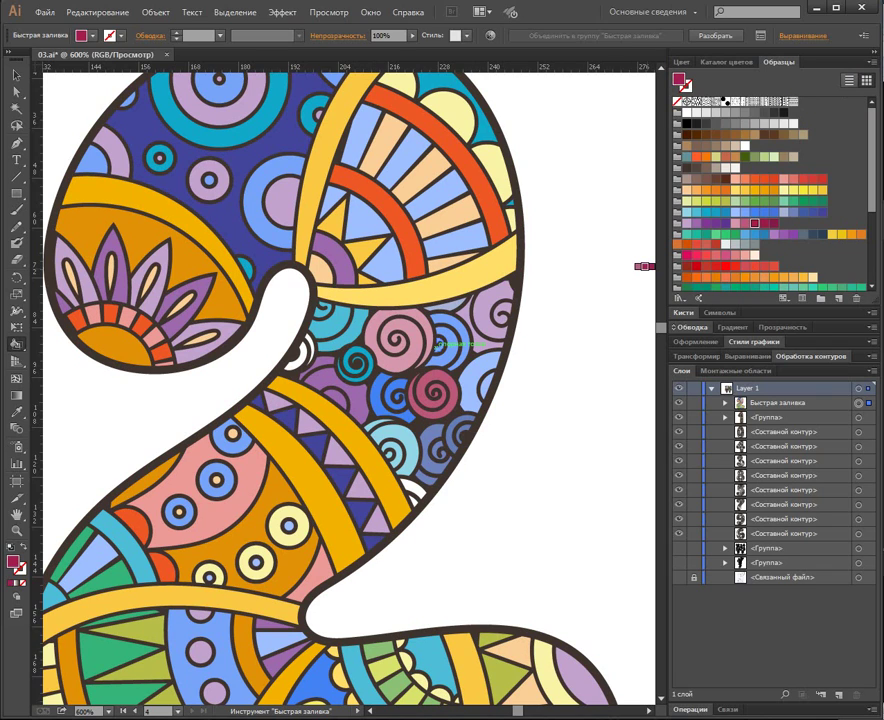
pyautogui.click(728, 62)
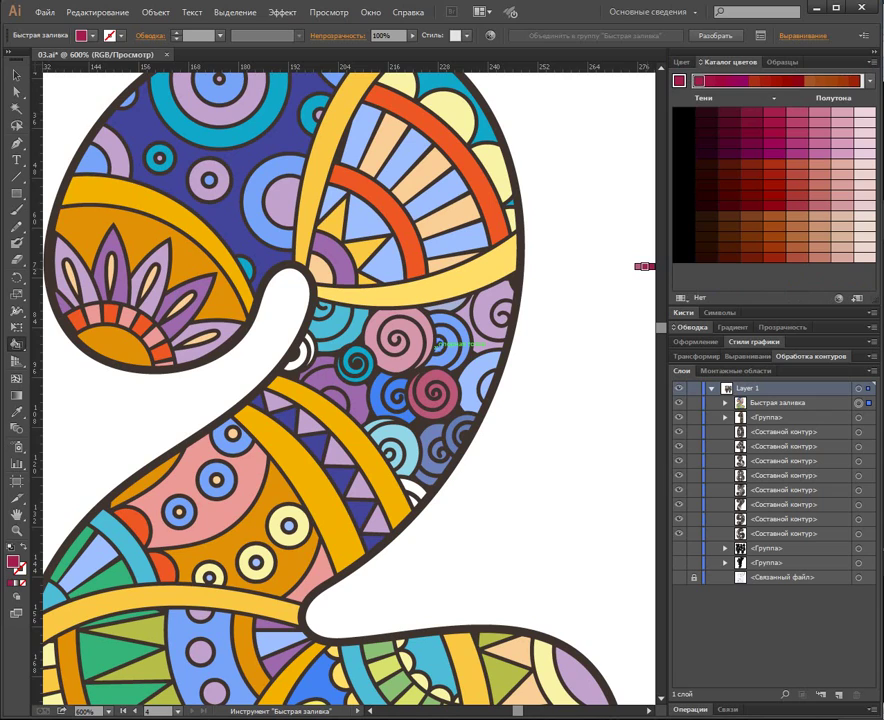
pyautogui.hotkey('alt', 'Tab')
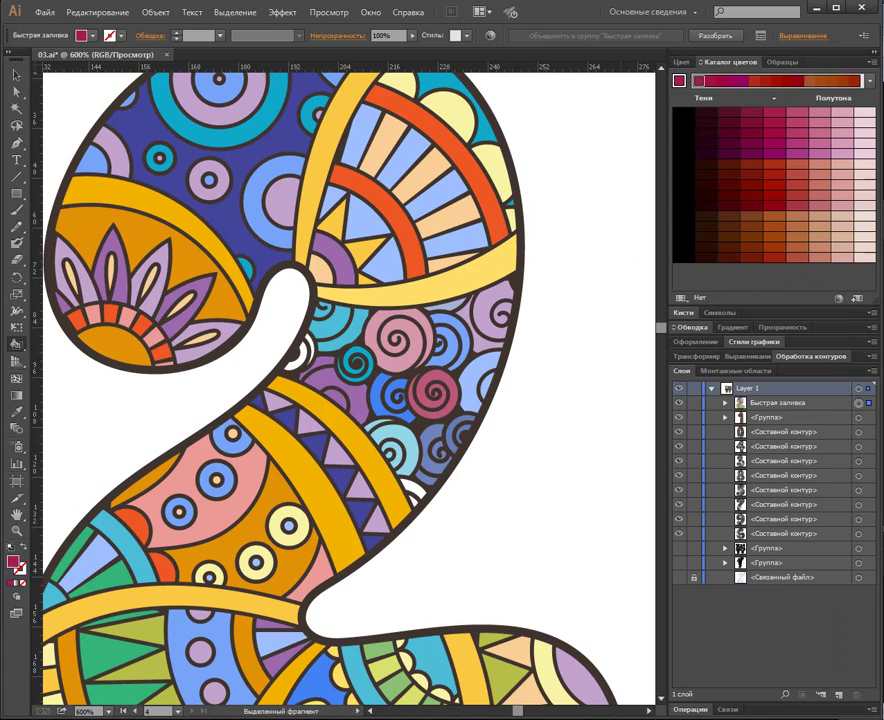
pyautogui.click(797, 112)
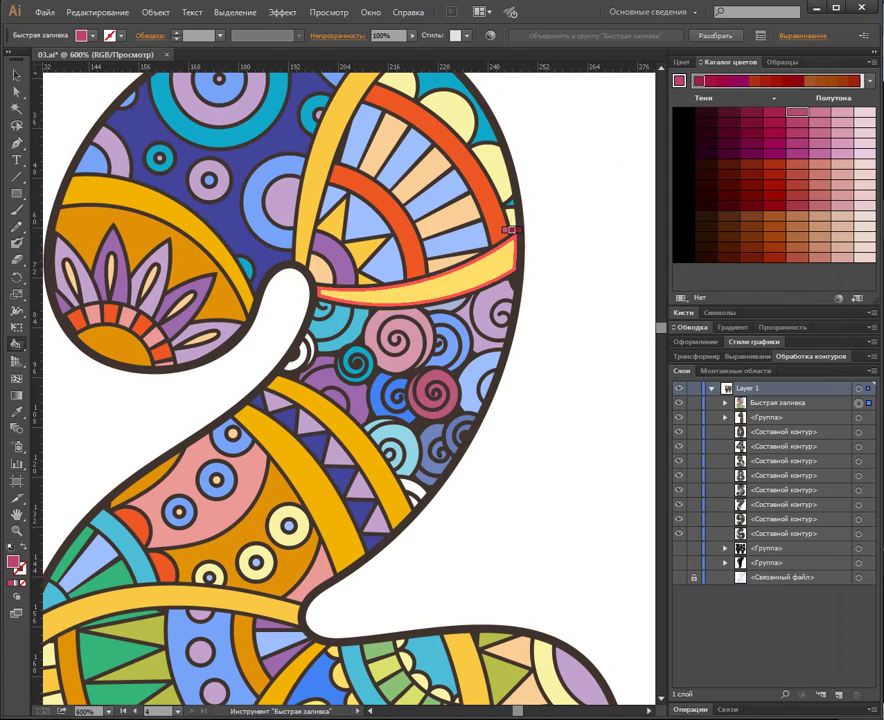
pyautogui.click(300, 354)
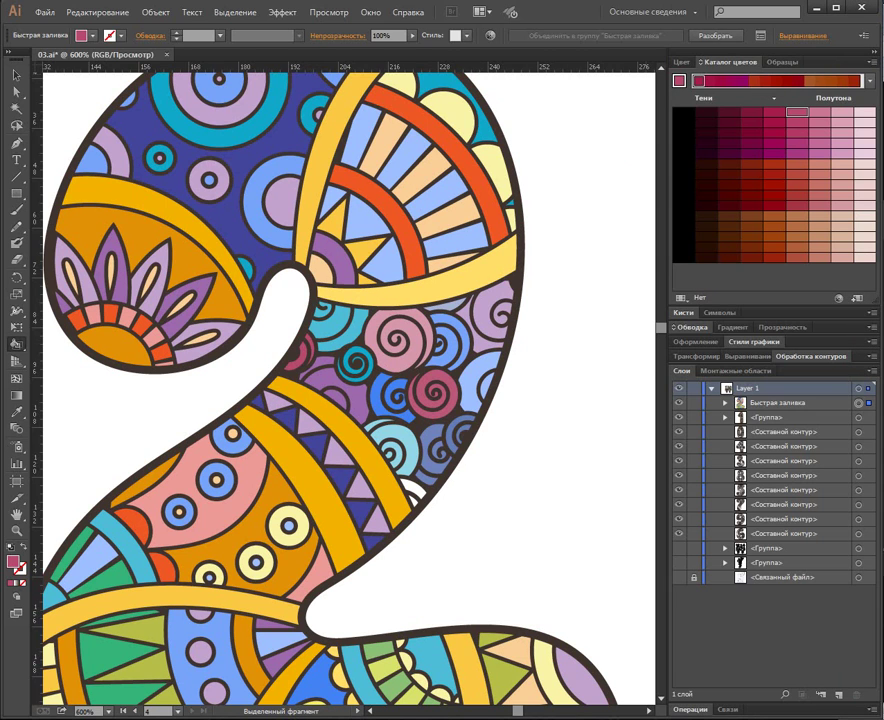
pyautogui.click(408, 493)
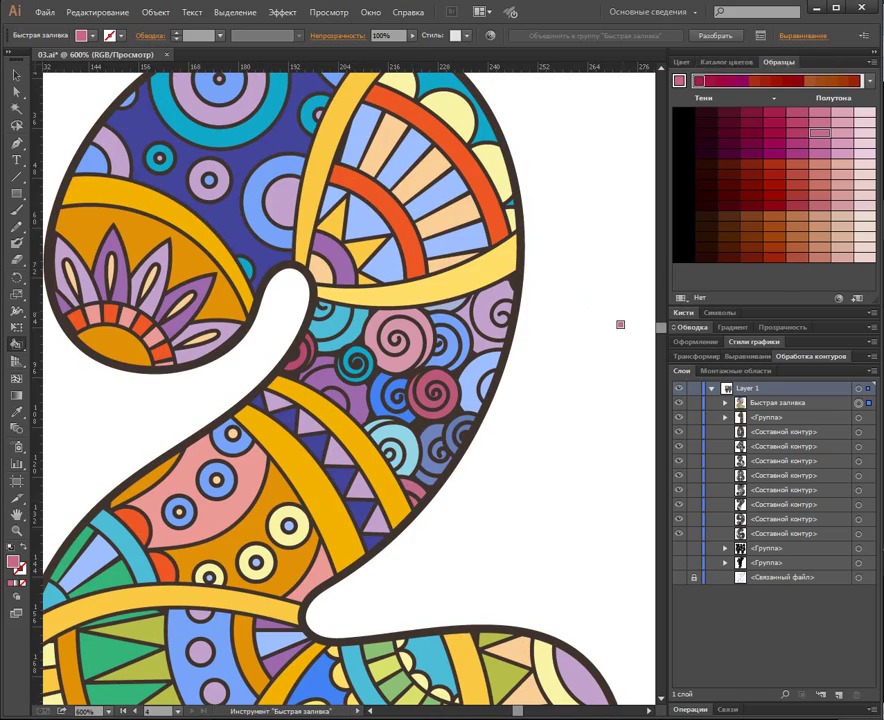
pyautogui.click(779, 62)
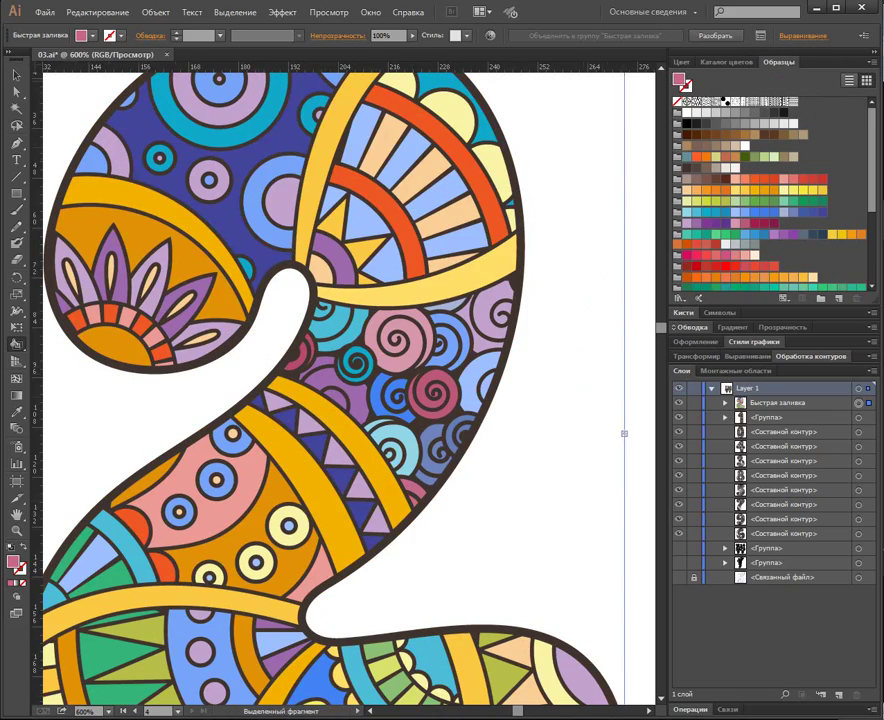
# Expand the digit 2's Live Paint object and ungroup the result into separate groups of ordinary paths.
pyautogui.hotkey('ctrl', '-')
pyautogui.hotkey('ctrl', '-')
pyautogui.hotkey('ctrl', '-')
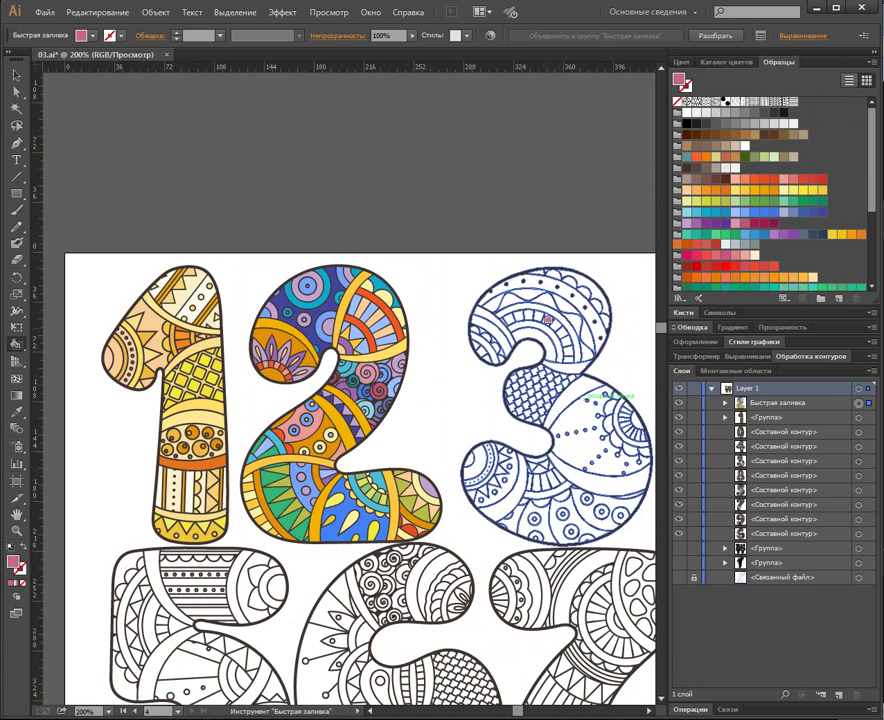
pyautogui.press('v')
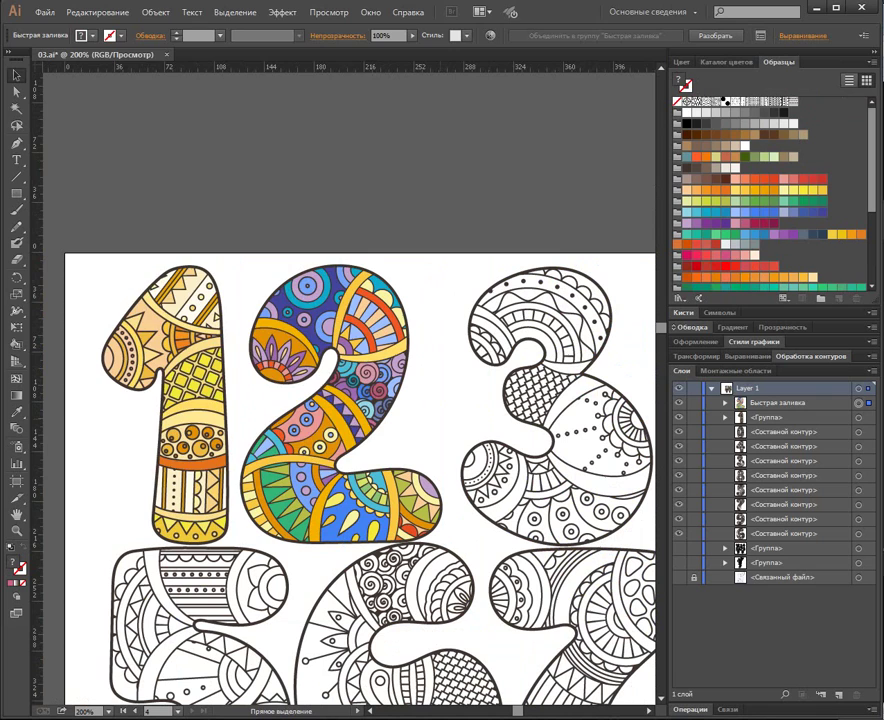
pyautogui.click(155, 12)
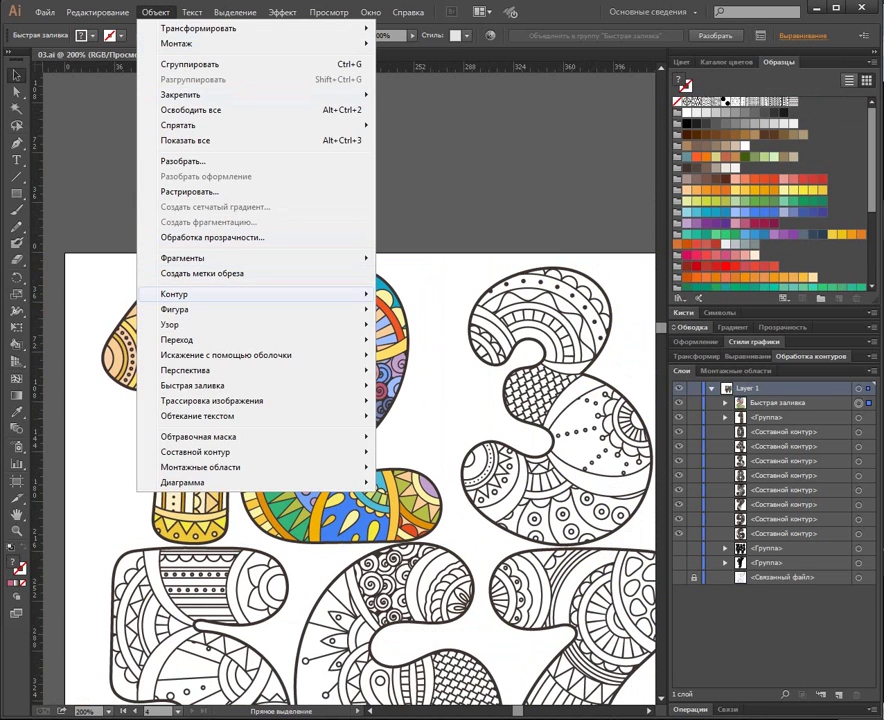
pyautogui.click(183, 160)
pyautogui.press('Return')
pyautogui.click(543, 394)
pyautogui.hotkey('ctrl', 'alt', 'x')
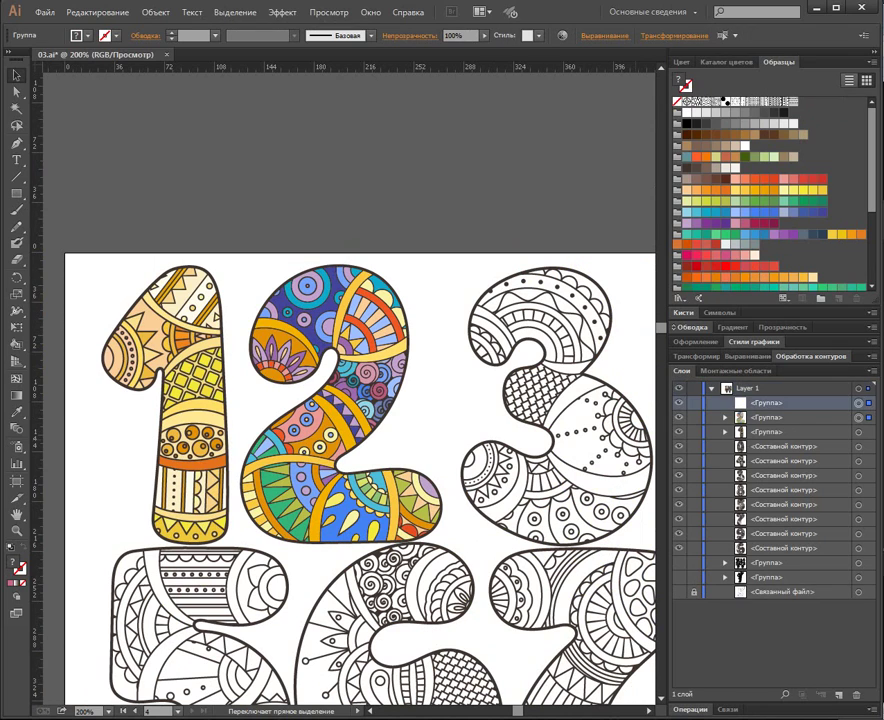
# Isolate the digit 2's fill group and combine the same-colored paths of its first two colors into compound paths.
pyautogui.doubleClick(400, 345)
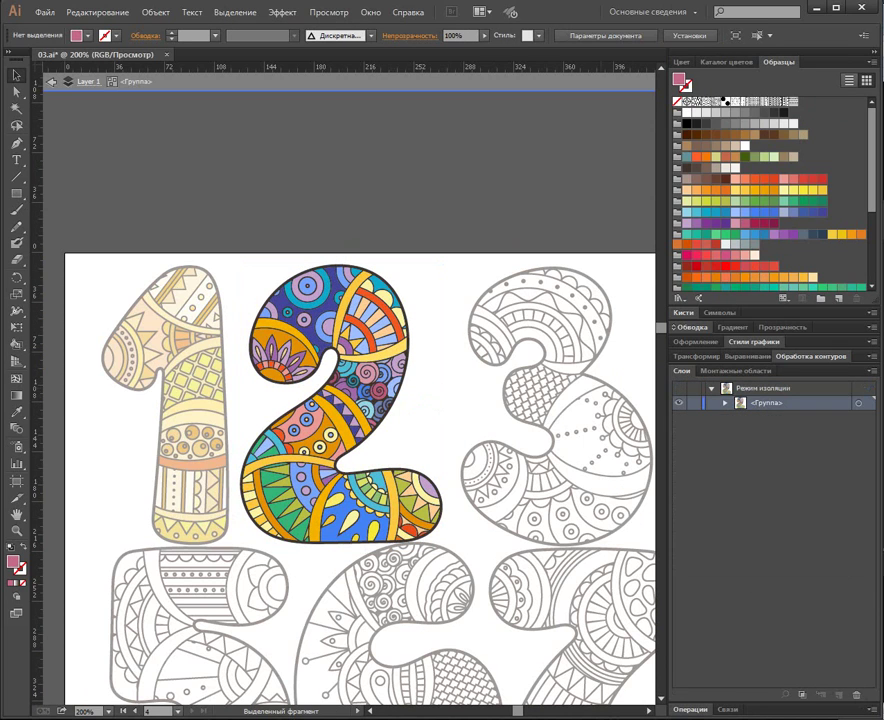
pyautogui.click(725, 403)
pyautogui.click(850, 418)
pyautogui.hotkey('ctrl', '6')
pyautogui.hotkey('ctrl', '8')
pyautogui.click(850, 432)
pyautogui.hotkey('ctrl', '6')
pyautogui.hotkey('ctrl', '8')
# Combine all golden yellow, all purple and all light peach paths of the digit 2 into one compound path per color.
pyautogui.click(850, 447)
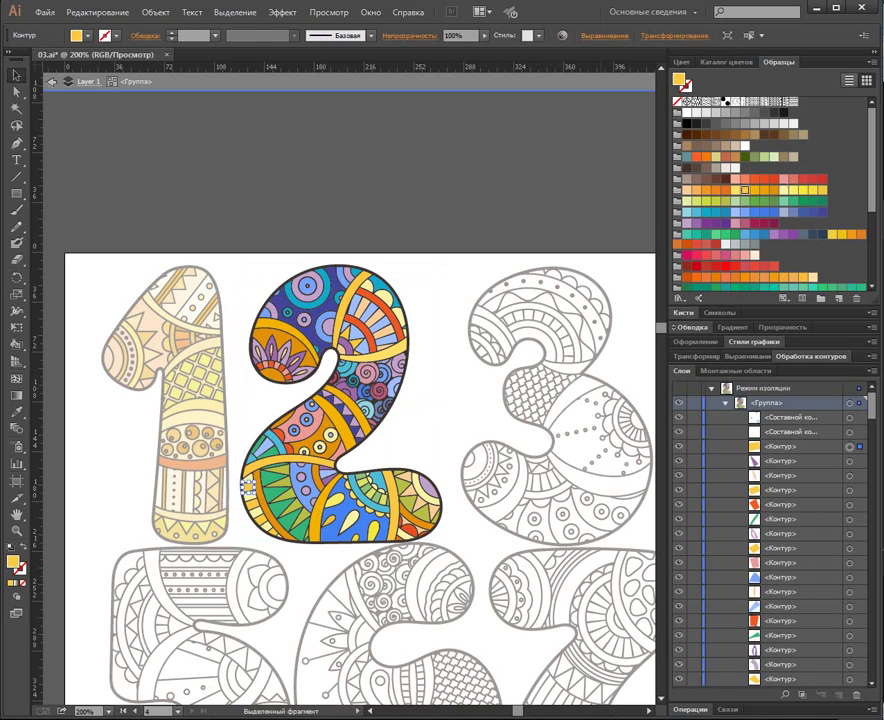
pyautogui.hotkey('ctrl', '6')
pyautogui.hotkey('ctrl', '8')
pyautogui.click(850, 461)
pyautogui.hotkey('ctrl', '6')
pyautogui.hotkey('ctrl', '8')
pyautogui.click(850, 476)
pyautogui.hotkey('ctrl', '6')
pyautogui.hotkey('ctrl', '8')
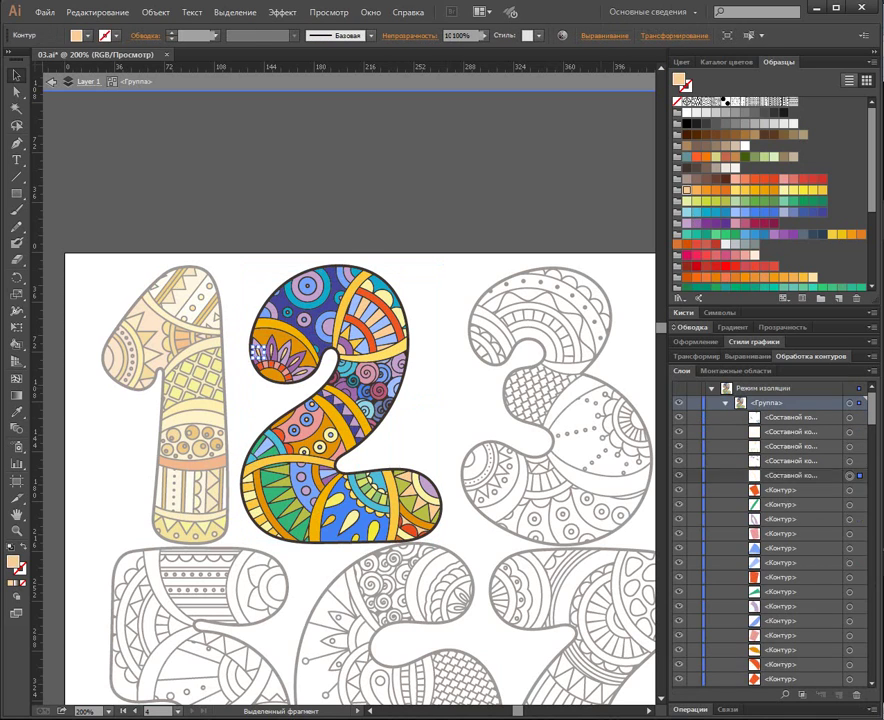
# Combine all orange-red paths and all medium green paths of the digit 2 into one compound path per color.
pyautogui.click(850, 490)
pyautogui.hotkey('ctrl', '6')
pyautogui.hotkey('ctrl', '8')
pyautogui.click(850, 505)
pyautogui.hotkey('ctrl', '6')
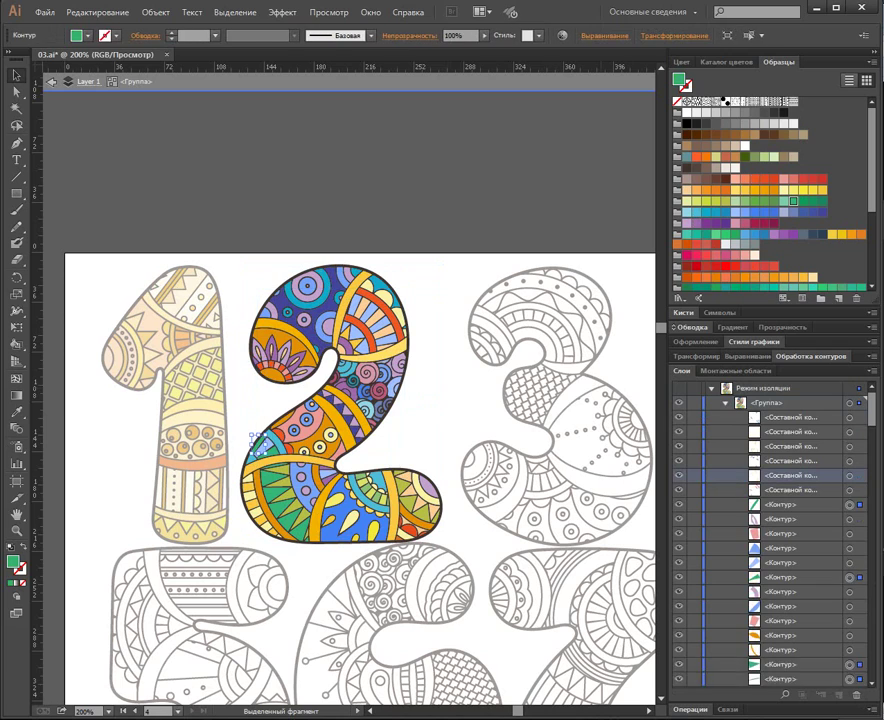
pyautogui.hotkey('ctrl', '8')
# Merge the digit 2's light purple, salmon pink and medium blue paths into a separate compound path for each color.
pyautogui.click(850, 519)
pyautogui.click(257, 345)
pyautogui.click(850, 534)
pyautogui.hotkey('ctrl', '6')
pyautogui.hotkey('ctrl', '8')
pyautogui.click(850, 548)
pyautogui.hotkey('ctrl', '6')
pyautogui.hotkey('ctrl', '8')
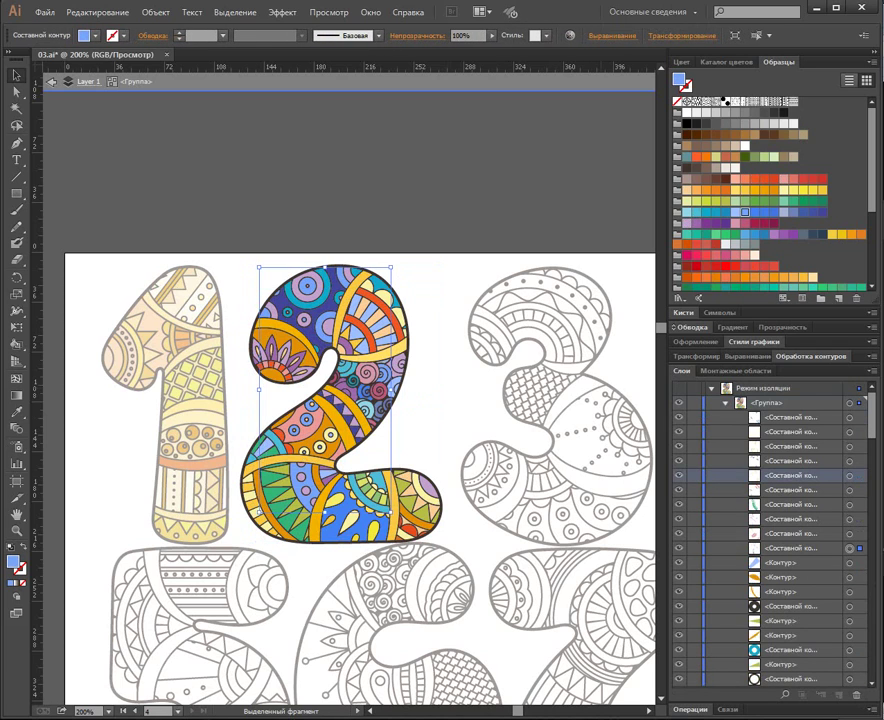
# Turn the digit 2's light blue paths and its dark amber paths into one compound path per color.
pyautogui.click(850, 563)
pyautogui.hotkey('ctrl', '6')
pyautogui.hotkey('ctrl', '8')
pyautogui.click(850, 577)
pyautogui.hotkey('ctrl', '6')
pyautogui.hotkey('ctrl', '8')
# Bring the digit 2's dark brown outline to the front of the isolated group.
pyautogui.click(850, 592)
pyautogui.click(257, 347)
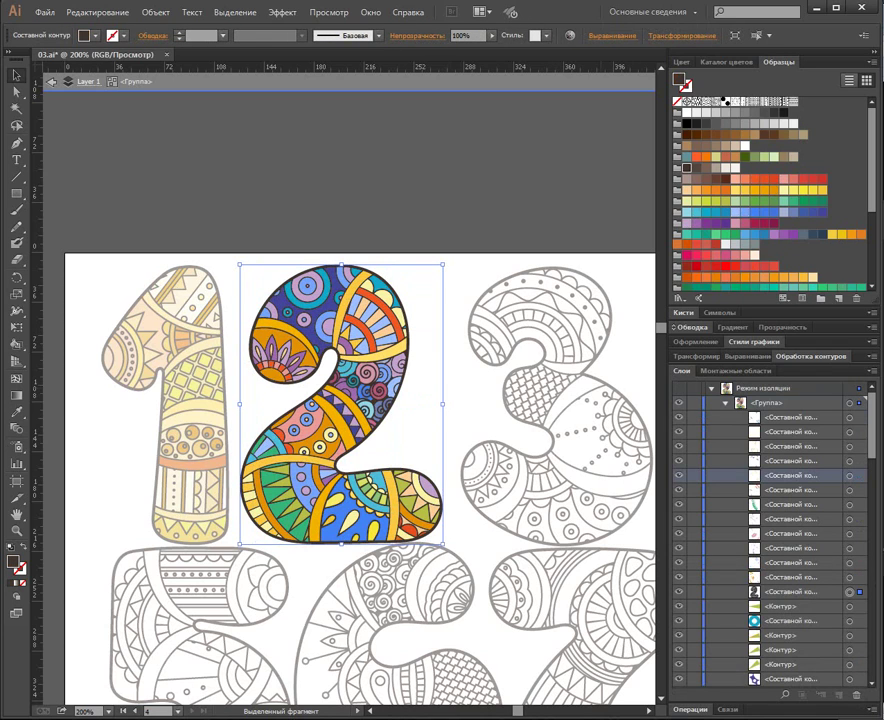
pyautogui.hotkey('ctrl', 'shift', ']')
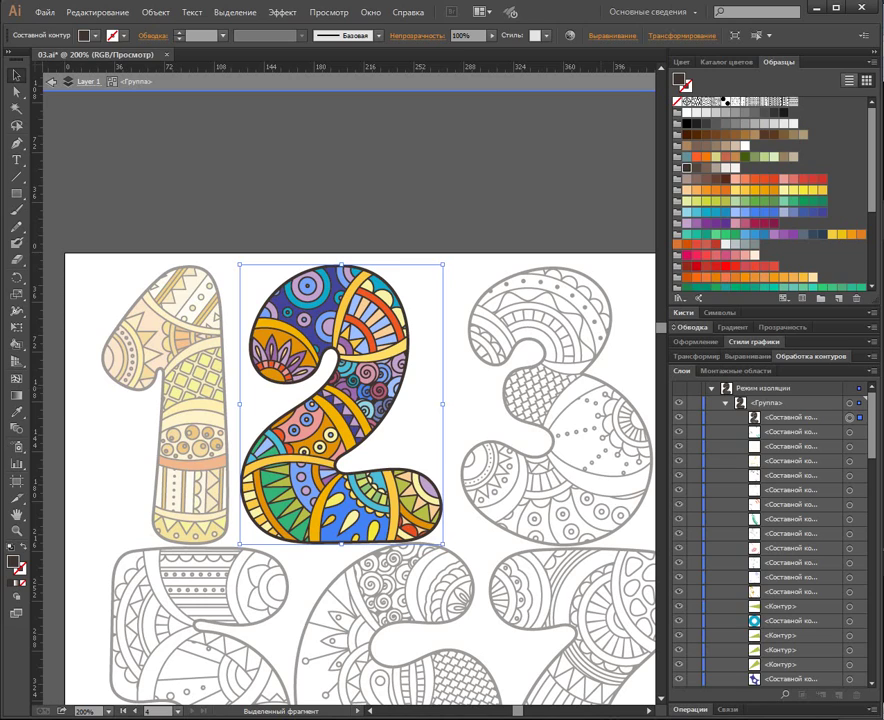
# Combine the digit 2's olive green paths and its teal paths into one compound path per color.
pyautogui.click(850, 592)
pyautogui.click(850, 606)
pyautogui.hotkey('ctrl', '6')
pyautogui.hotkey('ctrl', '8')
pyautogui.click(850, 621)
pyautogui.hotkey('ctrl', '6')
pyautogui.hotkey('ctrl', '8')
# Merge all dark blue paths of the digit 2 into one compound path and check the golden yellow one.
pyautogui.click(850, 635)
pyautogui.hotkey('ctrl', '6')
pyautogui.hotkey('ctrl', '8')
pyautogui.click(850, 650)
pyautogui.click(328, 518)
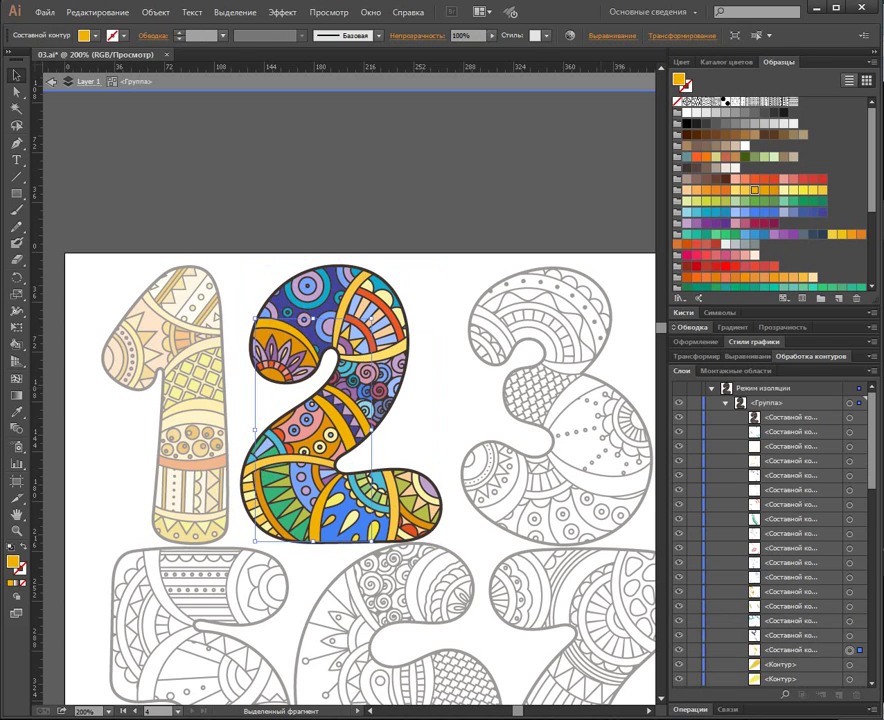
# Combine the digit 2's light yellow, light golden and bright blue paths into one compound path per color.
pyautogui.click(850, 679)
pyautogui.hotkey('ctrl', '6')
pyautogui.hotkey('ctrl', '8')
pyautogui.scroll(-5, 850, 679)
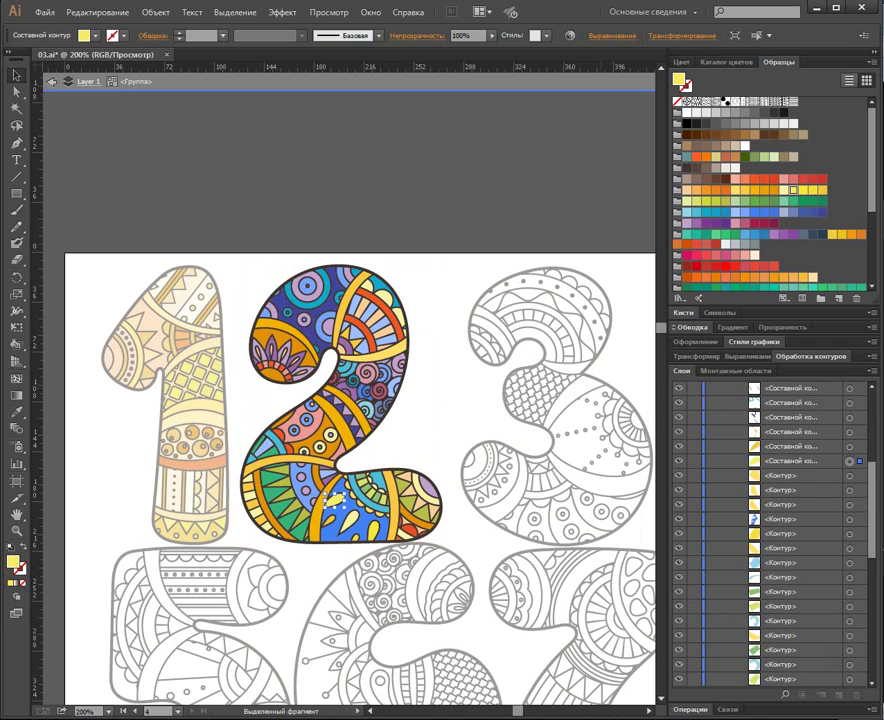
pyautogui.click(850, 476)
pyautogui.hotkey('ctrl', '6')
pyautogui.hotkey('ctrl', '8')
pyautogui.click(850, 490)
pyautogui.hotkey('ctrl', '6')
pyautogui.hotkey('ctrl', '8')
# Merge the digit 2's deeper yellow, pale blue and muted green paths into a separate compound path for each color.
pyautogui.click(850, 505)
pyautogui.hotkey('ctrl', '6')
pyautogui.hotkey('ctrl', '8')
pyautogui.click(850, 519)
pyautogui.hotkey('ctrl', '6')
pyautogui.hotkey('ctrl', '8')
pyautogui.click(850, 534)
pyautogui.hotkey('ctrl', '6')
pyautogui.click(360, 476)
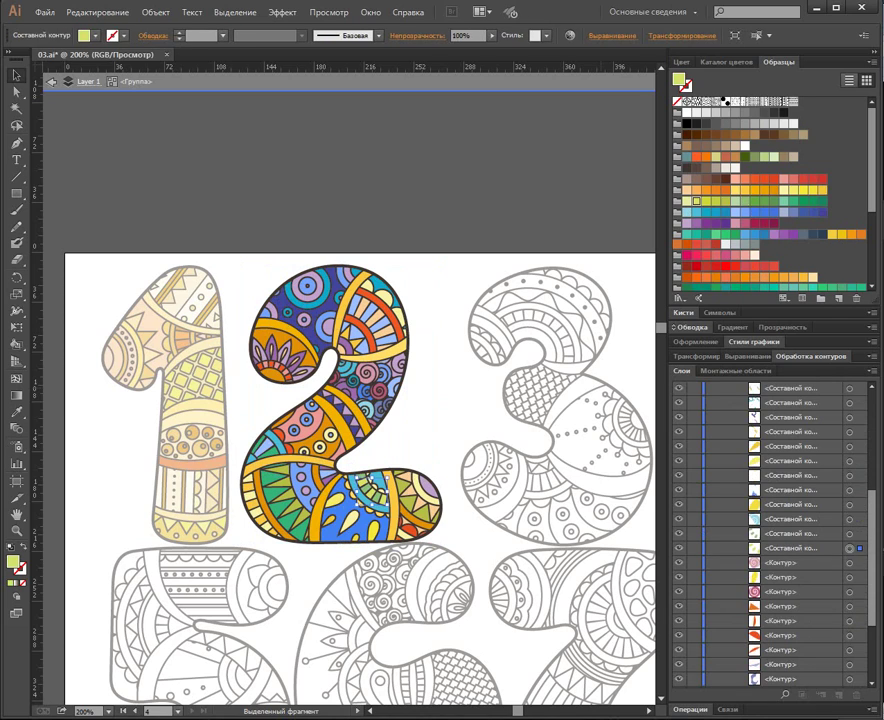
# Turn the digit 2's bright yellow drop and its crimson spiral paths into compound paths, one per color.
pyautogui.click(353, 379)
pyautogui.click(850, 577)
pyautogui.hotkey('ctrl', '6')
pyautogui.hotkey('ctrl', '8')
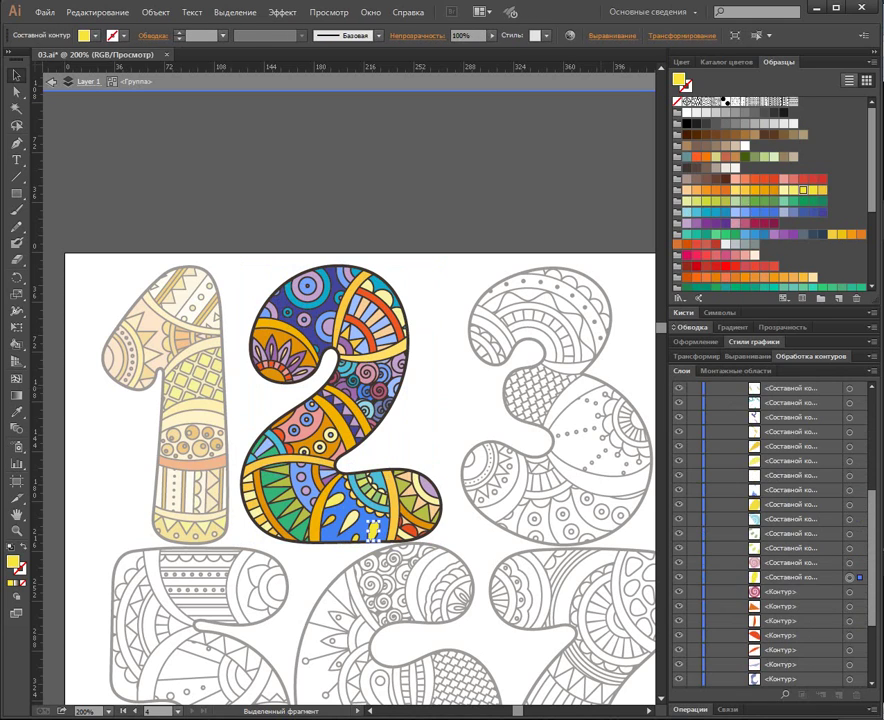
pyautogui.click(850, 592)
pyautogui.hotkey('ctrl', '6')
pyautogui.hotkey('ctrl', '8')
# Combine the digit 2's orange, red and grayish blue paths into one compound path per color.
pyautogui.click(850, 606)
pyautogui.hotkey('ctrl', '6')
pyautogui.hotkey('ctrl', '8')
pyautogui.click(850, 621)
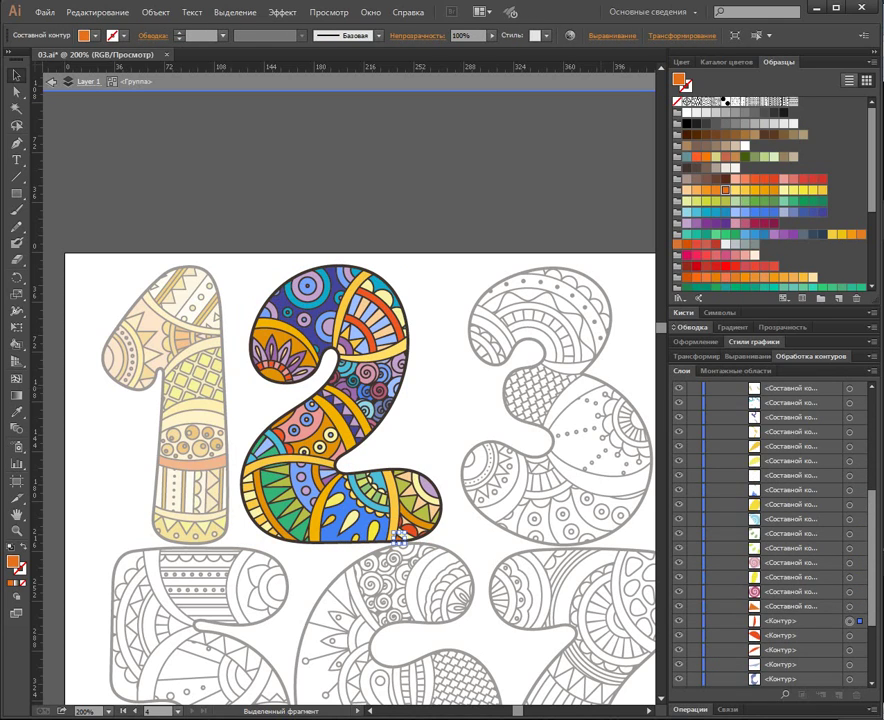
pyautogui.hotkey('ctrl', '6')
pyautogui.hotkey('ctrl', '8')
pyautogui.click(850, 635)
pyautogui.hotkey('ctrl', '6')
pyautogui.hotkey('ctrl', '8')
pyautogui.click(850, 650)
pyautogui.hotkey('ctrl', '6')
pyautogui.hotkey('ctrl', '8')
# Merge the digit 2's last slate blue, deep rose and pink paths into one compound path per color.
pyautogui.scroll(-3, 850, 650)
pyautogui.click(850, 607)
pyautogui.hotkey('ctrl', '6')
pyautogui.hotkey('ctrl', '8')
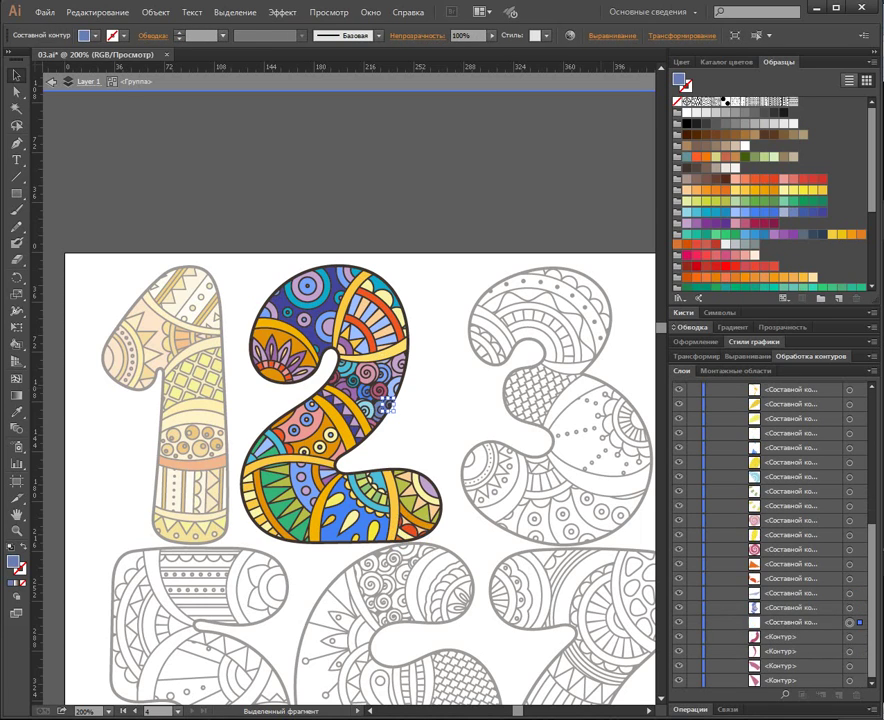
pyautogui.click(850, 637)
pyautogui.hotkey('ctrl', '6')
pyautogui.hotkey('ctrl', '8')
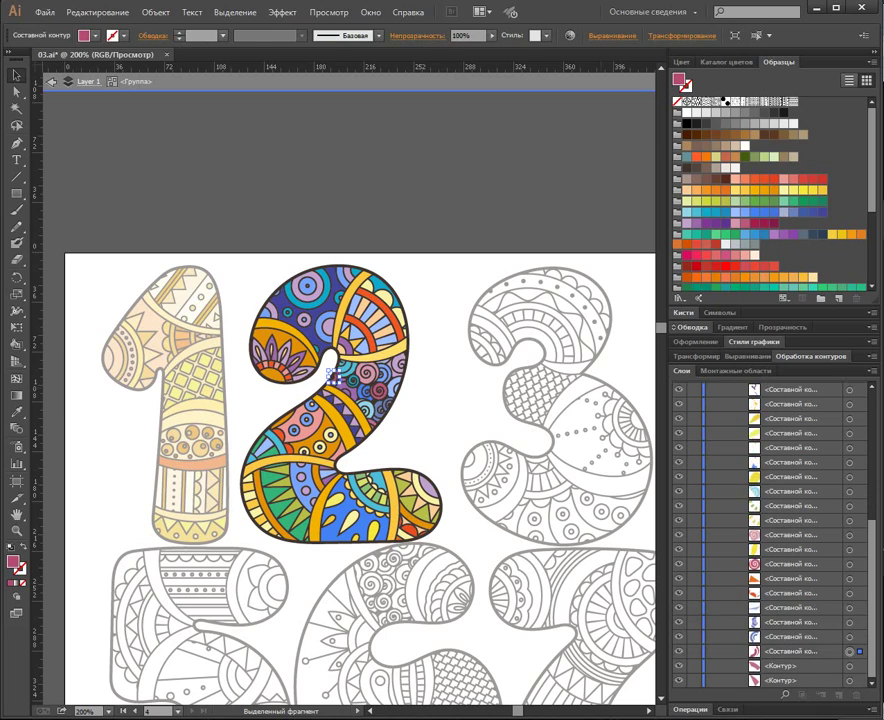
pyautogui.click(850, 666)
pyautogui.hotkey('ctrl', '6')
pyautogui.hotkey('ctrl', '8')
# Leave isolation of the digit 2's group and list its compound paths within the main layer.
pyautogui.scroll(5, 850, 666)
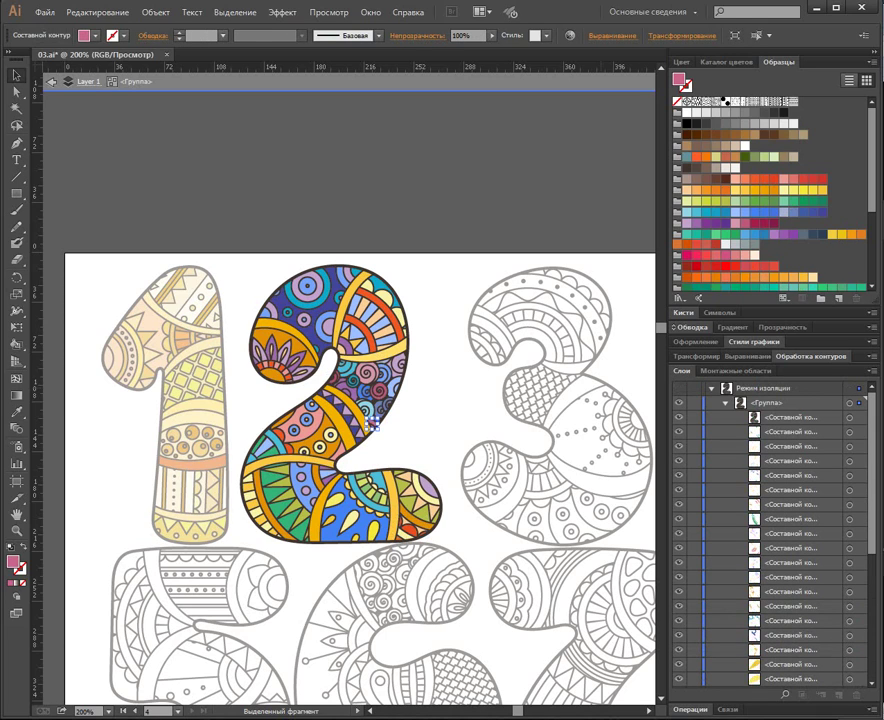
pyautogui.click(725, 403)
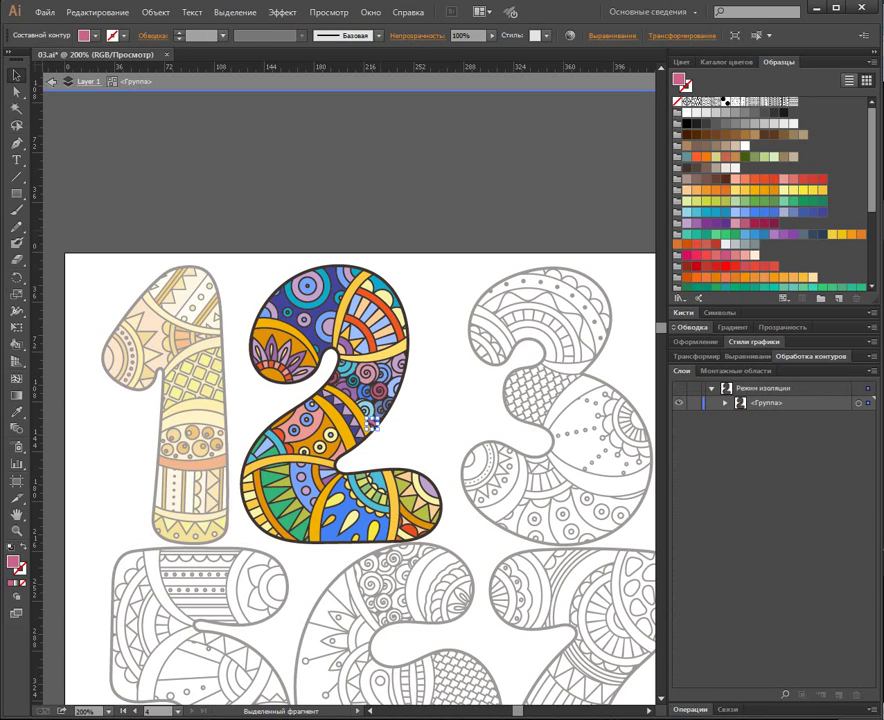
pyautogui.press('Escape')
pyautogui.click(725, 403)
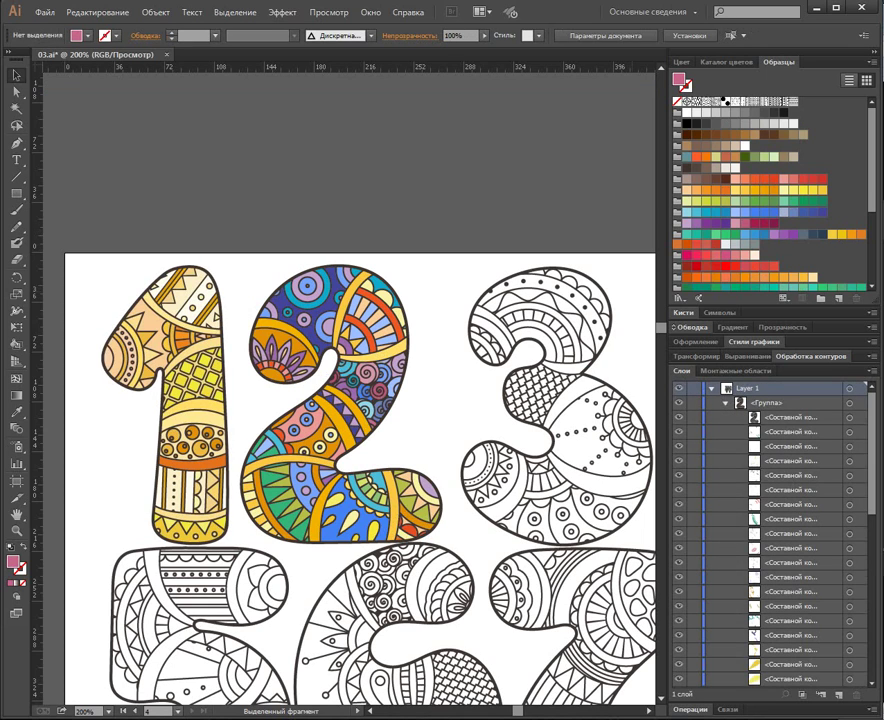
# Recolor all fills of the digit 2 except its dark outline with the green color group, after previewing the red-brown and multicolor groups.
pyautogui.click(388, 490)
pyautogui.keyDown('shift'); pyautogui.click(859, 417); pyautogui.keyUp('shift')
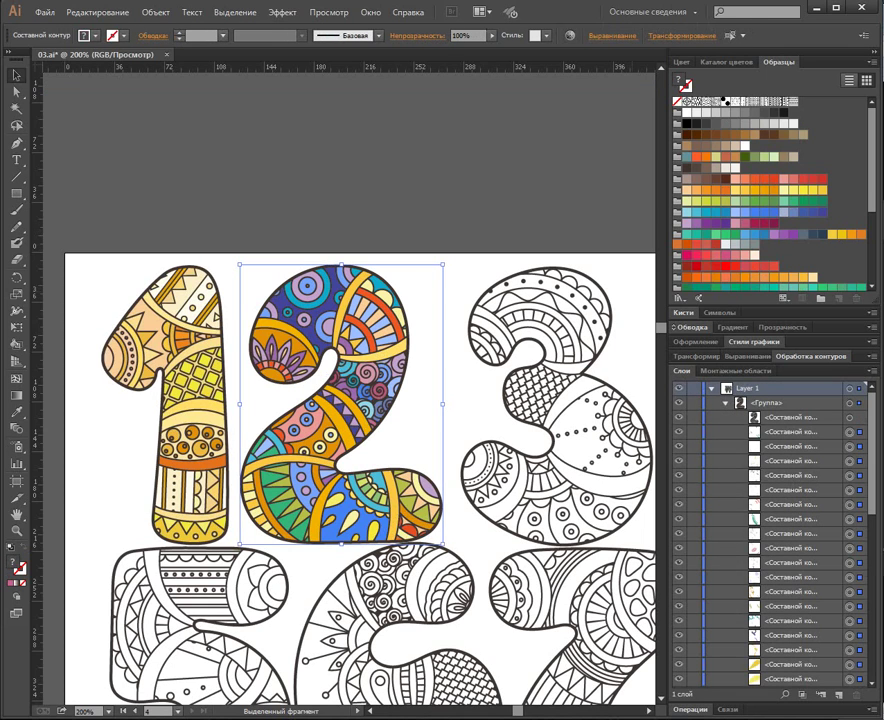
pyautogui.click(569, 35)
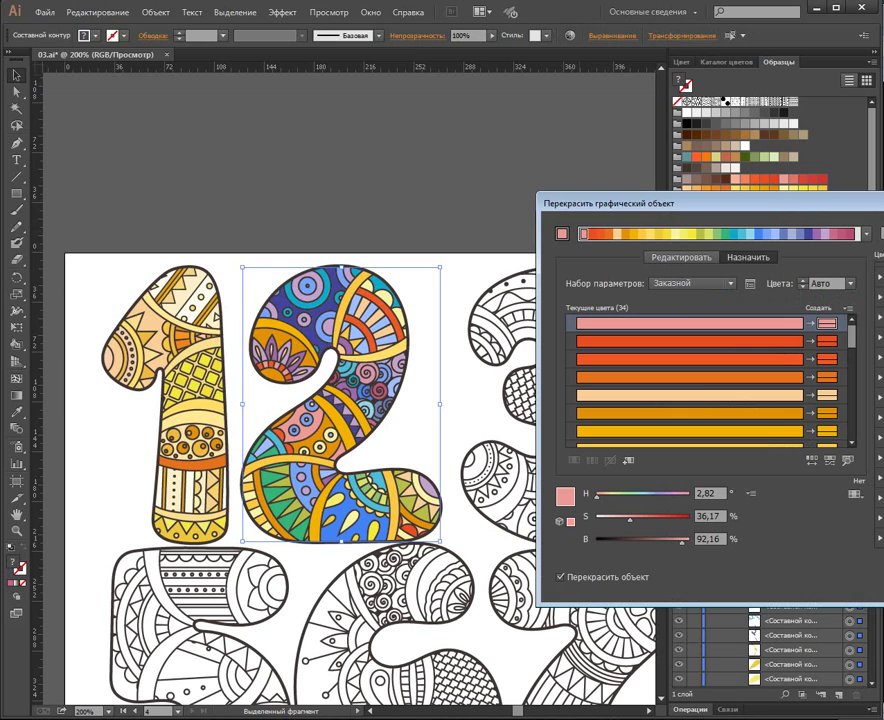
pyautogui.click(880, 392)
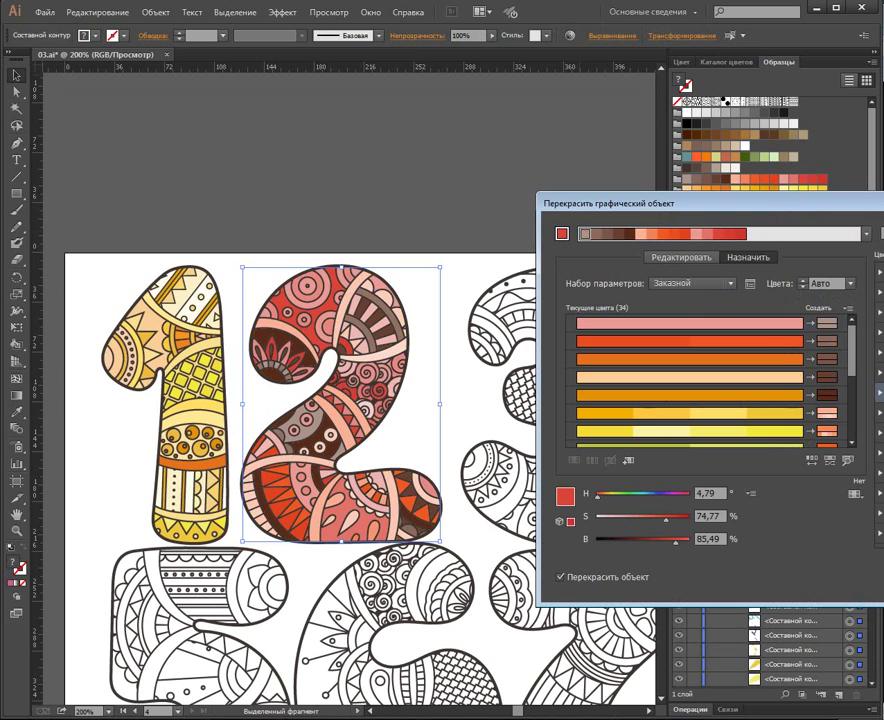
pyautogui.click(880, 432)
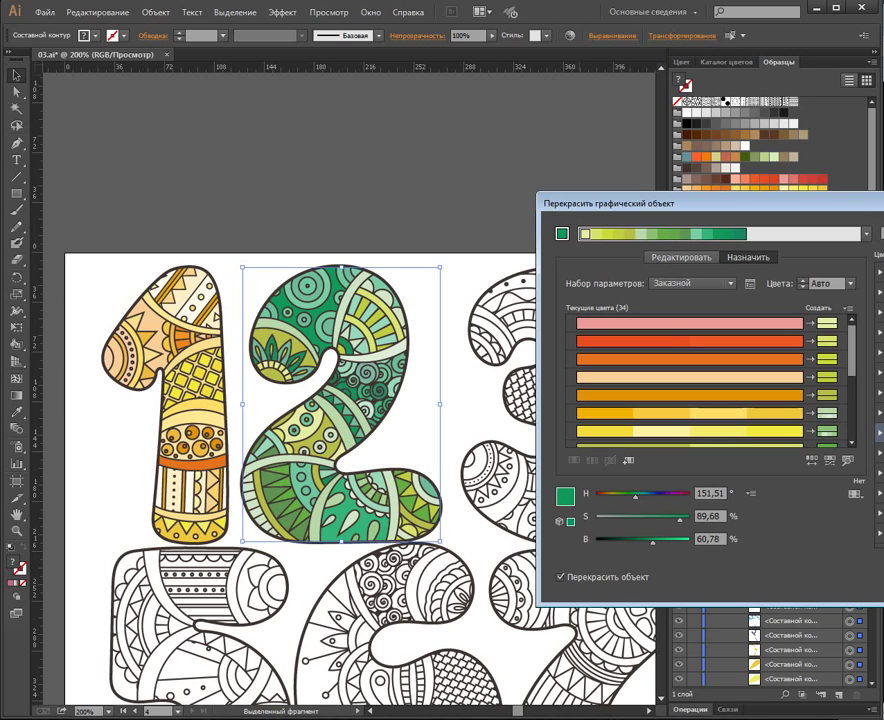
pyautogui.click(880, 492)
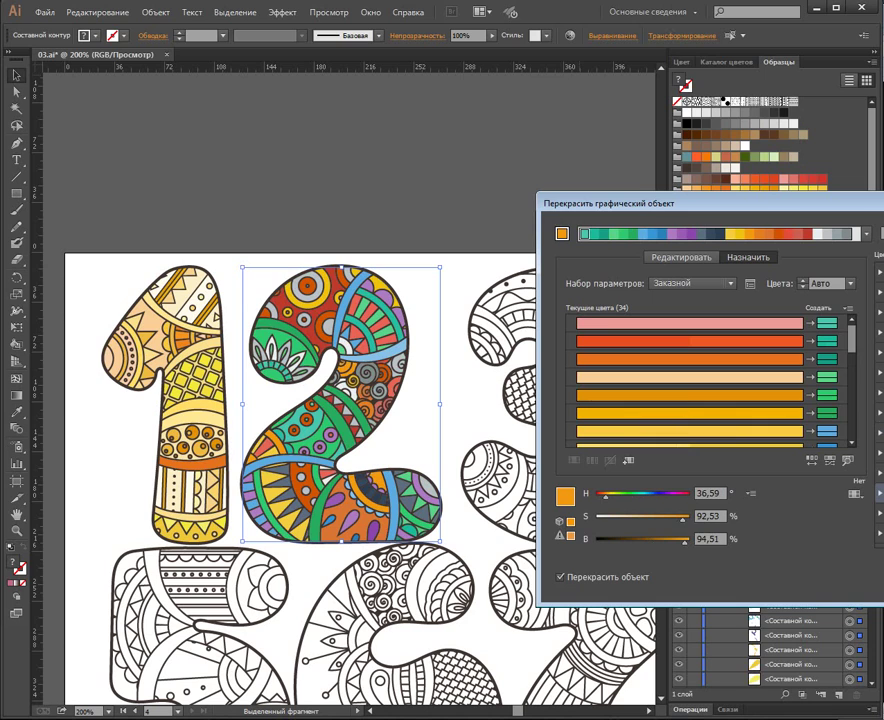
pyautogui.click(880, 432)
pyautogui.press('Return')
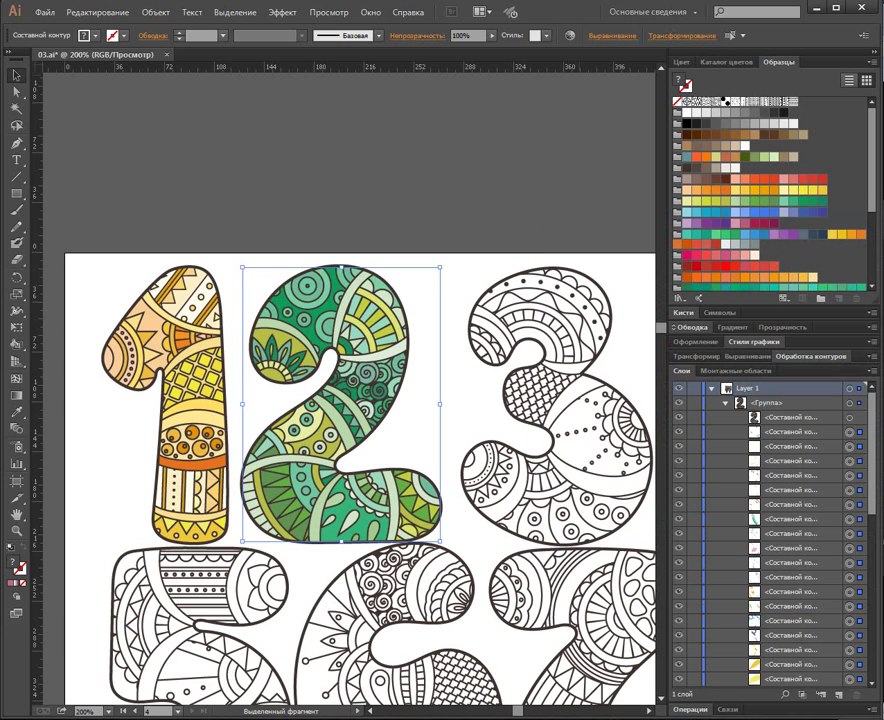
# Deselect the digit 2, collapse its group and save the document.
pyautogui.hotkey('ctrl', 'shift', 'a')
pyautogui.click(726, 403)
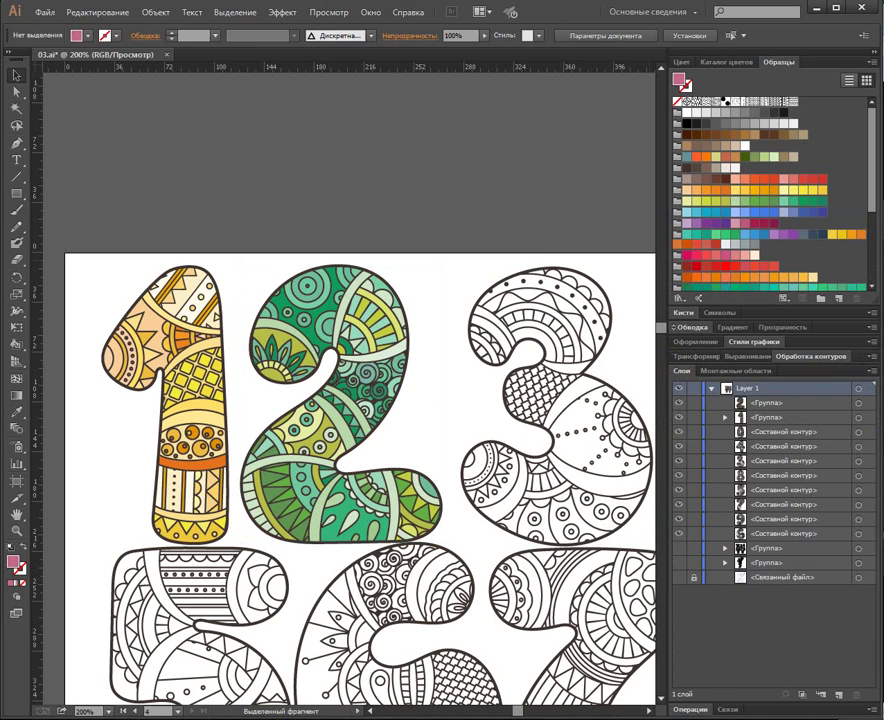
pyautogui.press('space')
pyautogui.moveTo(602, 330); pyautogui.dragTo(422, 288)
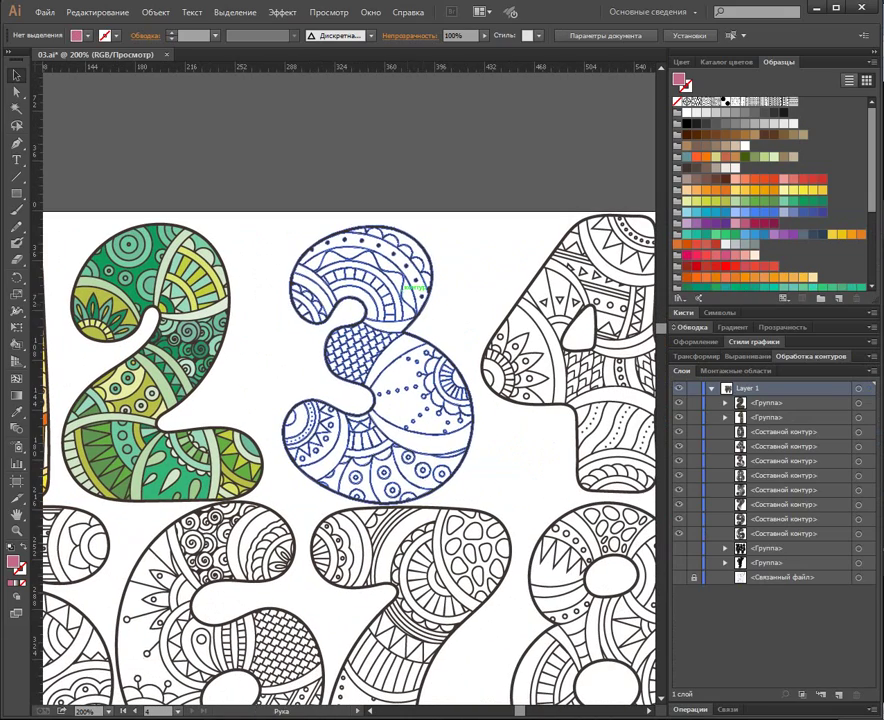
pyautogui.hotkey('ctrl', '=')
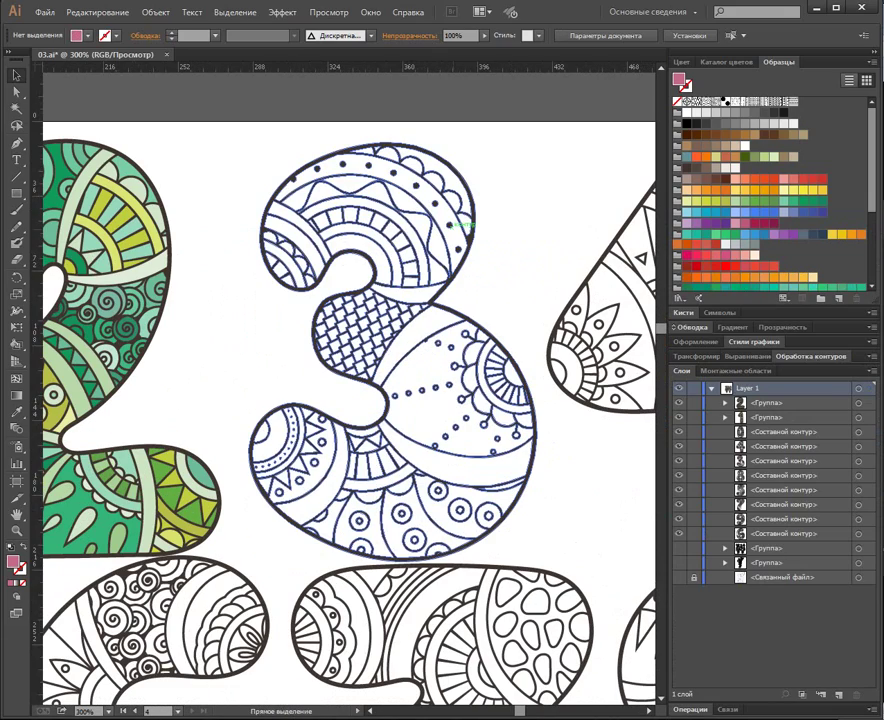
pyautogui.press('a')
pyautogui.hotkey('ctrl', 's')
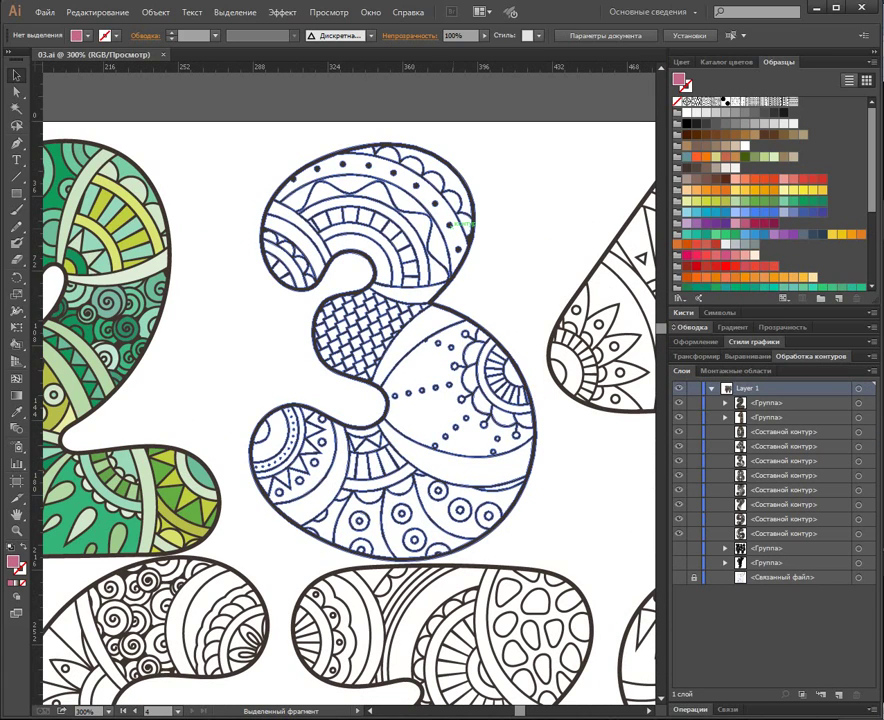
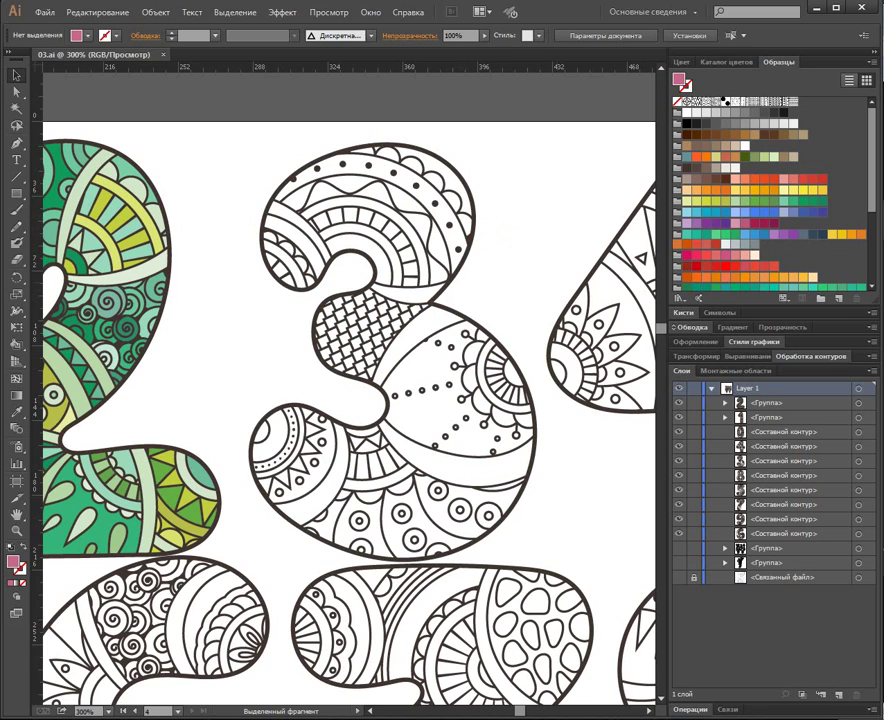
# Make the digit 3 a Live Paint object and fill its upper outer edge and alternate cells of the lower fan light salmon.
pyautogui.click(498, 335)
pyautogui.press('k')
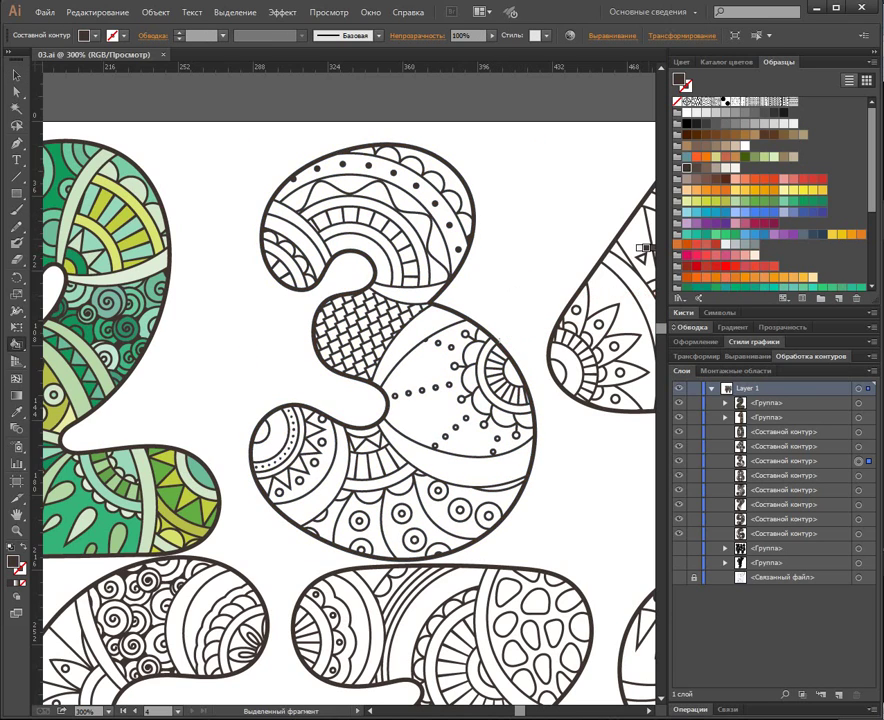
pyautogui.click(735, 179)
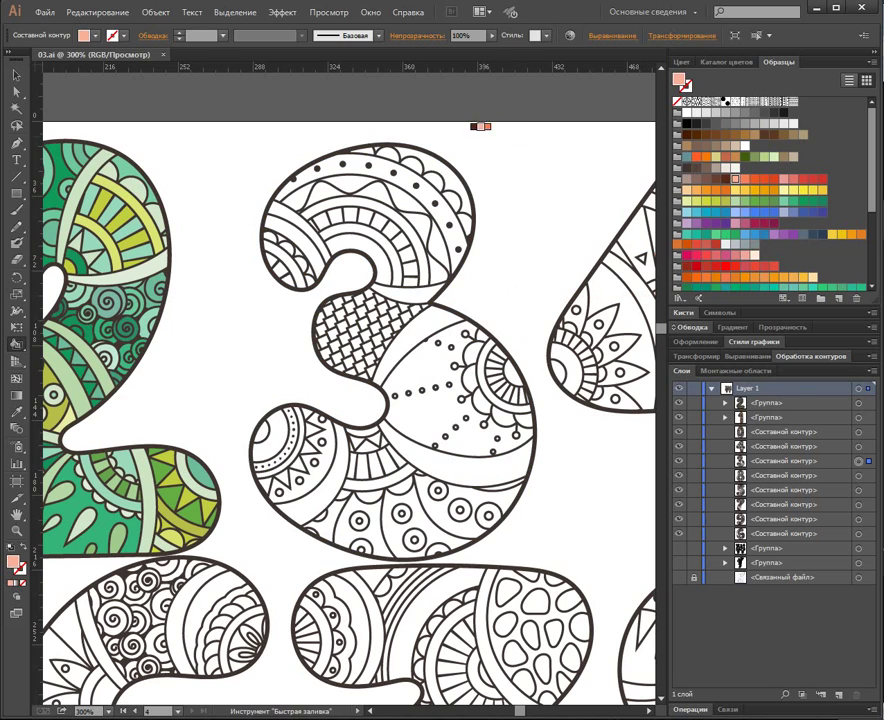
pyautogui.click(447, 168)
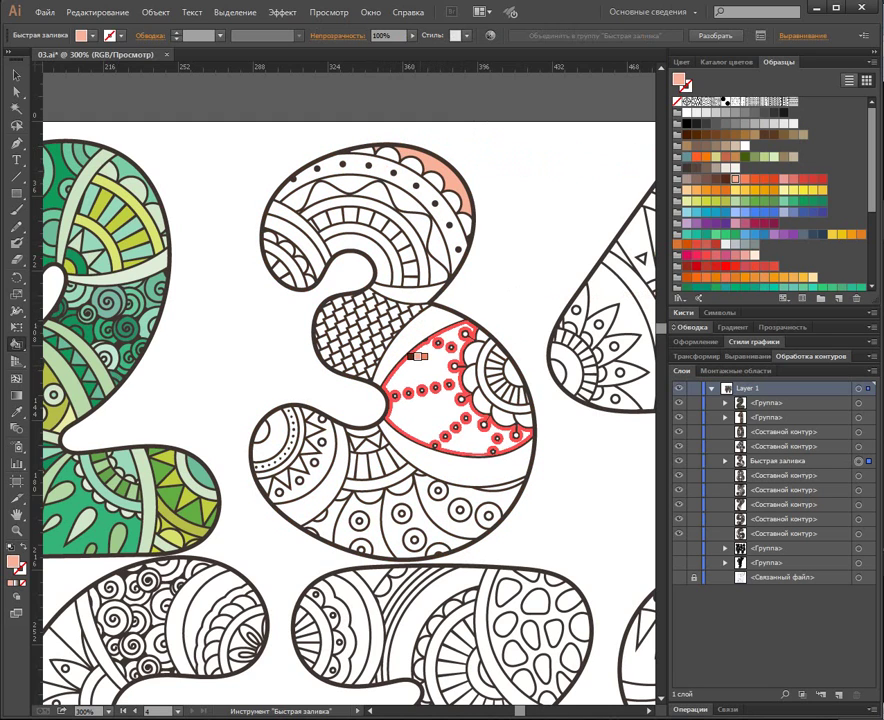
pyautogui.click(352, 465)
pyautogui.click(374, 465)
pyautogui.click(384, 458)
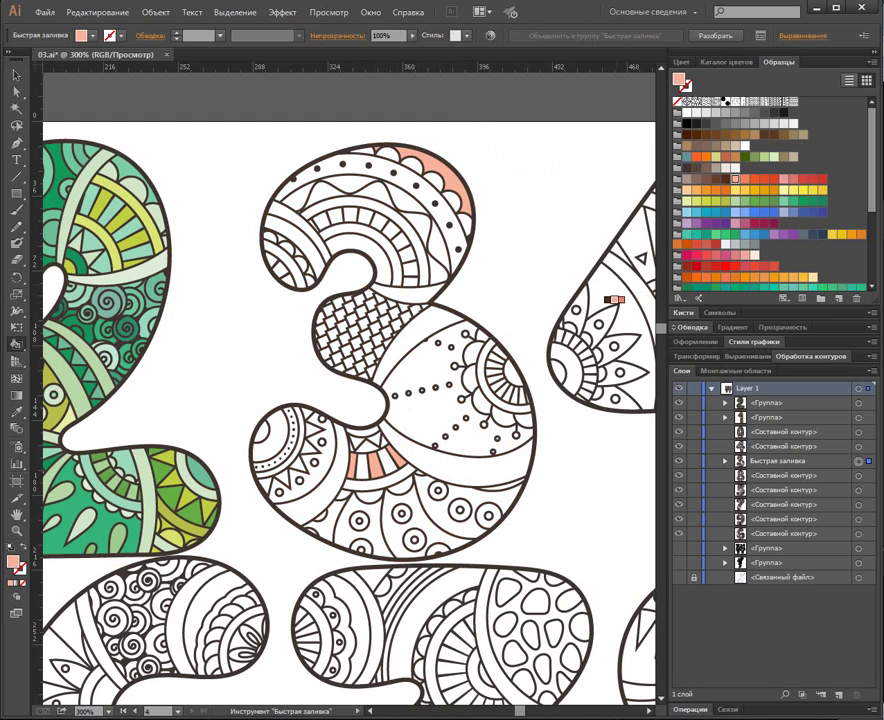
# Fill the innermost and outer arches of the digit 3's upper bow and the remaining lower fan cells coral.
pyautogui.press('Right')
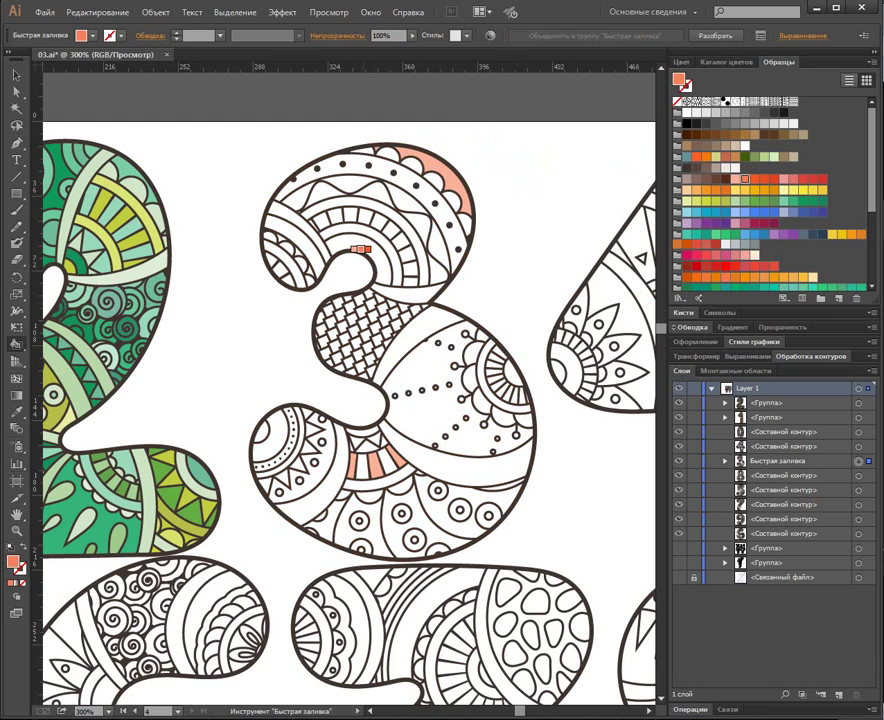
pyautogui.click(355, 252)
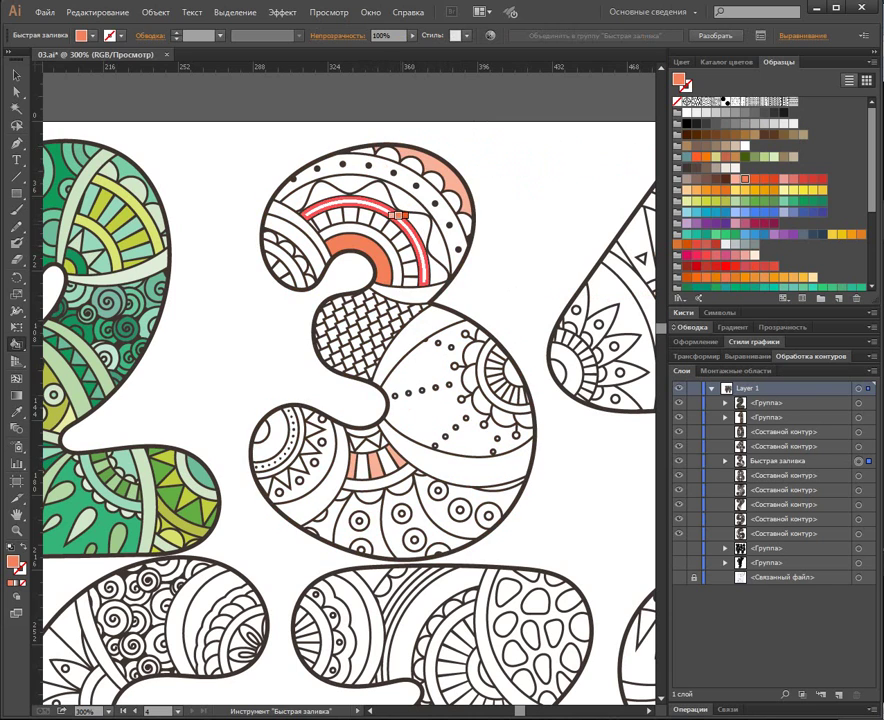
pyautogui.click(398, 215)
pyautogui.click(361, 461)
# Fill the arc below the digit 3's lower fan and the second arch of the upper bow orange-red.
pyautogui.click(755, 179)
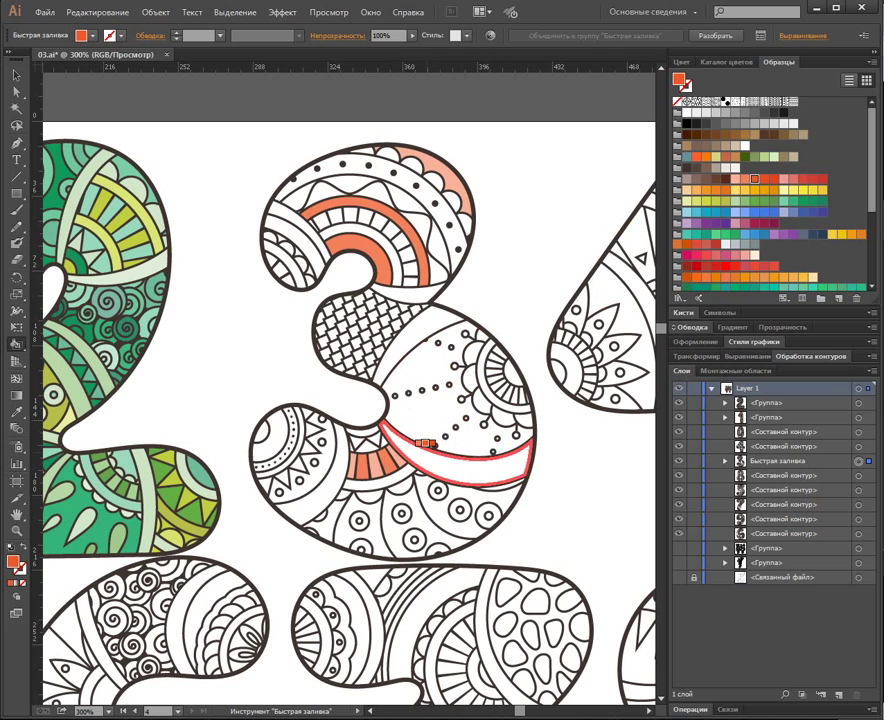
pyautogui.click(394, 478)
pyautogui.click(372, 232)
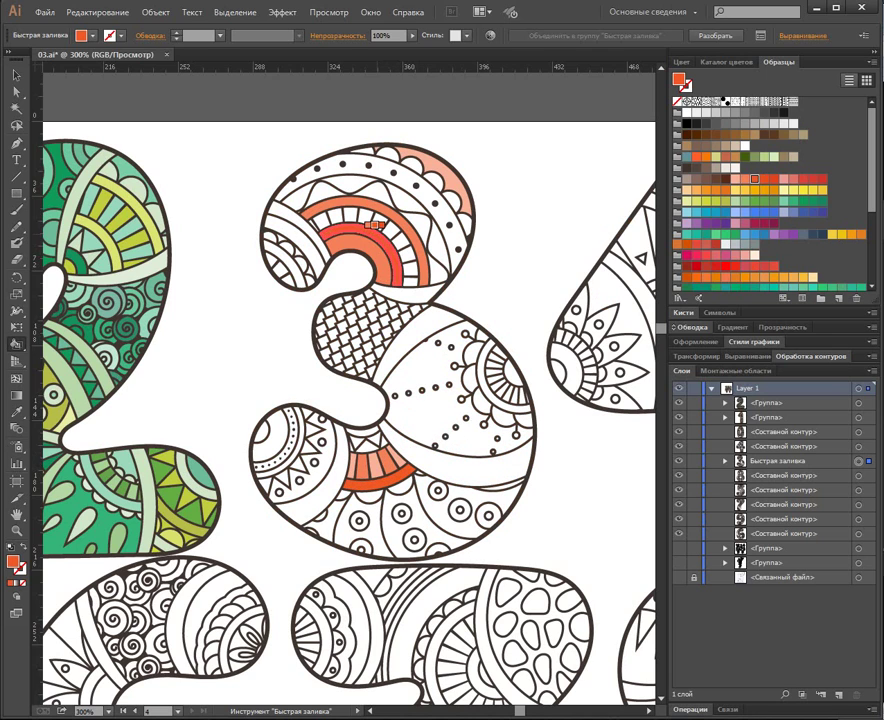
# Fill the scallops around the digit 3's side rosette alternately orange-red and the next darker red-orange swatch.
pyautogui.click(482, 403)
pyautogui.click(474, 354)
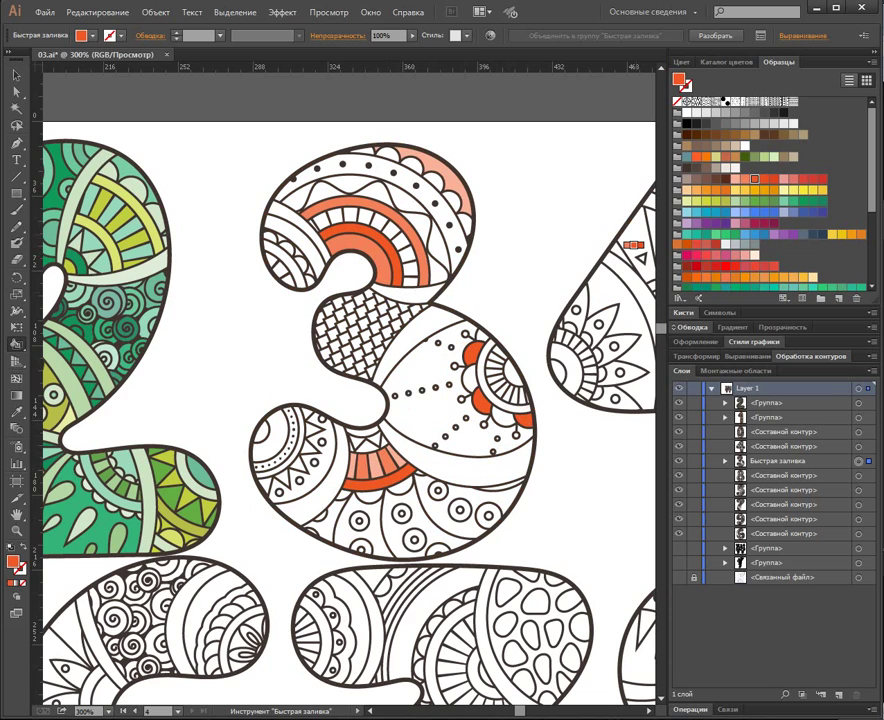
pyautogui.click(764, 179)
pyautogui.click(471, 381)
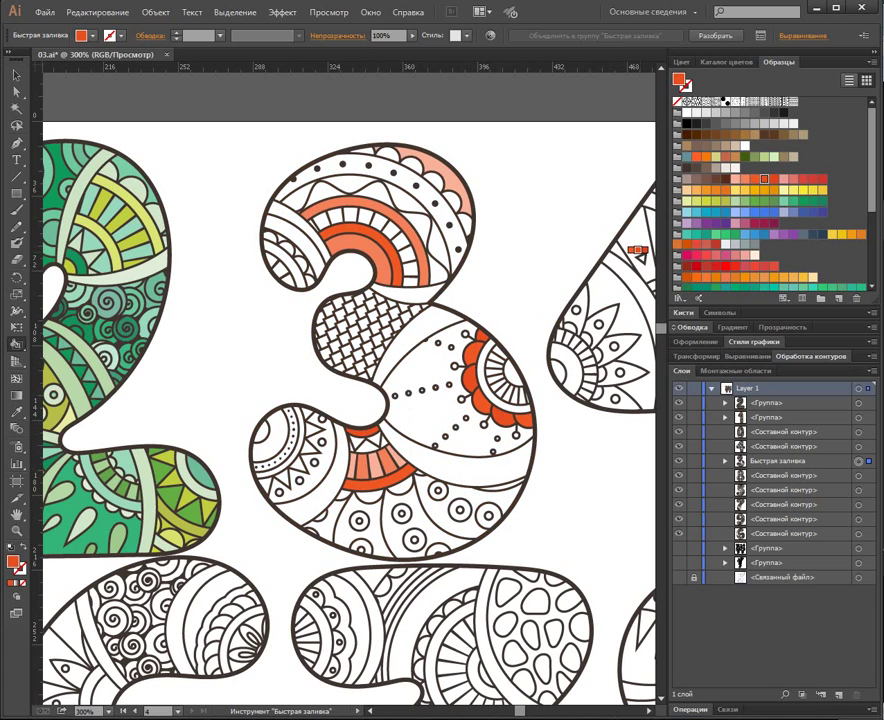
# Fill the triangles above the lower fan red-orange, and the ring around the center of the 3's lower-left lobe and the side rosette's ring pink.
pyautogui.press('Right')
pyautogui.click(367, 445)
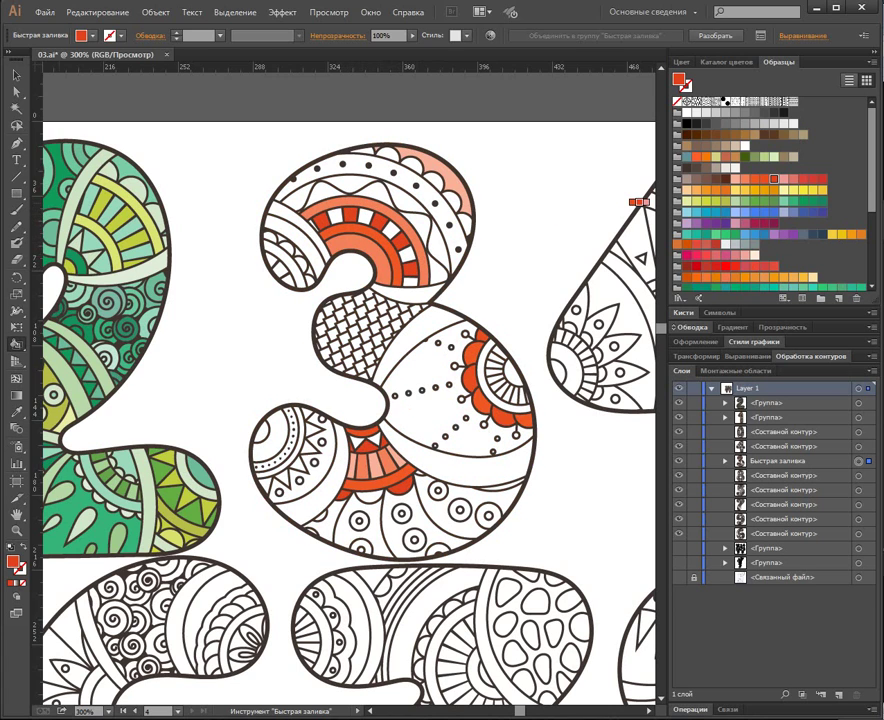
pyautogui.press('Right')
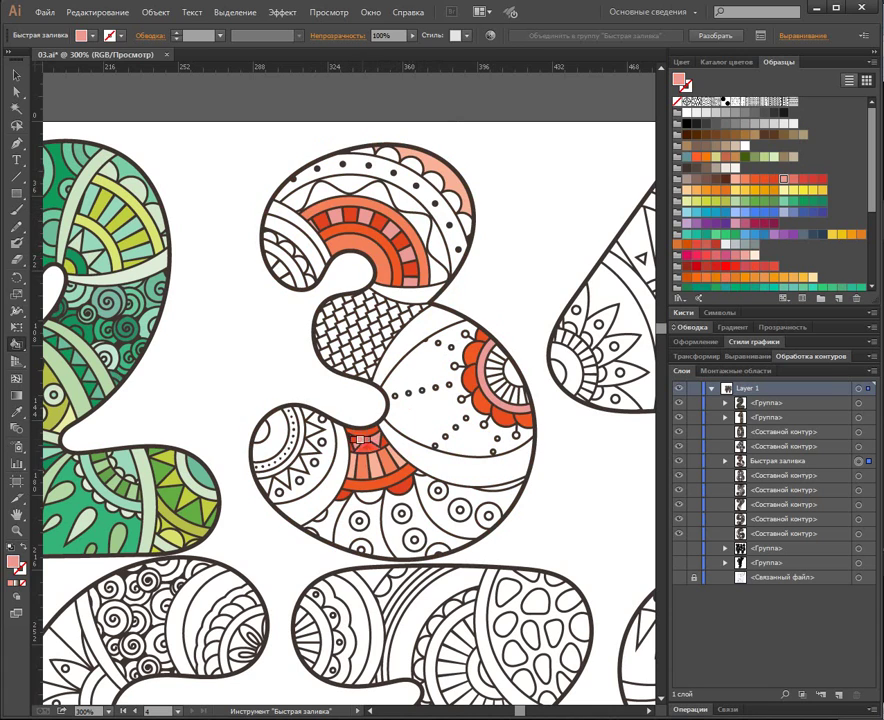
pyautogui.click(270, 440)
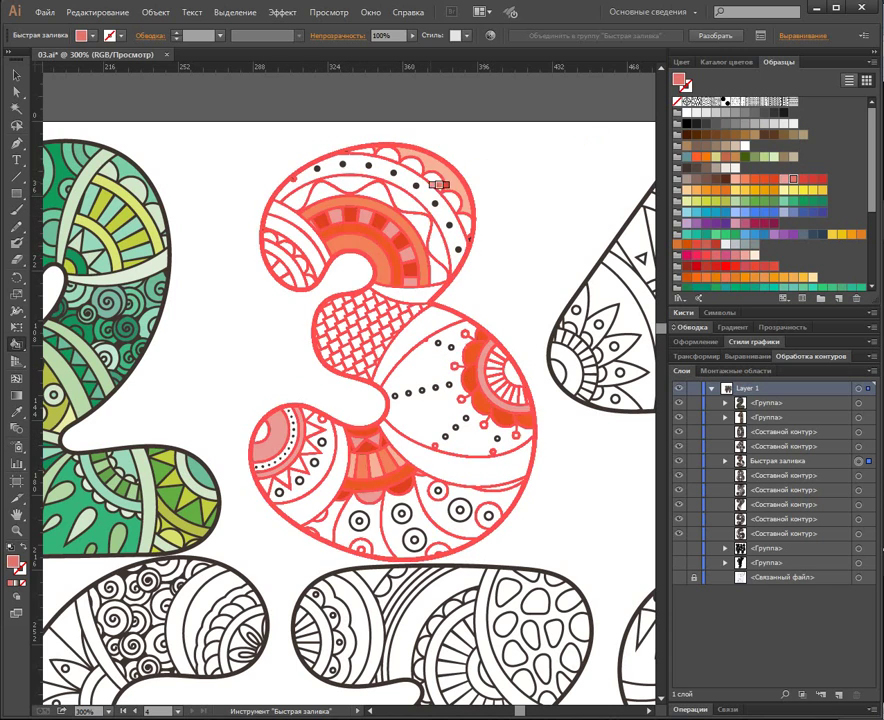
# Fill the outer zigzag areas, a scallop at the top edge and a curved band at the upper bow's tip dusty salmon red.
pyautogui.click(296, 193)
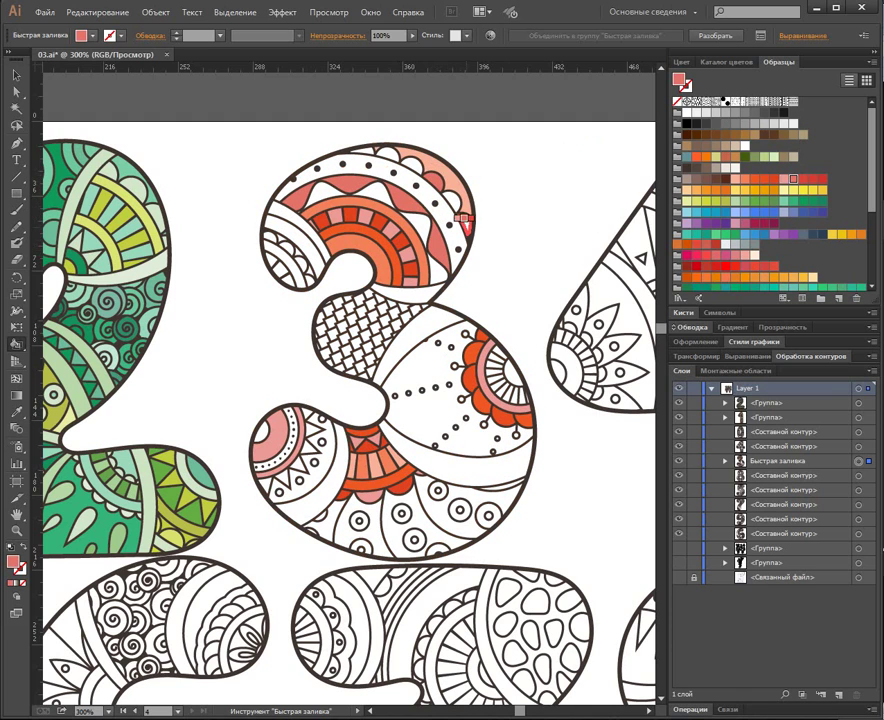
pyautogui.click(370, 150)
pyautogui.click(308, 245)
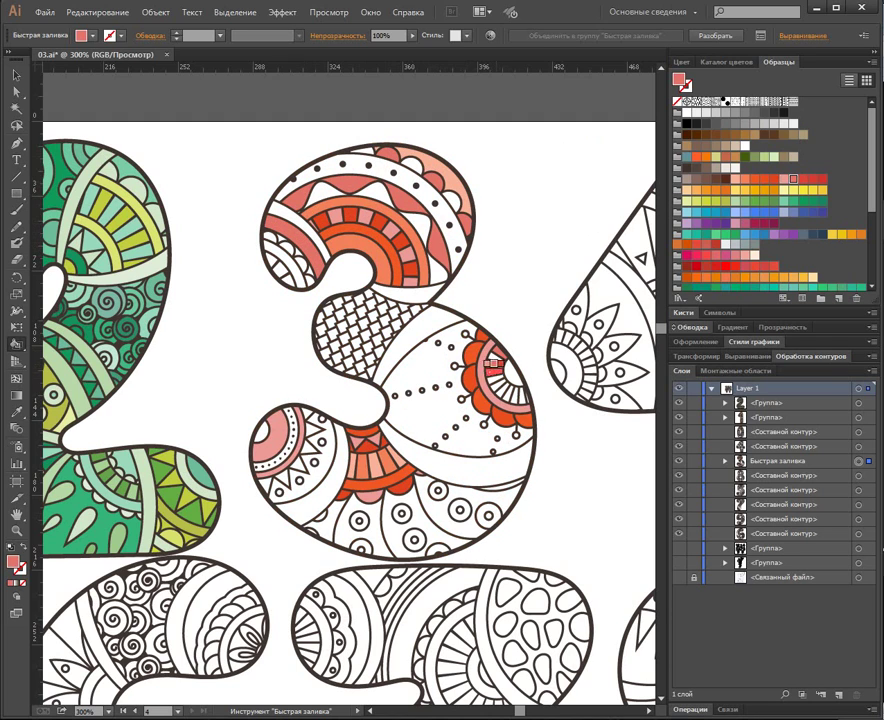
# Fill the side rosette's inner cells, the large dotted field beside it and the upper bow's dotted band in progressively darker reds.
pyautogui.click(508, 380)
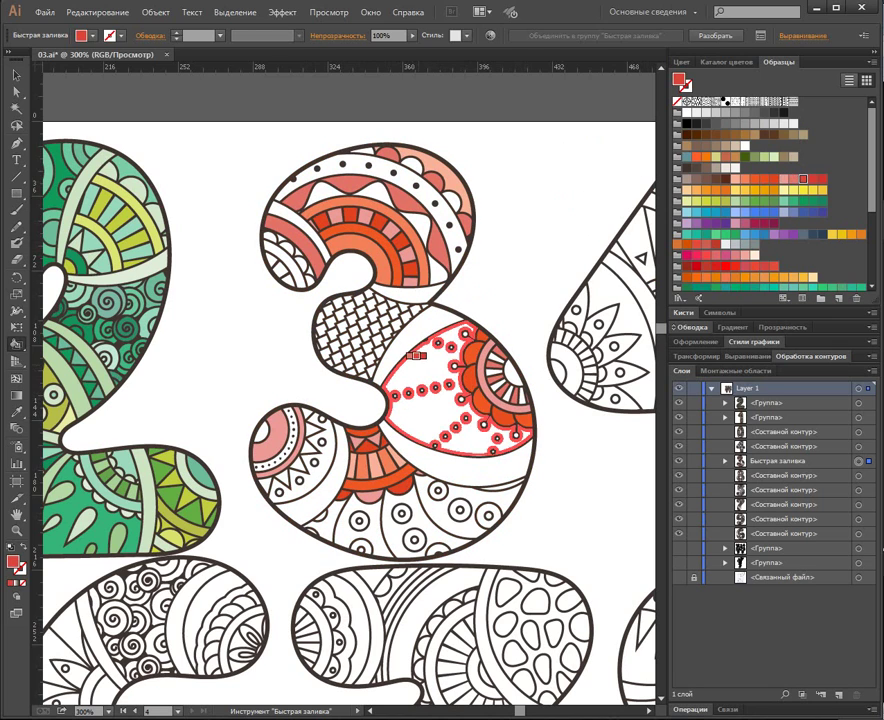
pyautogui.click(455, 385)
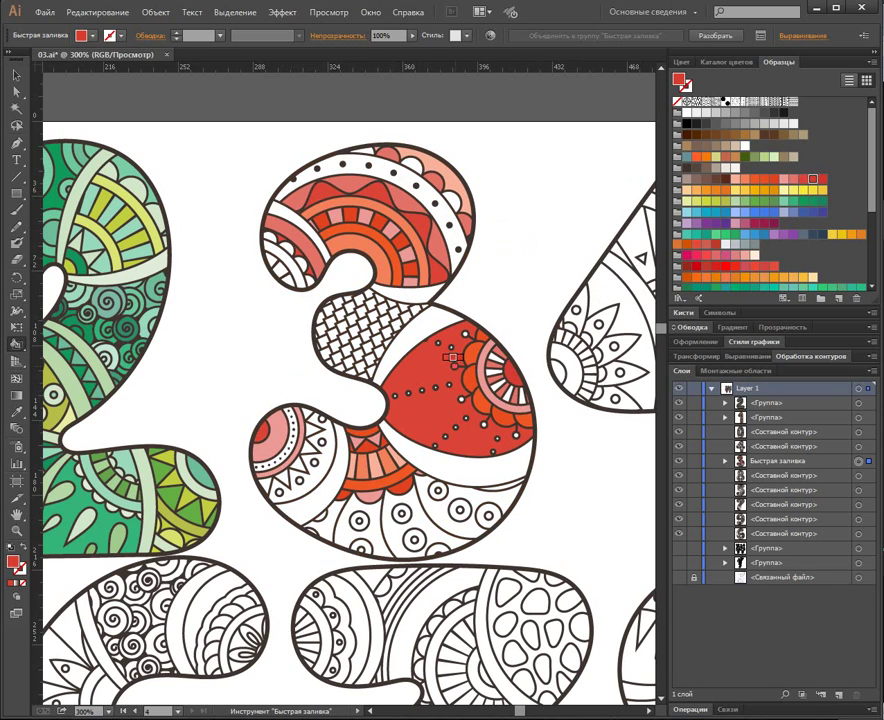
pyautogui.click(402, 173)
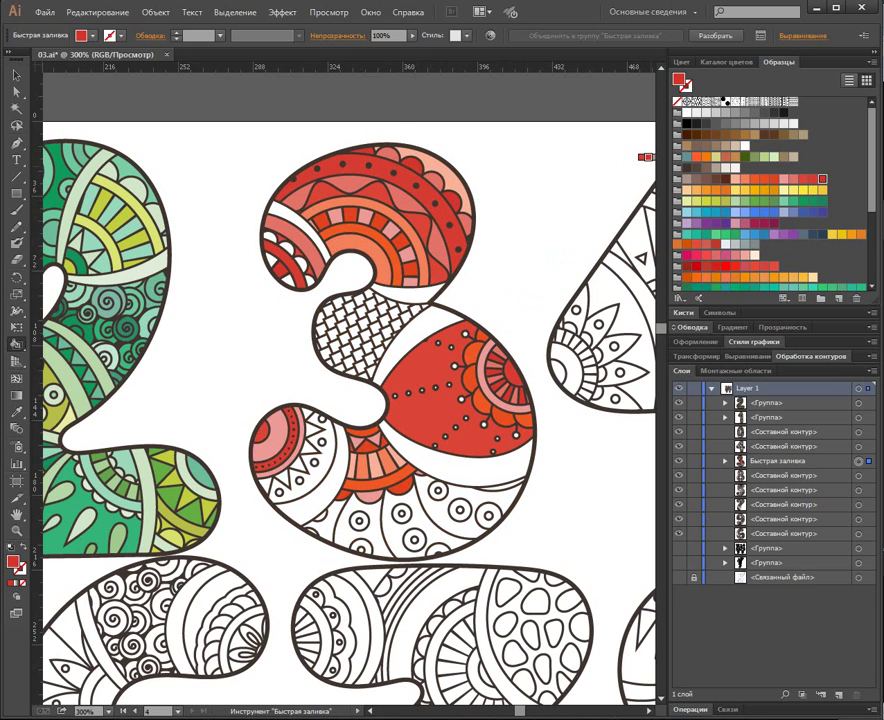
# Fill the tip's outer band and the curved strip above the red field light peach, and the tip's scallops light orange.
pyautogui.press('Right')
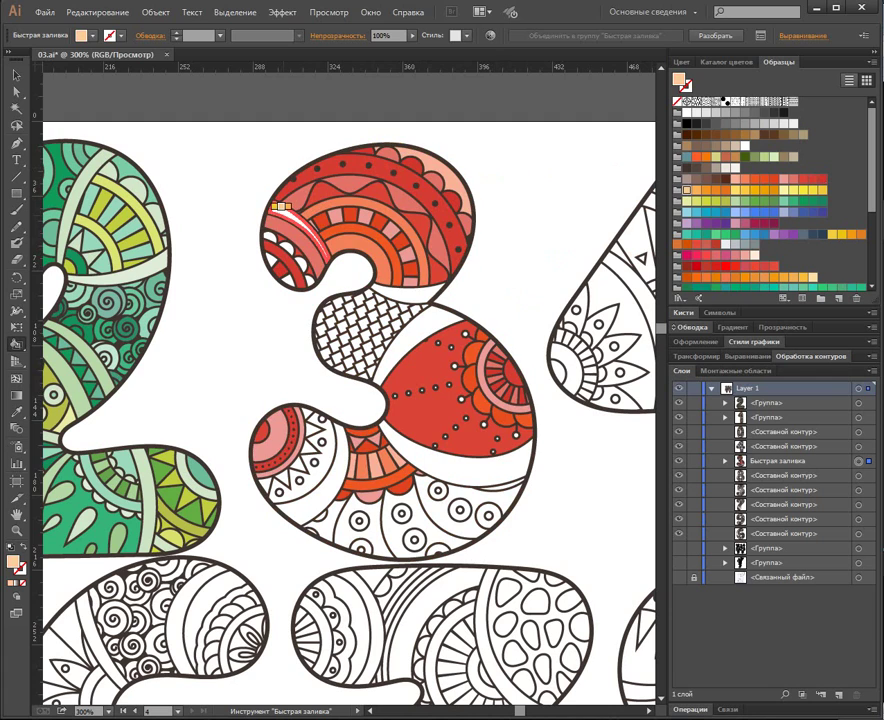
pyautogui.click(283, 207)
pyautogui.click(424, 310)
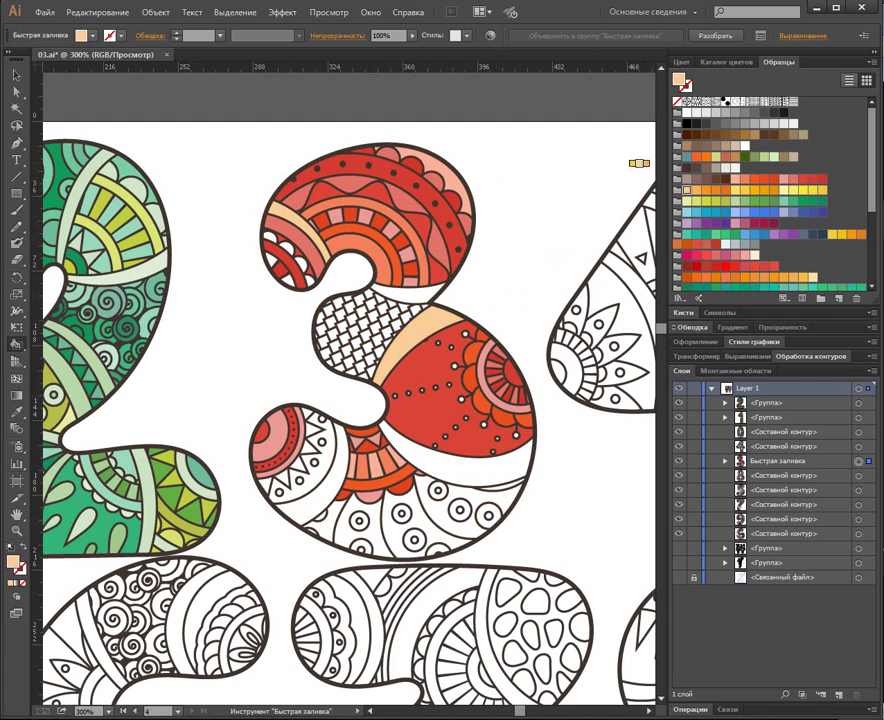
pyautogui.press('Right')
pyautogui.click(284, 247)
pyautogui.click(302, 264)
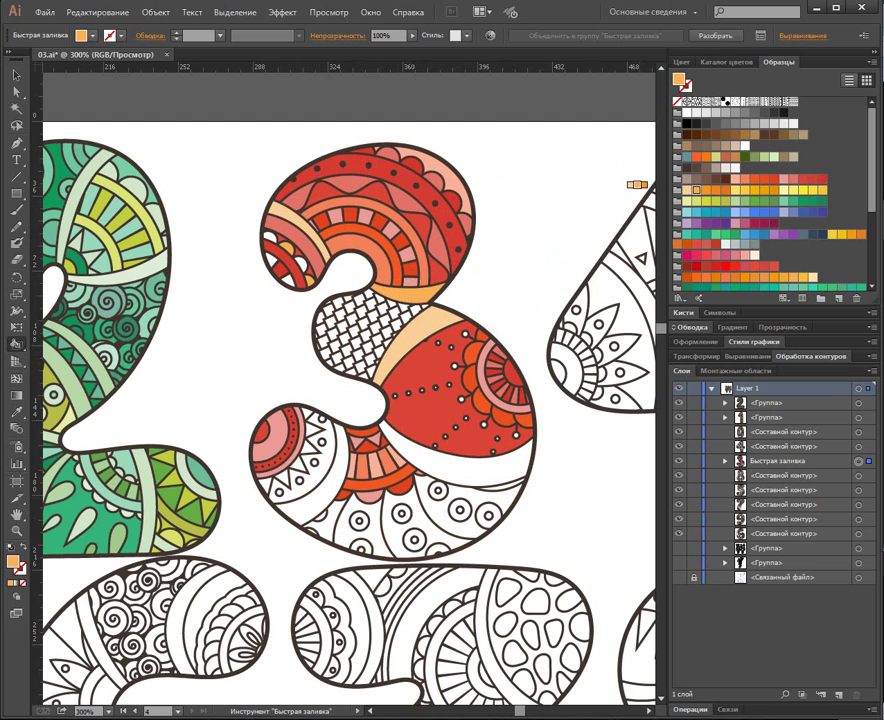
# Fill a cell at the upper tip, the lower-left lobe's triangles and the curved band below the red field orange.
pyautogui.press('Right')
pyautogui.click(271, 258)
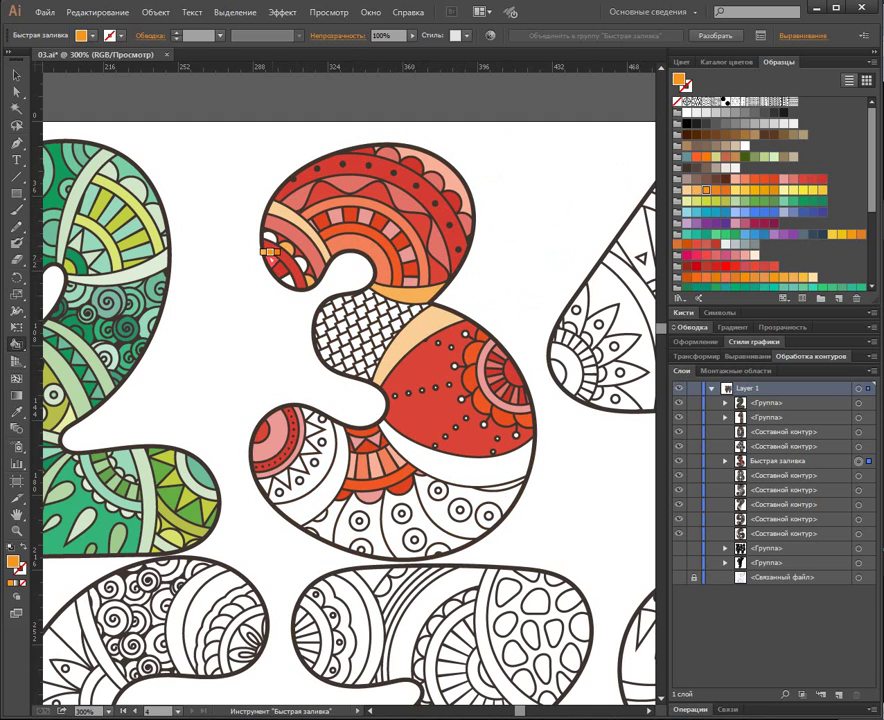
pyautogui.click(263, 482)
pyautogui.click(283, 480)
pyautogui.click(298, 465)
pyautogui.click(308, 450)
pyautogui.click(309, 436)
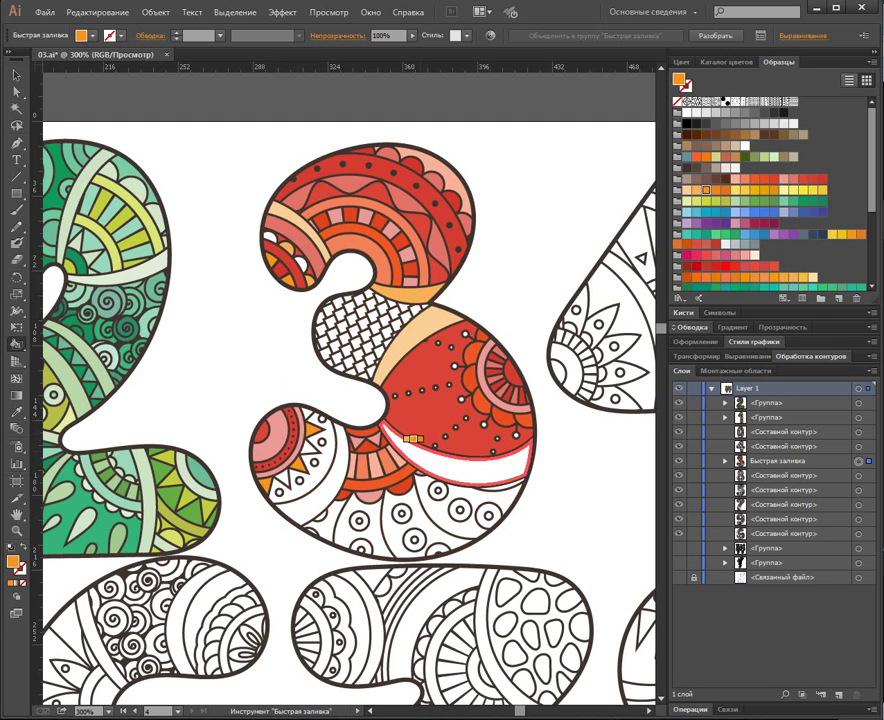
pyautogui.click(424, 459)
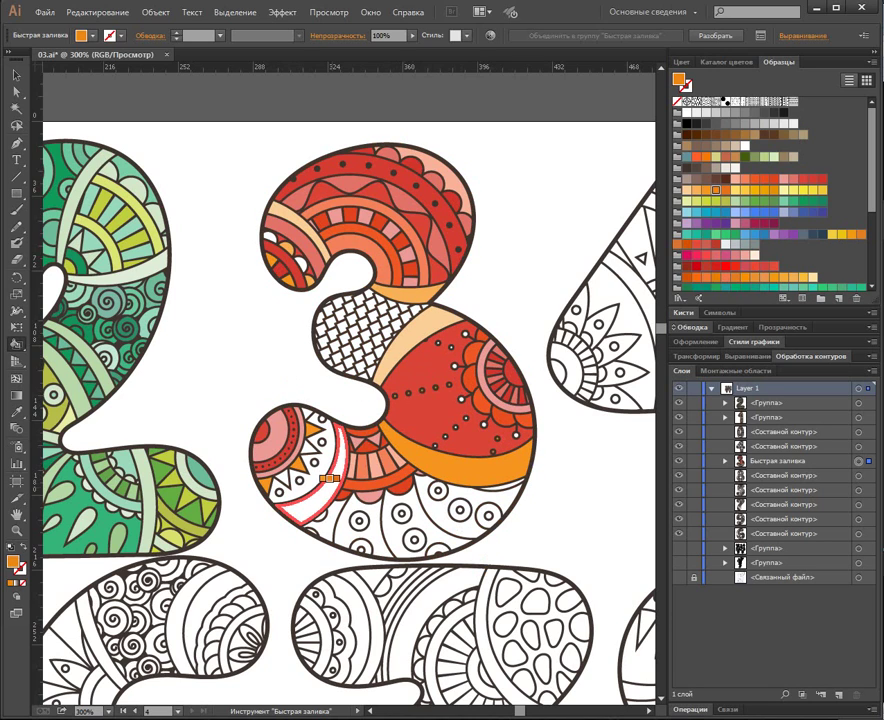
# Fill alternate segments along the 3's lower edge dark orange, and their circles and the rosette's small end circles light yellow.
pyautogui.press('Right')
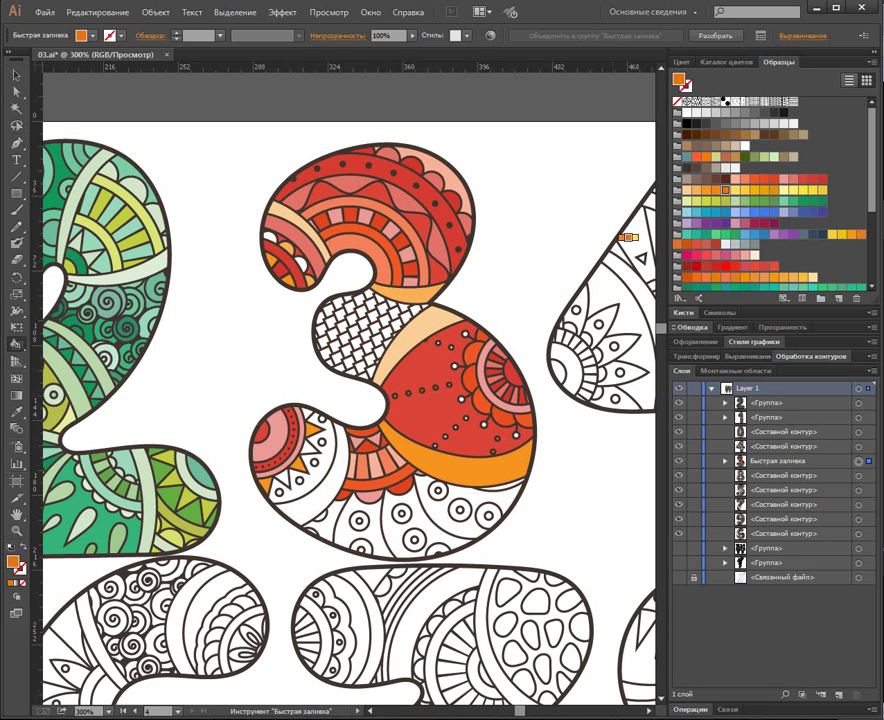
pyautogui.click(415, 520)
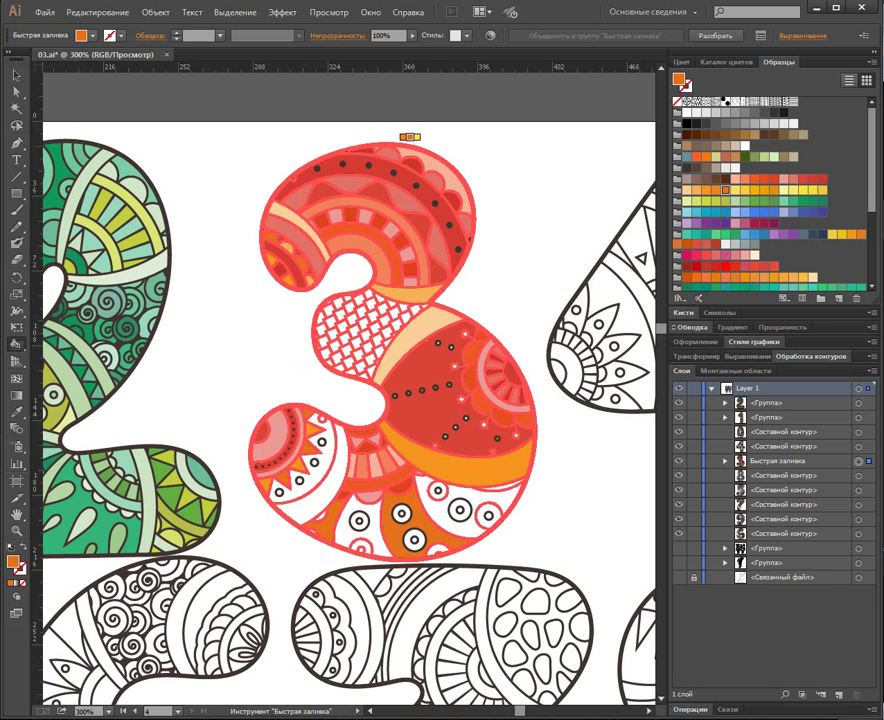
pyautogui.press('Right')
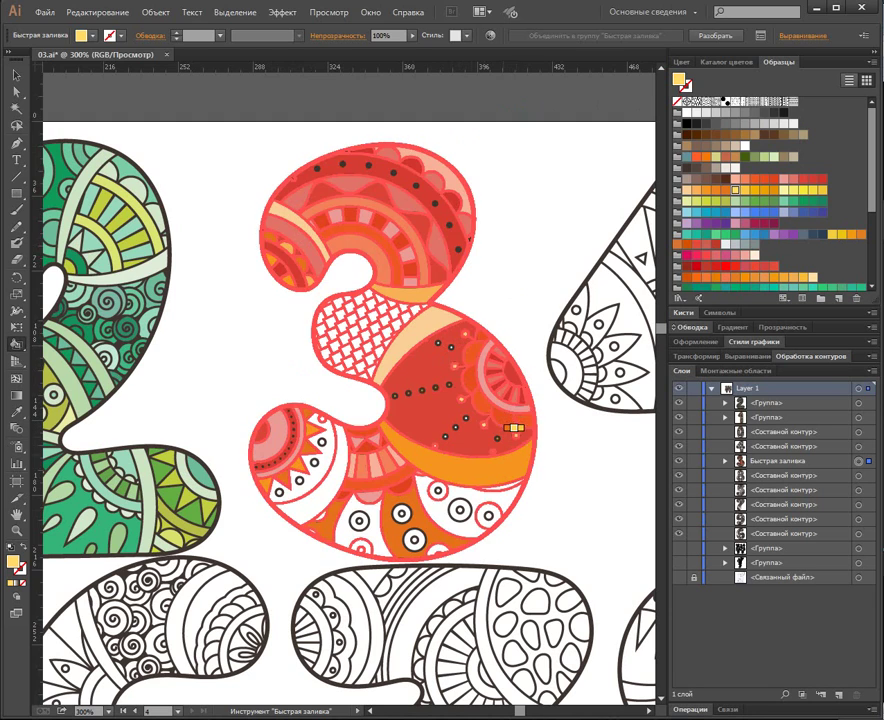
pyautogui.click(725, 190)
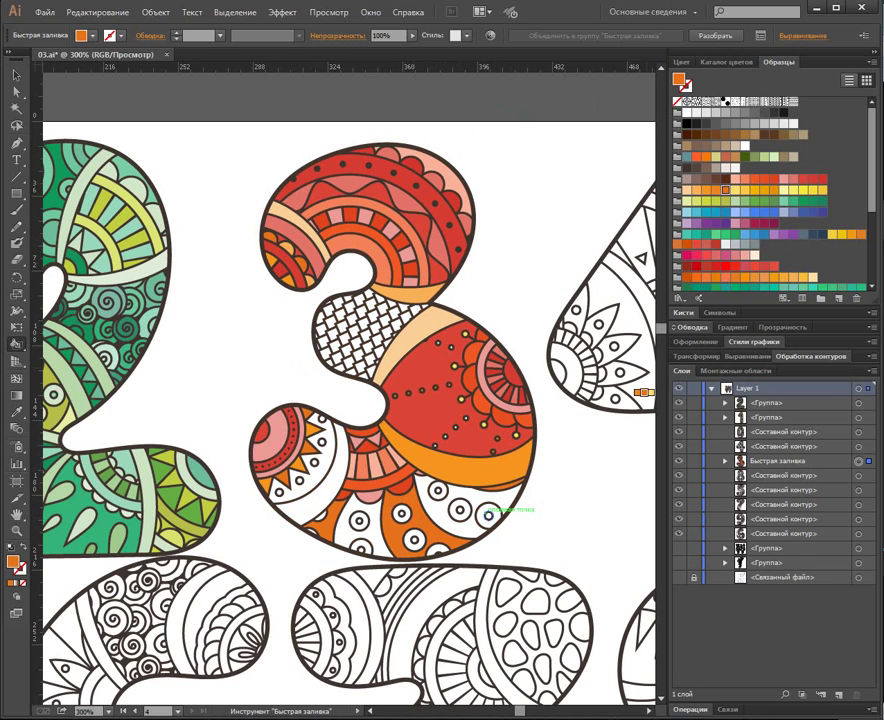
pyautogui.press('Right')
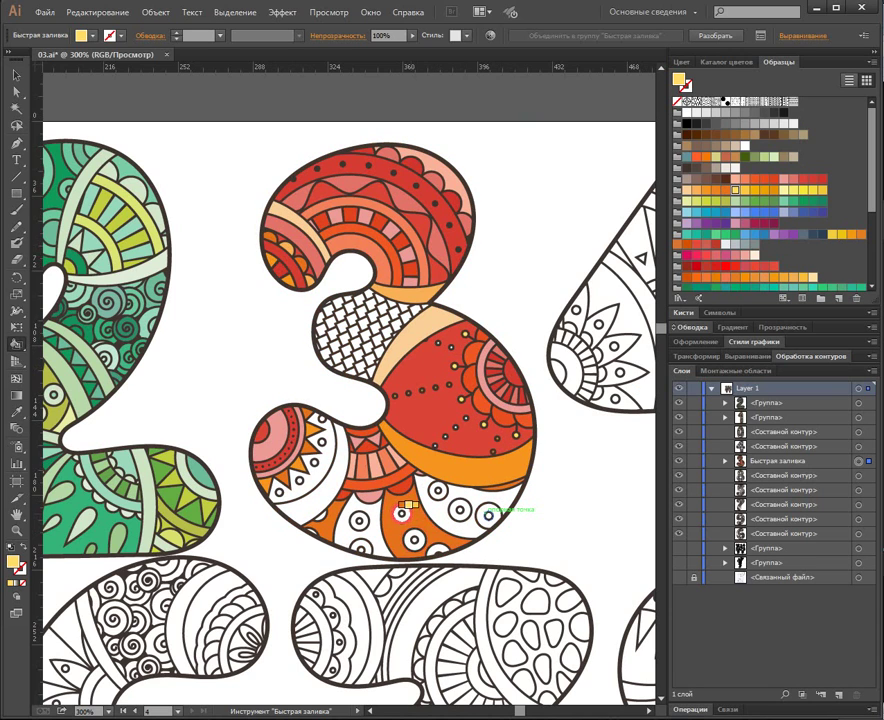
pyautogui.click(403, 513)
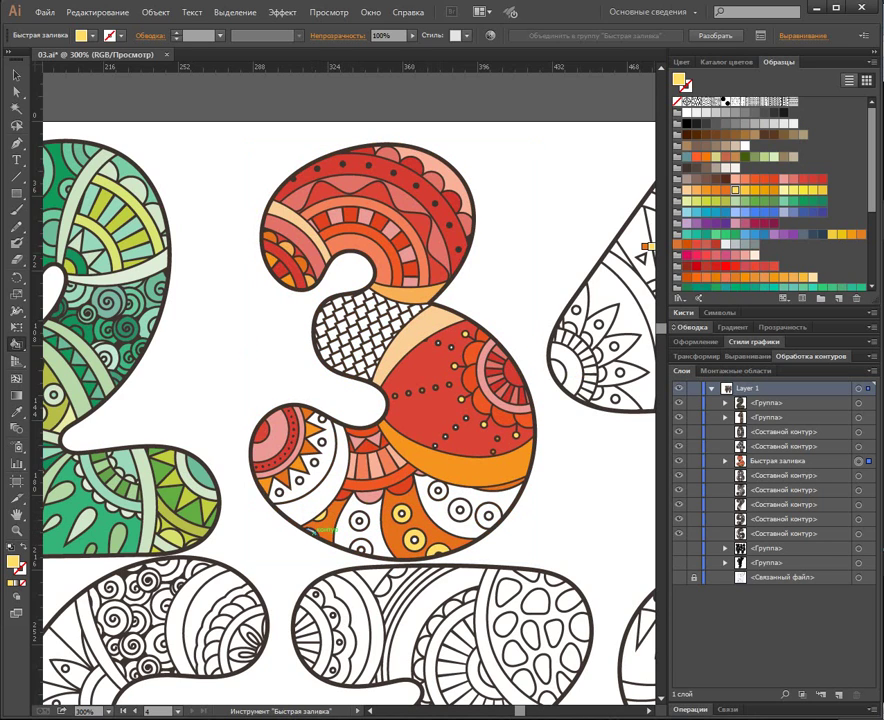
# Fill the lower-left lobe's outer band and the remaining lower segments golden yellow, and those segments' circles and the area behind the lobe's triangles amber.
pyautogui.press('Right')
pyautogui.click(322, 480)
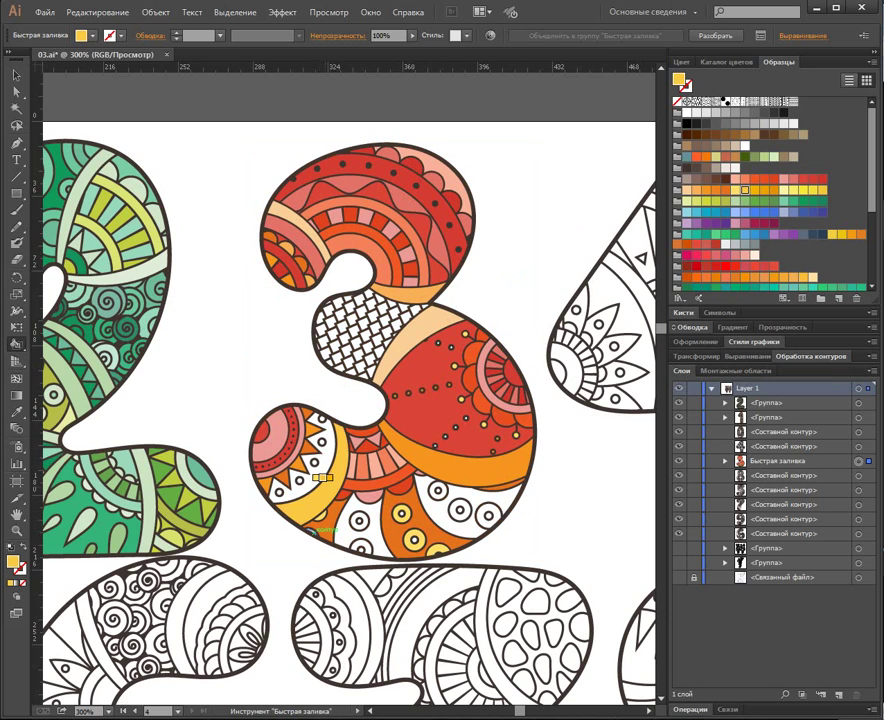
pyautogui.click(350, 515)
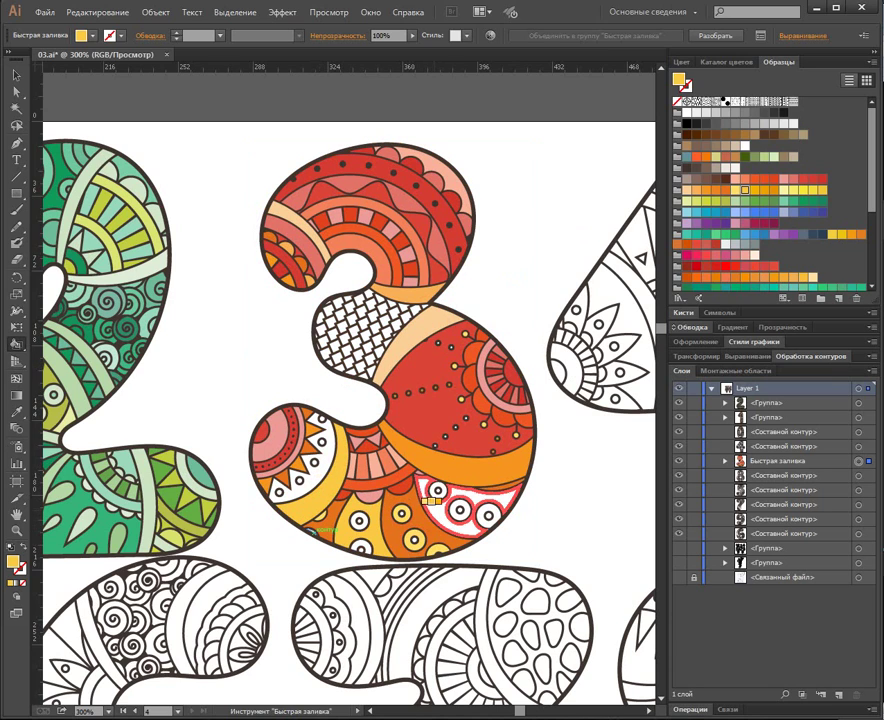
pyautogui.click(430, 500)
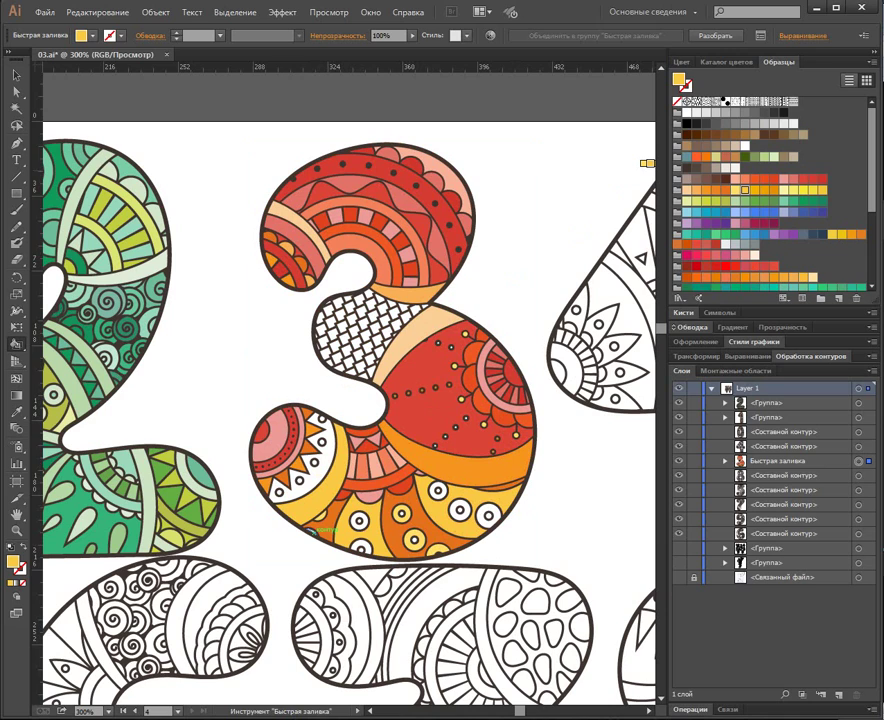
pyautogui.press('Right')
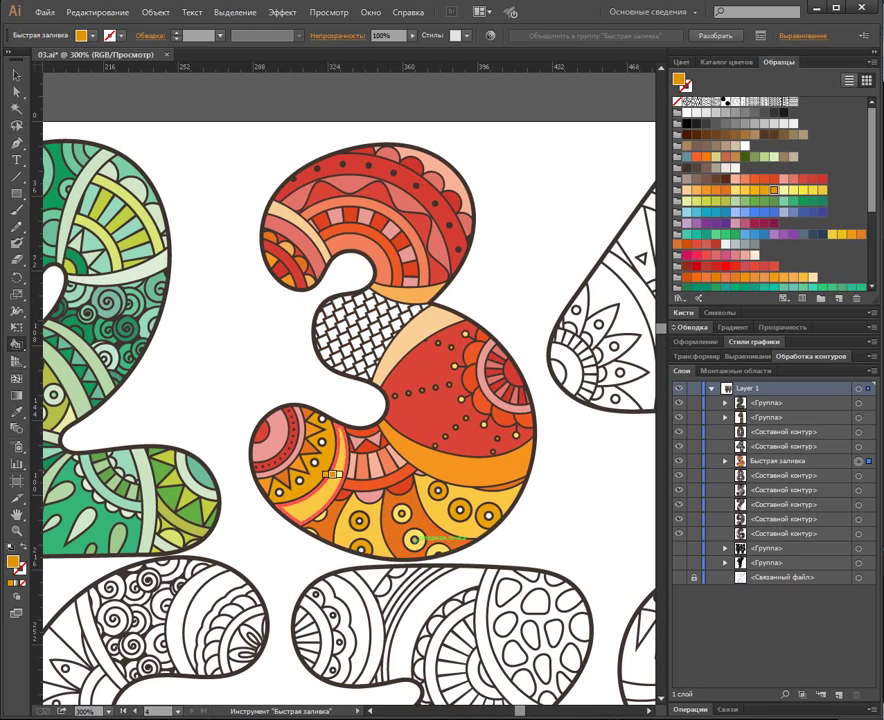
pyautogui.press('Right')
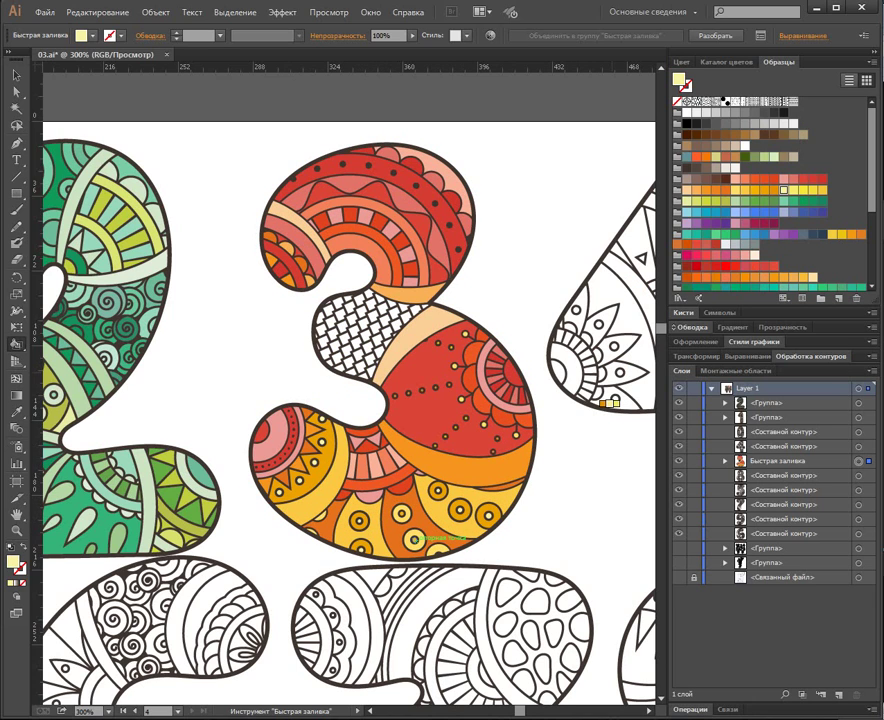
# Fill five scattered cells of the basket-weave pattern in the 3's middle with light yellow.
pyautogui.hotkey('ctrl', '=')
pyautogui.hotkey('ctrl', '=')
pyautogui.hotkey('ctrl', '=')
pyautogui.hotkey('ctrl', '=')
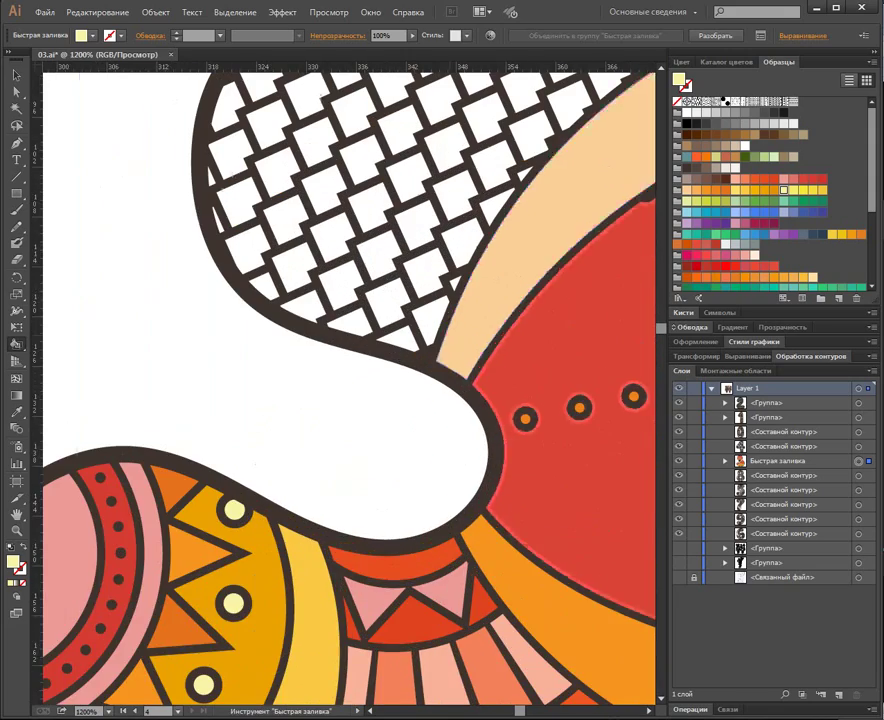
pyautogui.moveTo(507, 220); pyautogui.dragTo(474, 424)
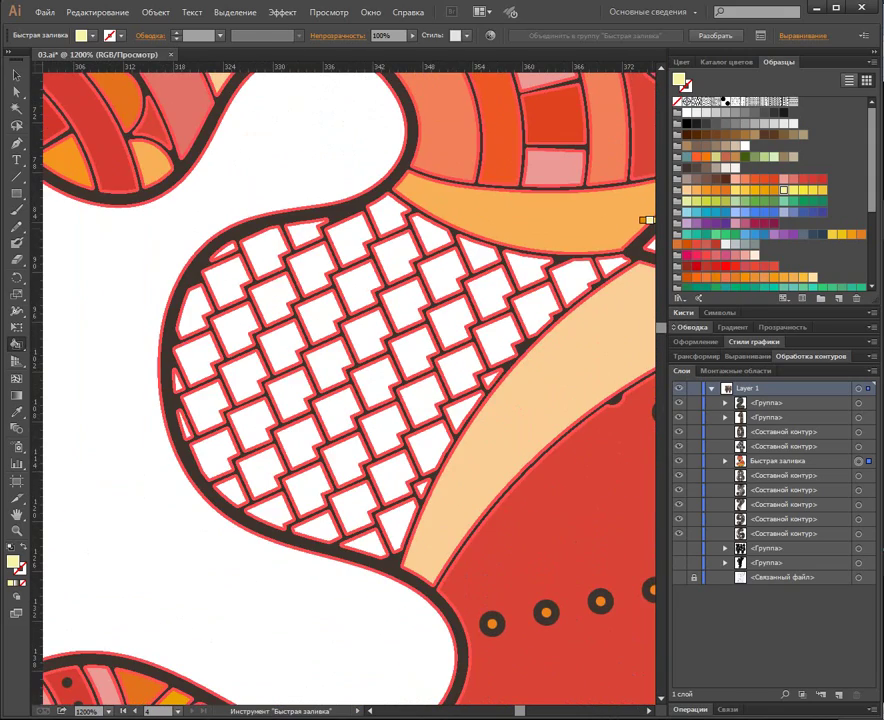
pyautogui.click(355, 287)
pyautogui.click(290, 393)
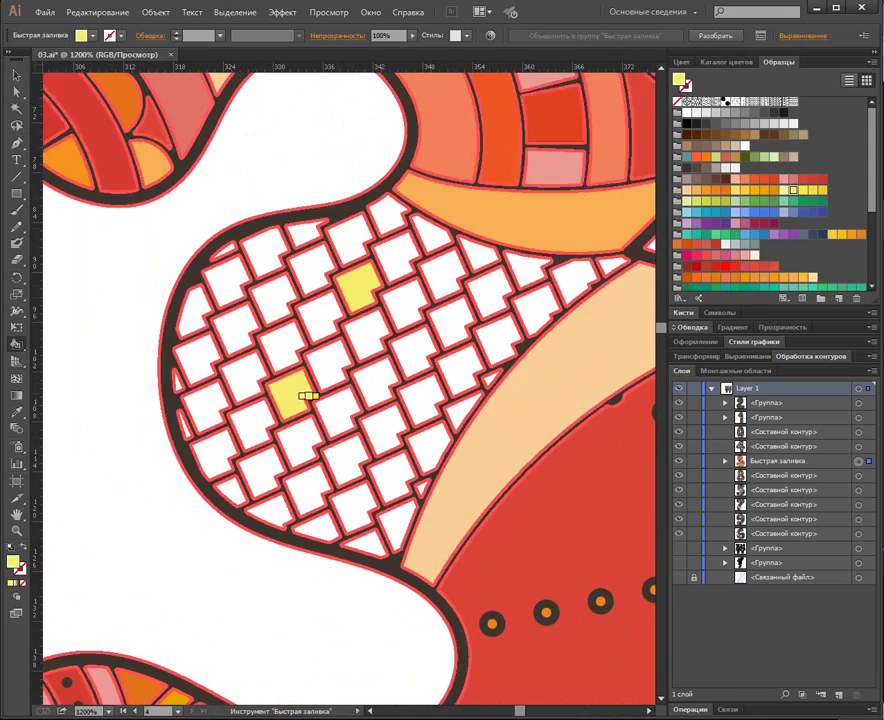
pyautogui.click(395, 478)
pyautogui.click(413, 351)
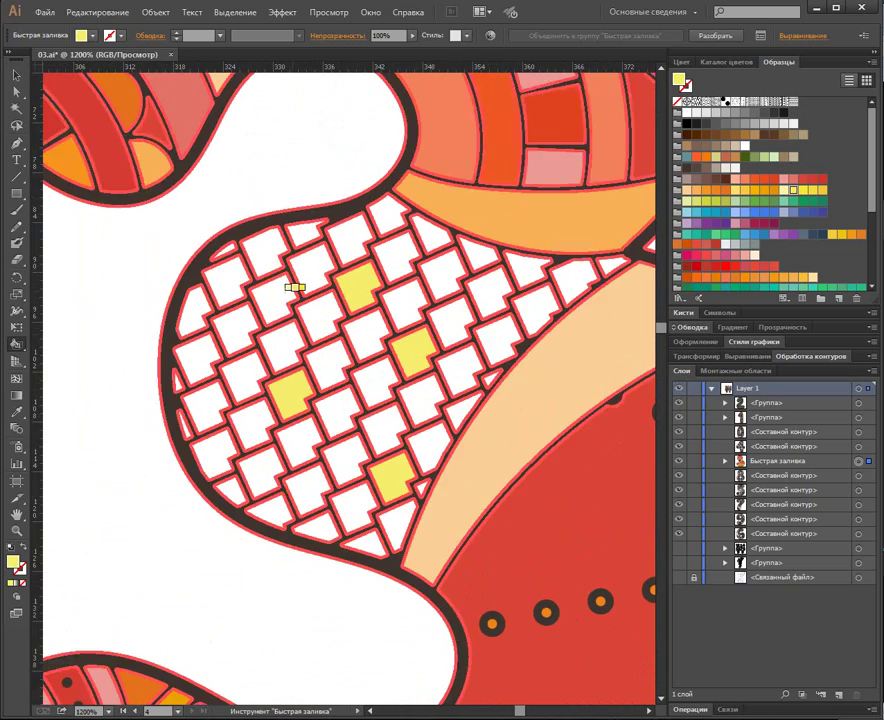
pyautogui.click(237, 274)
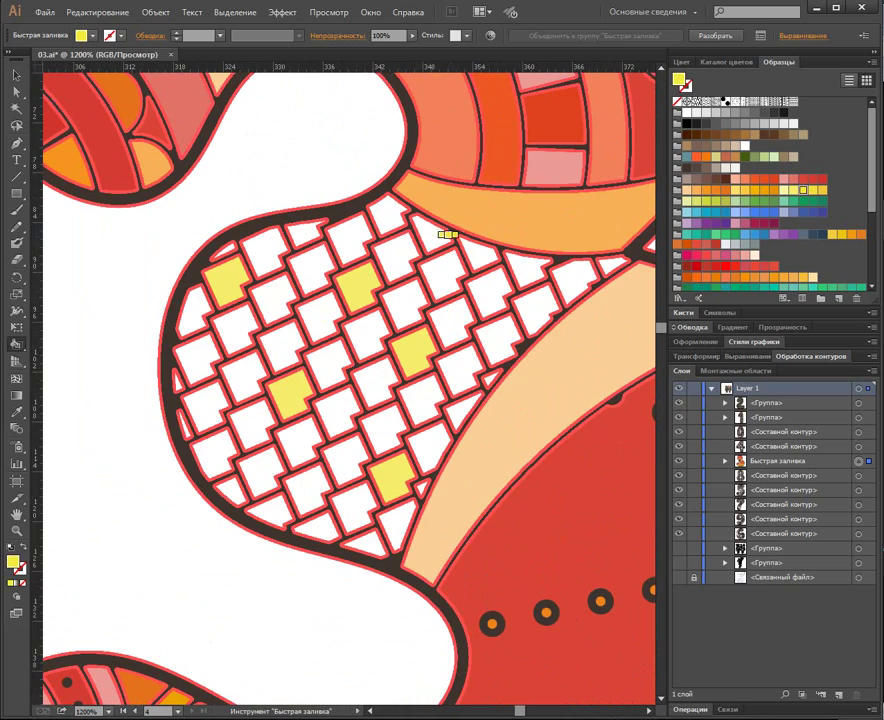
# Fill six more scattered cells of the basket-weave pattern with the next, brighter yellow swatch.
pyautogui.click(442, 236)
pyautogui.click(346, 326)
pyautogui.click(240, 368)
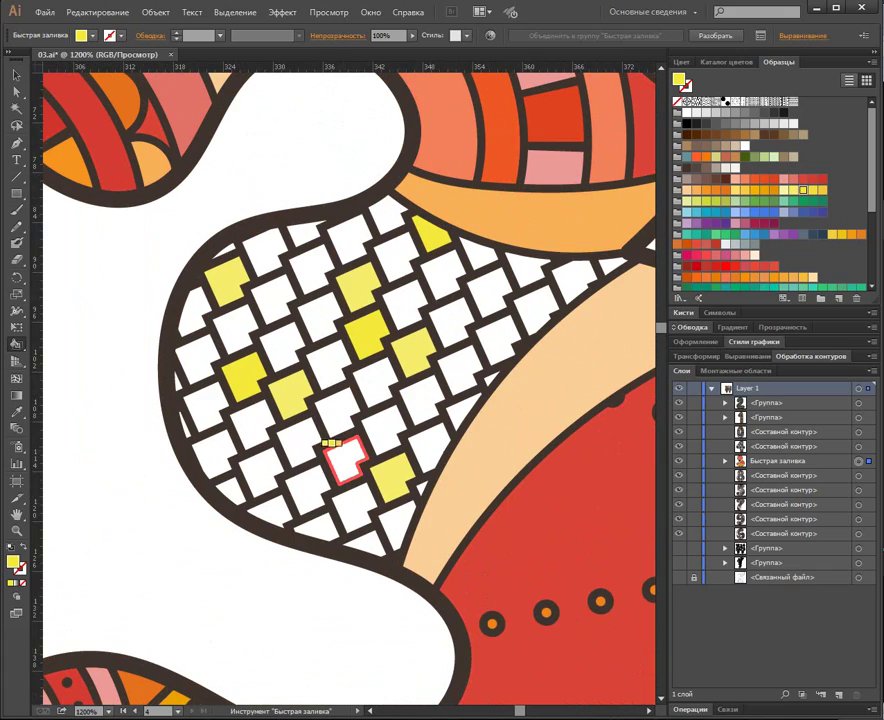
pyautogui.click(333, 446)
pyautogui.click(312, 522)
pyautogui.click(528, 298)
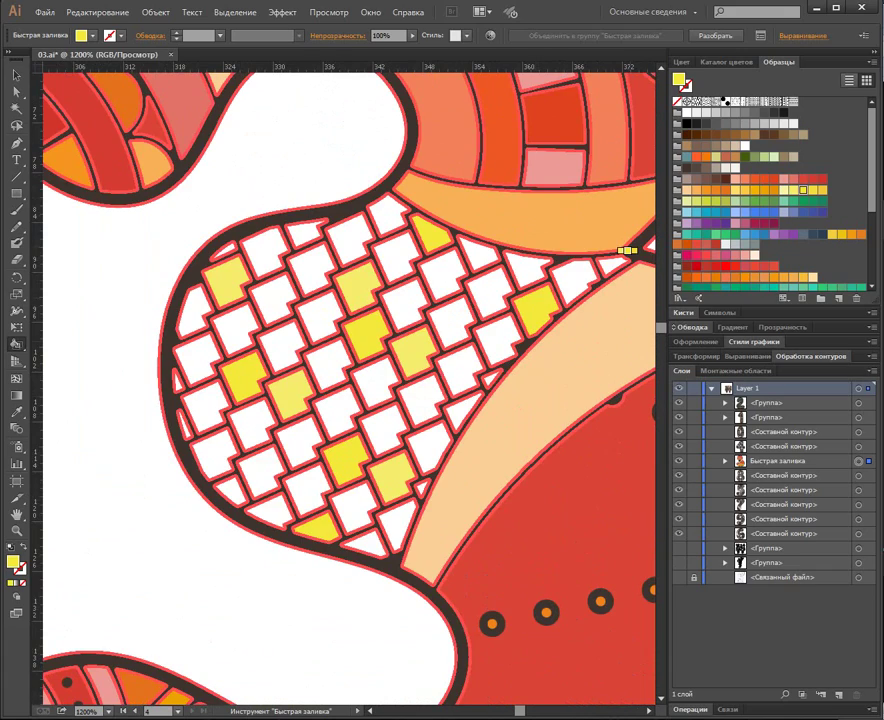
# Fill further scattered basket-weave cells, including ones near the upper edge, with the next, deeper yellow swatch.
pyautogui.click(484, 281)
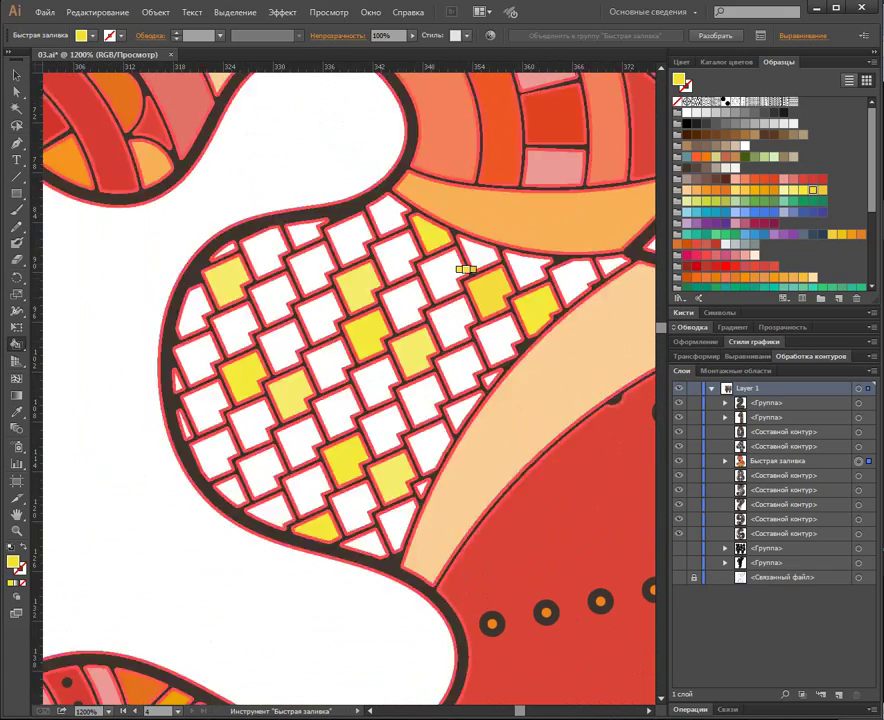
pyautogui.click(256, 252)
pyautogui.click(285, 343)
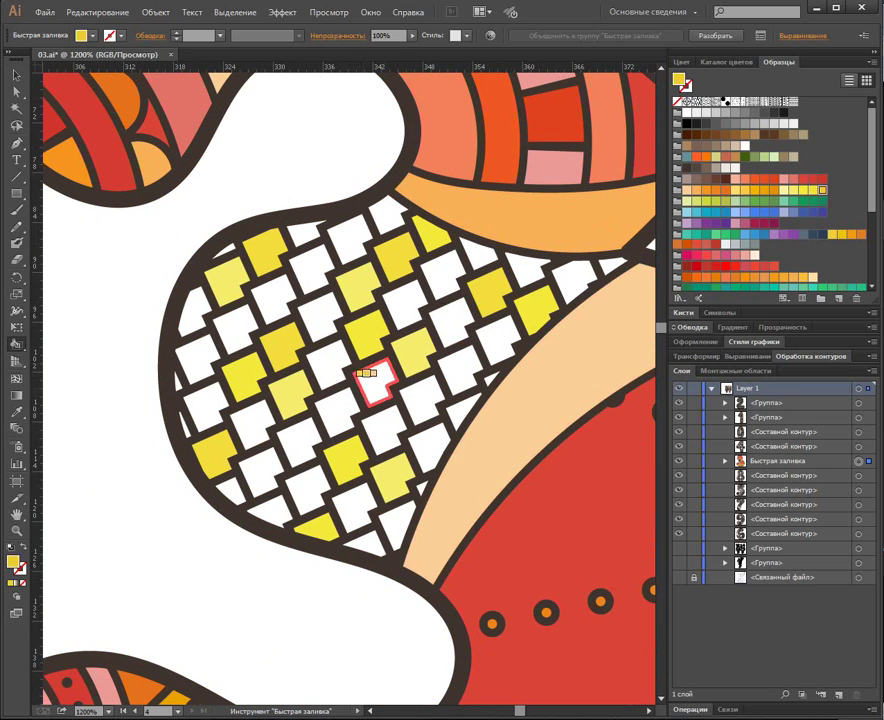
# Fill scattered white cells of the basket-weave pattern in the 3's middle with the selected golden yellow swatch.
pyautogui.click(340, 412)
pyautogui.click(406, 306)
pyautogui.click(305, 274)
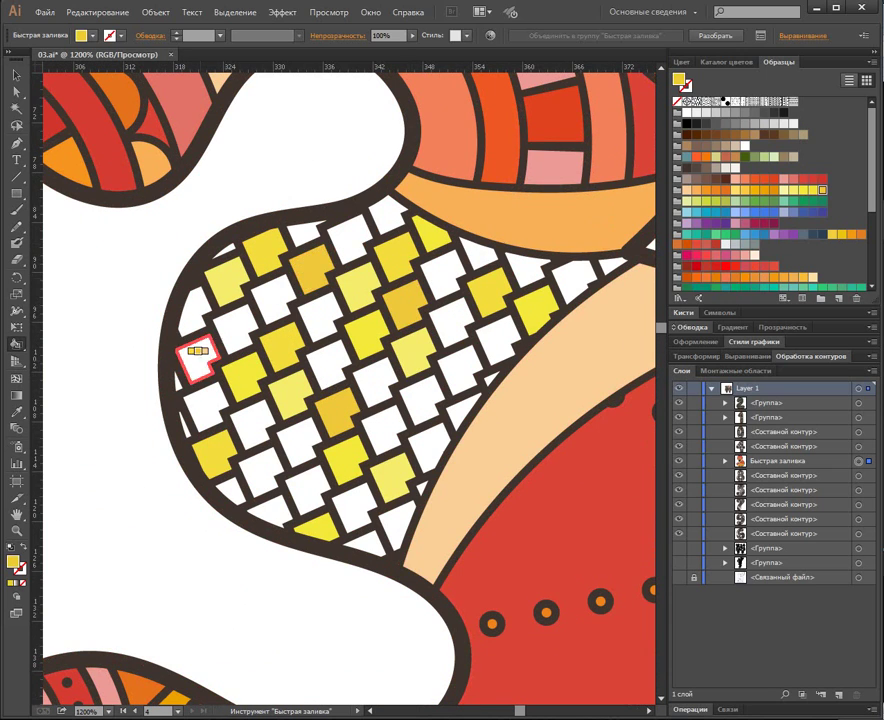
pyautogui.click(198, 357)
pyautogui.click(429, 441)
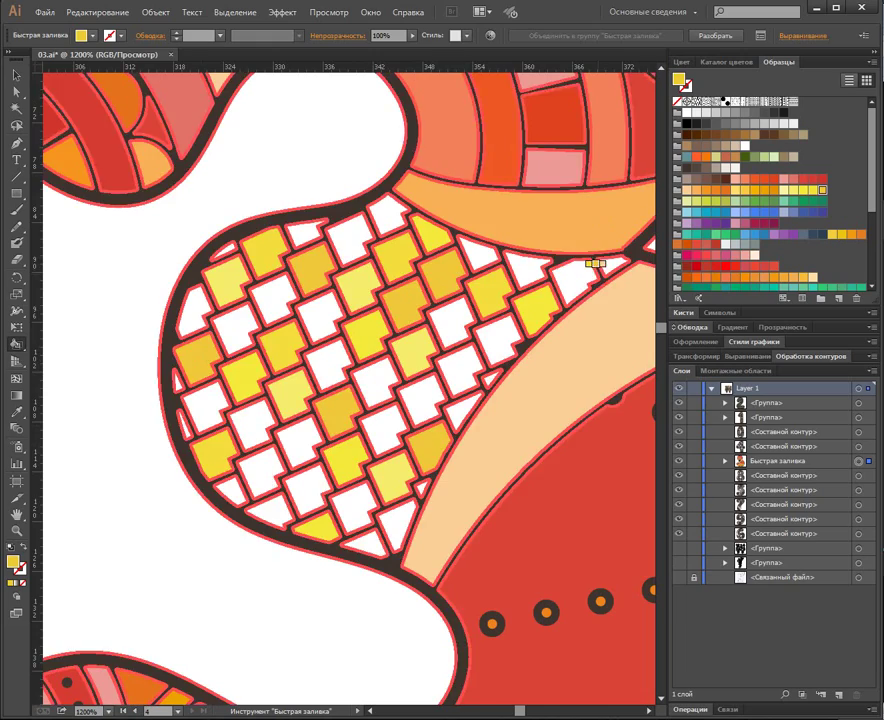
# Fill five scattered basket-weave cells with the pale yellow-green swatch that follows the golden yellow.
pyautogui.press('Right')
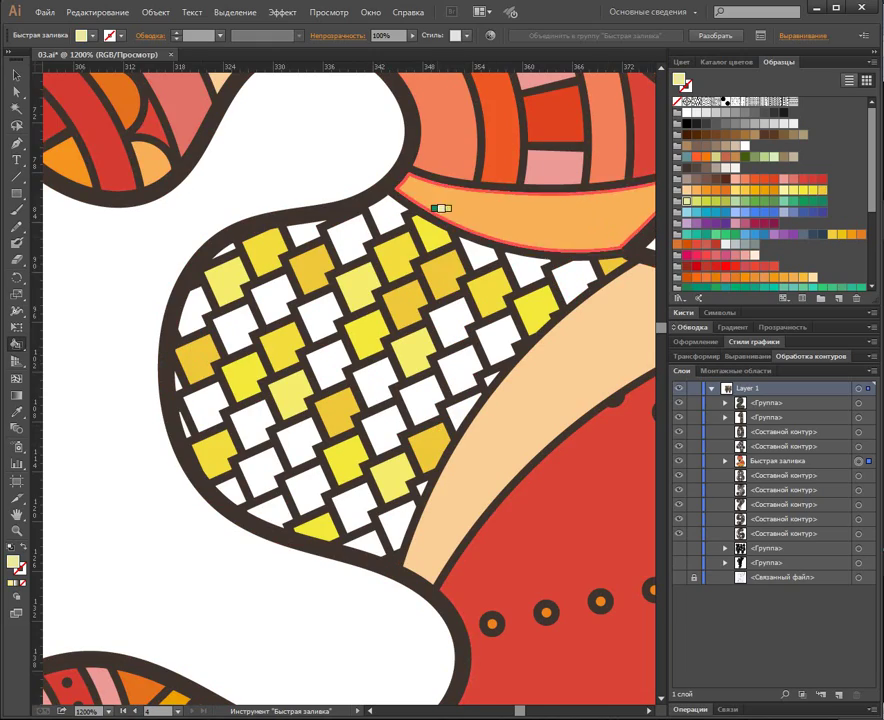
pyautogui.click(388, 210)
pyautogui.click(441, 316)
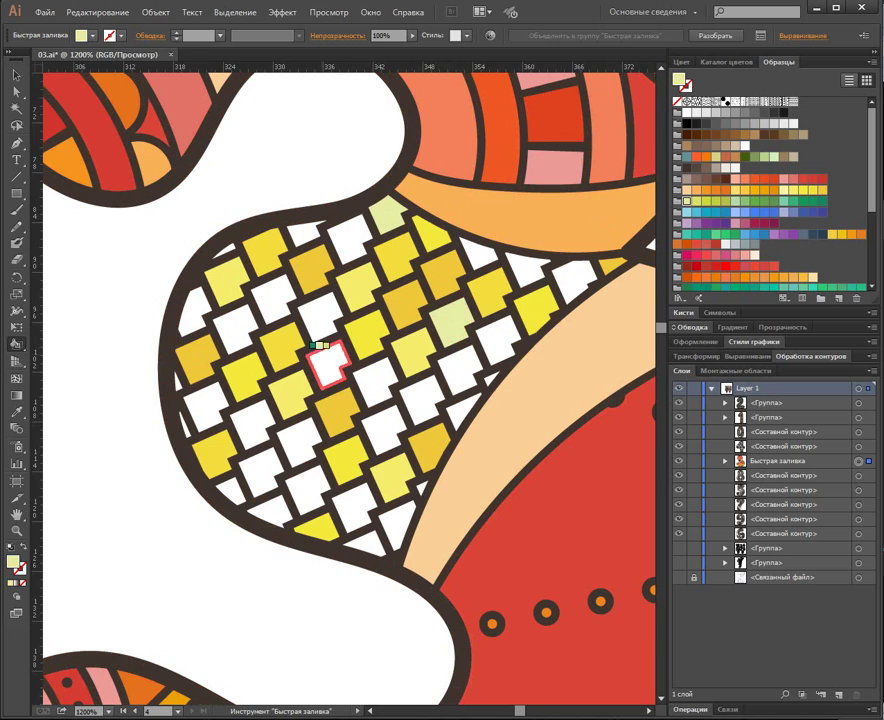
pyautogui.click(325, 361)
pyautogui.click(297, 436)
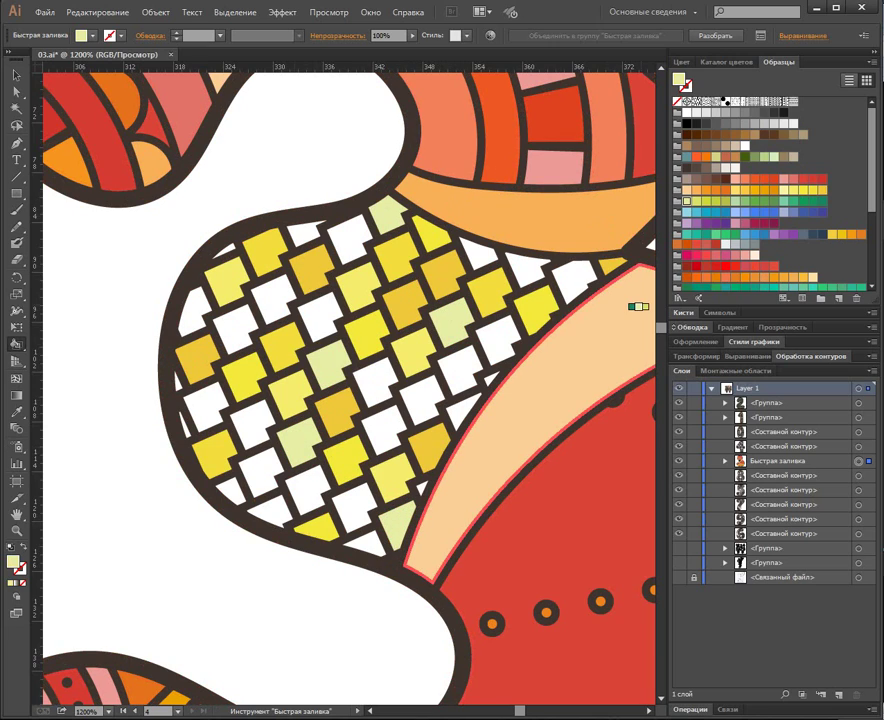
# Fill further scattered basket-weave cells, including ones along the upper edge, with the next swatch, light lime green.
pyautogui.press('Right')
pyautogui.click(306, 231)
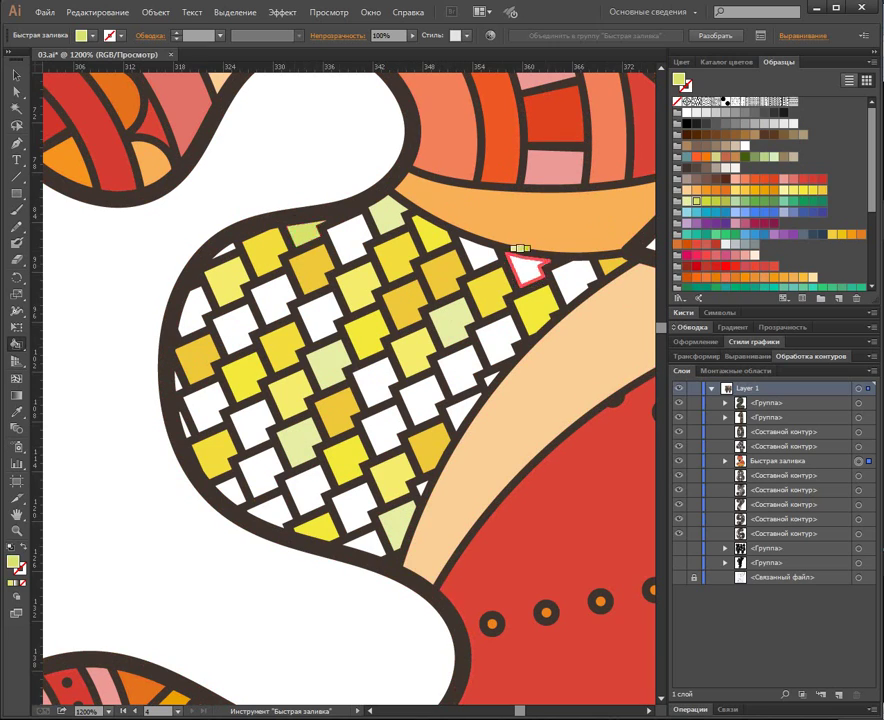
pyautogui.click(565, 274)
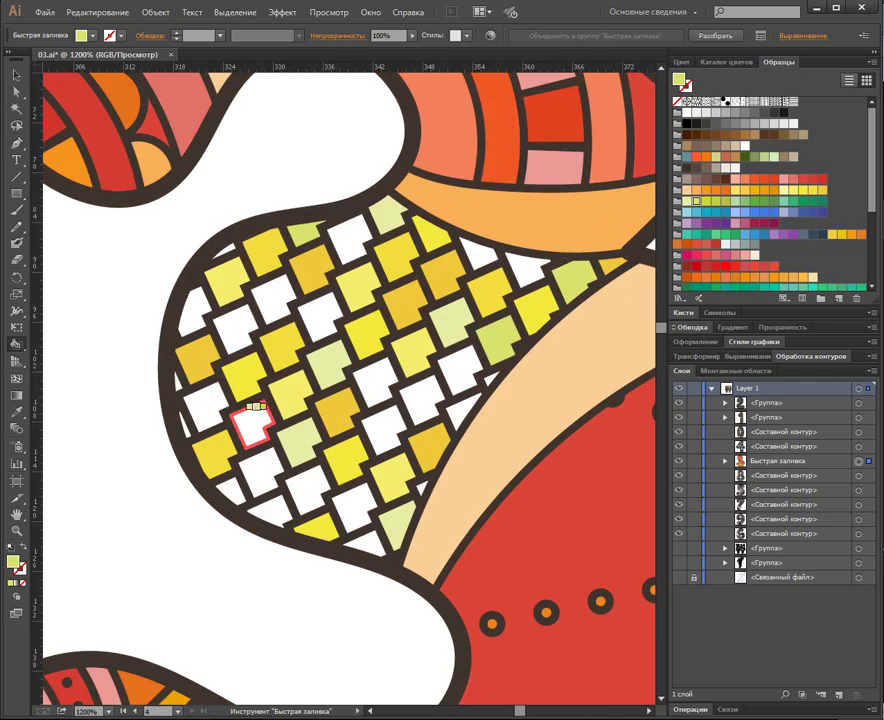
pyautogui.click(190, 287)
# Fill five more basket-weave cells, including the small one at the upper-left edge, with the brighter lime green swatch.
pyautogui.click(706, 201)
pyautogui.click(319, 318)
pyautogui.click(260, 472)
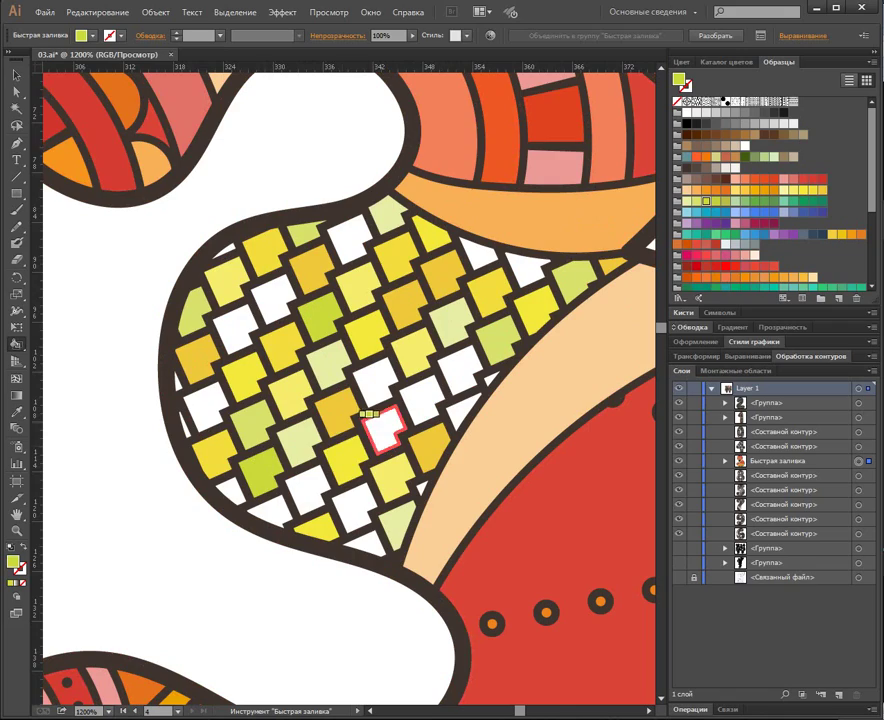
pyautogui.click(373, 423)
pyautogui.click(349, 238)
pyautogui.click(228, 247)
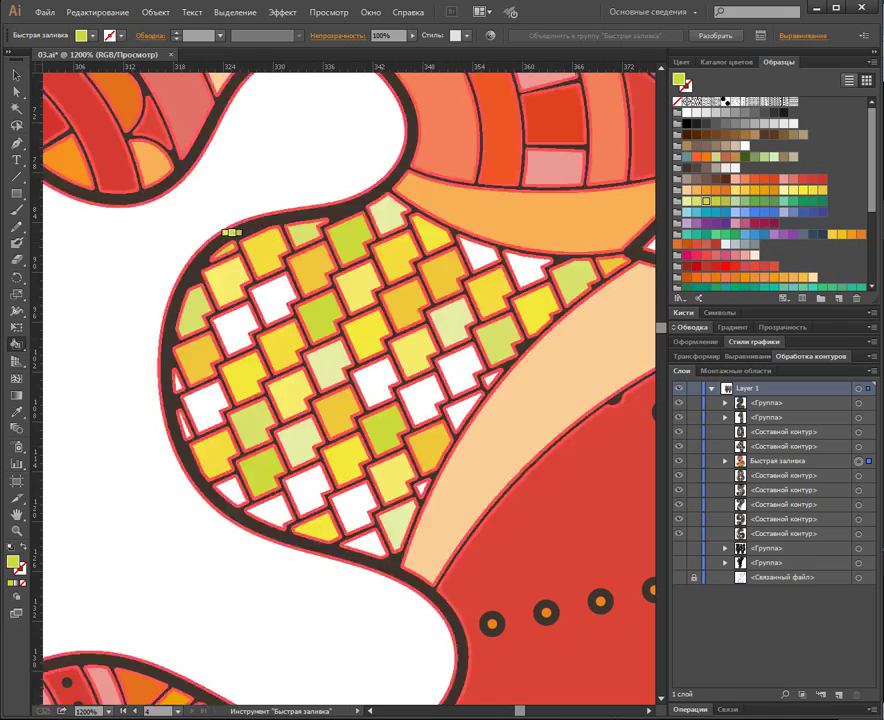
# Fill another set of scattered basket-weave cells with the next, slightly darker yellow-green swatch.
pyautogui.click(476, 261)
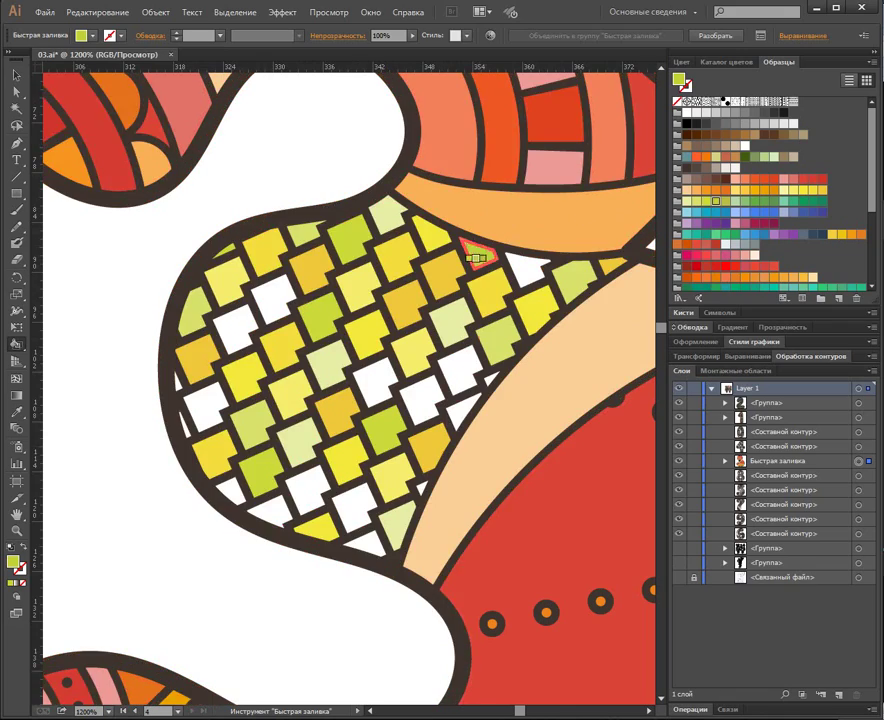
pyautogui.click(460, 408)
pyautogui.click(379, 379)
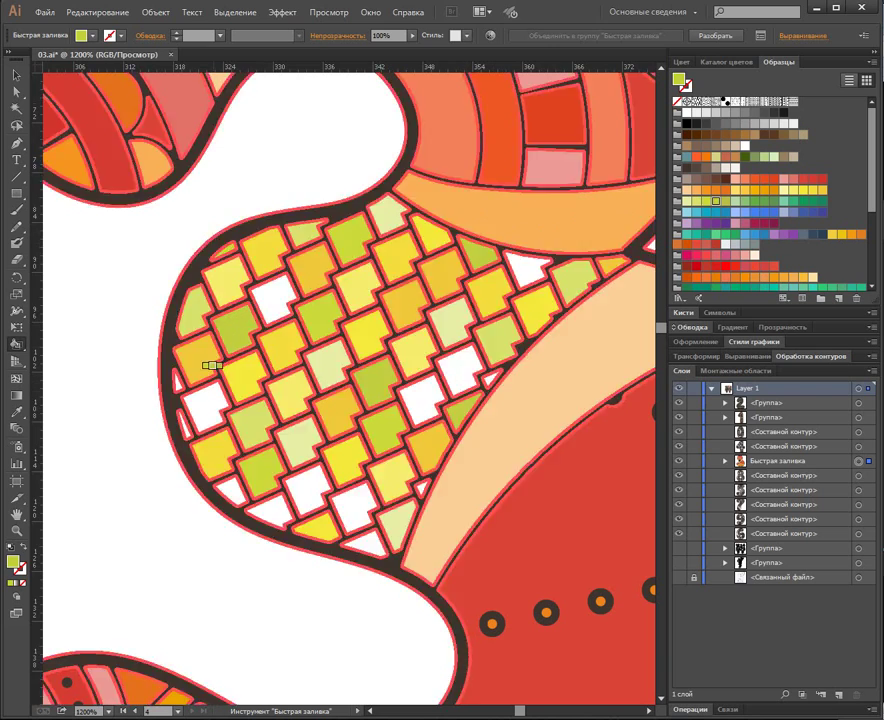
pyautogui.click(351, 499)
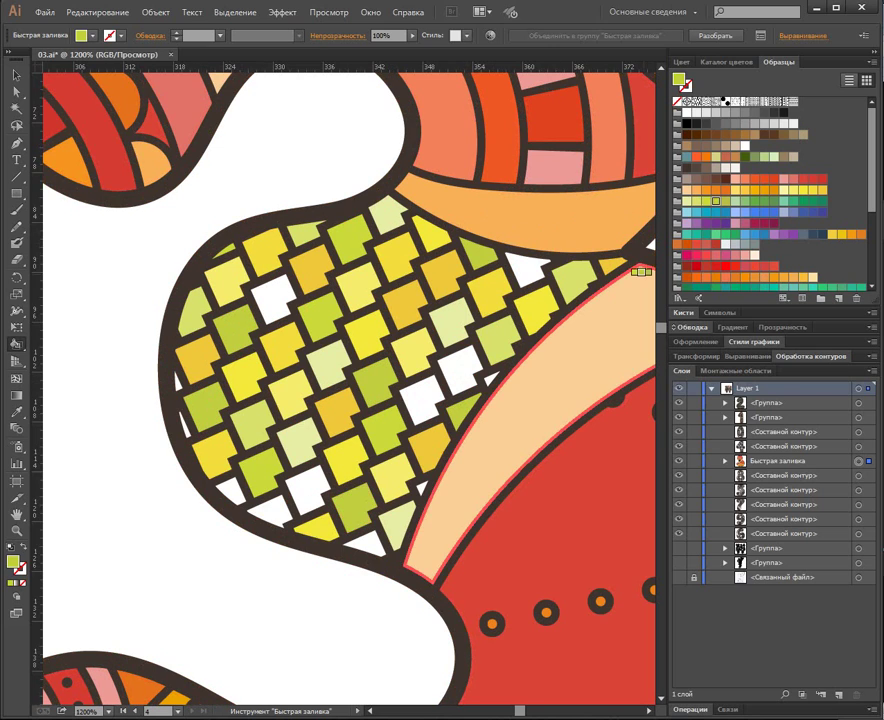
# Fill several remaining white basket-weave cells and small edge slivers with the olive green swatch.
pyautogui.click(524, 260)
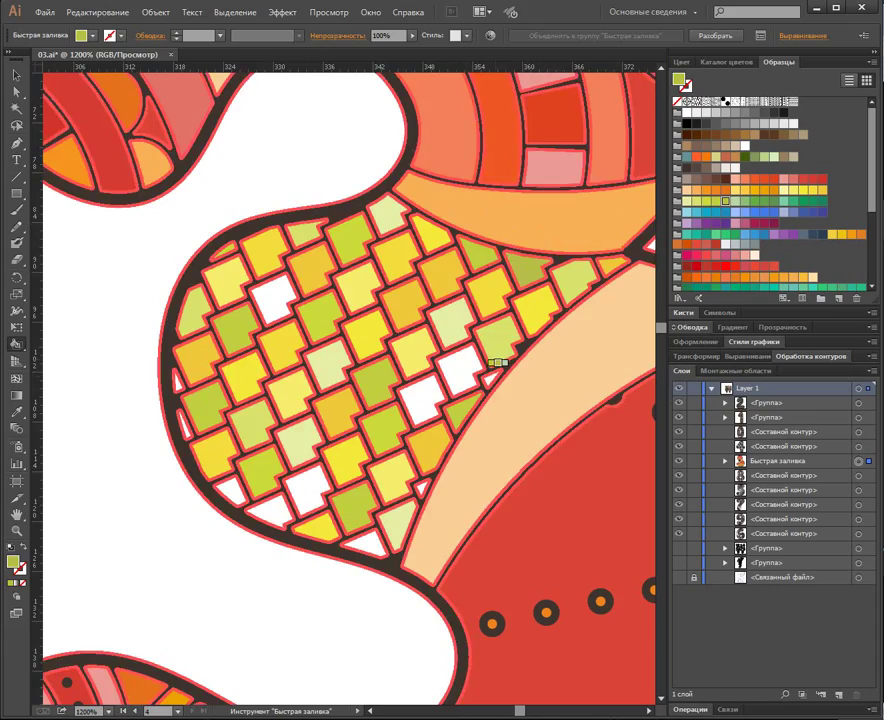
pyautogui.click(305, 488)
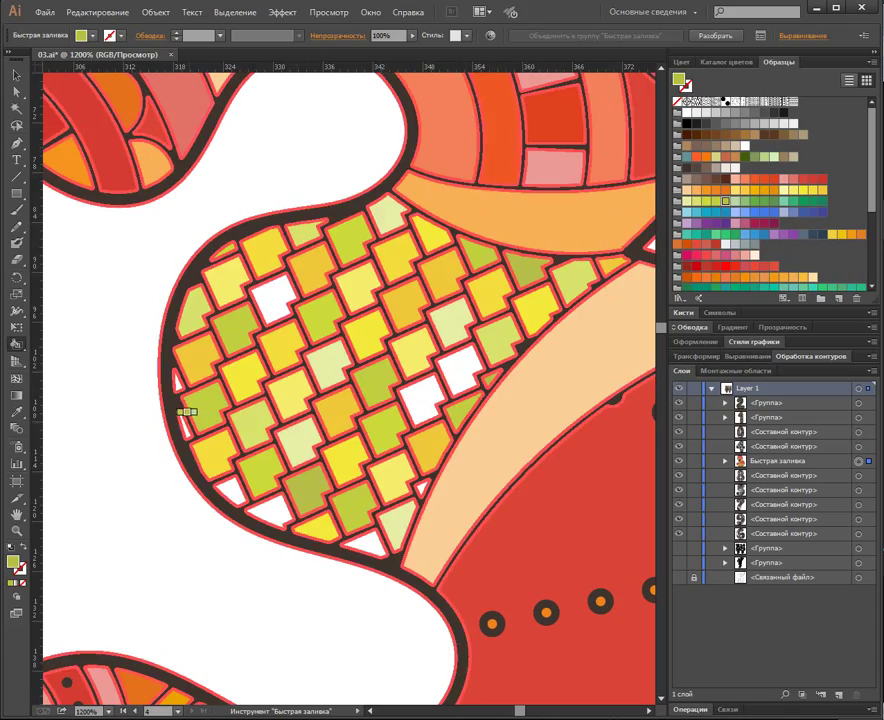
pyautogui.click(266, 306)
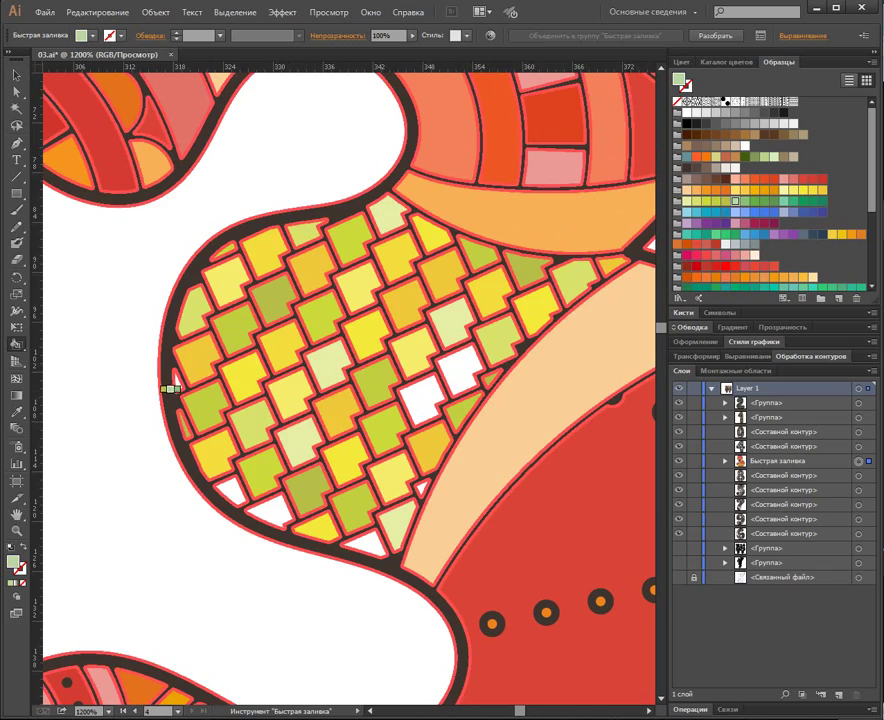
# Fill the last white basket-weave cells and edge pieces with the pale green, medium green and darker green swatches.
pyautogui.press('Right')
pyautogui.click(423, 397)
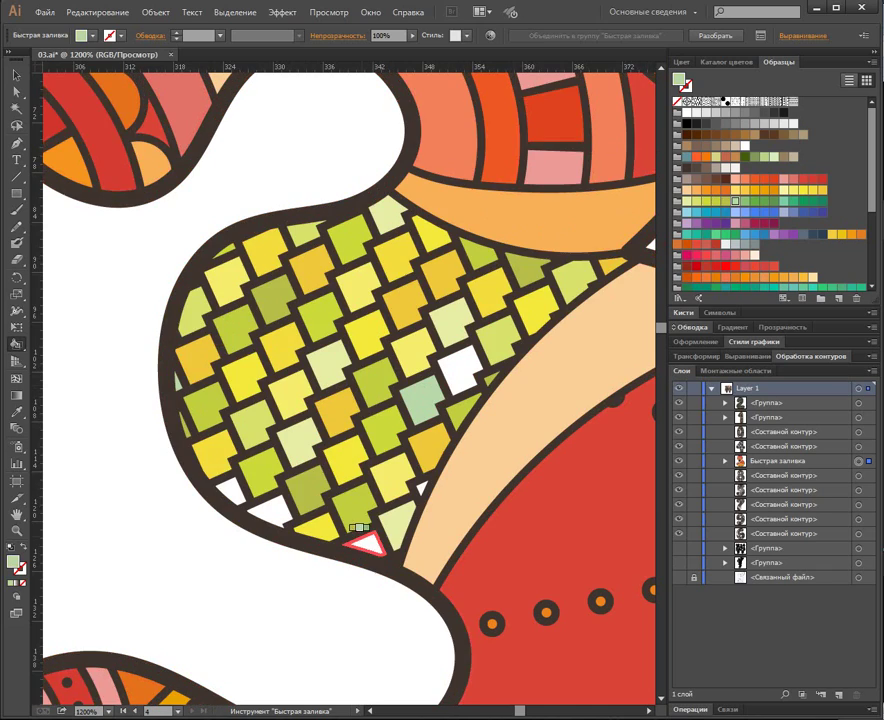
pyautogui.click(366, 538)
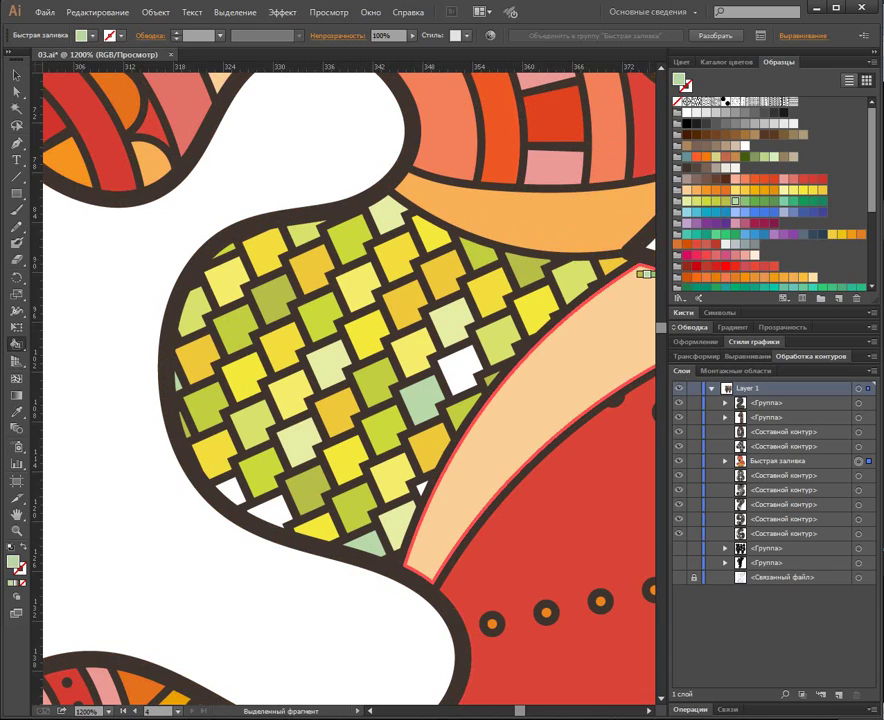
pyautogui.click(455, 364)
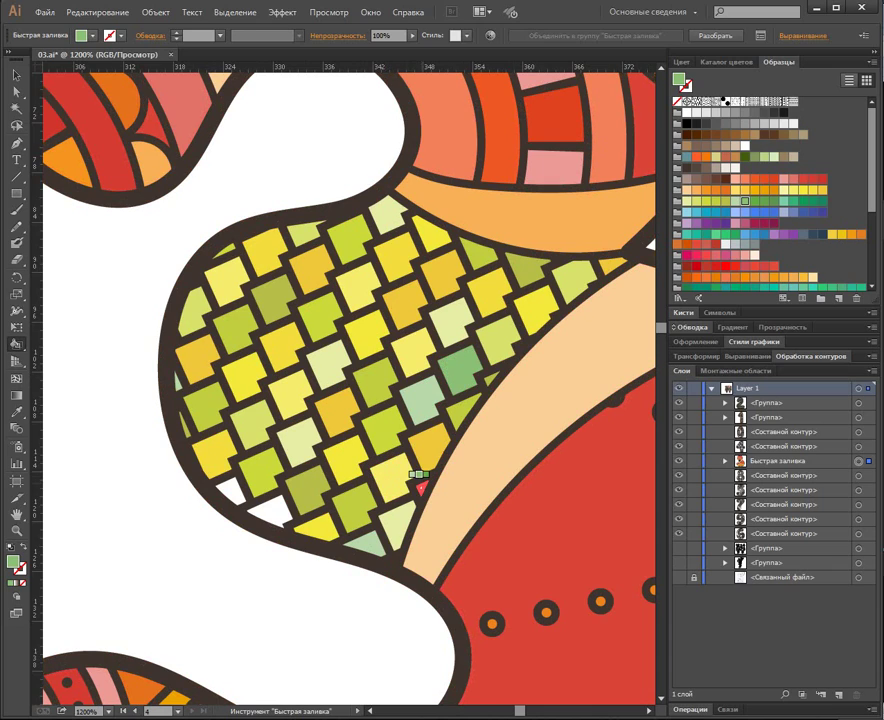
pyautogui.click(236, 485)
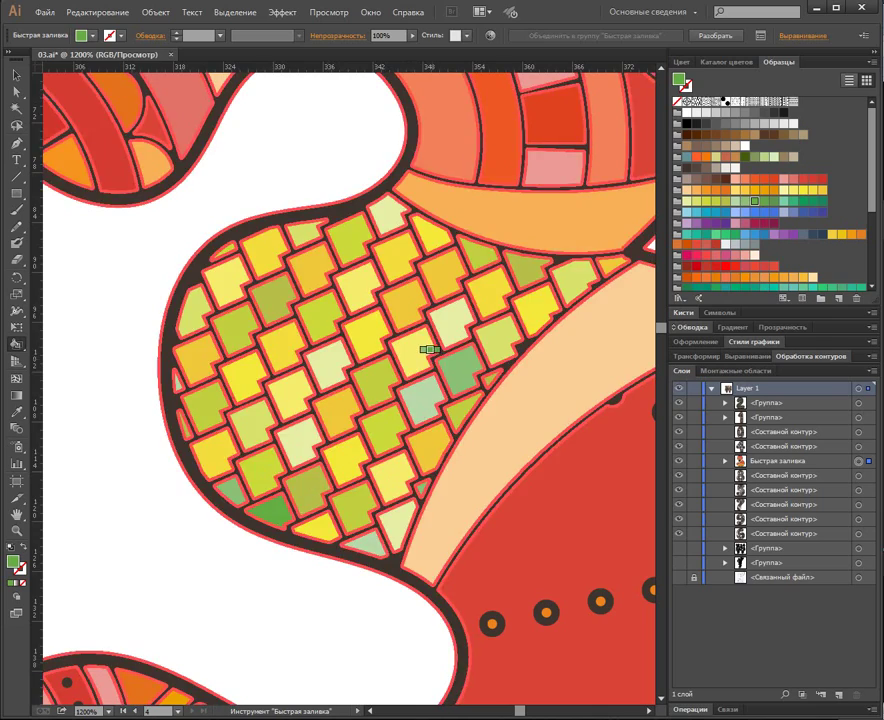
# Select the whole digit 3 Live Paint group with the Selection tool.
pyautogui.hotkey('ctrl', '-')
pyautogui.hotkey('ctrl', '-')
pyautogui.hotkey('ctrl', '-')
pyautogui.hotkey('ctrl', '-')
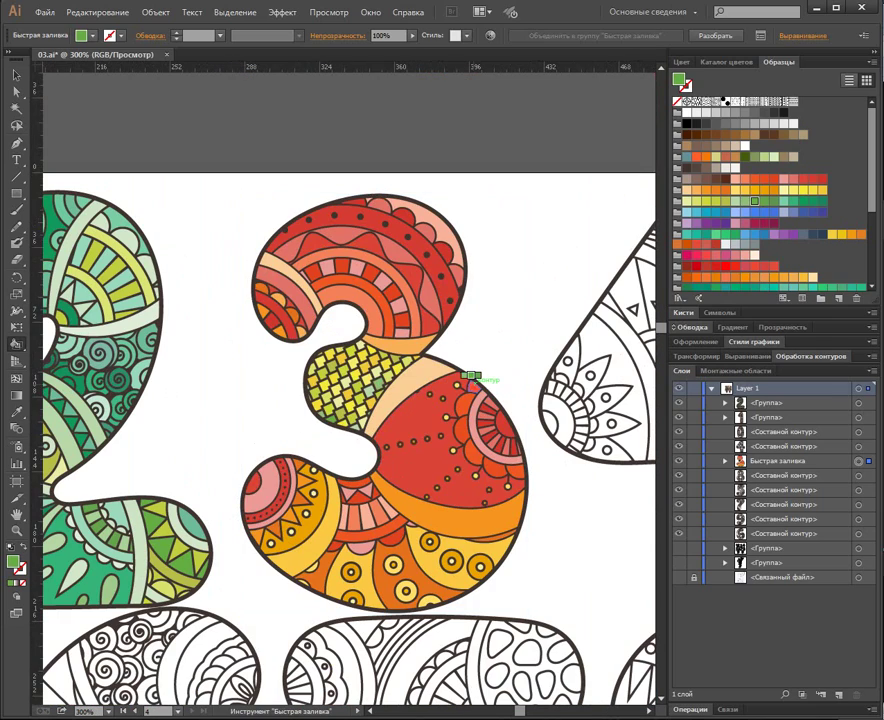
pyautogui.press('v')
pyautogui.click(470, 380)
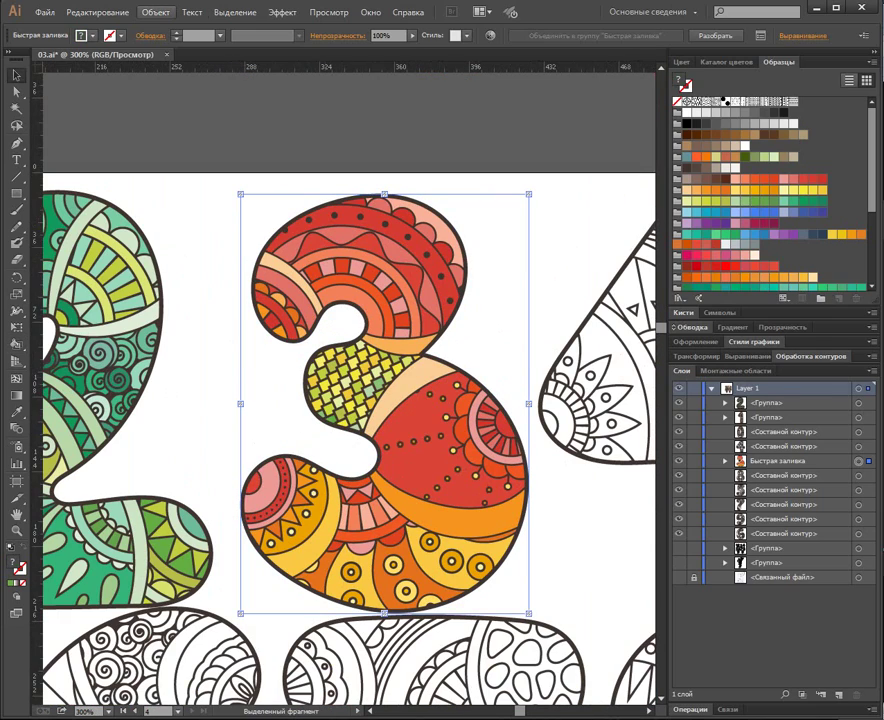
# Expand the digit 3's Live Paint group with object, fill and stroke included, and bring it to the front of the stack.
pyautogui.click(155, 12)
pyautogui.click(300, 158)
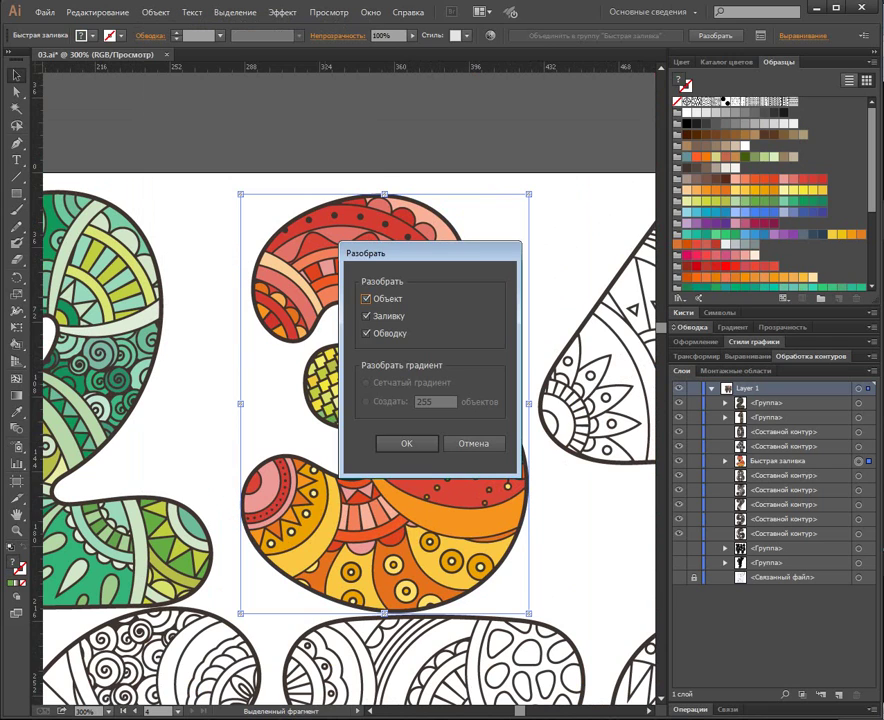
pyautogui.press('Return')
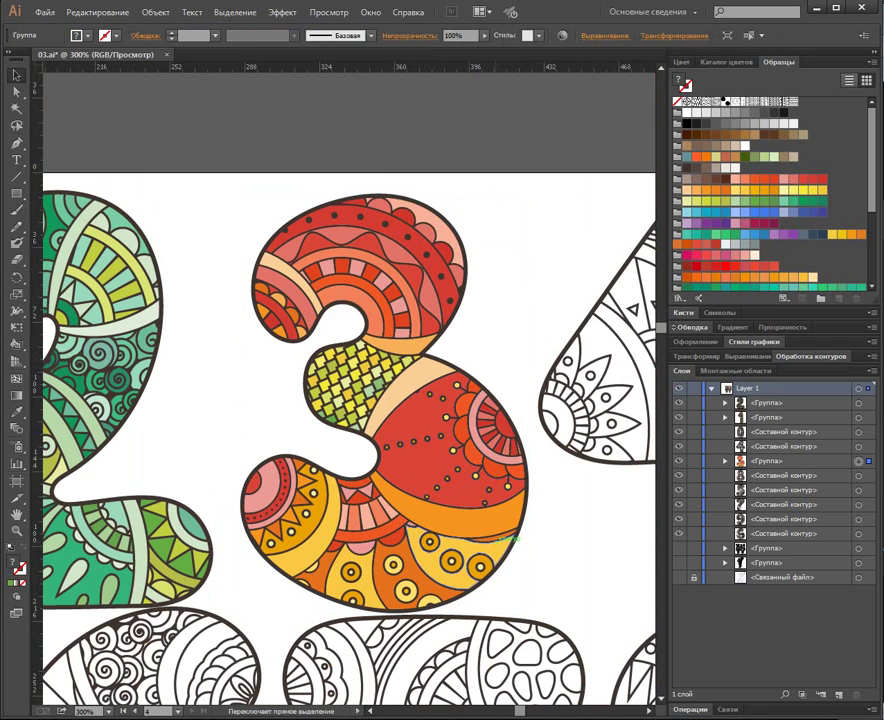
pyautogui.hotkey('ctrl', 'shift', ']')
pyautogui.hotkey('ctrl', 'shift', 'g')
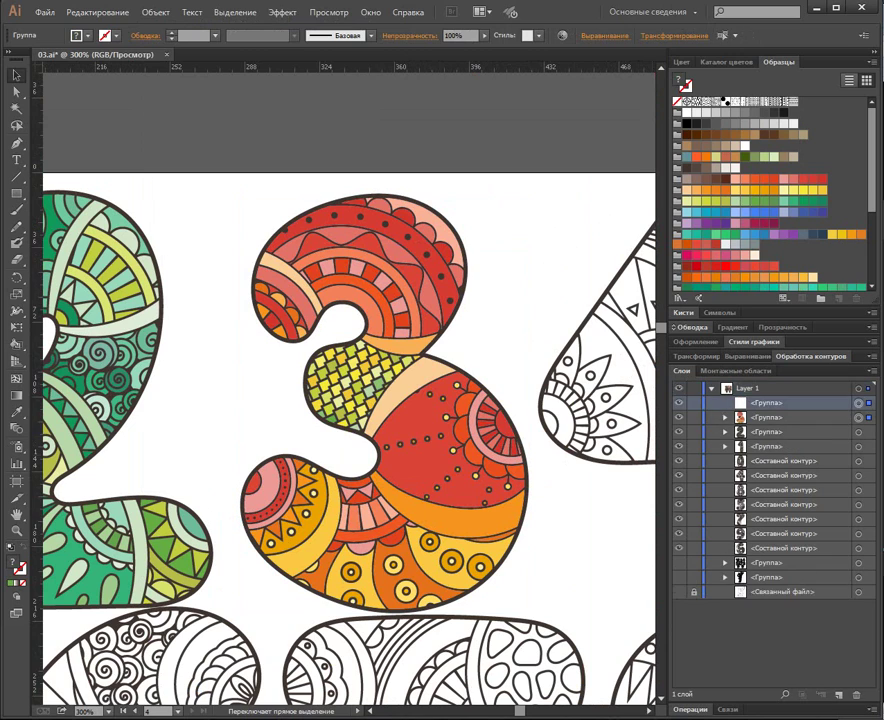
pyautogui.hotkey('ctrl', 'z')
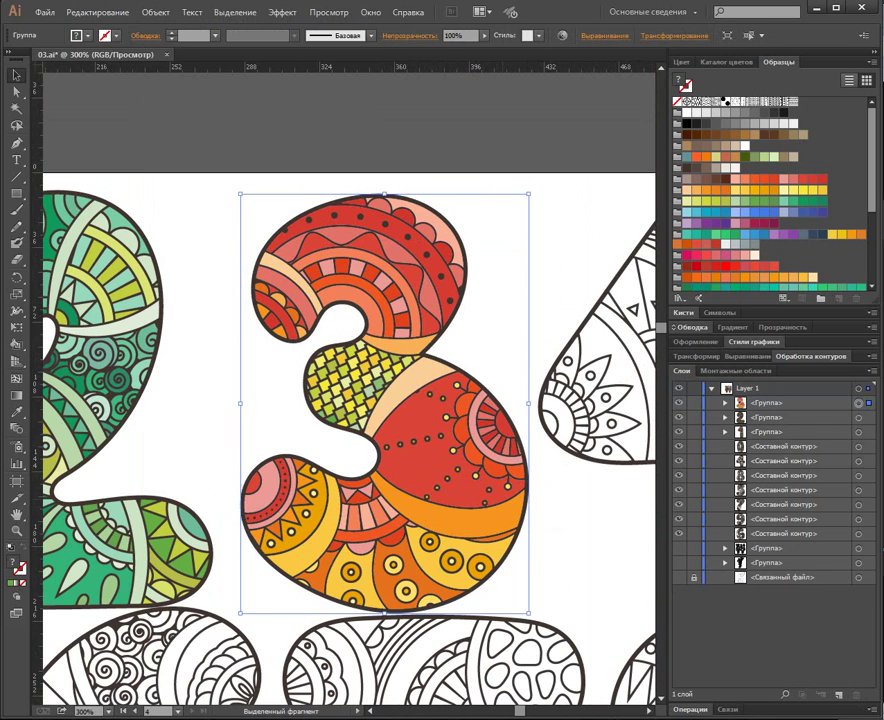
# Isolate the expanded digit 3 and merge its dark outline paths and its same-red paths into one compound path each.
pyautogui.doubleClick(430, 410)
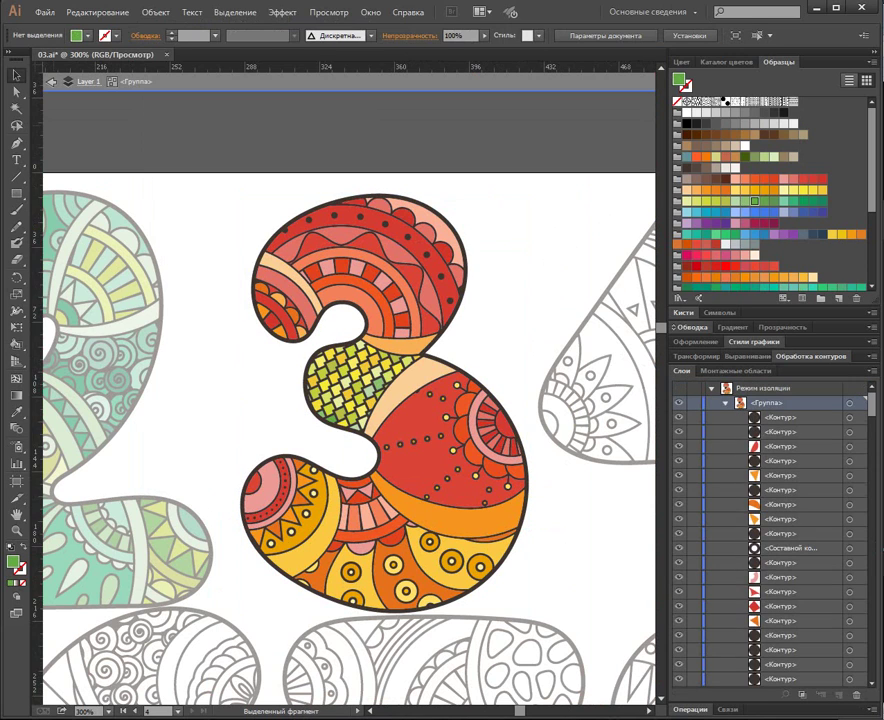
pyautogui.click(247, 518)
pyautogui.hotkey('ctrl', '6')
pyautogui.hotkey('ctrl', '8')
pyautogui.click(253, 484)
pyautogui.hotkey('ctrl', '6')
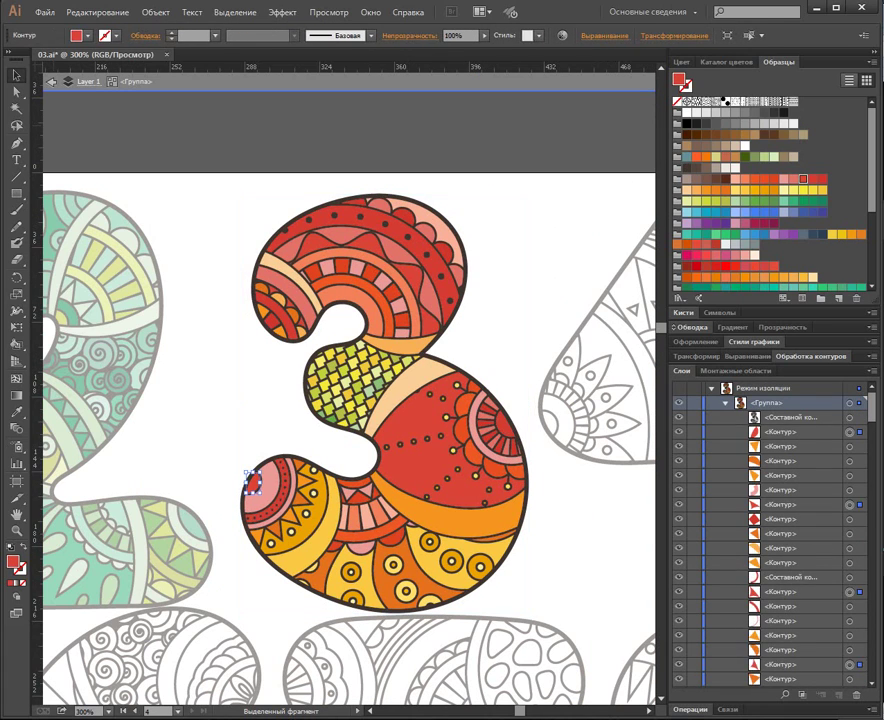
pyautogui.hotkey('ctrl', '8')
# Select the digit's next fills, from orange through pink to red, by matching colour and merge each shade into its own compound path.
pyautogui.click(850, 446)
pyautogui.hotkey('ctrl', '6')
pyautogui.hotkey('ctrl', '8')
pyautogui.click(850, 461)
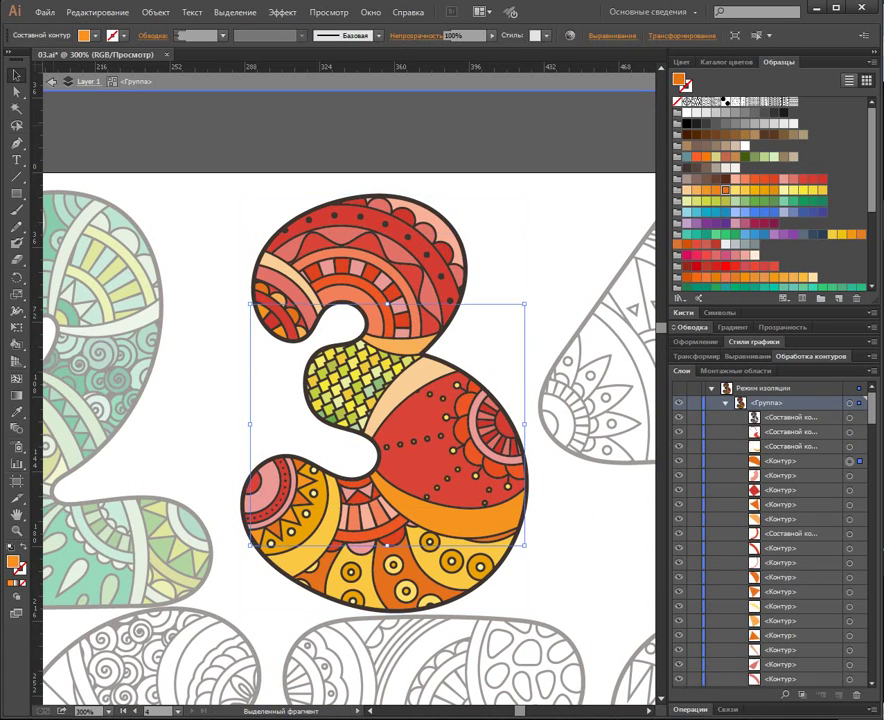
pyautogui.hotkey('ctrl', '6')
pyautogui.hotkey('ctrl', '8')
pyautogui.click(850, 475)
pyautogui.hotkey('ctrl', '6')
pyautogui.hotkey('ctrl', '8')
pyautogui.click(850, 490)
pyautogui.hotkey('ctrl', '6')
pyautogui.hotkey('ctrl', '8')
pyautogui.click(850, 504)
pyautogui.hotkey('ctrl', '6')
pyautogui.hotkey('ctrl', '8')
pyautogui.click(850, 519)
pyautogui.hotkey('ctrl', '6')
pyautogui.hotkey('ctrl', '8')
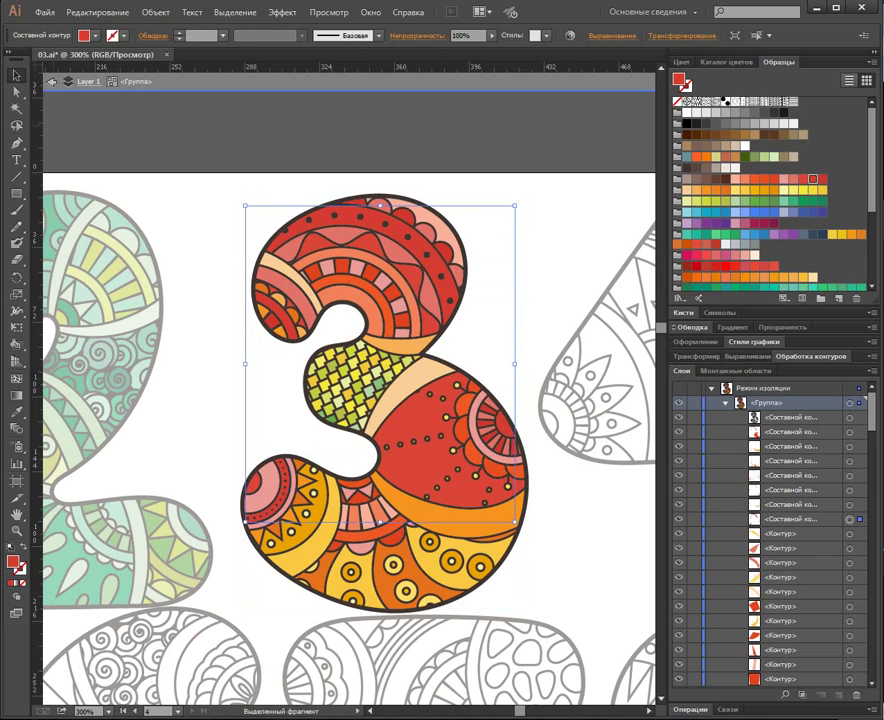
# Merge the further red, salmon and amber shades of the digit 3 into separate compound paths, one per fill colour.
pyautogui.click(850, 533)
pyautogui.hotkey('ctrl', '6')
pyautogui.hotkey('ctrl', '8')
pyautogui.click(850, 548)
pyautogui.hotkey('ctrl', '6')
pyautogui.hotkey('ctrl', '8')
pyautogui.click(850, 563)
pyautogui.click(249, 476)
pyautogui.click(249, 476)
pyautogui.click(249, 476)
pyautogui.click(249, 476)
pyautogui.click(850, 606)
pyautogui.hotkey('ctrl', '6')
pyautogui.hotkey('ctrl', '8')
pyautogui.click(850, 621)
pyautogui.hotkey('ctrl', '6')
pyautogui.hotkey('ctrl', '8')
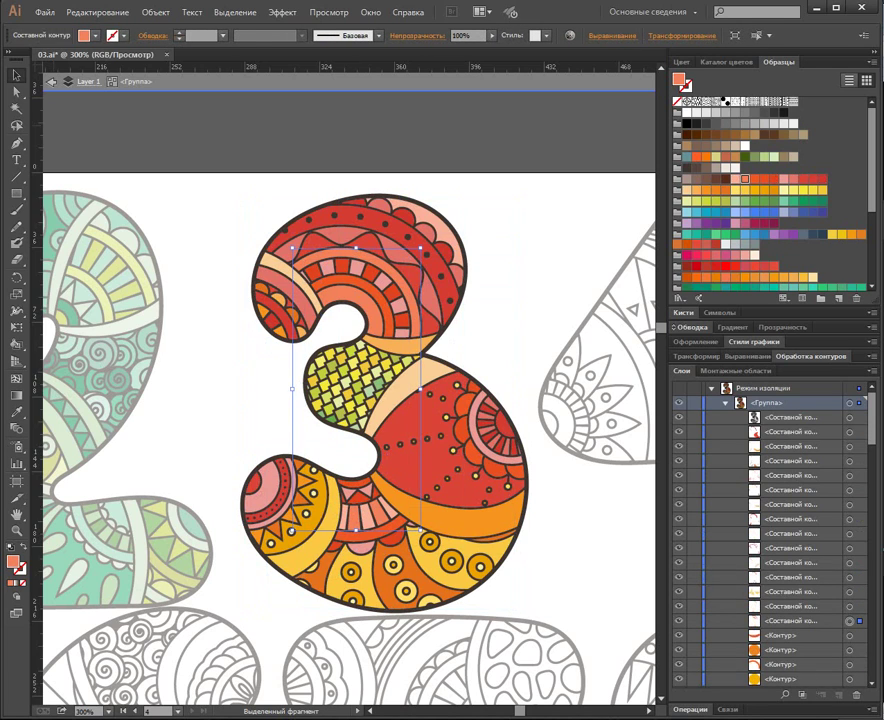
pyautogui.hotkey('ctrl', 'alt', '[')
pyautogui.hotkey('ctrl', 'alt', '[')
pyautogui.hotkey('ctrl', 'alt', '[')
pyautogui.hotkey('ctrl', 'alt', '[')
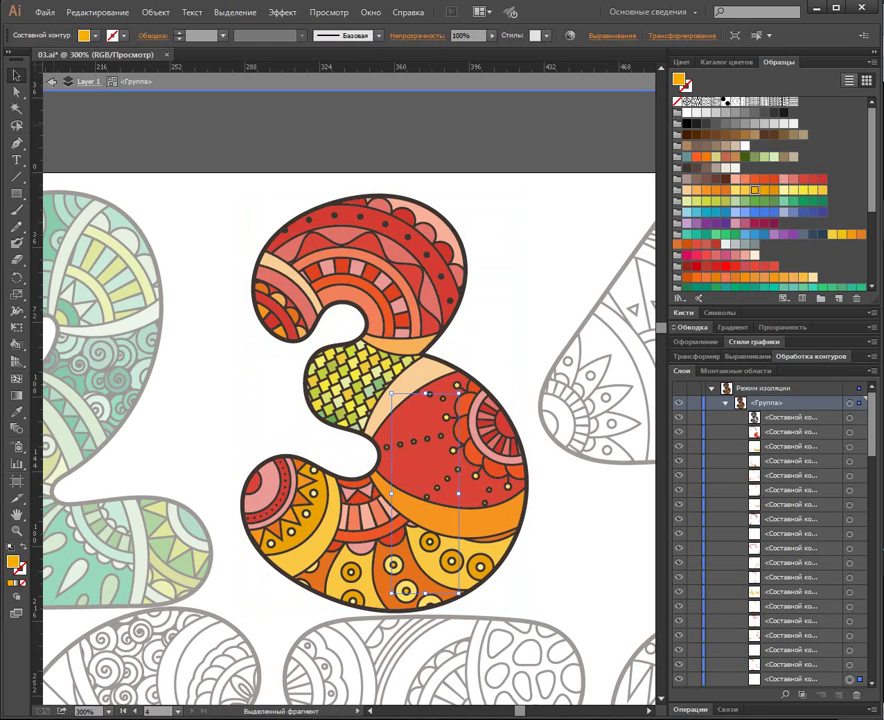
# Merge the pale-yellow and other yellow paths of the digit 3 into one compound path per shade.
pyautogui.scroll(-4, 840, 600)
pyautogui.hotkey('ctrl', 'alt', '[')
pyautogui.hotkey('ctrl', 'alt', '[')
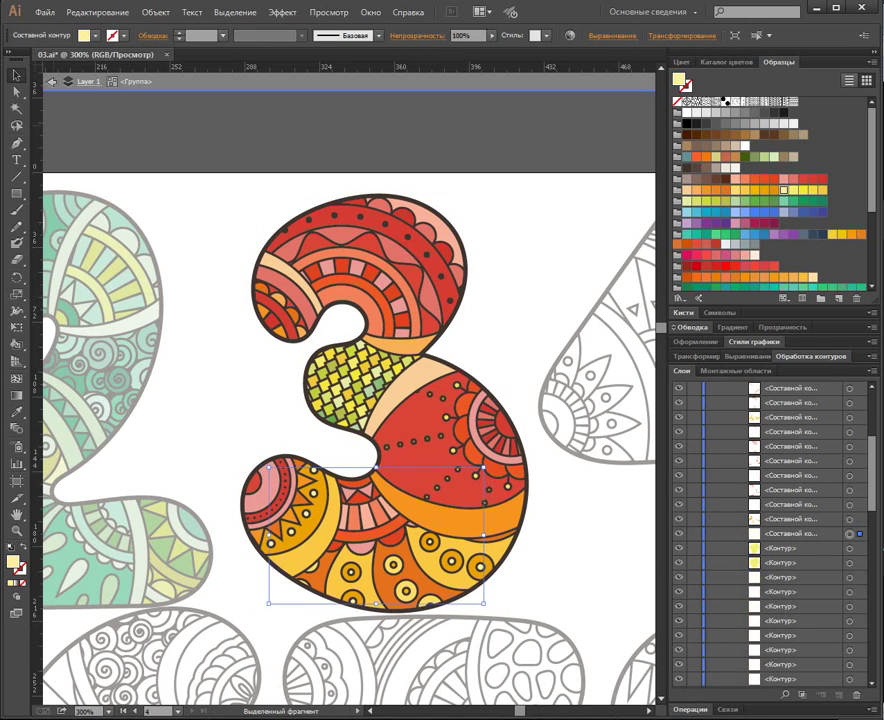
pyautogui.hotkey('ctrl', 'alt', '[')
pyautogui.click(850, 563)
pyautogui.hotkey('ctrl', '8')
pyautogui.click(850, 577)
pyautogui.hotkey('ctrl', '8')
pyautogui.click(850, 592)
pyautogui.hotkey('ctrl', 'alt', '[')
pyautogui.hotkey('ctrl', 'alt', '[')
pyautogui.hotkey('ctrl', 'alt', '[')
pyautogui.hotkey('ctrl', 'alt', '[')
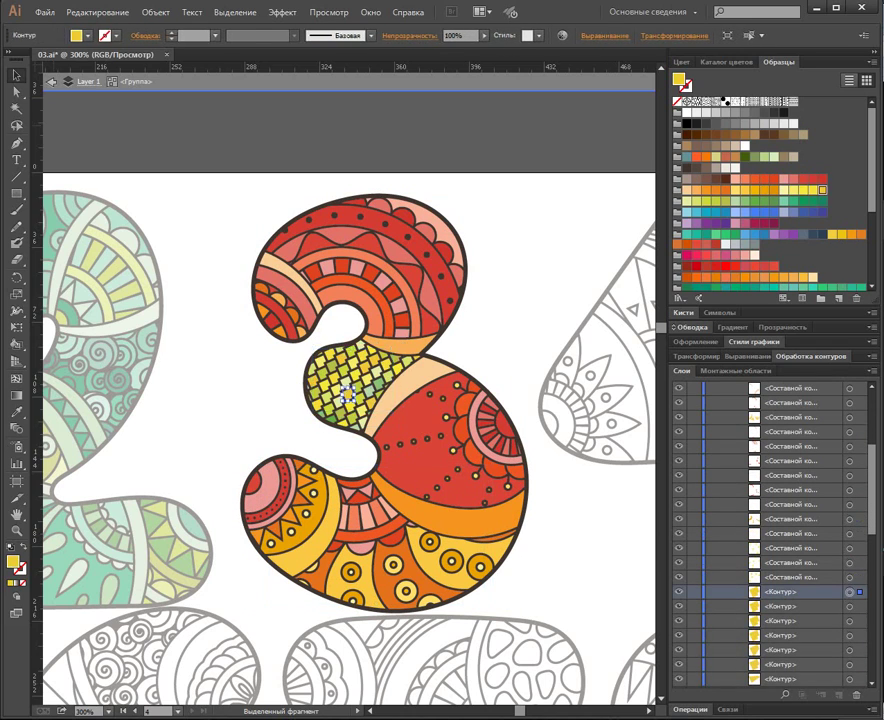
# Merge the golden-yellow and green paths of the digit's woven middle section into one compound path per shade.
pyautogui.hotkey('ctrl', 'alt', '[')
pyautogui.hotkey('ctrl', 'alt', '[')
pyautogui.hotkey('ctrl', 'alt', '[')
pyautogui.hotkey('ctrl', 'alt', '[')
pyautogui.hotkey('ctrl', 'alt', '[')
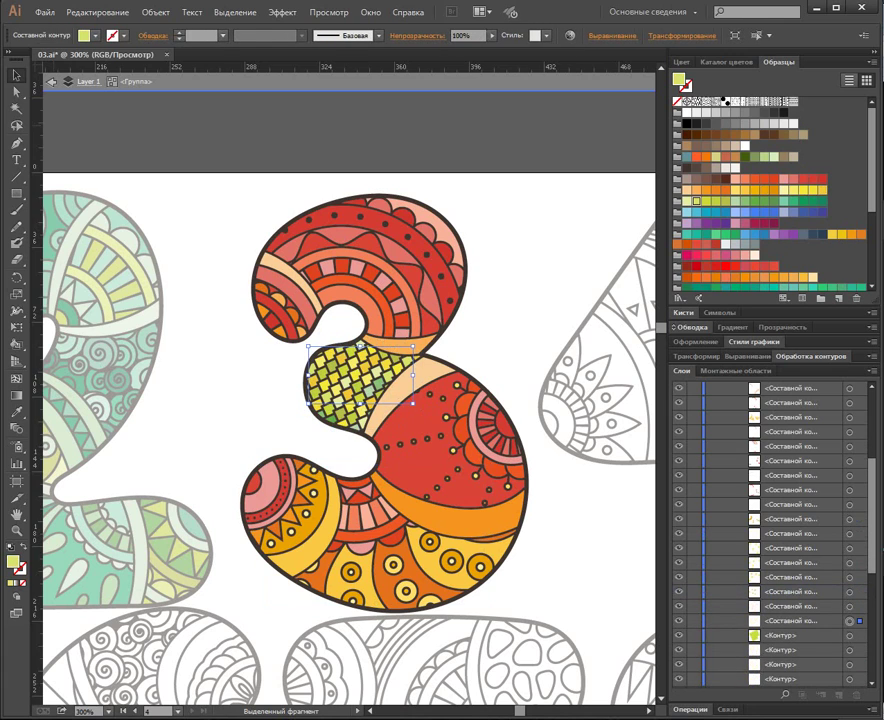
pyautogui.hotkey('ctrl', 'alt', '[')
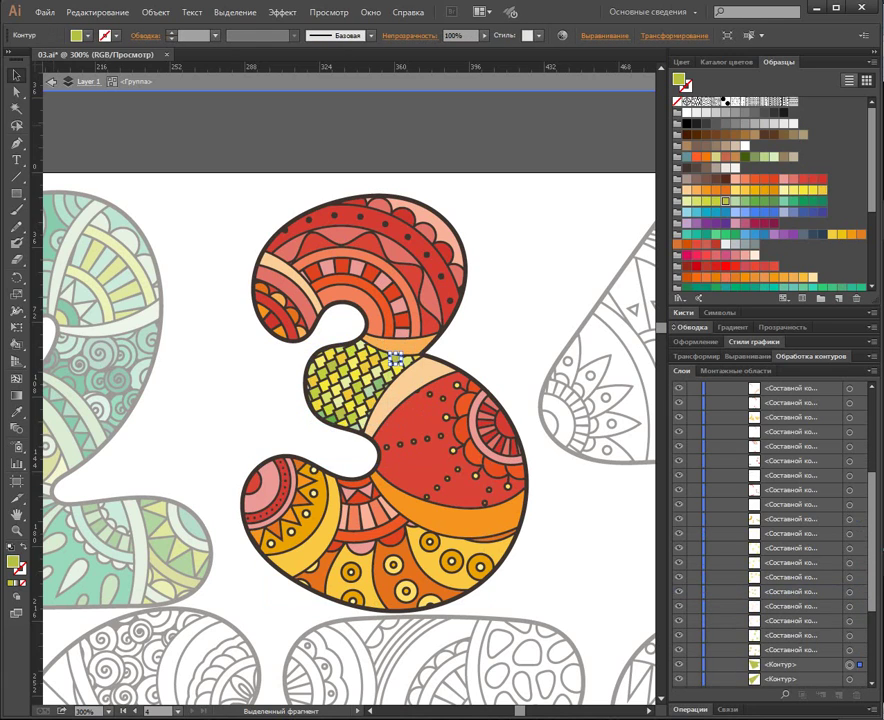
pyautogui.hotkey('ctrl', 'alt', '[')
pyautogui.hotkey('ctrl', 'alt', '[')
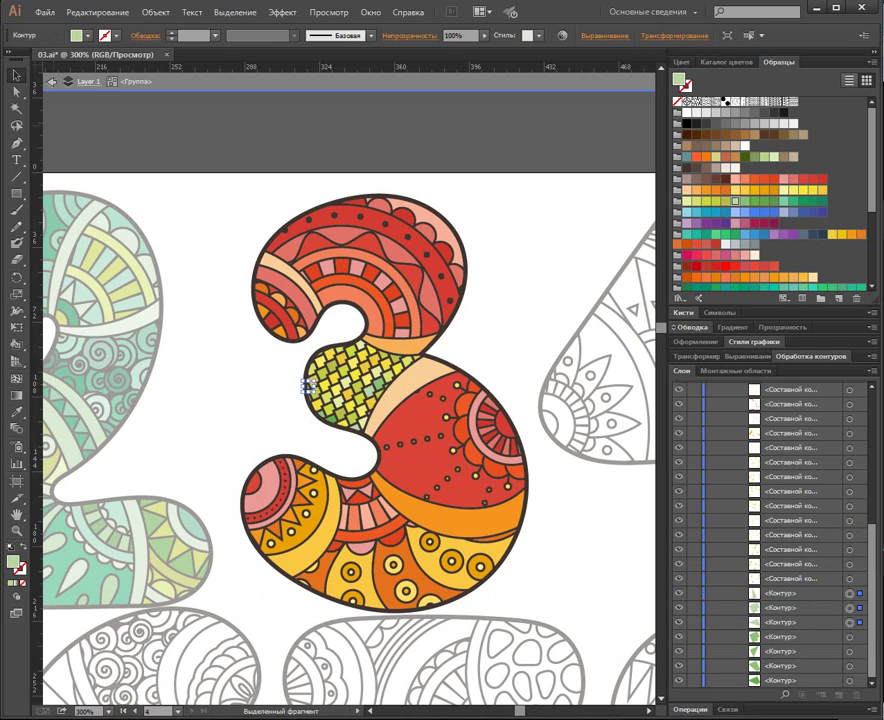
pyautogui.hotkey('ctrl', 'alt', '[')
pyautogui.hotkey('ctrl', 'alt', '[')
pyautogui.hotkey('ctrl', 'alt', '[')
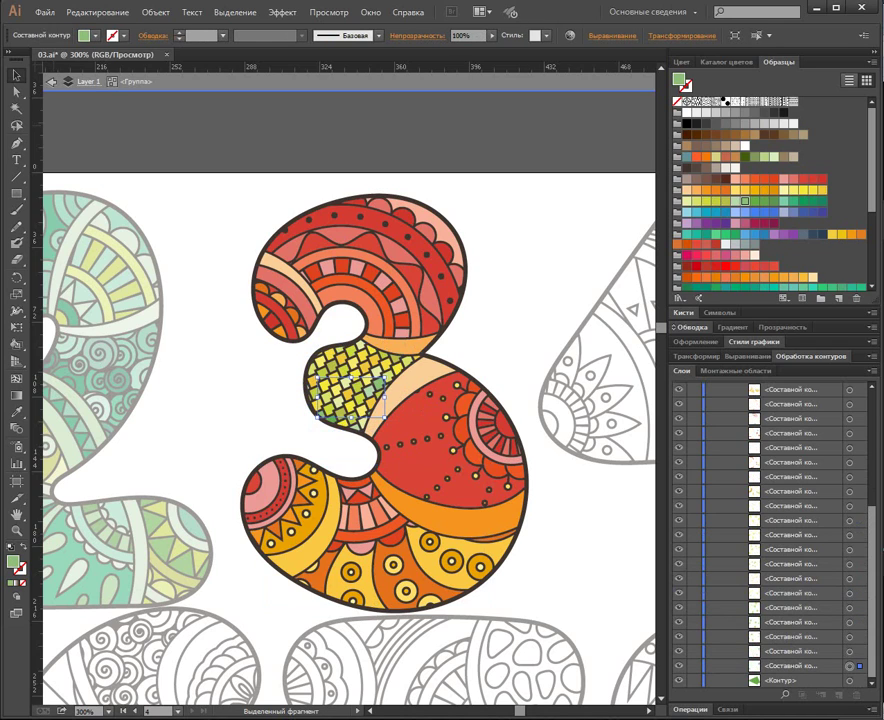
# Select all coloured paths of the digit 3 except the dark outline and open Recolor Artwork for them.
pyautogui.scroll(5, 770, 535)
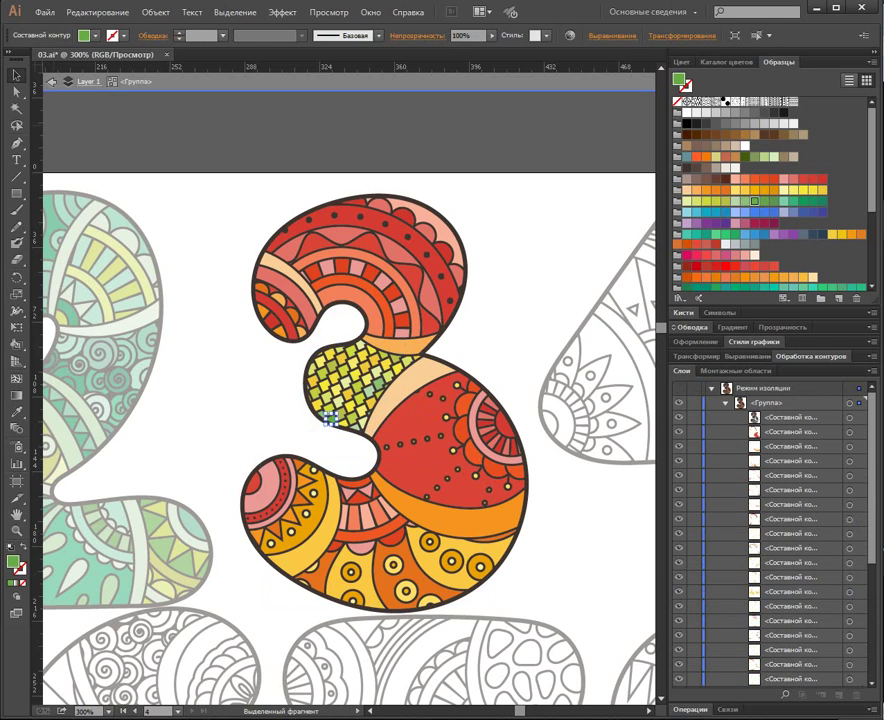
pyautogui.moveTo(195, 187); pyautogui.dragTo(543, 648)
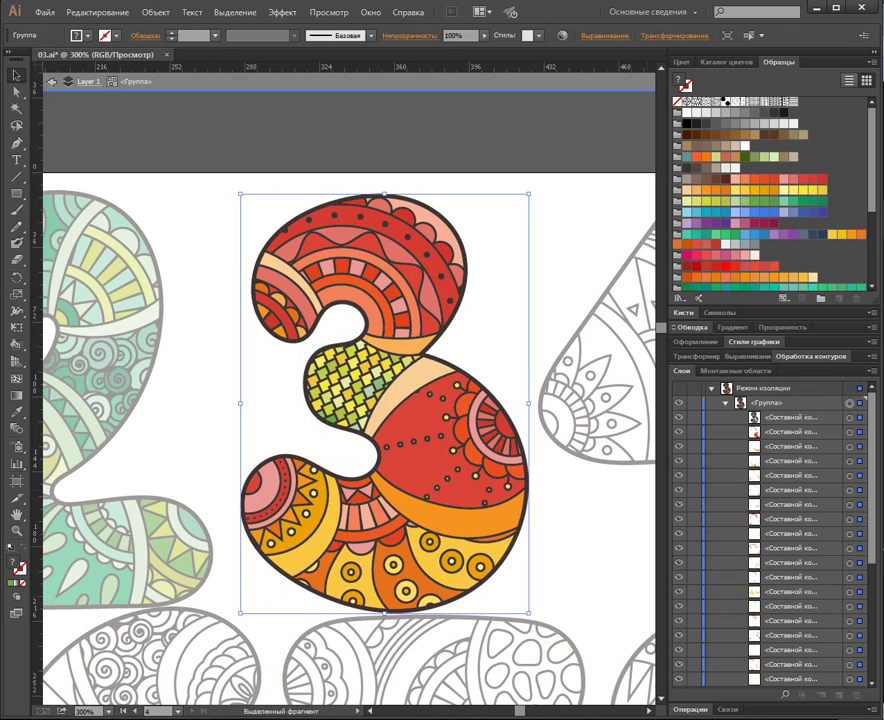
pyautogui.click(679, 417)
pyautogui.hotkey('ctrl', 'z')
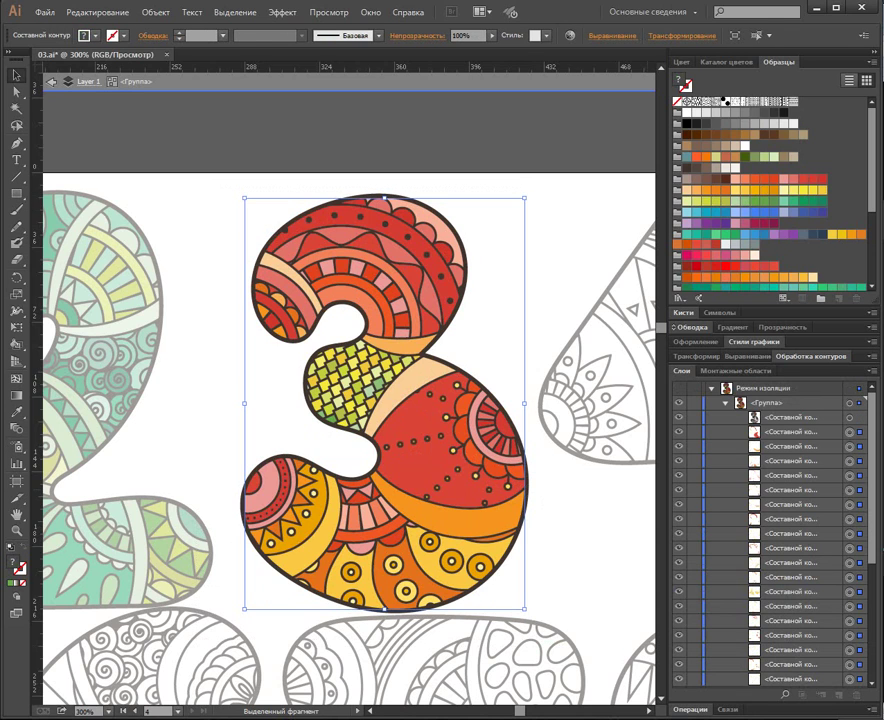
pyautogui.click(570, 36)
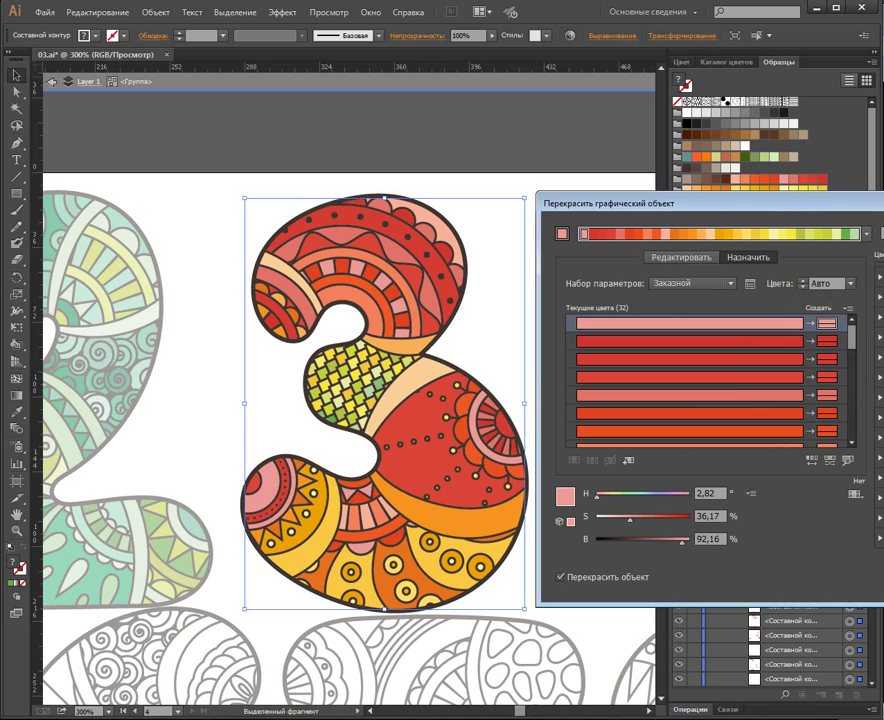
# Try the dark-blue, purple, orange and yellow-to-teal colour groups on the digit 3.
pyautogui.click(880, 377)
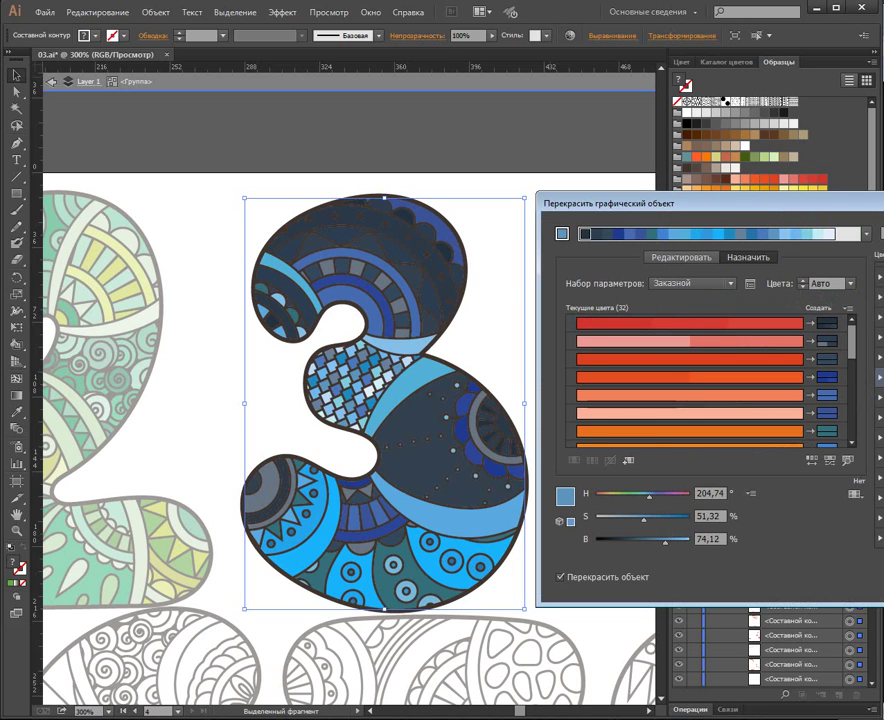
pyautogui.click(880, 397)
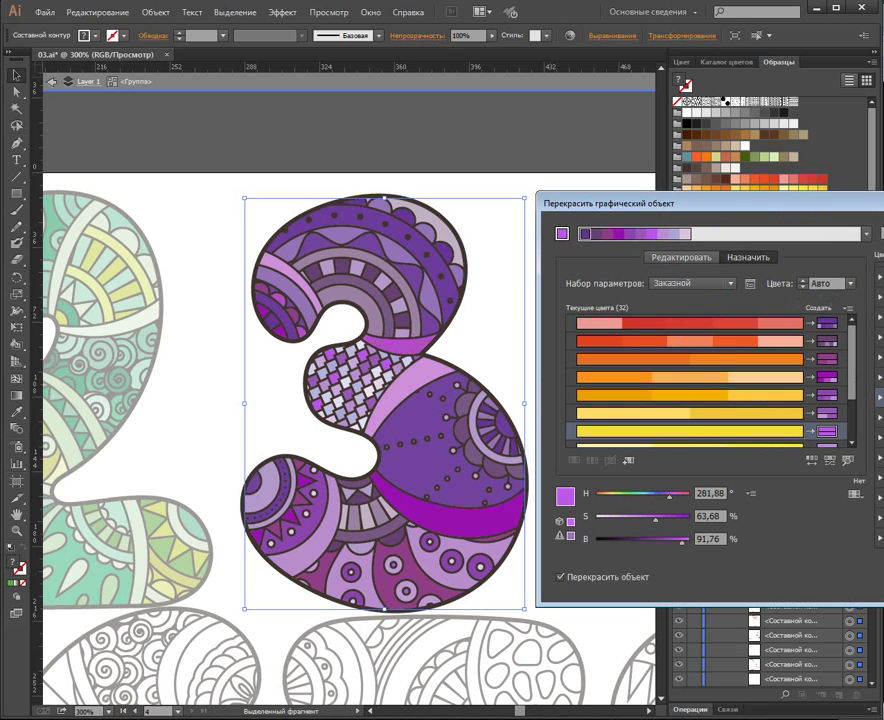
pyautogui.click(880, 337)
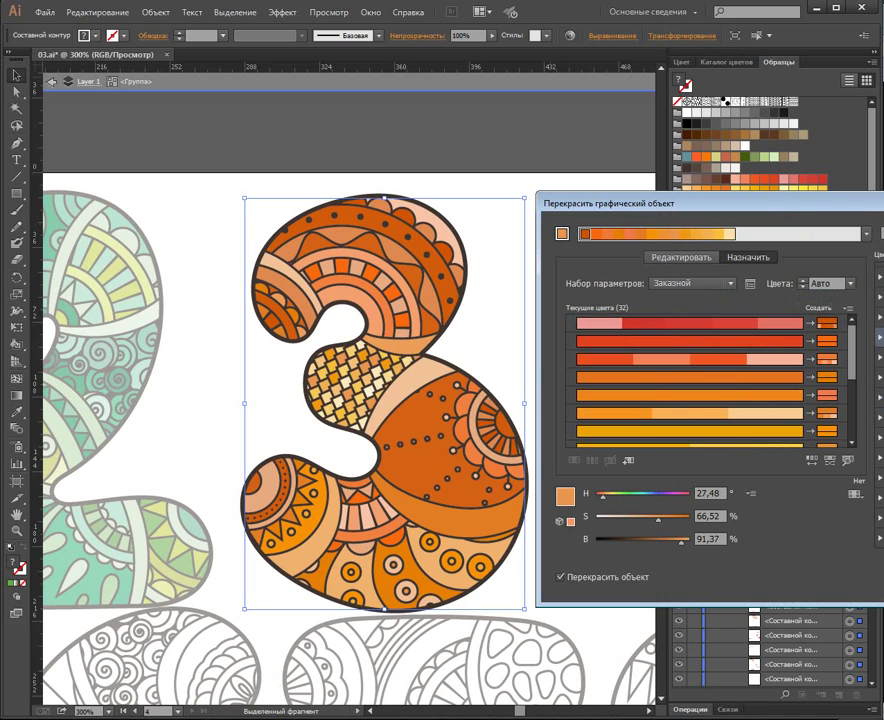
pyautogui.click(880, 478)
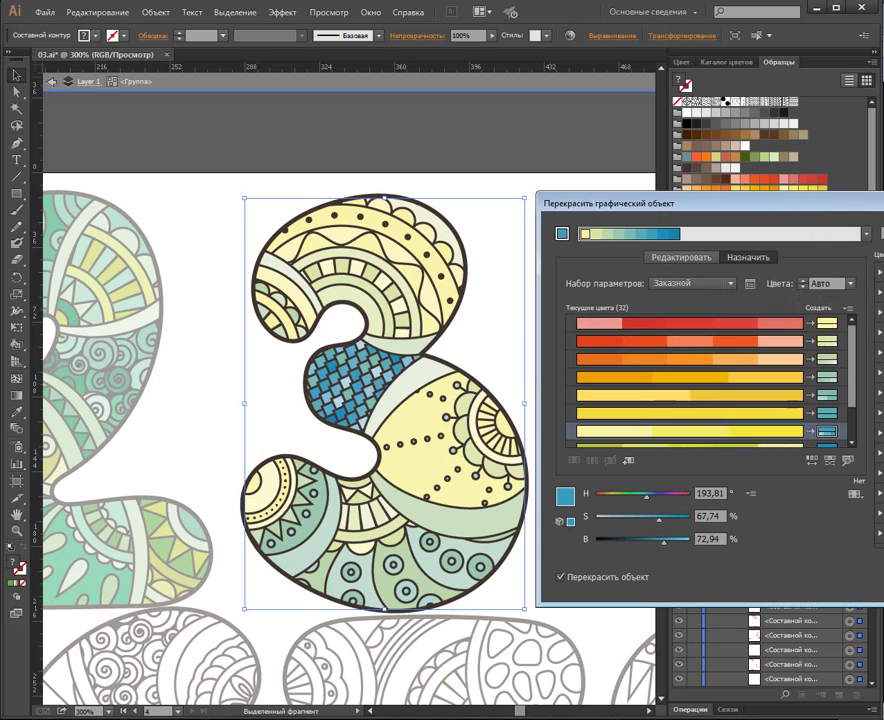
# Recolour the digit 3 with the turquoise-and-blue colour group and leave isolation mode.
pyautogui.click(880, 453)
pyautogui.press('Return')
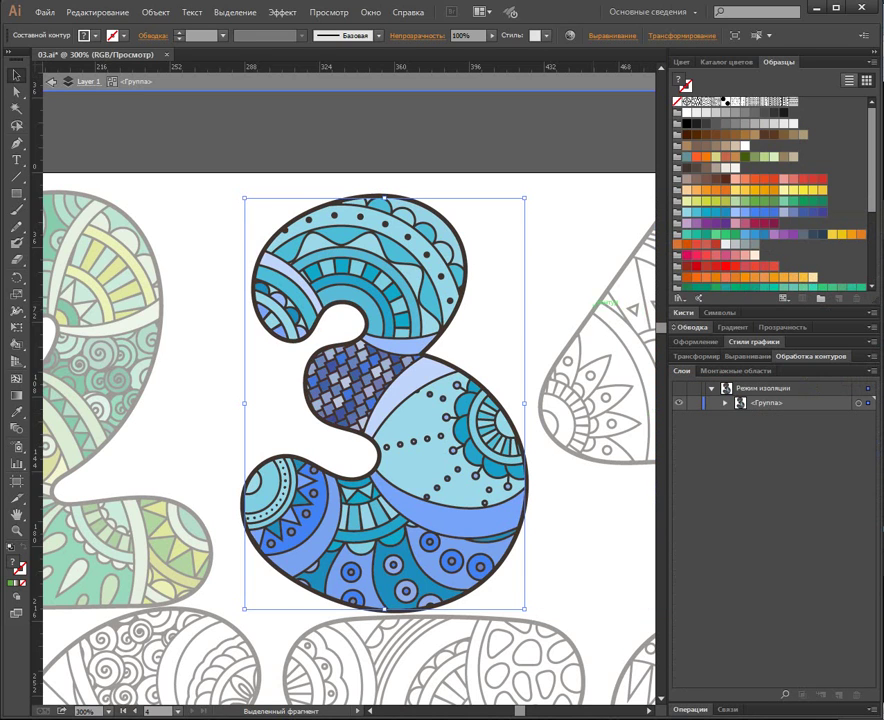
pyautogui.press('Escape')
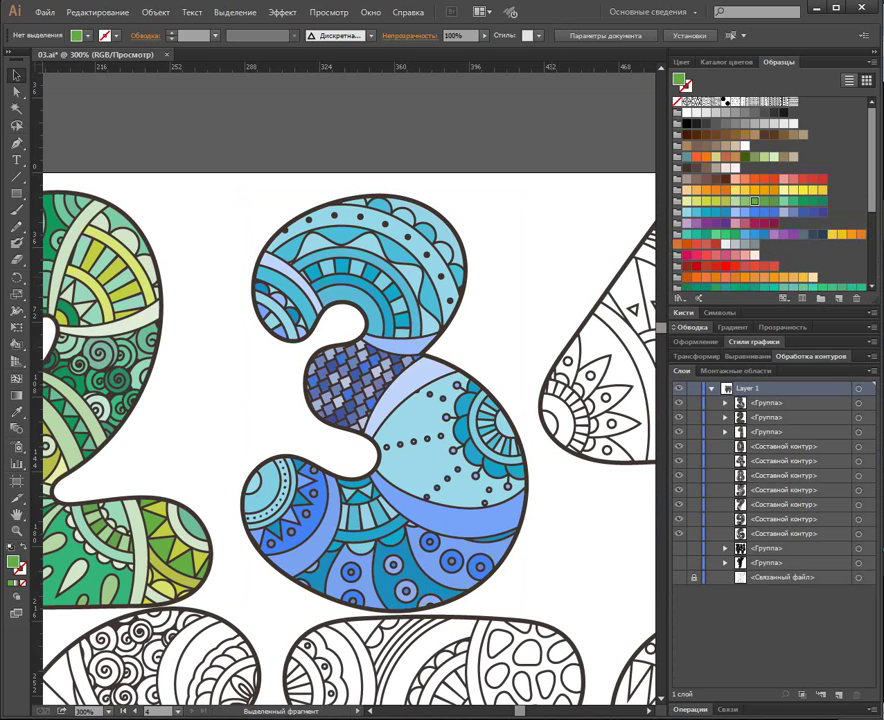
# Turn the digit 4 into a Live Paint group and fill its upper corner arcs, small middle arc and flower centre with pale salmon.
pyautogui.moveTo(520, 390); pyautogui.dragTo(176, 365)
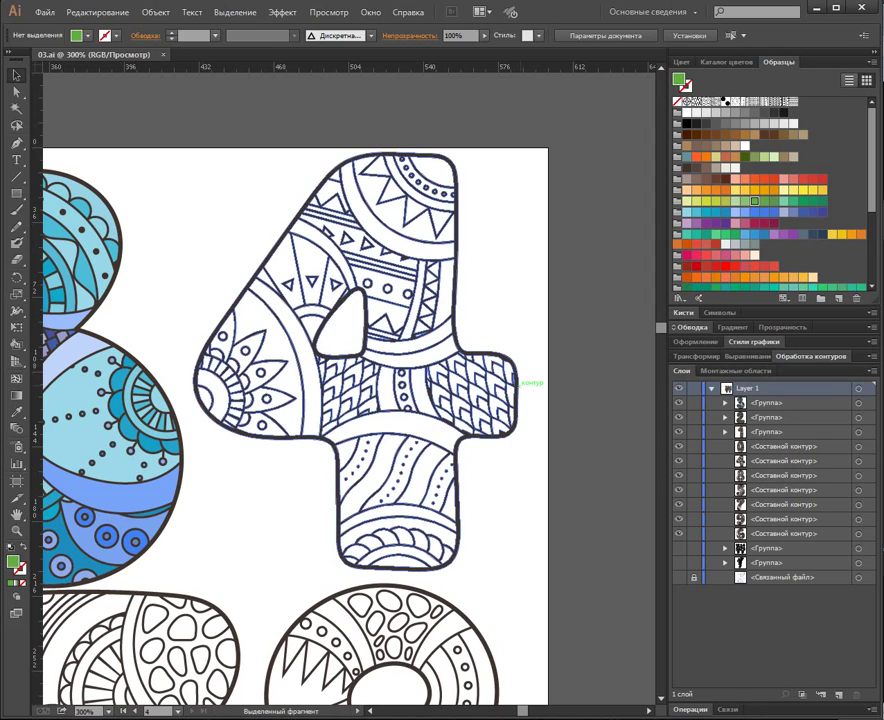
pyautogui.click(515, 381)
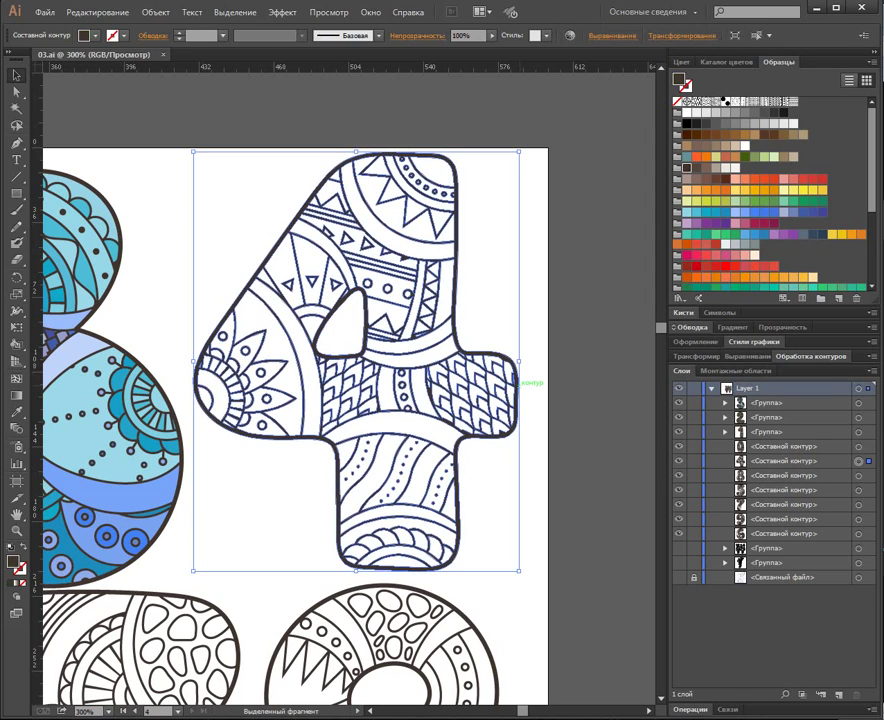
pyautogui.press('k')
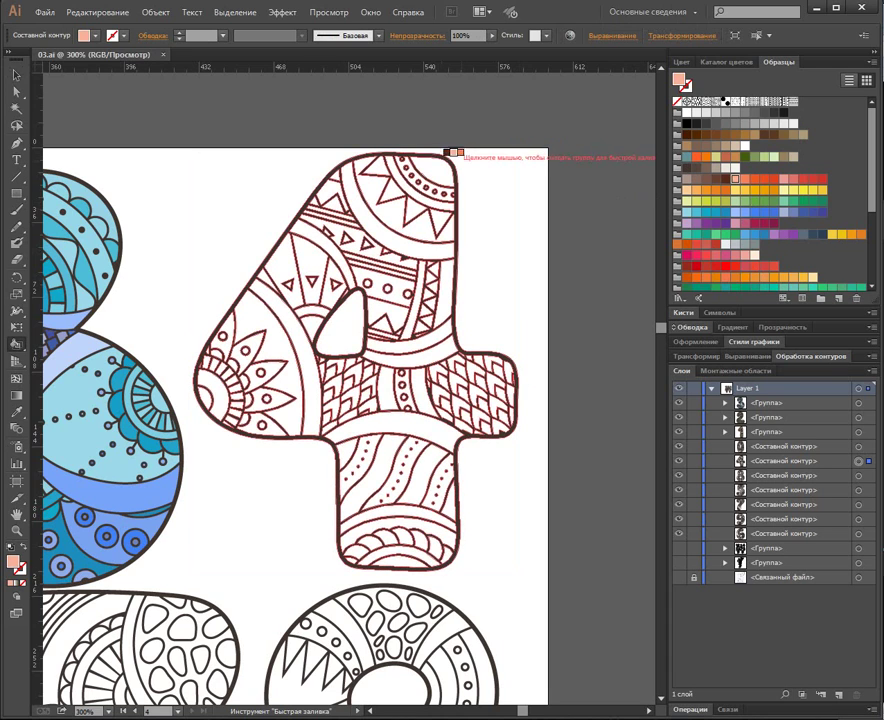
pyautogui.click(426, 175)
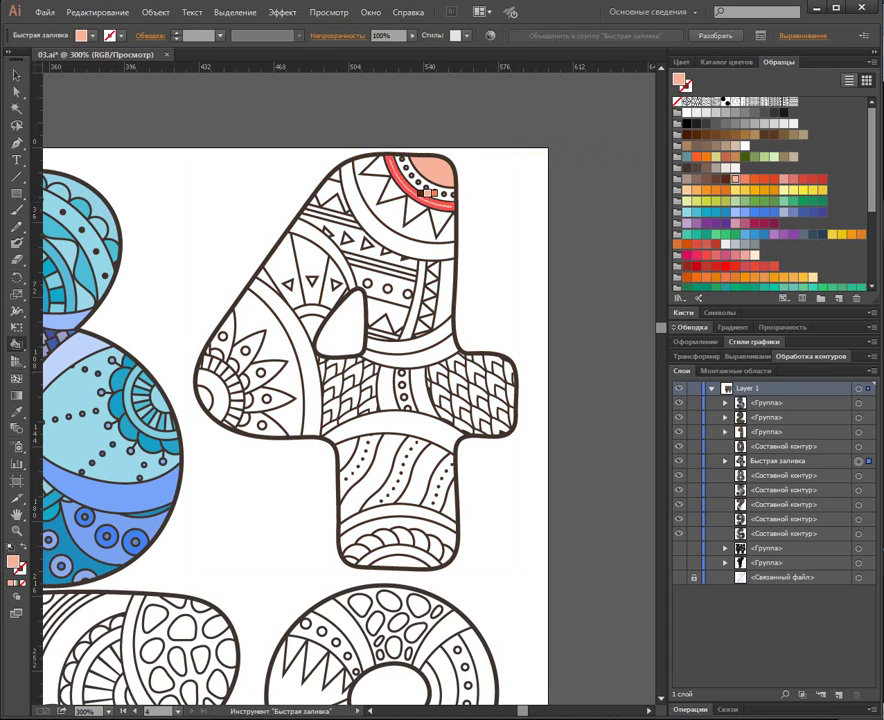
pyautogui.click(428, 180)
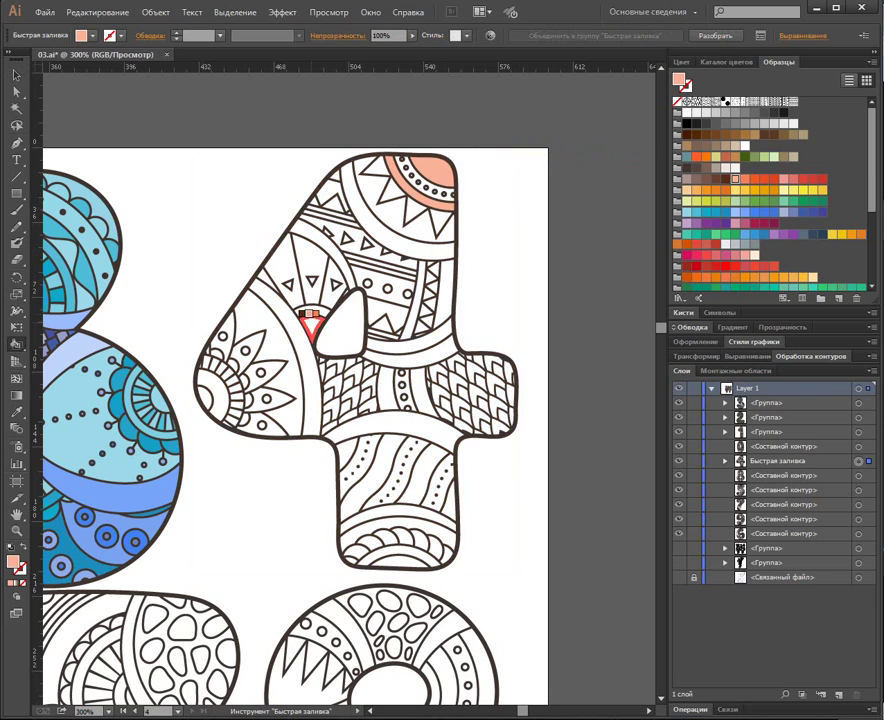
pyautogui.click(214, 389)
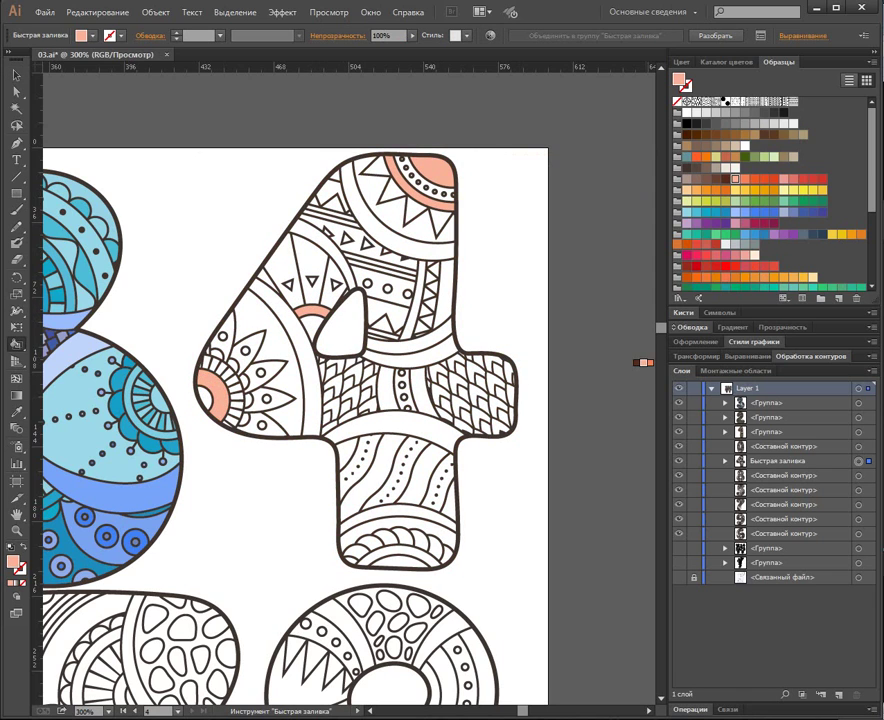
# Fill the digit 4's dotted corner band, the background around the zigzag teeth and the flower background with the next darker salmon swatch.
pyautogui.press('Right')
pyautogui.click(428, 184)
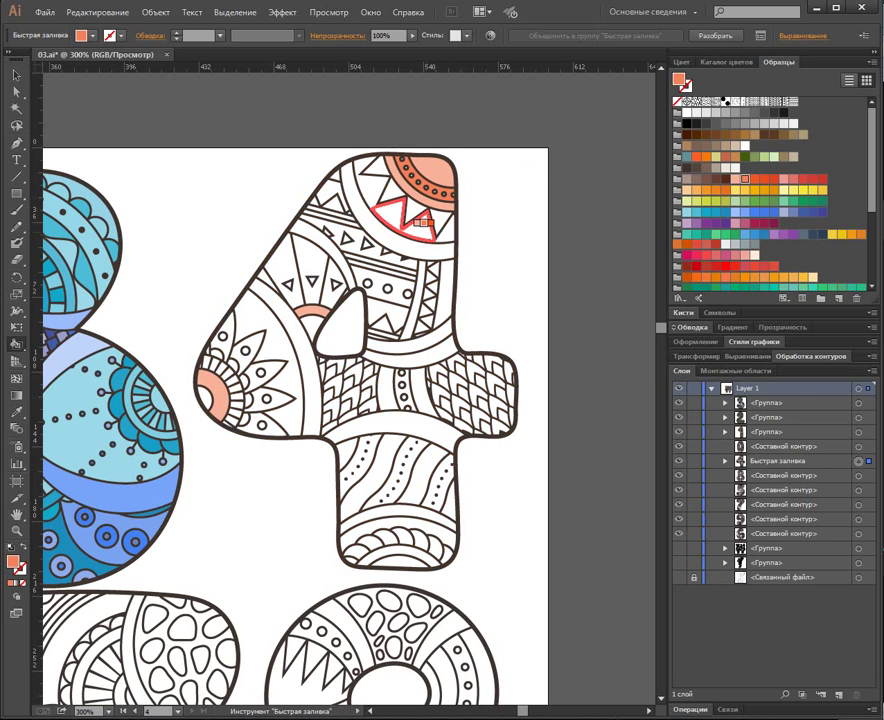
pyautogui.click(422, 214)
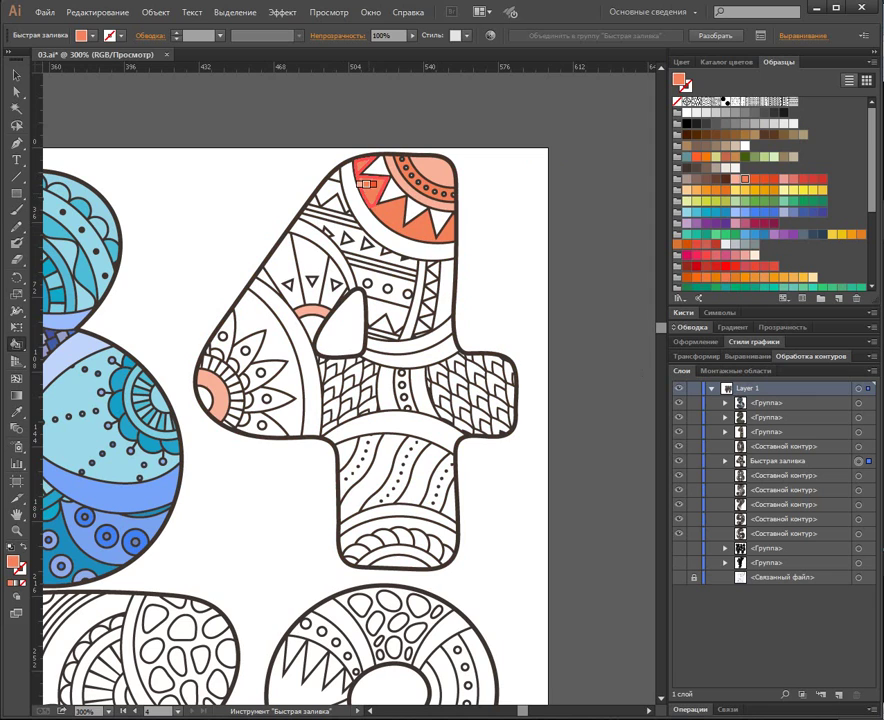
pyautogui.click(280, 341)
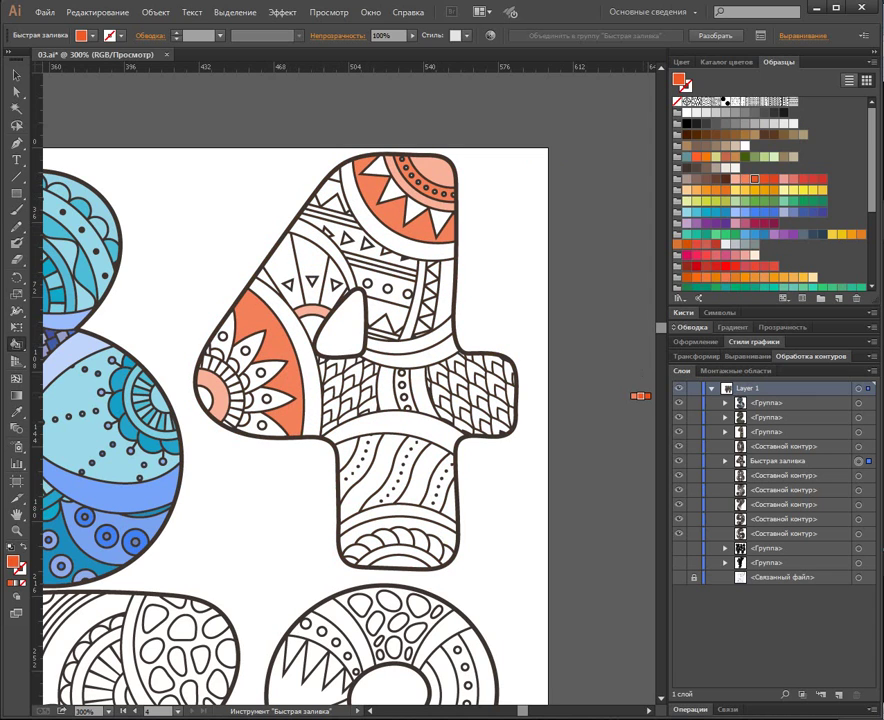
# Fill the digit 4's outer corner band, alternate segments of the flower ring and the wavy lower stripes with bright orange-red.
pyautogui.click(424, 244)
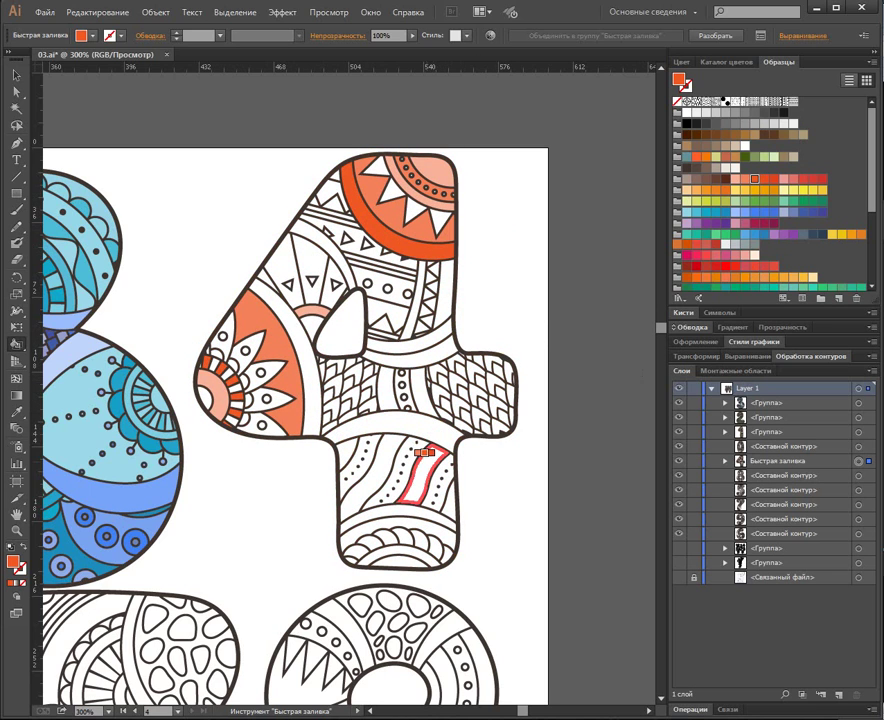
pyautogui.click(420, 464)
pyautogui.click(375, 463)
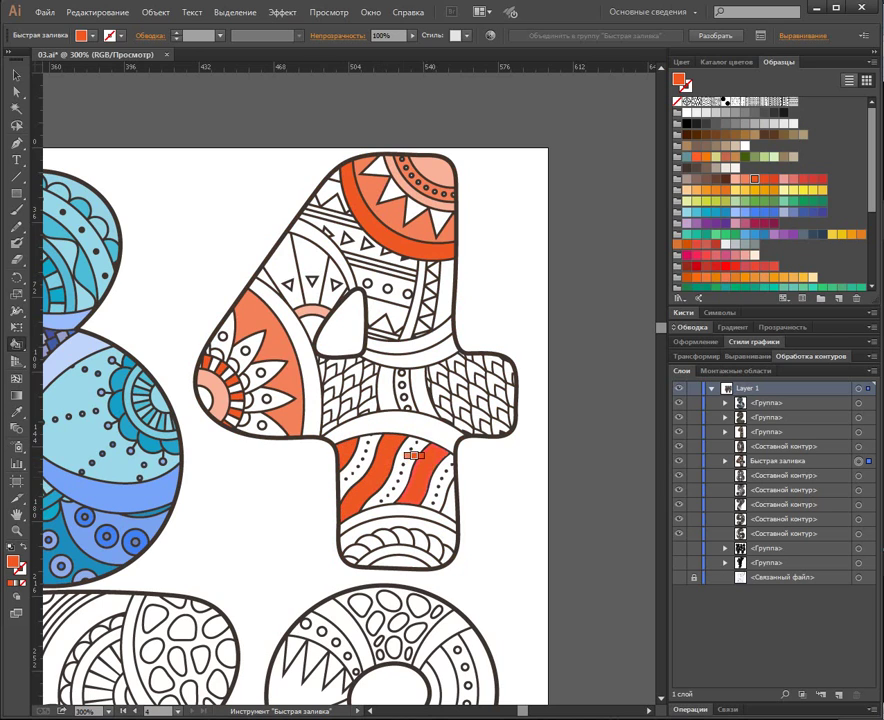
# Fill alternate segments of the digit 4's fan and the two bands beside the crossbar's circle strip with the next darker orange-red swatch.
pyautogui.press('Right')
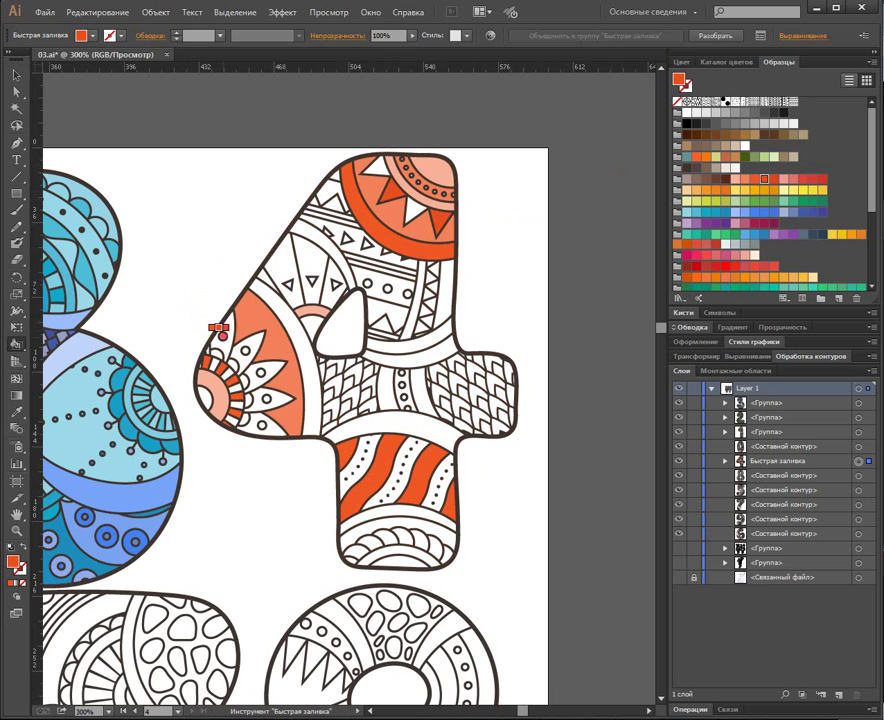
pyautogui.click(282, 262)
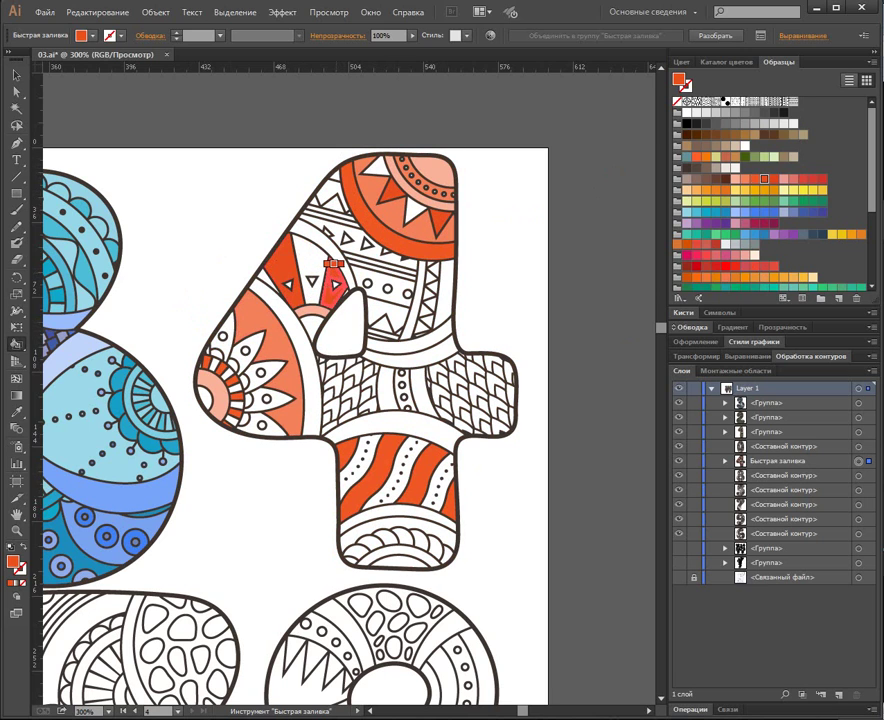
pyautogui.click(421, 400)
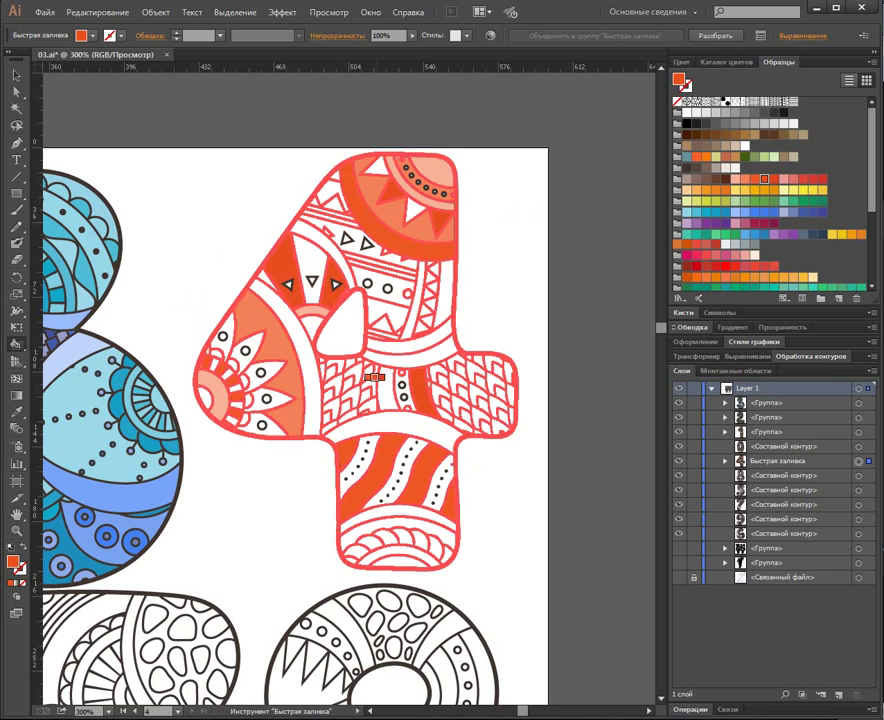
# Fill the corner zigzag teeth and the remaining fan segments of the digit 4 with the next darker red-orange swatch.
pyautogui.click(774, 179)
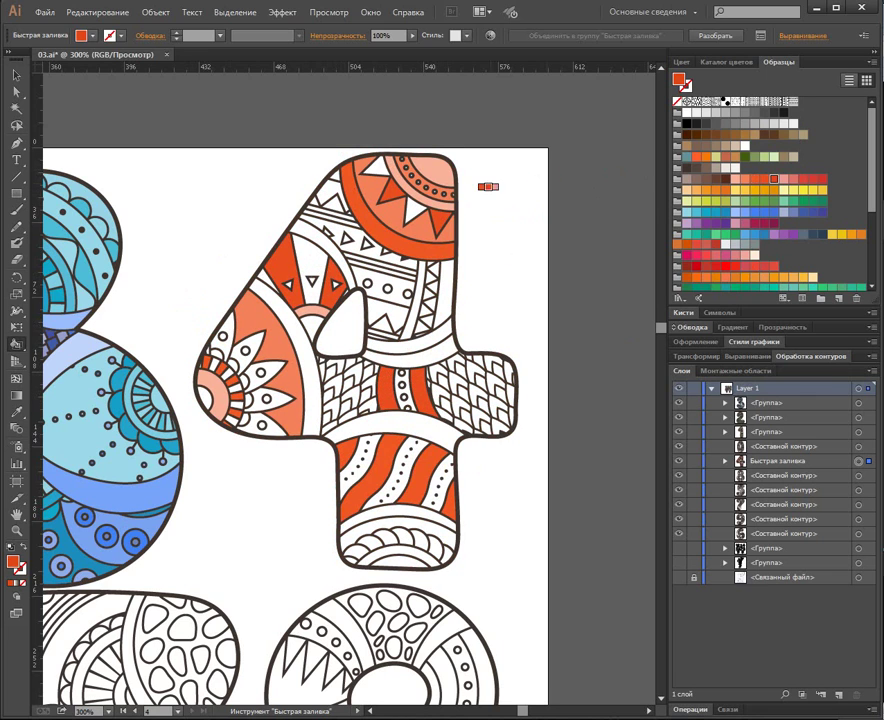
pyautogui.click(413, 209)
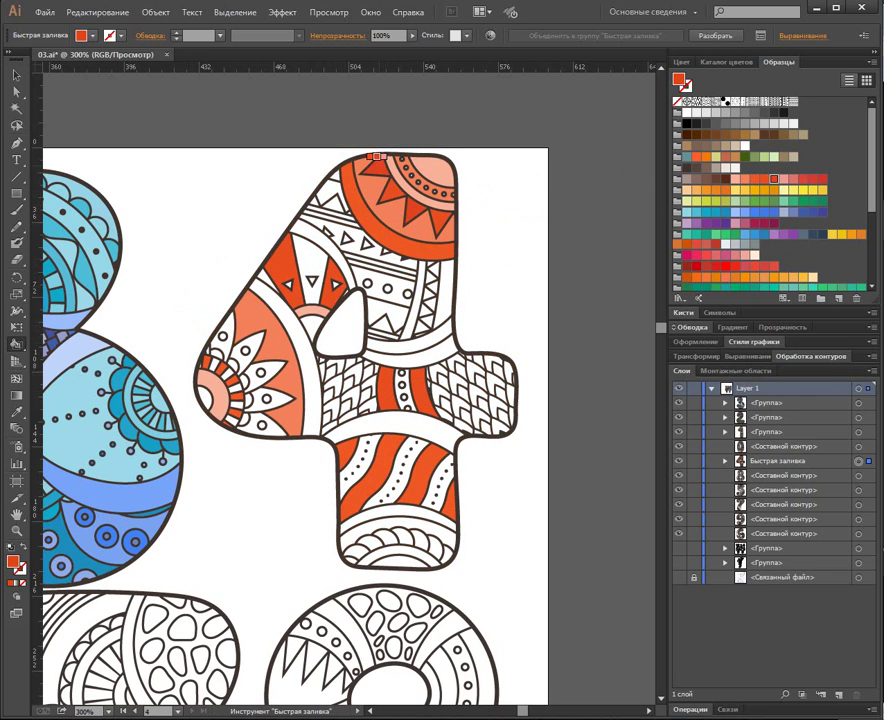
pyautogui.click(311, 257)
pyautogui.click(270, 273)
pyautogui.click(336, 274)
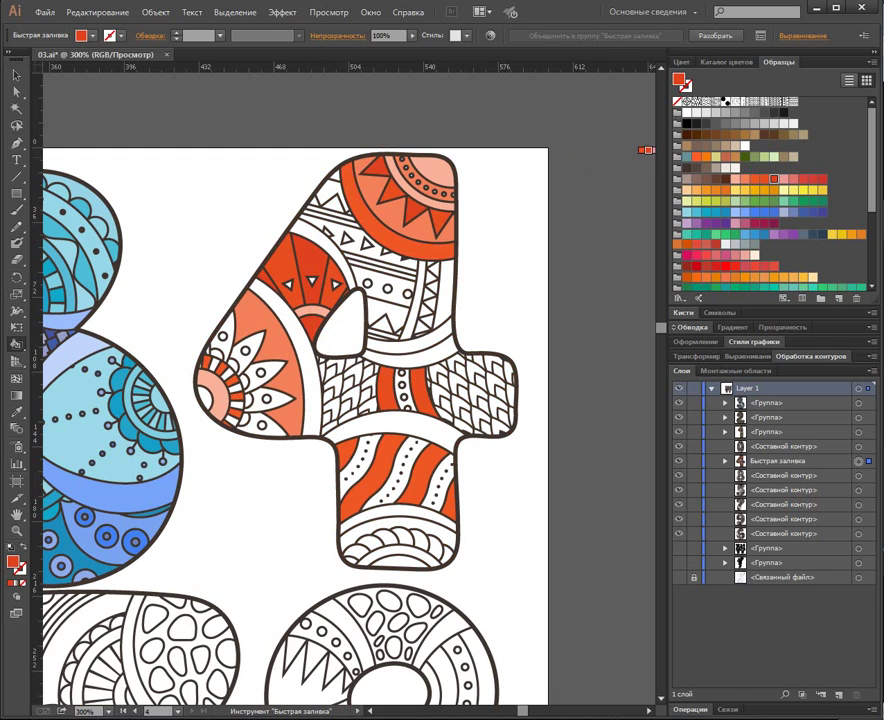
# Fill the two arcs around the rope pattern at the foot of the digit 4 with pale pink.
pyautogui.press('Right')
pyautogui.click(450, 184)
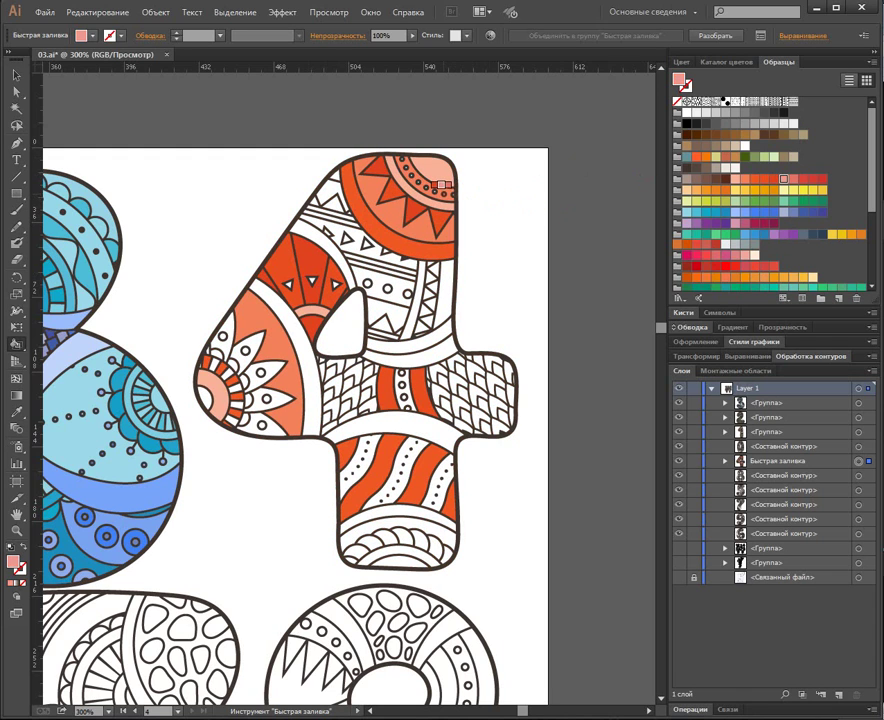
pyautogui.click(428, 181)
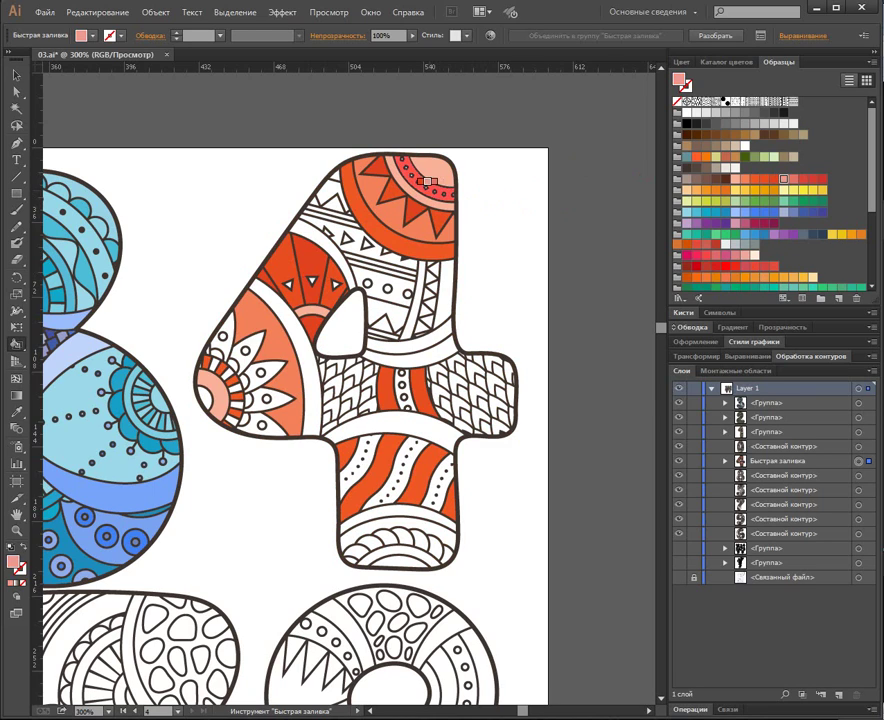
pyautogui.click(427, 185)
pyautogui.hotkey('ctrl', '+')
pyautogui.click(441, 108)
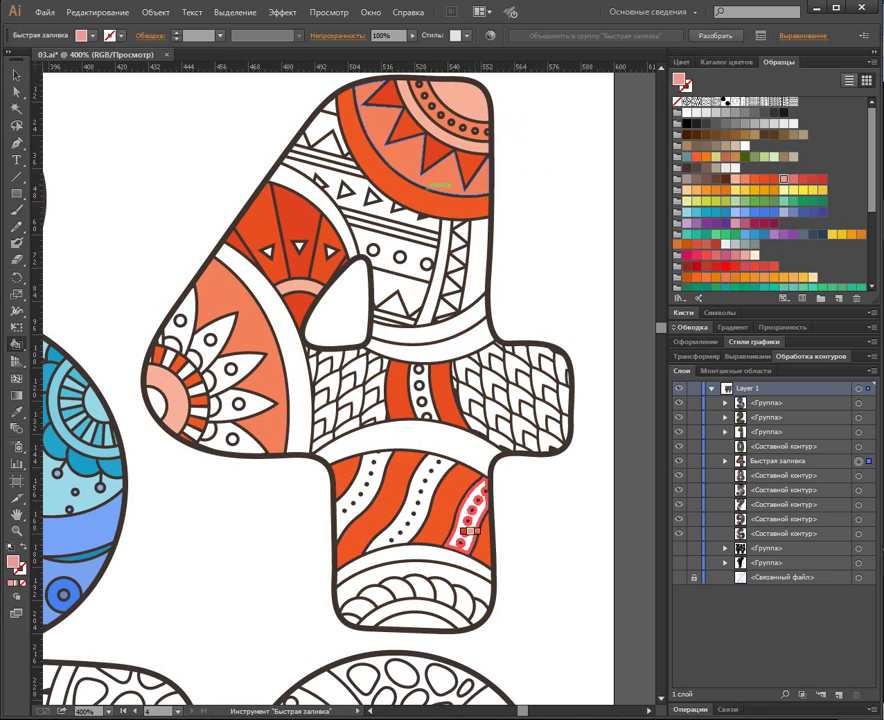
pyautogui.click(424, 592)
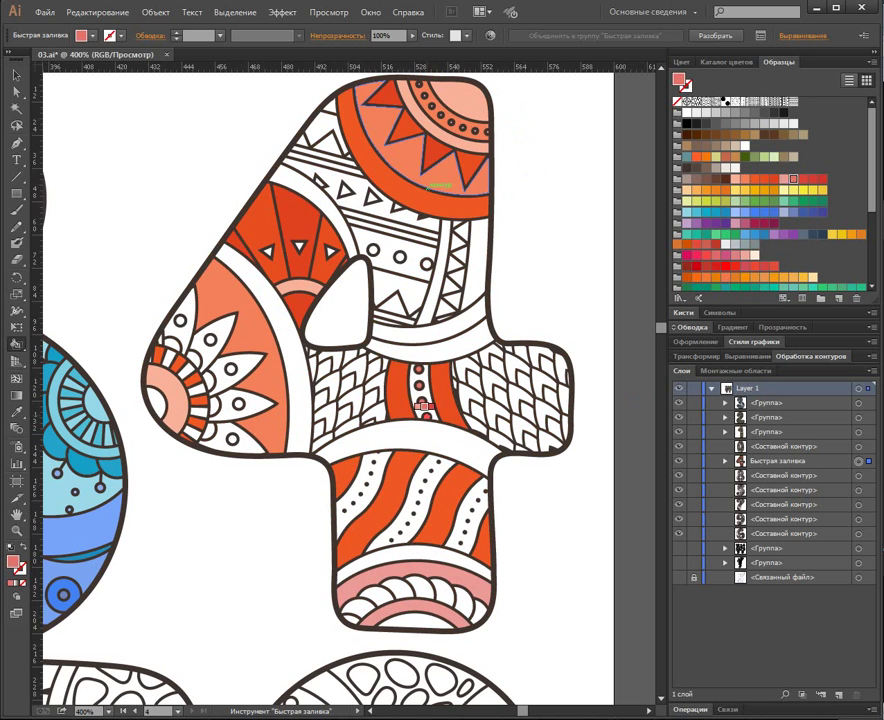
# Fill the digit 4's three-circle band and adjoining edge strip with dark pink, and alternate flower petals with red.
pyautogui.click(415, 252)
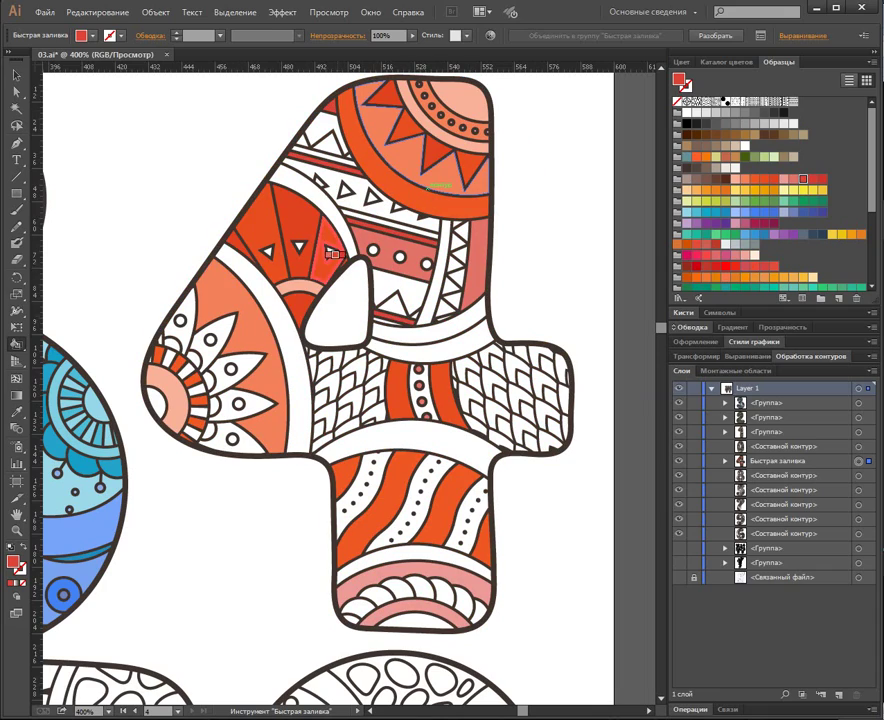
pyautogui.click(221, 333)
pyautogui.click(224, 395)
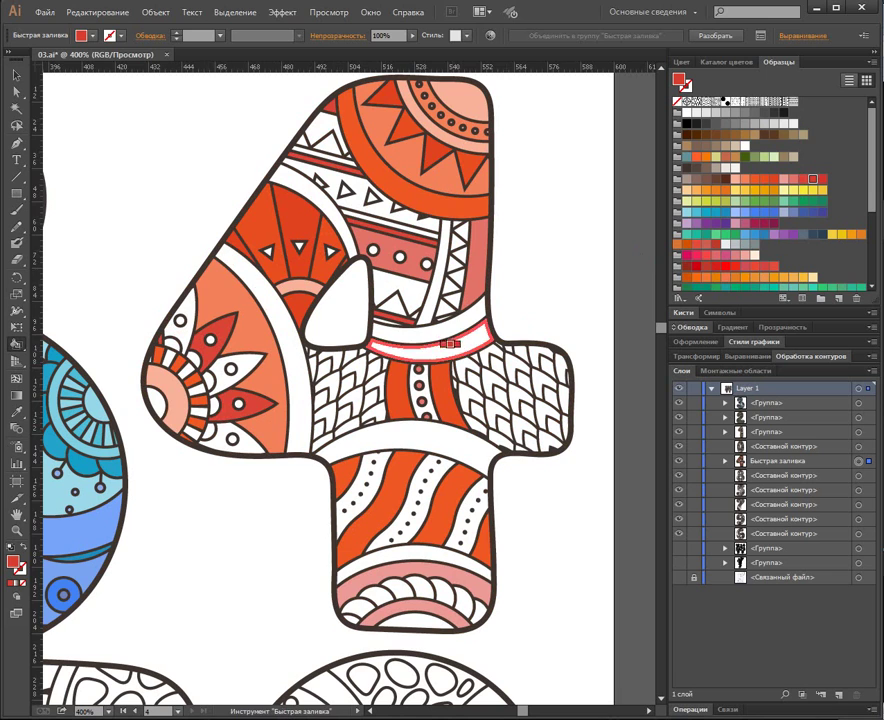
# Fill the arc above the crossbar, the curved upright band, the upper tooth background and alternate rope segments with the next darker red.
pyautogui.click(432, 332)
pyautogui.click(432, 293)
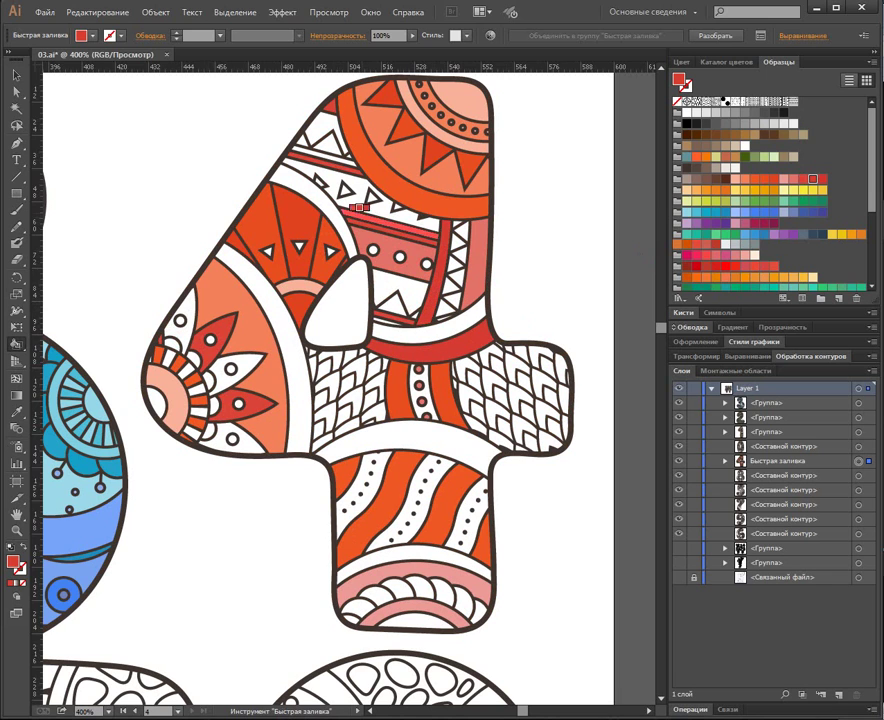
pyautogui.click(327, 113)
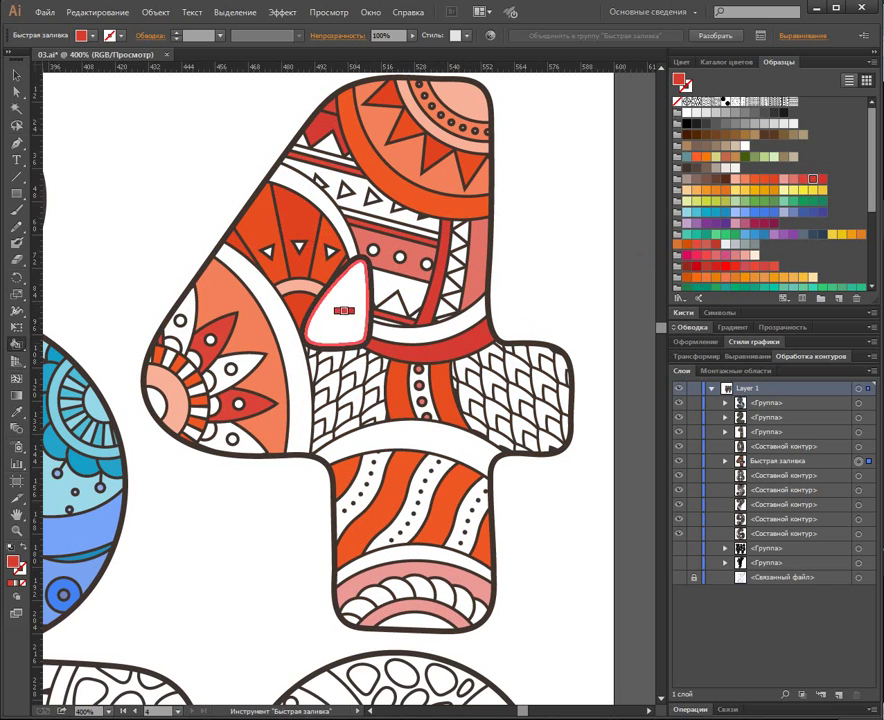
pyautogui.click(362, 603)
pyautogui.click(399, 580)
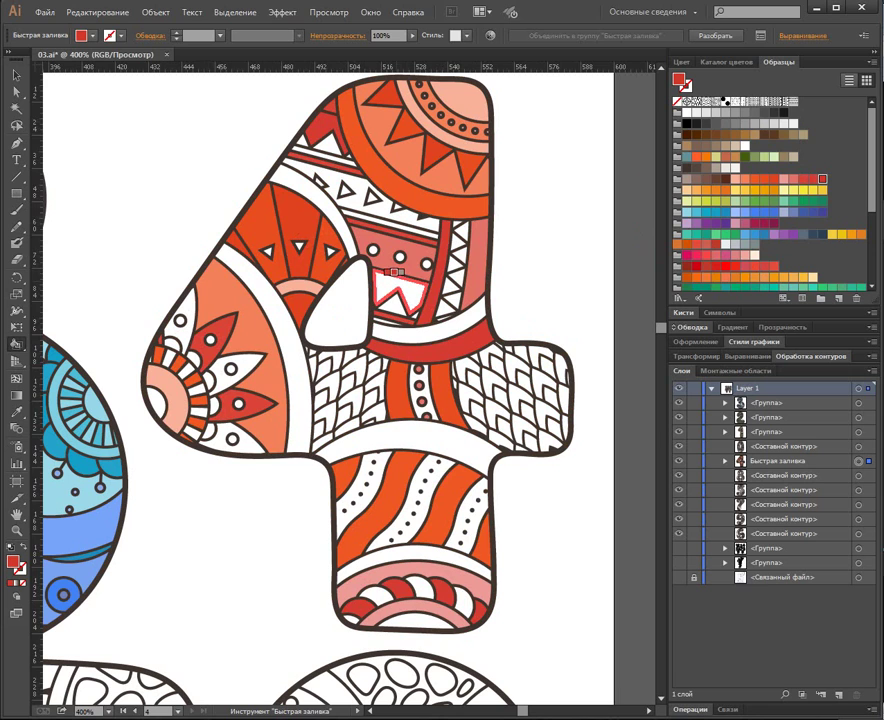
# Fill the lower tooth background, the small-triangle band, the flower core and the crossbar's circle strip with the darkest red in the row.
pyautogui.click(389, 284)
pyautogui.click(347, 202)
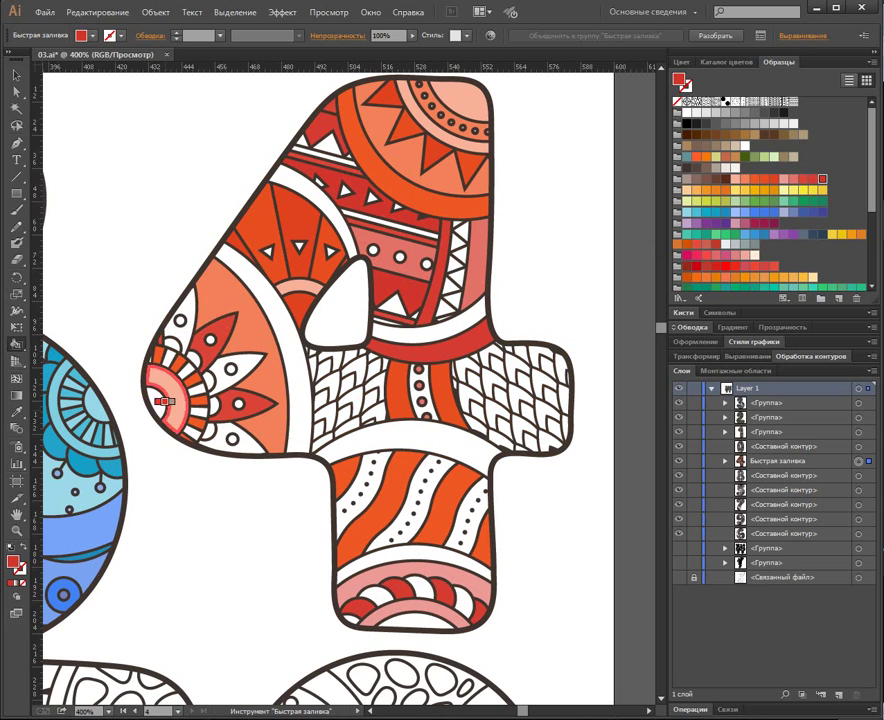
pyautogui.click(156, 400)
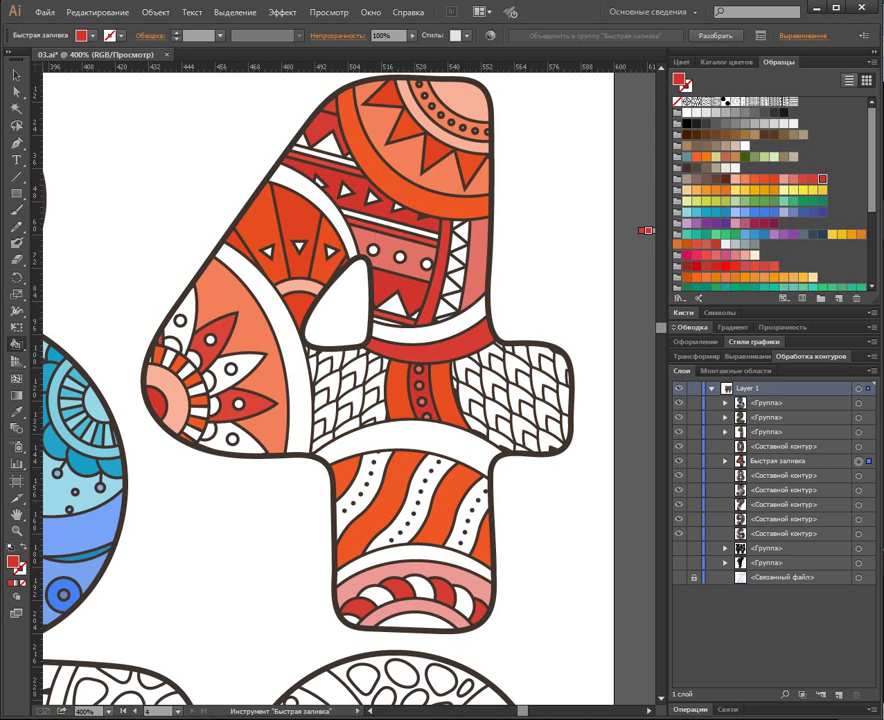
# Fill one side of the upright triangle strip, the remaining flower petals and the arc below the crossbar with pale peach.
pyautogui.press('Right')
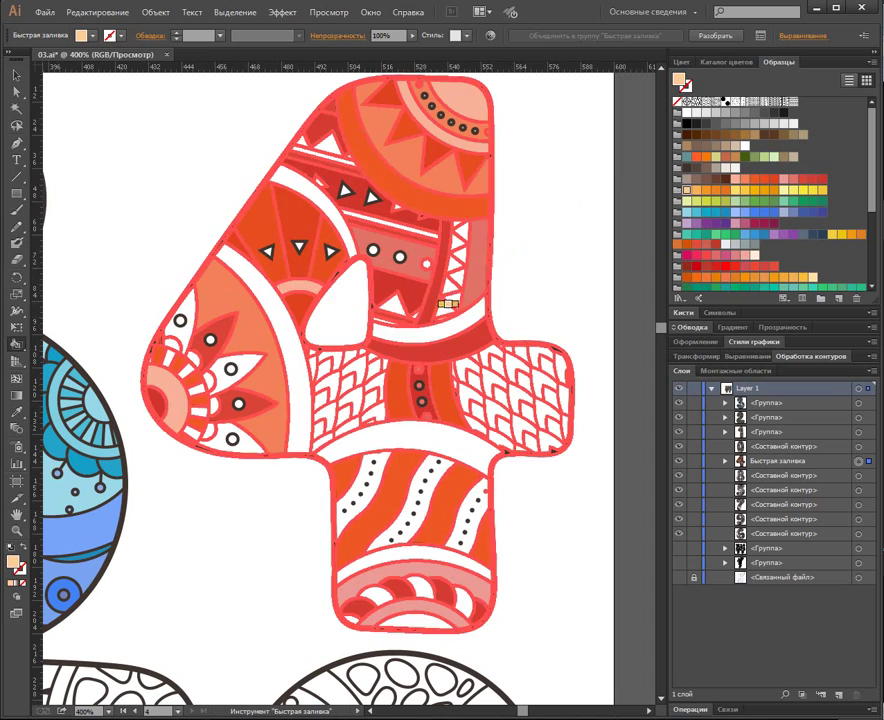
pyautogui.click(452, 302)
pyautogui.click(454, 280)
pyautogui.click(456, 265)
pyautogui.click(458, 250)
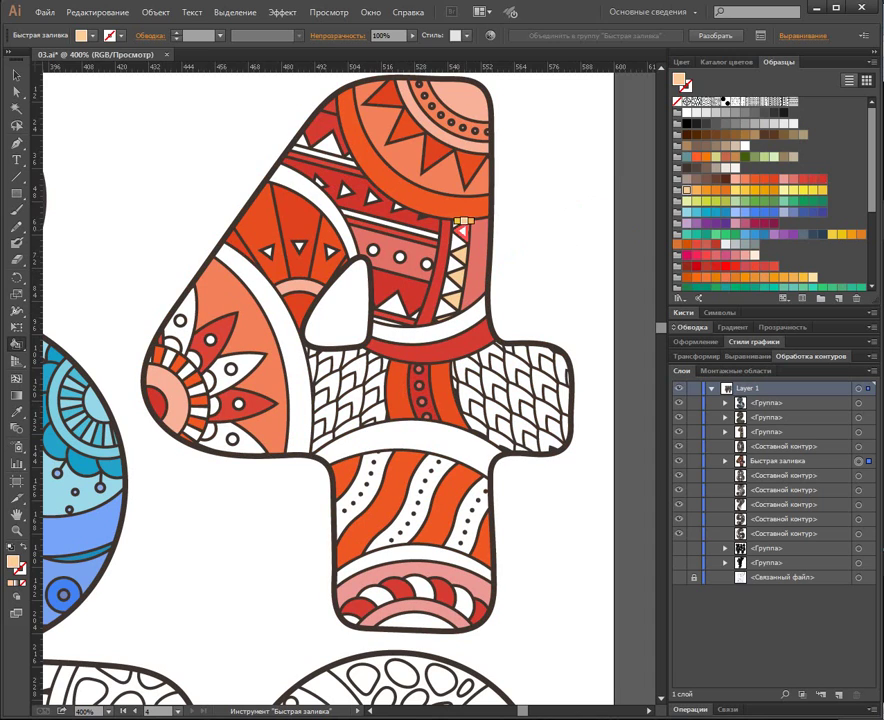
pyautogui.click(178, 314)
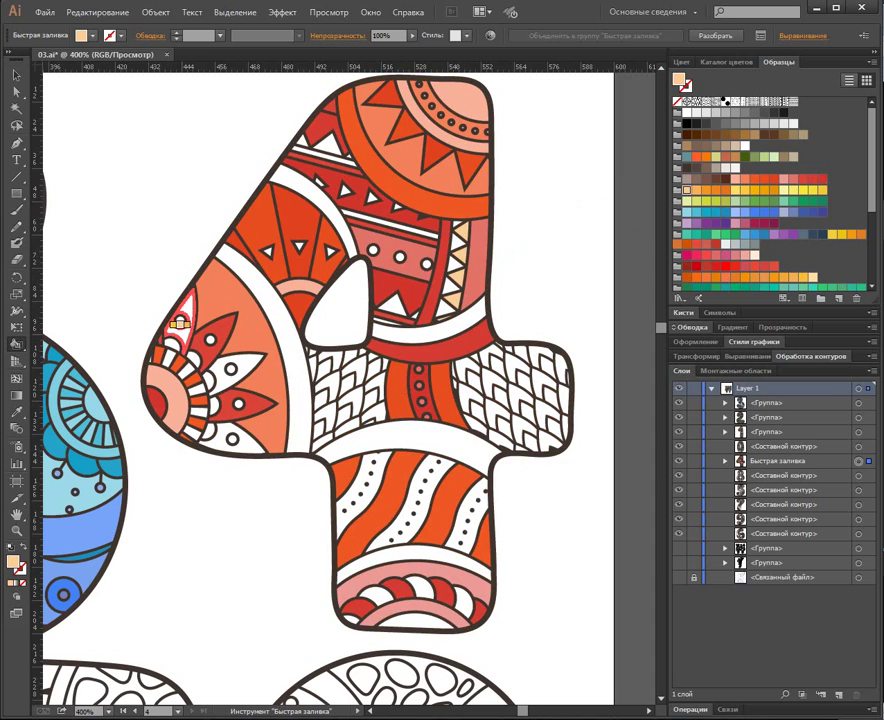
pyautogui.click(238, 370)
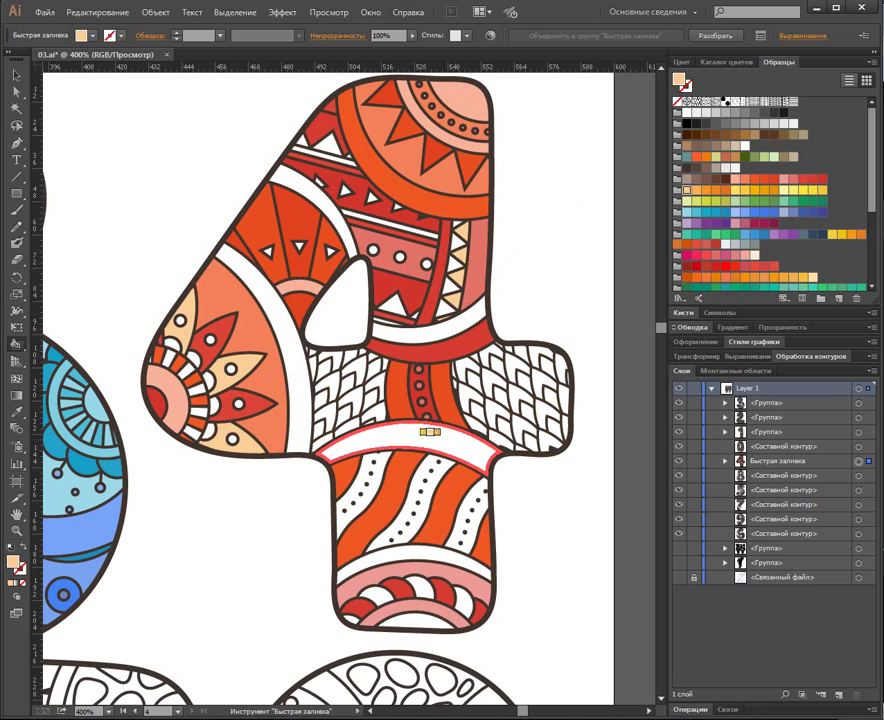
pyautogui.click(445, 452)
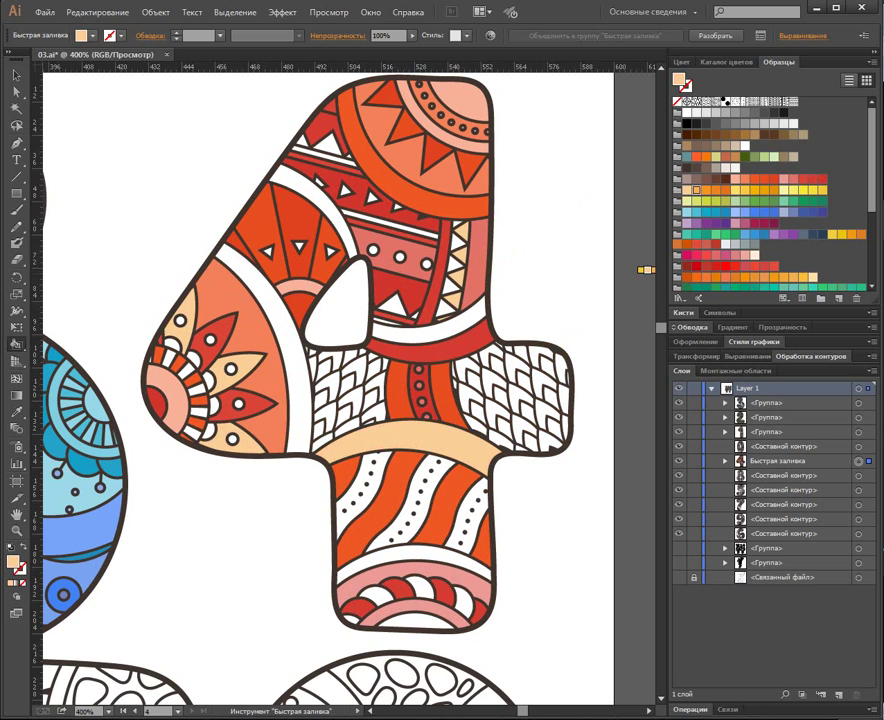
# Fill the fan's outer arc, the narrow arc above the crossbar and the arc below the wavy stripes with light orange.
pyautogui.click(696, 190)
pyautogui.click(319, 200)
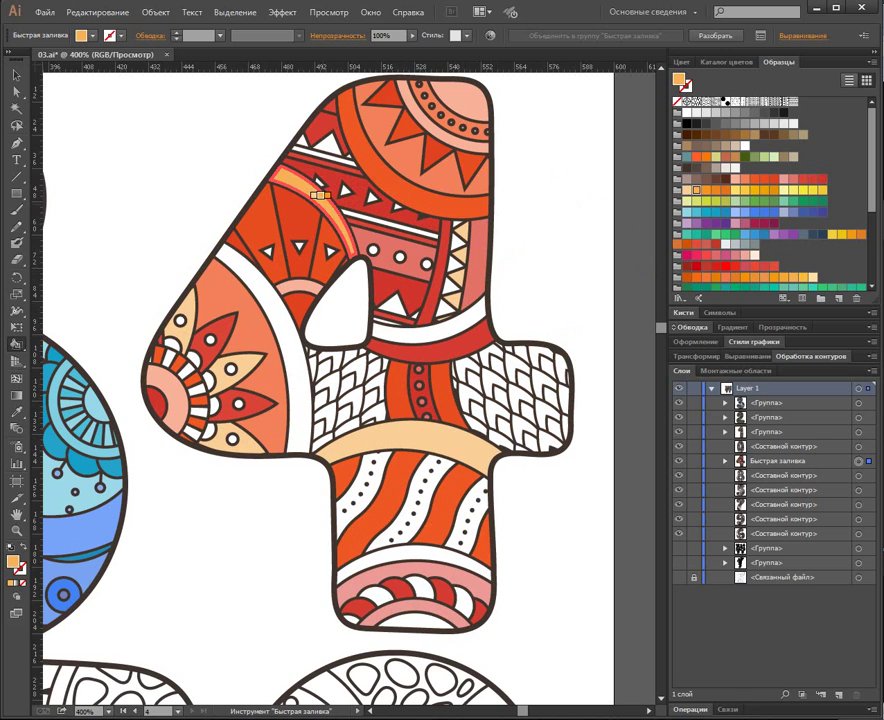
pyautogui.click(408, 331)
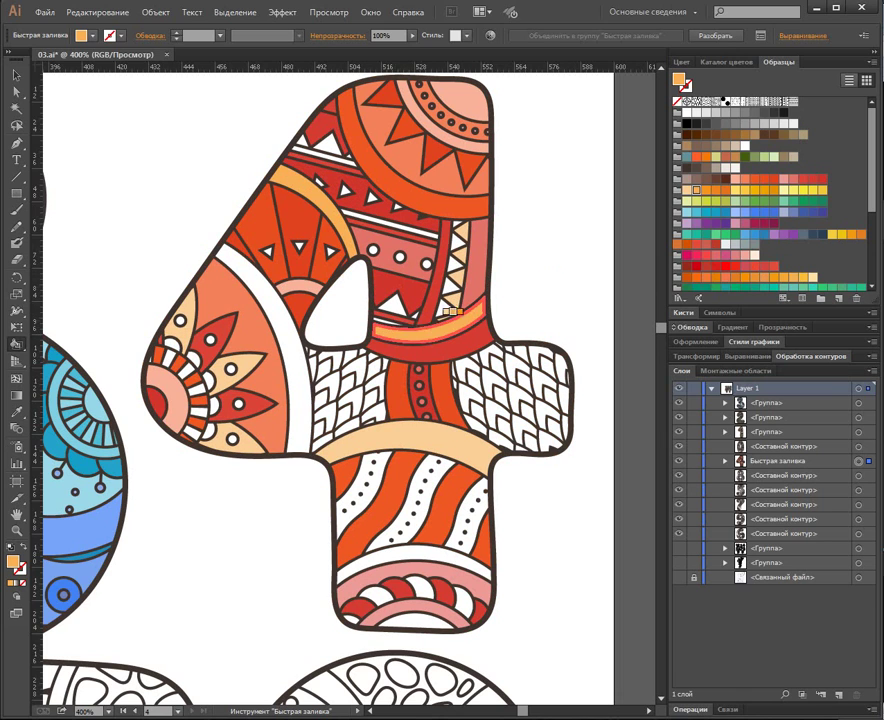
pyautogui.click(425, 548)
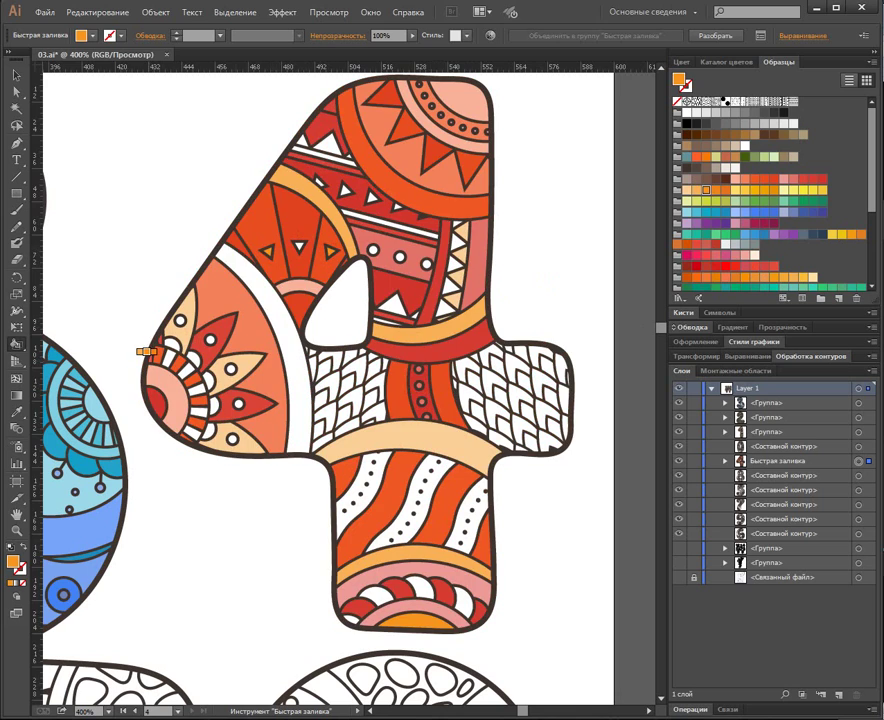
# Fill the remaining segments of the digit 4's flower ring with orange.
pyautogui.click(168, 357)
pyautogui.click(184, 365)
pyautogui.click(194, 378)
pyautogui.click(200, 393)
pyautogui.click(200, 411)
pyautogui.click(191, 429)
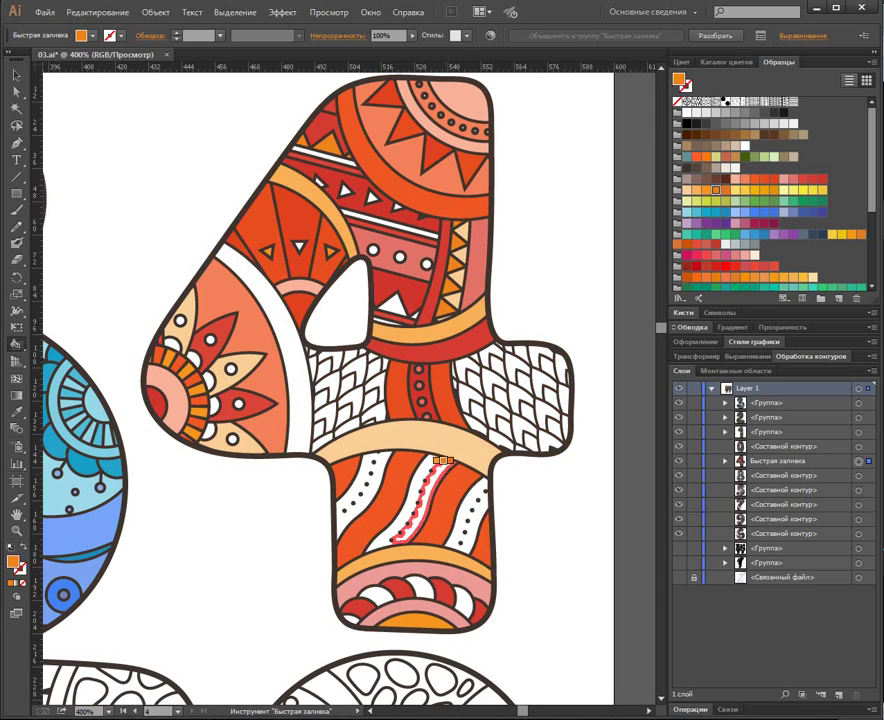
# Fill the three dotted wavy stripes in the digit 4's stem with orange, darker orange and light yellow.
pyautogui.click(431, 477)
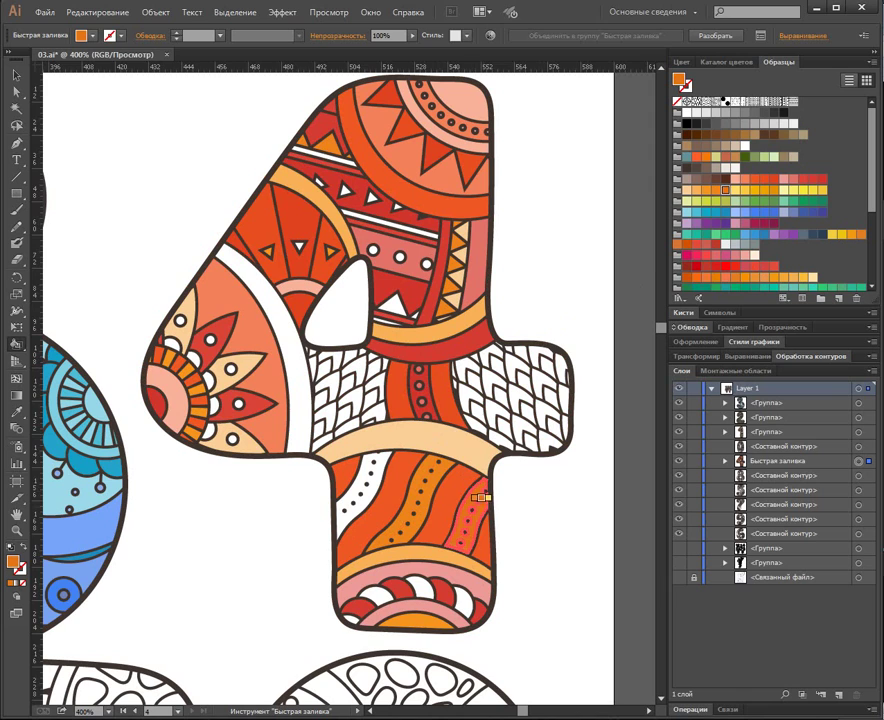
pyautogui.press('Right')
pyautogui.click(365, 470)
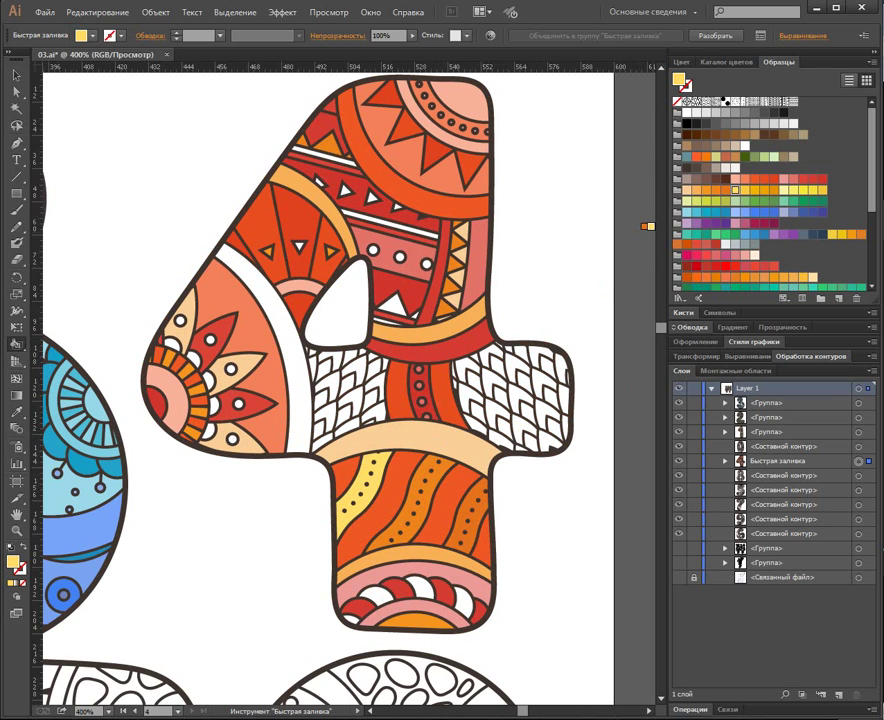
# Fill the circles in the dark-pink band with light yellow and the long arc beside the flower with ochre.
pyautogui.click(371, 247)
pyautogui.click(398, 254)
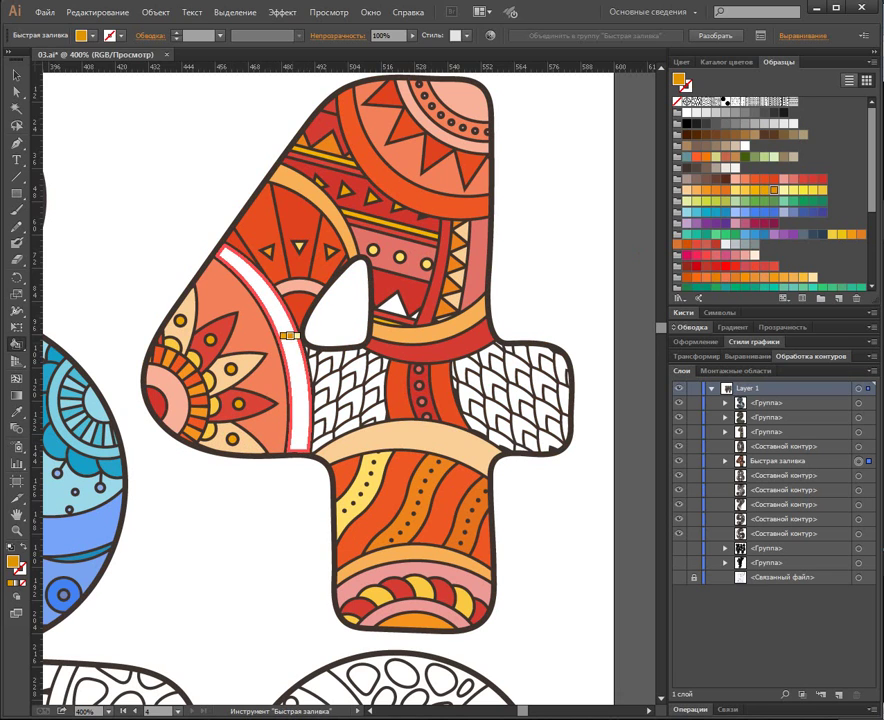
pyautogui.click(290, 338)
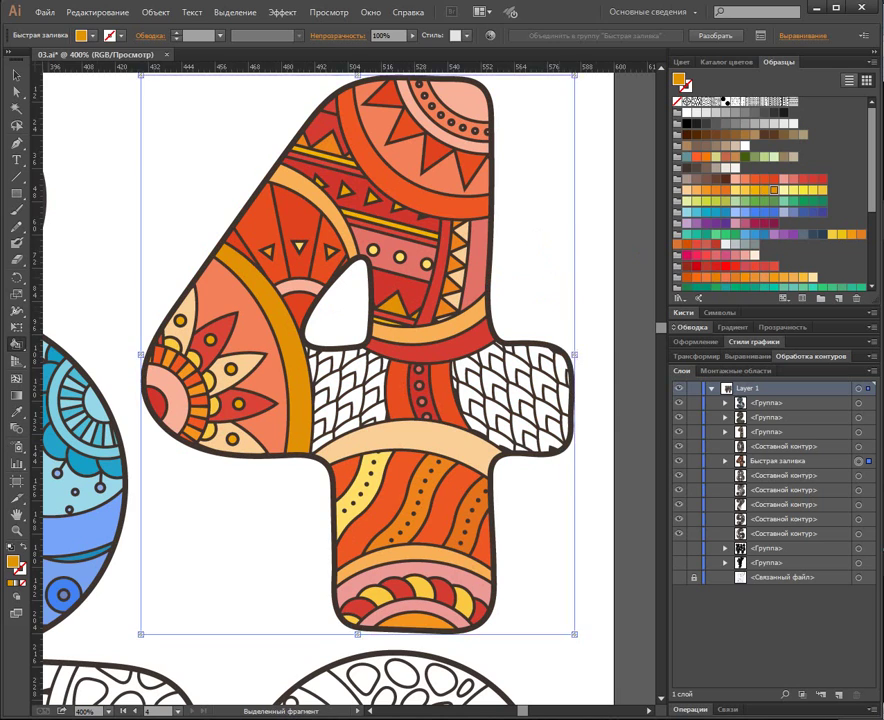
# Fill scattered scales on both sides of the digit 4's crossbar with pale yellow.
pyautogui.hotkey('ctrl', '=')
pyautogui.hotkey('ctrl', '=')
pyautogui.moveTo(600, 325); pyautogui.dragTo(426, 309)
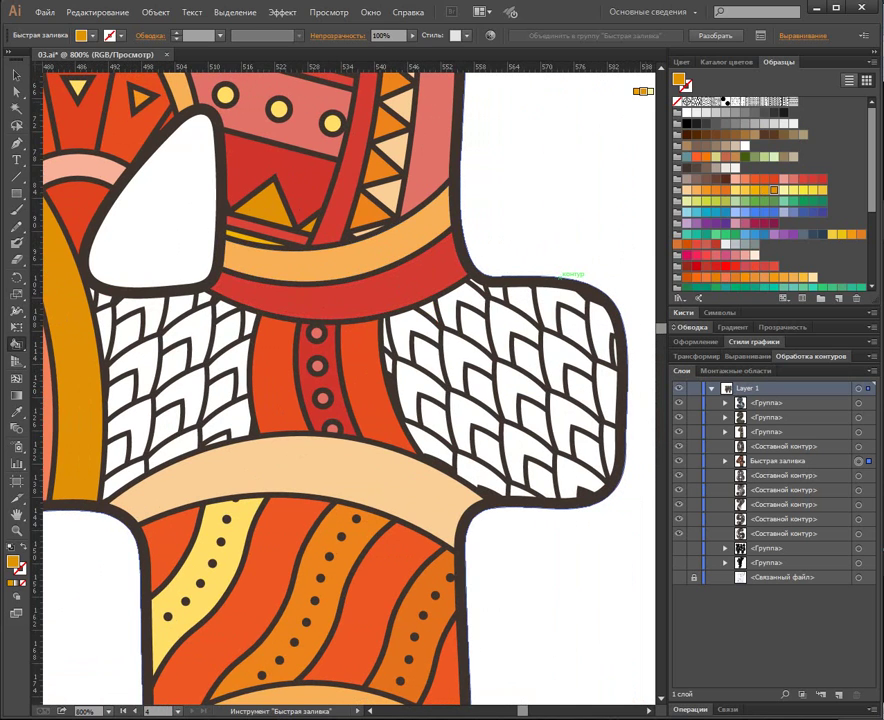
pyautogui.press('Right')
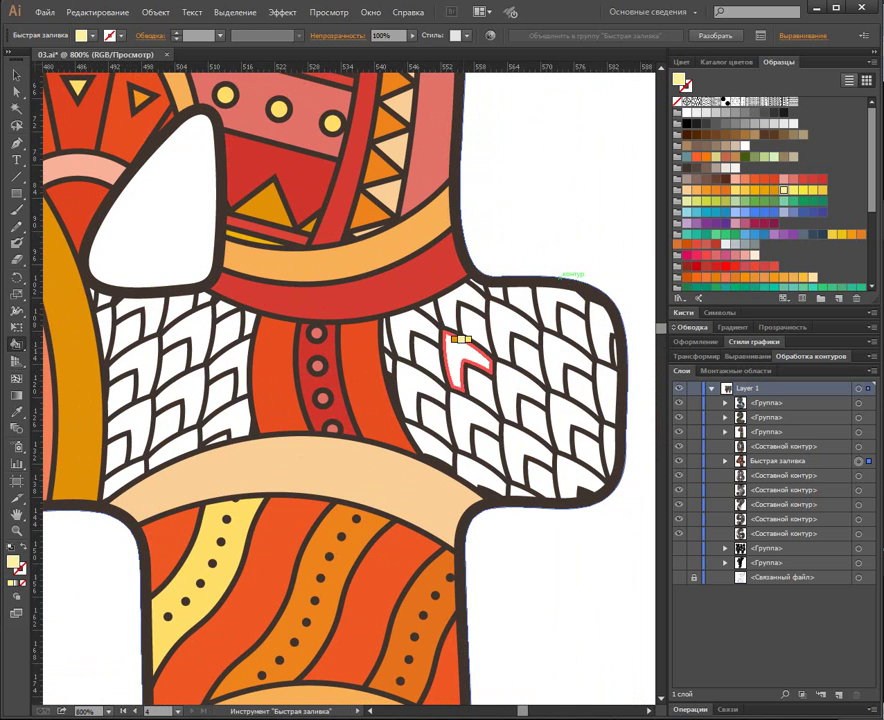
pyautogui.click(457, 341)
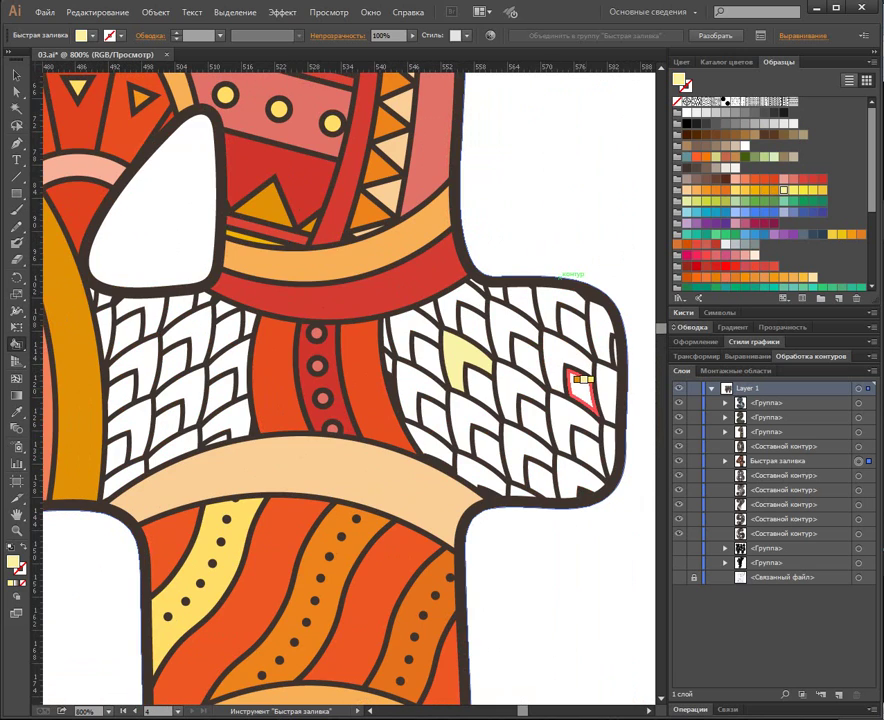
pyautogui.click(562, 410)
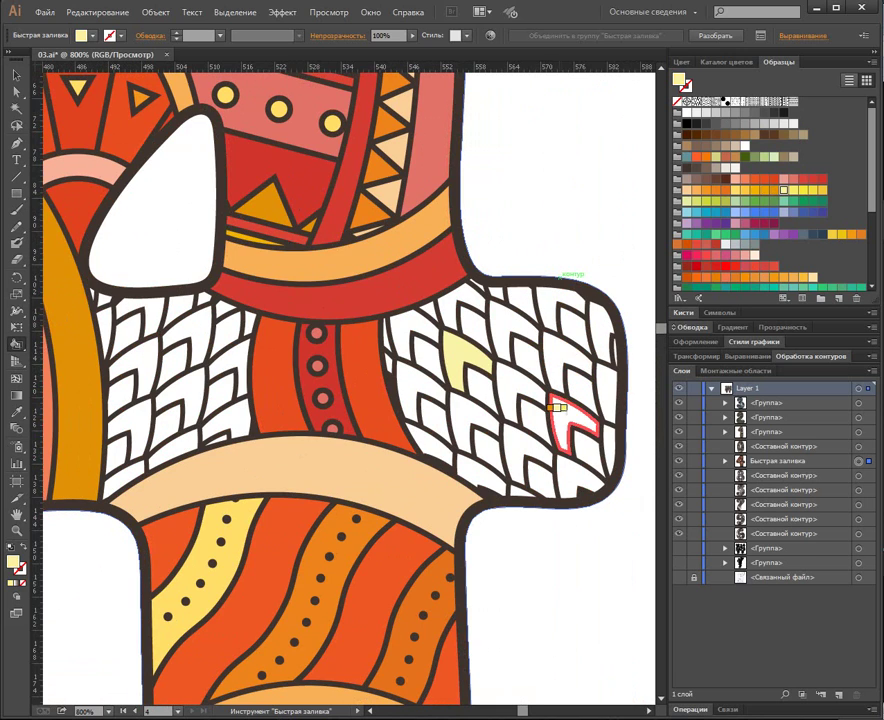
pyautogui.click(594, 326)
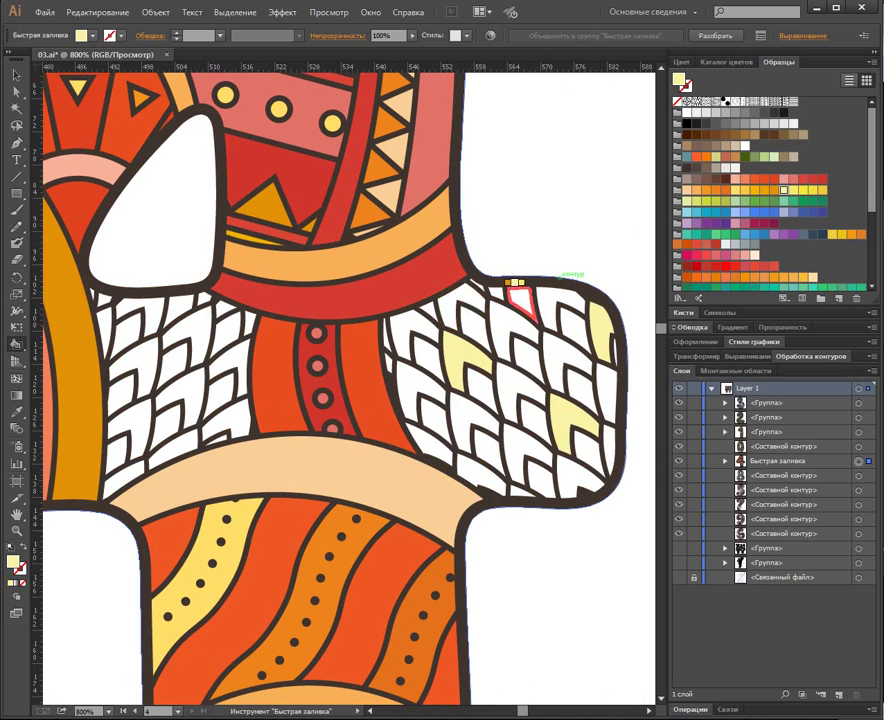
pyautogui.click(495, 286)
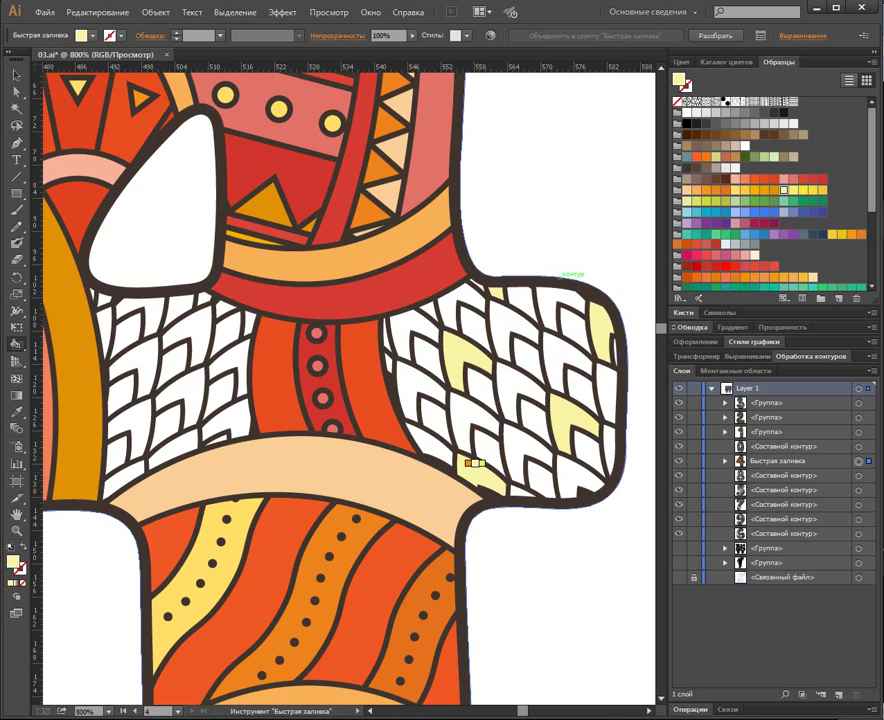
pyautogui.click(165, 418)
pyautogui.click(130, 329)
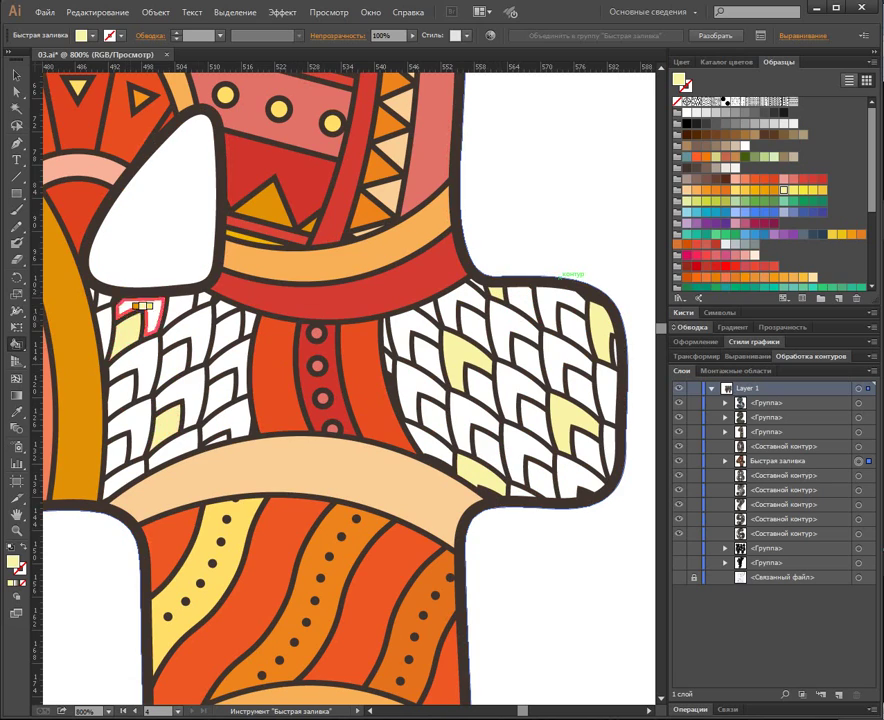
pyautogui.click(203, 297)
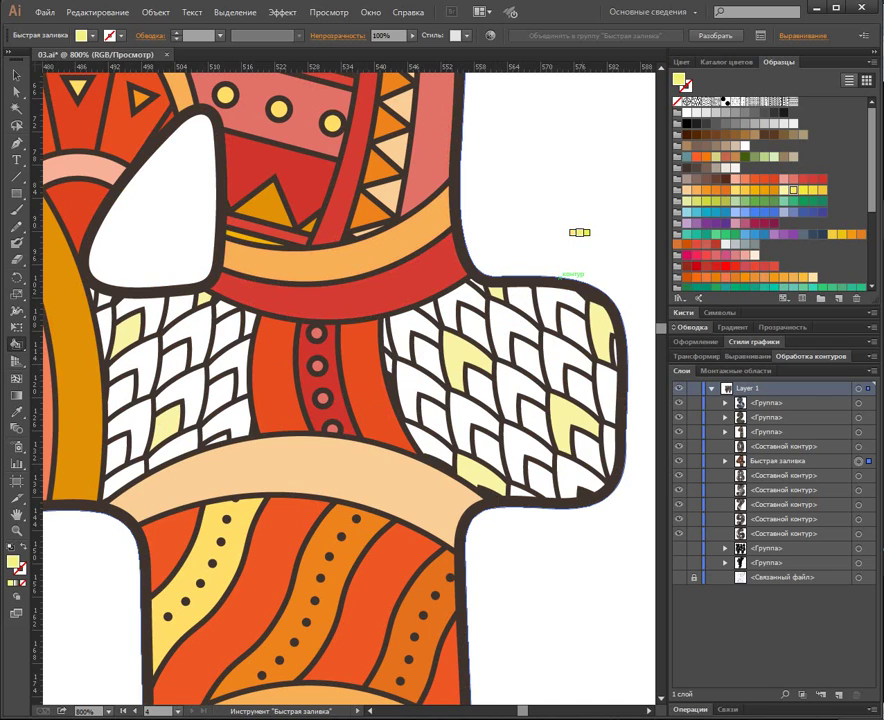
# Fill further crossbar scales on both sides with progressively stronger yellows, ending with golden yellow.
pyautogui.click(506, 370)
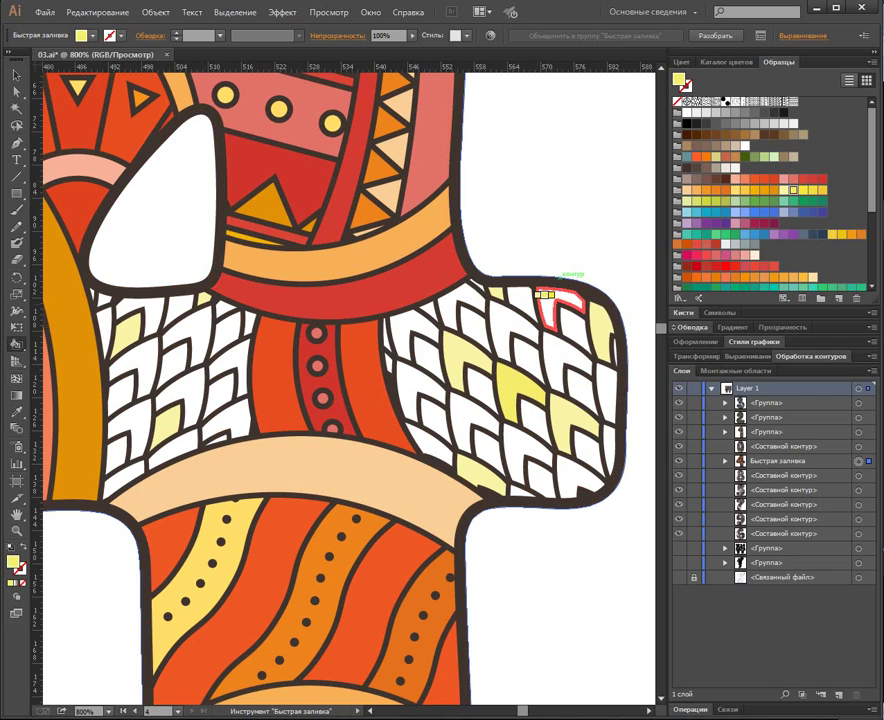
pyautogui.click(402, 314)
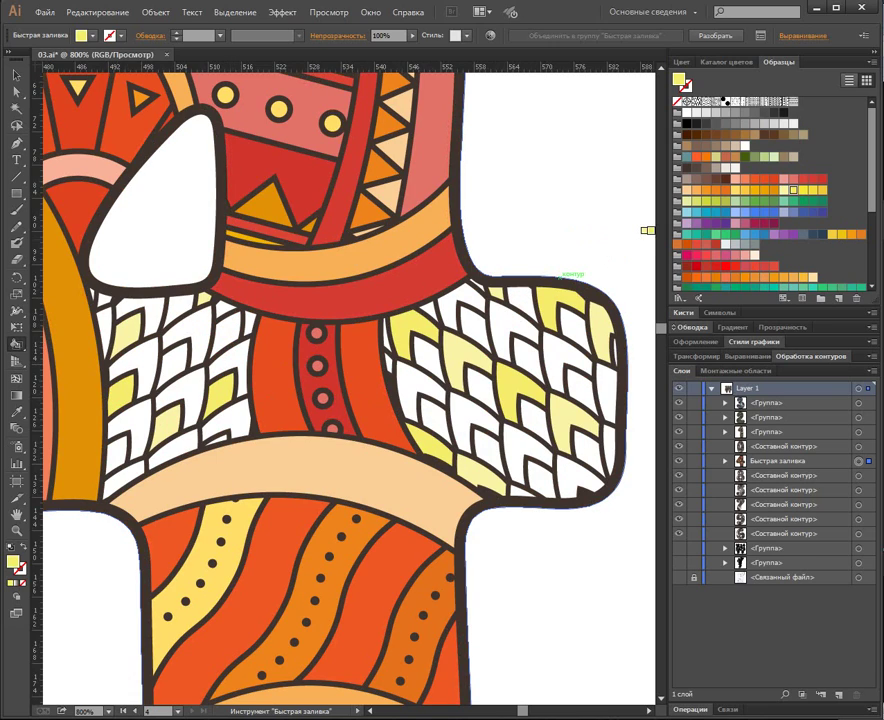
pyautogui.click(512, 312)
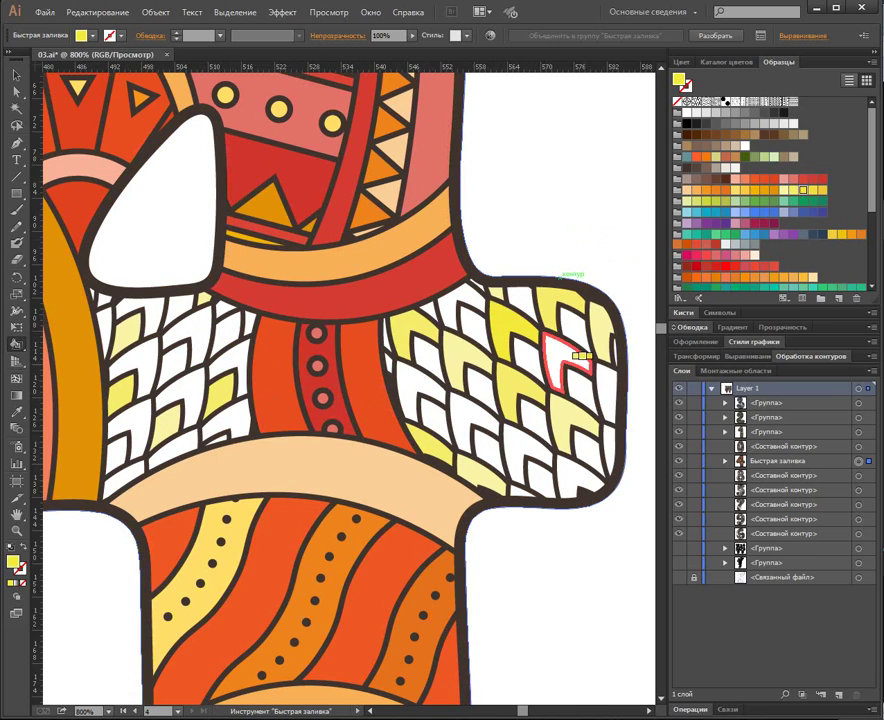
pyautogui.click(602, 370)
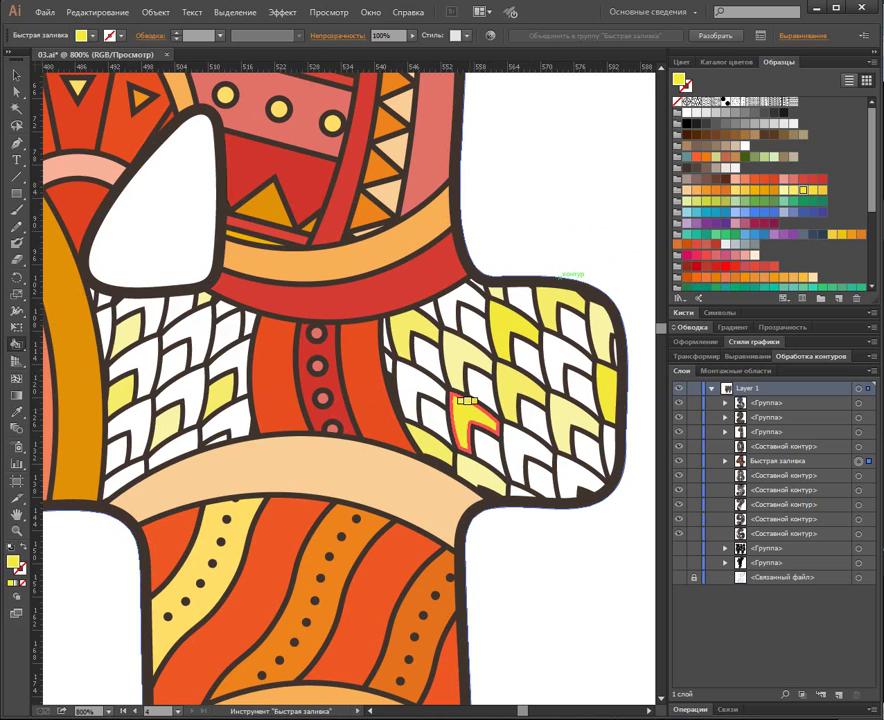
pyautogui.click(558, 463)
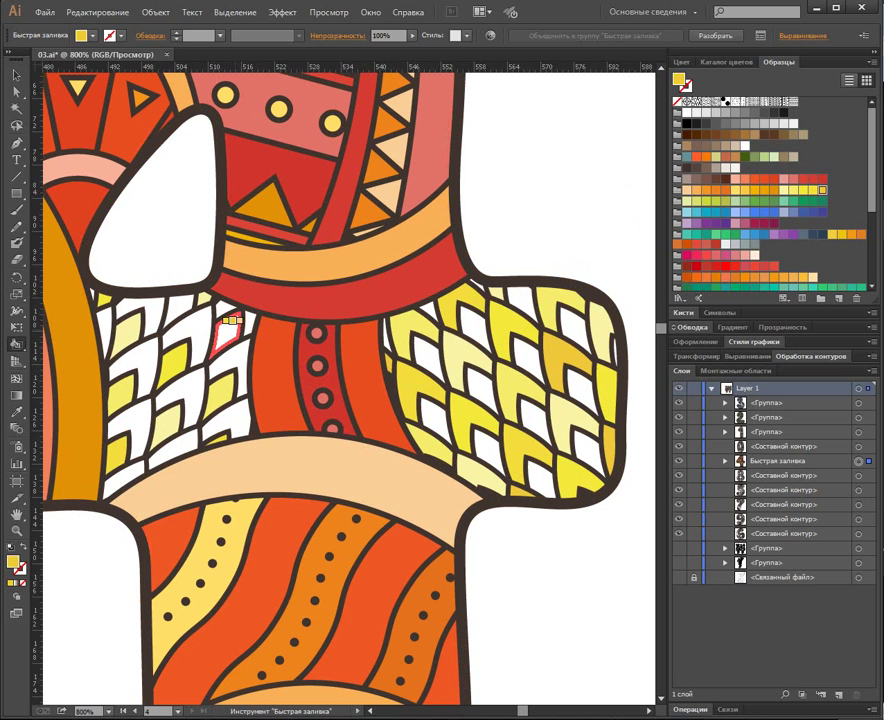
pyautogui.click(231, 321)
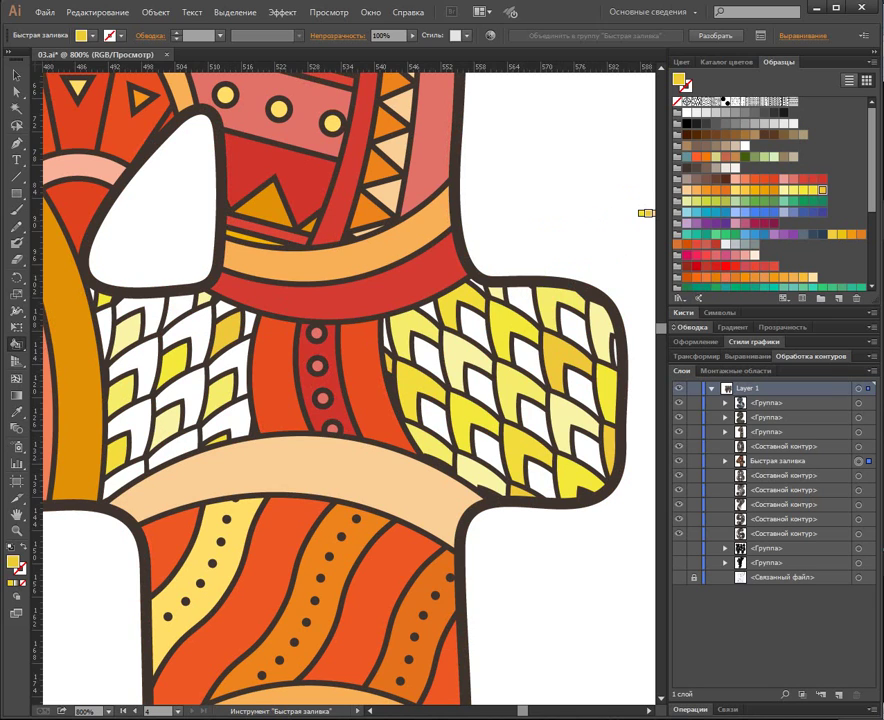
# Fill the remaining white scales on both sides of the crossbar with light green, lime and olive shades.
pyautogui.press('Right')
pyautogui.click(466, 318)
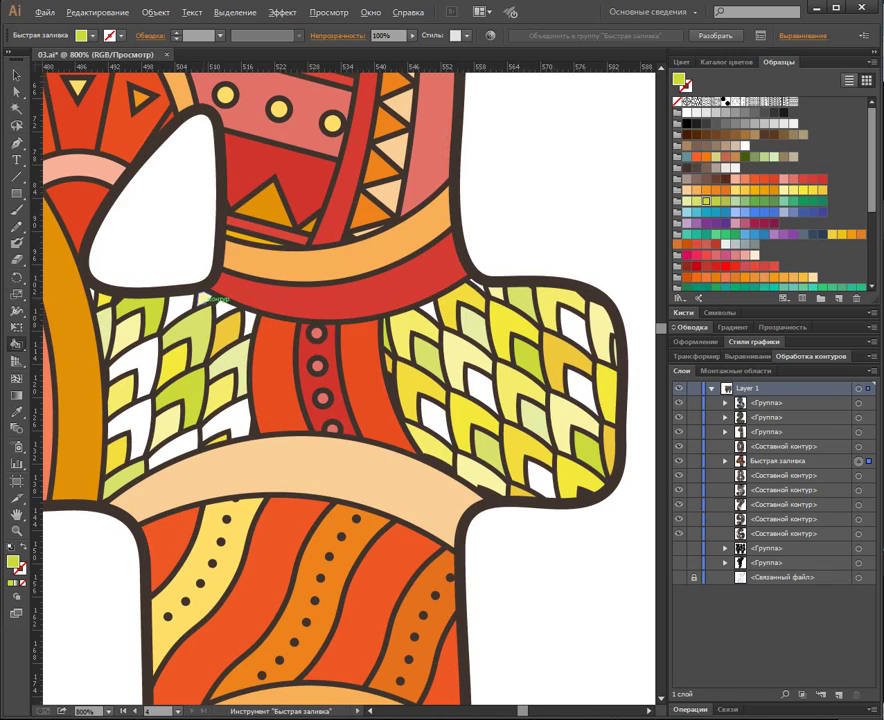
pyautogui.click(180, 304)
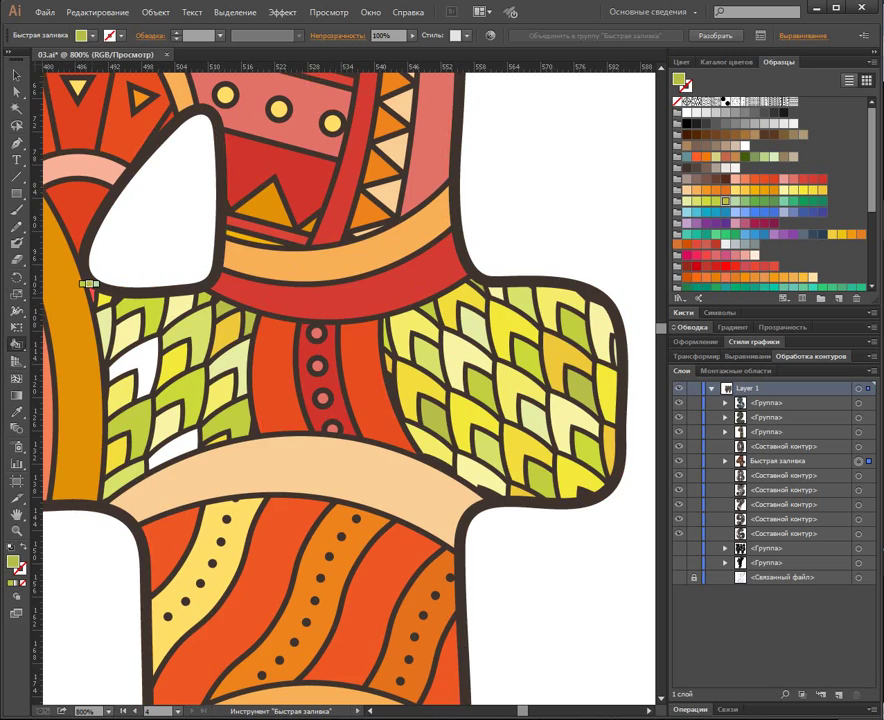
pyautogui.click(180, 440)
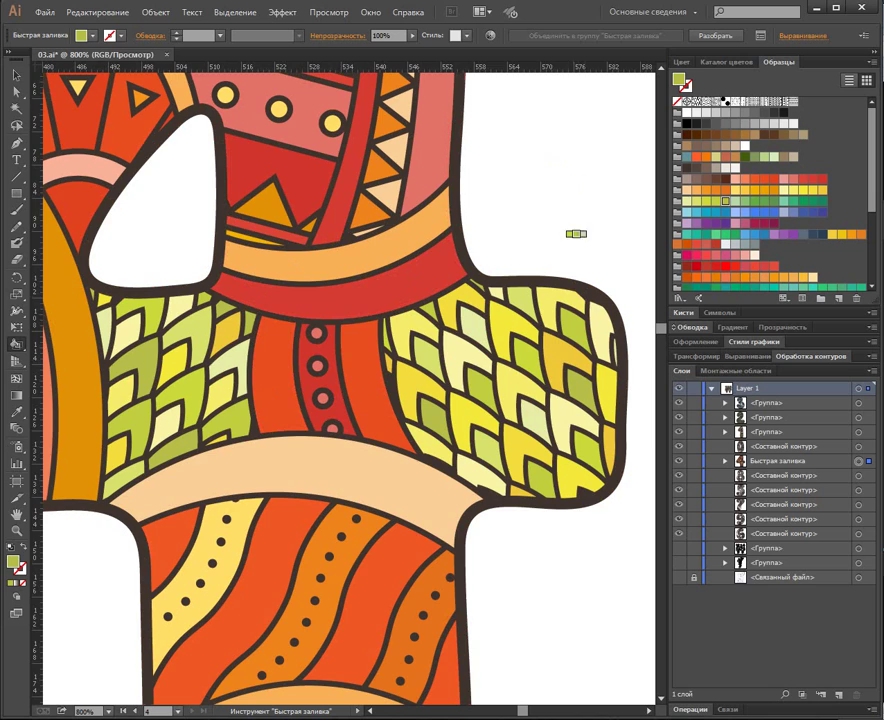
# Bring the digit 4's Live Paint object to the front and expand it into ordinary paths.
pyautogui.hotkey('ctrl', '-')
pyautogui.hotkey('ctrl', '-')
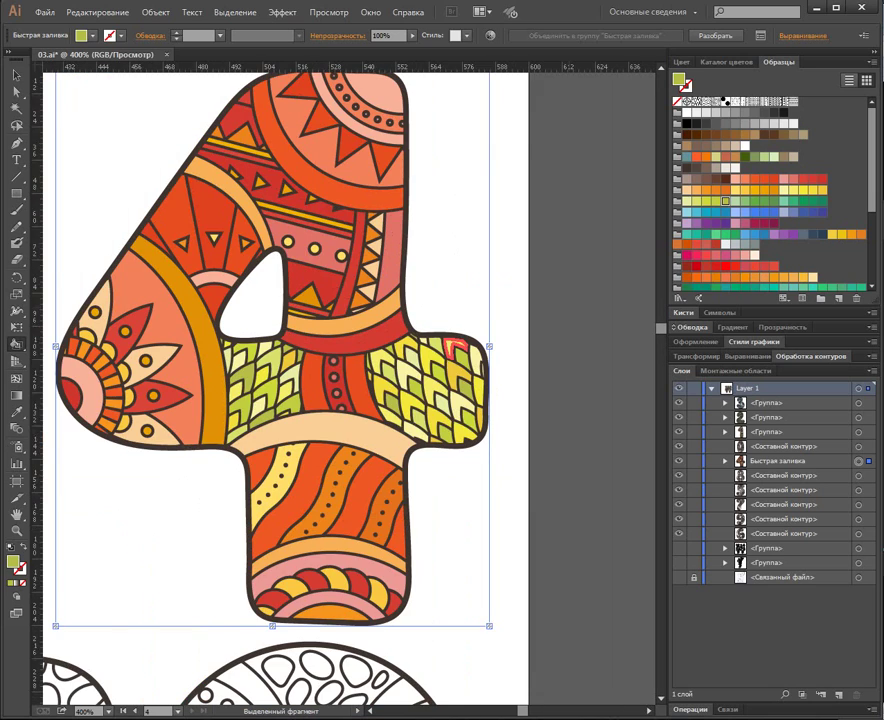
pyautogui.hotkey('ctrl', '-')
pyautogui.moveTo(455, 279); pyautogui.dragTo(505, 310)
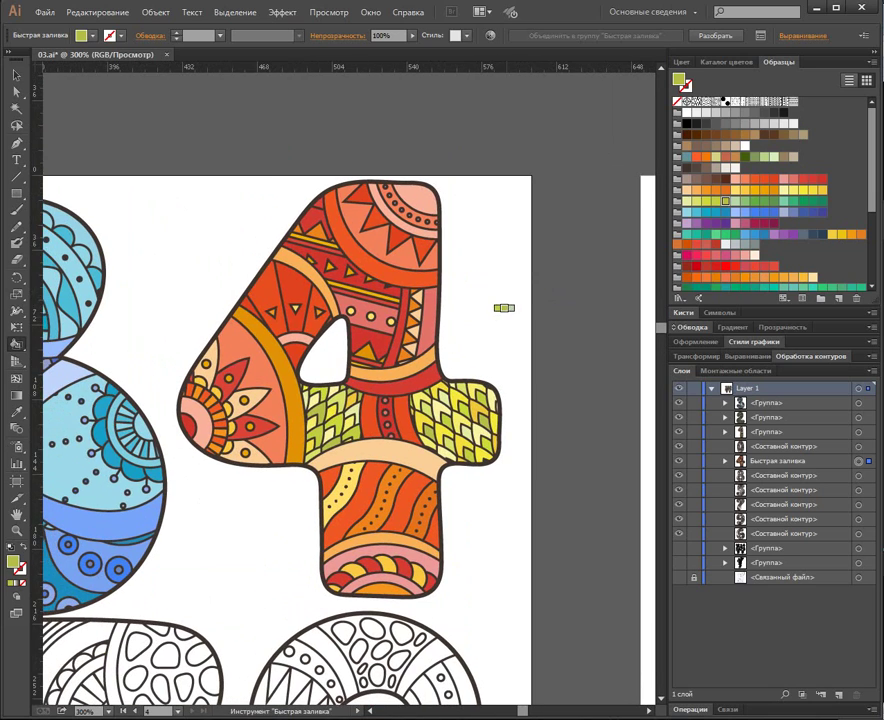
pyautogui.press('v')
pyautogui.hotkey('ctrl', 'shift', ']')
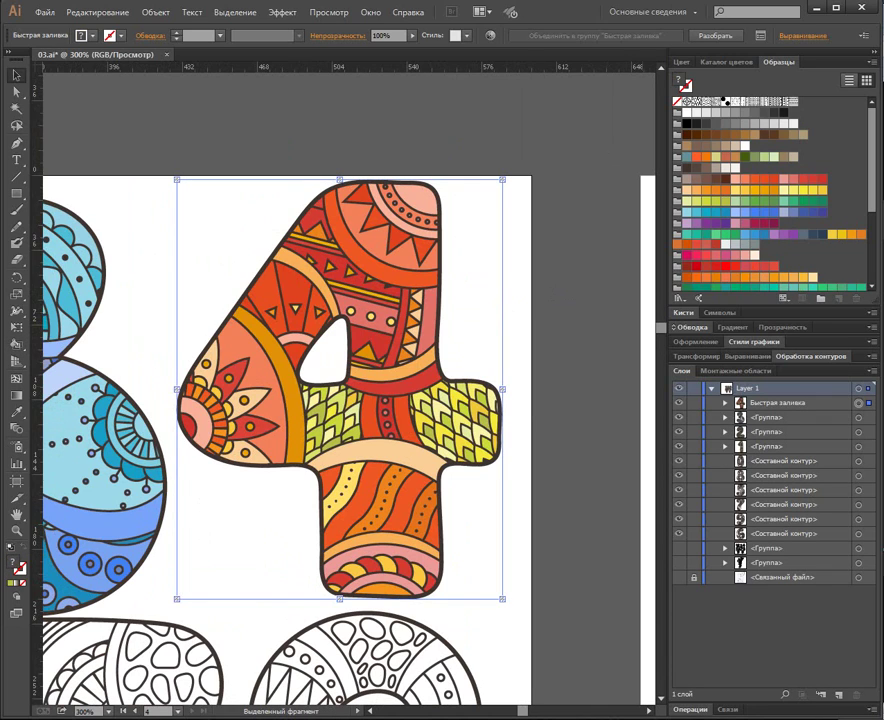
pyautogui.click(156, 12)
pyautogui.click(228, 160)
pyautogui.press('Return')
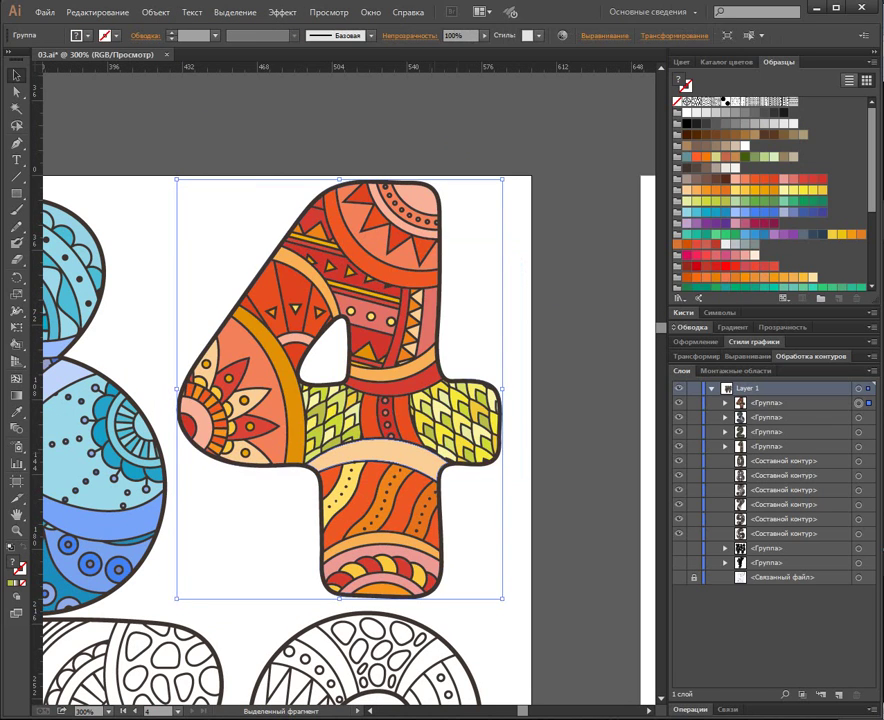
# Isolate the expanded digit 4 group and combine its dark outline paths into one compound path.
pyautogui.click(775, 403)
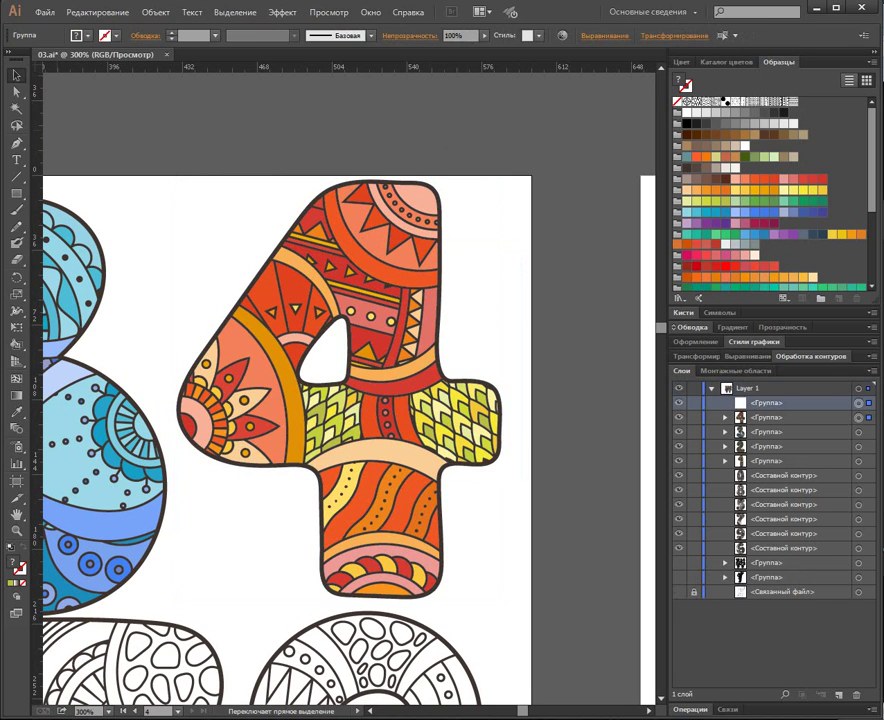
pyautogui.click(440, 462)
pyautogui.doubleClick(440, 462)
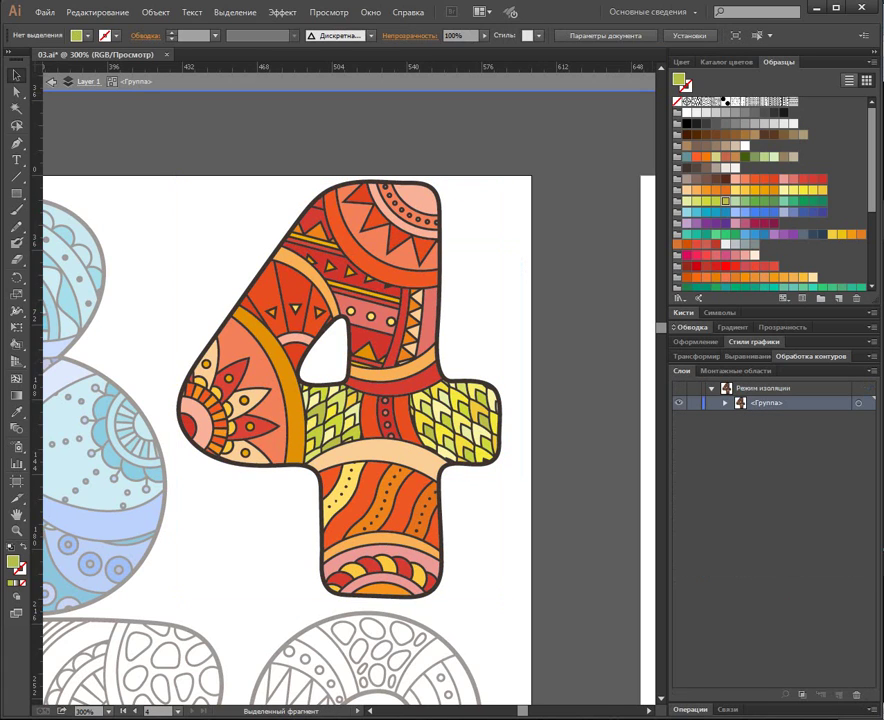
pyautogui.click(725, 403)
pyautogui.click(850, 417)
pyautogui.keyDown('shift'); pyautogui.click(850, 534); pyautogui.keyUp('shift')
pyautogui.hotkey('ctrl', '8')
# Select all fills of the same colour and combine them into compound paths for light salmon, red and orange.
pyautogui.click(850, 432)
pyautogui.hotkey('ctrl', '6')
pyautogui.hotkey('ctrl', '8')
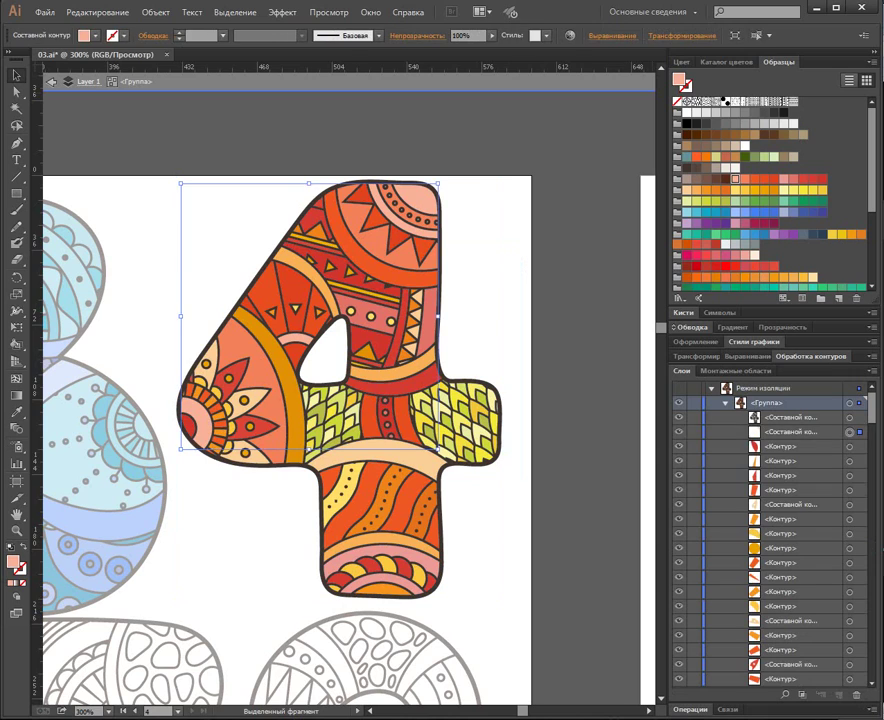
pyautogui.click(850, 446)
pyautogui.hotkey('ctrl', '6')
pyautogui.hotkey('ctrl', '8')
pyautogui.click(850, 461)
pyautogui.hotkey('ctrl', '6')
pyautogui.hotkey('ctrl', '8')
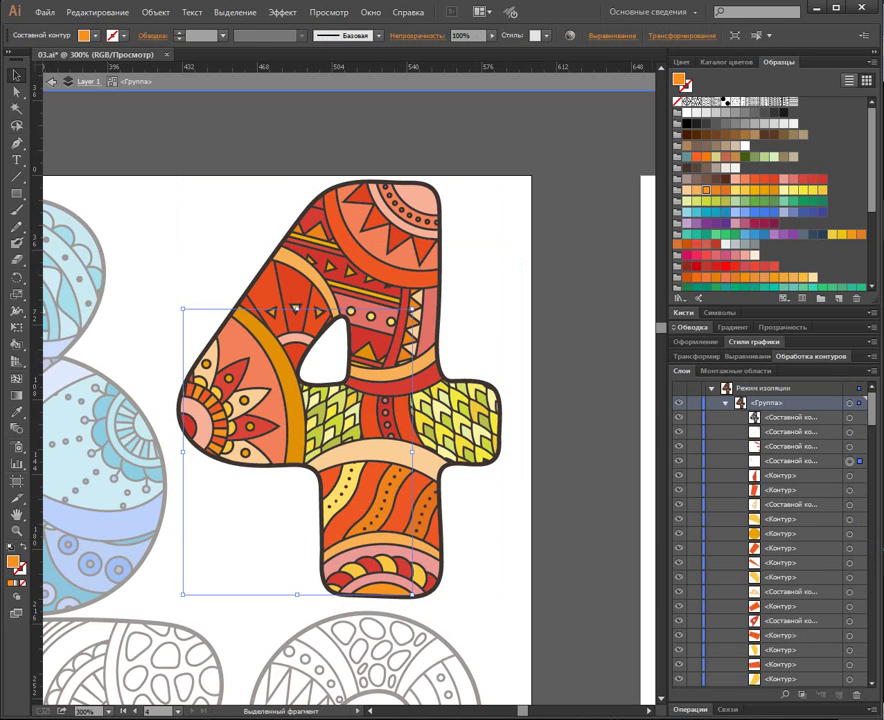
# Work down the remaining single paths, selecting the fills matching each one's colour and making each set a compound path.
pyautogui.click(850, 475)
pyautogui.hotkey('ctrl', '6')
pyautogui.hotkey('ctrl', '8')
pyautogui.click(850, 490)
pyautogui.hotkey('ctrl', '6')
pyautogui.hotkey('ctrl', '8')
pyautogui.click(850, 504)
pyautogui.hotkey('ctrl', '6')
pyautogui.hotkey('ctrl', '8')
pyautogui.click(850, 519)
pyautogui.hotkey('ctrl', '6')
pyautogui.hotkey('ctrl', '8')
pyautogui.click(850, 533)
pyautogui.hotkey('ctrl', '6')
pyautogui.hotkey('ctrl', '8')
pyautogui.click(850, 548)
pyautogui.hotkey('ctrl', '6')
pyautogui.hotkey('ctrl', '8')
pyautogui.click(850, 563)
pyautogui.hotkey('ctrl', '6')
pyautogui.hotkey('ctrl', '8')
pyautogui.click(850, 577)
pyautogui.hotkey('ctrl', '6')
pyautogui.hotkey('ctrl', '8')
pyautogui.click(850, 592)
pyautogui.hotkey('ctrl', '6')
pyautogui.hotkey('ctrl', '8')
pyautogui.click(850, 606)
pyautogui.hotkey('ctrl', '6')
pyautogui.hotkey('ctrl', '8')
pyautogui.click(850, 621)
pyautogui.hotkey('ctrl', '6')
# Combine the bright yellow and pale yellow crossbar scales into one compound path per colour.
pyautogui.click(300, 385)
pyautogui.click(300, 385)
pyautogui.click(300, 385)
pyautogui.click(300, 385)
pyautogui.click(300, 385)
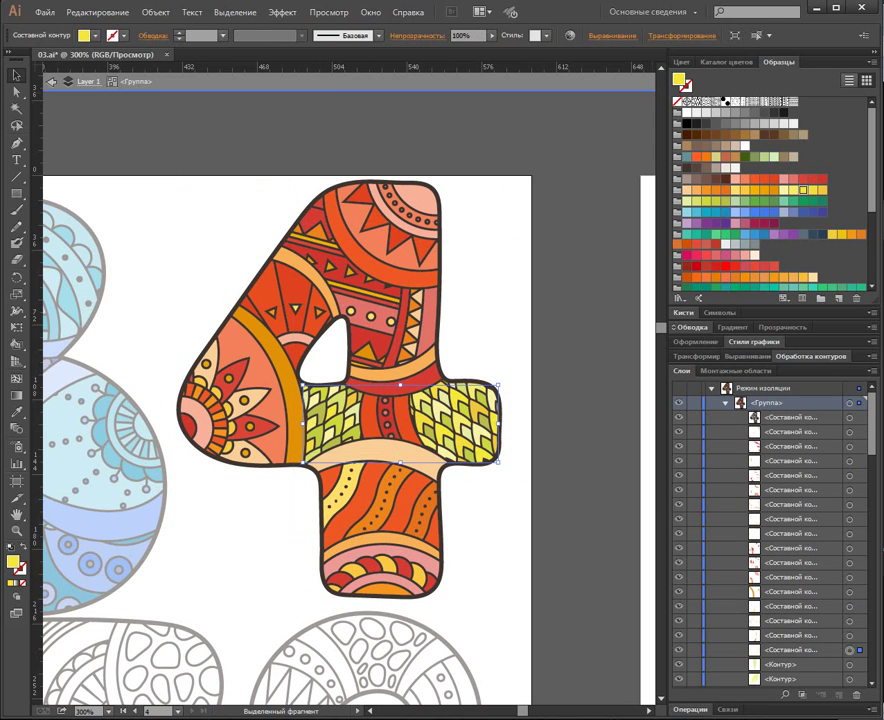
pyautogui.click(300, 385)
pyautogui.click(300, 385)
pyautogui.click(300, 385)
pyautogui.click(300, 385)
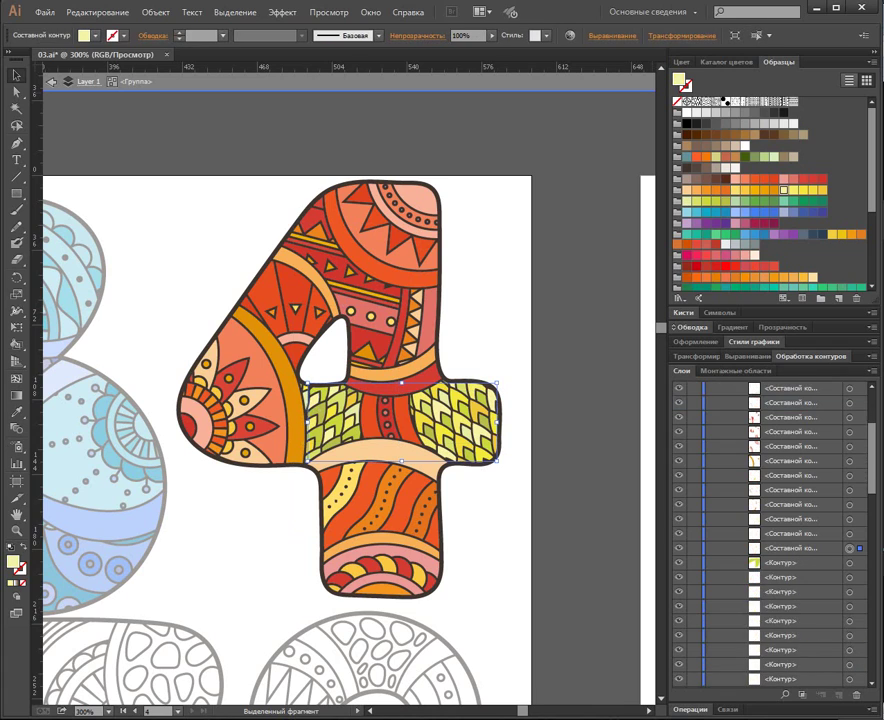
# Combine the next sets of same-coloured crossbar scales, including the light yellow ones, into separate compound paths.
pyautogui.click(850, 562)
pyautogui.hotkey('ctrl', '6')
pyautogui.hotkey('ctrl', '8')
pyautogui.click(850, 577)
pyautogui.click(310, 446)
pyautogui.click(310, 446)
pyautogui.click(310, 446)
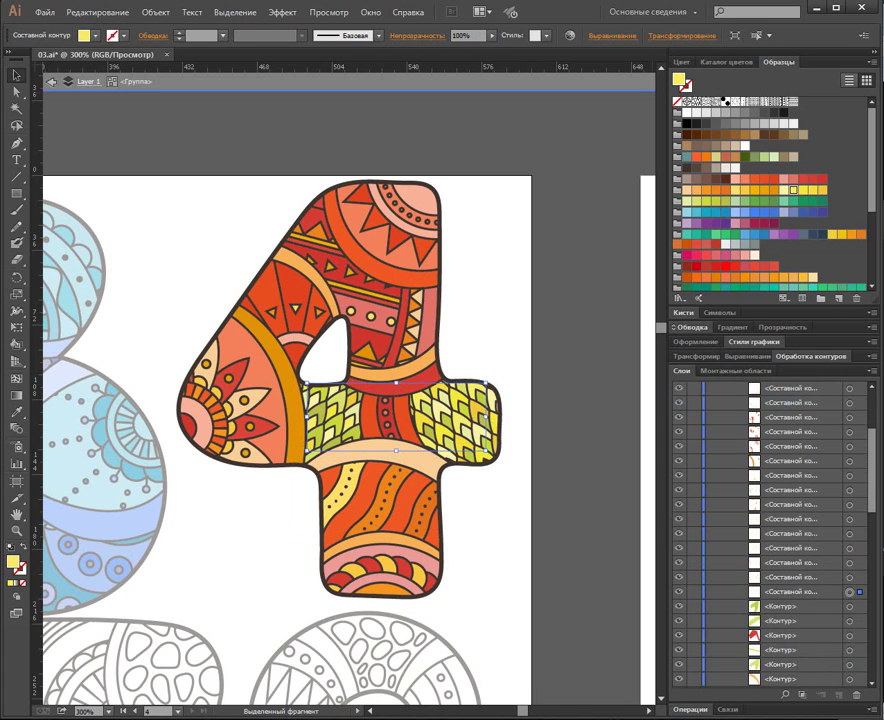
# Combine the matching yellow-green scales and the red and dark-pink fills of the upper bands into compound paths by colour.
pyautogui.click(310, 446)
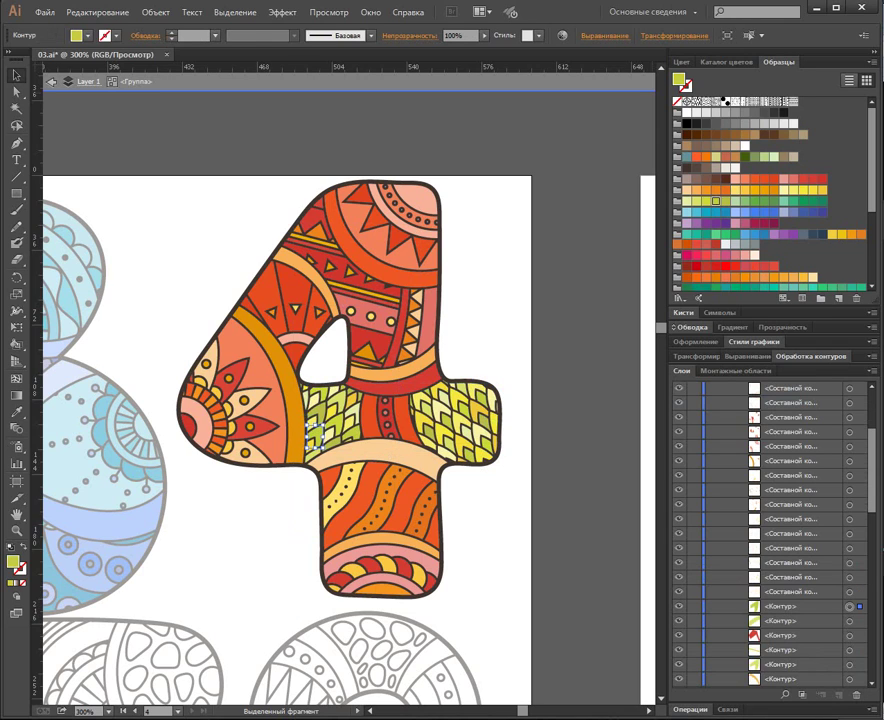
pyautogui.click(310, 446)
pyautogui.click(312, 455)
pyautogui.hotkey('ctrl', '8')
pyautogui.click(316, 214)
pyautogui.hotkey('ctrl', '8')
pyautogui.click(365, 292)
pyautogui.hotkey('ctrl', '8')
pyautogui.click(318, 278)
pyautogui.hotkey('ctrl', '8')
pyautogui.click(429, 318)
pyautogui.hotkey('ctrl', '8')
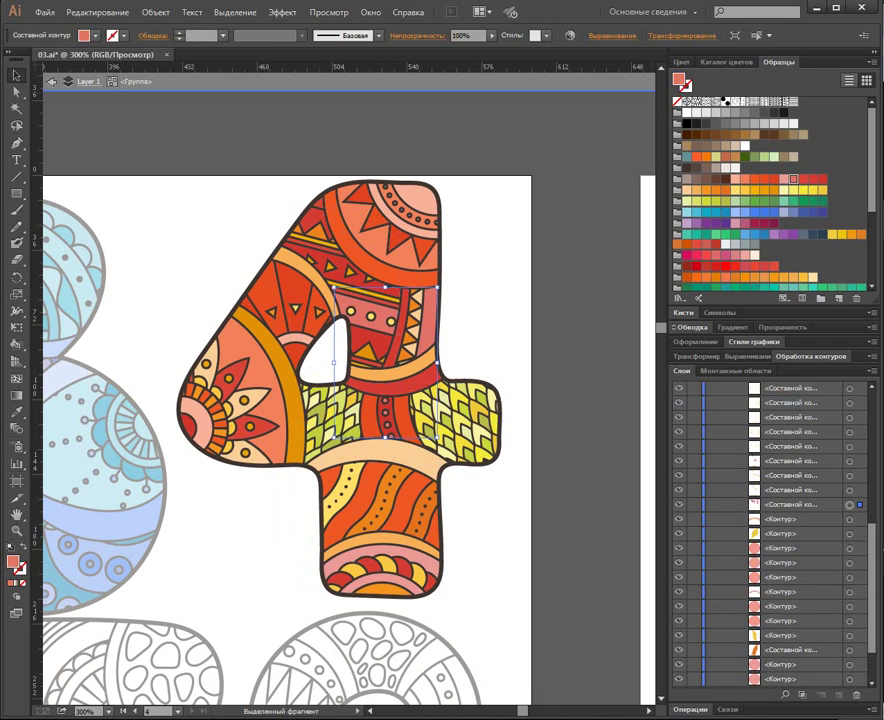
# Combine the pink fills and the golden-yellow fills into one compound path per colour.
pyautogui.click(380, 553)
pyautogui.hotkey('ctrl', '8')
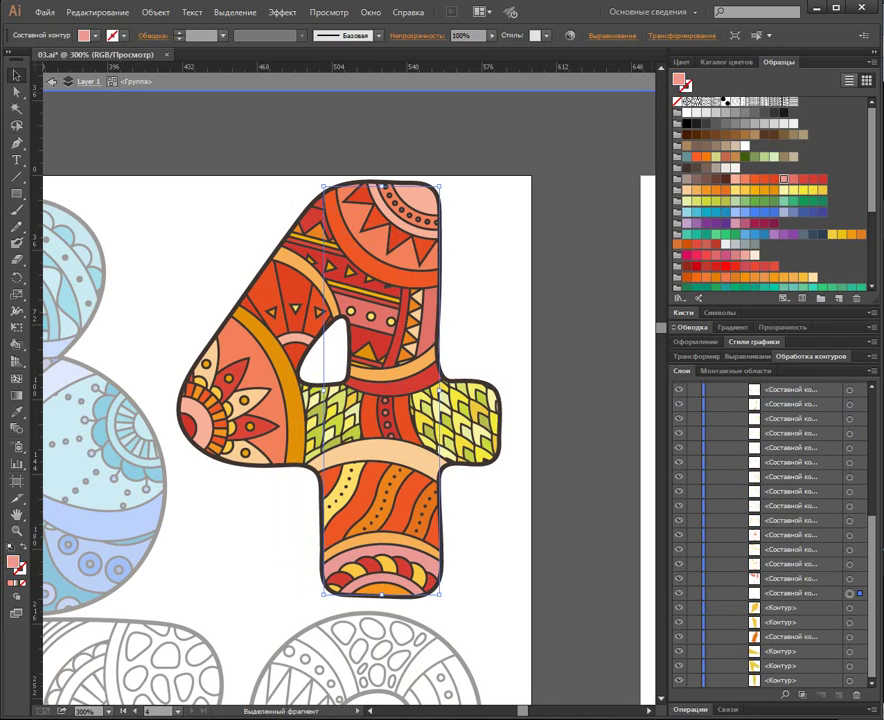
pyautogui.click(481, 434)
pyautogui.hotkey('ctrl', '8')
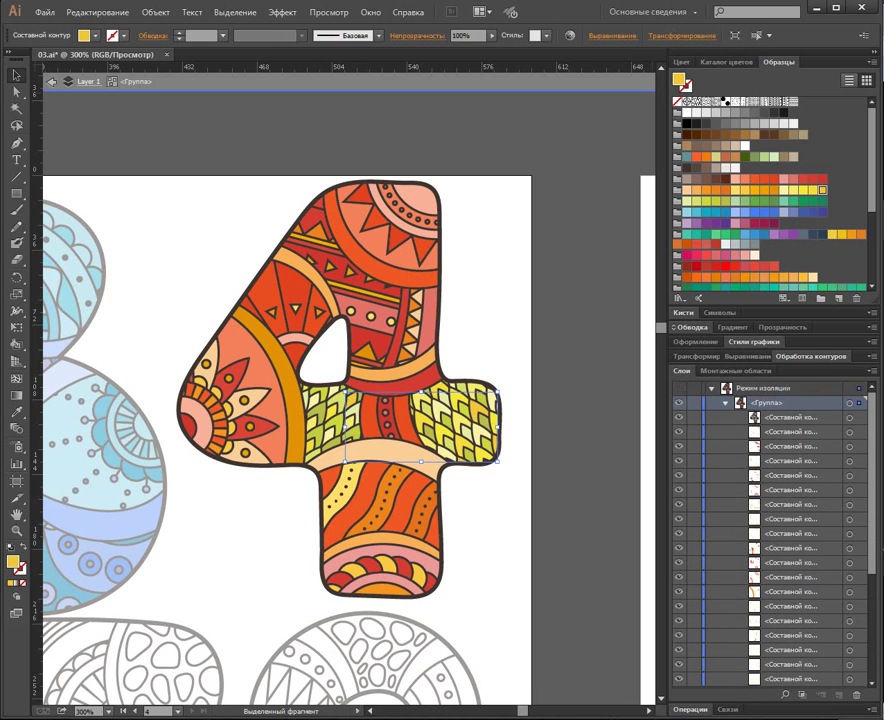
# Exit isolation mode and select the contents of the digit 4's group.
pyautogui.click(725, 403)
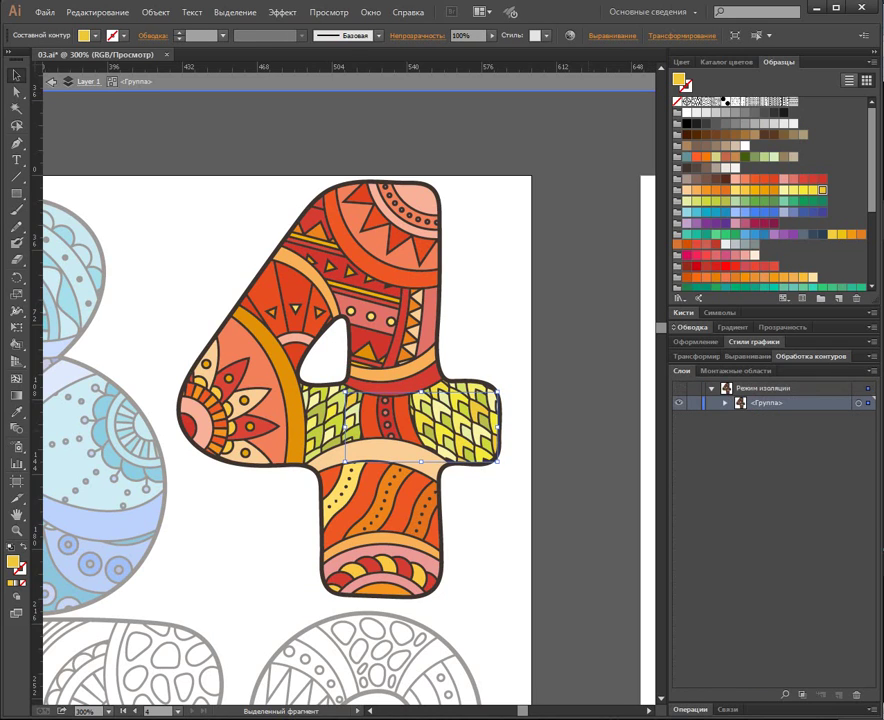
pyautogui.press('Escape')
pyautogui.click(725, 403)
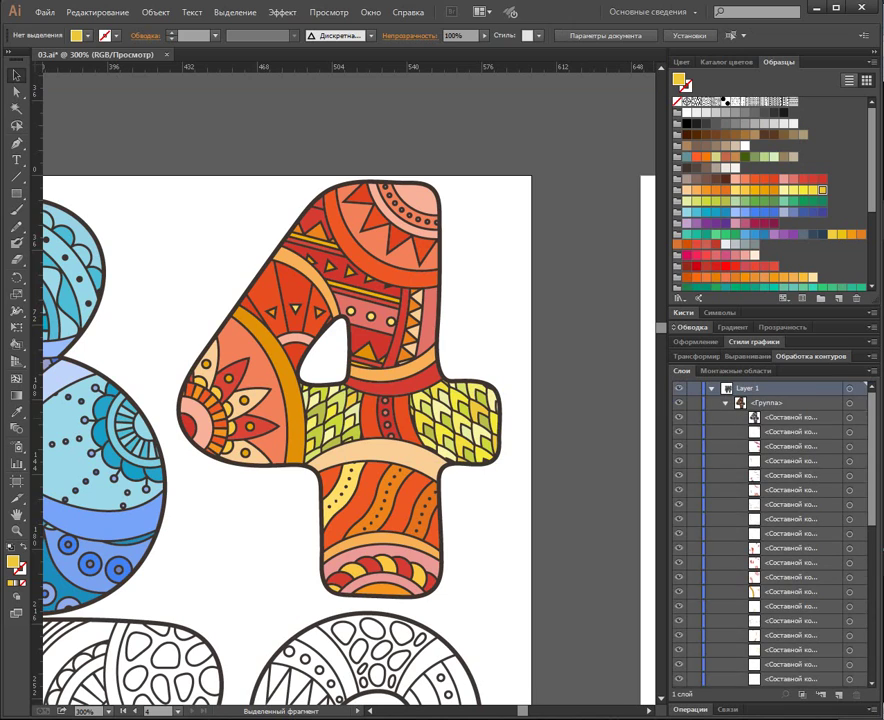
pyautogui.click(850, 403)
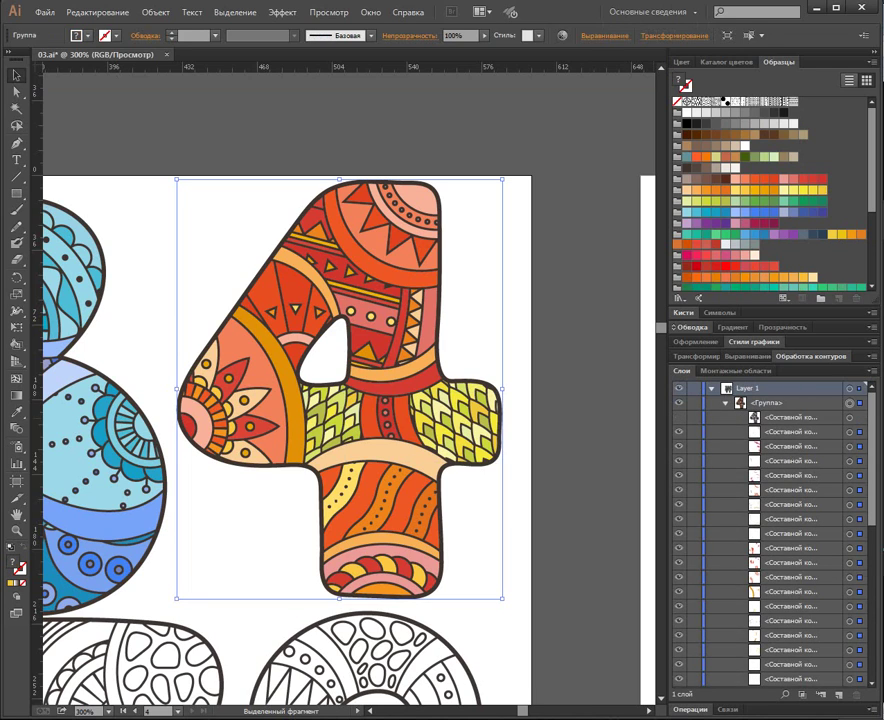
# Open Recolor Artwork for the digit 4's compound-path fills and preview the purple colour group on them.
pyautogui.click(860, 403)
pyautogui.click(570, 36)
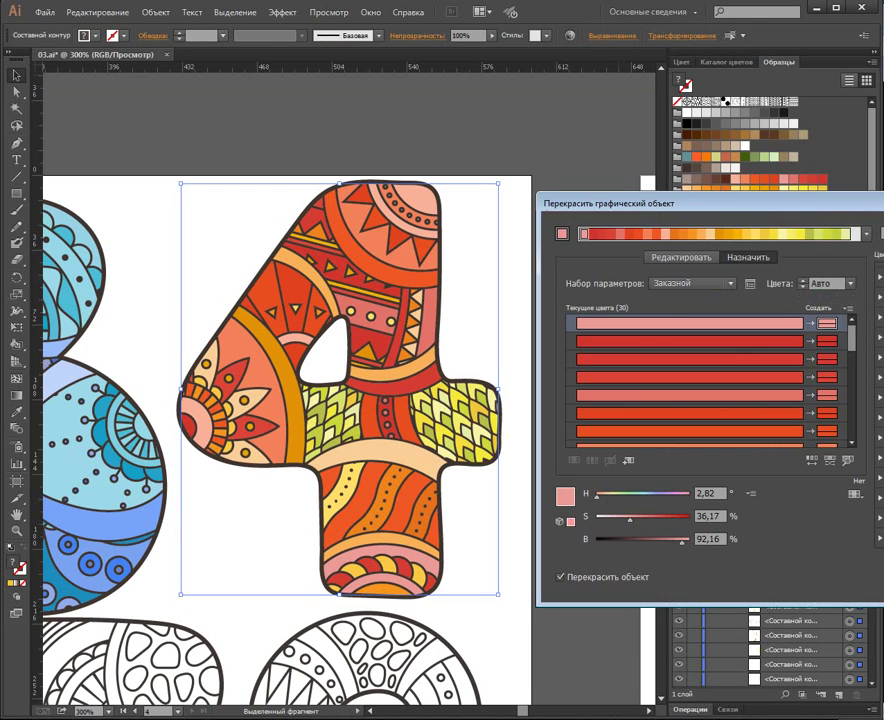
pyautogui.click(880, 397)
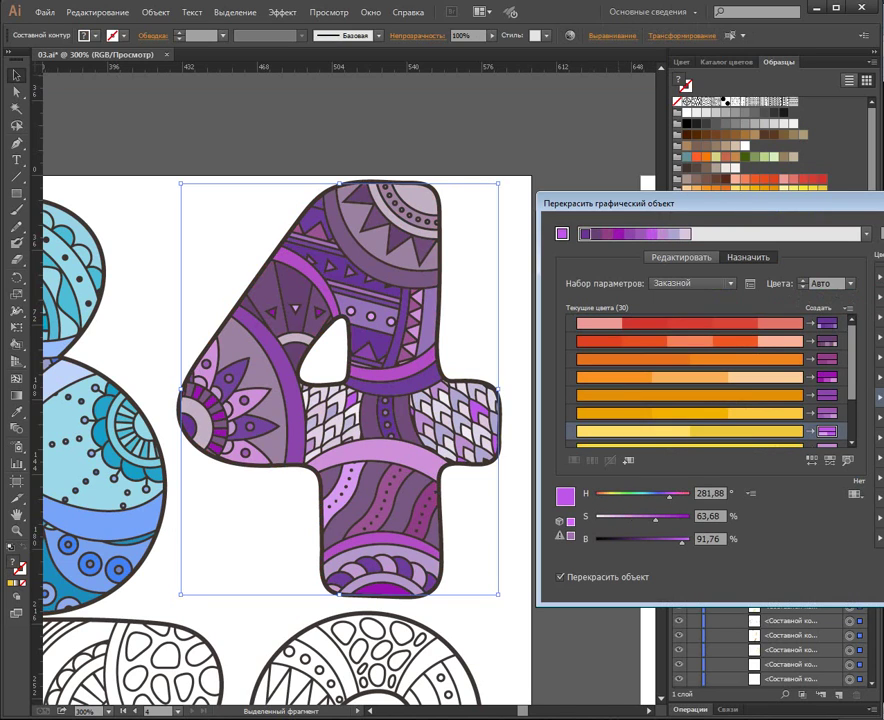
pyautogui.click(682, 257)
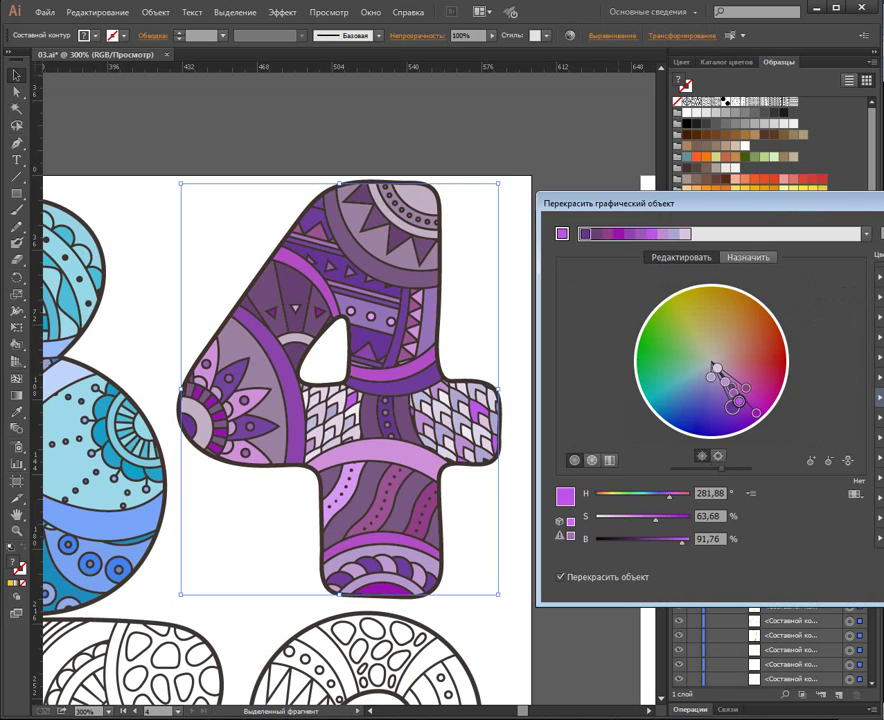
pyautogui.click(748, 257)
# Try random colour orders of the purple colour group on the digit 4's fills.
pyautogui.click(812, 460)
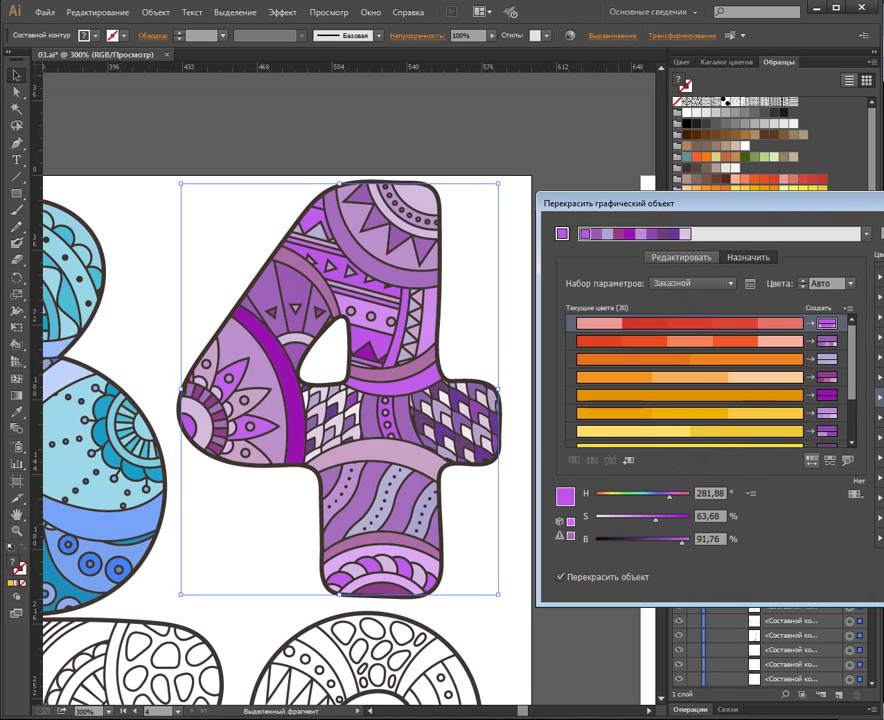
pyautogui.click(812, 460)
pyautogui.click(812, 460)
pyautogui.click(812, 460)
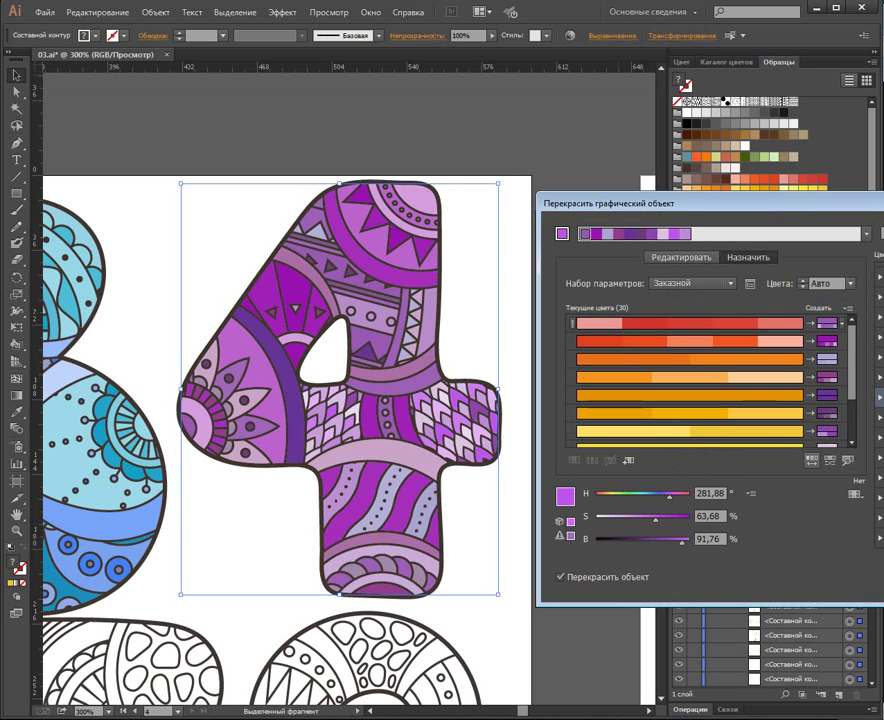
pyautogui.click(812, 460)
pyautogui.click(812, 460)
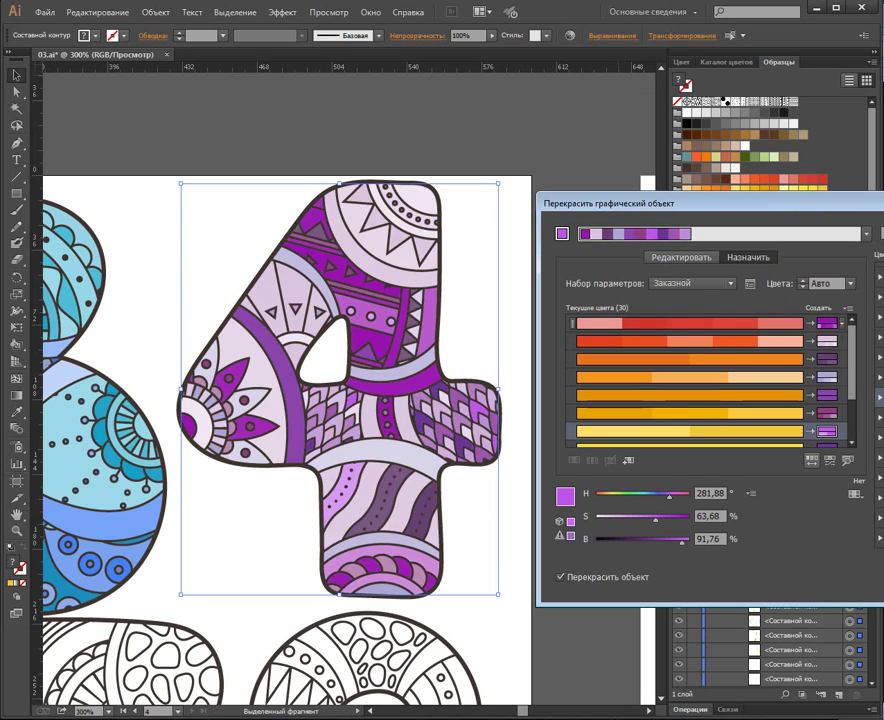
pyautogui.click(812, 460)
pyautogui.click(812, 460)
pyautogui.click(812, 460)
pyautogui.click(812, 460)
pyautogui.click(812, 460)
pyautogui.click(812, 460)
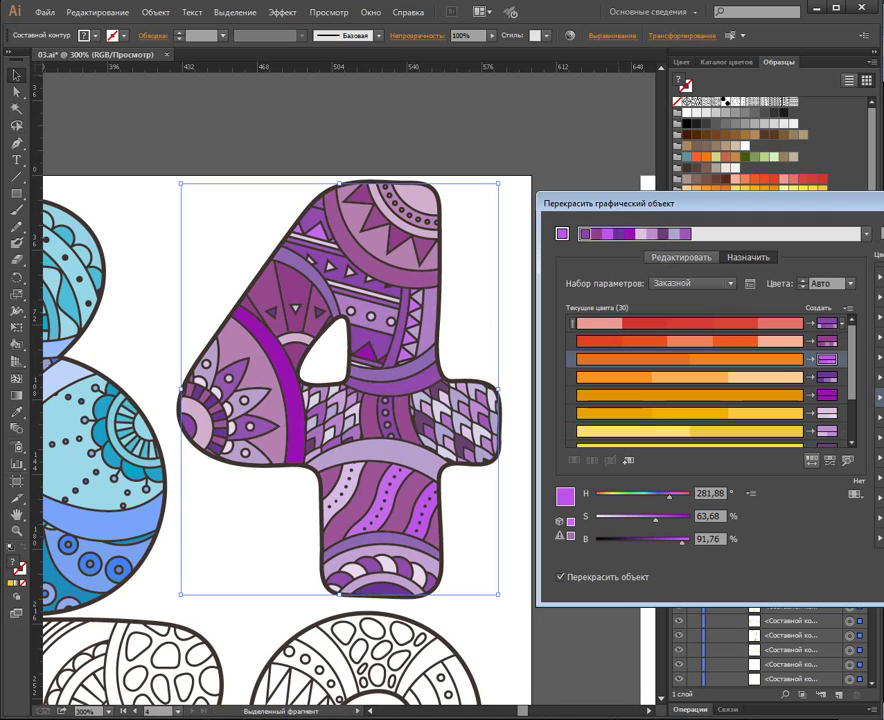
pyautogui.click(812, 460)
pyautogui.click(812, 460)
pyautogui.click(812, 460)
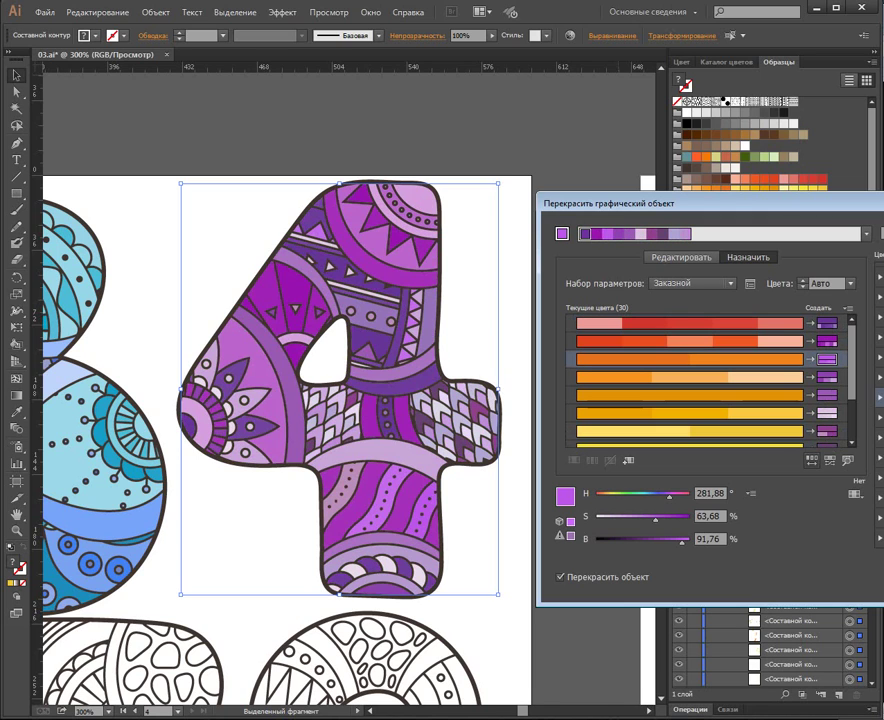
pyautogui.click(812, 460)
# Apply the grey colour group to the digit 4's fills, accept the recolouring and collapse the digit's group.
pyautogui.click(880, 417)
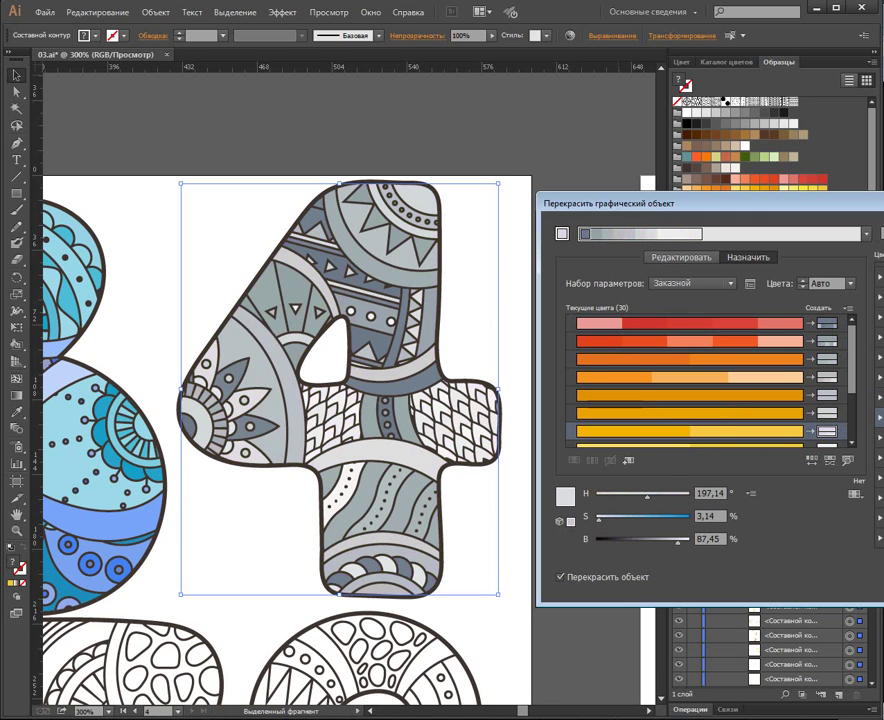
pyautogui.press('Return')
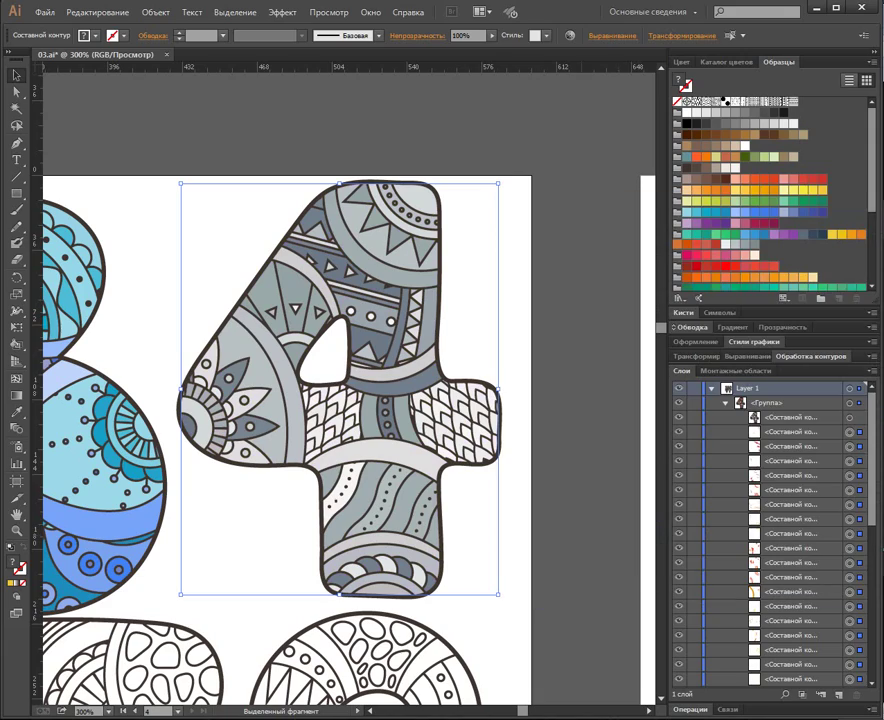
pyautogui.click(725, 403)
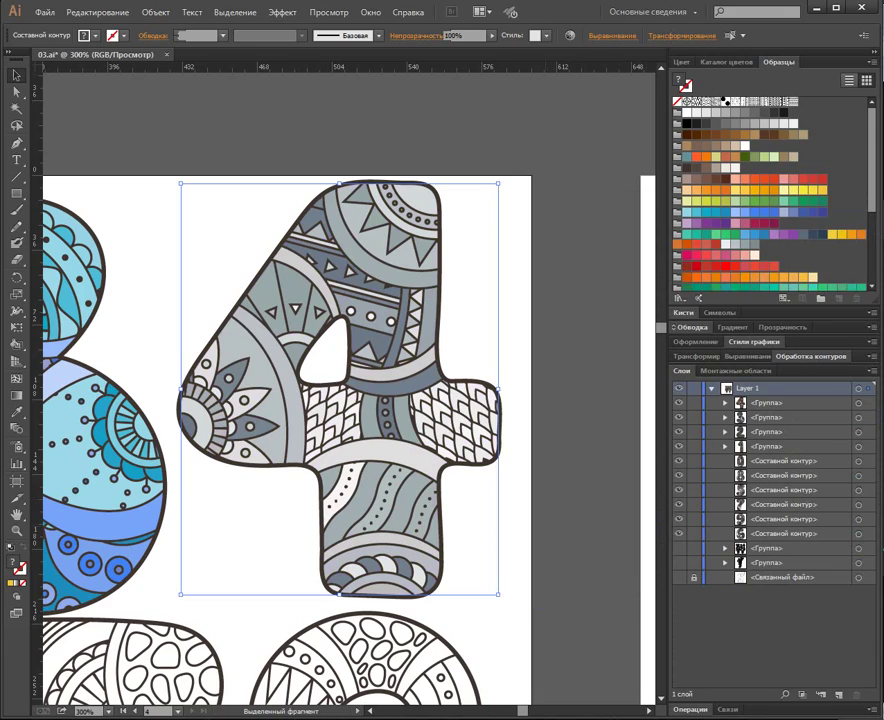
# Select the uncoloured digit 5 and bring it to the front of the layer.
pyautogui.click(230, 540)
pyautogui.moveTo(230, 540); pyautogui.dragTo(658, 117)
pyautogui.moveTo(120, 590); pyautogui.dragTo(518, 613)
pyautogui.click(402, 377)
pyautogui.hotkey('ctrl', 'shift', ']')
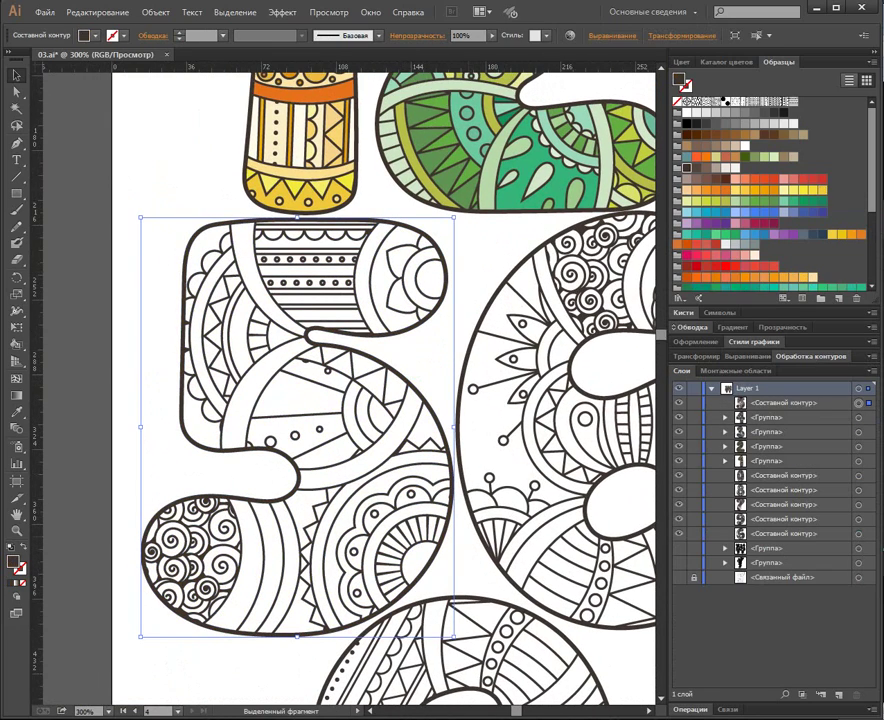
# Make the digit 5 a Live Paint group and fill its upper, middle and lower curved bands with light salmon.
pyautogui.press('k')
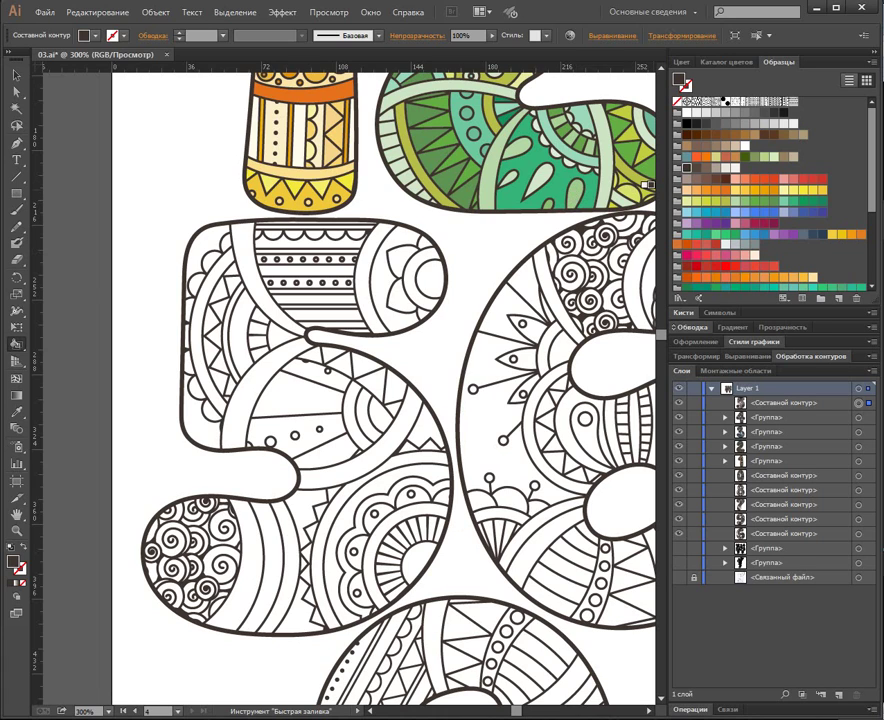
pyautogui.click(735, 179)
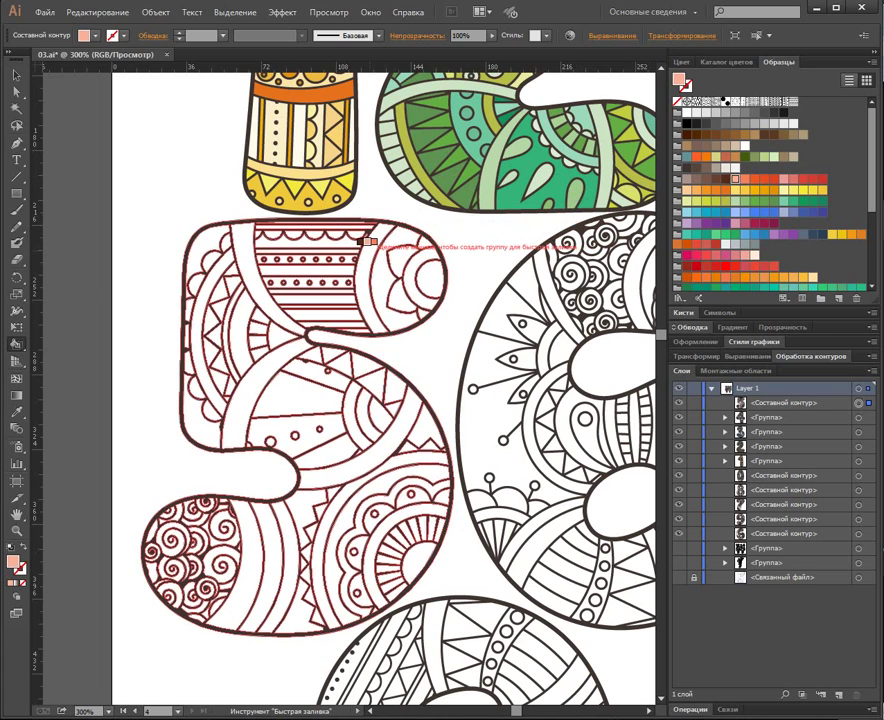
pyautogui.click(362, 241)
pyautogui.click(366, 408)
pyautogui.click(342, 474)
pyautogui.click(405, 453)
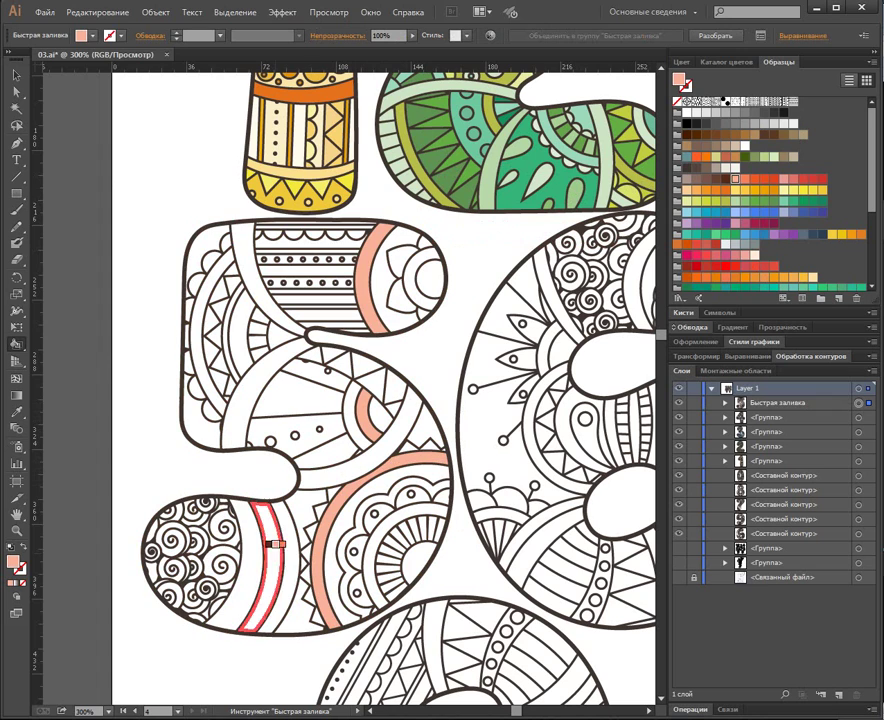
pyautogui.click(232, 540)
# Fill the digit 5's upper curved strip, the alternate middle wedges and the band around the scalloped mandala with salmon orange.
pyautogui.press('Right')
pyautogui.click(249, 277)
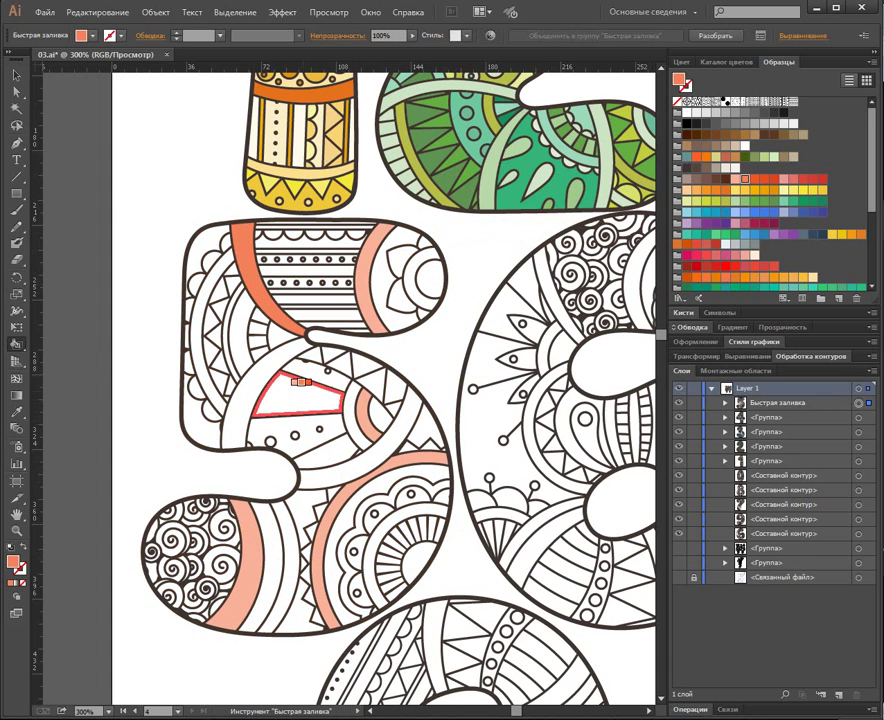
pyautogui.click(305, 392)
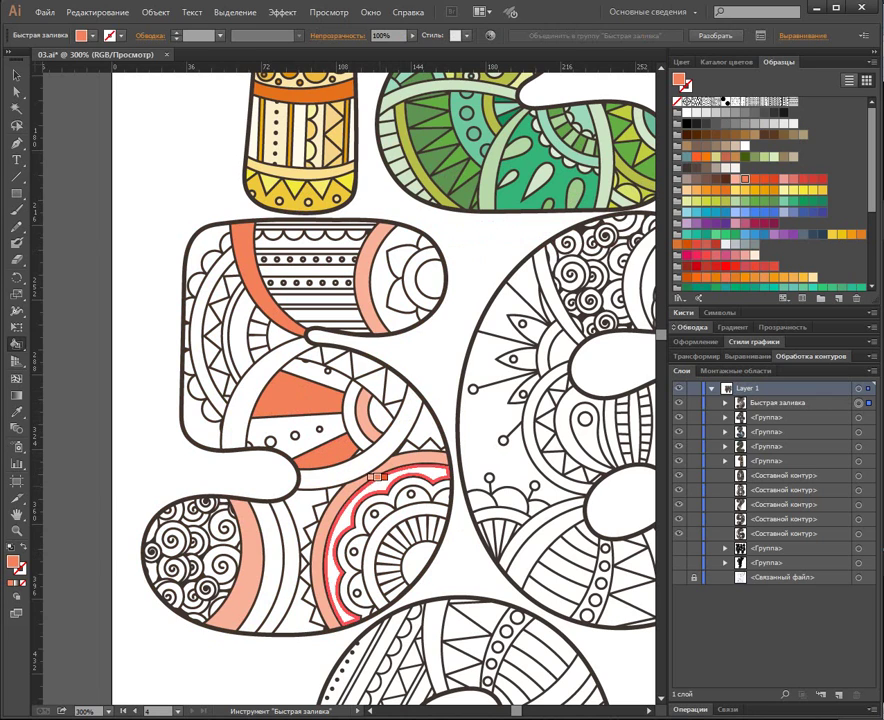
pyautogui.click(381, 480)
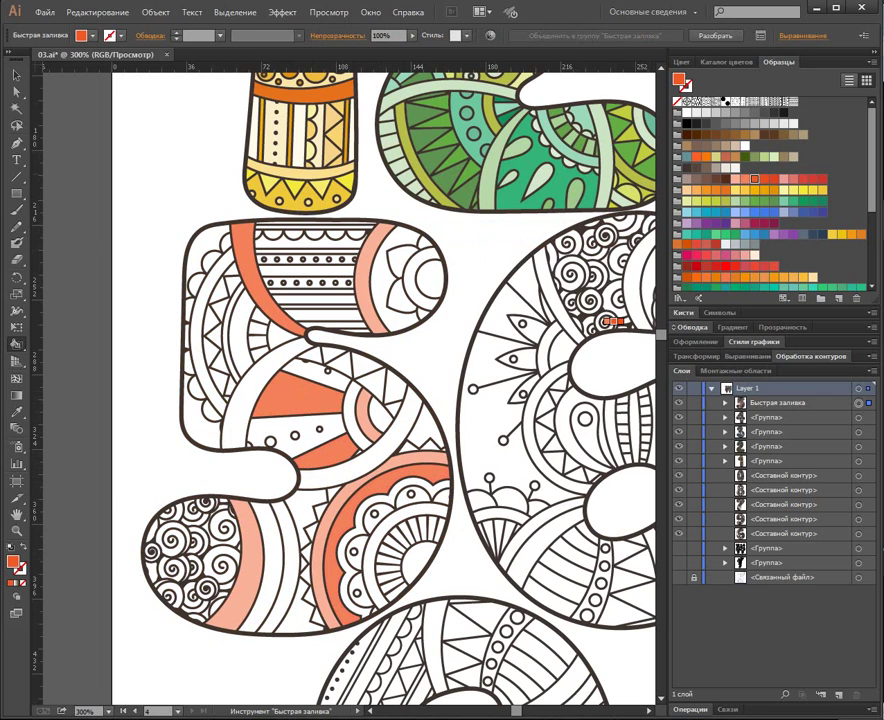
# Fill the flower background, upper stripes, thin inner arc and wide curved bands of the digit 5 with bright orange-red.
pyautogui.click(376, 265)
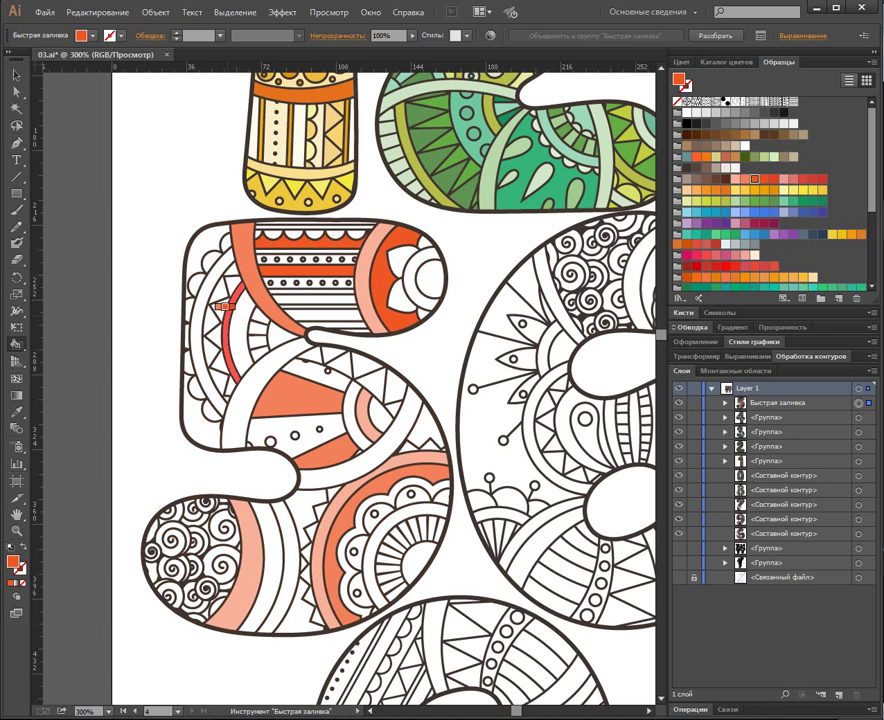
pyautogui.click(226, 306)
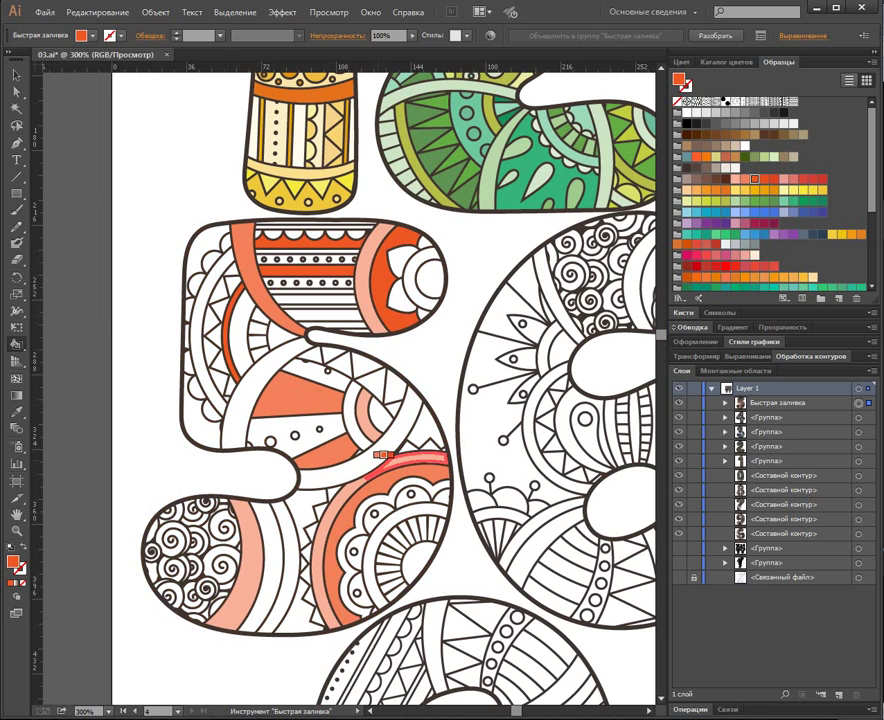
pyautogui.click(375, 437)
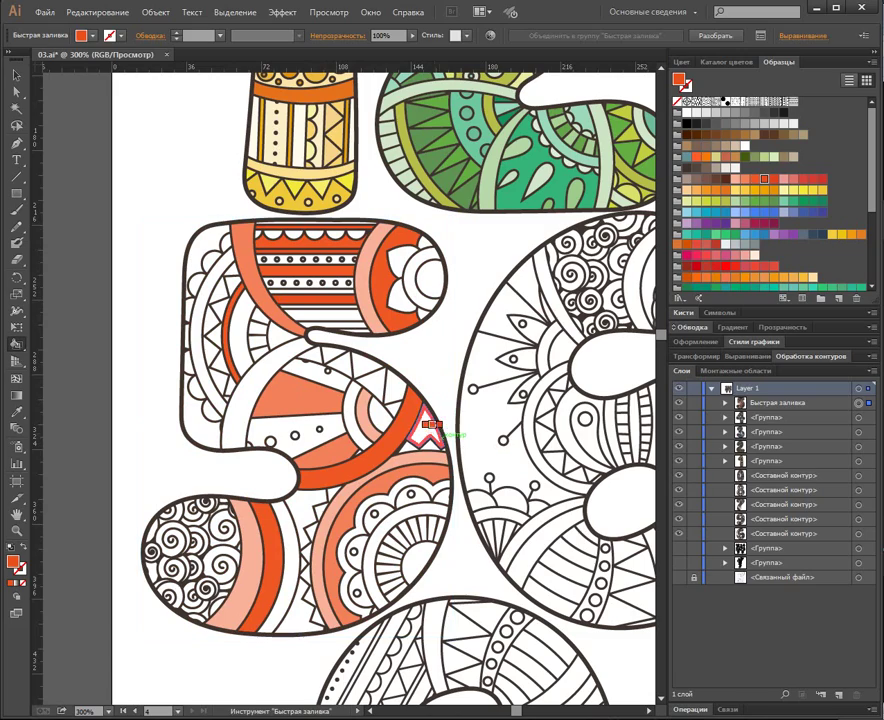
# Fill the flower's centre and ring, the next lower band, the remaining arcs and the mandala's scalloped border with deeper orange-reds.
pyautogui.hotkey('ctrl', '+')
pyautogui.moveTo(430, 422); pyautogui.dragTo(480, 372)
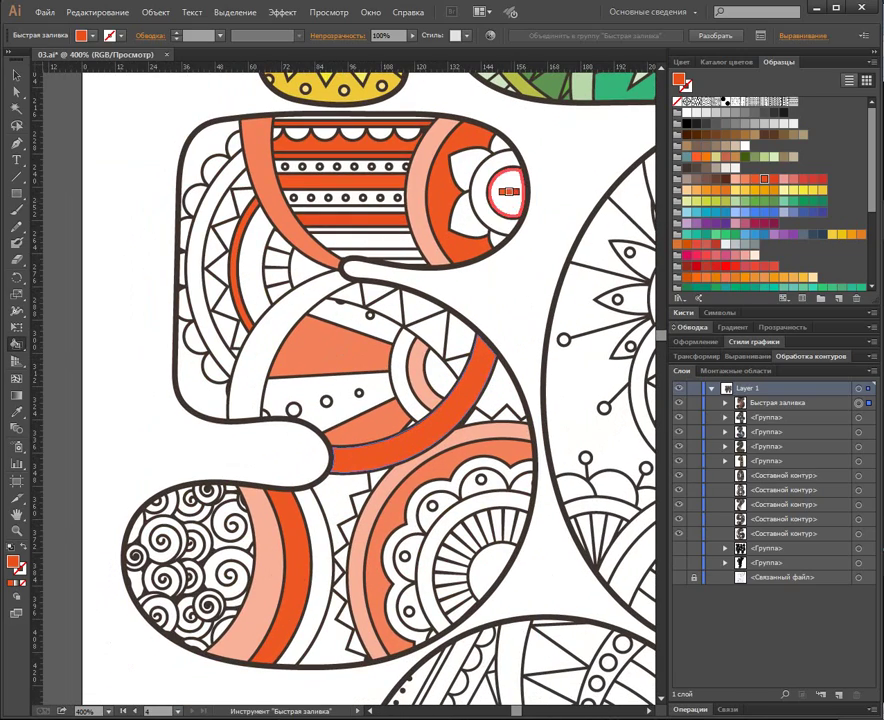
pyautogui.click(508, 190)
pyautogui.click(310, 516)
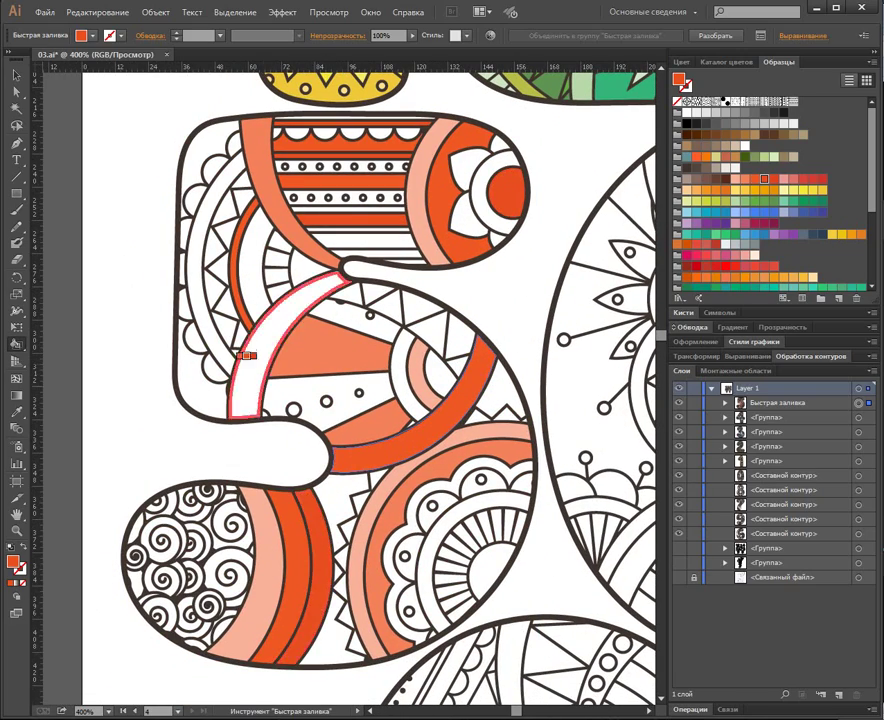
pyautogui.click(198, 290)
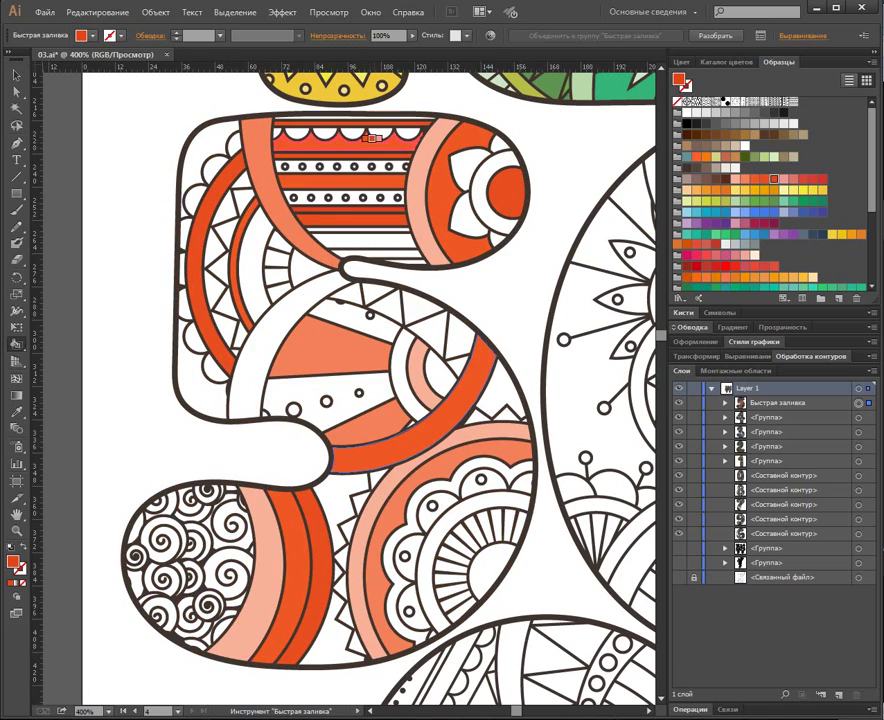
pyautogui.click(498, 192)
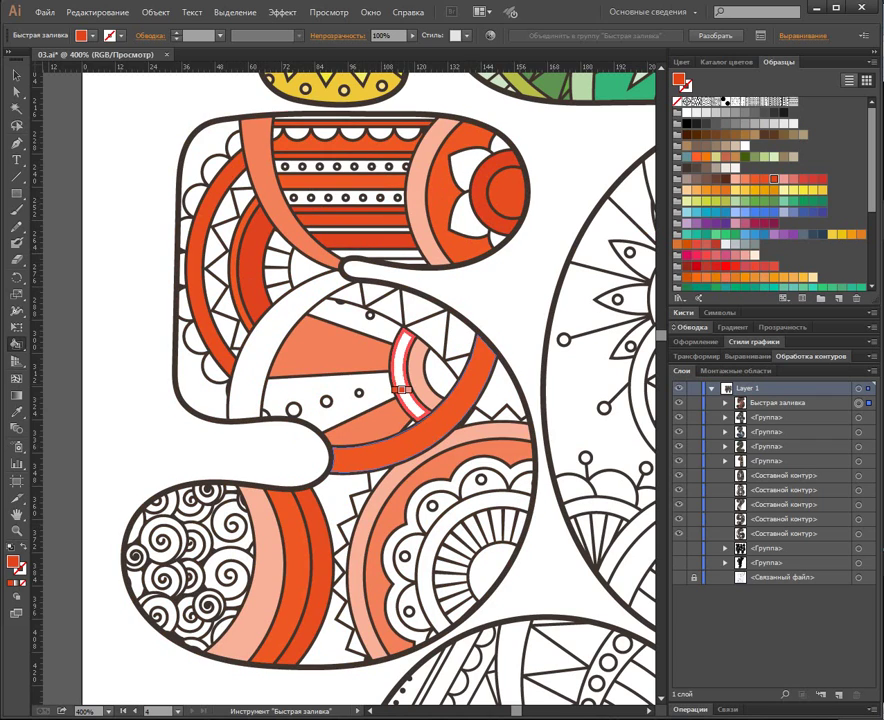
pyautogui.click(403, 389)
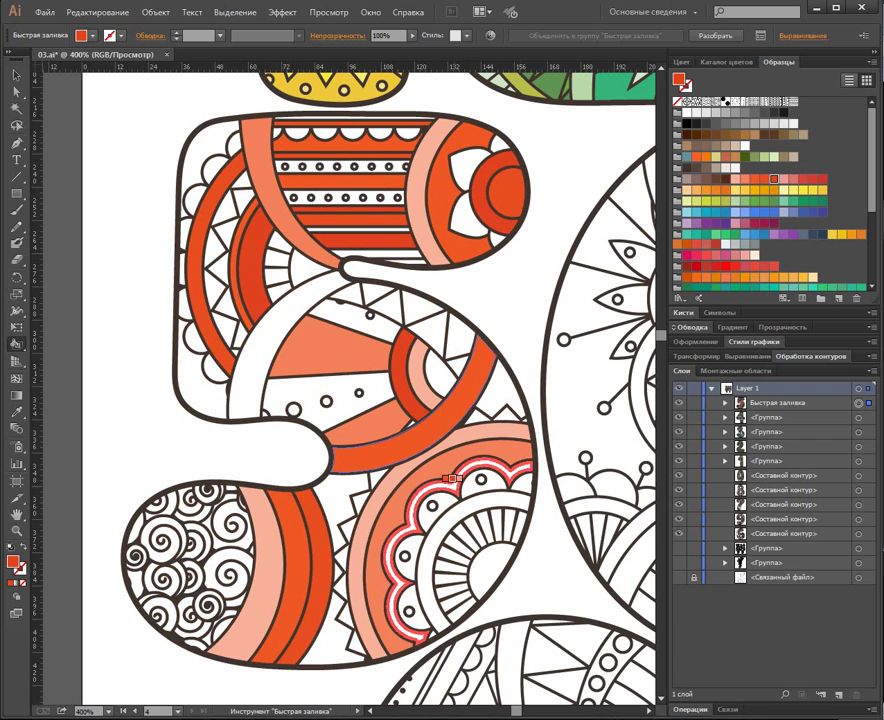
# Fill the zigzag-edged areas, the mandala's inner ring and the dotted middle wedges of the digit 5 with light pink.
pyautogui.click(784, 179)
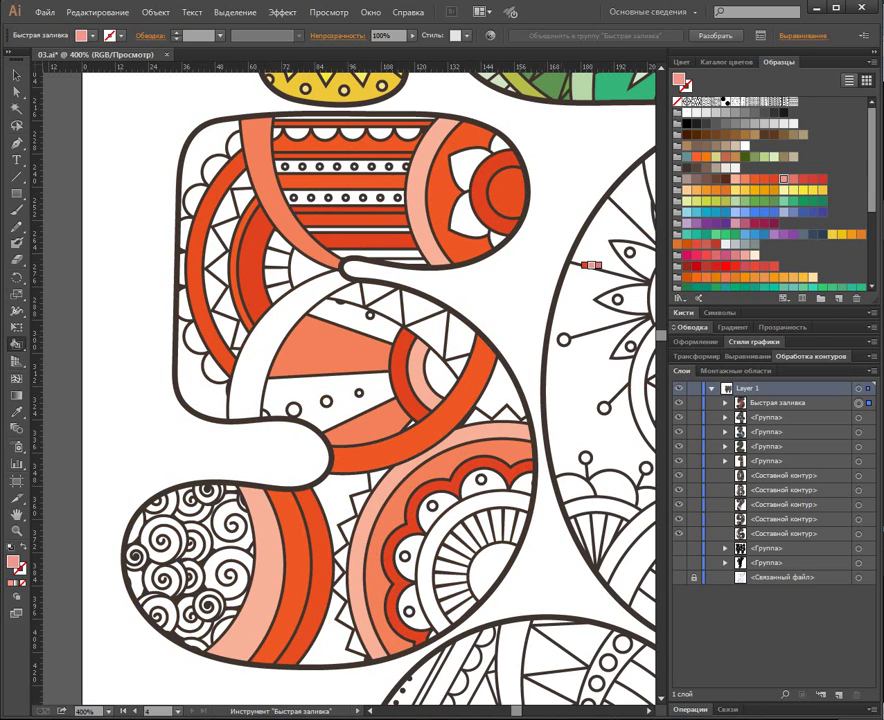
pyautogui.click(500, 393)
pyautogui.click(338, 488)
pyautogui.click(319, 634)
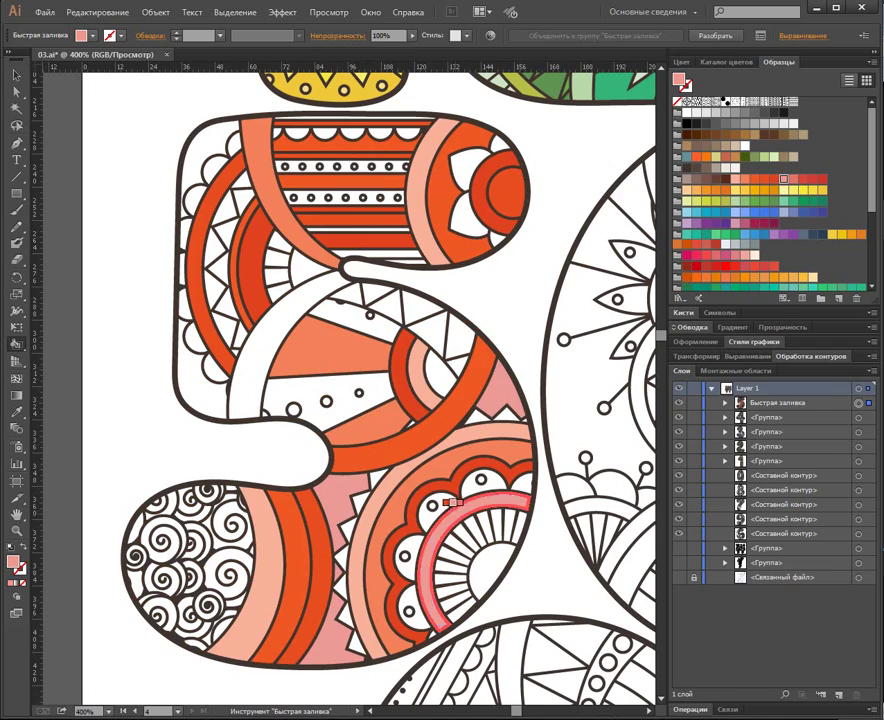
pyautogui.click(375, 385)
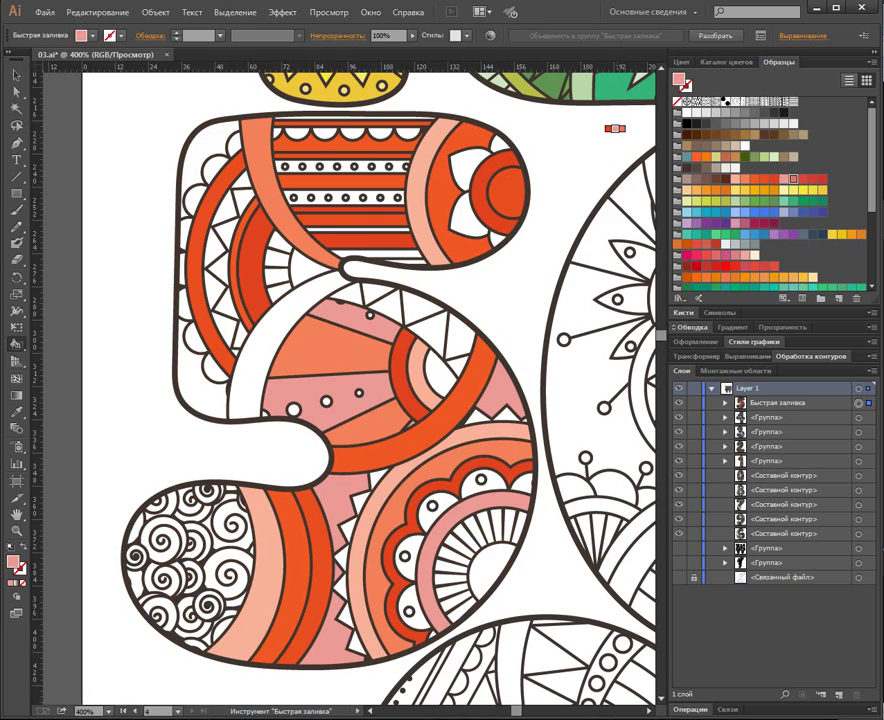
# Fill the digit 5's outer corner areas and flower petals with coral, and the mandala centre and a large spiral with red.
pyautogui.click(192, 152)
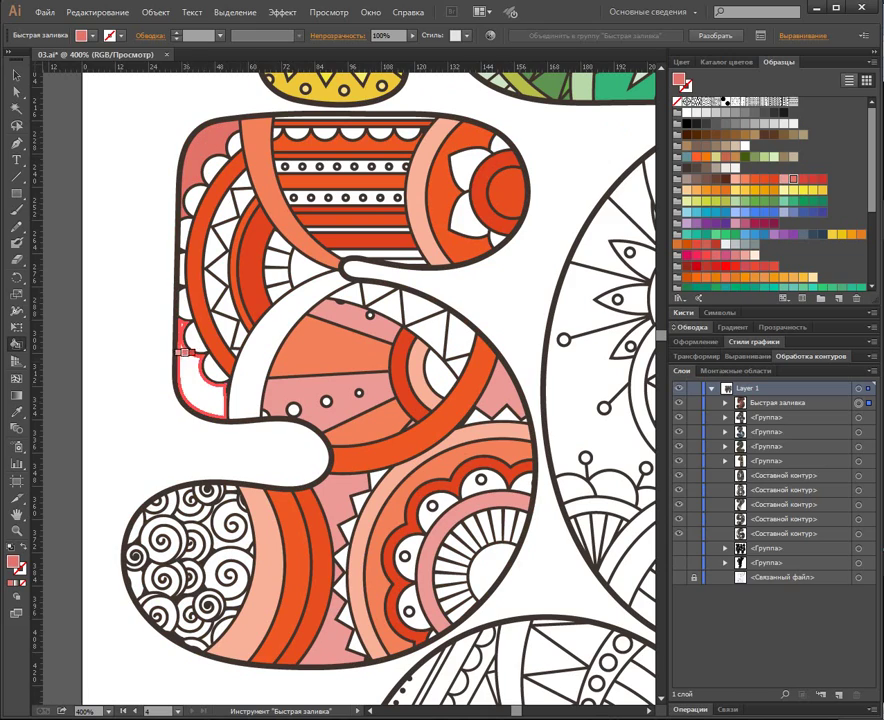
pyautogui.click(185, 354)
pyautogui.click(468, 152)
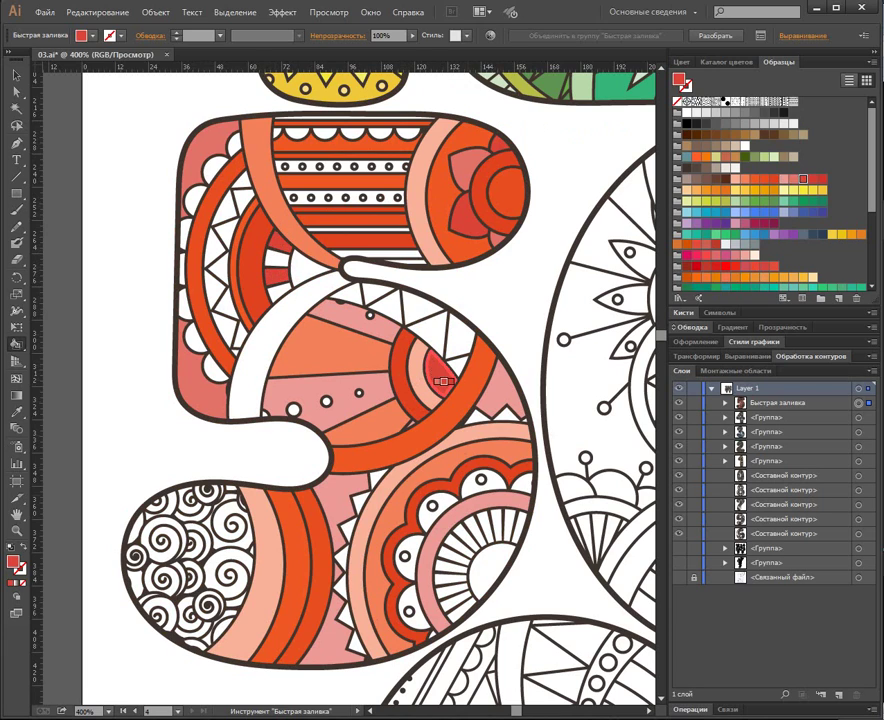
pyautogui.click(488, 566)
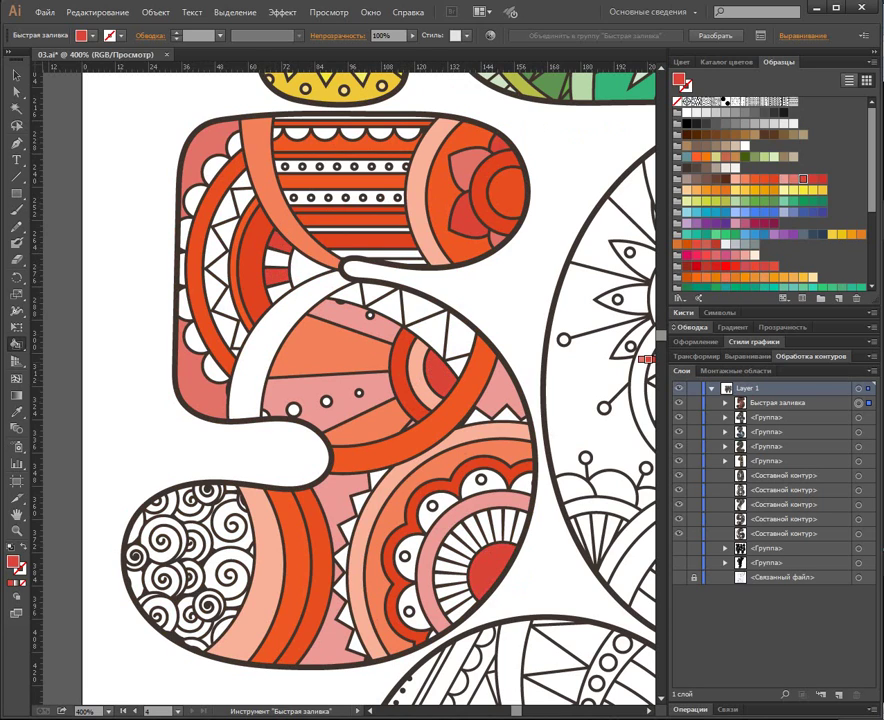
pyautogui.click(228, 548)
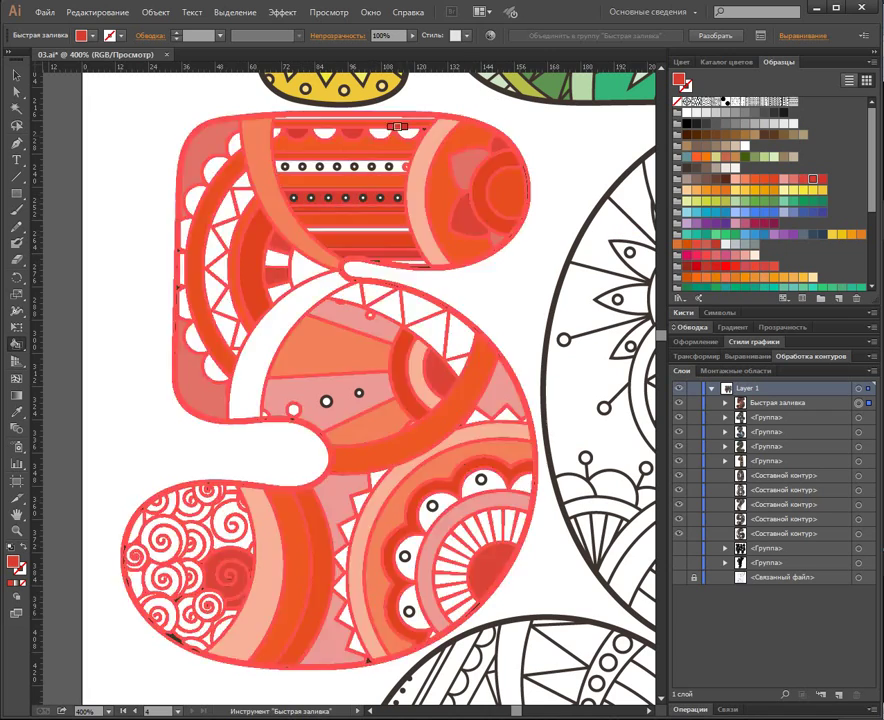
# Fill alternating triangles in the digit 5's side arc and central zigzag band, alternate mandala rays and another large spiral with red.
pyautogui.click(221, 270)
pyautogui.click(225, 238)
pyautogui.click(245, 207)
pyautogui.click(238, 332)
pyautogui.click(350, 291)
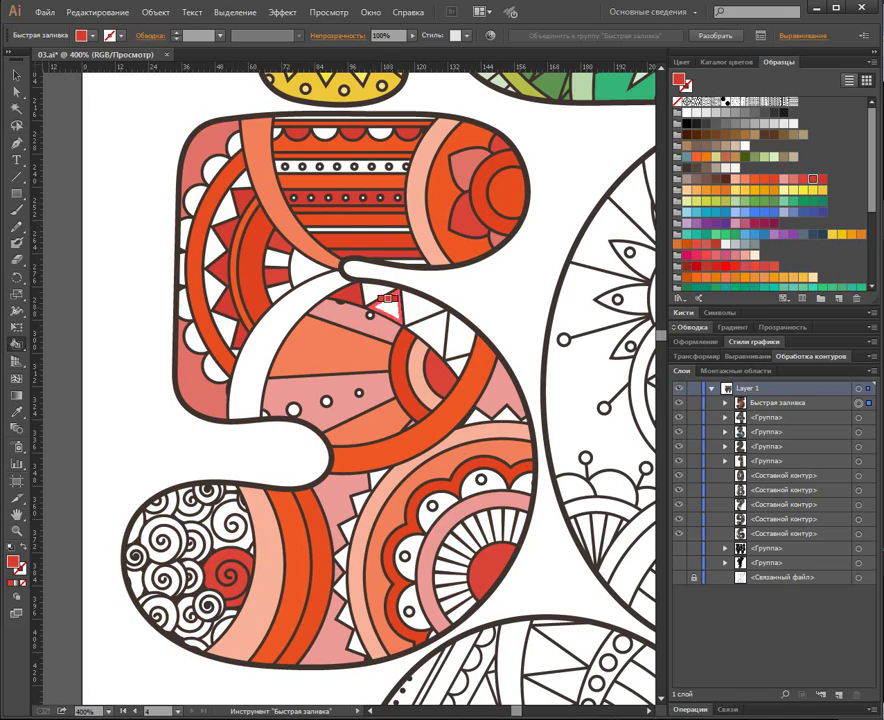
pyautogui.click(388, 309)
pyautogui.click(432, 331)
pyautogui.click(456, 363)
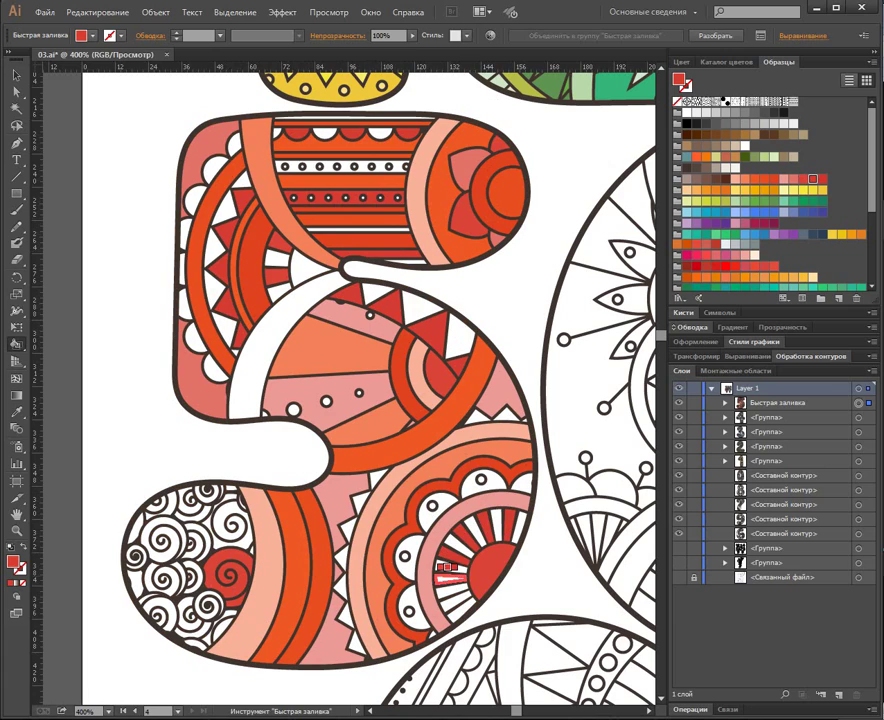
pyautogui.click(163, 539)
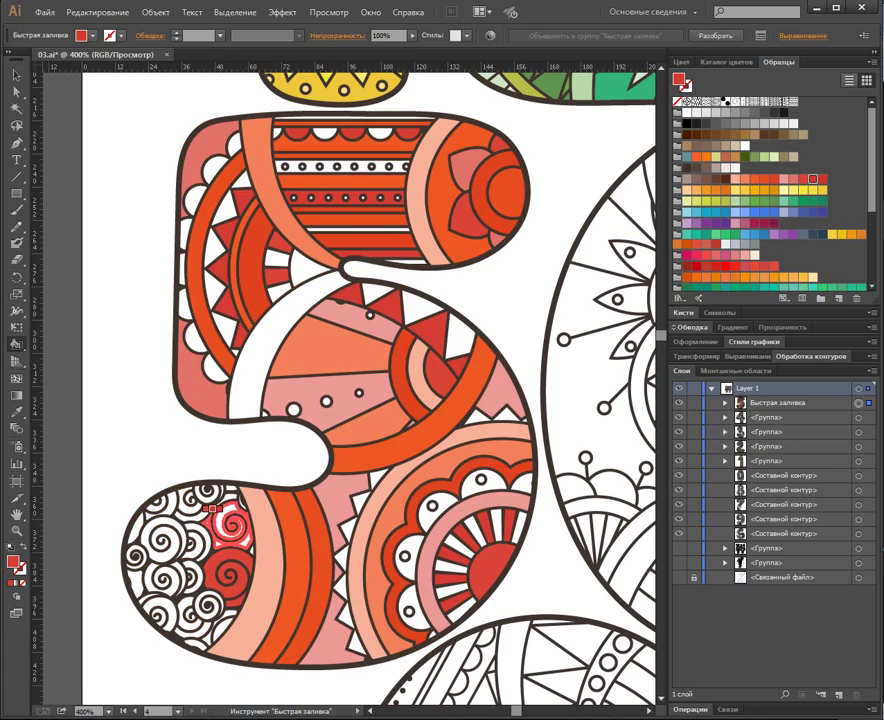
# Fill the upper dotted stripe, alternate scallops along the outer edge, a middle dot and a small spiral with darker red.
pyautogui.click(822, 179)
pyautogui.click(396, 167)
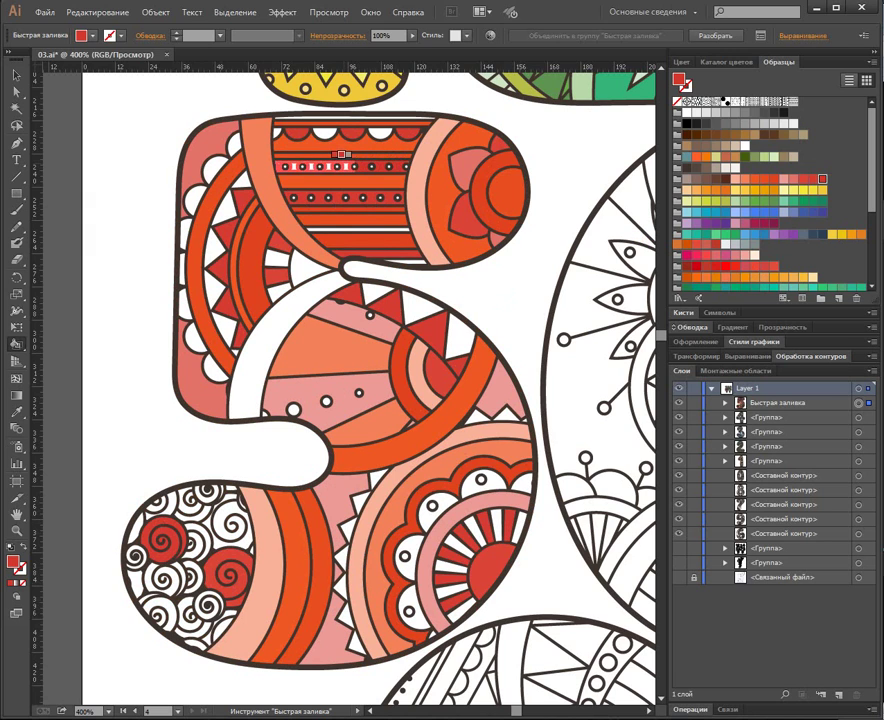
pyautogui.click(183, 236)
pyautogui.click(213, 170)
pyautogui.click(186, 304)
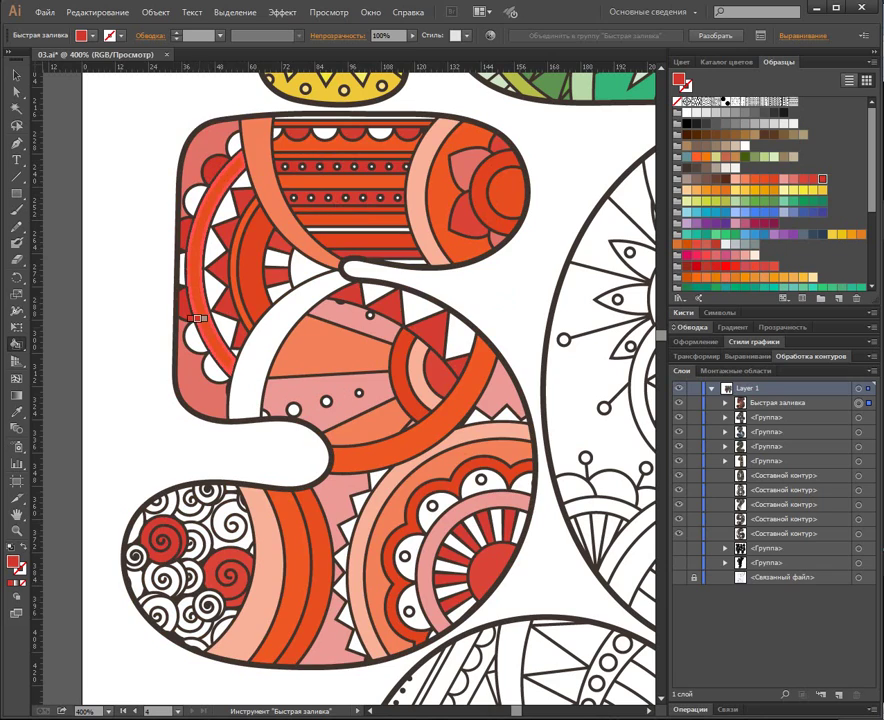
pyautogui.click(215, 368)
pyautogui.click(264, 411)
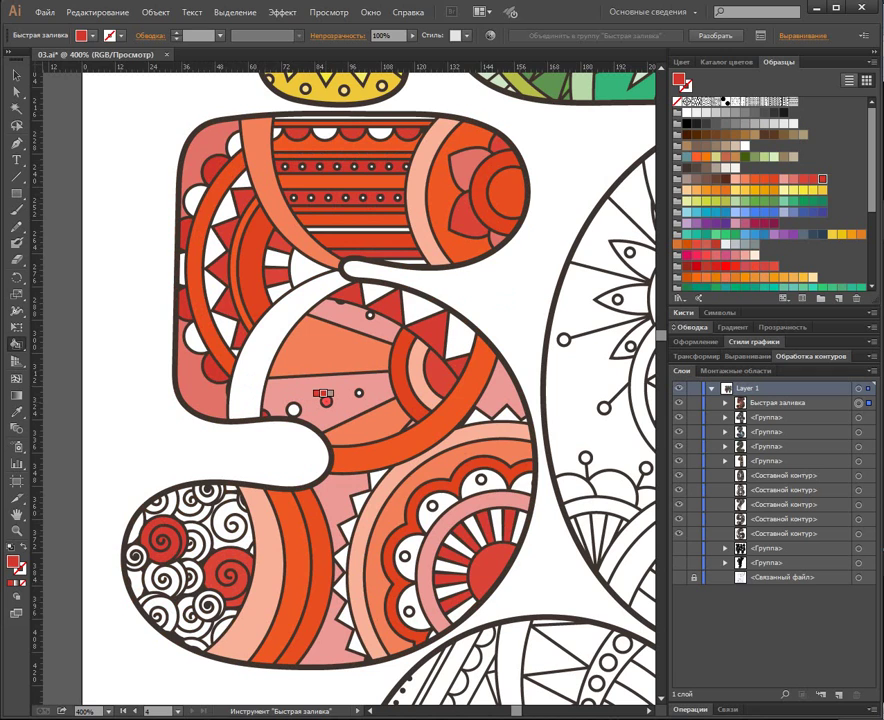
pyautogui.click(197, 623)
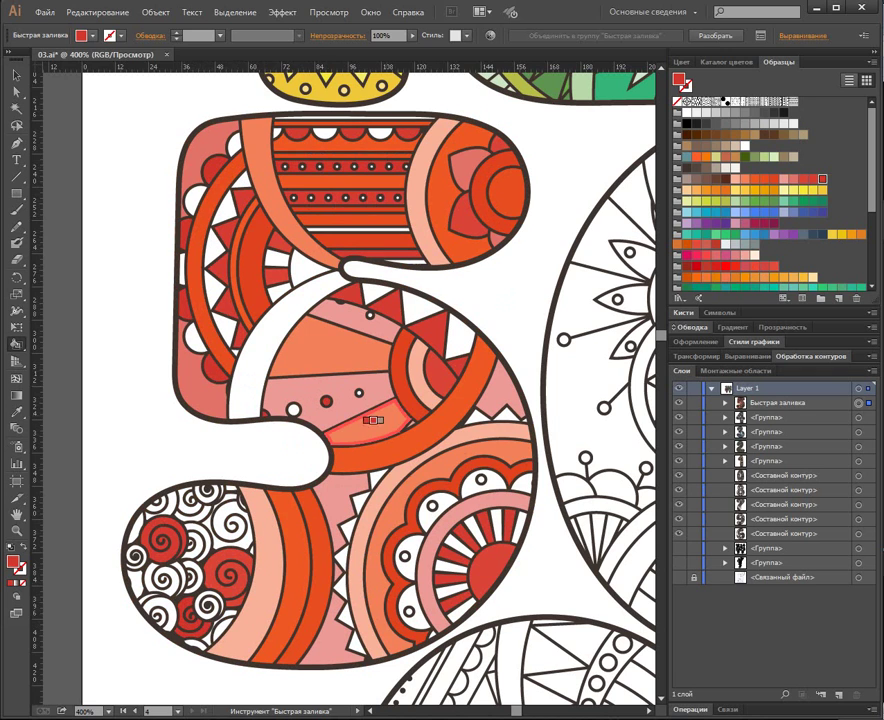
# Fill the remaining mandala rays, the remaining triangles in the central band and side arc, and a large spiral with light peach.
pyautogui.press('Right')
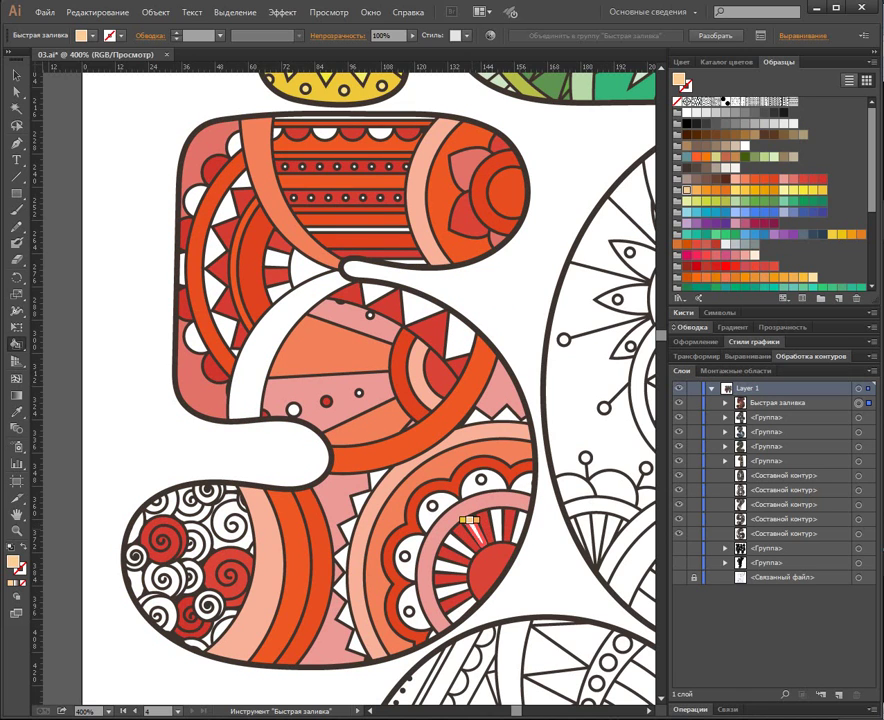
pyautogui.click(465, 530)
pyautogui.click(455, 544)
pyautogui.click(450, 566)
pyautogui.click(449, 594)
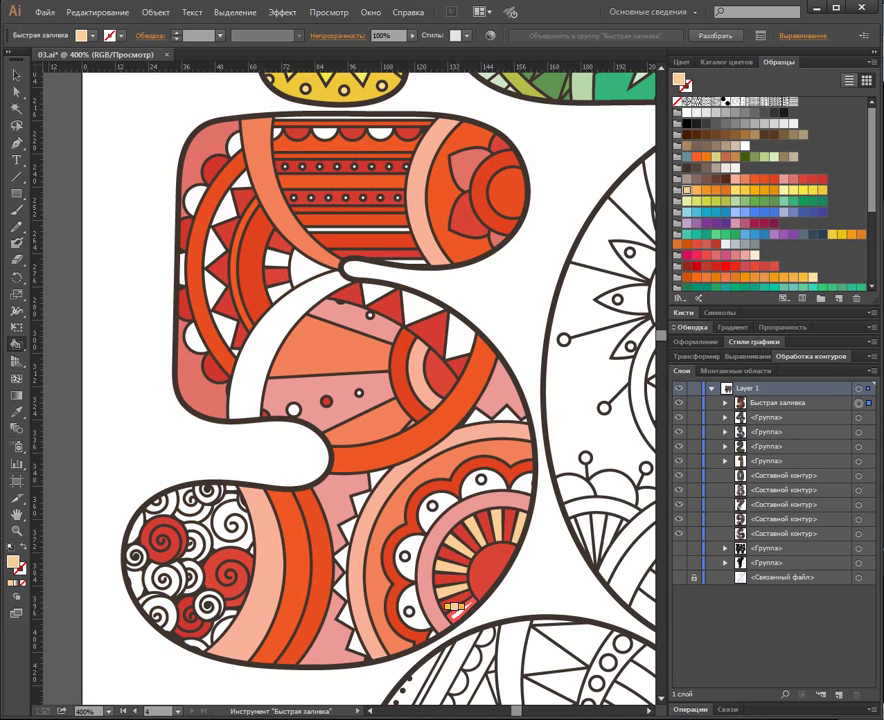
pyautogui.click(462, 352)
pyautogui.click(370, 290)
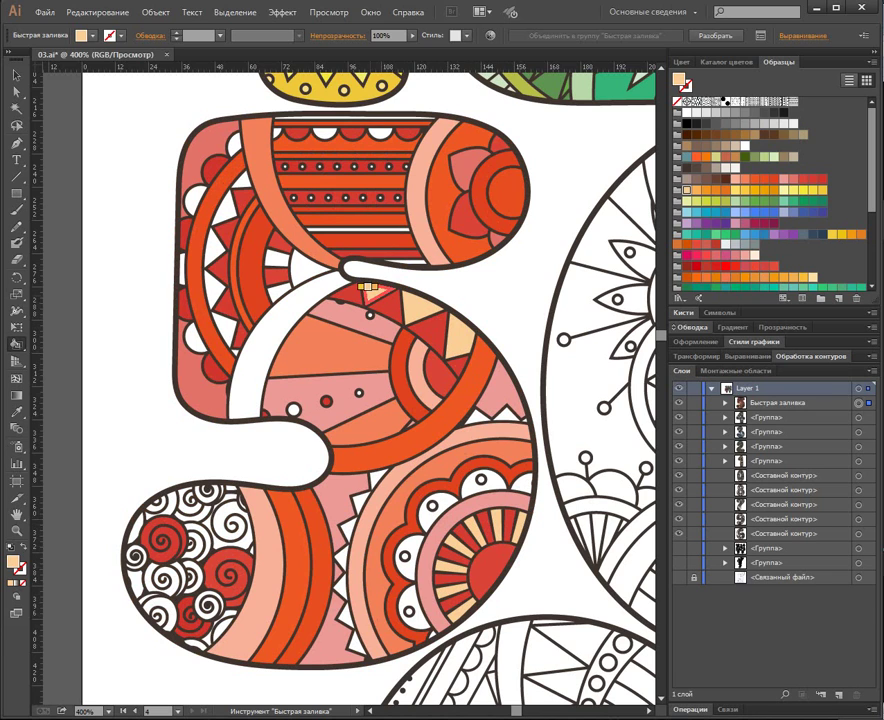
pyautogui.click(211, 242)
pyautogui.click(221, 207)
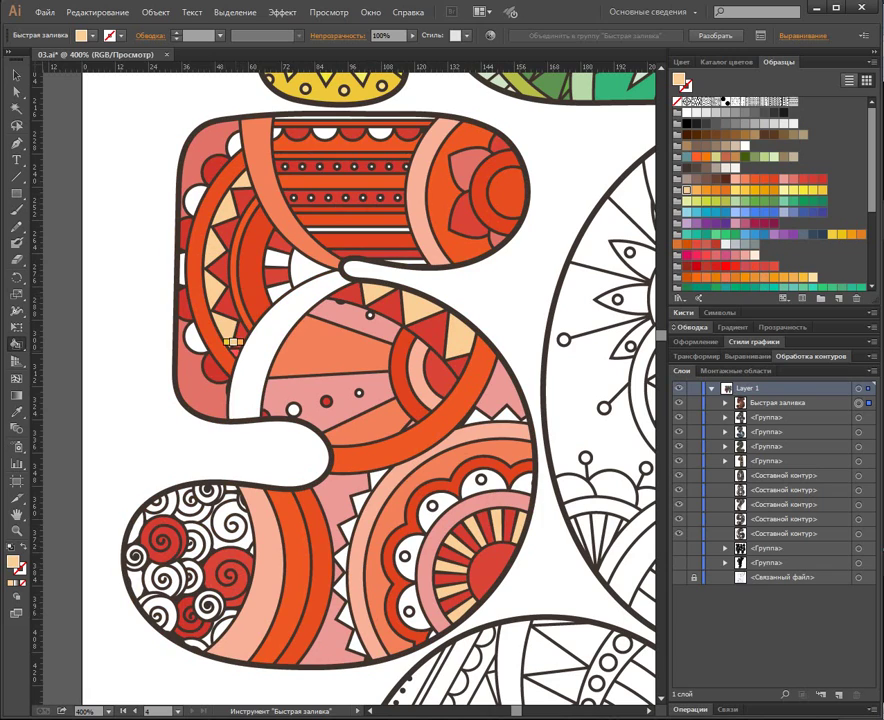
pyautogui.click(234, 519)
pyautogui.click(240, 518)
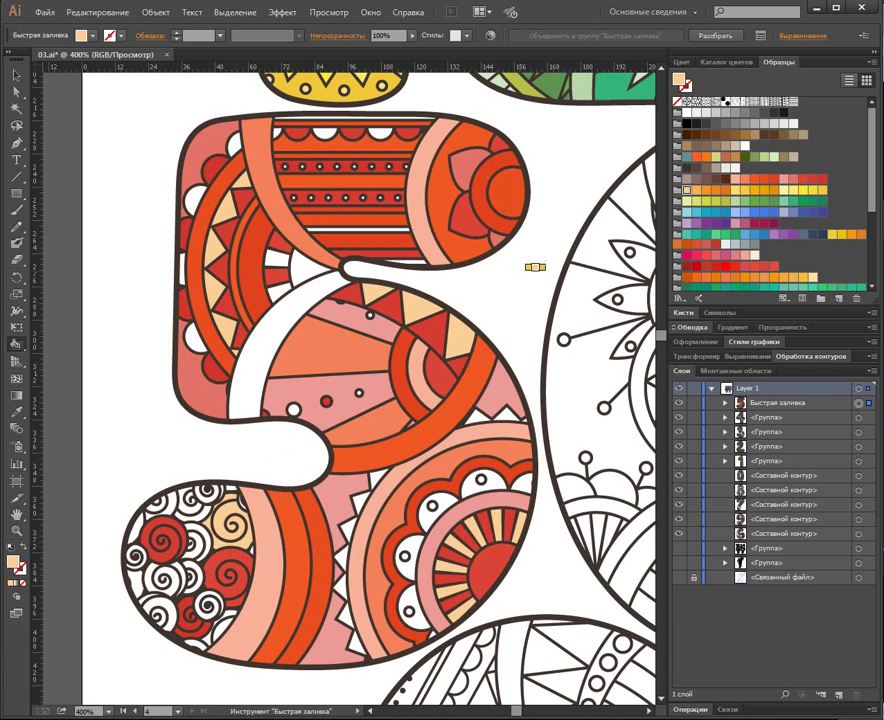
# Fill the alternate scallops under the top stripe, the small wedge dots, the mandala's zigzag border and a spiral with light orange.
pyautogui.press('Right')
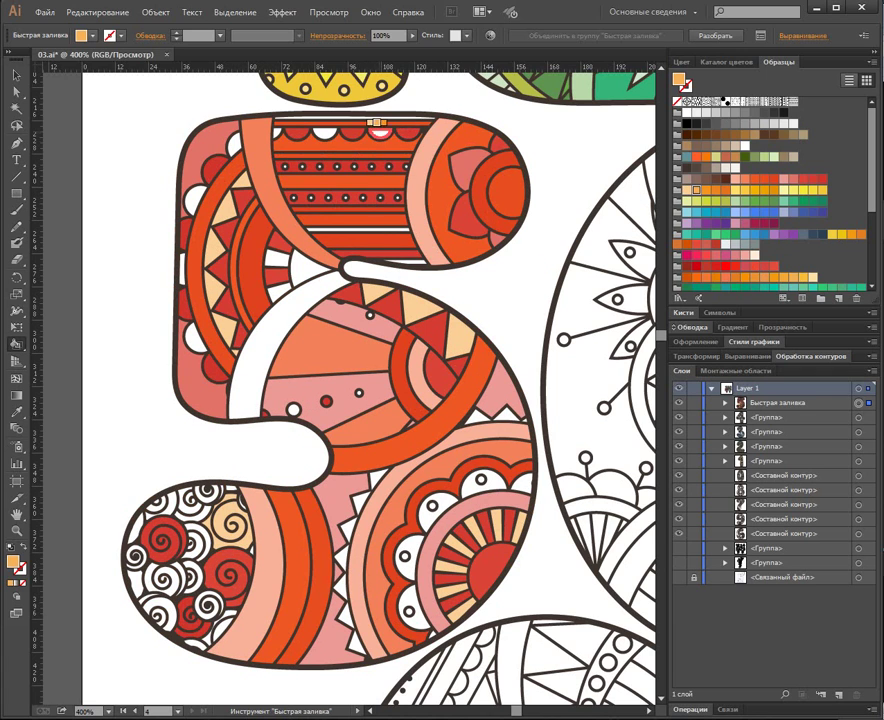
pyautogui.click(277, 132)
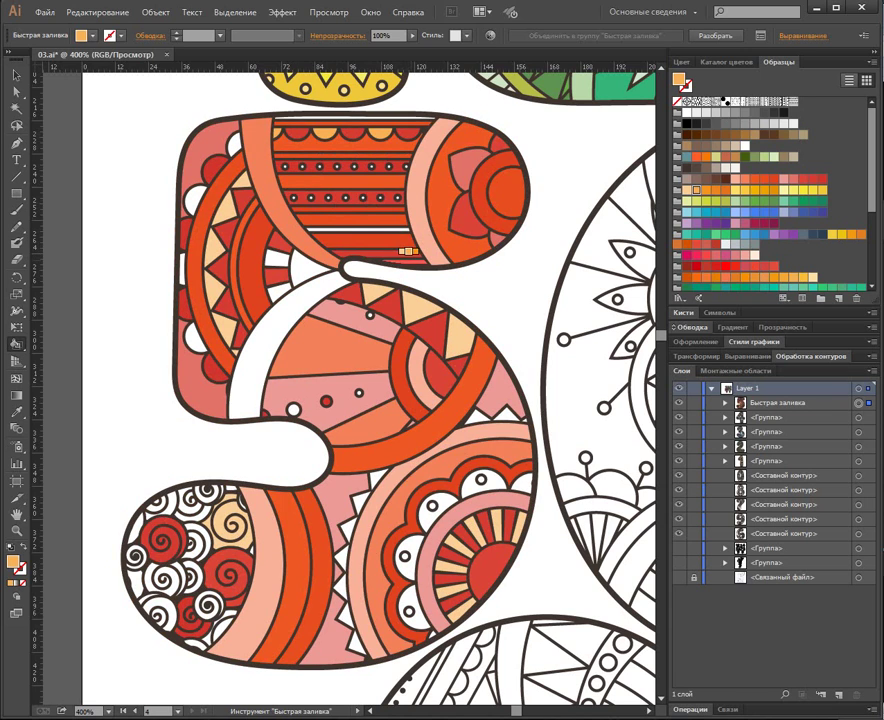
pyautogui.click(370, 315)
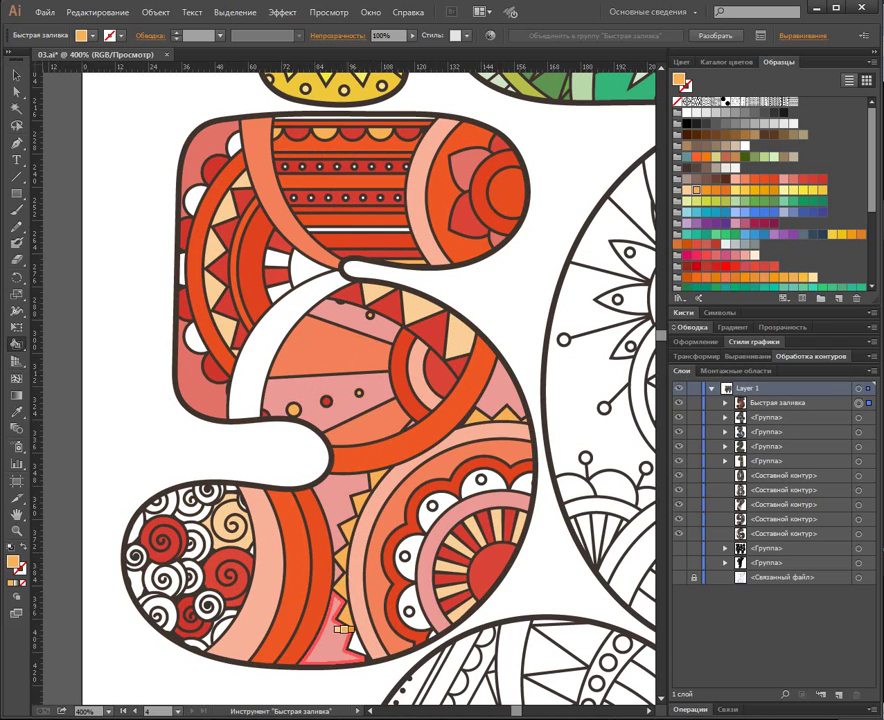
pyautogui.click(165, 575)
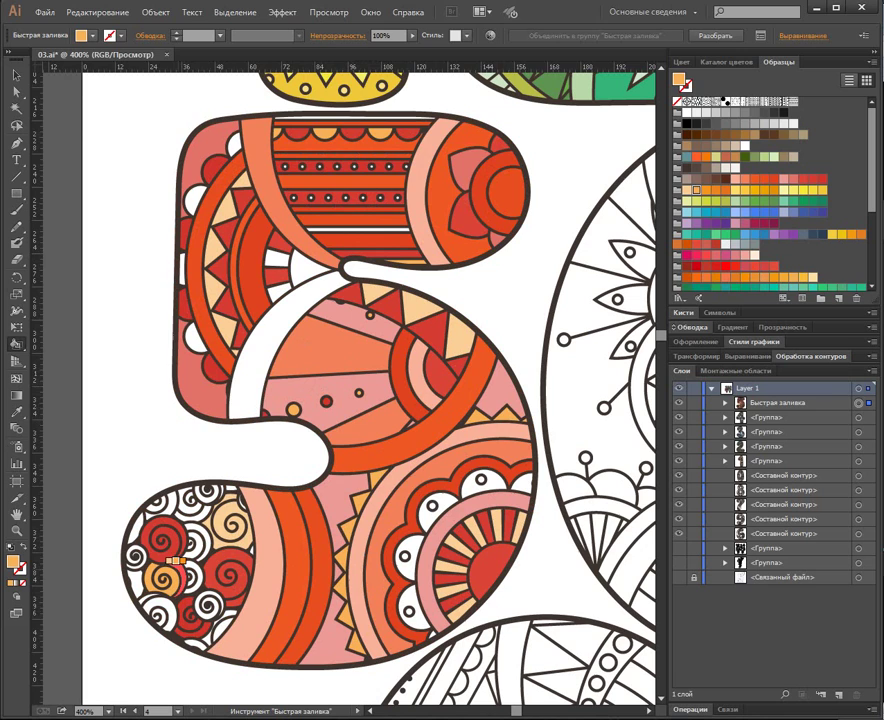
# Fill the mandala scallops, side arc wedges, outer-edge scallops, wide curved band and fan-shaped area with progressively deeper oranges.
pyautogui.click(706, 190)
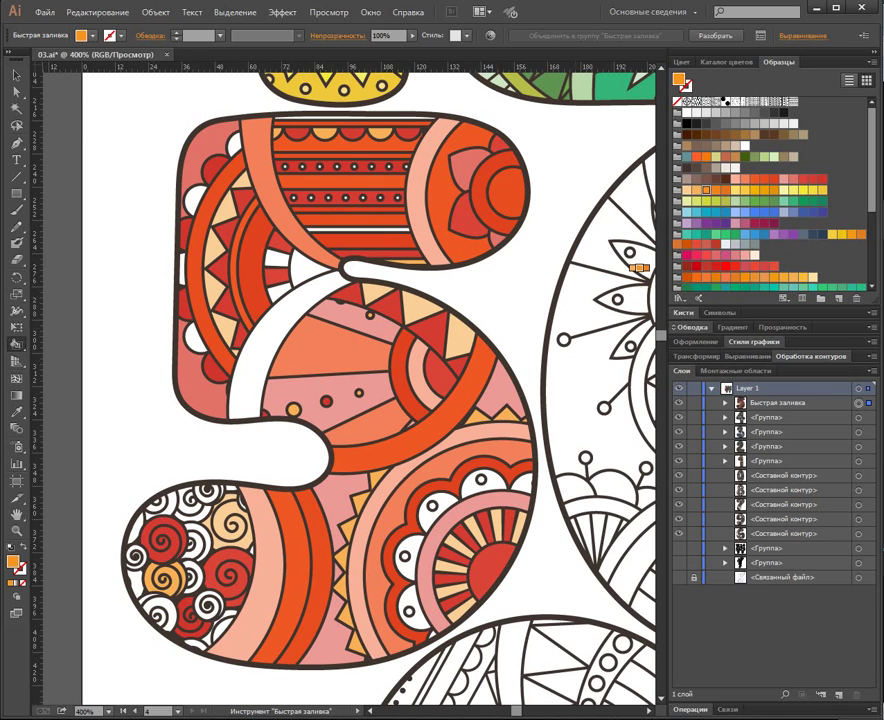
pyautogui.click(471, 489)
pyautogui.click(413, 543)
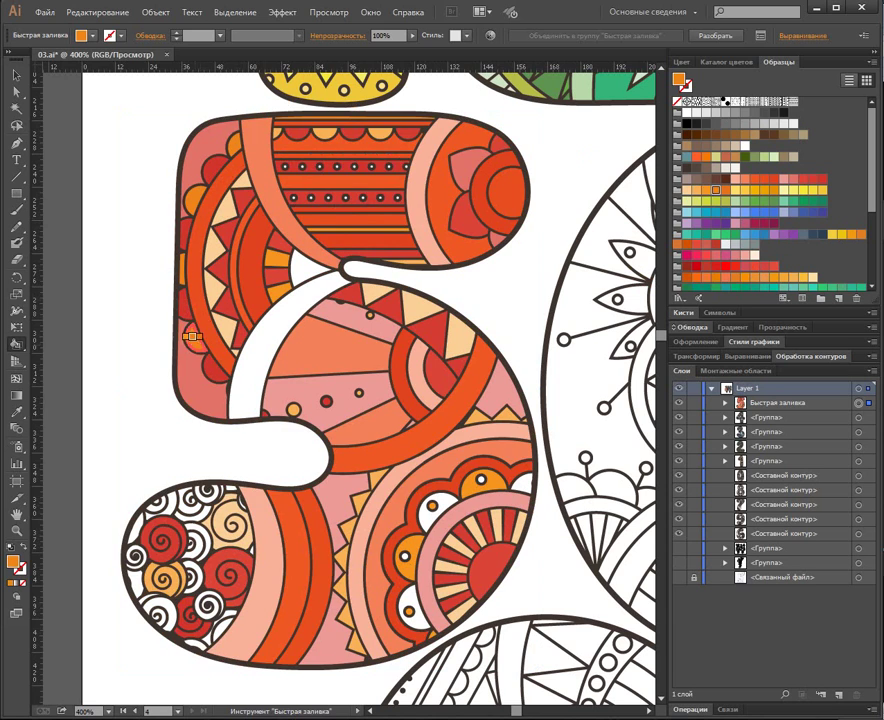
pyautogui.click(257, 319)
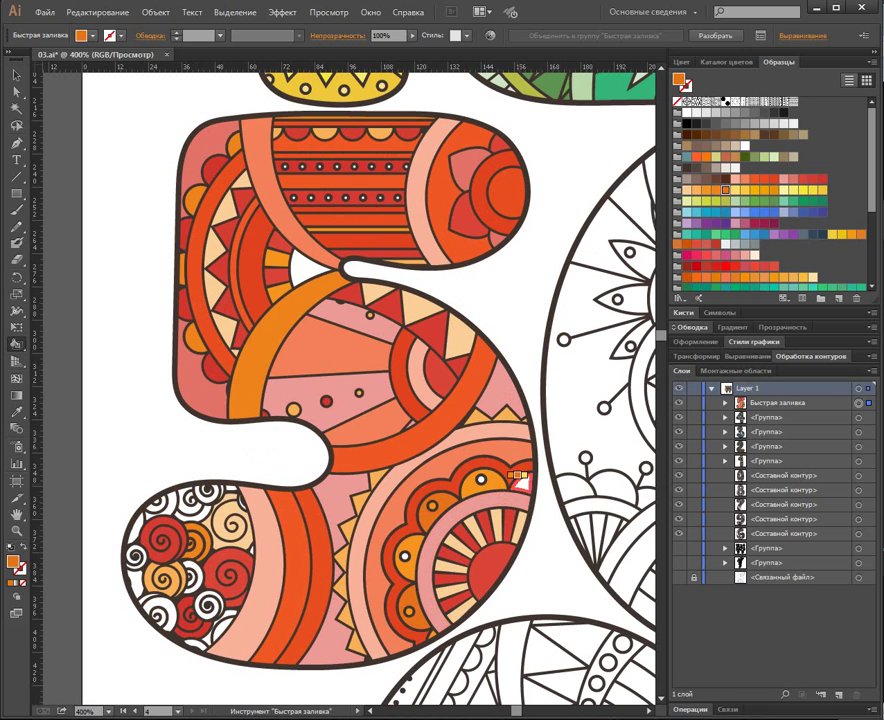
pyautogui.click(300, 262)
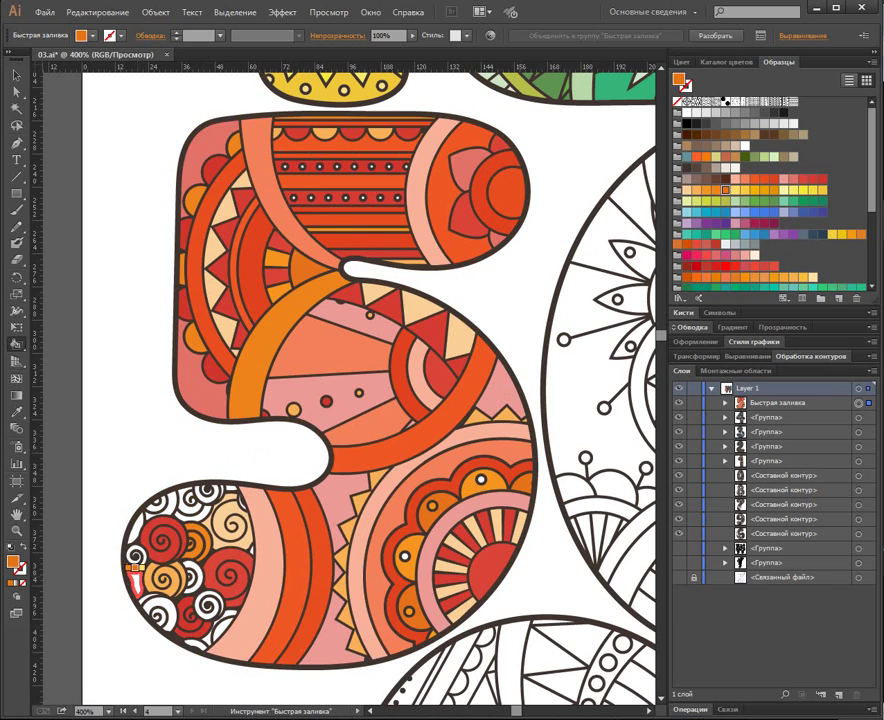
# Fill the mandala's small circles, thin stripes, remaining spirals and gaps between them with shades of yellow and amber.
pyautogui.press('Right')
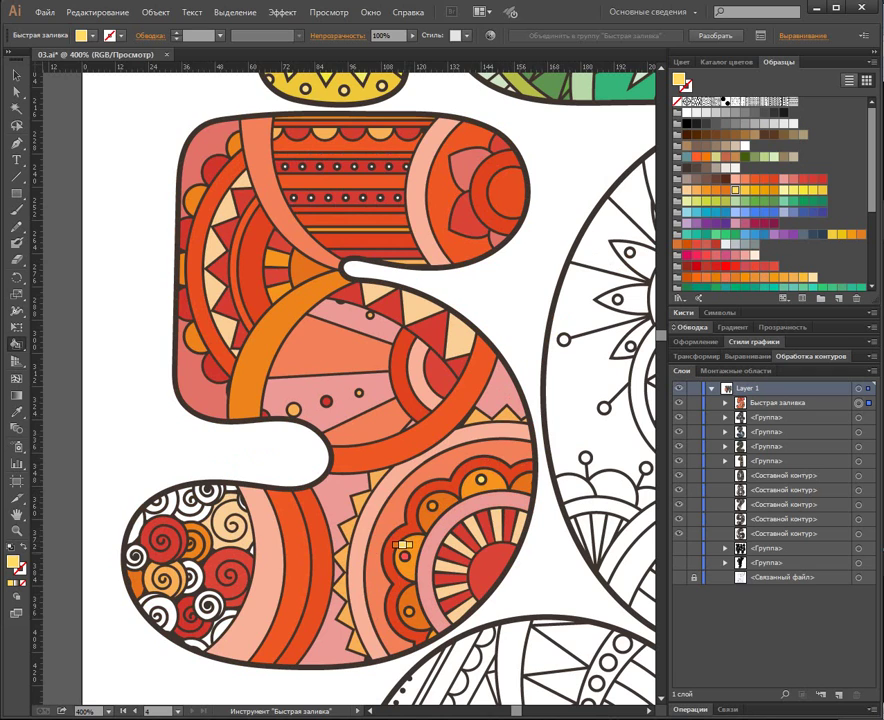
pyautogui.click(214, 502)
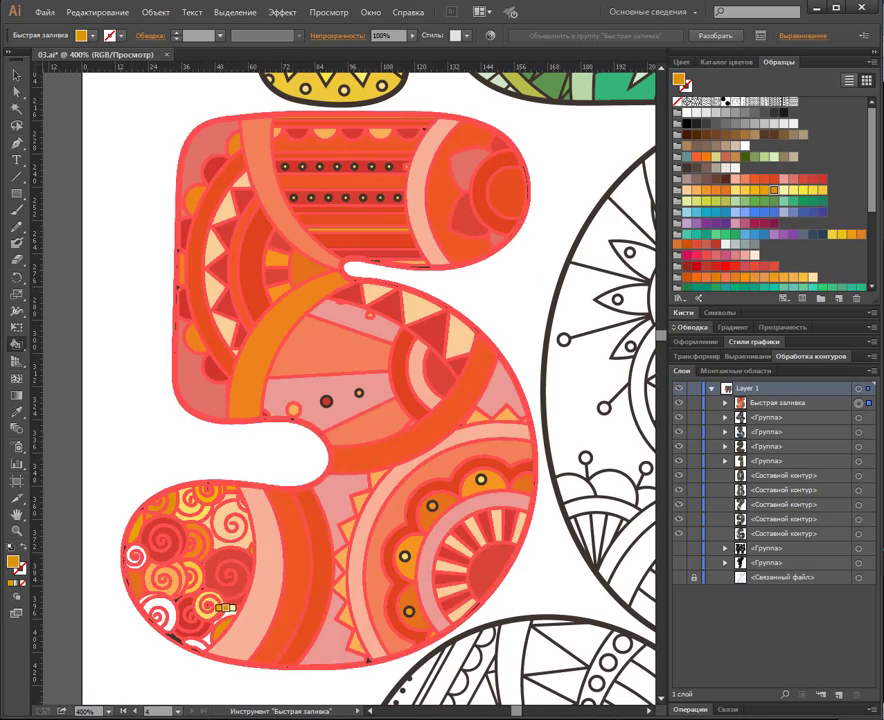
pyautogui.press('Right')
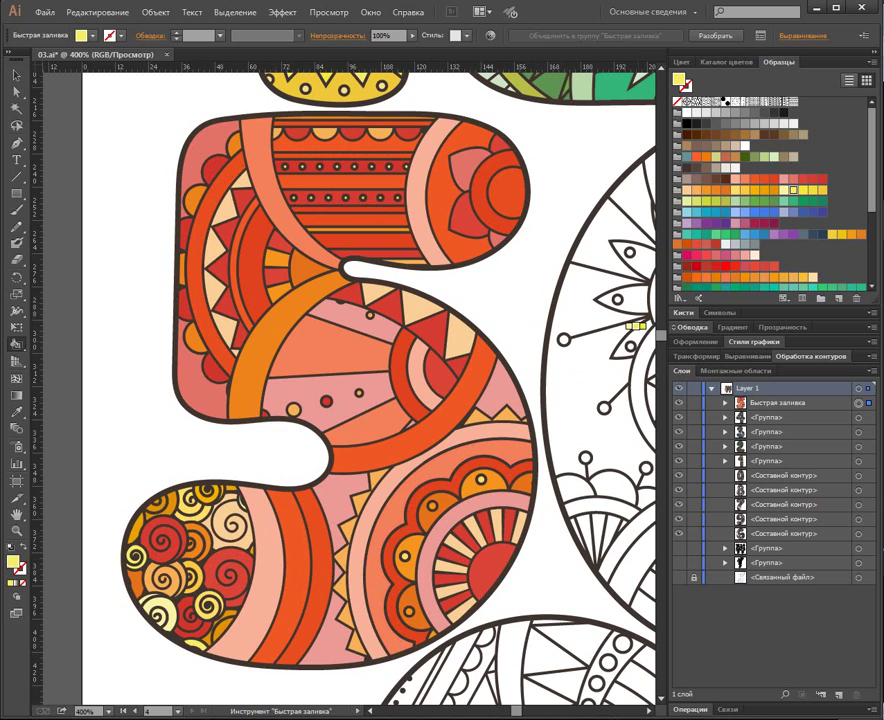
# Expand the digit 5's Live Paint object into ordinary paths.
pyautogui.press('v')
pyautogui.click(155, 12)
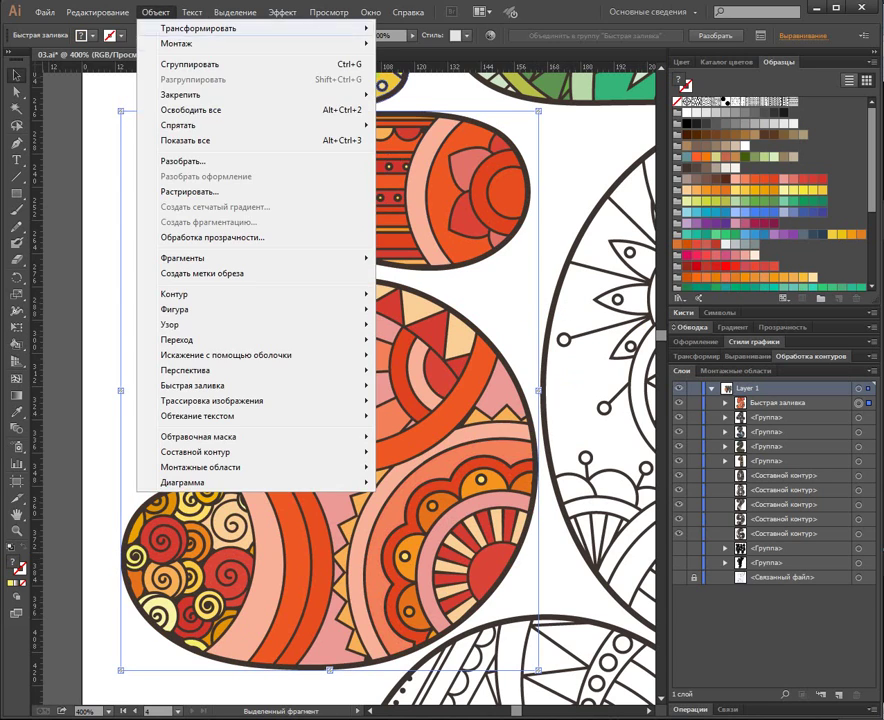
pyautogui.click(183, 161)
pyautogui.click(406, 442)
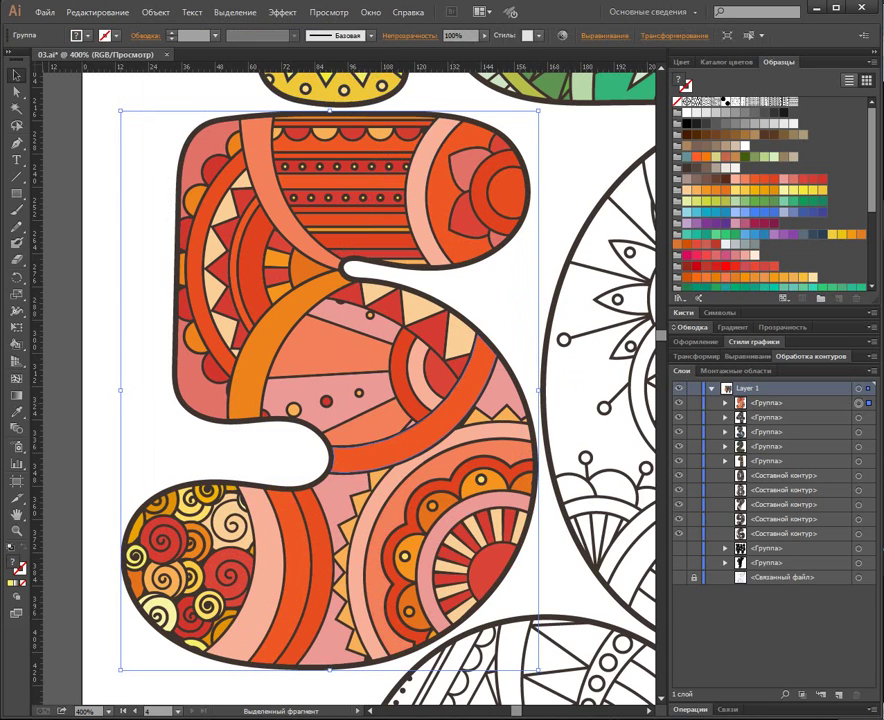
# Ungroup the expanded digit 5 and isolate its artwork group with nothing selected.
pyautogui.hotkey('ctrl', 'shift', 'g')
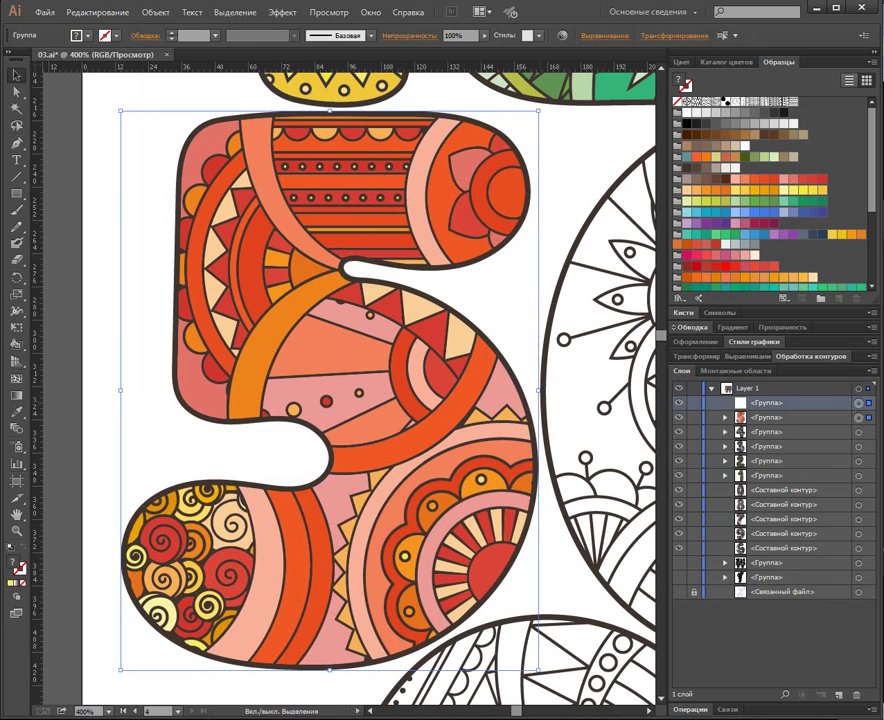
pyautogui.hotkey('ctrl', 'shift', 'g')
pyautogui.doubleClick(391, 514)
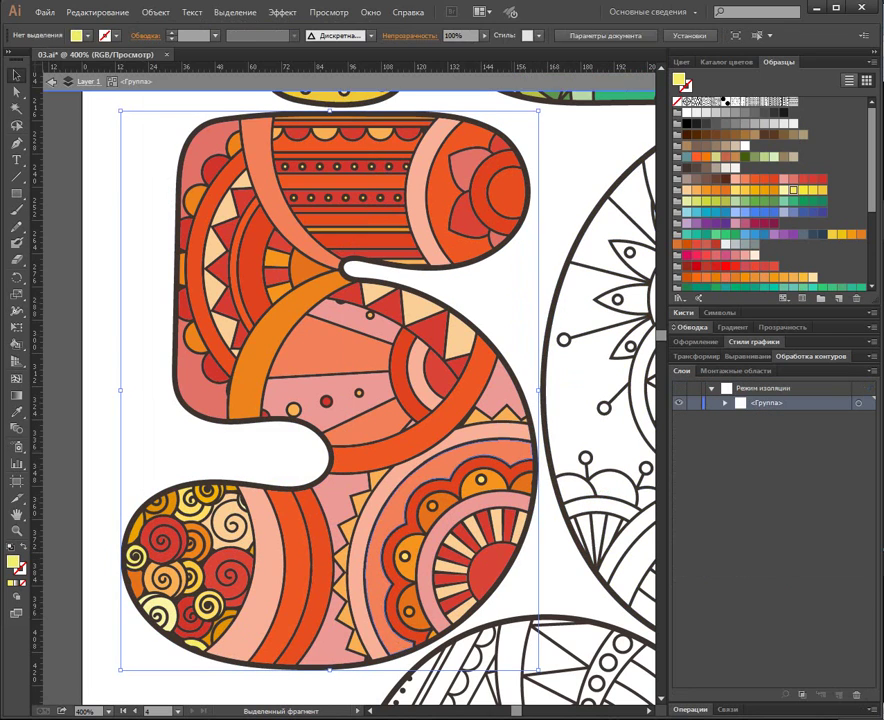
pyautogui.hotkey('ctrl', 'shift', 'a')
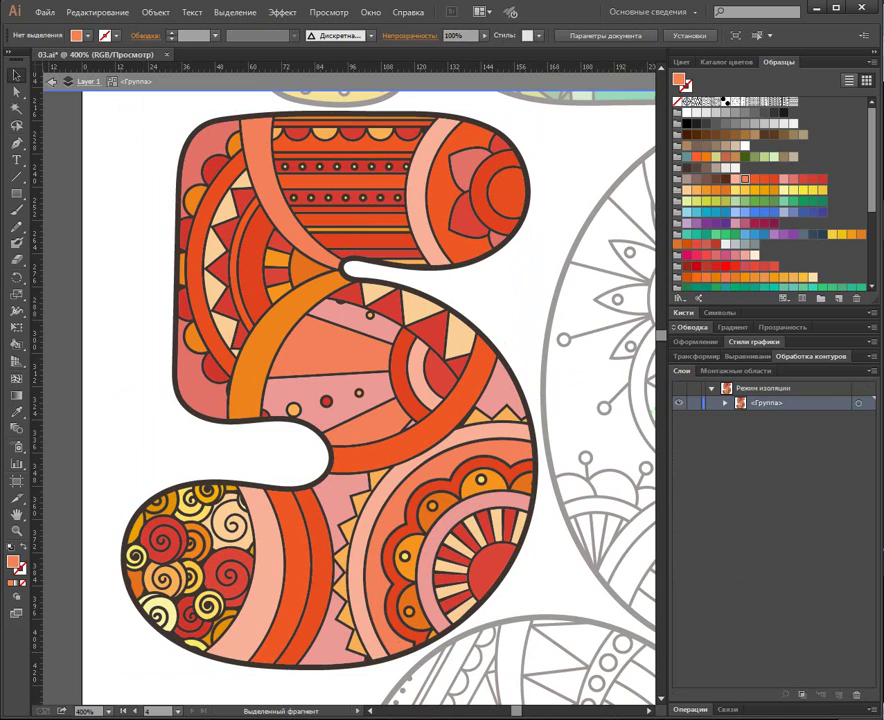
# List the isolated group's paths and merge the first five fill colours, from light orange to coral, into one compound path each.
pyautogui.click(725, 403)
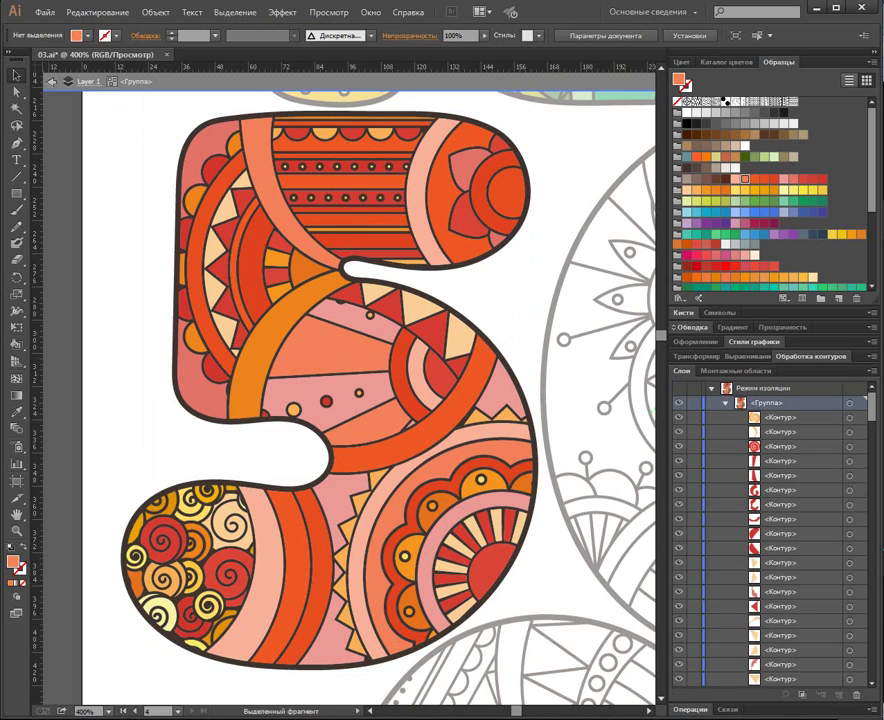
pyautogui.click(850, 418)
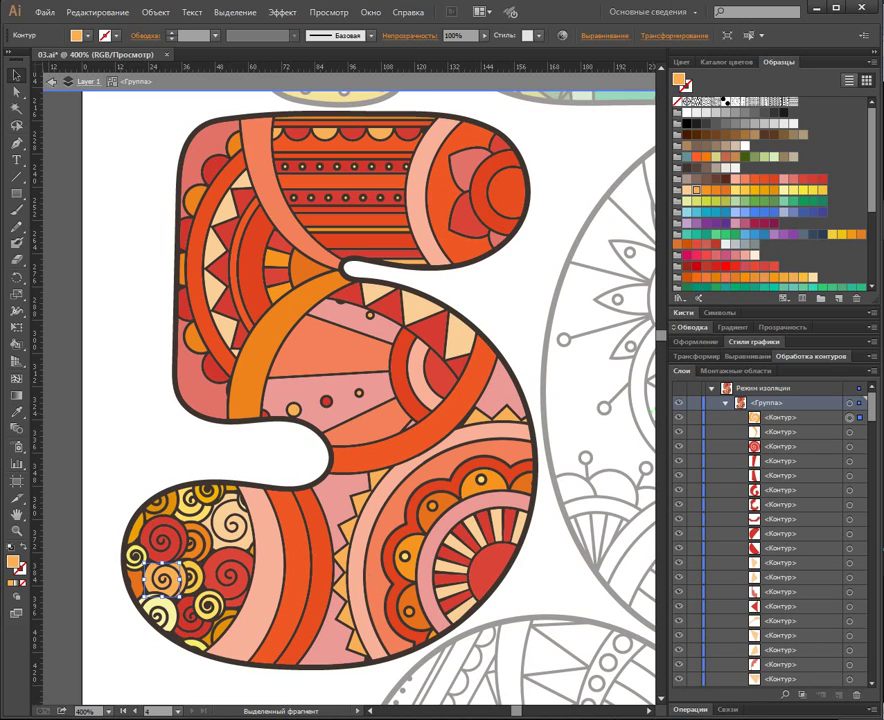
pyautogui.hotkey('ctrl', '8')
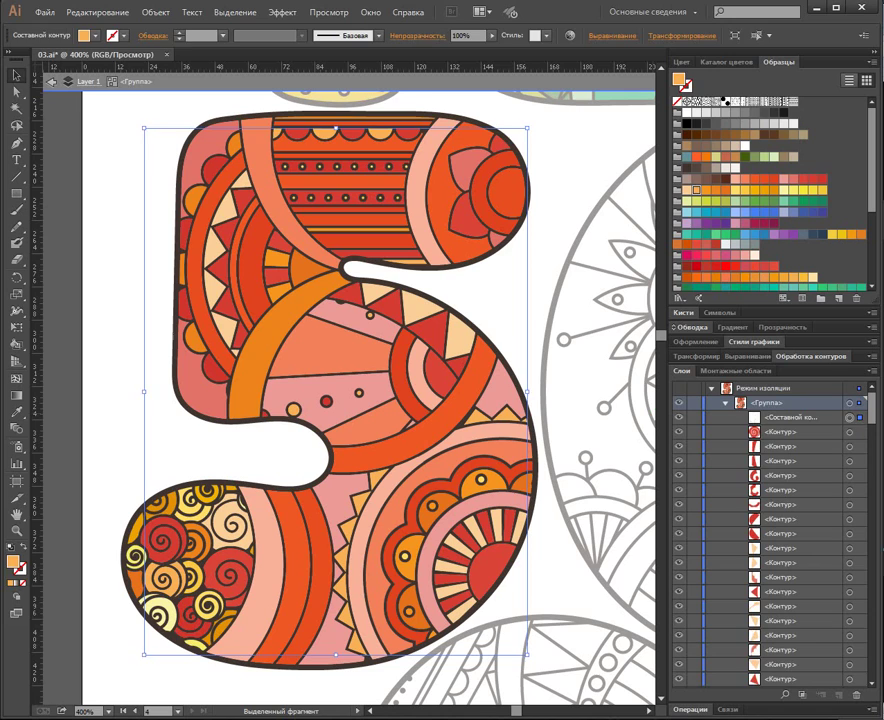
pyautogui.click(850, 432)
pyautogui.hotkey('ctrl', '8')
pyautogui.click(850, 447)
pyautogui.hotkey('ctrl', '8')
pyautogui.click(850, 461)
pyautogui.hotkey('ctrl', '8')
pyautogui.hotkey('ctrl', '6')
pyautogui.hotkey('ctrl', '8')
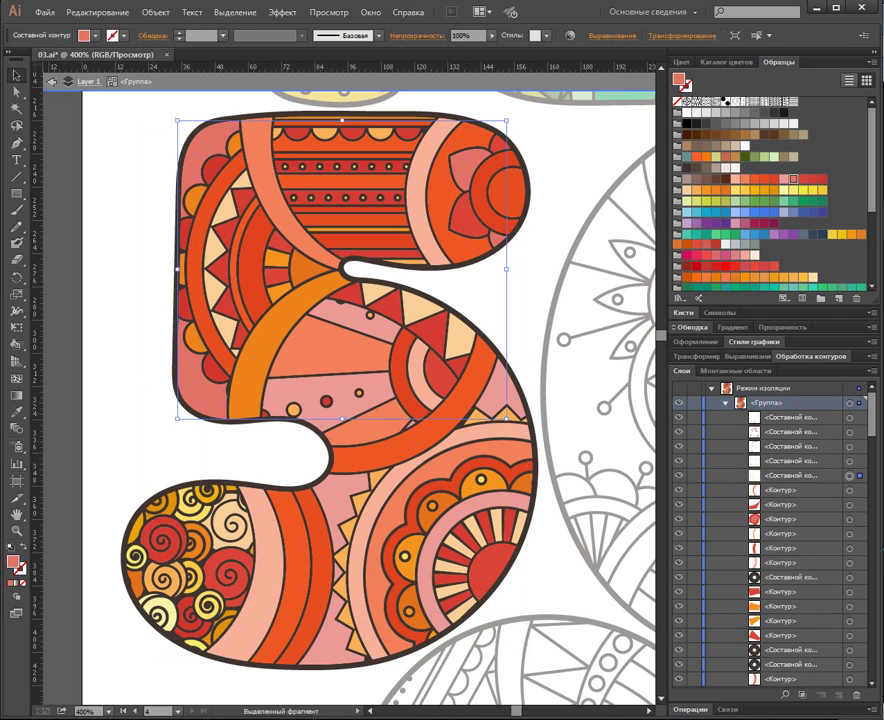
# Merge the next four fill colours of the digit 5, ending with deep orange-red, into one compound path each.
pyautogui.hotkey('ctrl', '6')
pyautogui.hotkey('ctrl', '8')
pyautogui.hotkey('ctrl', 'alt', '[')
pyautogui.hotkey('ctrl', '6')
pyautogui.hotkey('ctrl', '8')
pyautogui.hotkey('ctrl', 'alt', '[')
pyautogui.hotkey('ctrl', '6')
pyautogui.hotkey('ctrl', '8')
pyautogui.hotkey('ctrl', 'alt', '[')
pyautogui.hotkey('ctrl', '6')
pyautogui.hotkey('ctrl', '8')
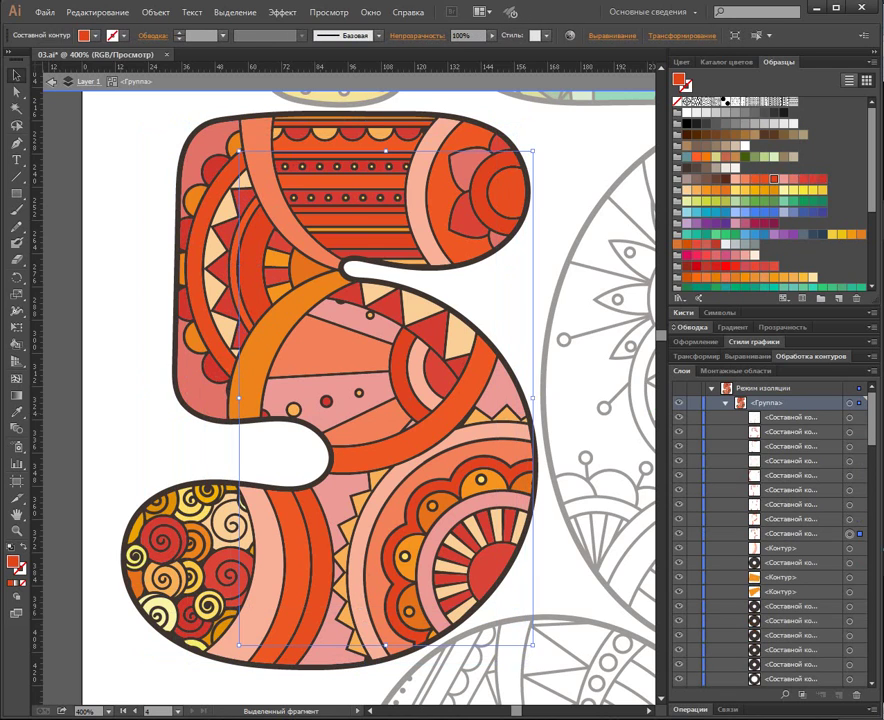
# Merge one more fill colour and the dark outline shapes into separate compound paths, and bring the outline to the front.
pyautogui.hotkey('ctrl', 'alt', '[')
pyautogui.hotkey('ctrl', '6')
pyautogui.hotkey('ctrl', '8')
pyautogui.hotkey('ctrl', 'alt', '[')
pyautogui.hotkey('ctrl', '6')
pyautogui.hotkey('ctrl', '8')
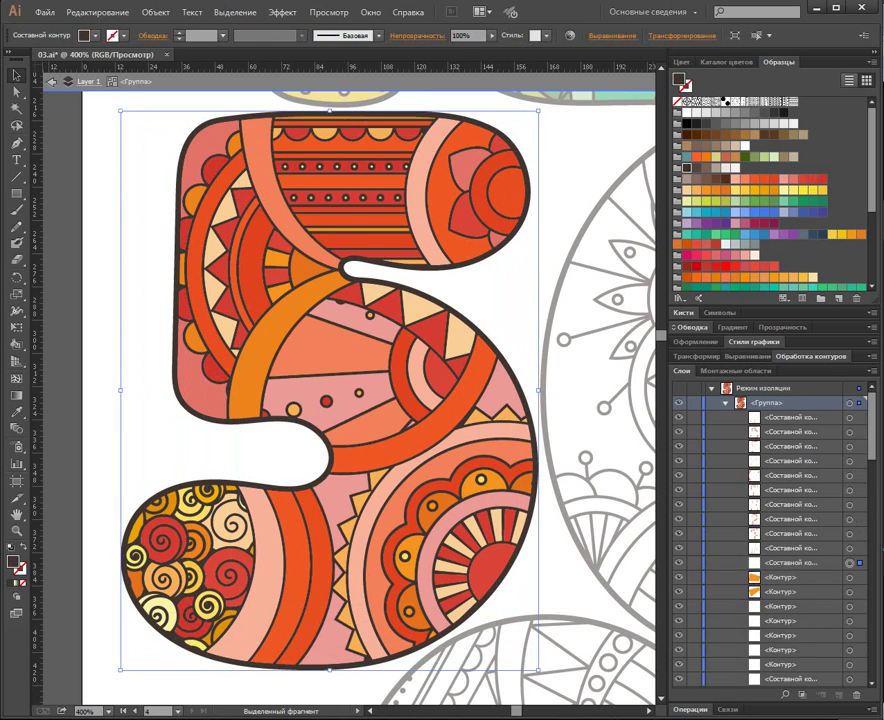
pyautogui.hotkey('ctrl', 'shift', ']')
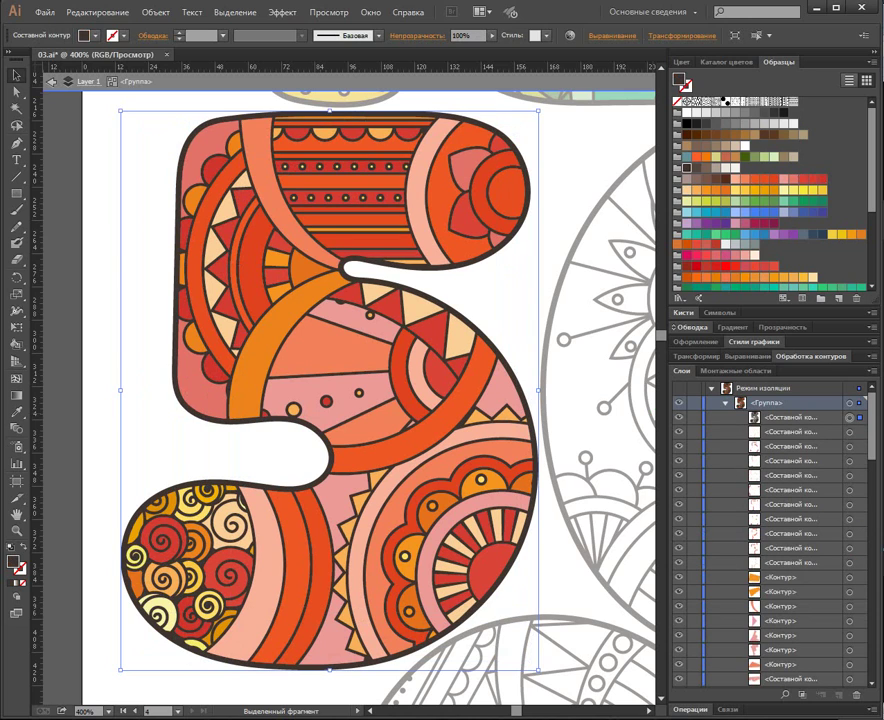
# Merge the orange fill and the next two fill colours of the digit 5 into one compound path each.
pyautogui.click(278, 259)
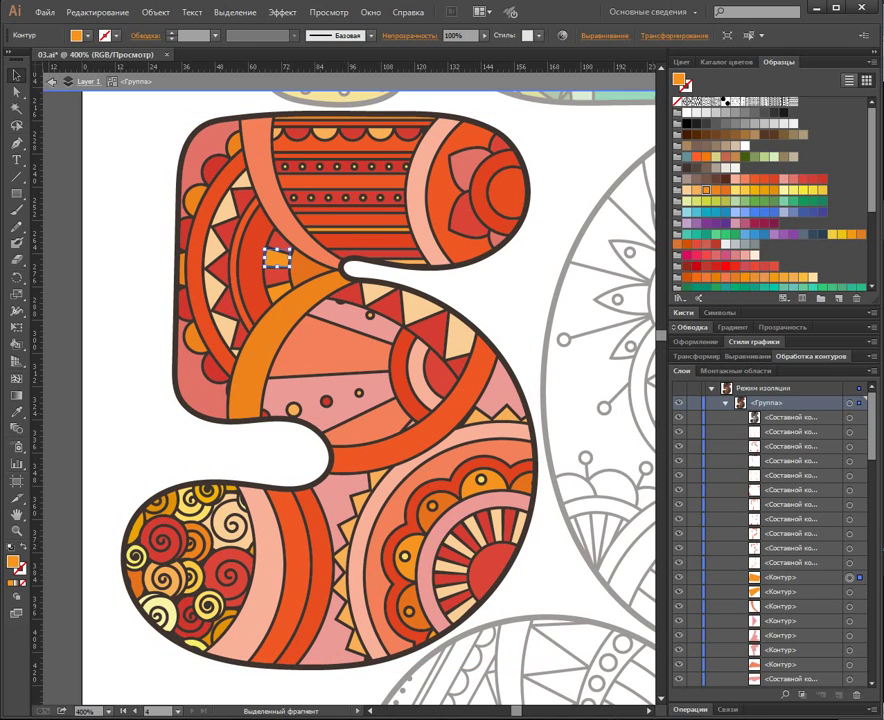
pyautogui.hotkey('ctrl', '6')
pyautogui.hotkey('ctrl', '8')
pyautogui.hotkey('ctrl', 'alt', '[')
pyautogui.hotkey('ctrl', '6')
pyautogui.hotkey('ctrl', '8')
pyautogui.hotkey('ctrl', 'alt', '[')
pyautogui.hotkey('ctrl', '6')
pyautogui.hotkey('ctrl', '8')
pyautogui.hotkey('ctrl', 'alt', '[')
# Merge three more fill colours of the isolated digit 5 into one compound path per colour.
pyautogui.hotkey('ctrl', '6')
pyautogui.hotkey('ctrl', '8')
pyautogui.hotkey('ctrl', 'alt', '[')
pyautogui.hotkey('ctrl', '6')
pyautogui.hotkey('ctrl', '8')
pyautogui.hotkey('ctrl', 'alt', '[')
pyautogui.hotkey('ctrl', '6')
pyautogui.hotkey('ctrl', '8')
pyautogui.hotkey('ctrl', 'alt', '[')
# Merge the golden yellow and amber fills of the digit 5 spirals into one compound path per colour.
pyautogui.hotkey('ctrl', '6')
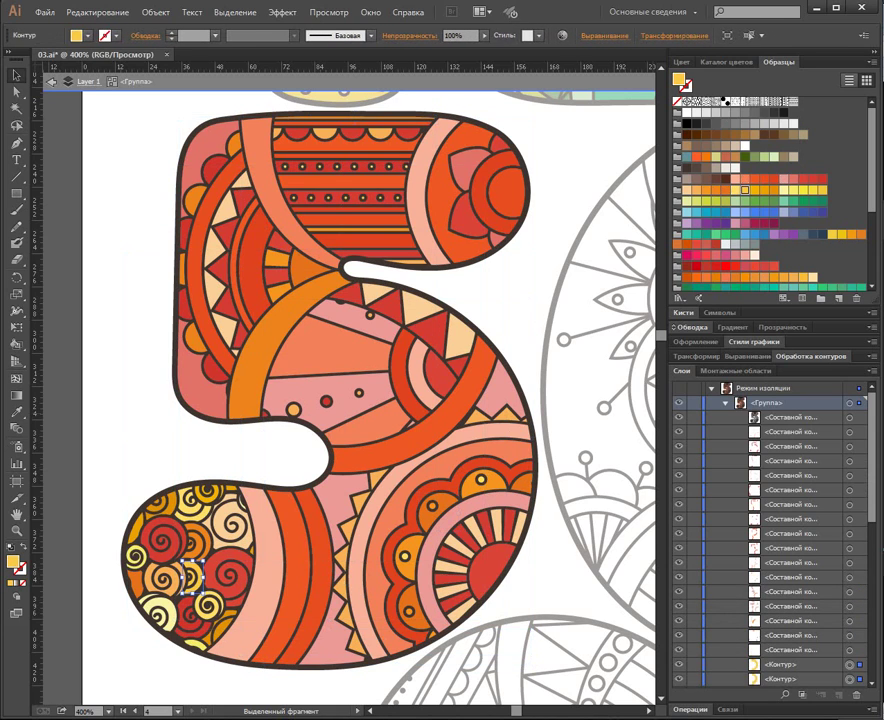
pyautogui.hotkey('ctrl', '8')
pyautogui.hotkey('ctrl', 'alt', '[')
pyautogui.hotkey('ctrl', '6')
pyautogui.hotkey('ctrl', '8')
pyautogui.scroll(-3, 775, 540)
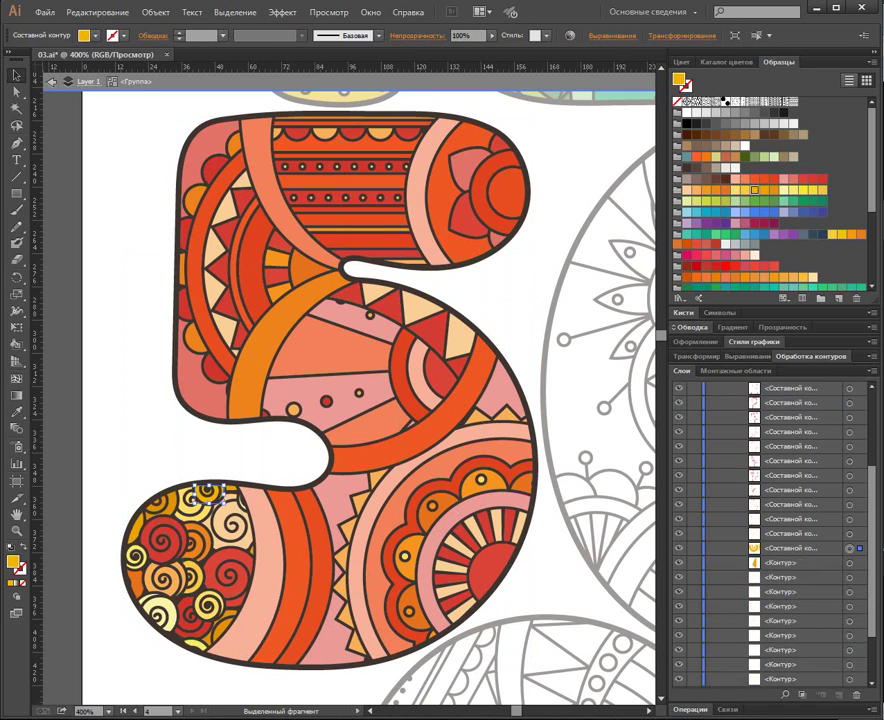
pyautogui.hotkey('ctrl', 'alt', '[')
pyautogui.hotkey('ctrl', '6')
pyautogui.hotkey('ctrl', '8')
pyautogui.hotkey('ctrl', 'alt', '[')
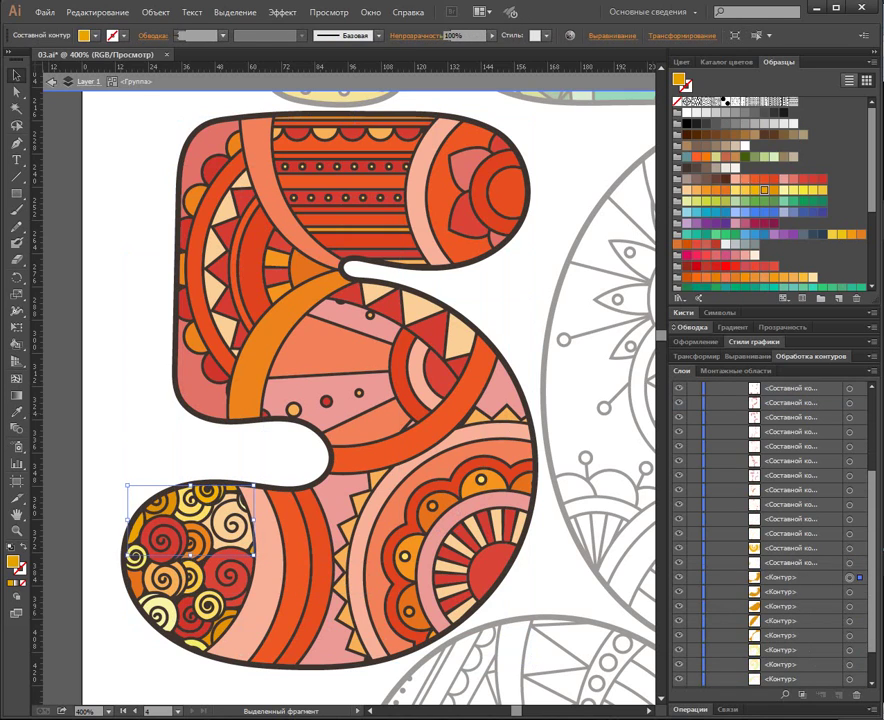
# Merge the remaining dark amber, pale yellow and bright yellow fills of the digit 5 into separate compound paths.
pyautogui.hotkey('ctrl', '6')
pyautogui.hotkey('ctrl', '8')
pyautogui.hotkey('ctrl', 'alt', '[')
pyautogui.hotkey('ctrl', '6')
pyautogui.hotkey('ctrl', '8')
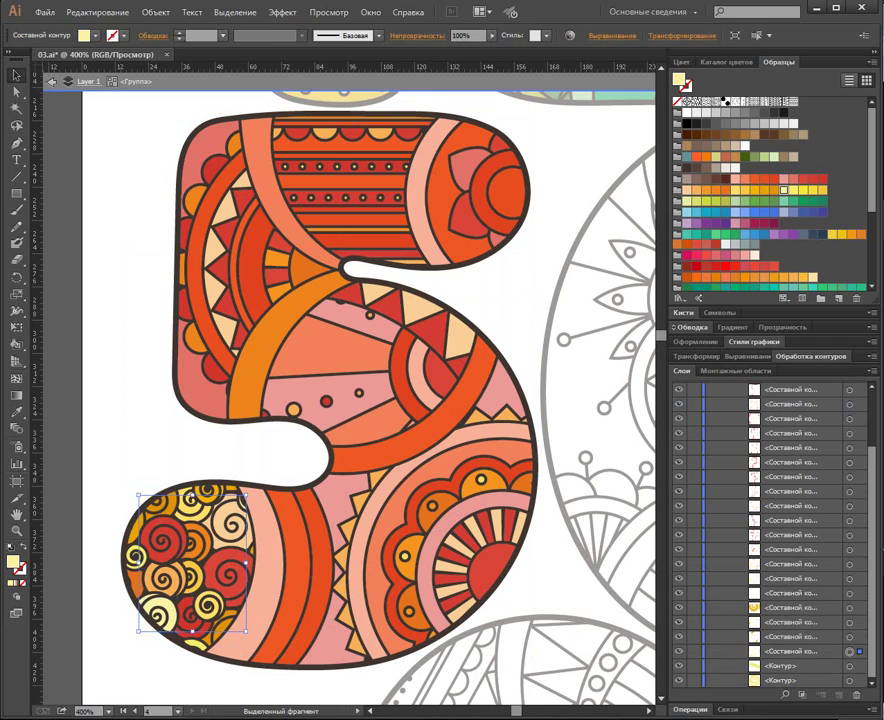
pyautogui.click(193, 640)
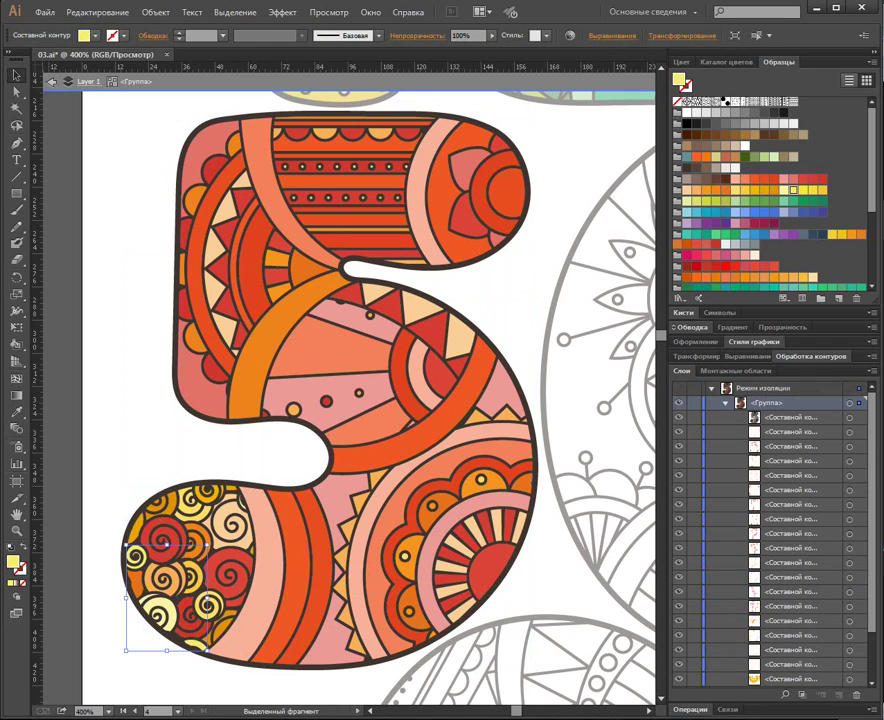
# Recolour all fills of the digit 5 except the dark outline with the green swatch colour group.
pyautogui.hotkey('ctrl', 'a')
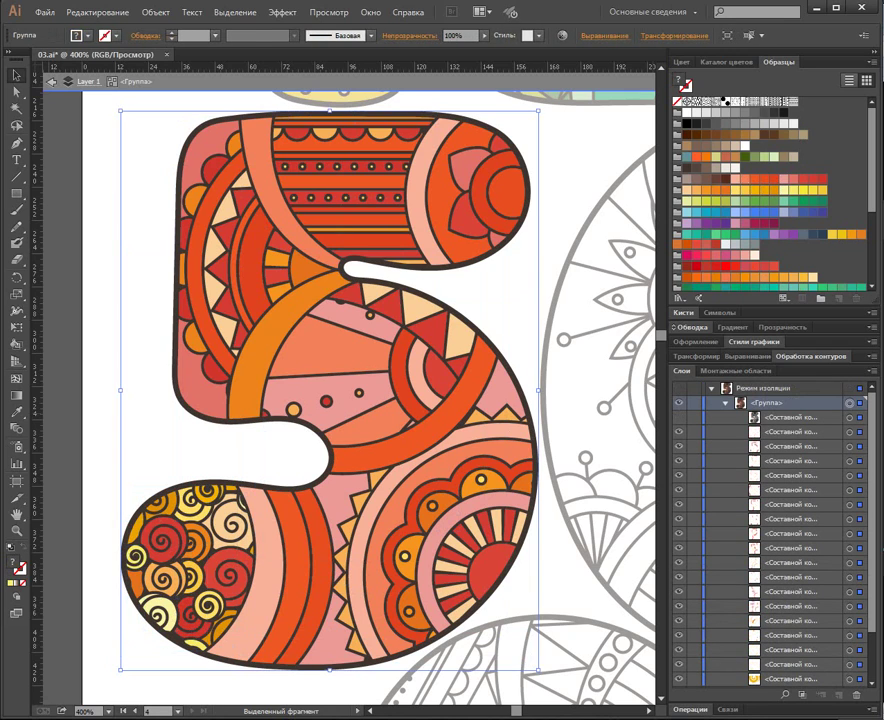
pyautogui.click(570, 36)
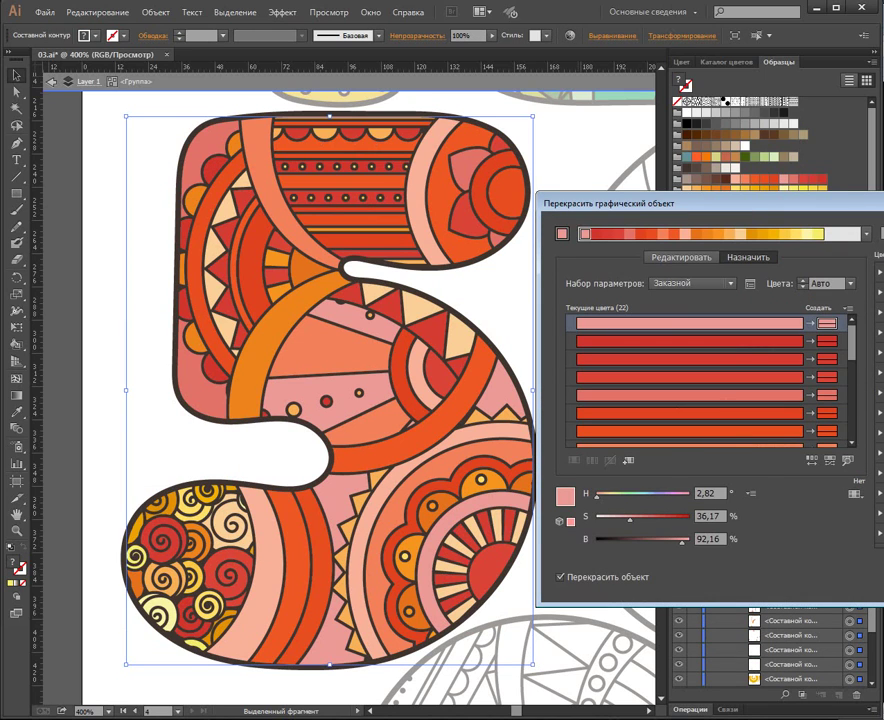
pyautogui.click(880, 473)
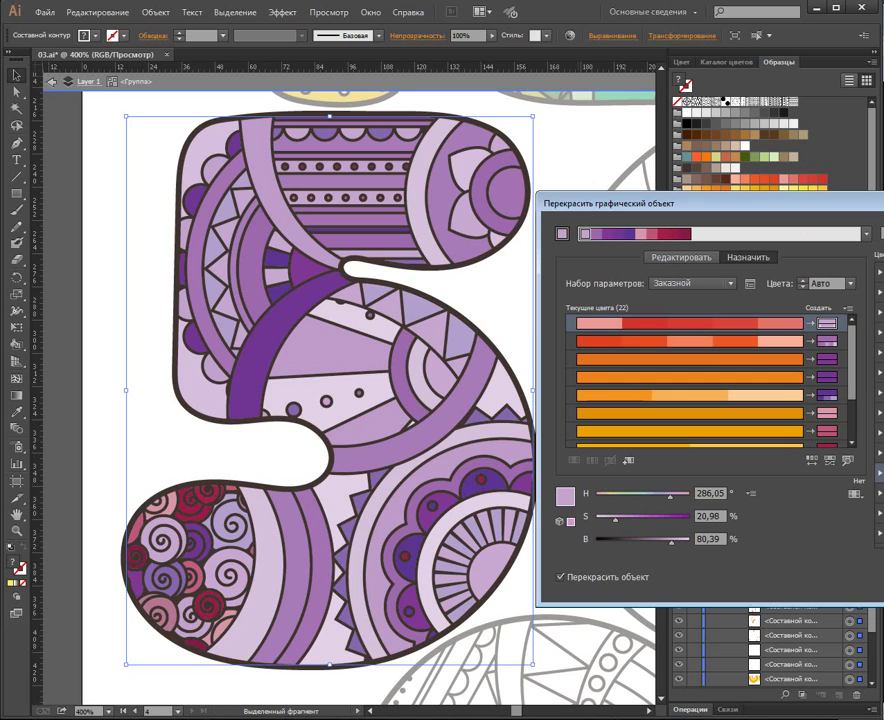
pyautogui.click(880, 453)
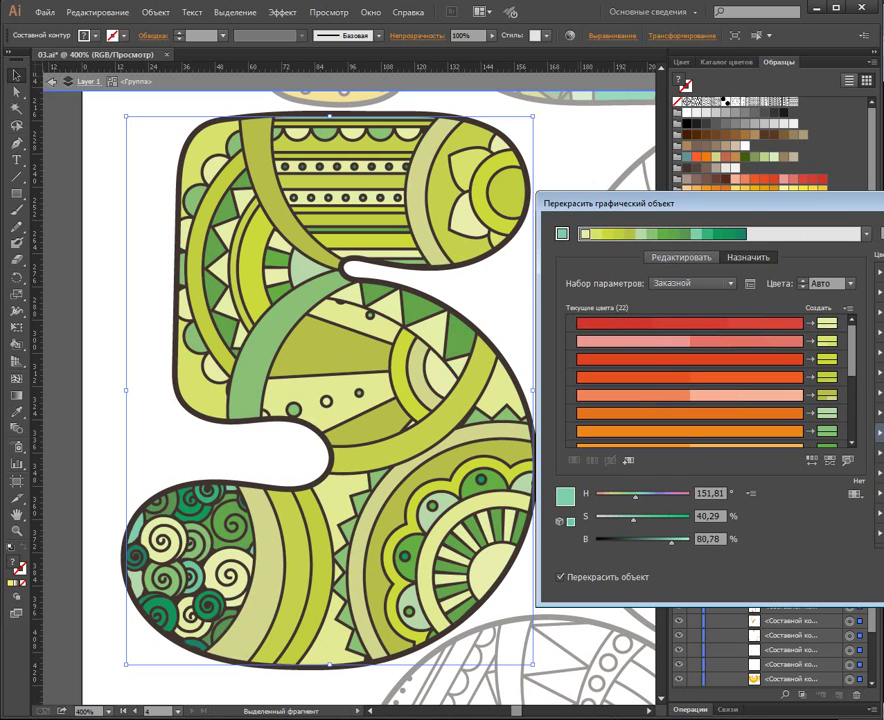
pyautogui.press('Return')
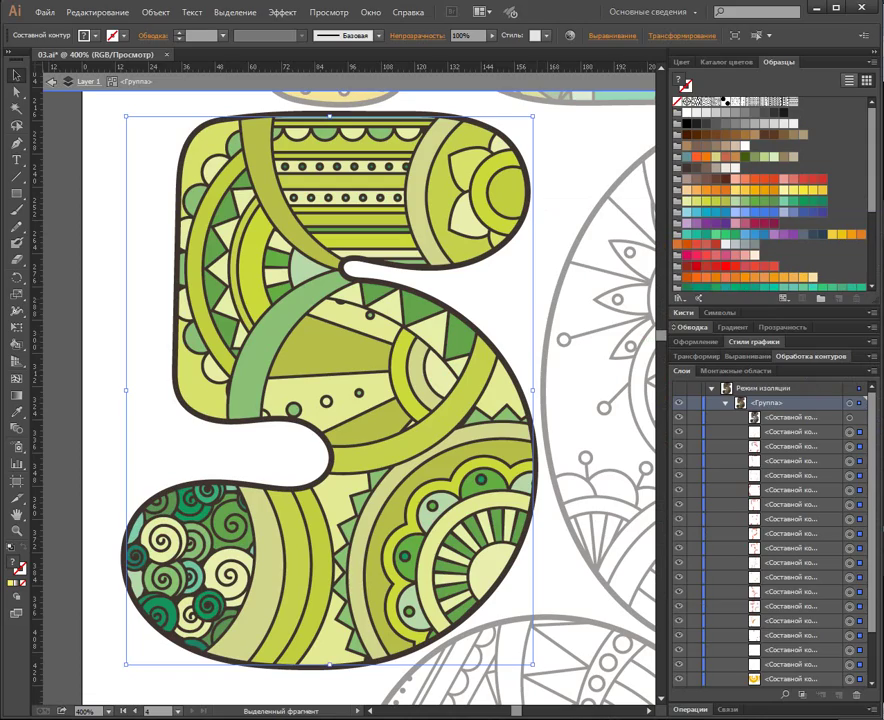
# Leave isolation mode for the digit 5 and save the document.
pyautogui.press('Escape')
pyautogui.press('space')
pyautogui.moveTo(440, 205); pyautogui.dragTo(171, 214)
pyautogui.hotkey('ctrl', '-')
pyautogui.hotkey('ctrl', '-')
pyautogui.hotkey('ctrl', '-')
pyautogui.hotkey('ctrl', '-')
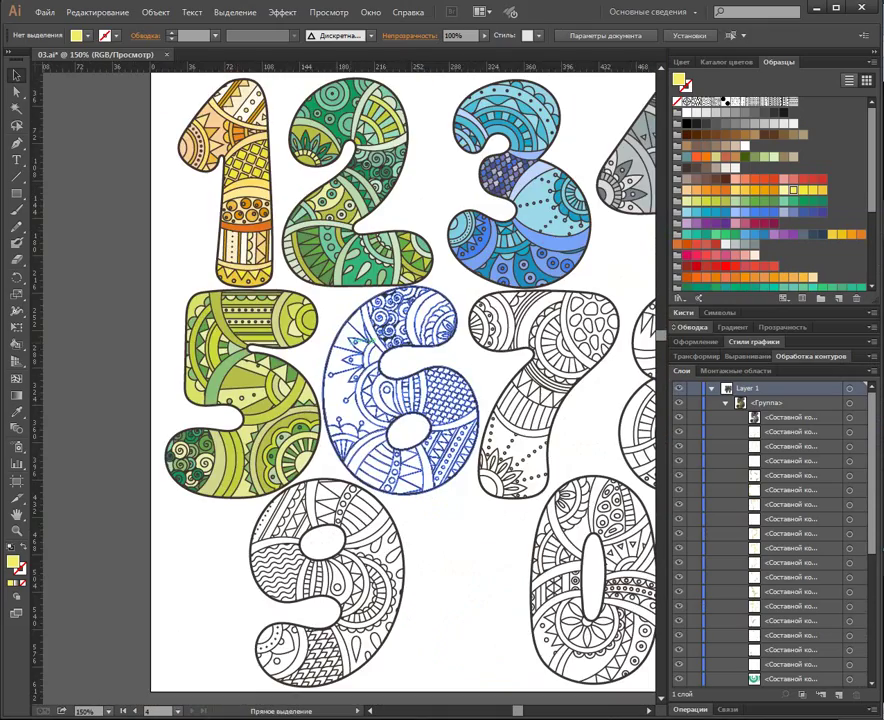
pyautogui.hotkey('ctrl', '+')
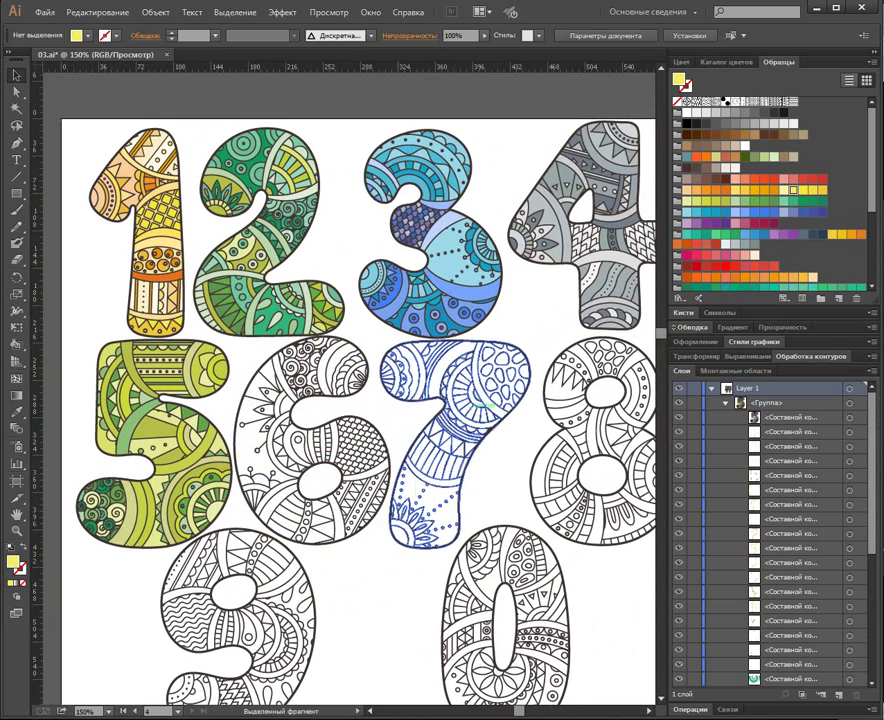
pyautogui.press('a')
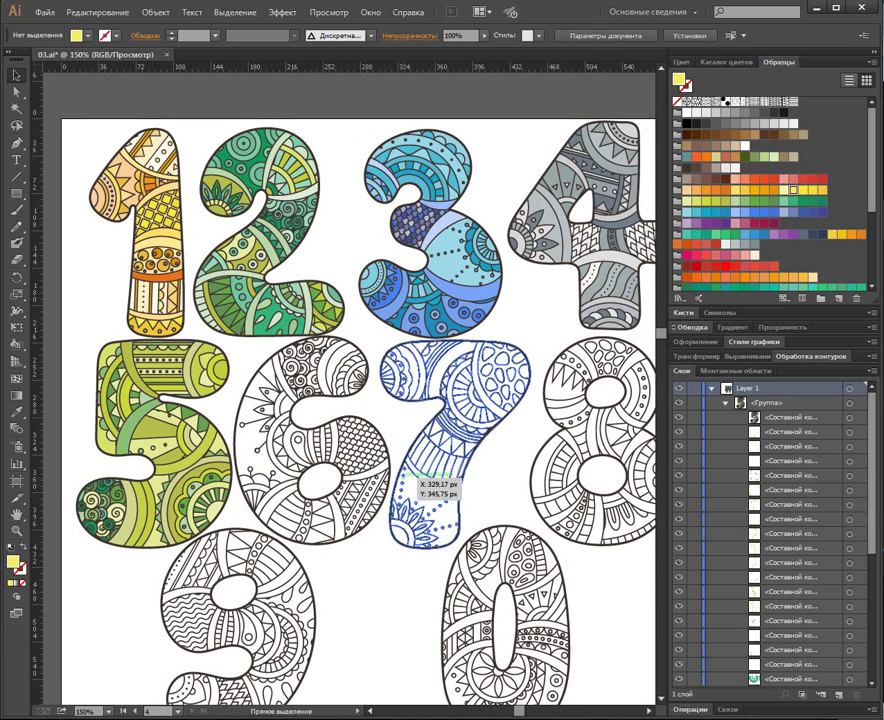
pyautogui.hotkey('ctrl', 's')
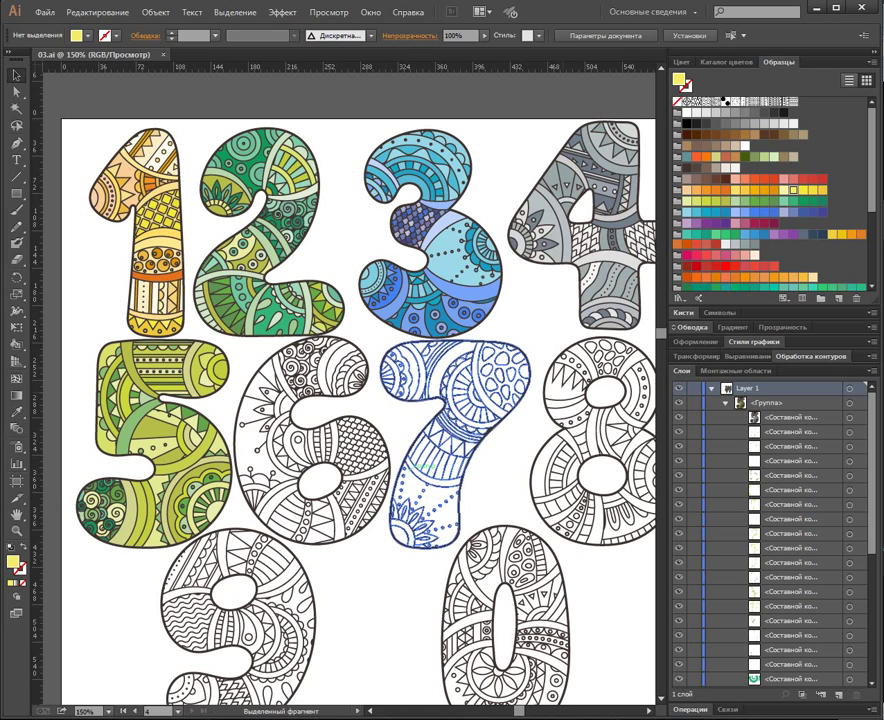
# Collapse the digit 5 group in the layer list and bring the uncoloured digit 6 to the front.
pyautogui.click(725, 403)
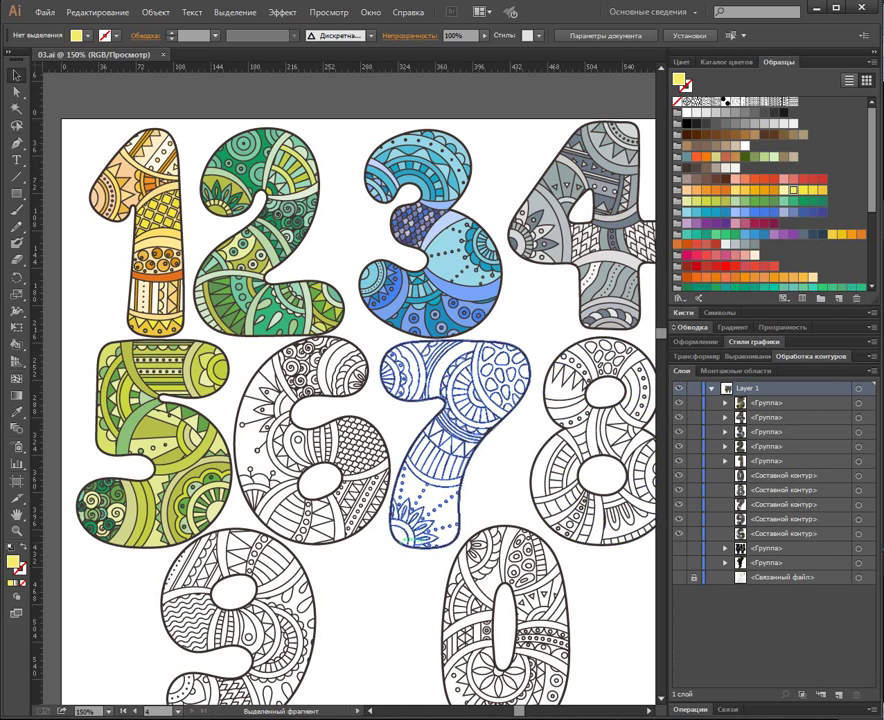
pyautogui.click(360, 480)
pyautogui.hotkey('ctrl', 'shift', ']')
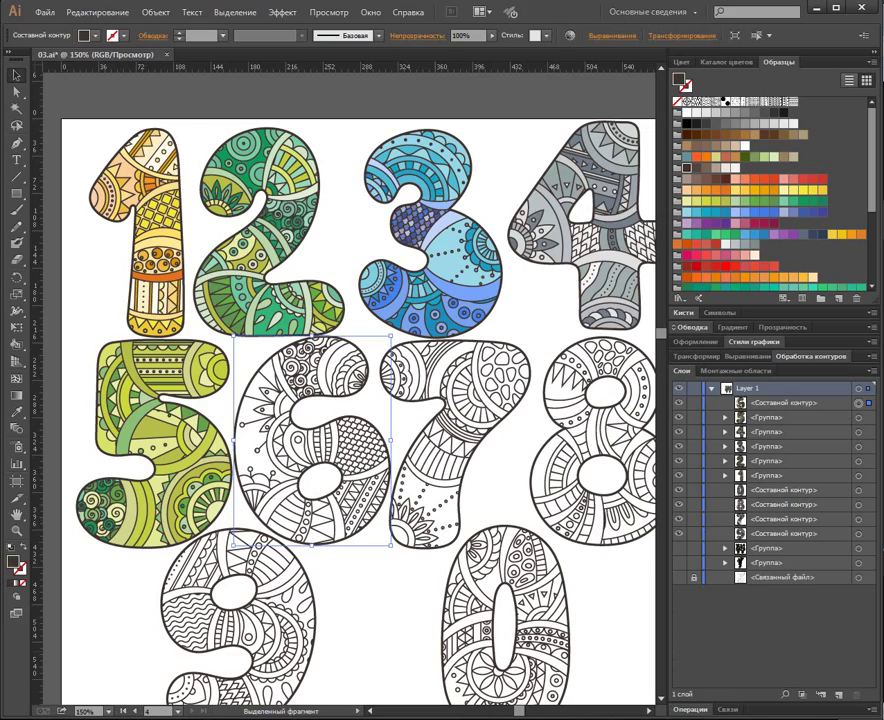
pyautogui.hotkey('ctrl', '=')
pyautogui.hotkey('ctrl', '=')
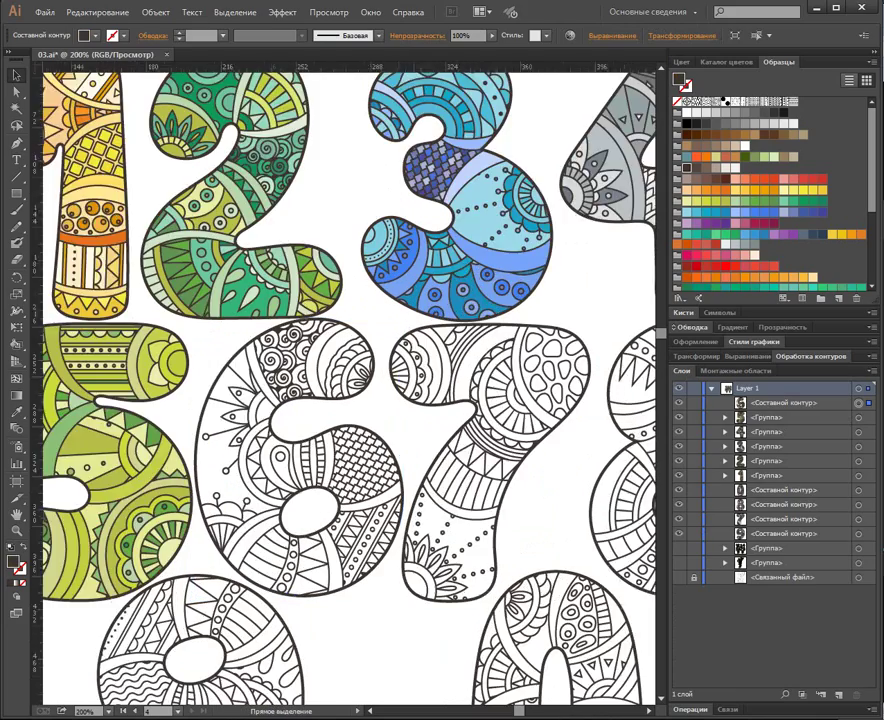
pyautogui.moveTo(380, 470); pyautogui.dragTo(436, 392)
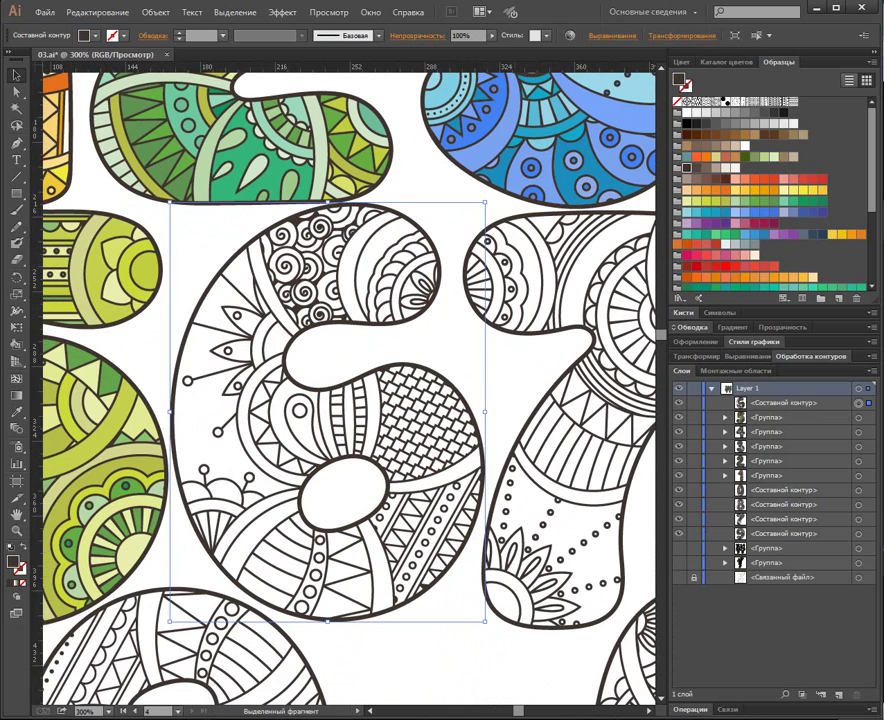
# Use Live Paint on the digit 6 to fill the upper band, left ring, lower band and one spiral with light salmon.
pyautogui.press('k')
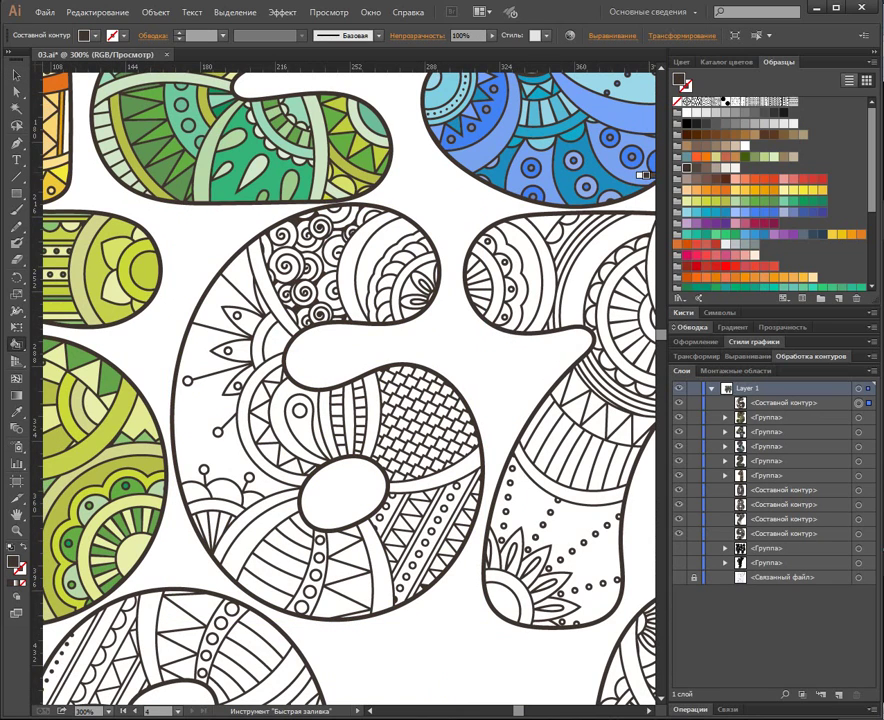
pyautogui.click(735, 179)
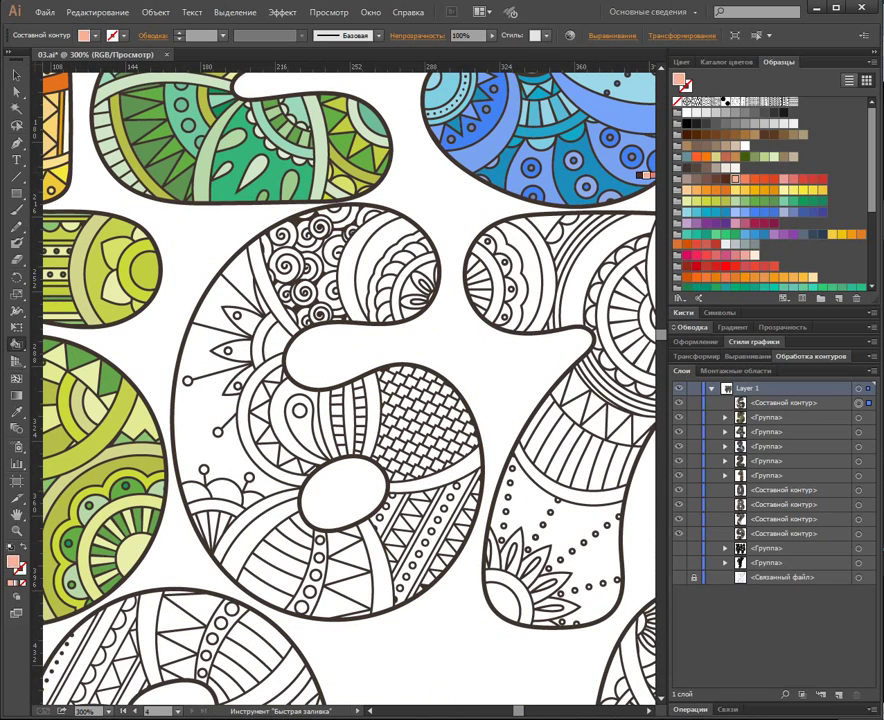
pyautogui.click(372, 228)
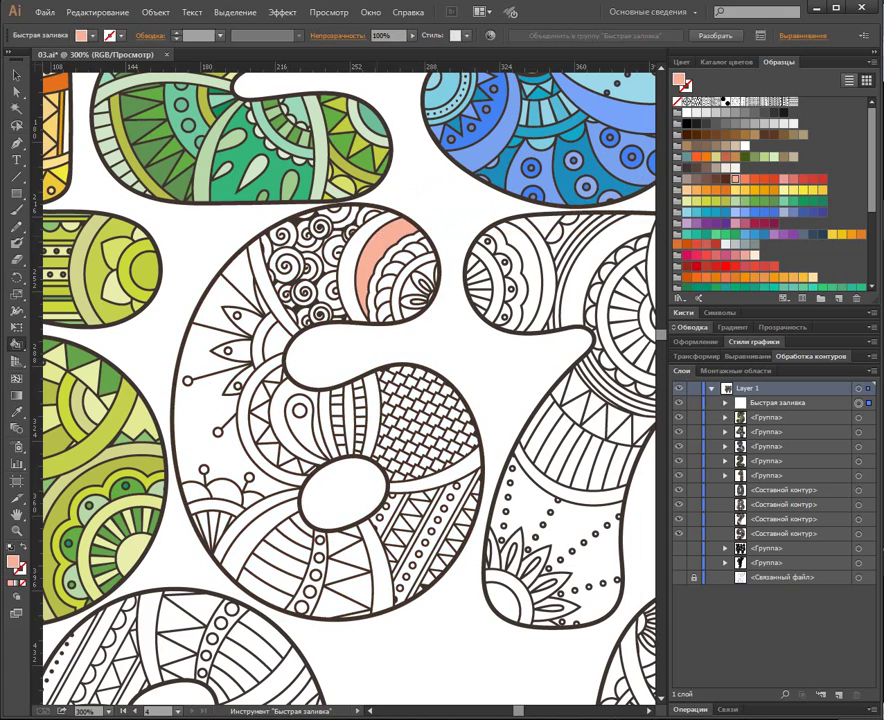
pyautogui.click(265, 455)
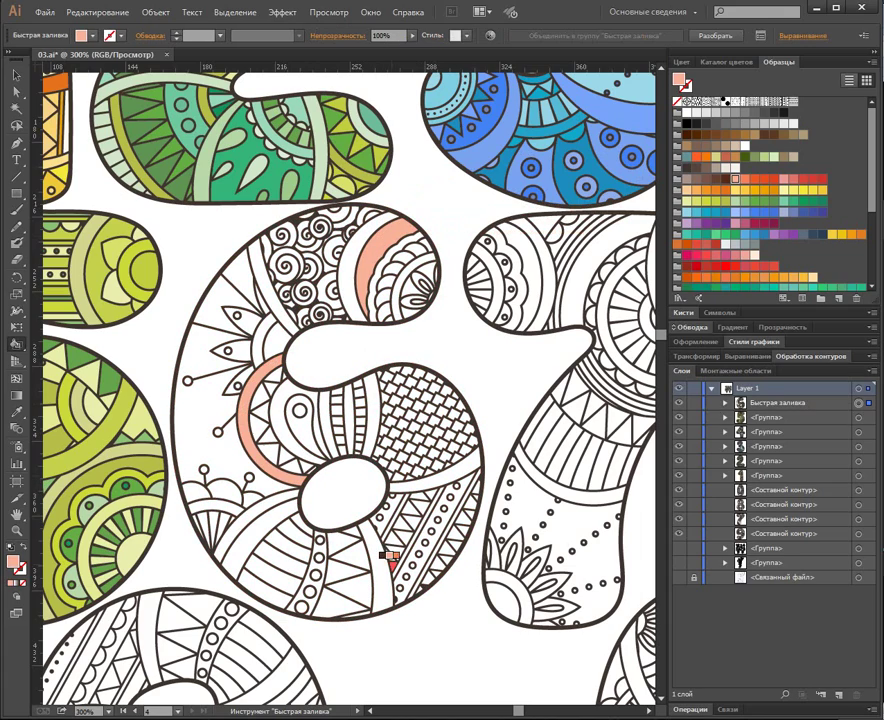
pyautogui.click(374, 580)
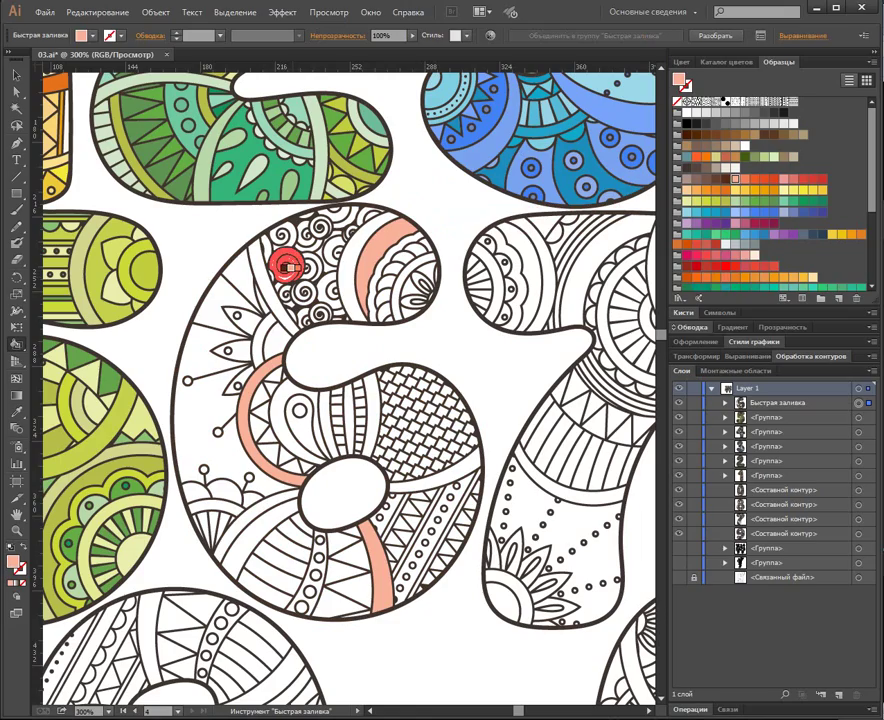
pyautogui.click(288, 268)
# Fill the digit 6's wavy band, another spiral and the large left background areas with the coral swatch.
pyautogui.hotkey('ctrl', '+')
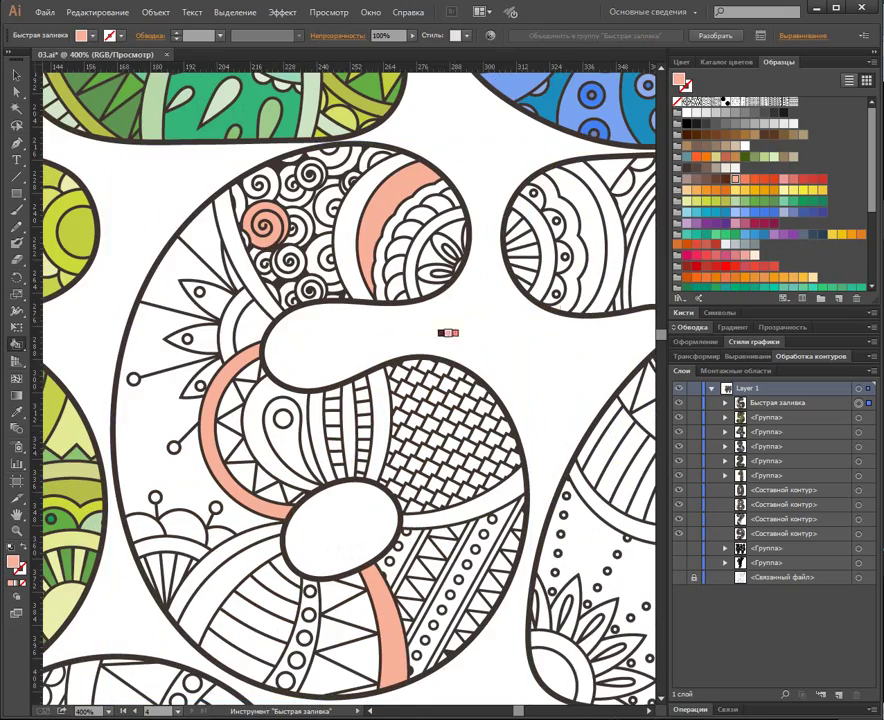
pyautogui.moveTo(446, 342); pyautogui.dragTo(483, 295)
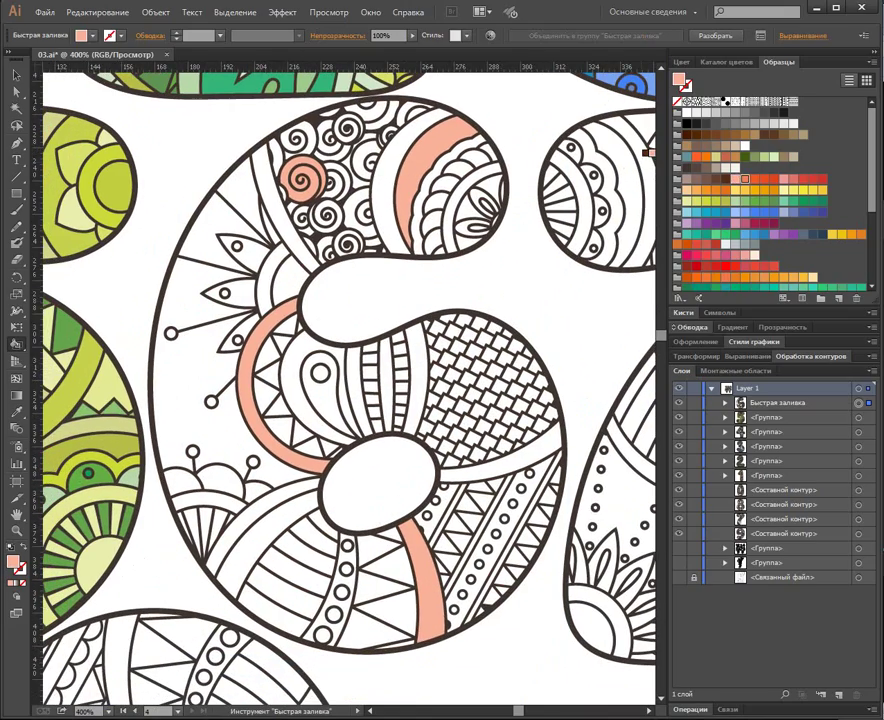
pyautogui.click(421, 181)
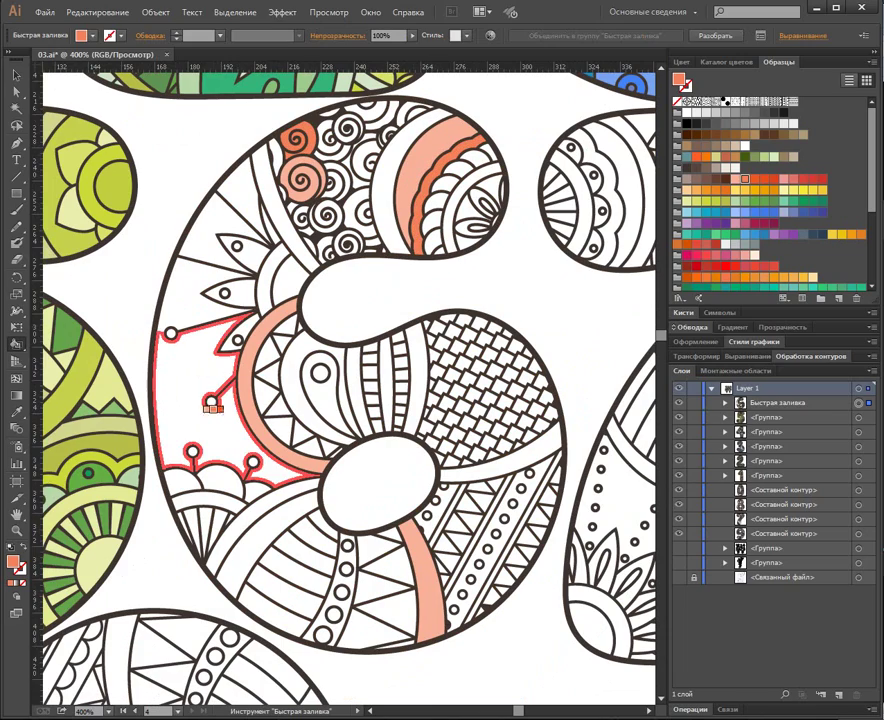
pyautogui.click(212, 418)
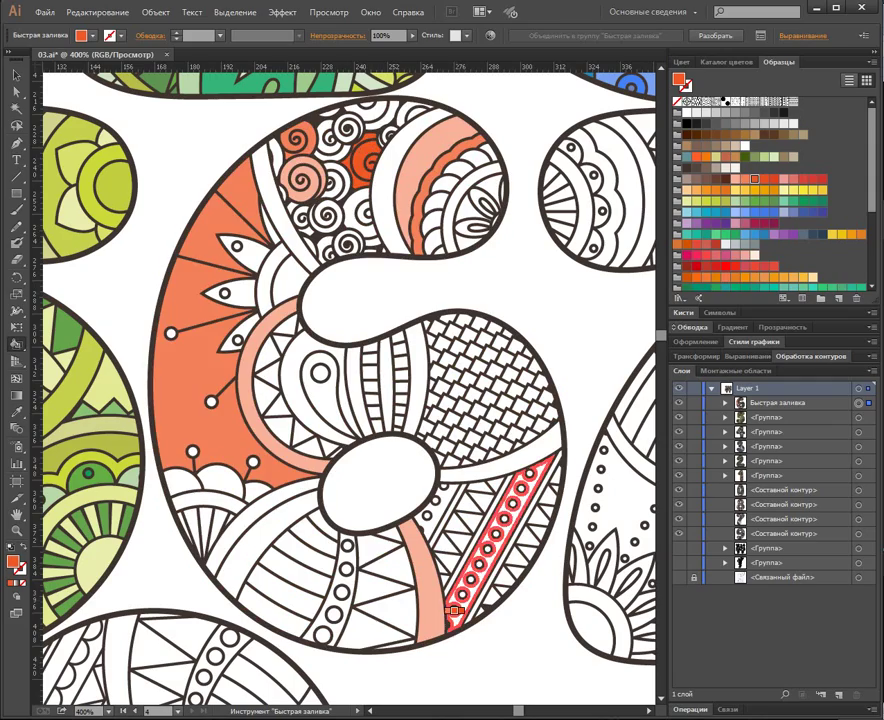
# Fill the right-hand triangles of the lower section and the curved band below the brick pattern with bright orange-red.
pyautogui.click(387, 556)
pyautogui.click(393, 603)
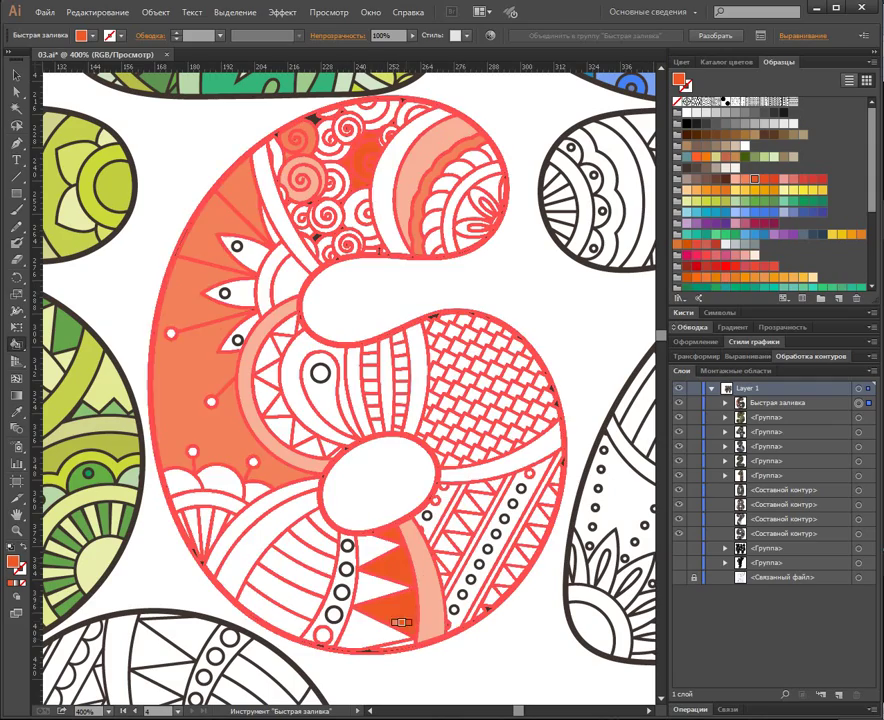
pyautogui.click(510, 446)
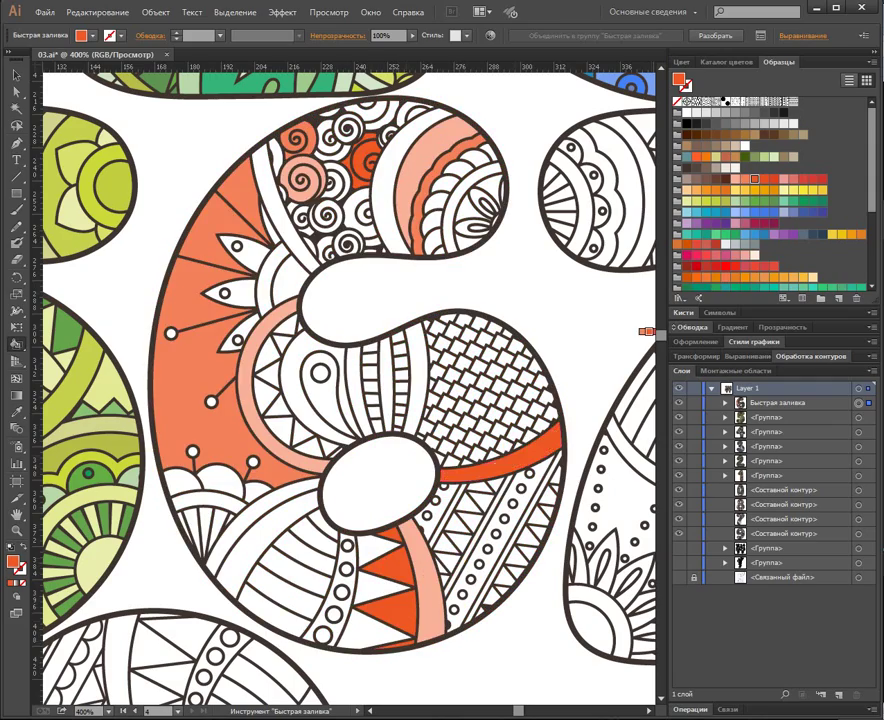
# Fill the digit 6's upper arch, left flower arc, scallops, more spirals and remaining lower triangles with the next two deeper orange-red swatches.
pyautogui.click(456, 187)
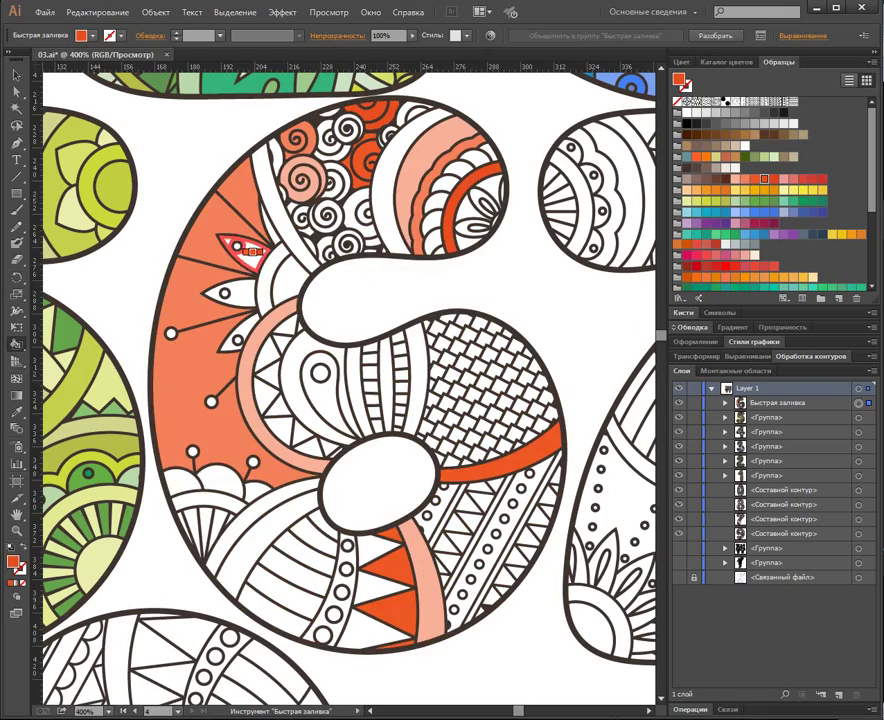
pyautogui.click(260, 262)
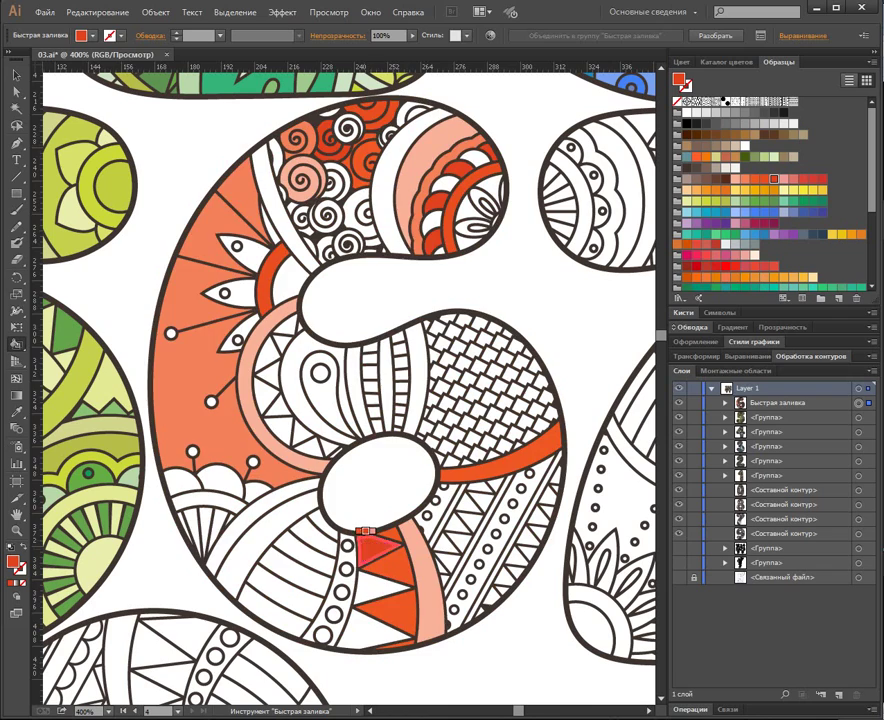
pyautogui.click(366, 540)
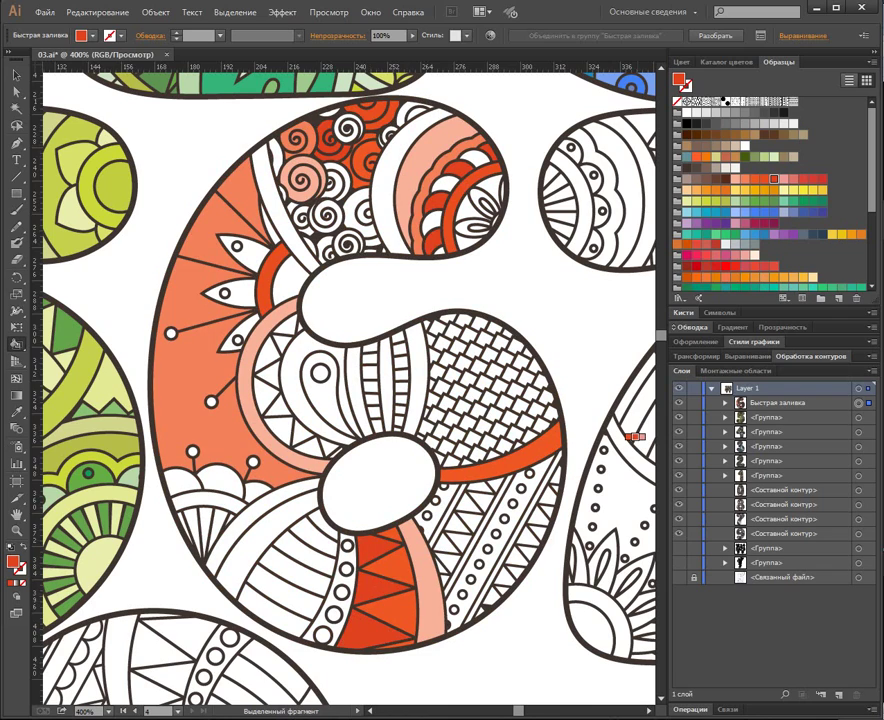
# Fill alternating upper scallops and the digit 6's flower petals with the pink swatch, undoing the stray outline fill.
pyautogui.press('Right')
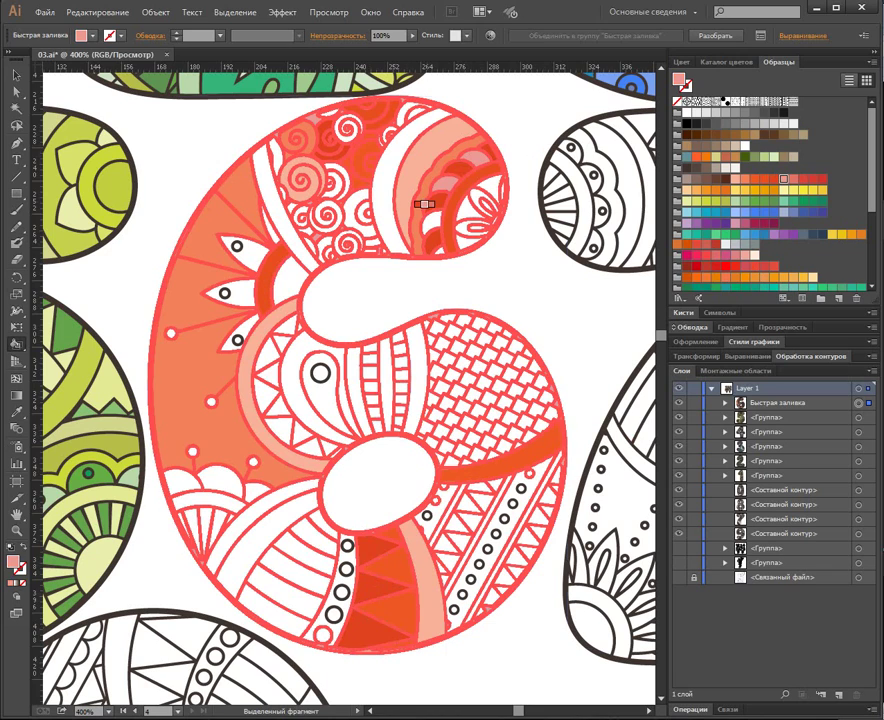
pyautogui.hotkey('ctrl', 'z')
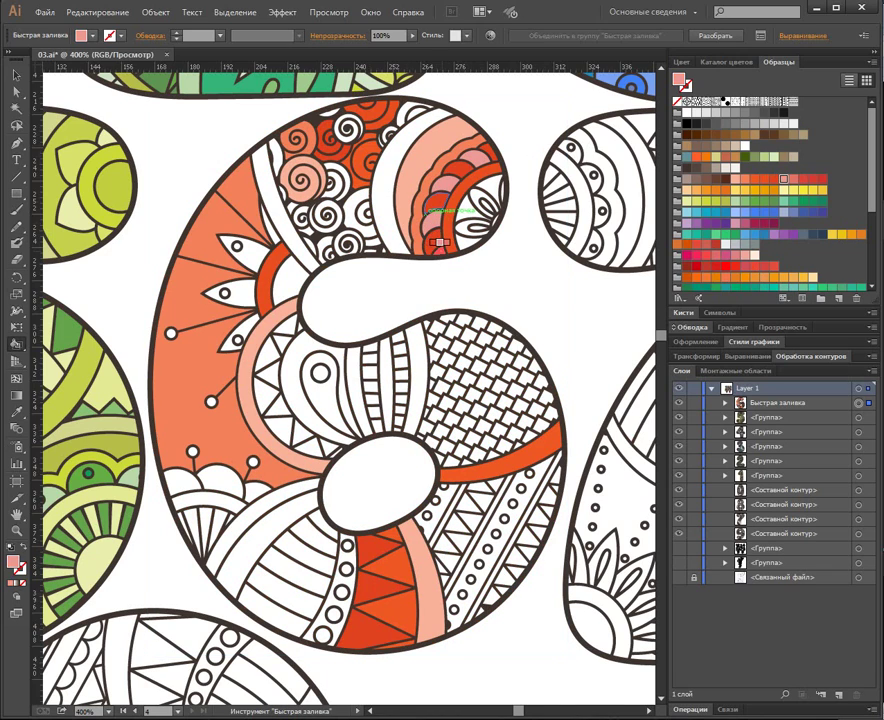
pyautogui.click(241, 249)
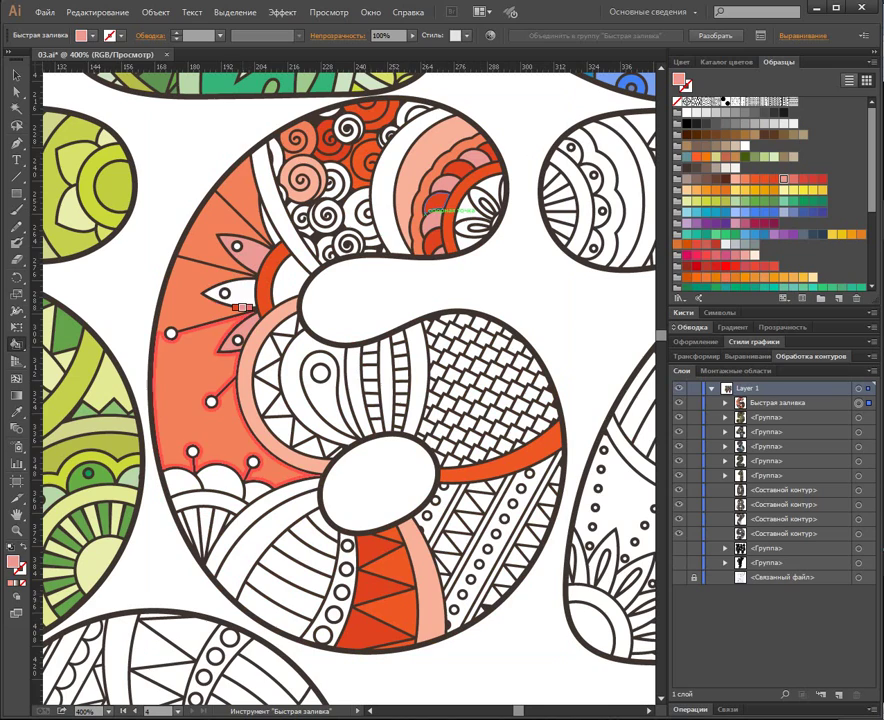
pyautogui.click(226, 287)
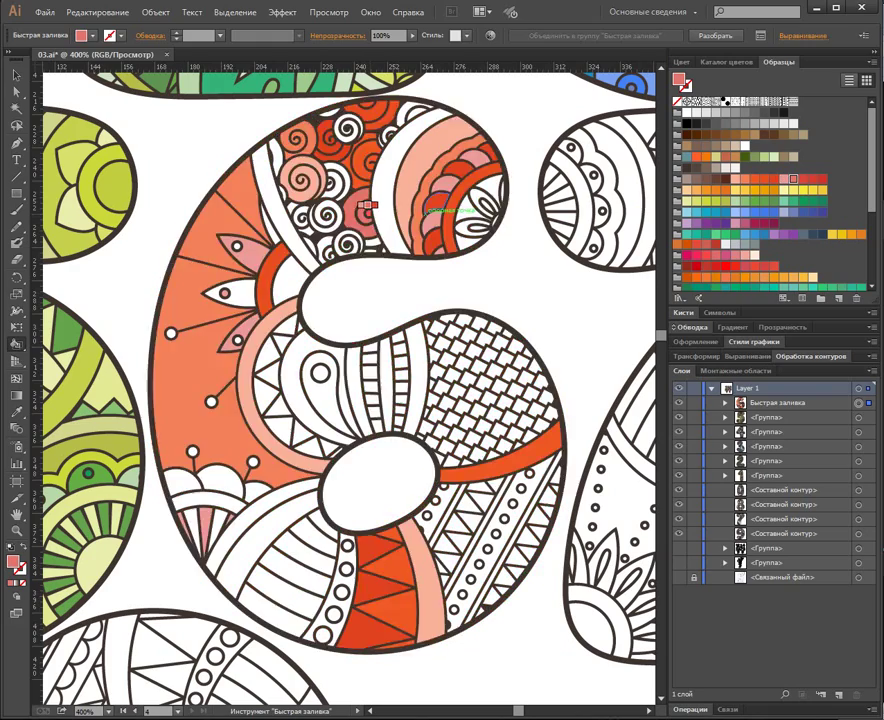
# Fill the vertical bands beside the teardrop and alternate lower-left stripes of the 6 with the muted coral-red swatch.
pyautogui.click(411, 360)
pyautogui.click(383, 368)
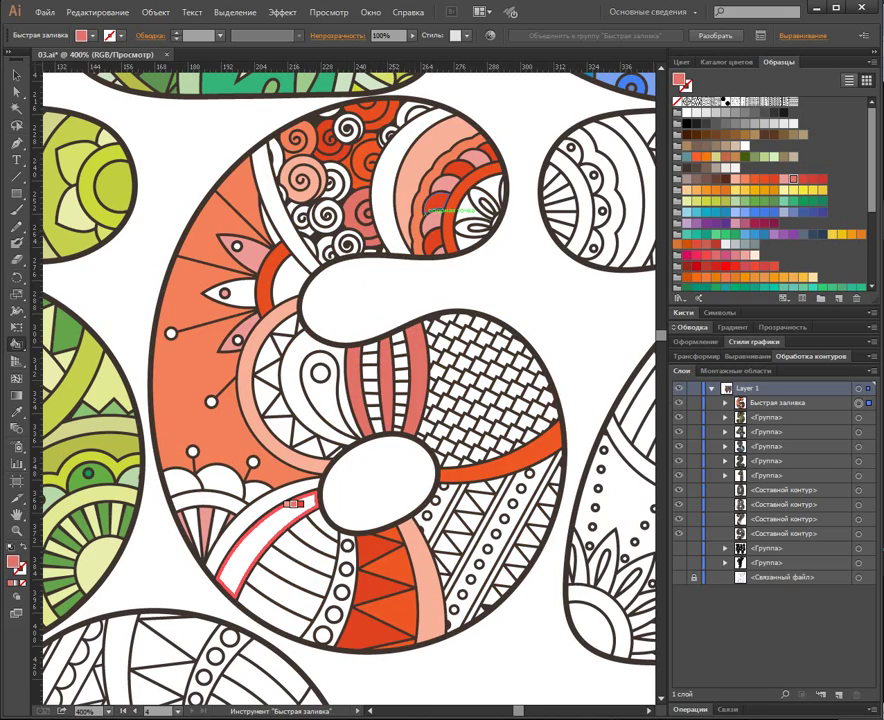
pyautogui.click(280, 575)
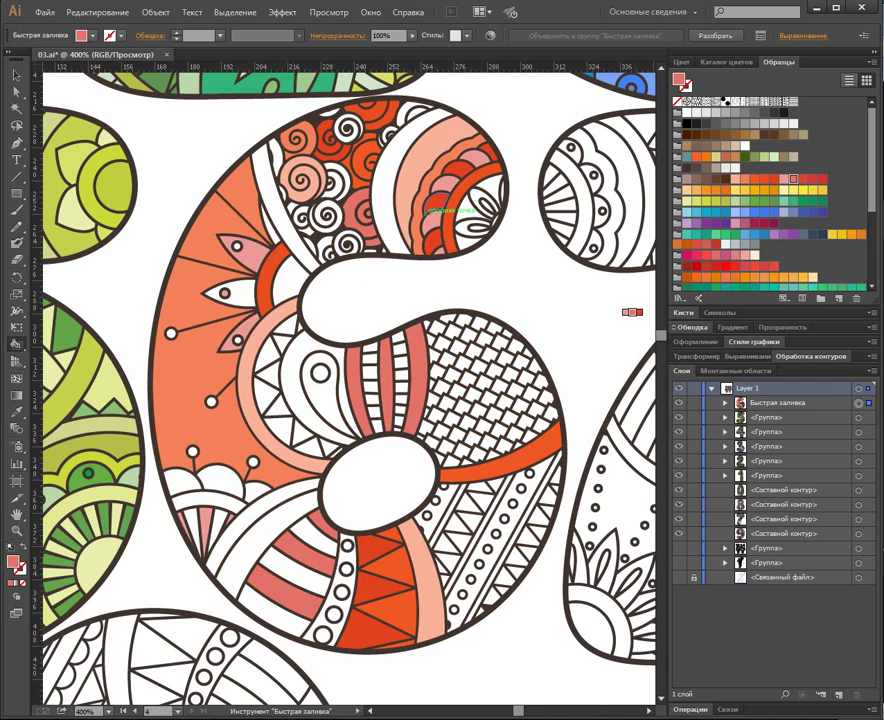
# Fill the 6's diagonal dotted band, middle petal, inner ring triangles and remaining lower-left stripes with the two darker reds.
pyautogui.press('Right')
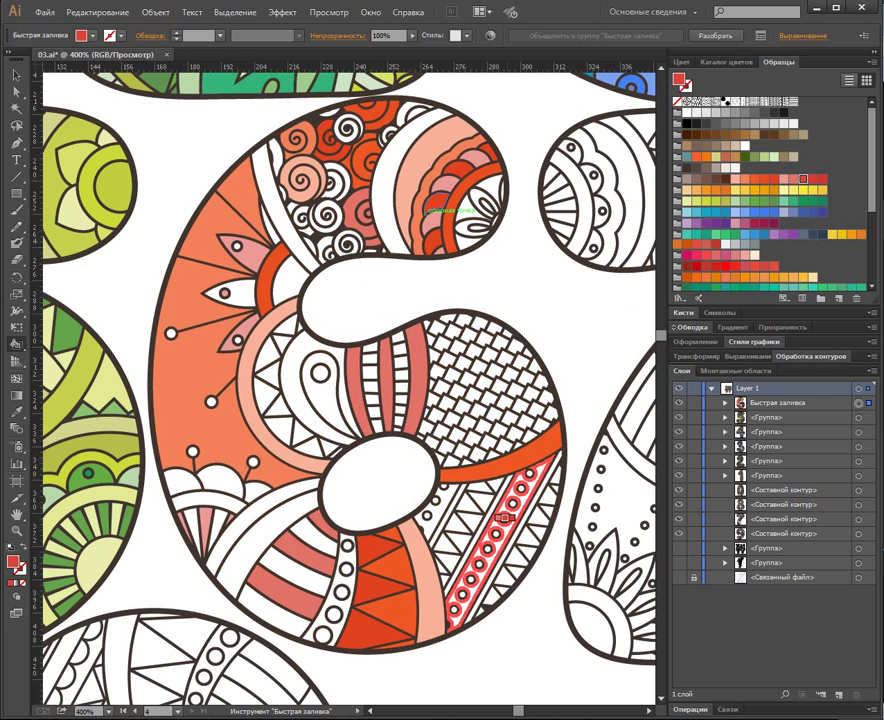
pyautogui.click(240, 293)
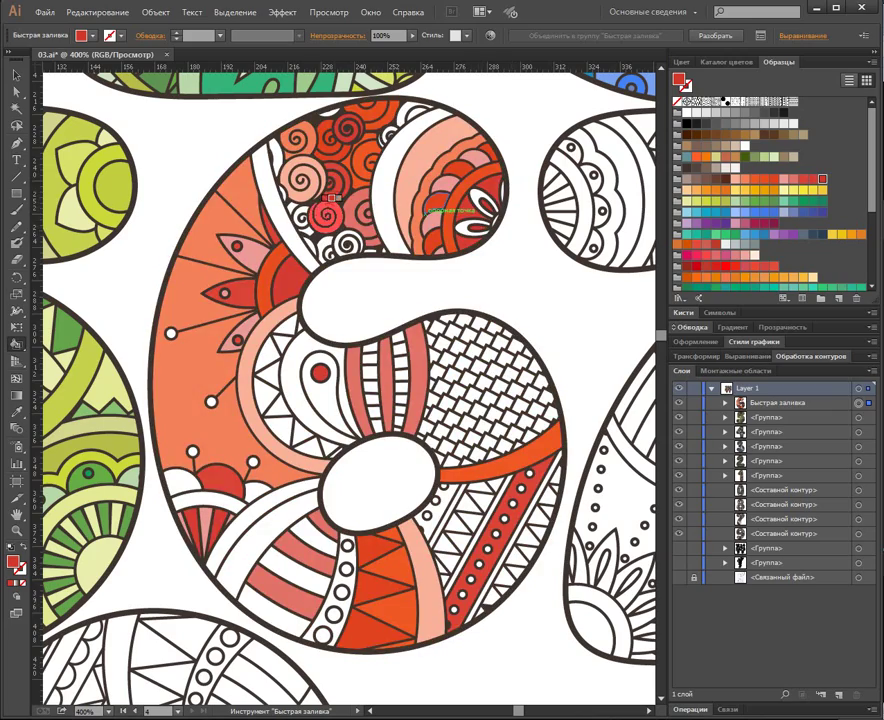
pyautogui.click(274, 350)
pyautogui.click(268, 376)
pyautogui.click(279, 404)
pyautogui.click(301, 432)
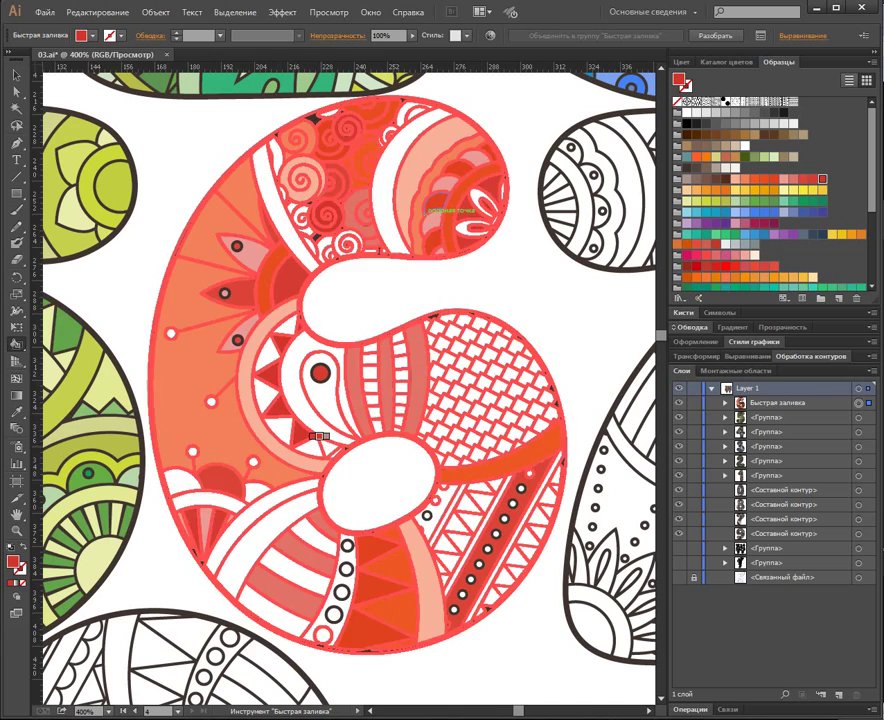
pyautogui.click(275, 603)
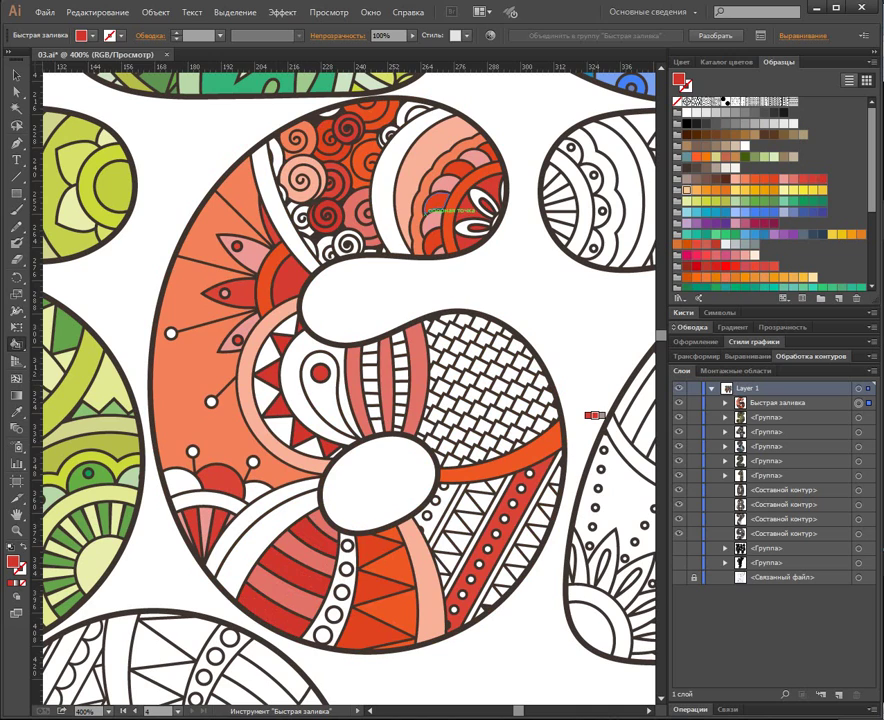
# Fill the two upper-right petals, the arc above the lower-left fan and the lower dotted band with light peach-orange.
pyautogui.click(687, 190)
pyautogui.click(480, 193)
pyautogui.click(470, 213)
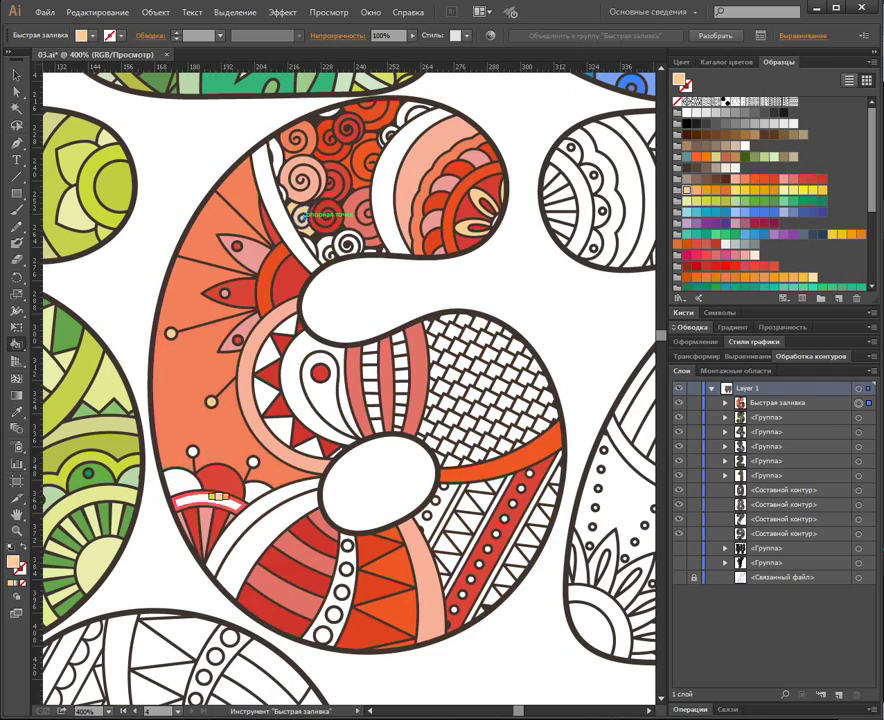
pyautogui.click(215, 490)
pyautogui.click(335, 567)
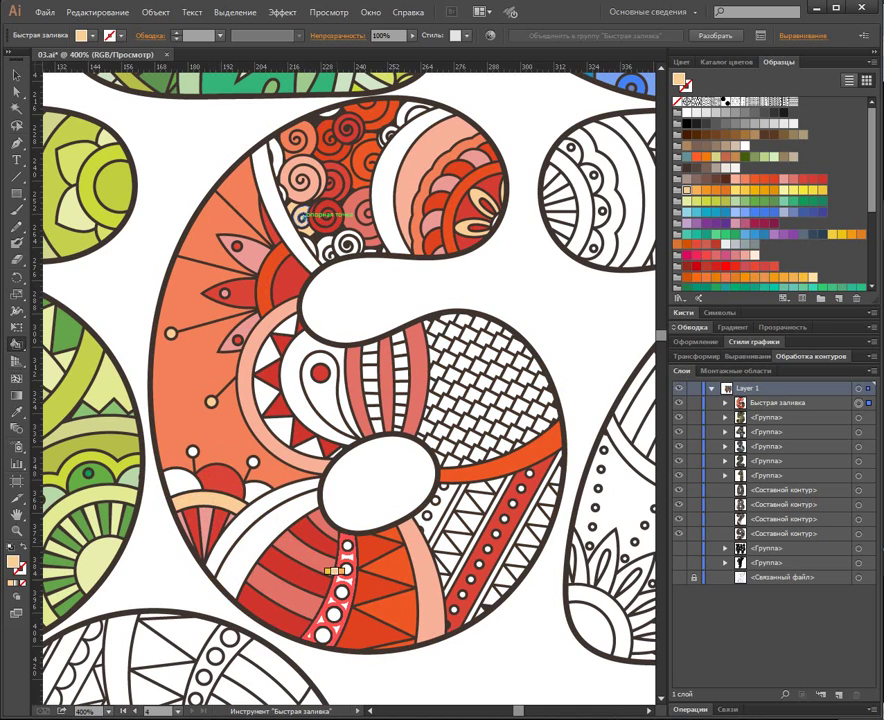
# Fill the thin diagonal stripes, alternate blocks of the vertical columns and the teardrop with the light orange swatch.
pyautogui.press('Right')
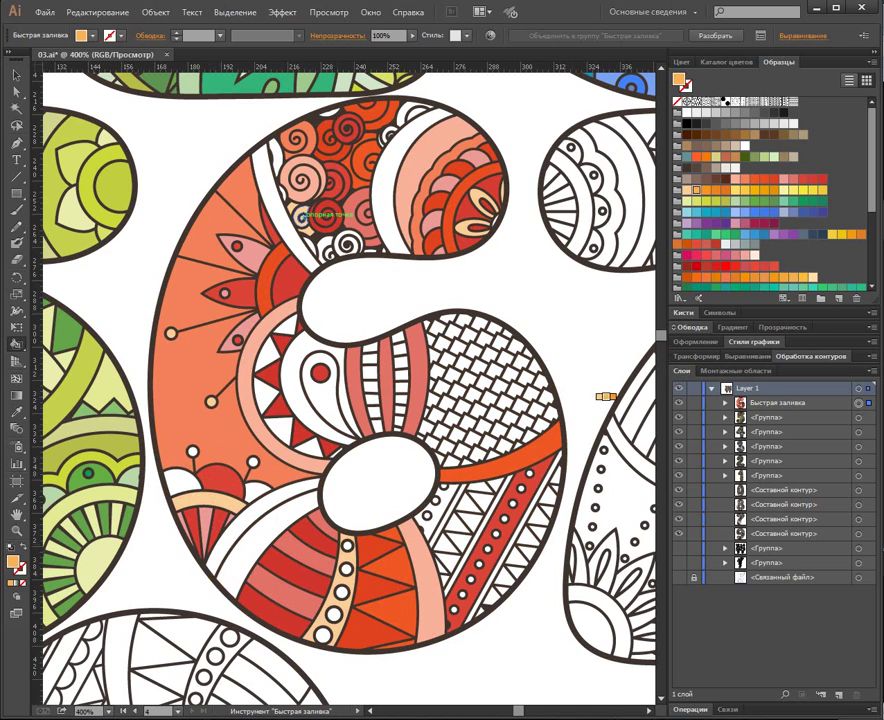
pyautogui.click(449, 515)
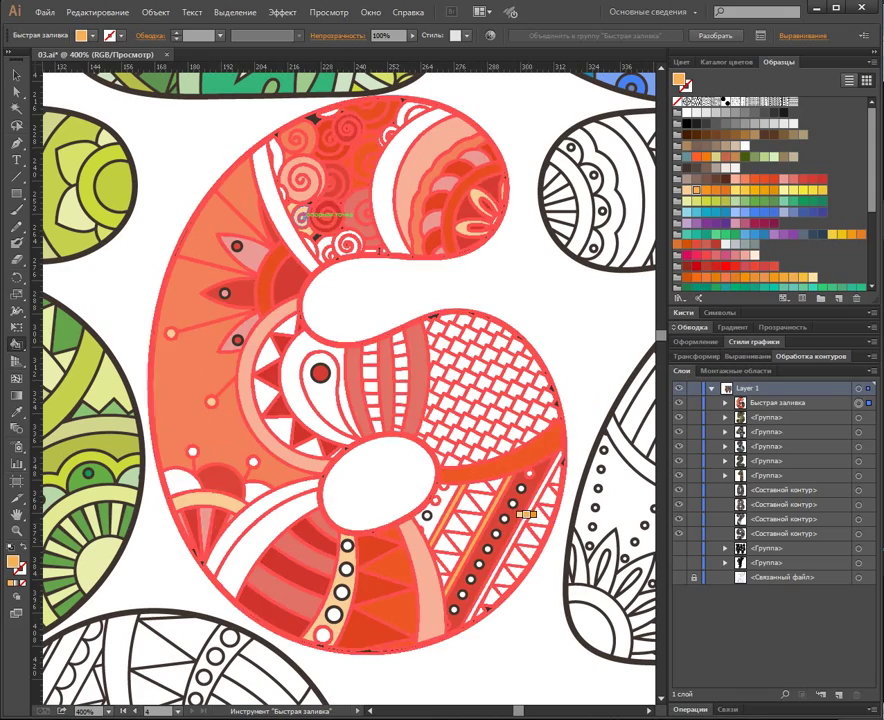
pyautogui.click(370, 348)
pyautogui.click(371, 372)
pyautogui.click(373, 398)
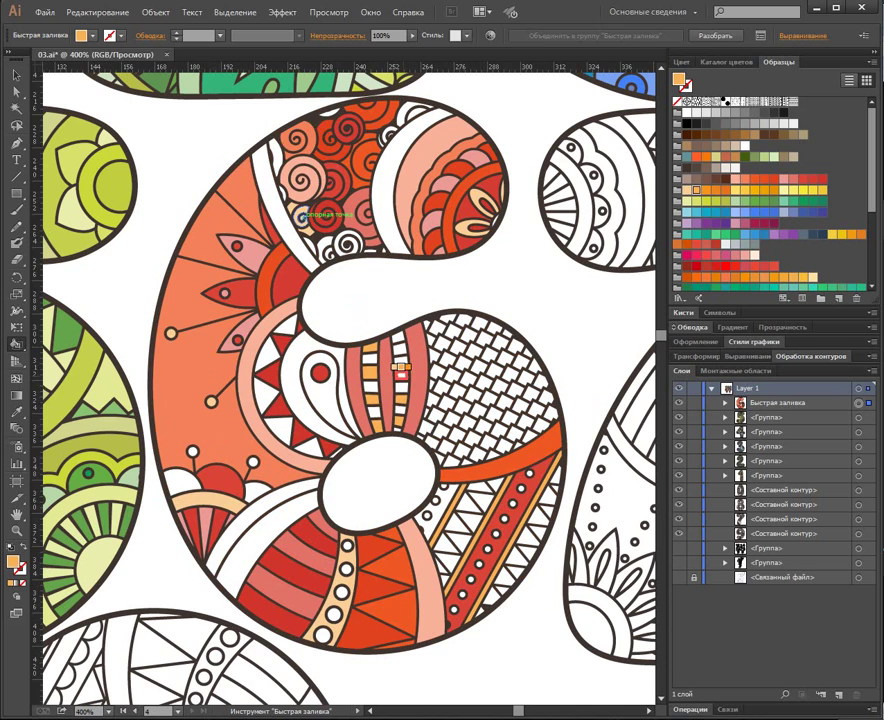
pyautogui.click(318, 368)
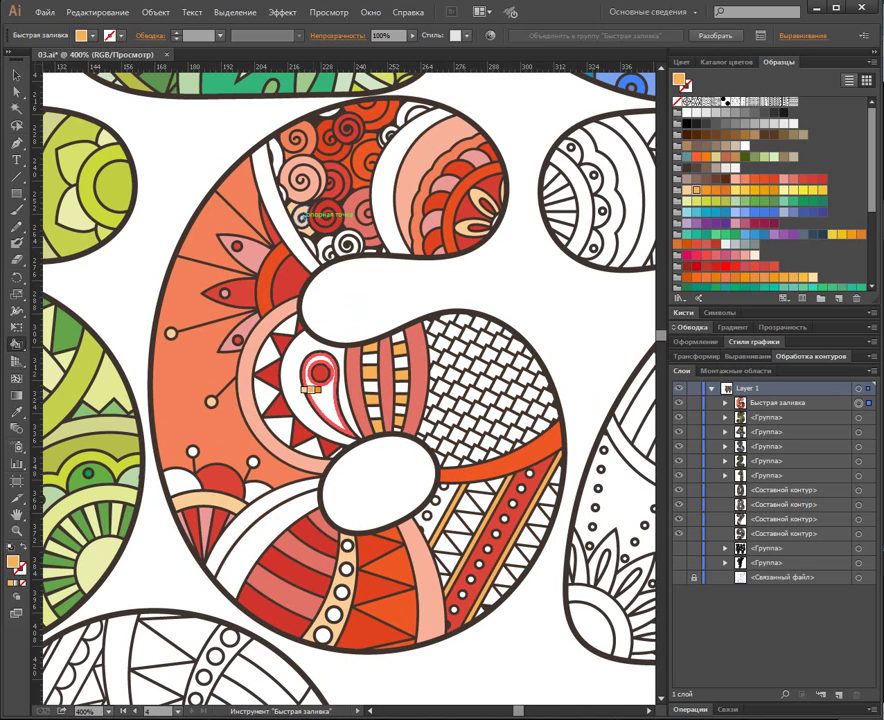
# Fill a lower spiral, the wide upper curved band, the lower-left band and the lower dotted band's circles with orange.
pyautogui.press('Right')
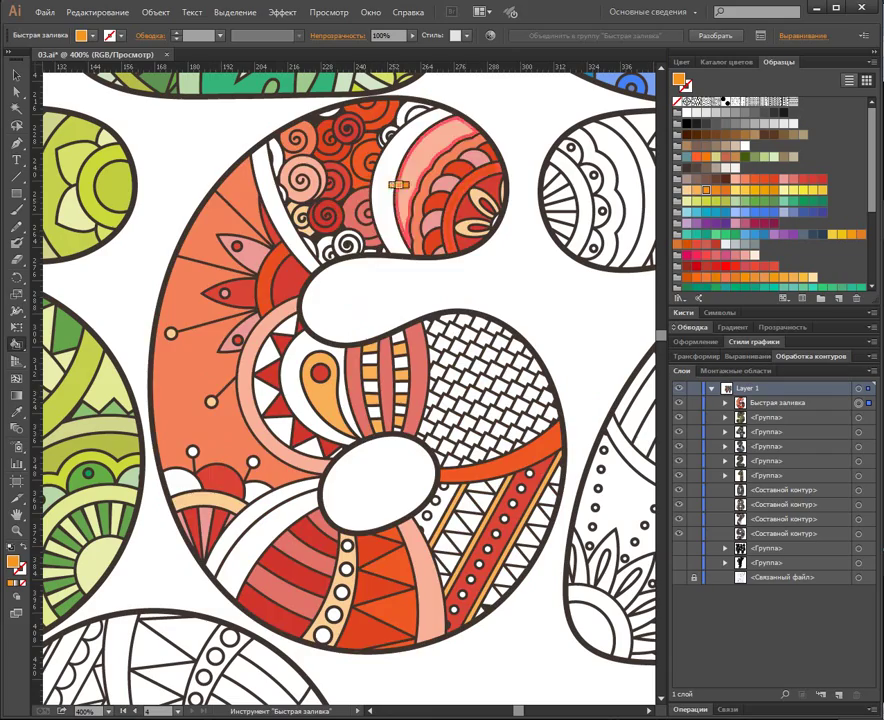
pyautogui.click(349, 240)
pyautogui.click(380, 193)
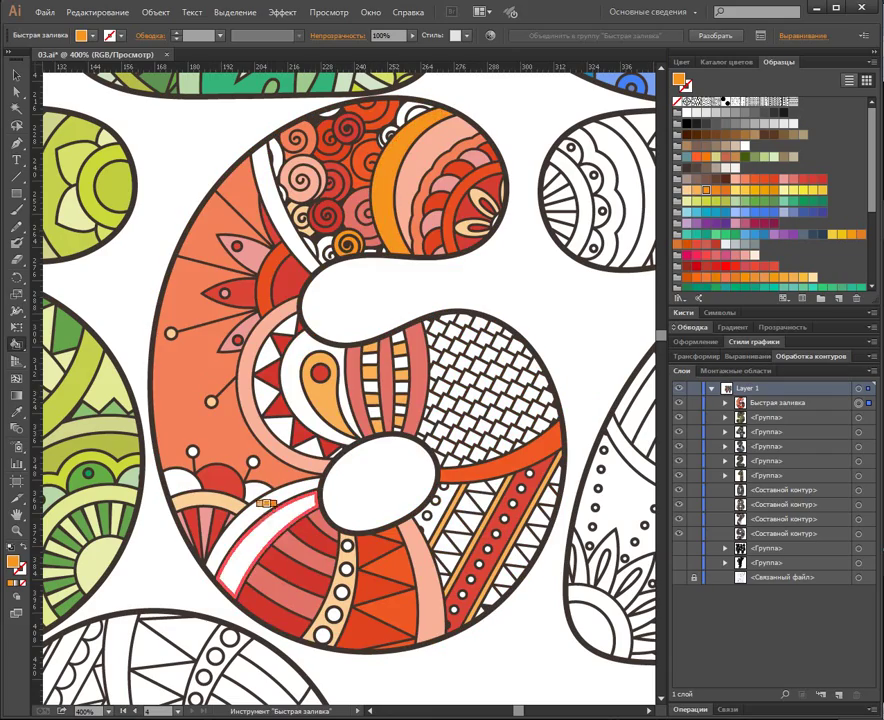
pyautogui.click(345, 567)
pyautogui.click(342, 590)
pyautogui.click(334, 614)
pyautogui.click(323, 634)
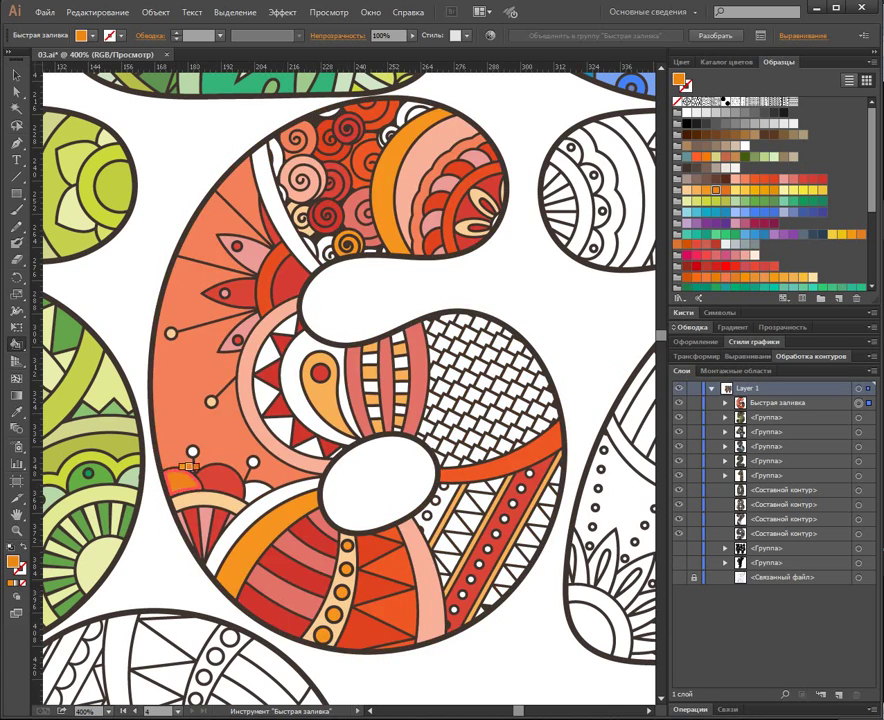
# Fill the area around the teardrop with dark orange and the ring's remaining triangles with the next deeper orange, undoing the stray fill.
pyautogui.click(296, 398)
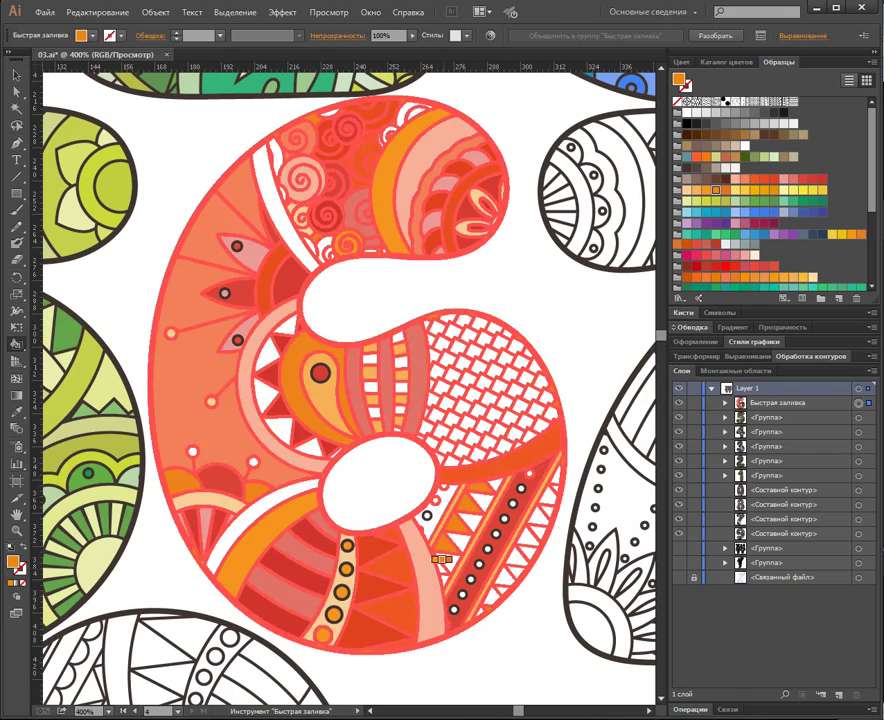
pyautogui.click(440, 568)
pyautogui.hotkey('ctrl', 'z')
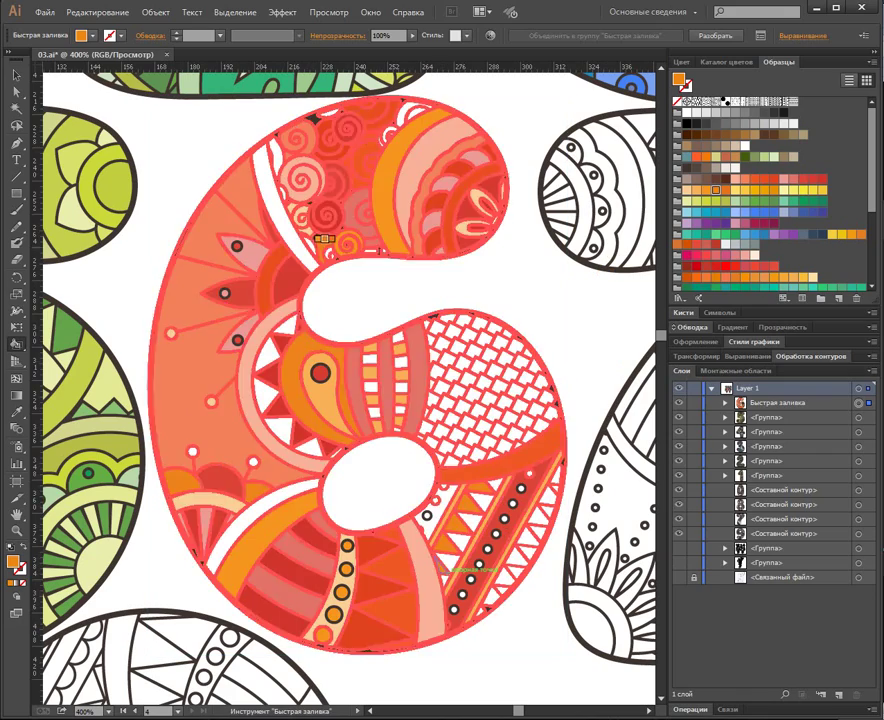
pyautogui.click(726, 190)
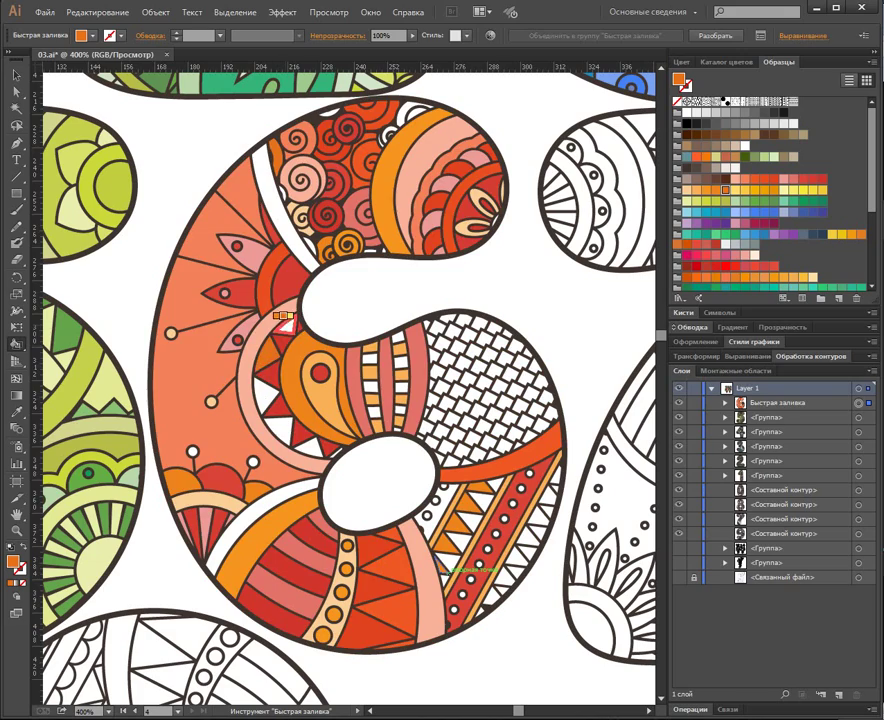
pyautogui.click(264, 396)
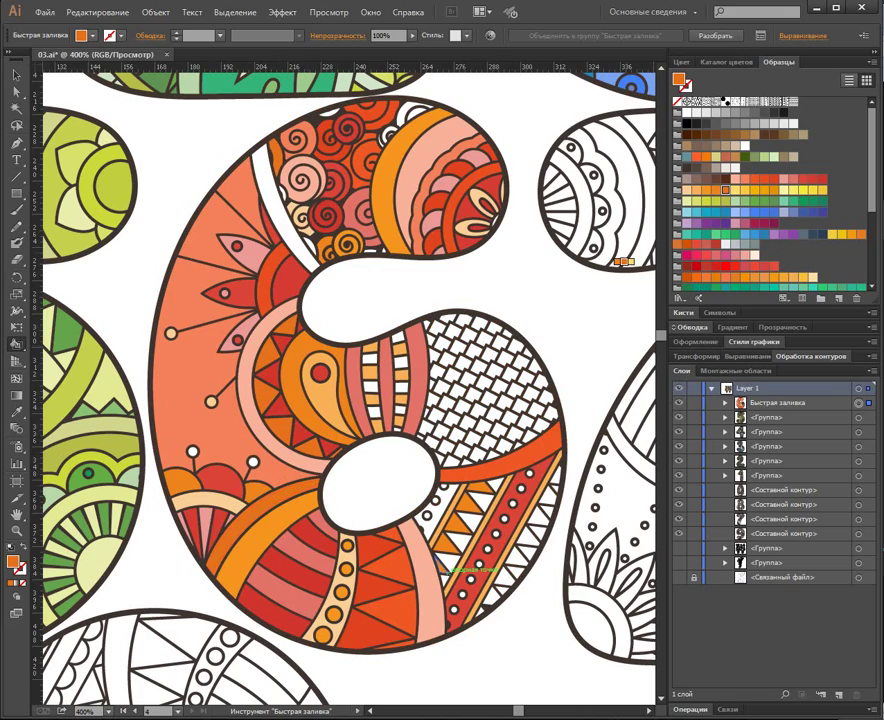
# Fill the two lower-left stem dots with pale yellow, the remaining column blocks with yellow and amber, and the upper curved strip with amber.
pyautogui.click(252, 463)
pyautogui.click(192, 452)
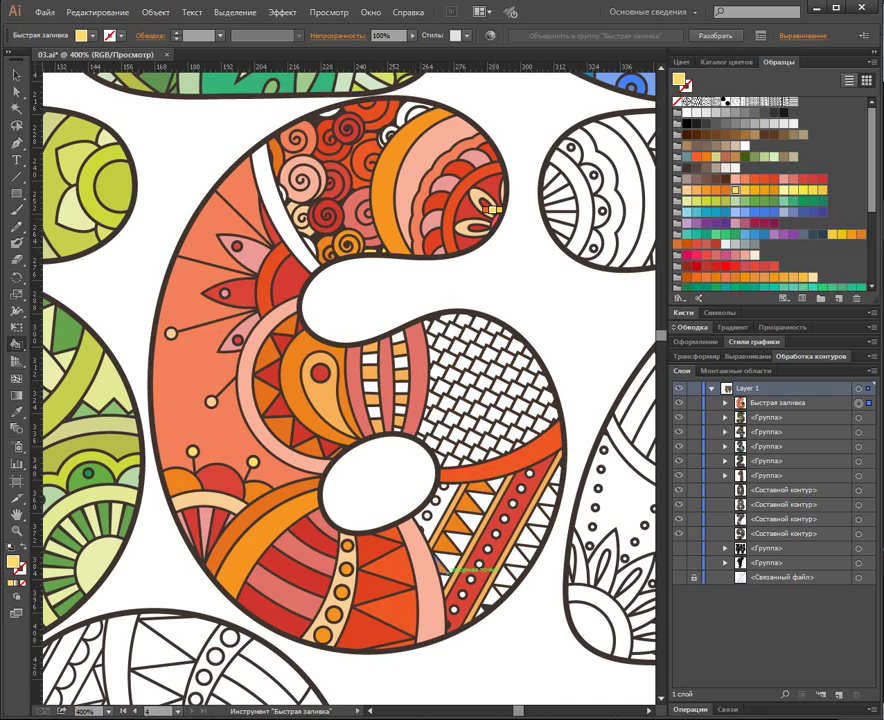
pyautogui.press('Right')
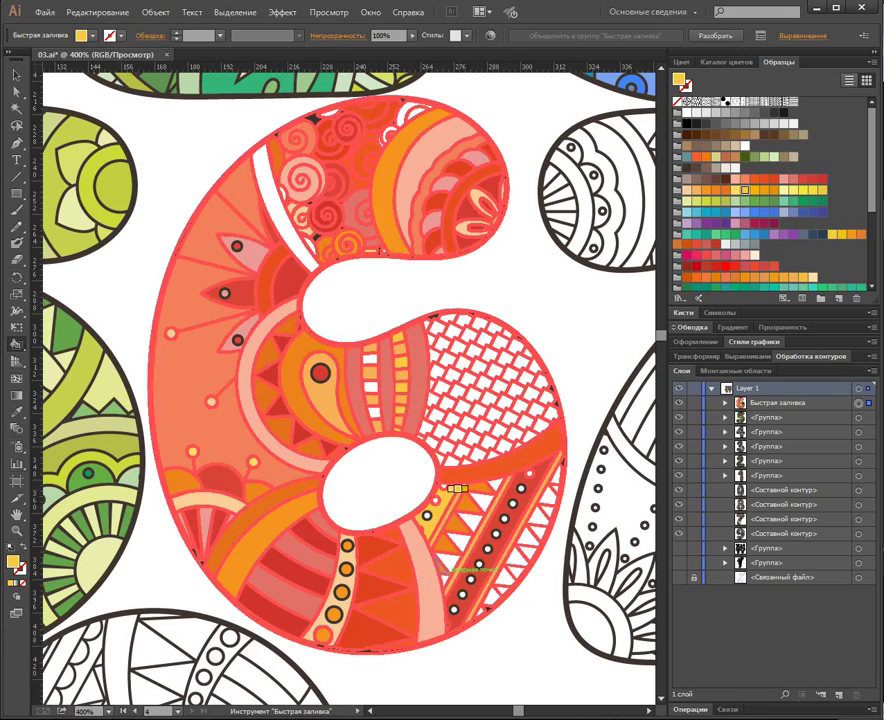
pyautogui.press('Right')
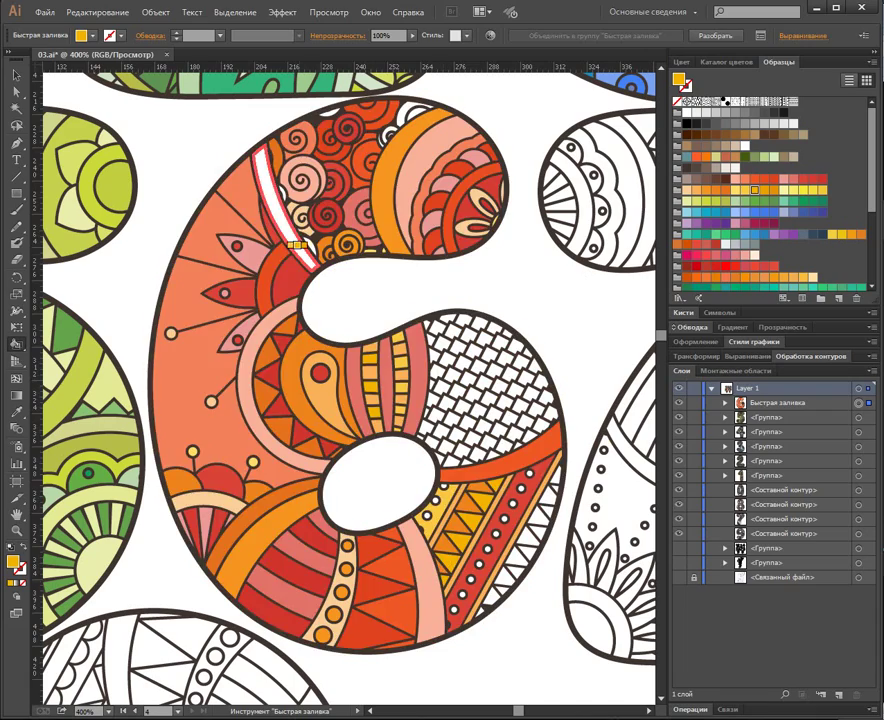
pyautogui.click(293, 240)
# Fill the upper-right spiral and right-edge triangles with darker ambers, and the remaining small triangles and red band's dots with pale yellows.
pyautogui.click(765, 190)
pyautogui.click(406, 117)
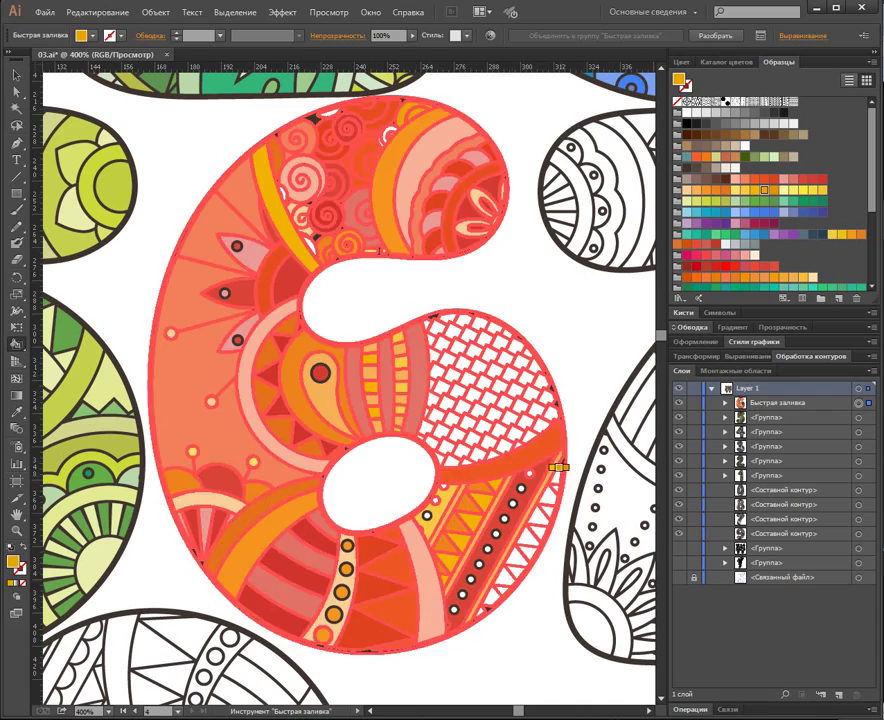
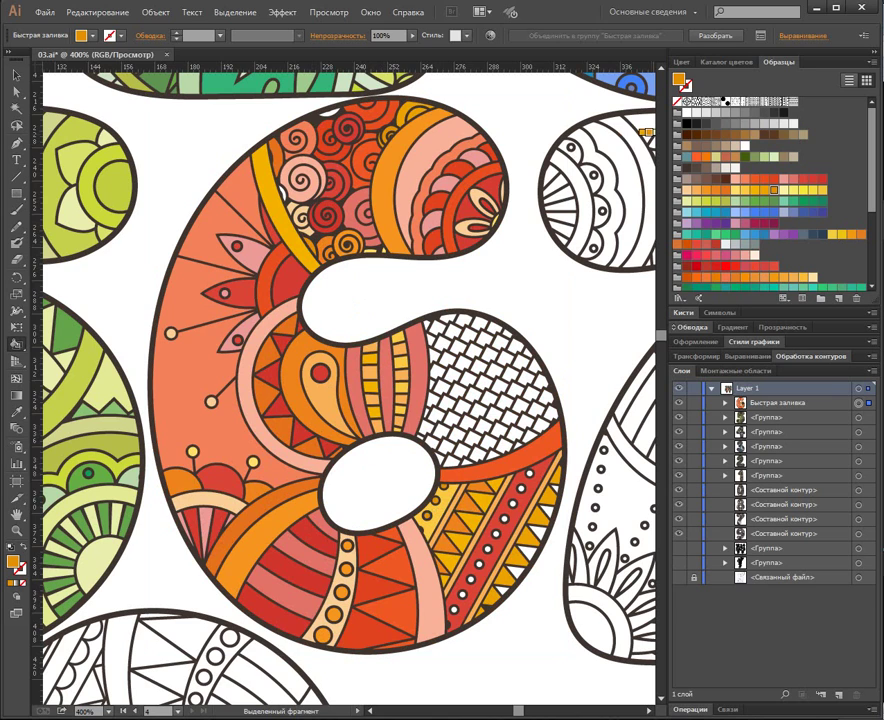
pyautogui.press('Right')
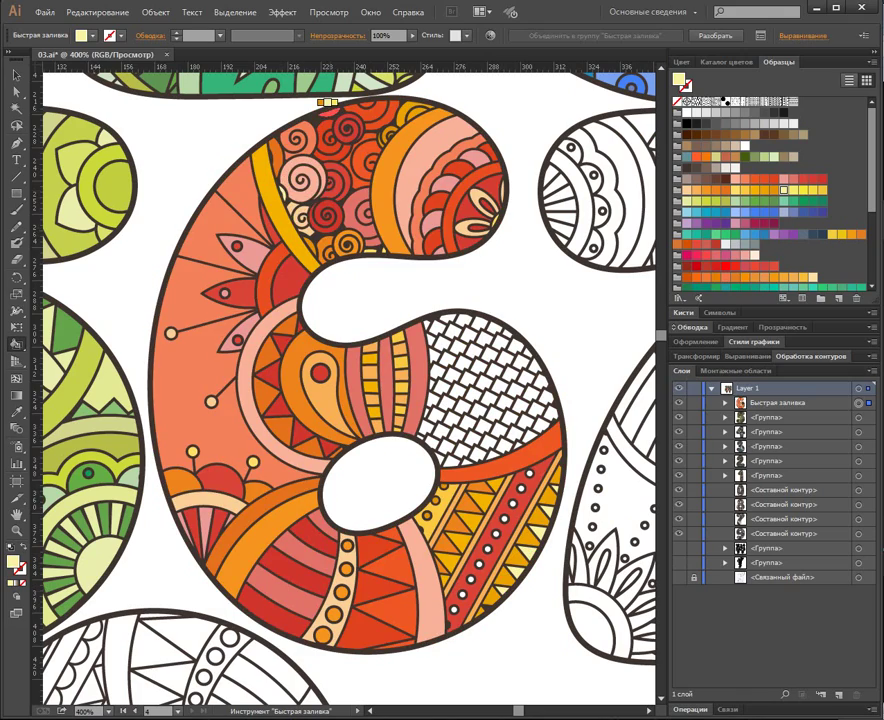
pyautogui.moveTo(330, 104); pyautogui.dragTo(275, 97)
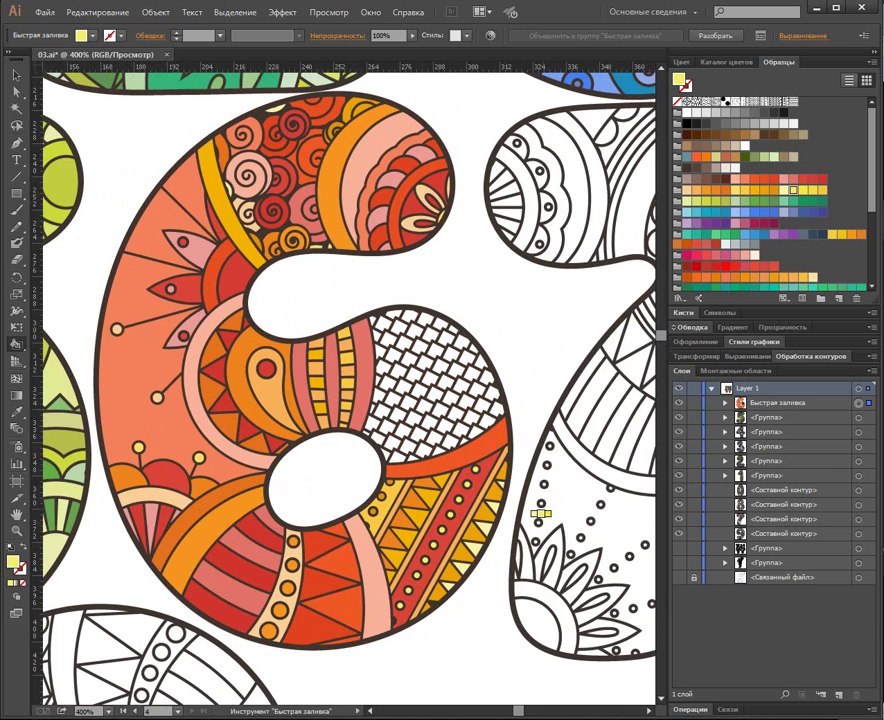
# Fill seven scattered bricks of the 6's brick pattern with the light yellow swatch.
pyautogui.hotkey('ctrl', '+')
pyautogui.moveTo(572, 384); pyautogui.dragTo(359, 405)
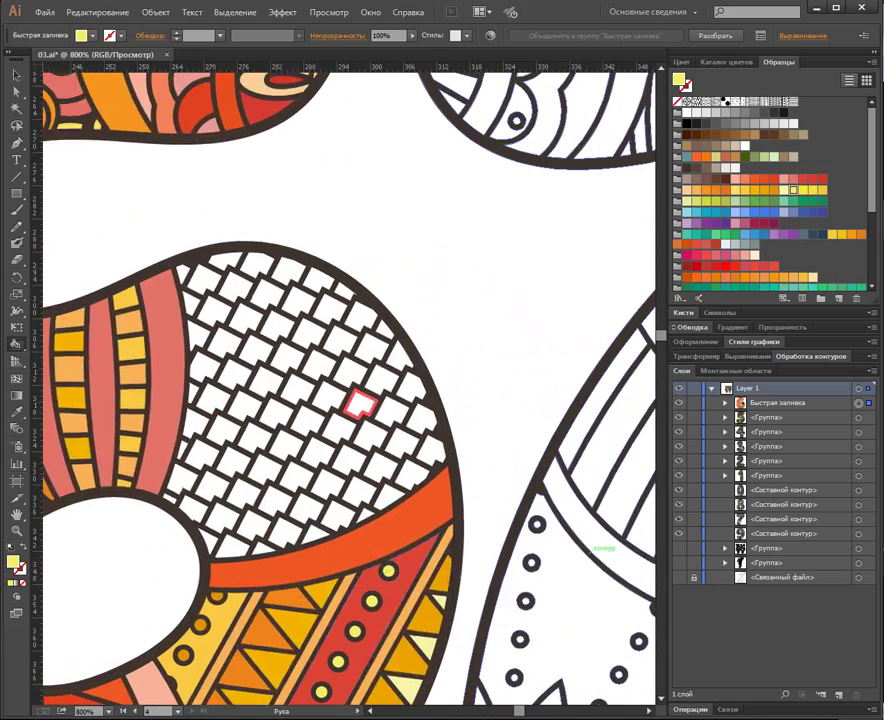
pyautogui.click(318, 365)
pyautogui.click(280, 326)
pyautogui.click(254, 434)
pyautogui.click(347, 458)
pyautogui.click(420, 416)
pyautogui.click(232, 540)
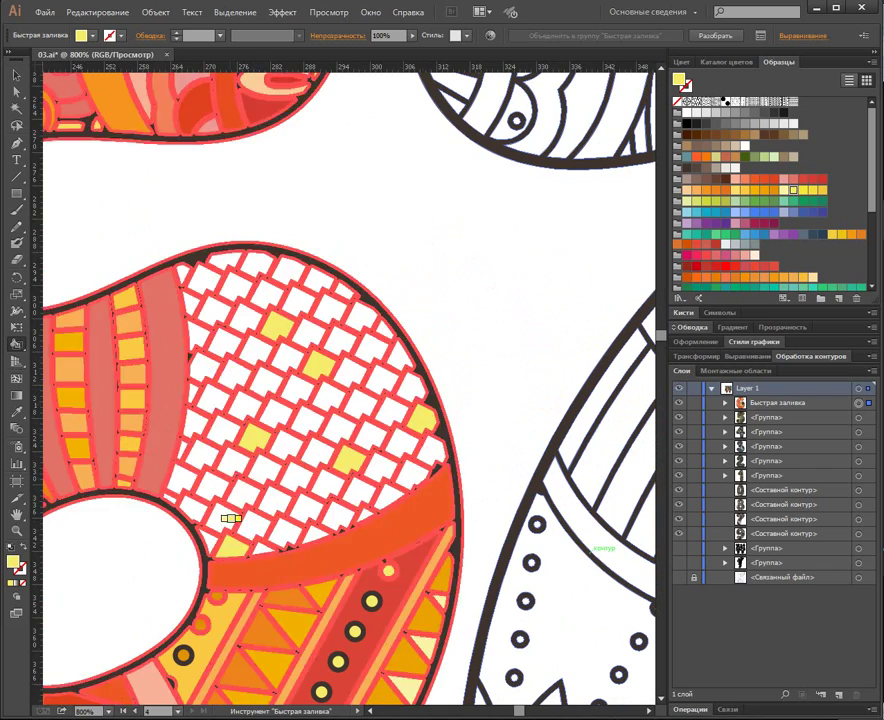
pyautogui.click(189, 302)
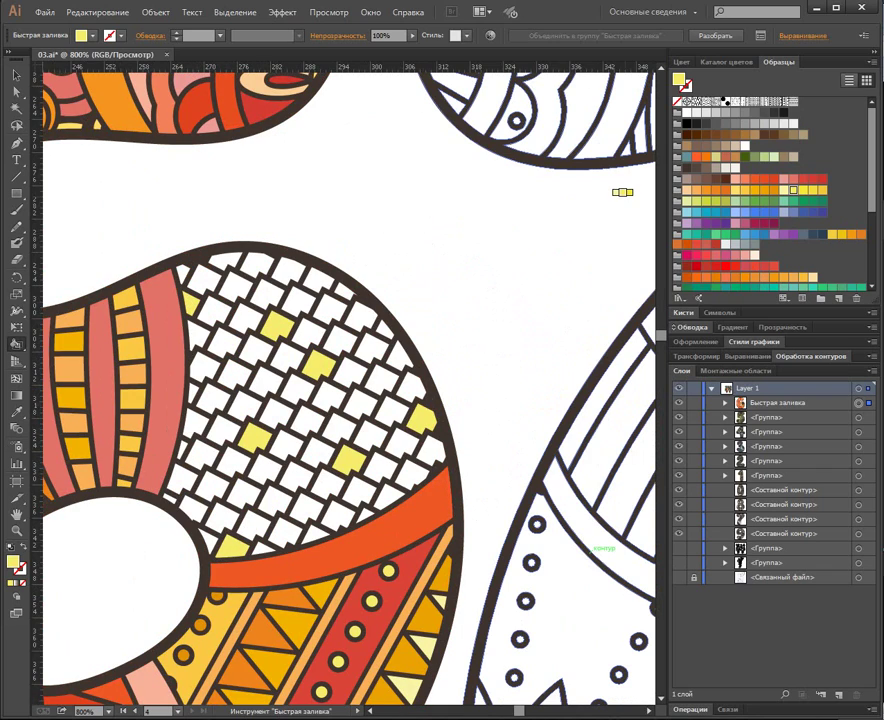
# Fill five scattered bricks of the 6's brick pattern with the bright yellow swatch.
pyautogui.click(328, 308)
pyautogui.click(264, 378)
pyautogui.click(180, 478)
pyautogui.click(305, 508)
pyautogui.click(235, 286)
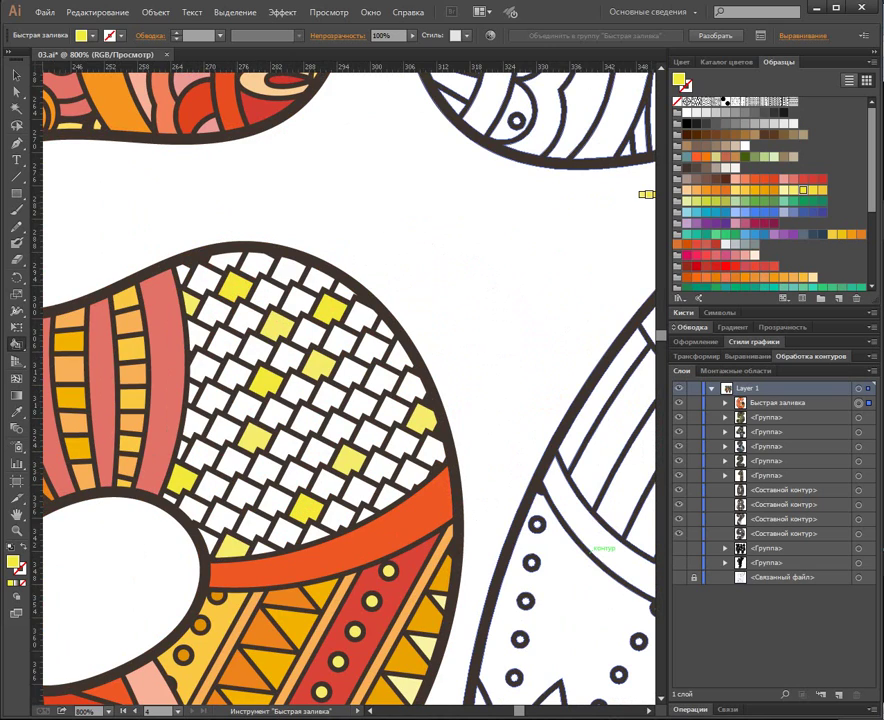
# Fill further scattered bricks of the 6 with the next deeper yellow and golden yellow swatches.
pyautogui.click(368, 346)
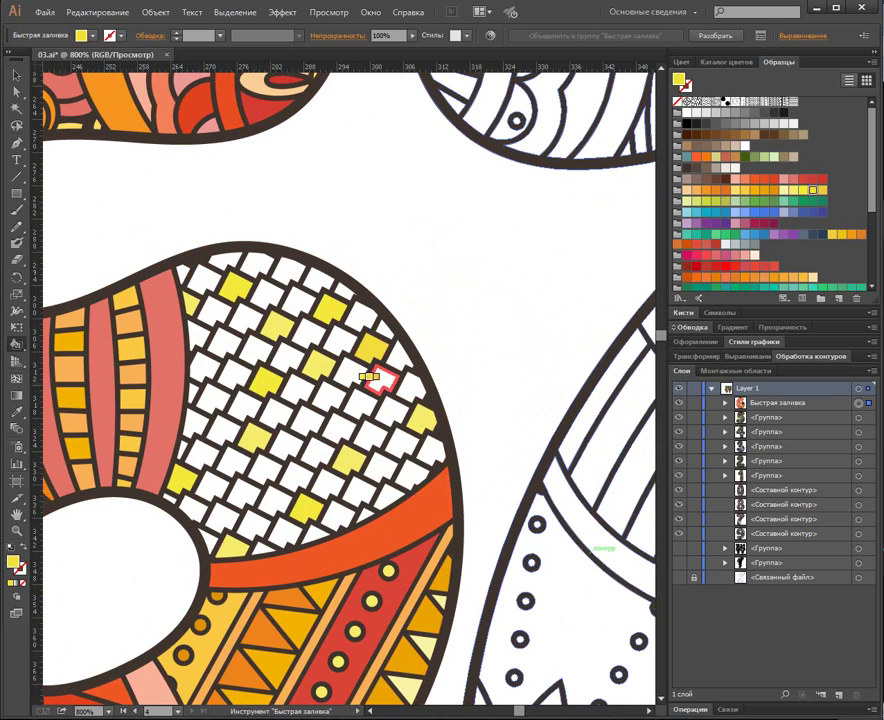
pyautogui.click(203, 367)
pyautogui.click(192, 508)
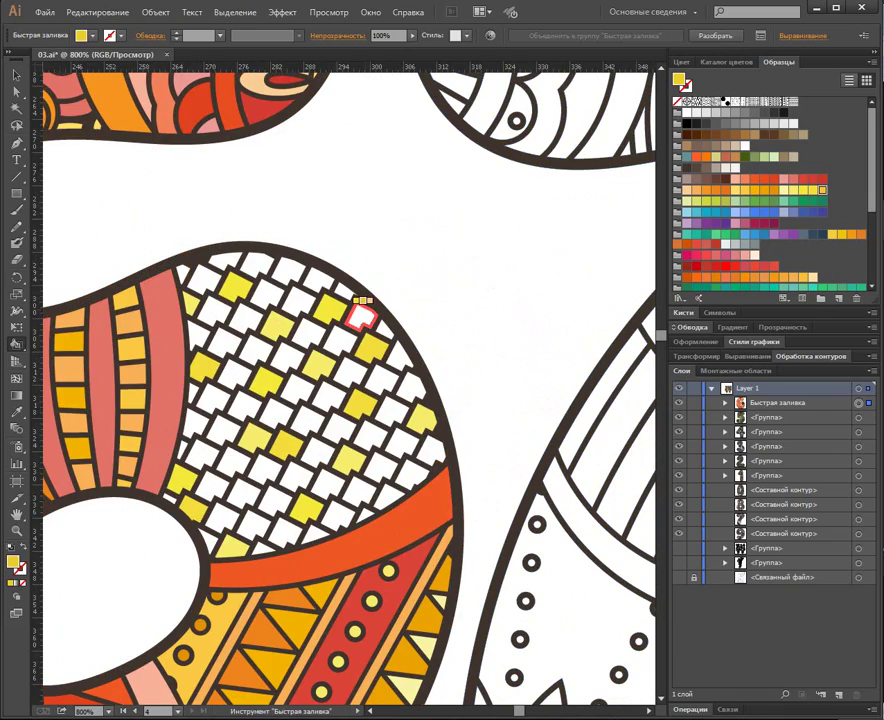
pyautogui.click(287, 265)
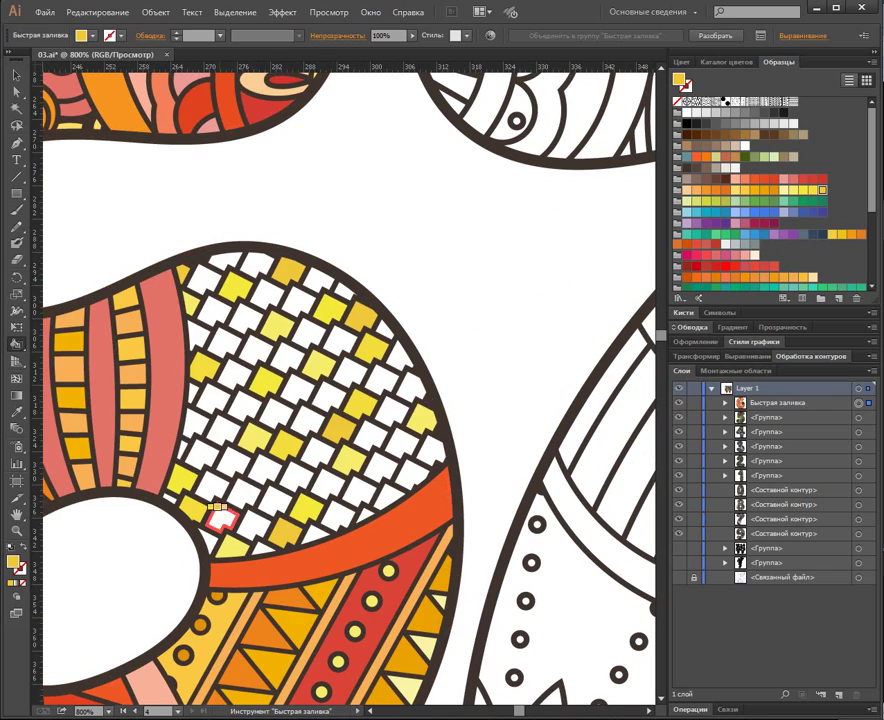
# Fill more of the 6's bricks with pale yellow-green and lime green shades, undoing the stray fill of the outline.
pyautogui.press('Right')
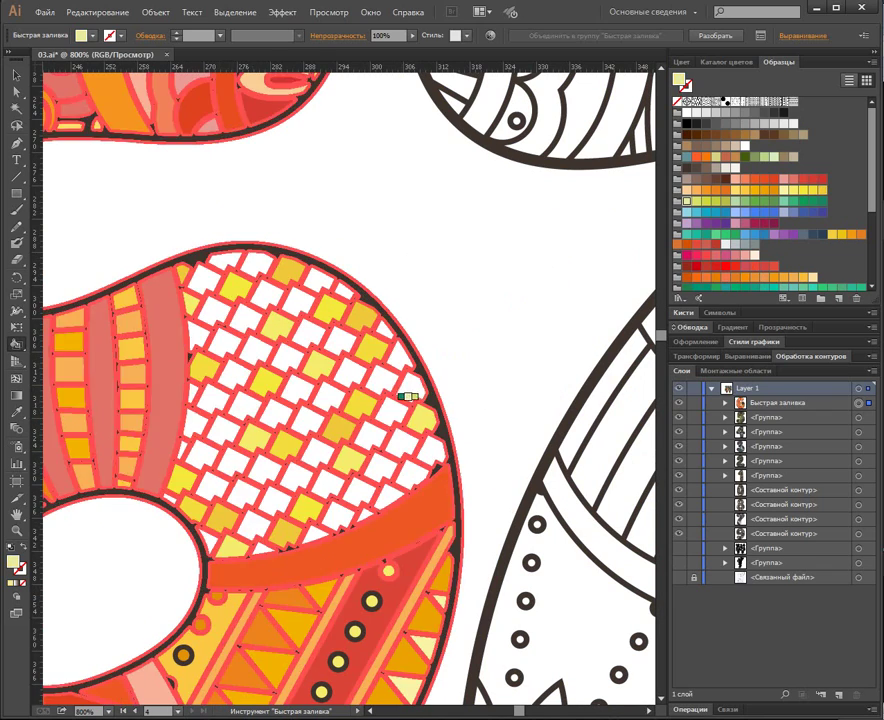
pyautogui.click(205, 418)
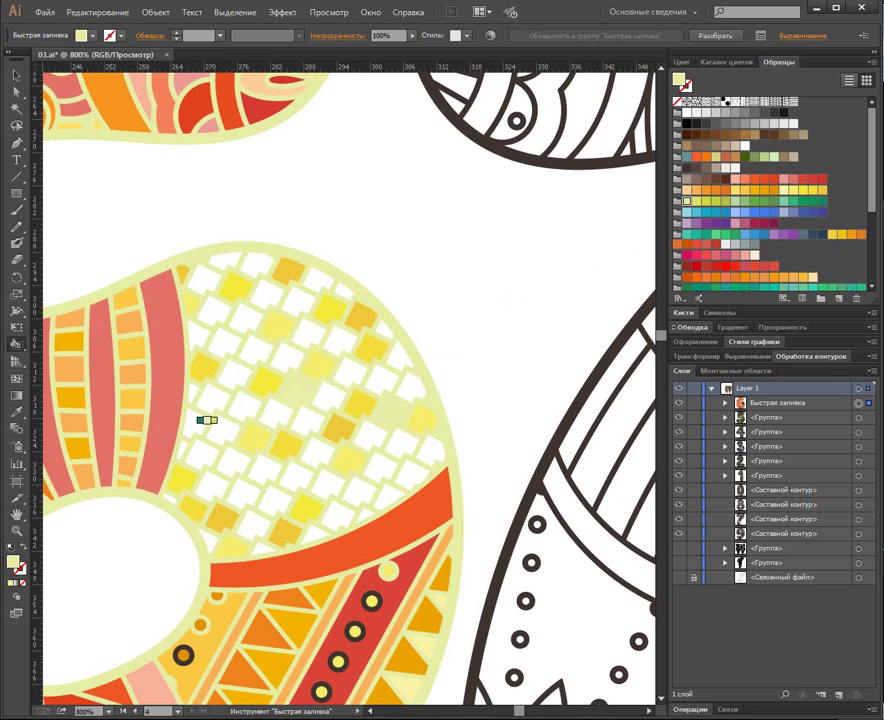
pyautogui.hotkey('ctrl', 'z')
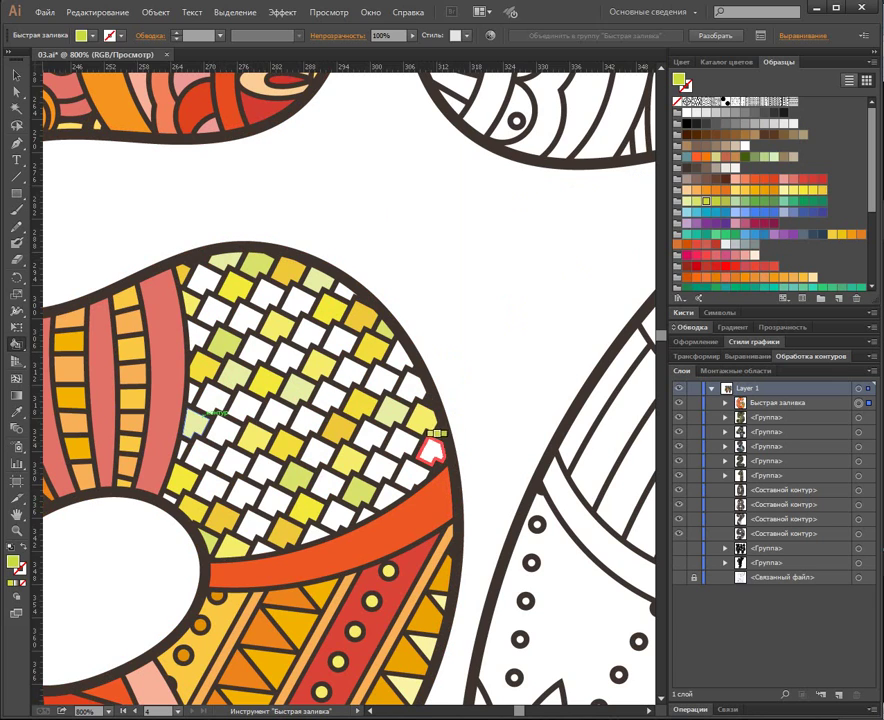
pyautogui.click(213, 398)
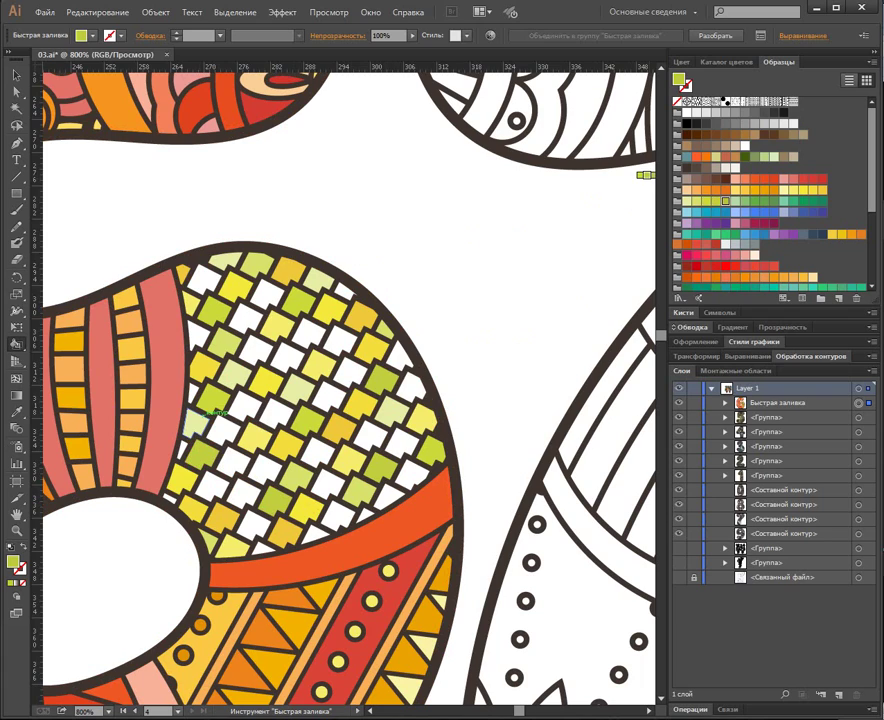
# Fill scattered white bricks of the 6 with the olive green swatch and others with the pale mint green swatch.
pyautogui.click(341, 371)
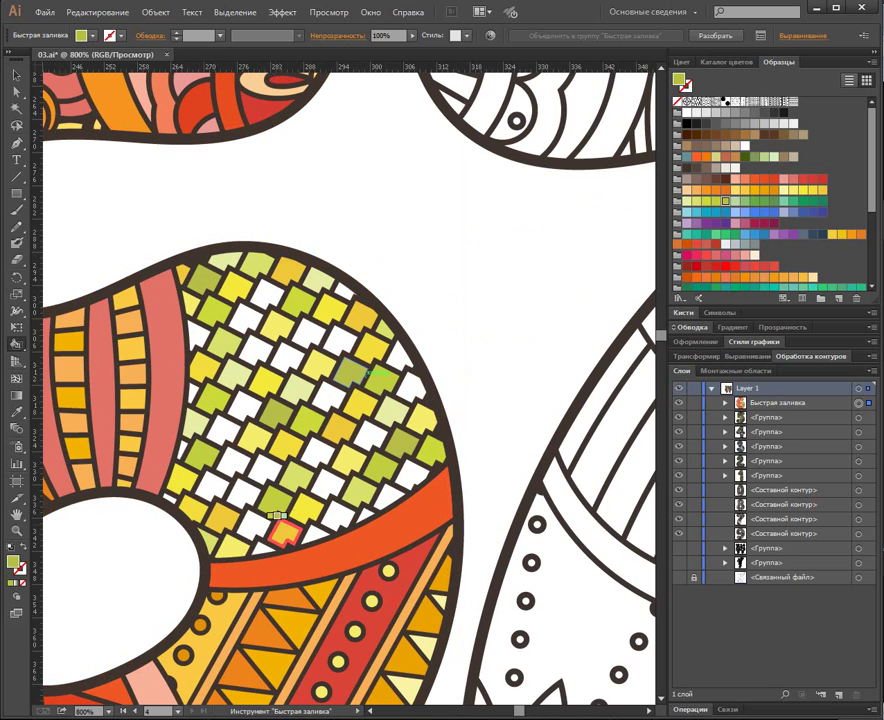
pyautogui.press('Left')
pyautogui.press('Left')
pyautogui.click(332, 393)
pyautogui.click(243, 490)
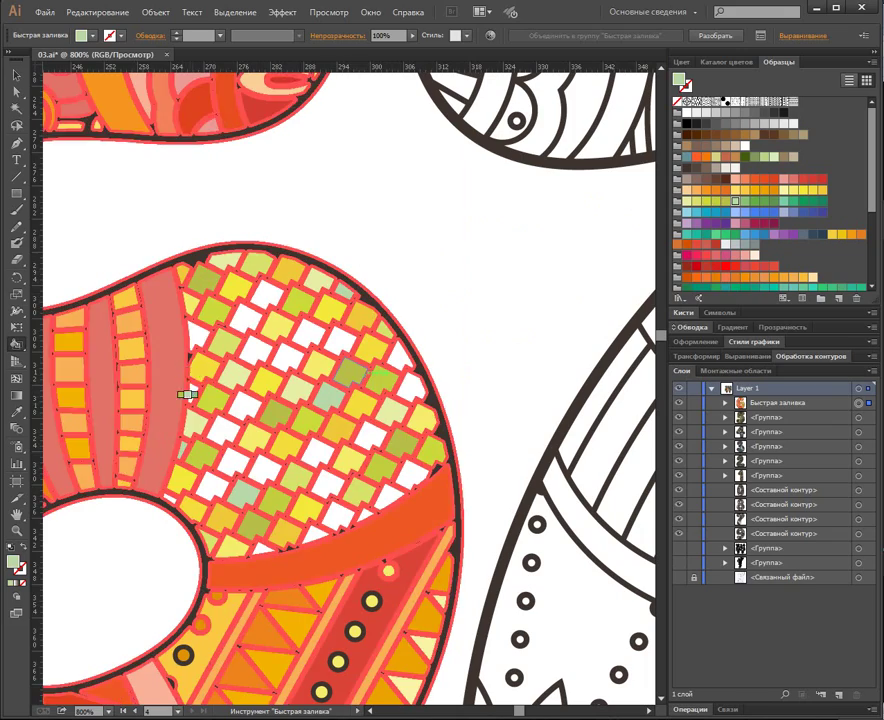
pyautogui.click(198, 334)
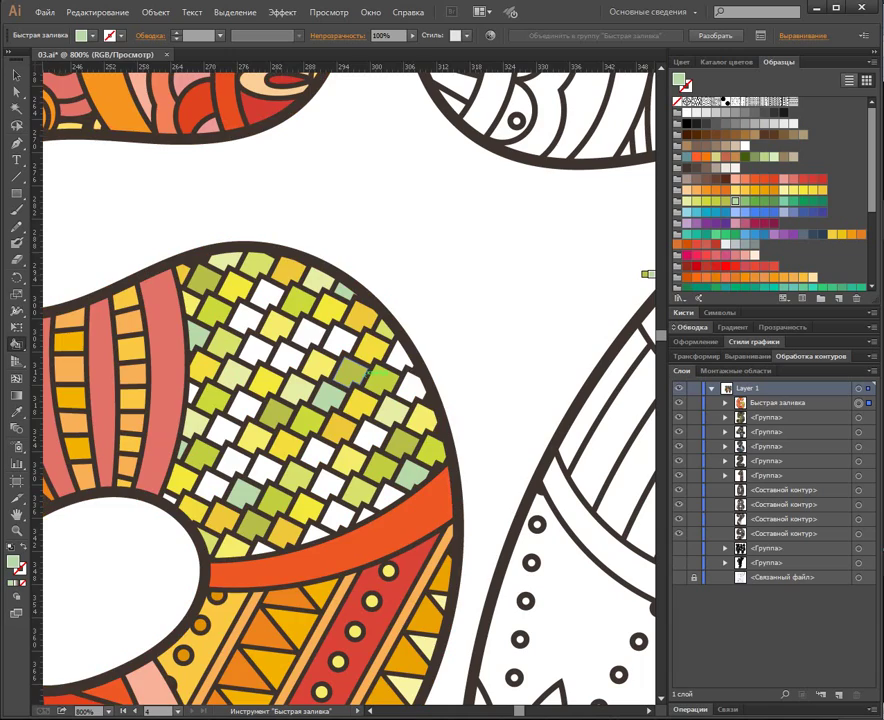
# Fill four of the 6's white bricks, from the right edge to the lower-left corner, with the soft medium green swatch.
pyautogui.click(395, 351)
pyautogui.click(308, 335)
pyautogui.click(218, 426)
pyautogui.click(170, 499)
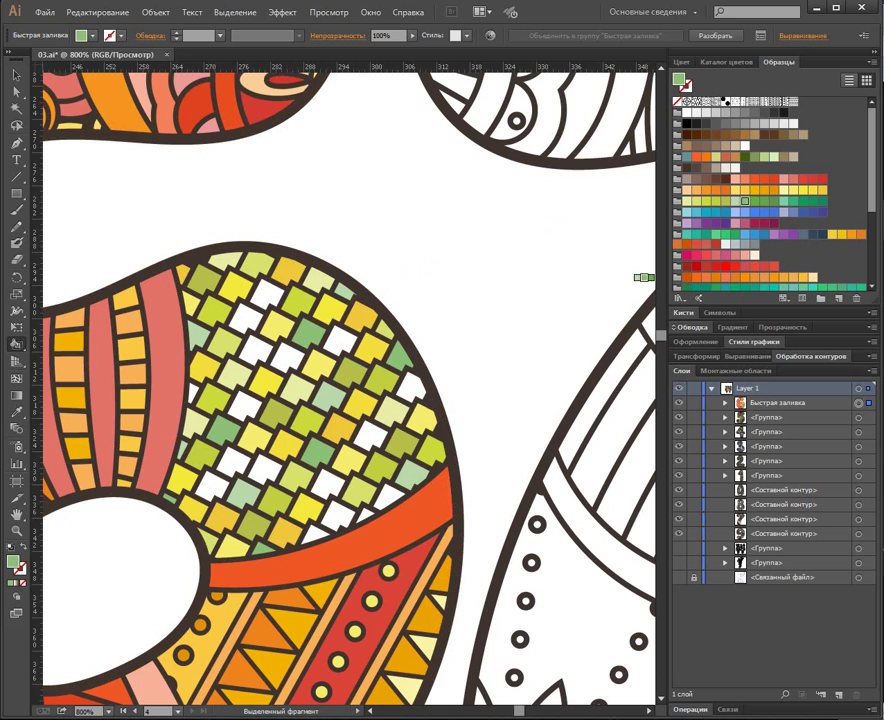
# Fill further white bricks of the 6 with the two brighter, more saturated green swatches.
pyautogui.press('Right')
pyautogui.click(344, 344)
pyautogui.click(266, 472)
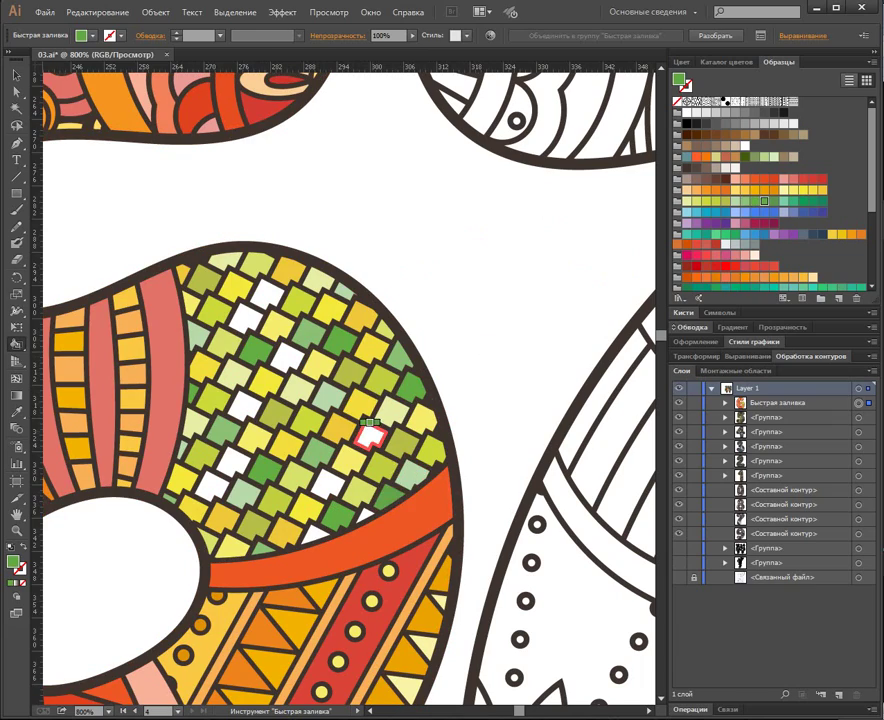
pyautogui.click(238, 403)
pyautogui.click(248, 315)
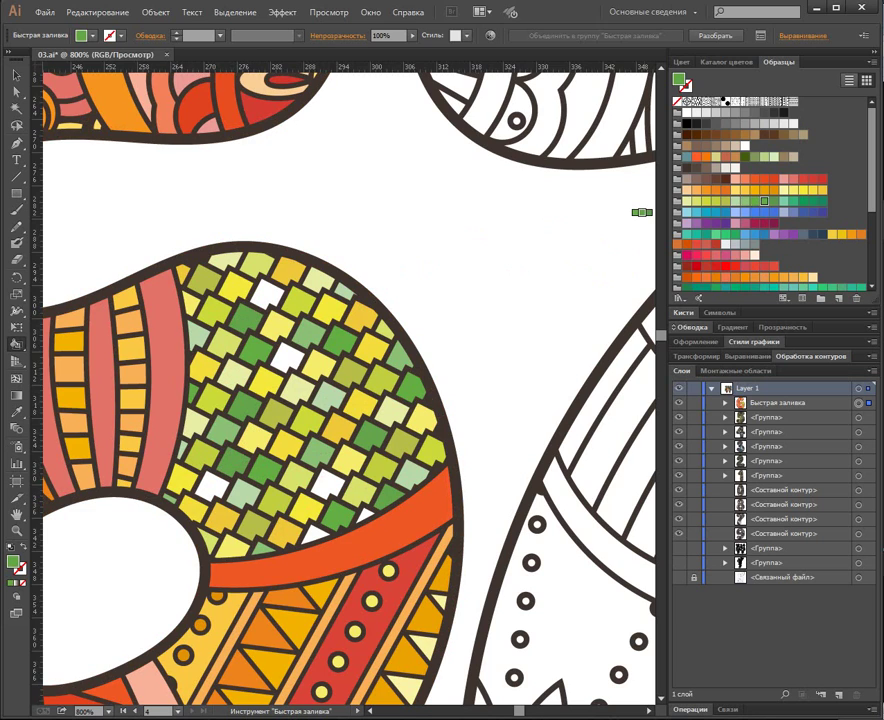
# Fill the last white bricks of the 6's brick pattern with the dark muted green swatch.
pyautogui.click(272, 284)
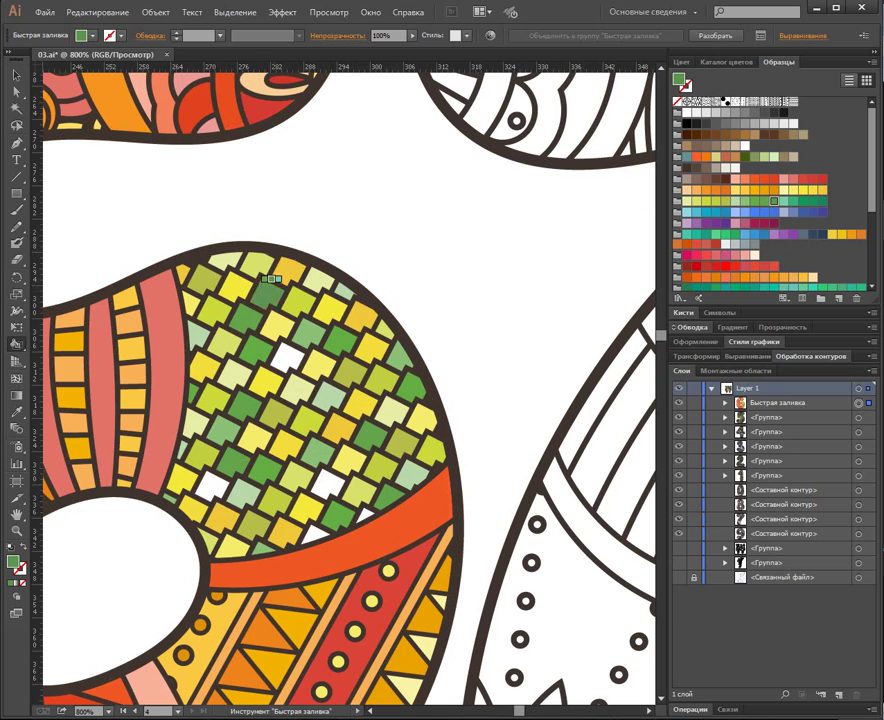
pyautogui.click(287, 357)
pyautogui.click(213, 487)
pyautogui.click(328, 484)
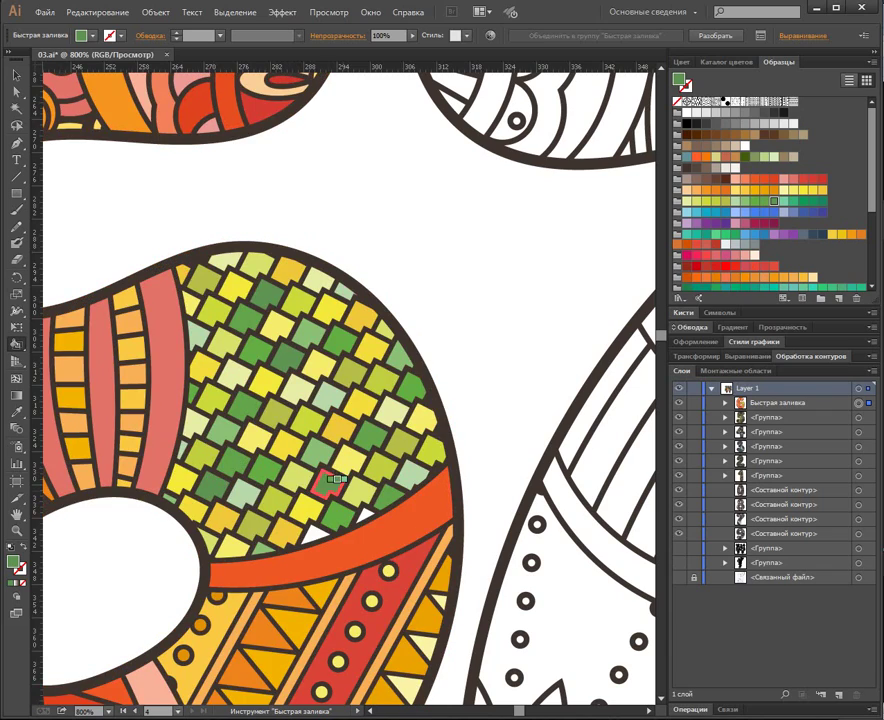
pyautogui.click(324, 510)
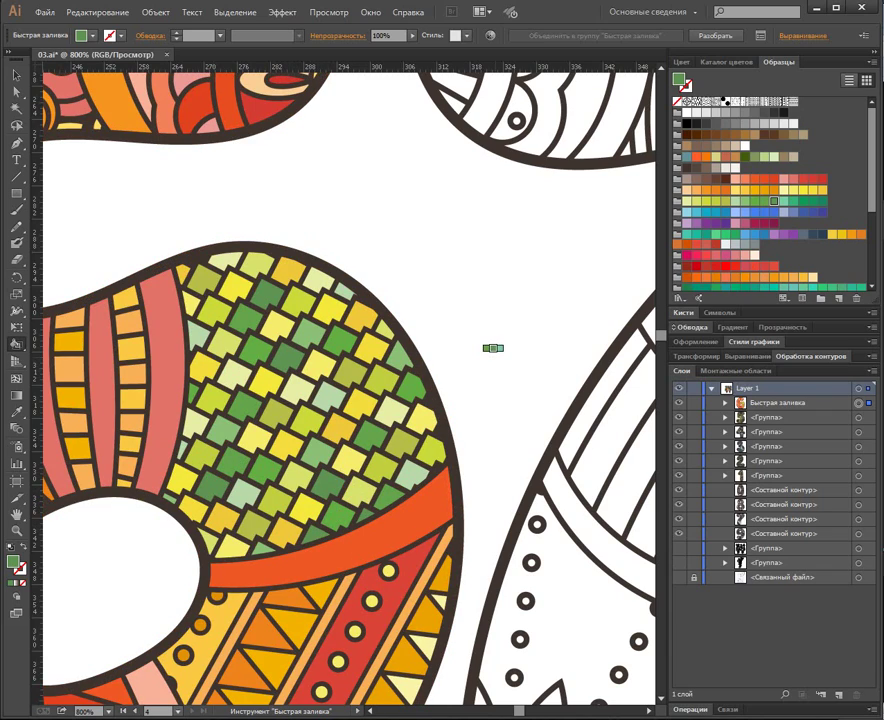
# Expand the coloured 6's Live Paint object into ordinary paths.
pyautogui.hotkey('ctrl', '-')
pyautogui.hotkey('ctrl', '-')
pyautogui.hotkey('ctrl', '-')
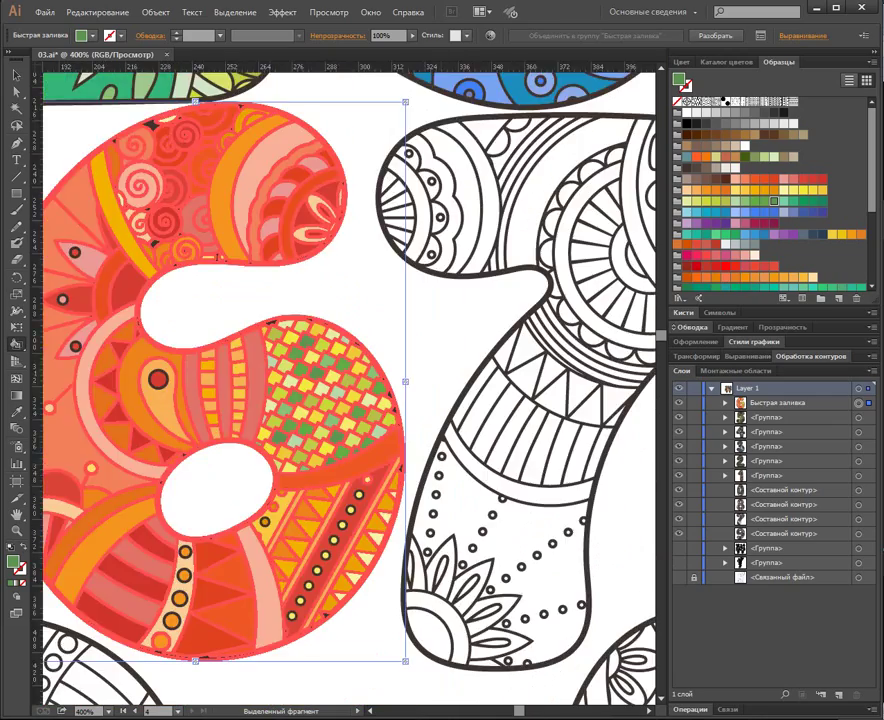
pyautogui.moveTo(379, 355); pyautogui.dragTo(455, 409)
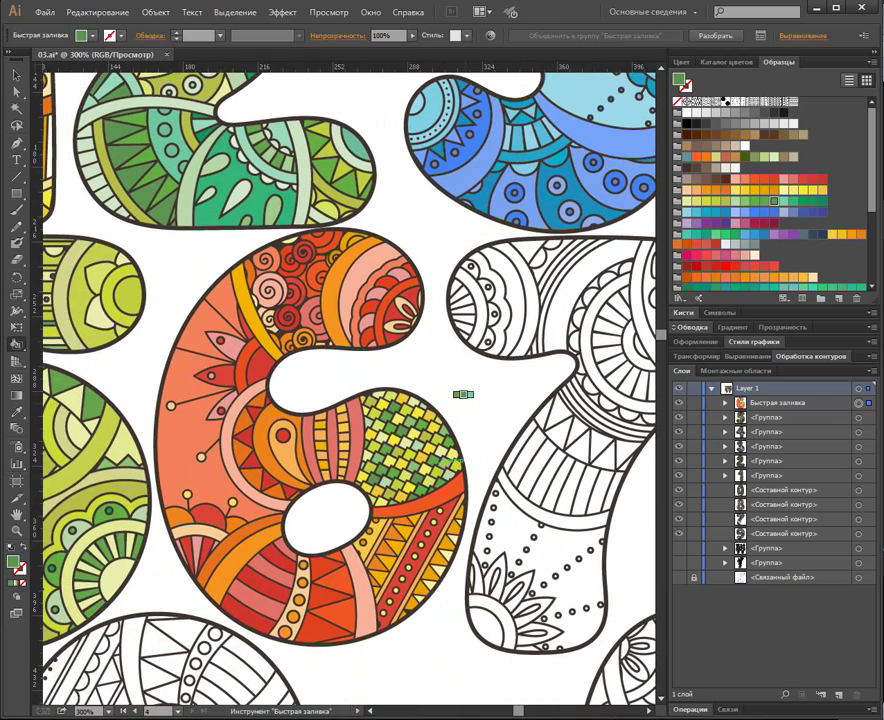
pyautogui.press('v')
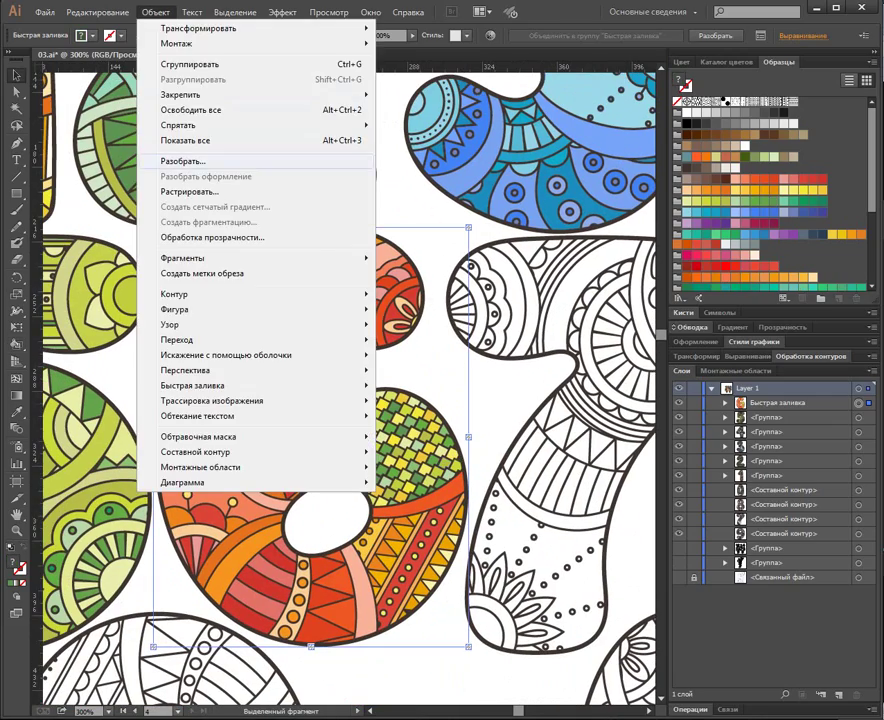
pyautogui.click(183, 160)
pyautogui.click(430, 444)
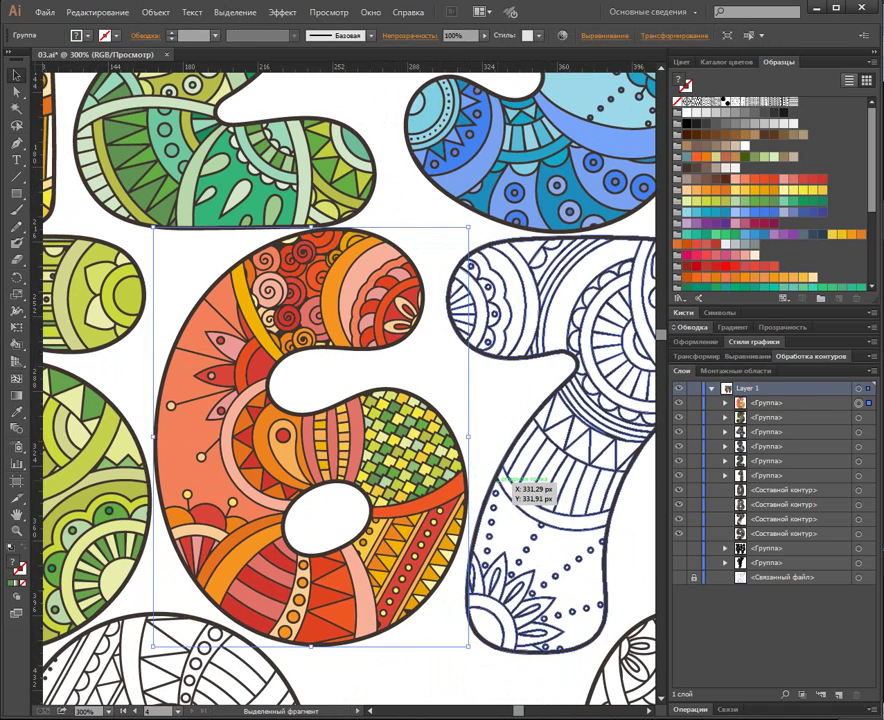
# Ungroup the expanded 6 and delete the empty group left above its artwork.
pyautogui.hotkey('ctrl', 'shift', 'g')
pyautogui.click(768, 403)
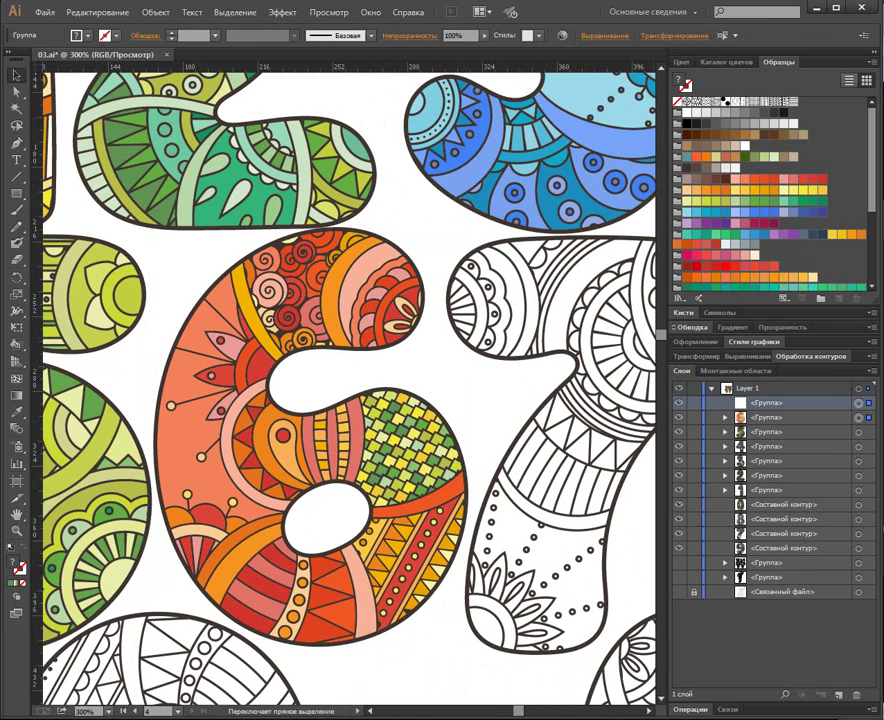
pyautogui.click(856, 694)
# Isolate the 6's group and merge the light orange, salmon pink and light amber fills into one compound path per colour.
pyautogui.doubleClick(412, 440)
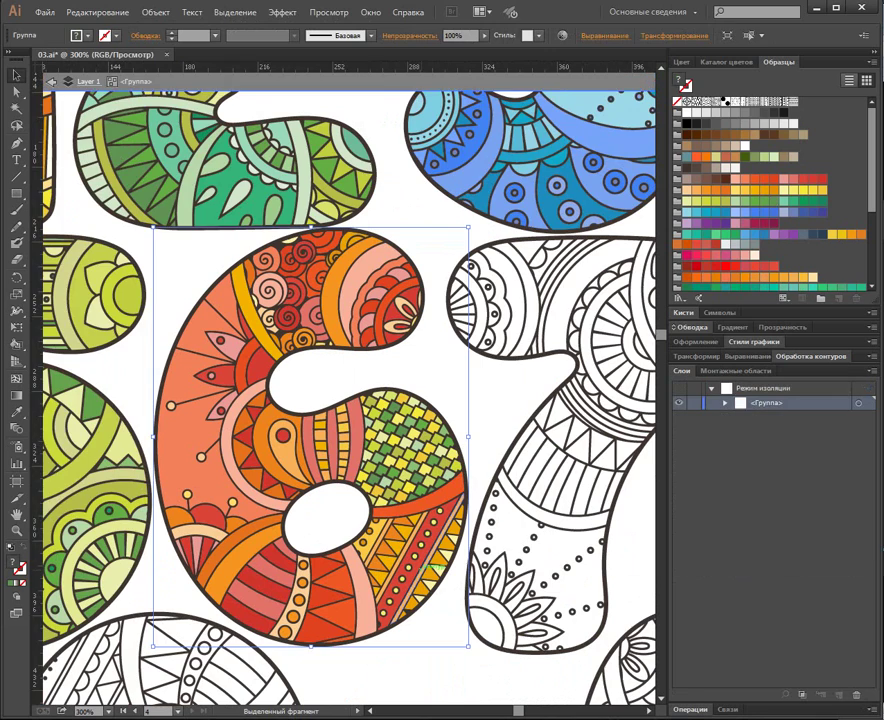
pyautogui.click(725, 403)
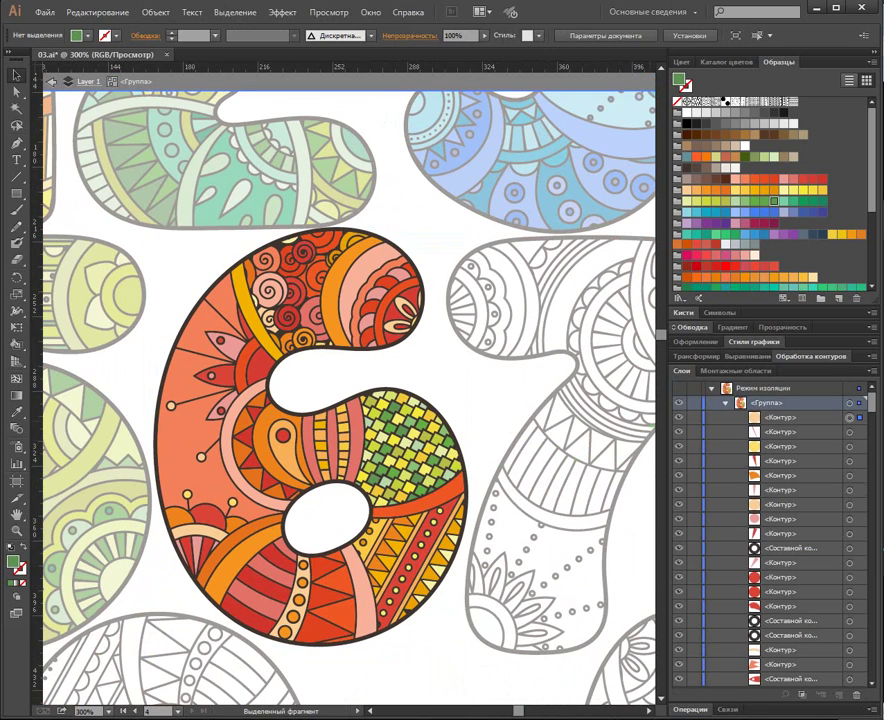
pyautogui.hotkey('ctrl', '6')
pyautogui.hotkey('ctrl', '8')
pyautogui.click(849, 432)
pyautogui.hotkey('ctrl', '6')
pyautogui.hotkey('ctrl', '8')
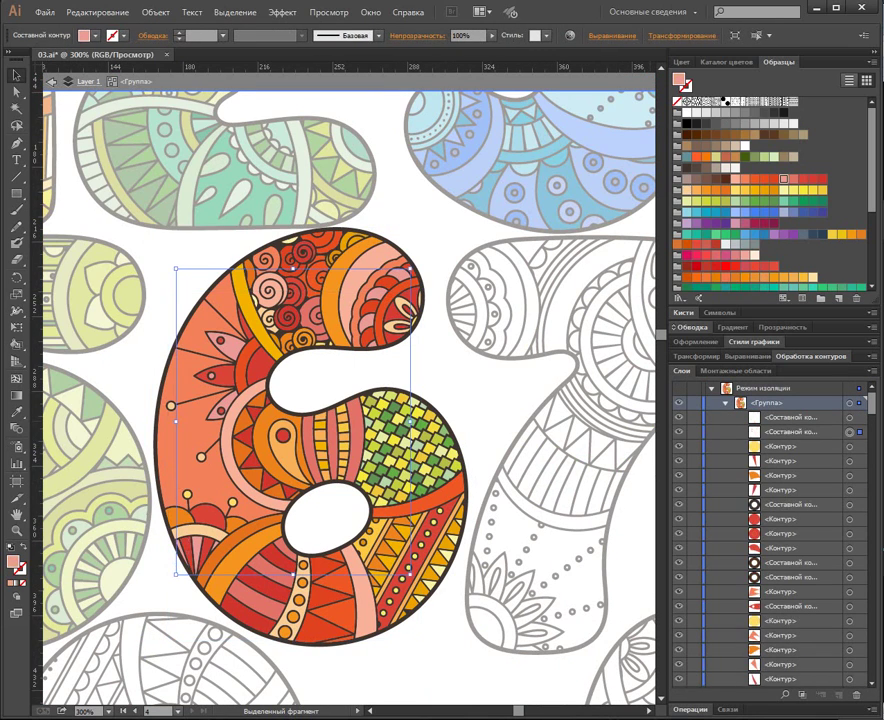
pyautogui.click(849, 447)
pyautogui.hotkey('ctrl', '6')
pyautogui.hotkey('ctrl', '8')
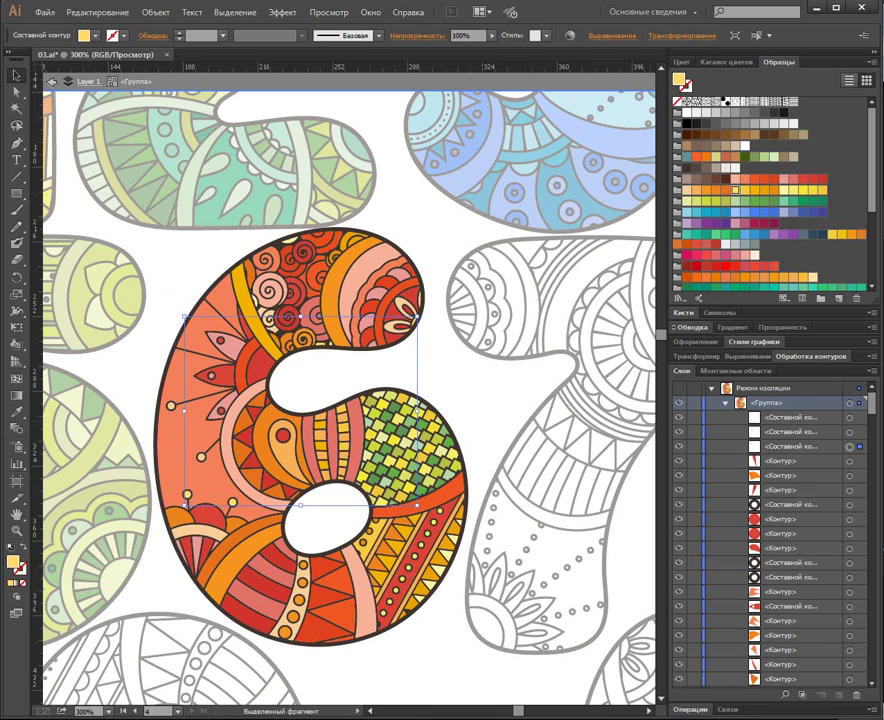
# Merge the next two fill colours of the 6, ending with orange, into separate compound paths.
pyautogui.click(849, 461)
pyautogui.hotkey('ctrl', '6')
pyautogui.hotkey('ctrl', '8')
pyautogui.click(849, 476)
pyautogui.hotkey('ctrl', '6')
pyautogui.hotkey('ctrl', '8')
# Merge all dark brown outline paths of the 6 into one compound path and bring it to the front.
pyautogui.click(849, 490)
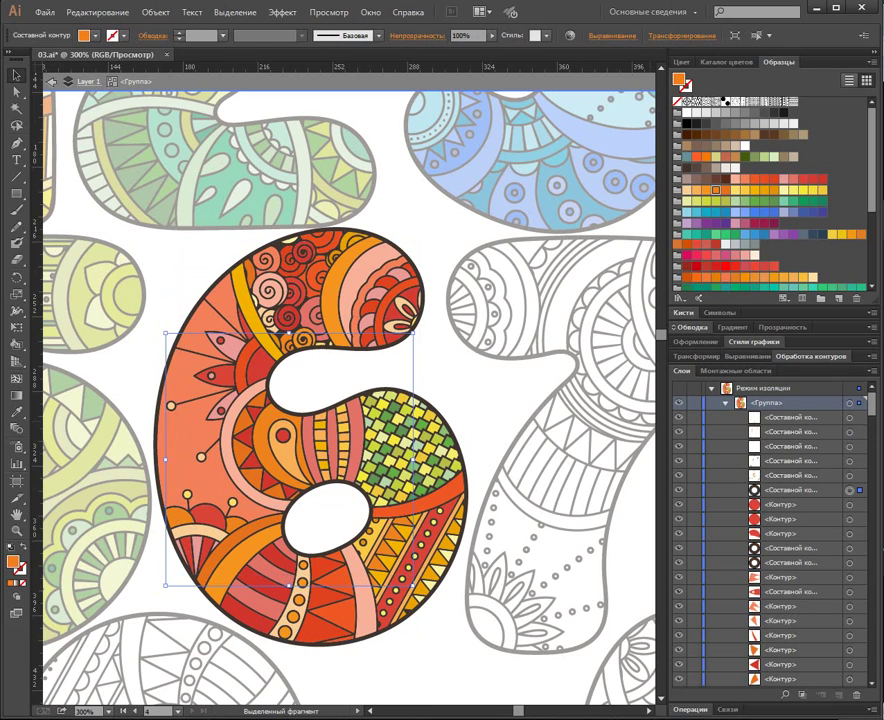
pyautogui.hotkey('ctrl', '6')
pyautogui.hotkey('ctrl', '8')
pyautogui.hotkey('ctrl', 'shift', ']')
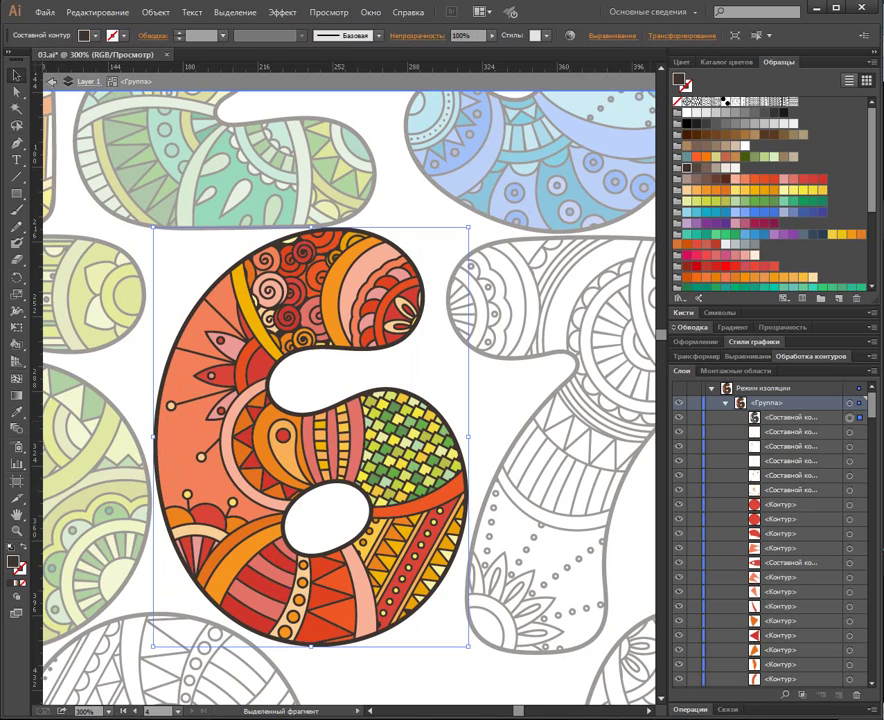
# Merge the 6's red fills and its coral background fills into one compound path per colour.
pyautogui.click(218, 340)
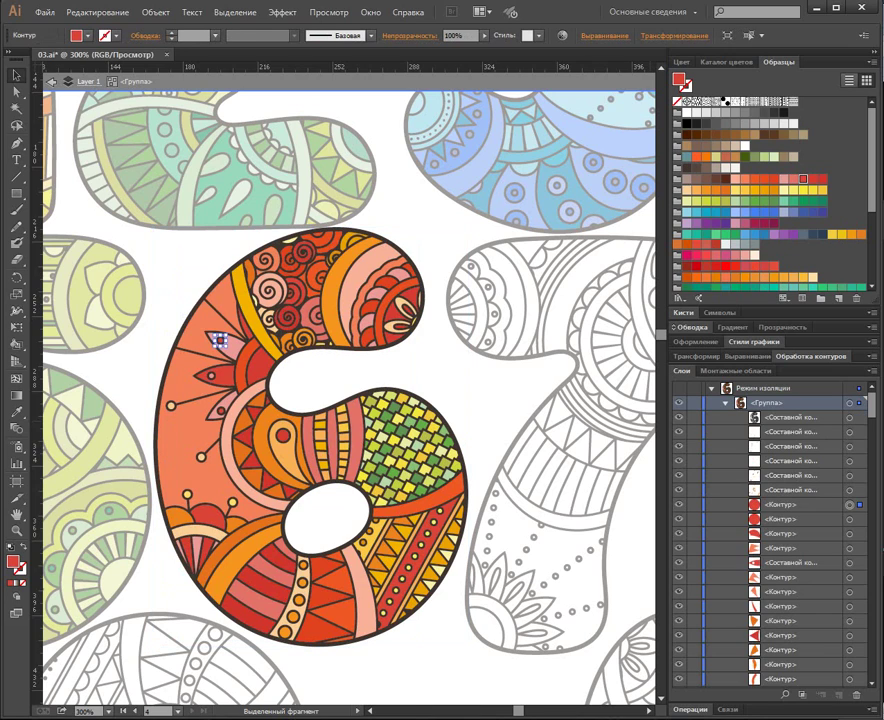
pyautogui.hotkey('ctrl', '6')
pyautogui.hotkey('ctrl', '8')
pyautogui.click(205, 302)
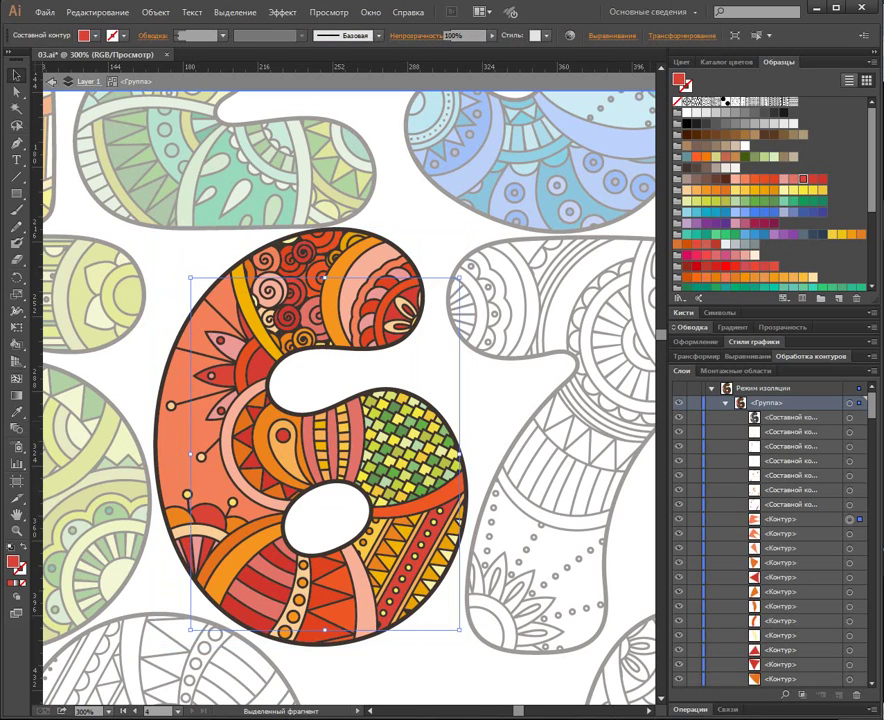
pyautogui.hotkey('ctrl', '6')
pyautogui.hotkey('ctrl', '8')
# Merge the next three fill colours of the 6, ending with orange-red, into one compound path each.
pyautogui.click(243, 453)
pyautogui.hotkey('ctrl', '6')
pyautogui.hotkey('ctrl', '8')
pyautogui.click(244, 436)
pyautogui.hotkey('ctrl', '6')
pyautogui.hotkey('ctrl', '8')
pyautogui.click(250, 375)
pyautogui.hotkey('ctrl', '6')
pyautogui.hotkey('ctrl', '8')
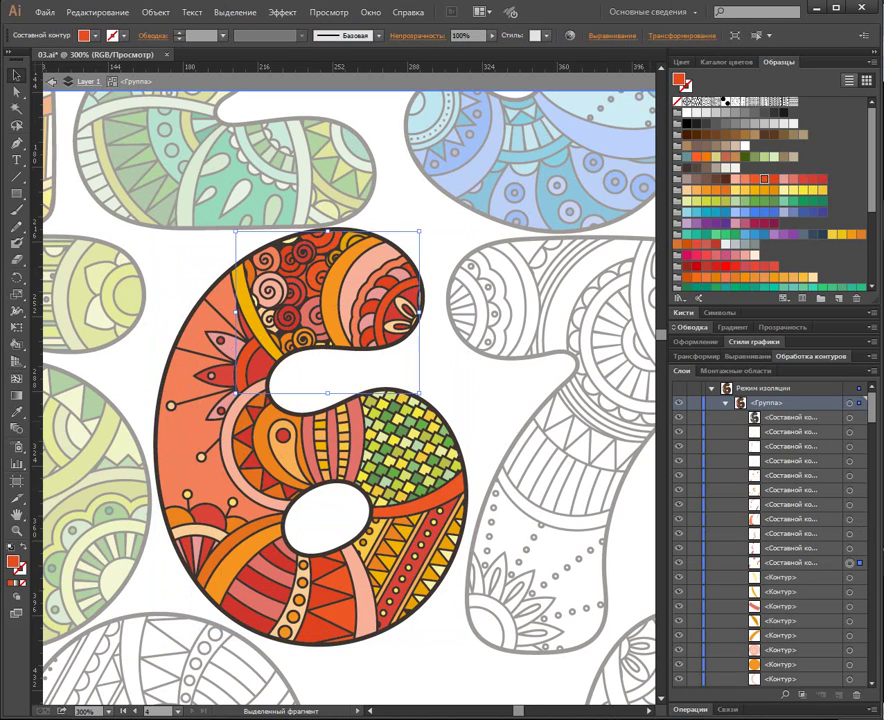
# Merge the next two fill colours of the 6, ending with amber, into one compound path each.
pyautogui.click(254, 303)
pyautogui.hotkey('ctrl', '6')
pyautogui.hotkey('ctrl', '8')
pyautogui.click(254, 305)
pyautogui.hotkey('ctrl', '6')
pyautogui.hotkey('ctrl', '8')
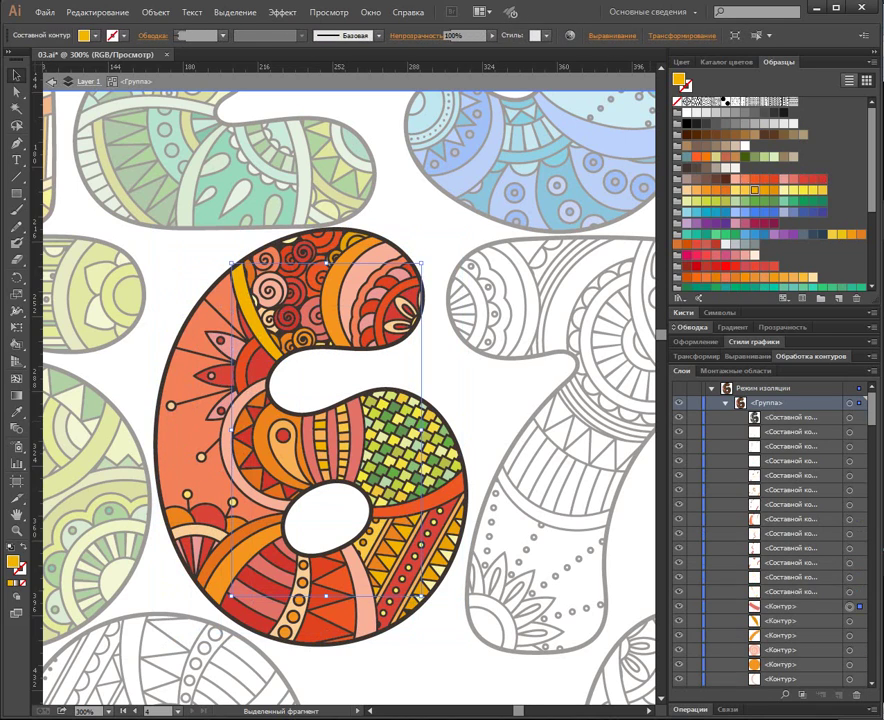
# Merge the following fill colours of the 6, from salmon red to peach, into one compound path per colour.
pyautogui.hotkey('ctrl', '6')
pyautogui.hotkey('ctrl', '8')
pyautogui.hotkey('ctrl', '6')
pyautogui.hotkey('ctrl', '8')
pyautogui.click(851, 635)
pyautogui.hotkey('ctrl', '6')
pyautogui.hotkey('ctrl', '8')
pyautogui.click(850, 650)
pyautogui.hotkey('ctrl', '6')
pyautogui.hotkey('ctrl', '8')
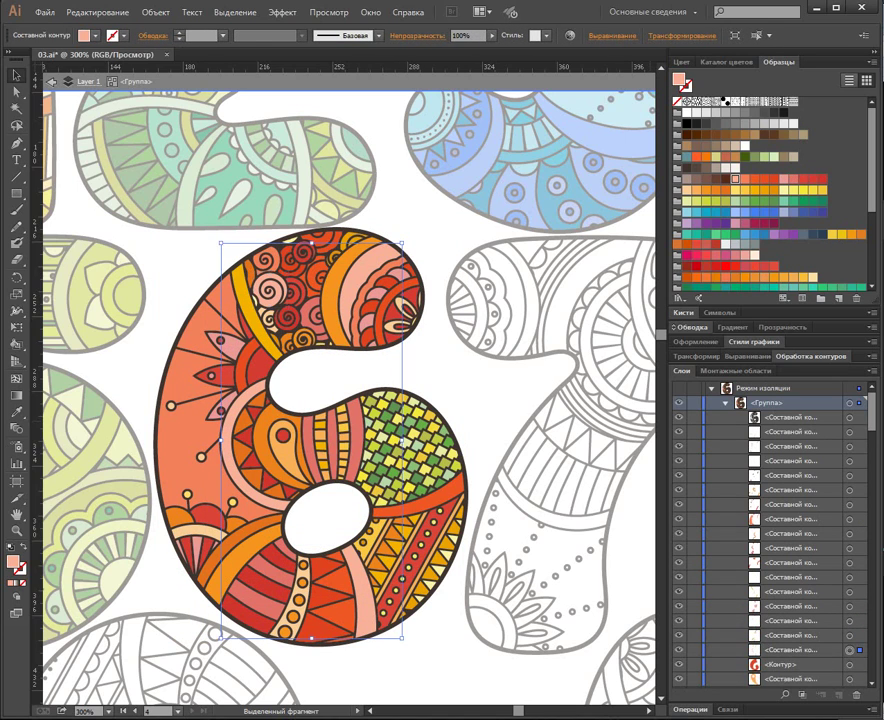
# Merge all deep red-orange fills of the 6 into one compound path.
pyautogui.click(850, 664)
pyautogui.hotkey('ctrl', '6')
pyautogui.hotkey('ctrl', '8')
pyautogui.scroll(-1, 850, 664)
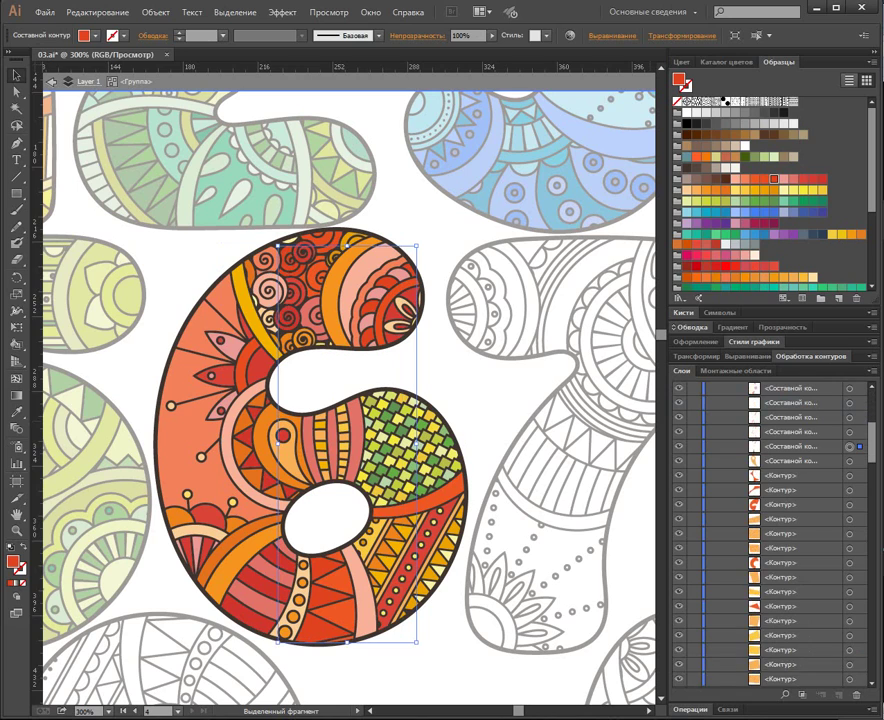
# Merge the three fill colours below the red-orange compound path into one compound path each.
pyautogui.click(850, 461)
pyautogui.hotkey('ctrl', '6')
pyautogui.hotkey('ctrl', '8')
pyautogui.click(850, 475)
pyautogui.hotkey('ctrl', '6')
pyautogui.hotkey('ctrl', '8')
pyautogui.click(850, 490)
pyautogui.hotkey('ctrl', '6')
pyautogui.hotkey('ctrl', '8')
# Merge the next fill colours of the 6, ending with the light yellow bricks and dots, into separate compound paths.
pyautogui.click(850, 504)
pyautogui.hotkey('ctrl', '6')
pyautogui.hotkey('ctrl', '8')
pyautogui.click(850, 519)
pyautogui.hotkey('ctrl', '6')
pyautogui.hotkey('ctrl', '8')
pyautogui.click(850, 534)
pyautogui.hotkey('ctrl', '6')
pyautogui.hotkey('ctrl', '8')
pyautogui.hotkey('ctrl', '6')
pyautogui.hotkey('ctrl', '8')
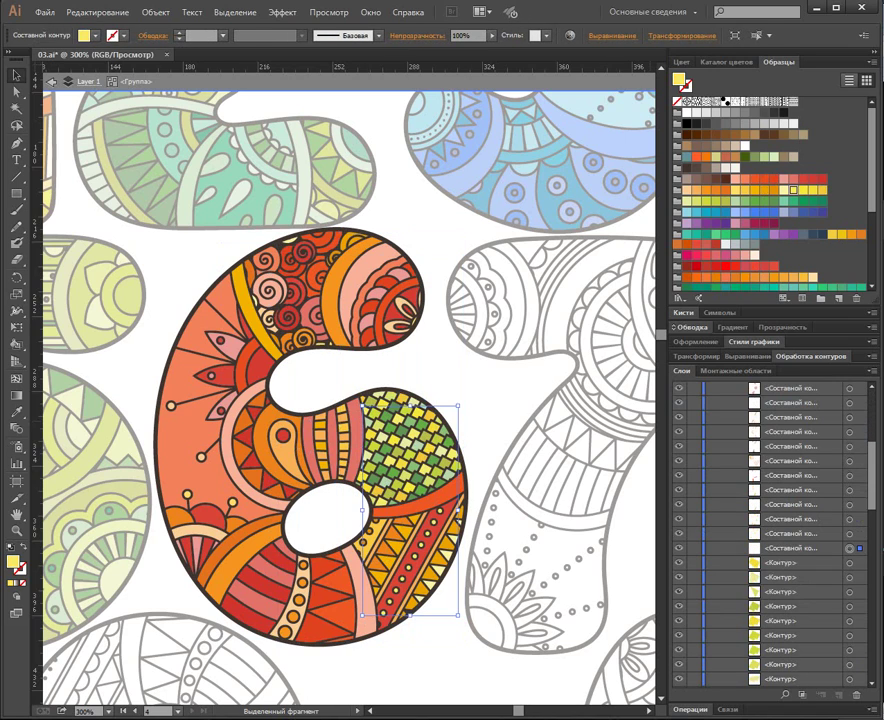
# Merge the three fill colours below the light yellow compound path of the 6 into one compound path each.
pyautogui.click(362, 474)
pyautogui.hotkey('ctrl', '6')
pyautogui.hotkey('ctrl', '8')
pyautogui.click(850, 592)
pyautogui.hotkey('ctrl', '6')
pyautogui.hotkey('ctrl', '8')
pyautogui.click(850, 606)
pyautogui.hotkey('ctrl', '6')
pyautogui.hotkey('ctrl', '8')
# Merge the next four yellow-green to light green brick colours of the 6 into one compound path per colour.
pyautogui.click(377, 452)
pyautogui.hotkey('ctrl', '6')
pyautogui.hotkey('ctrl', '8')
pyautogui.click(425, 436)
pyautogui.hotkey('ctrl', '6')
pyautogui.hotkey('ctrl', '8')
pyautogui.click(432, 450)
pyautogui.hotkey('ctrl', '6')
pyautogui.hotkey('ctrl', '8')
pyautogui.click(440, 458)
pyautogui.hotkey('ctrl', '6')
pyautogui.hotkey('ctrl', '8')
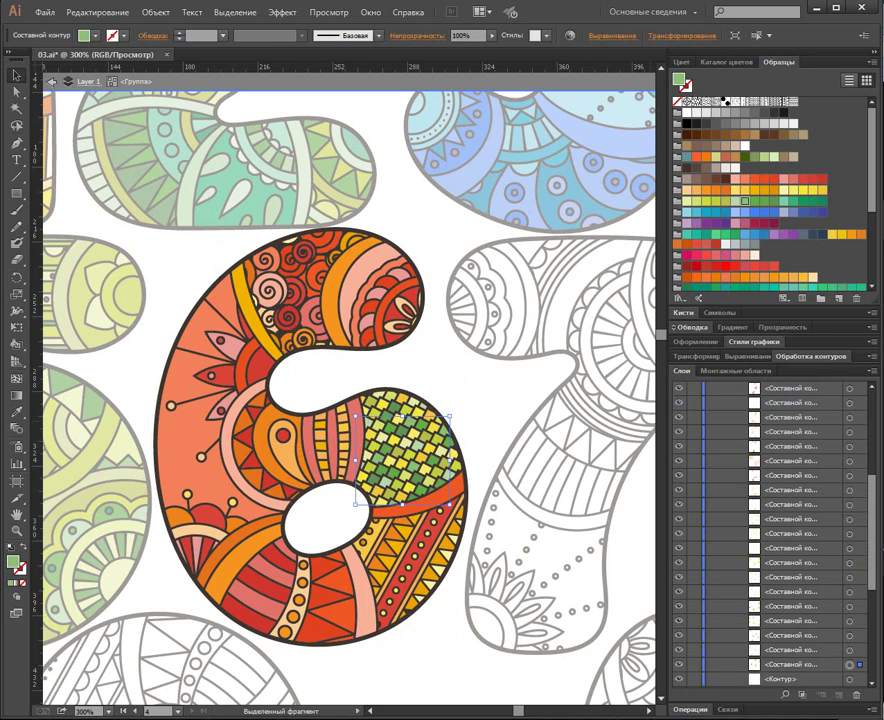
# Merge the remaining green brick fills of the 6 into one compound path per shade, ending with the dark green ones.
pyautogui.scroll(-3, 785, 560)
pyautogui.click(417, 428)
pyautogui.hotkey('ctrl', '6')
pyautogui.hotkey('ctrl', '8')
pyautogui.click(425, 434)
pyautogui.hotkey('ctrl', '6')
pyautogui.hotkey('ctrl', '8')
pyautogui.click(395, 409)
pyautogui.hotkey('ctrl', '6')
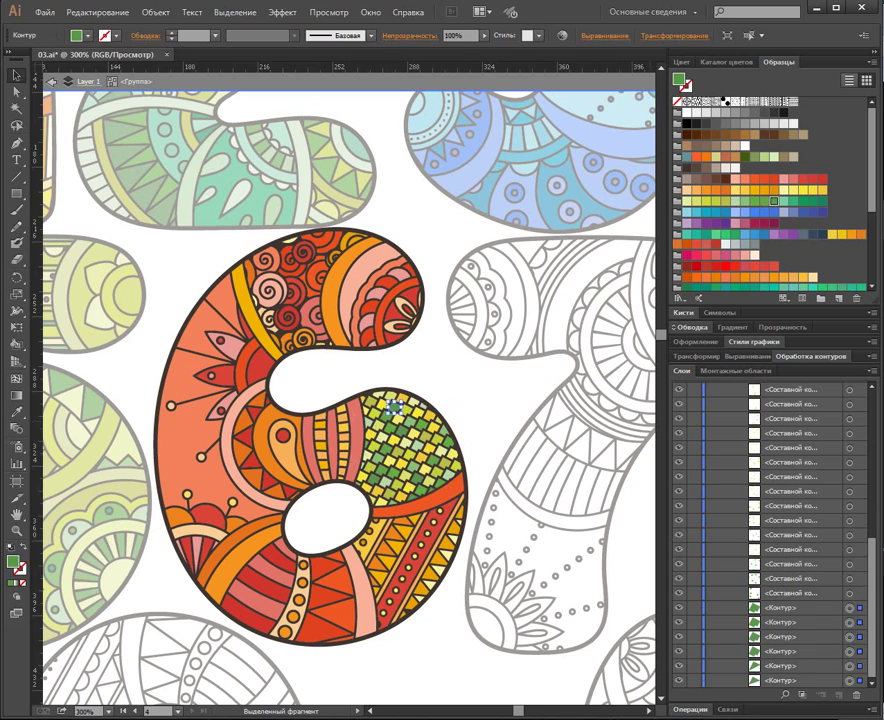
pyautogui.hotkey('ctrl', '8')
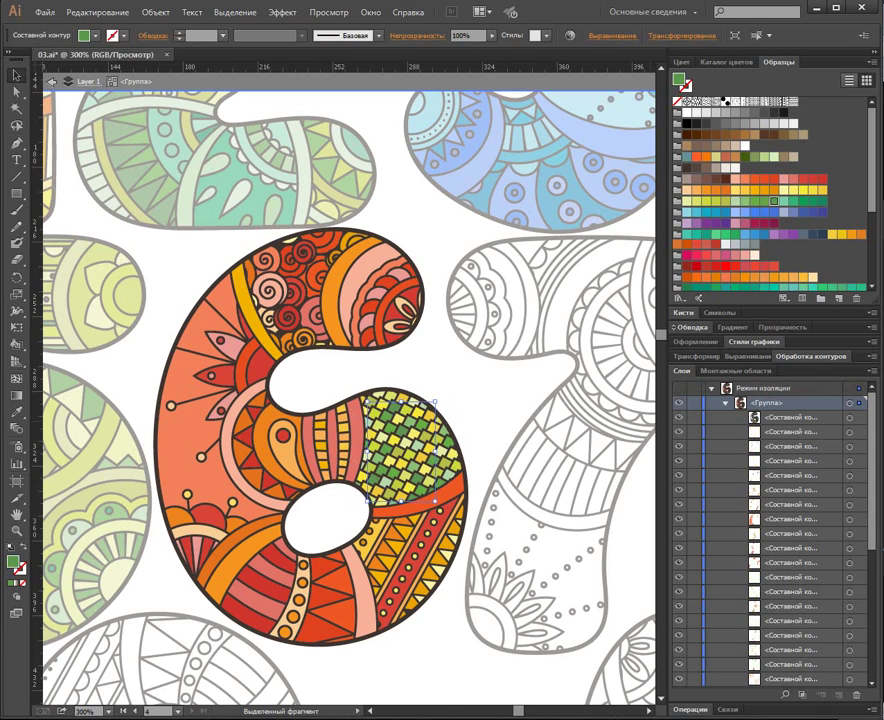
# Recolour all fills of the 6 with the pink-red swatch colour group, collapse its group and leave isolation mode.
pyautogui.hotkey('ctrl', 'a')
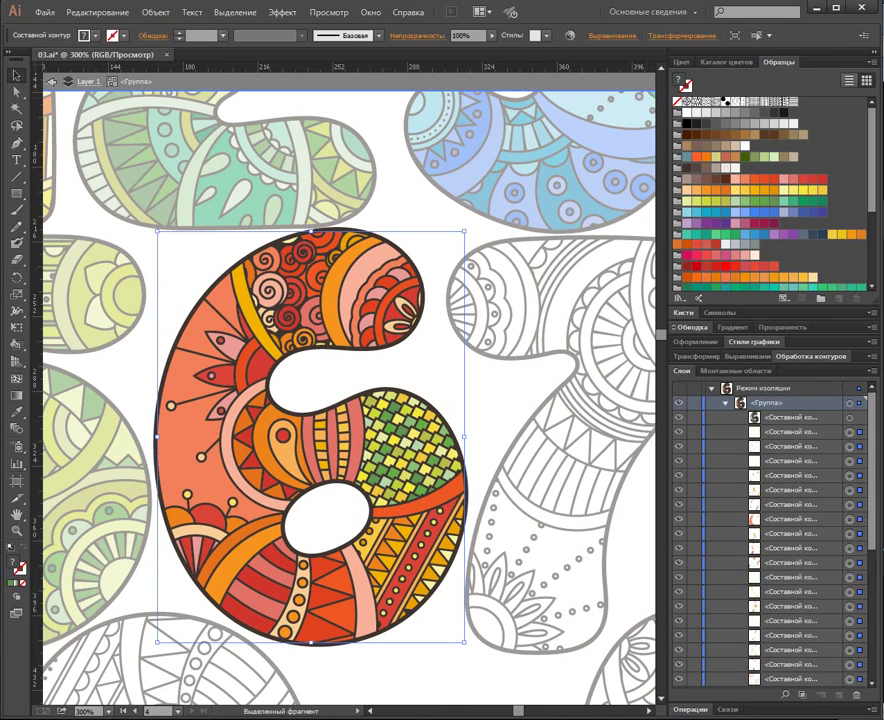
pyautogui.click(570, 36)
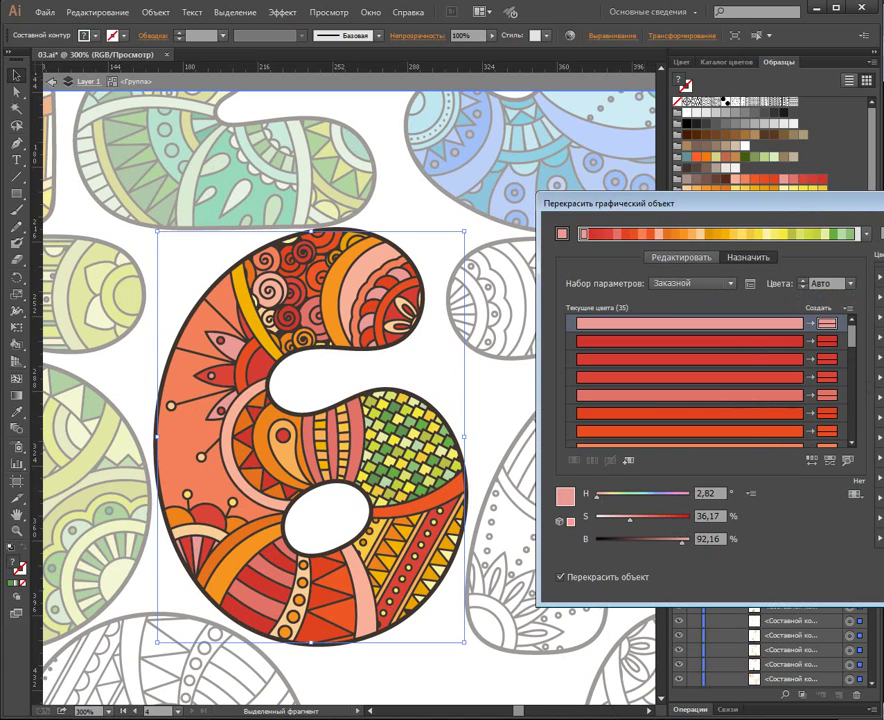
pyautogui.click(880, 317)
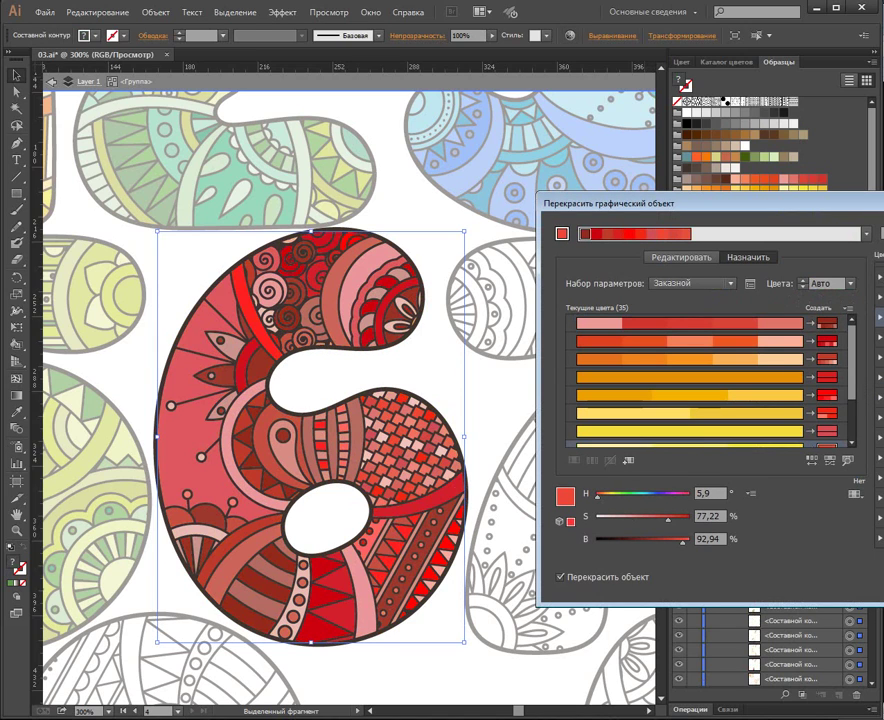
pyautogui.click(880, 535)
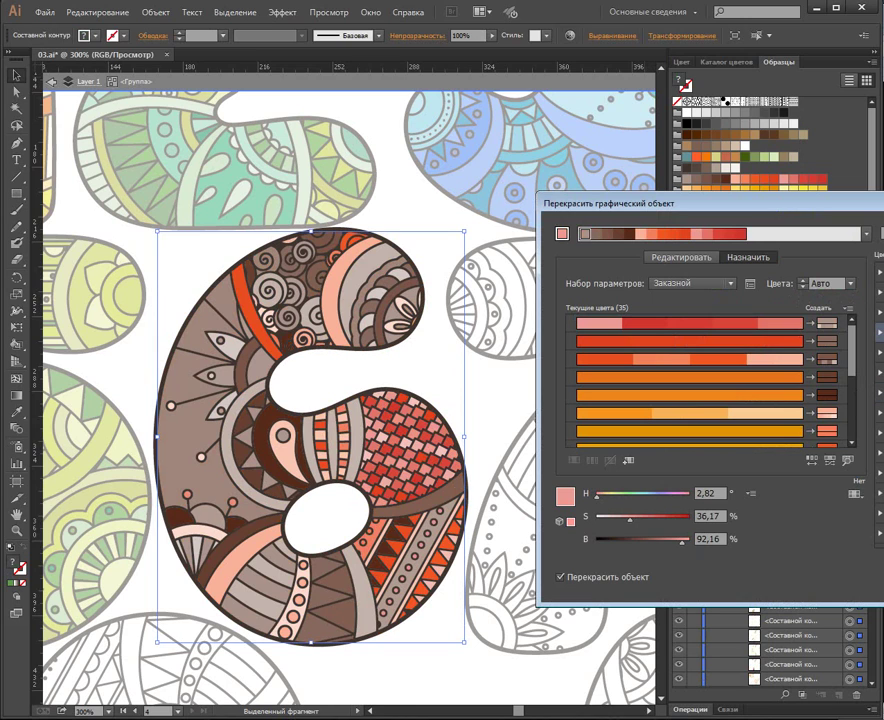
pyautogui.click(880, 453)
pyautogui.press('Return')
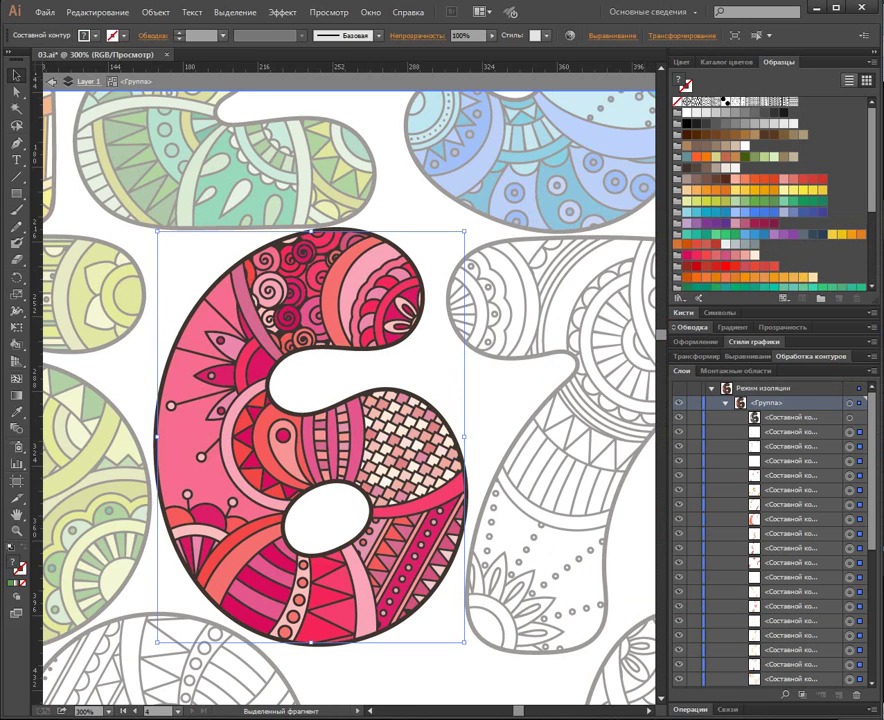
pyautogui.click(725, 403)
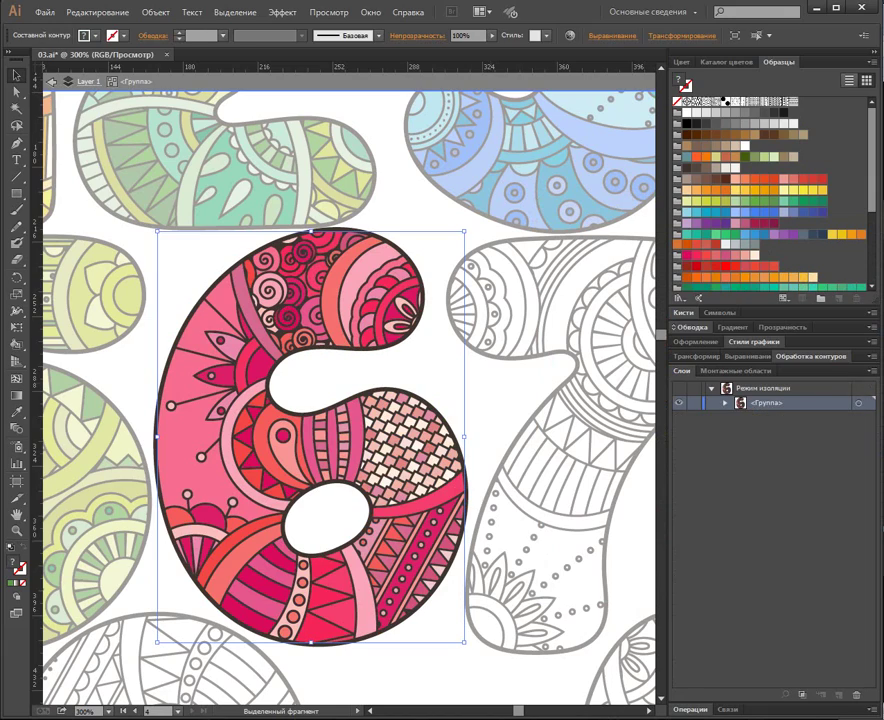
pyautogui.press('Escape')
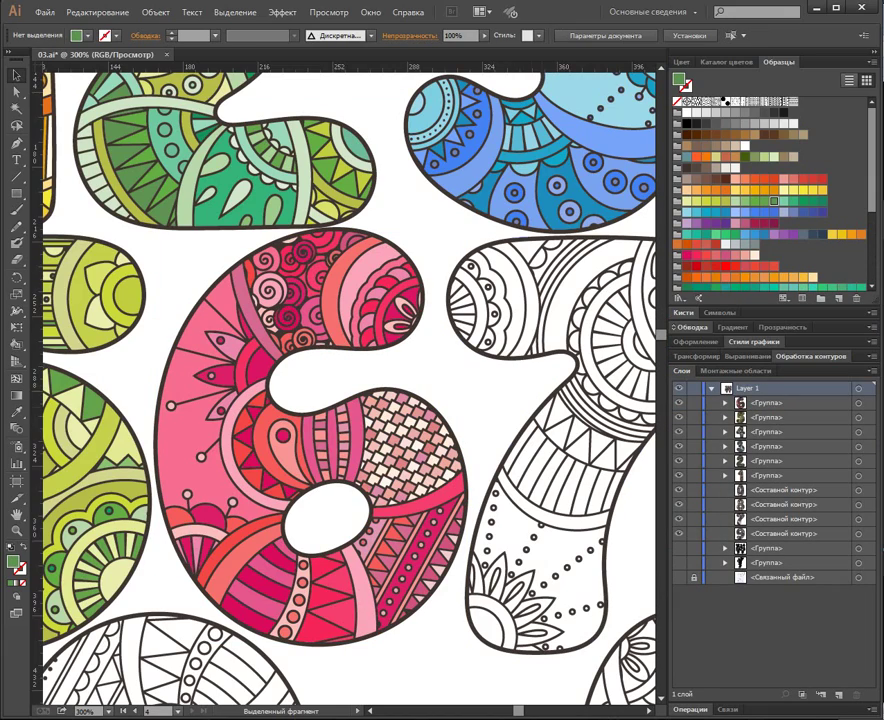
# Bring the outline compound path of the 7 to the front of the layer.
pyautogui.moveTo(568, 398); pyautogui.dragTo(333, 387)
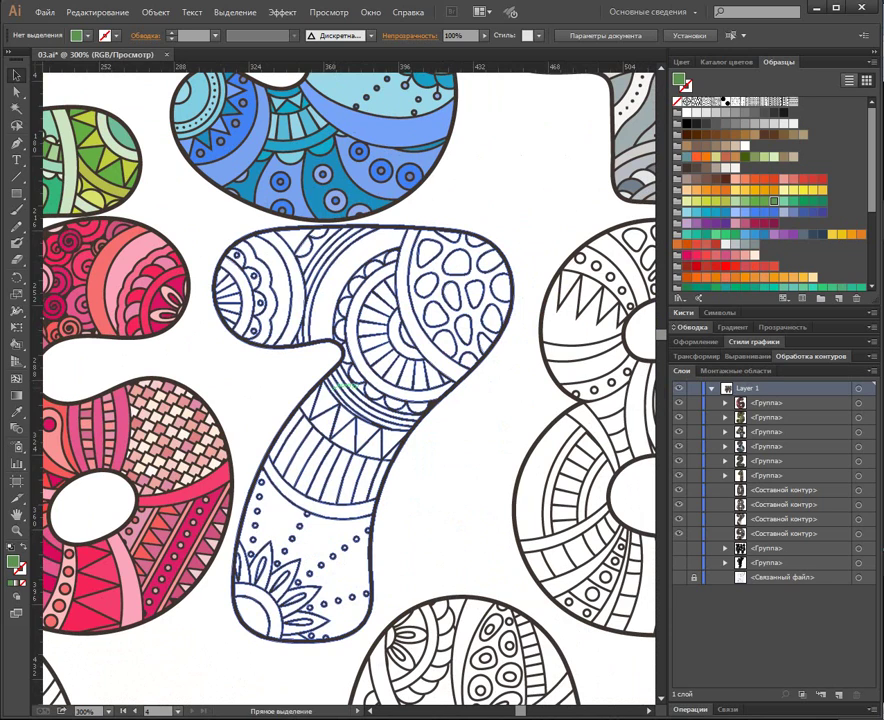
pyautogui.click(427, 397)
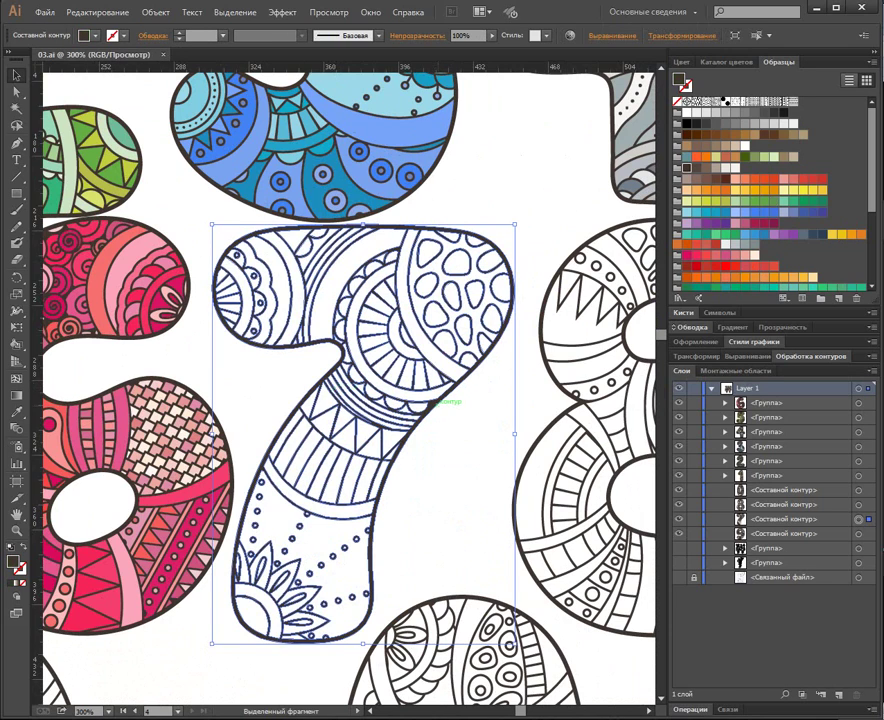
pyautogui.hotkey('ctrl', 'shift', ']')
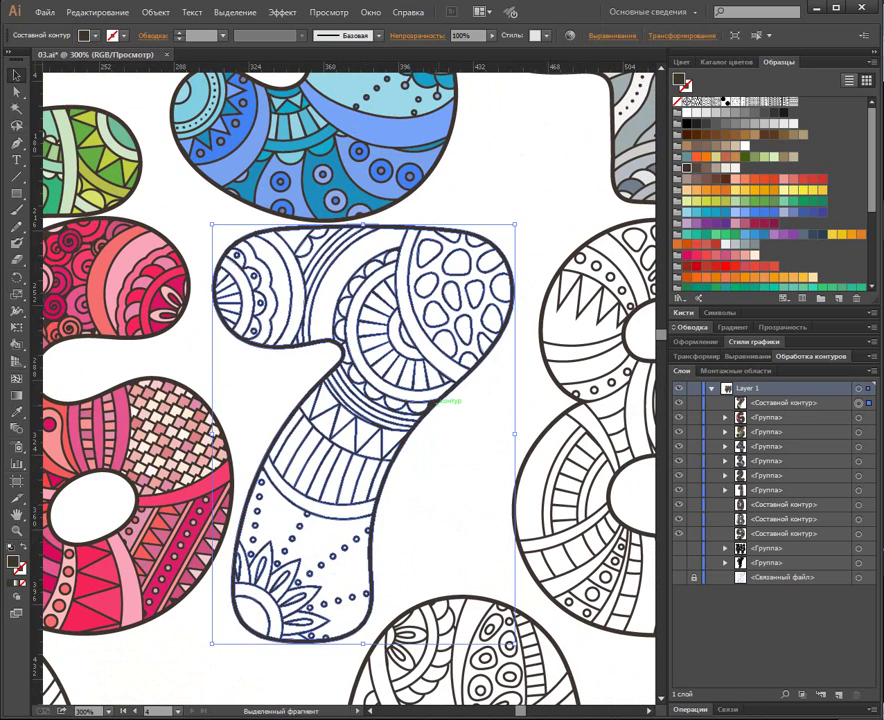
# Make the 7 a Live Paint group and fill its broad arc, two stem stripes and the foot flower's ring pale yellow-green.
pyautogui.press('k')
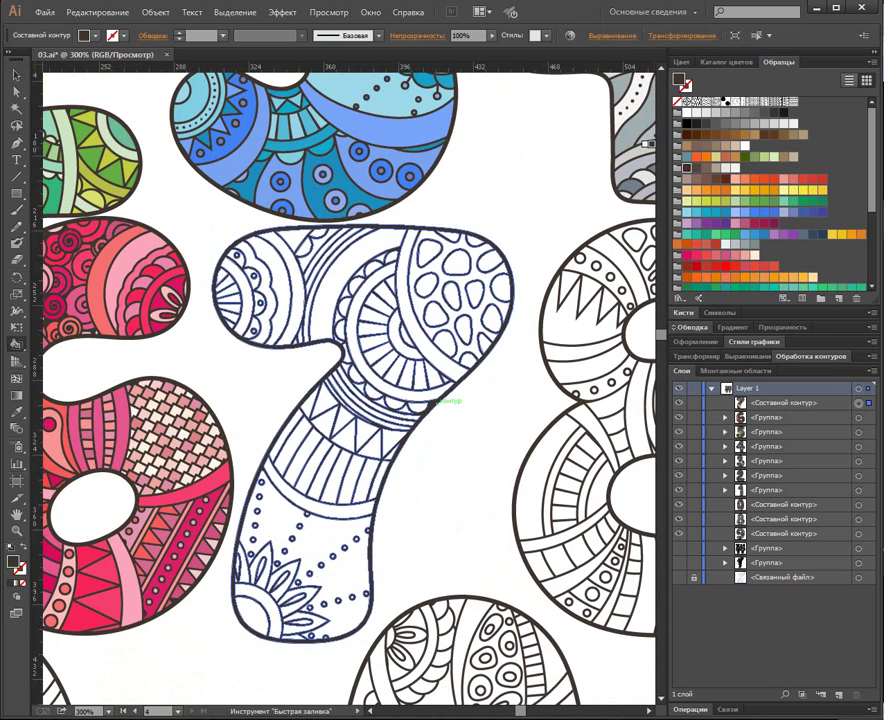
pyautogui.click(687, 201)
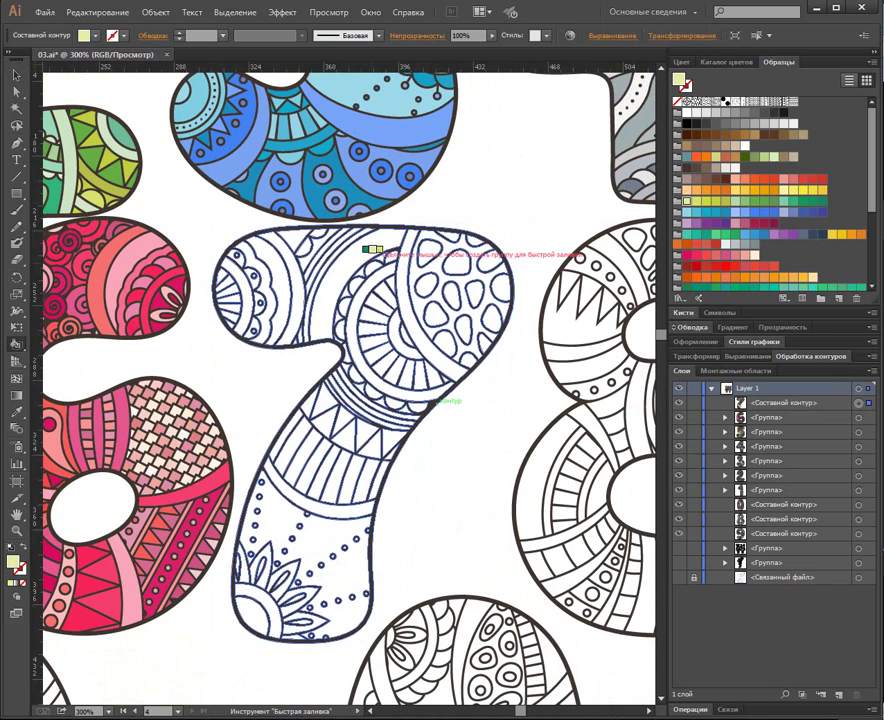
pyautogui.click(356, 245)
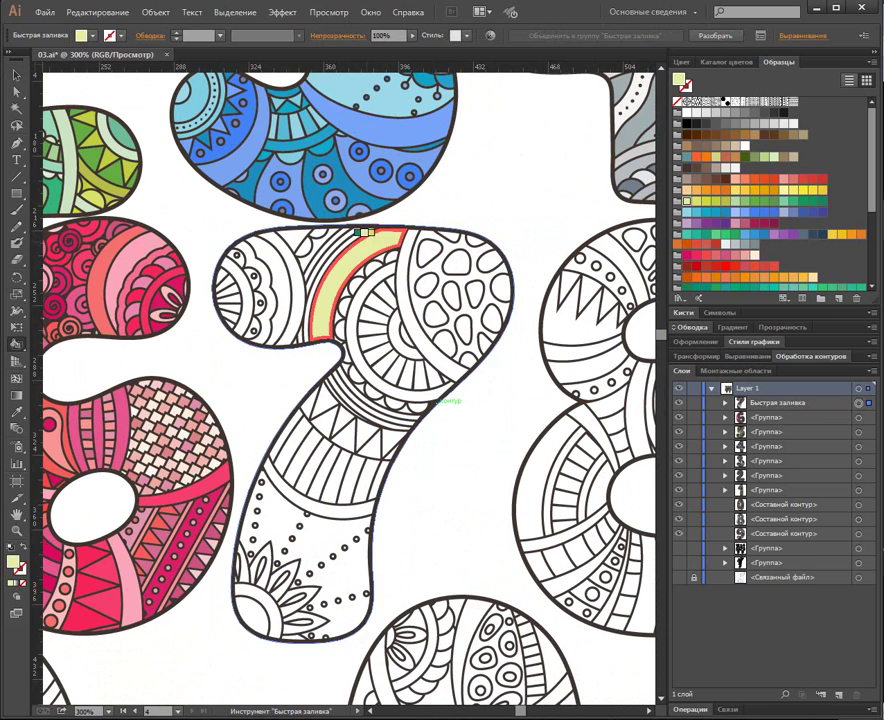
pyautogui.click(337, 480)
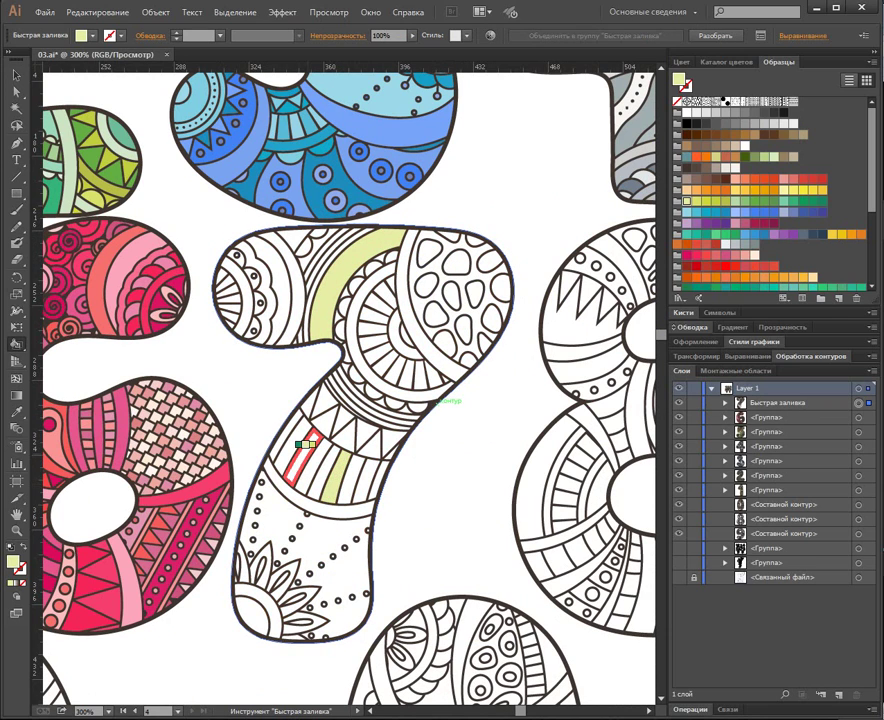
pyautogui.click(297, 444)
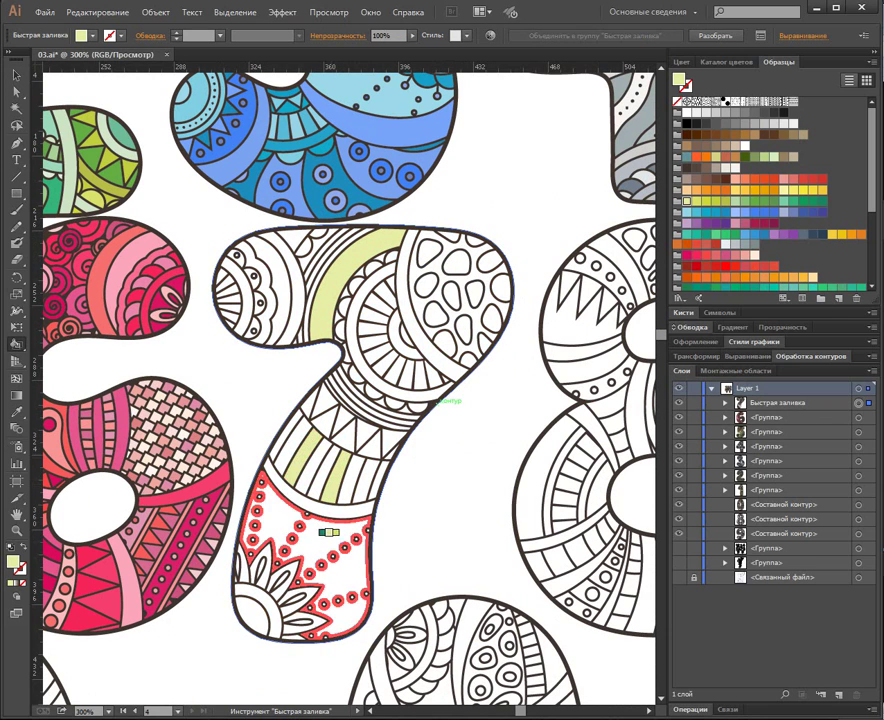
pyautogui.click(250, 605)
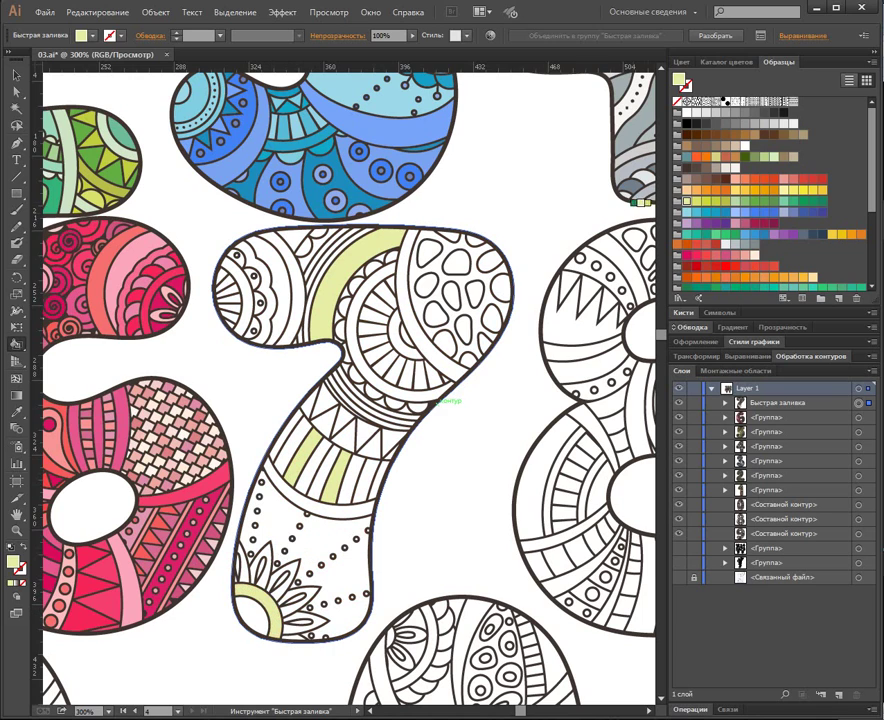
# Fill the pebble background, the band beside the 7's rounded tip, a thin neck arc and alternate stem stripes with light lime.
pyautogui.click(440, 277)
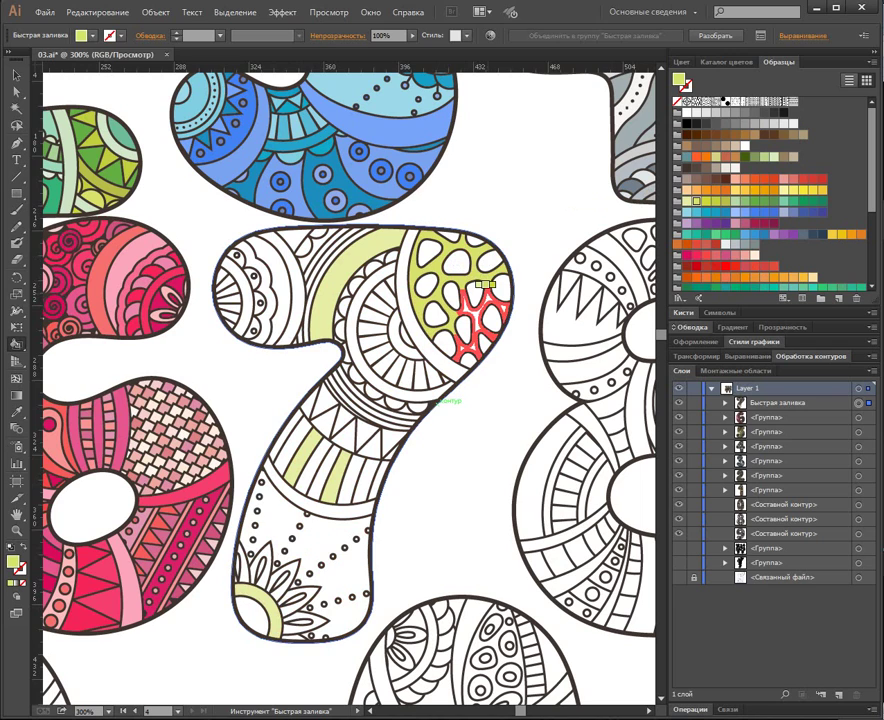
pyautogui.click(281, 289)
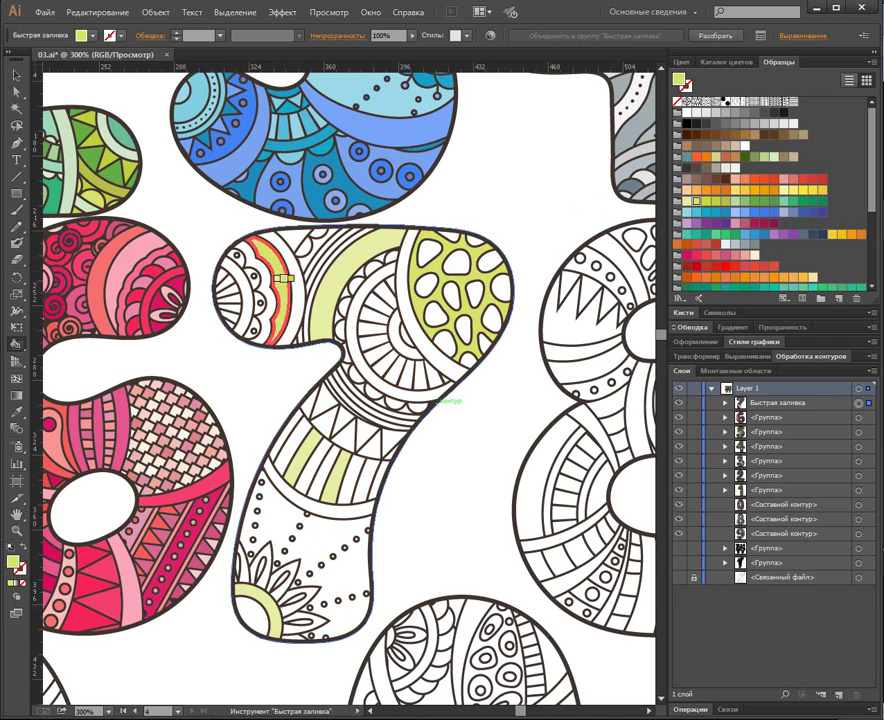
pyautogui.click(365, 392)
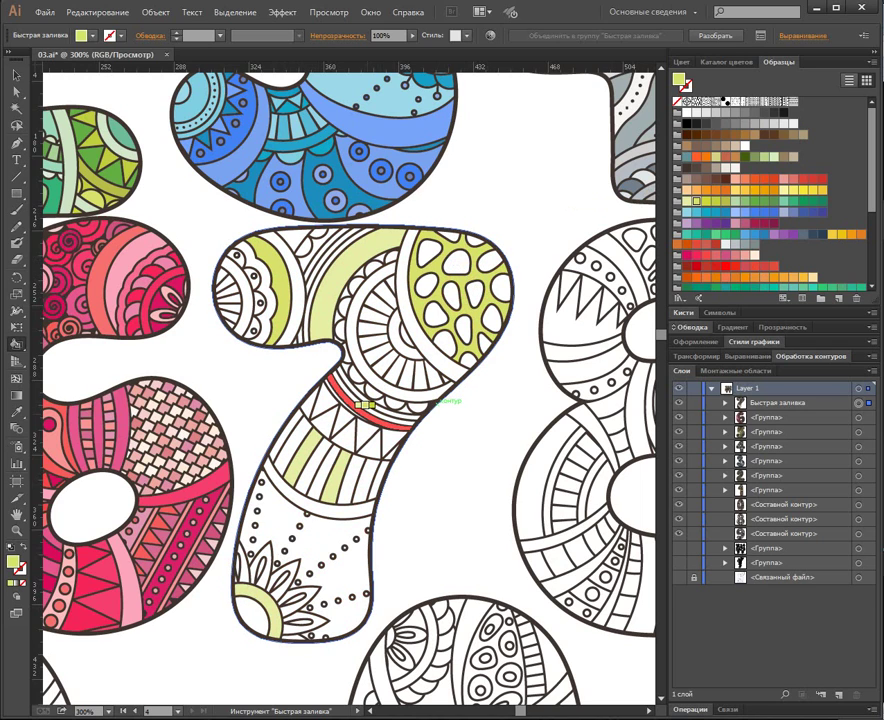
pyautogui.click(365, 480)
pyautogui.click(346, 480)
pyautogui.click(322, 475)
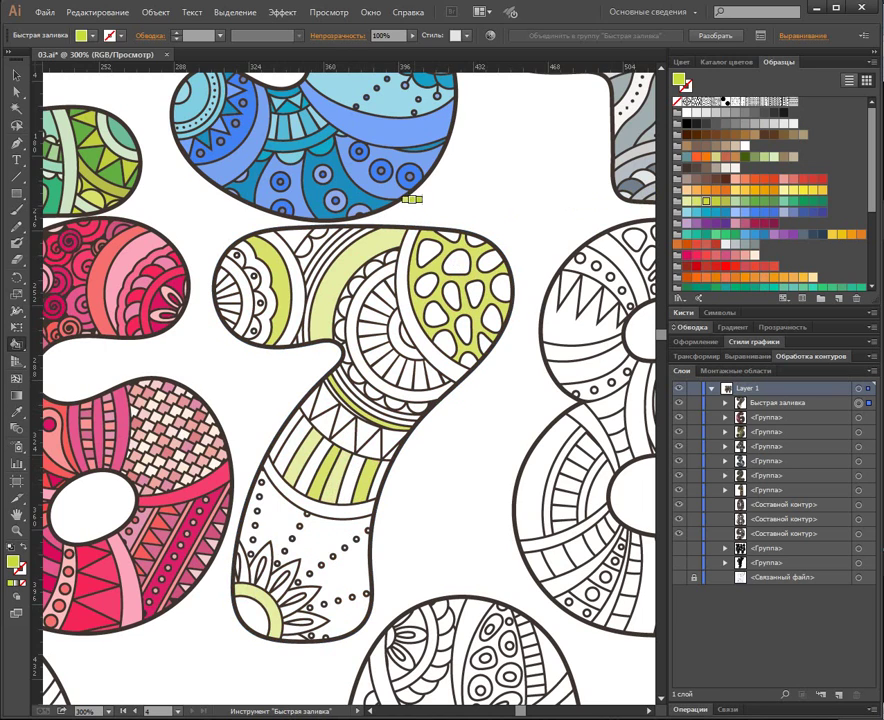
# Fill alternate rosette wedges and the foot flower's centre in the 7 with bright yellow-green.
pyautogui.click(372, 318)
pyautogui.click(373, 341)
pyautogui.click(386, 363)
pyautogui.click(406, 375)
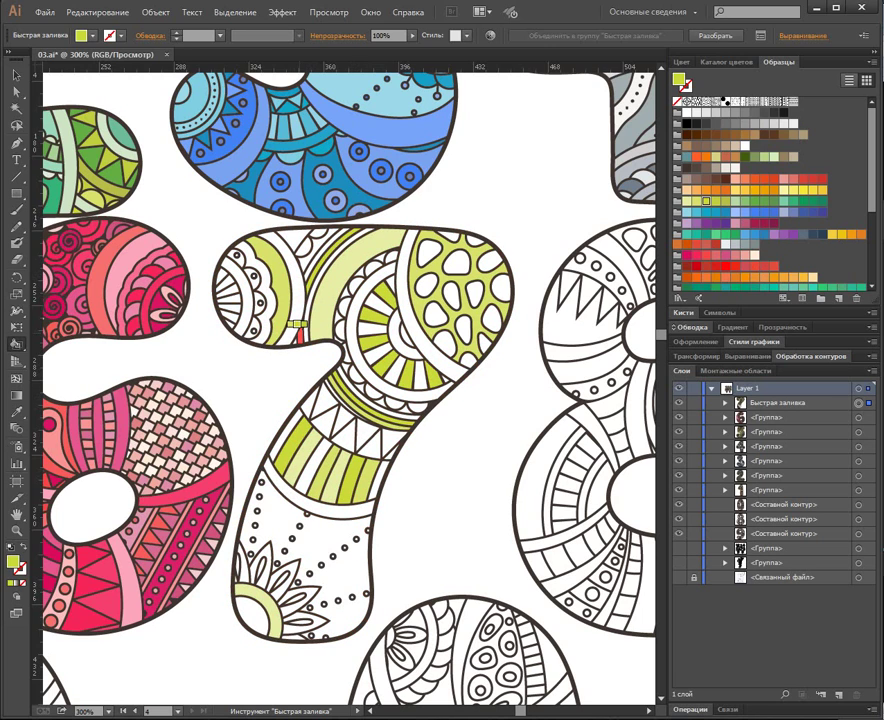
pyautogui.click(251, 615)
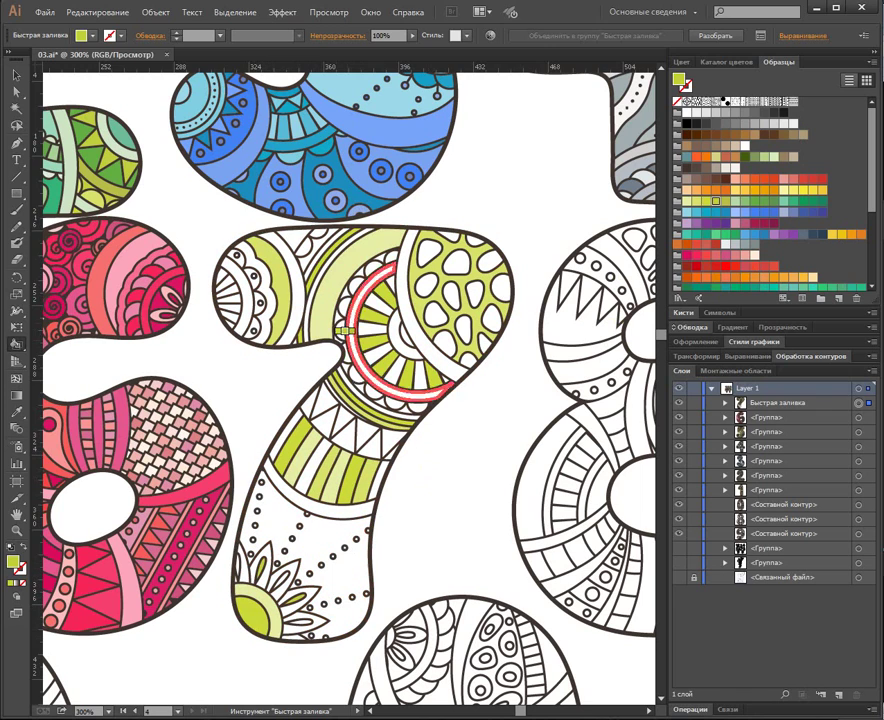
# Fill the outer band of the 7's tip, the ring around the rosette and the remaining stem stripes with darker lime shades.
pyautogui.click(293, 288)
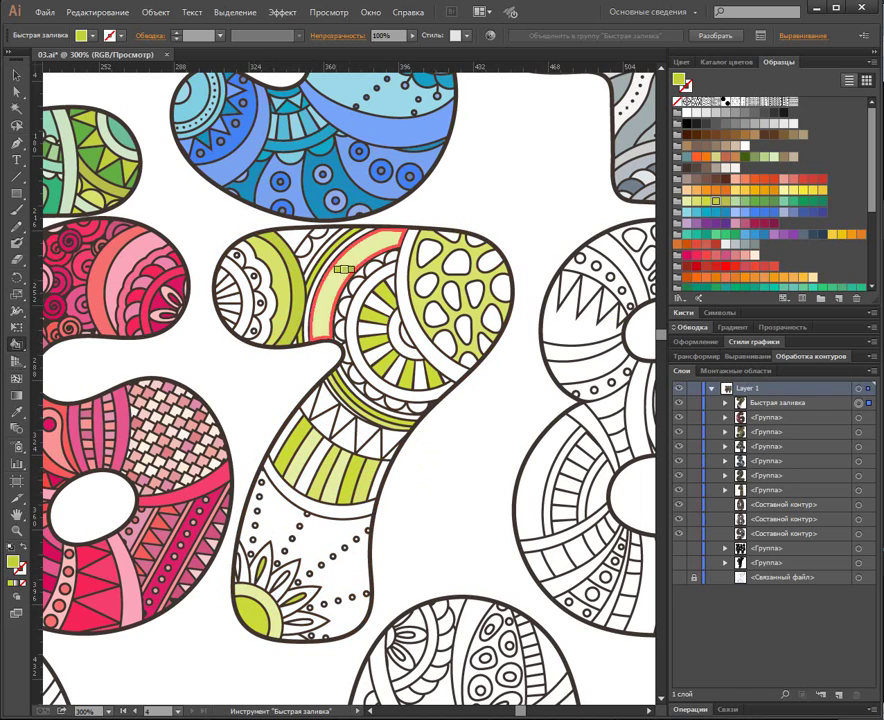
pyautogui.click(355, 286)
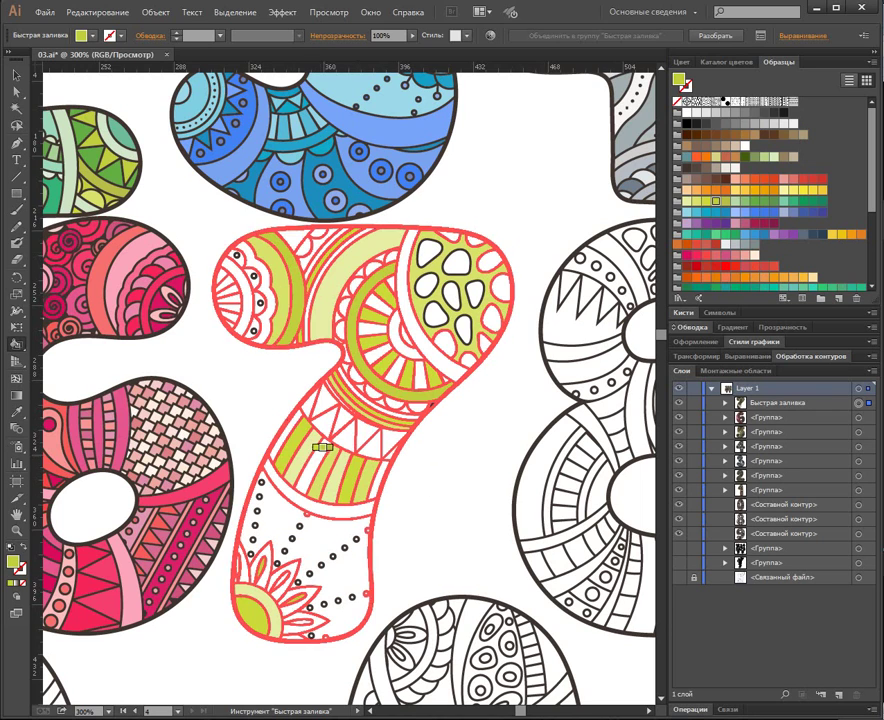
pyautogui.click(380, 479)
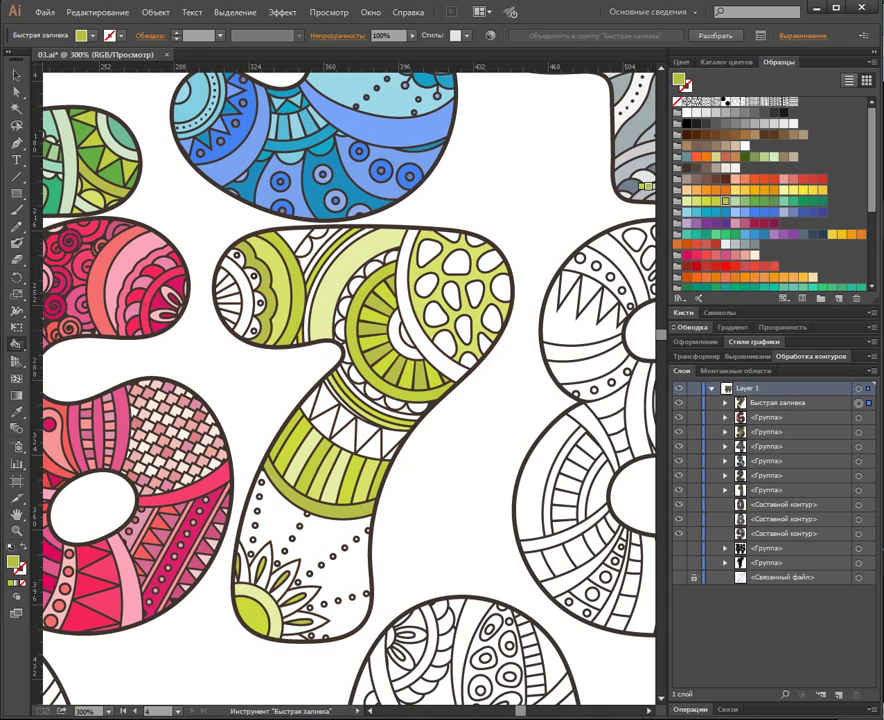
# Fill the rosette's inner ring, several scallops, the tip's arc and alternate foot petals of the 7 with pale green.
pyautogui.click(397, 328)
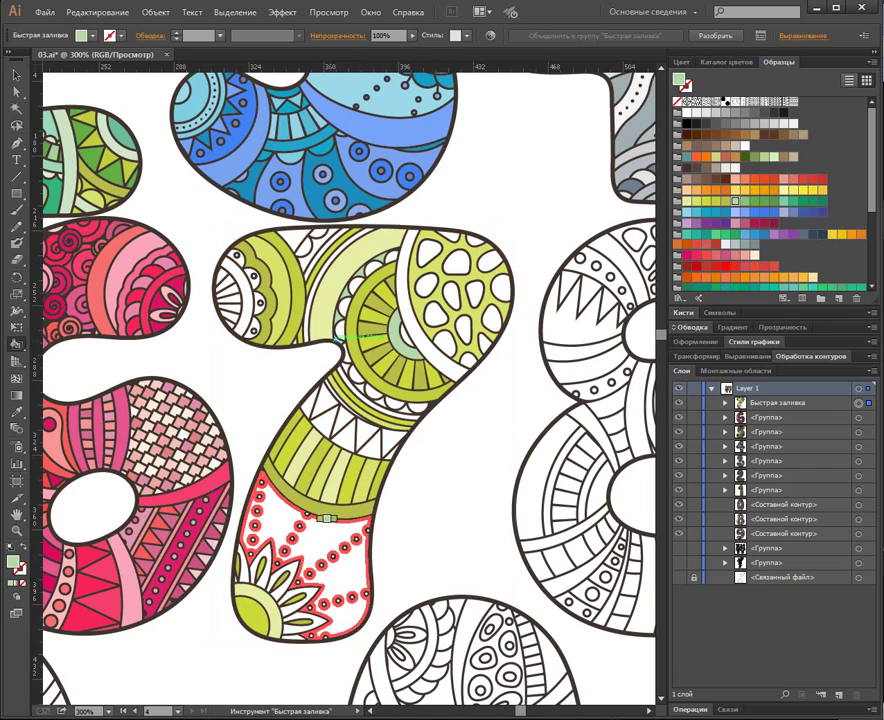
pyautogui.hotkey('ctrl', '+')
pyautogui.moveTo(411, 410)
pyautogui.mouseDown()
pyautogui.moveTo(421, 380)
pyautogui.moveTo(415, 347)
pyautogui.mouseUp()
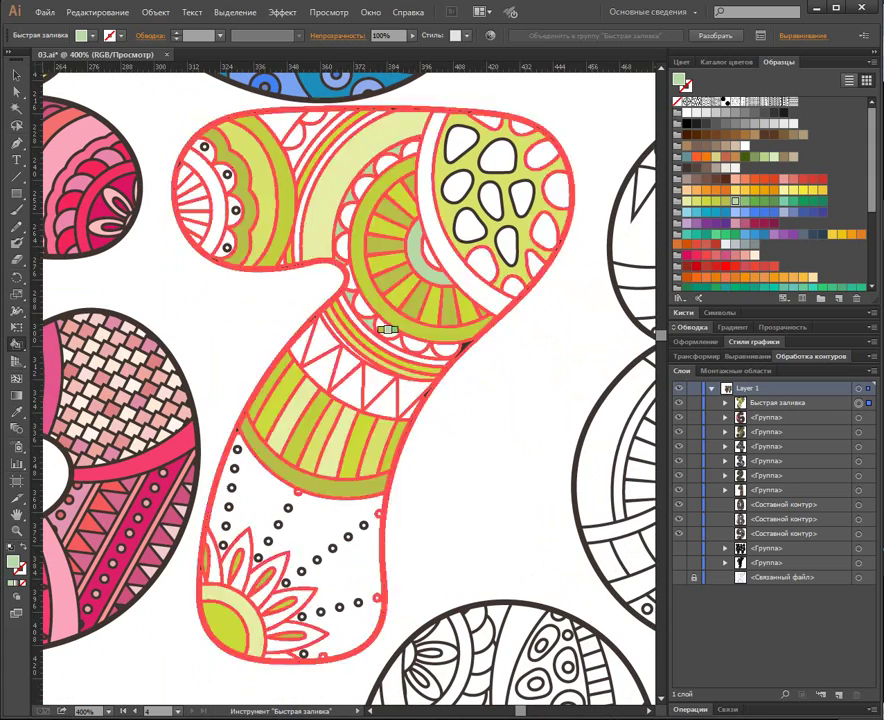
pyautogui.click(428, 353)
pyautogui.click(214, 233)
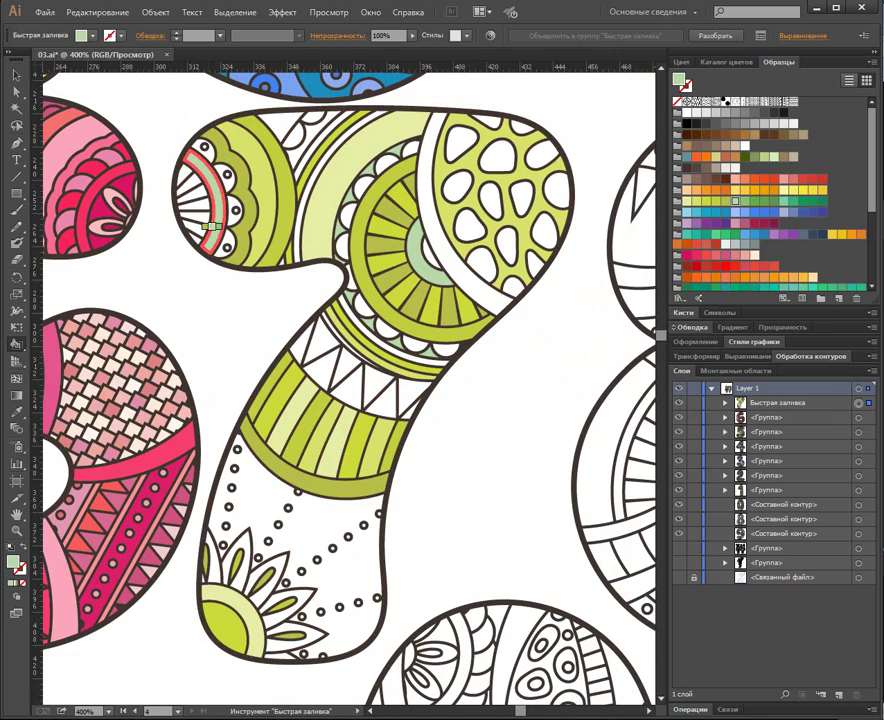
pyautogui.click(204, 571)
pyautogui.click(257, 589)
pyautogui.click(282, 622)
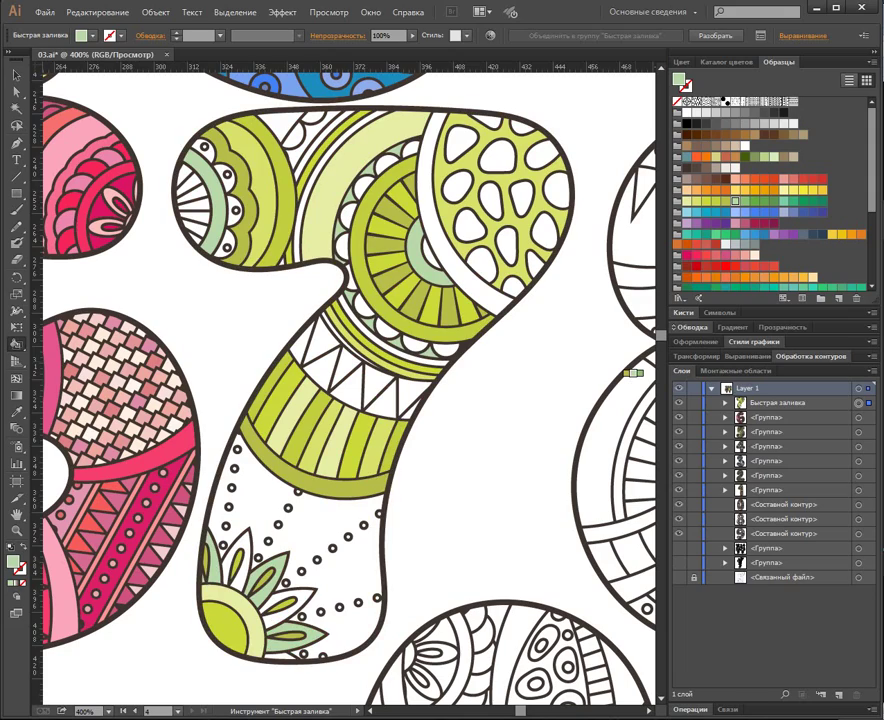
# Fill the 7's rosette centre with soft green, and several pebbles and the remaining foot petals with a stronger green.
pyautogui.click(745, 201)
pyautogui.click(431, 256)
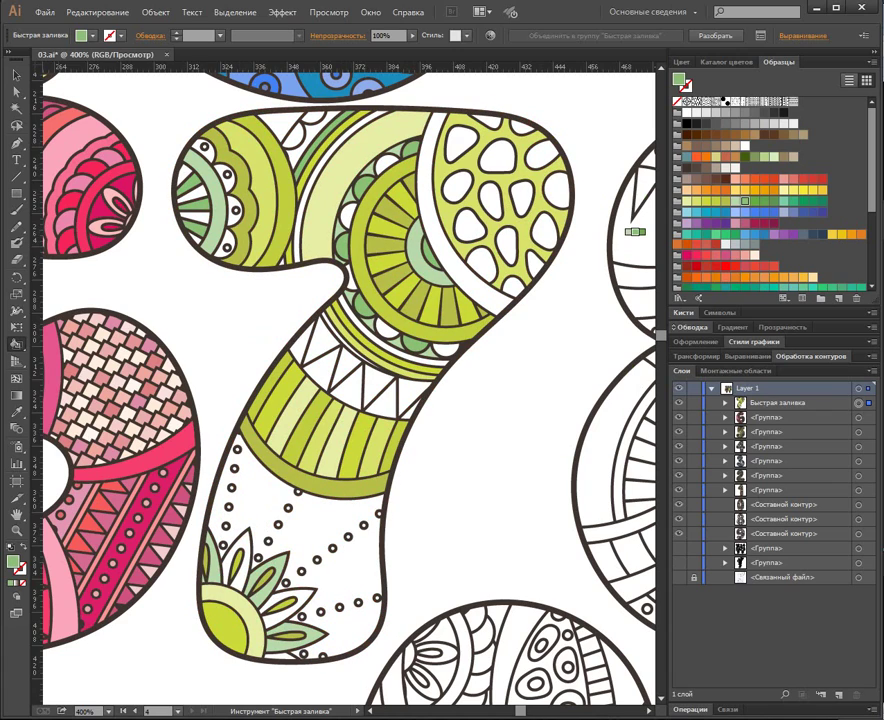
pyautogui.click(517, 196)
pyautogui.click(458, 143)
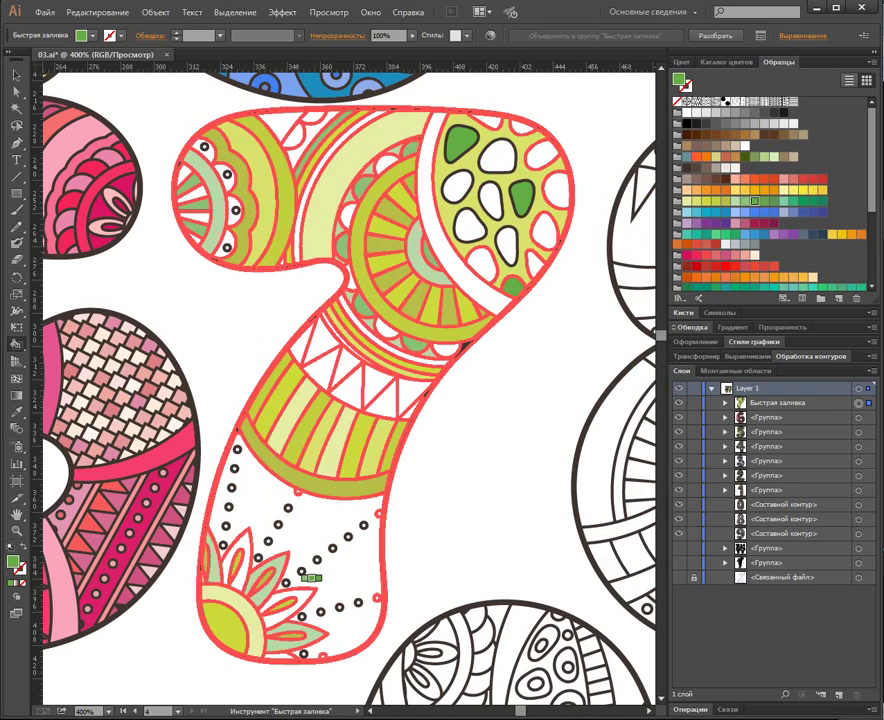
pyautogui.click(243, 542)
pyautogui.click(283, 652)
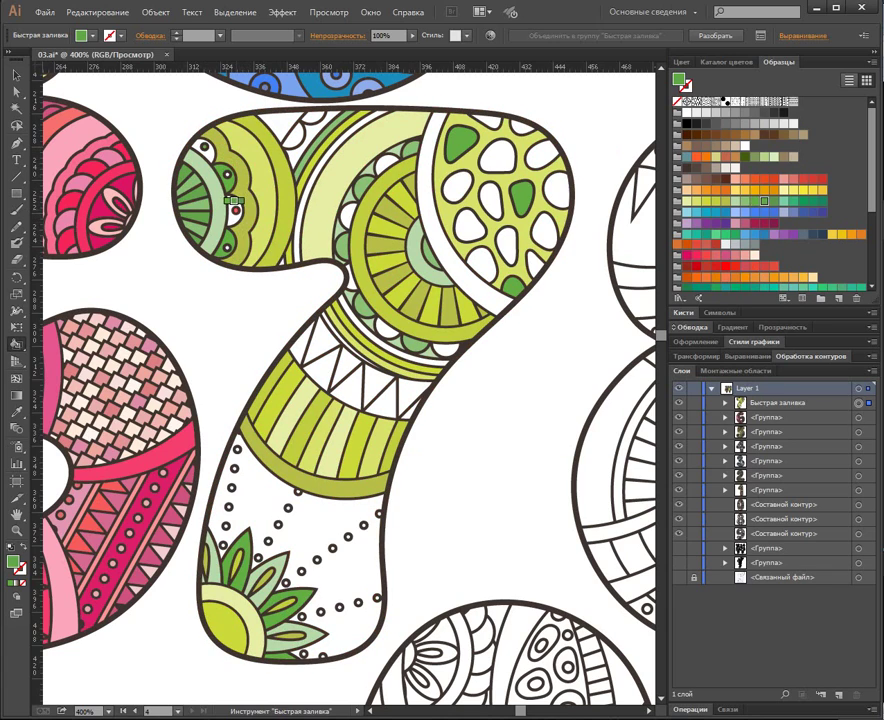
# Fill the 7's foot background, the curved stripes beside the upper band and several pebbles with muted dark green.
pyautogui.press('Right')
pyautogui.click(309, 520)
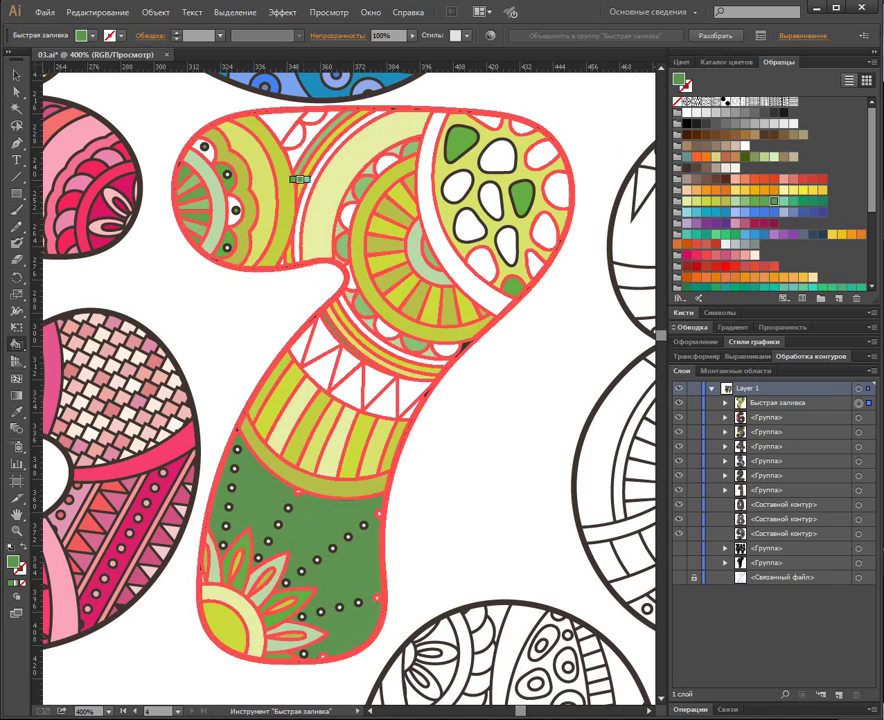
pyautogui.click(306, 175)
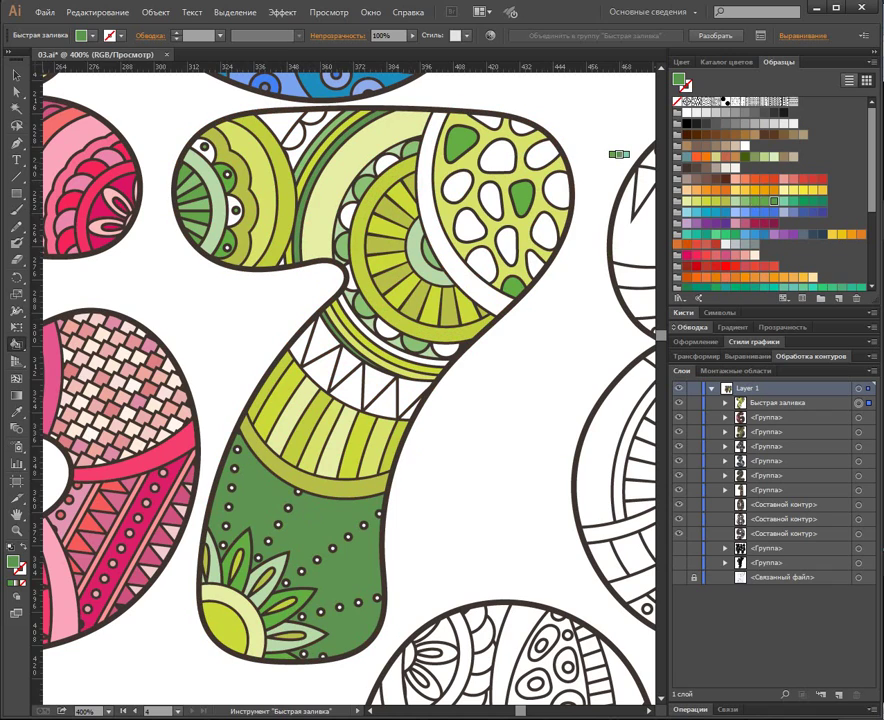
pyautogui.click(497, 156)
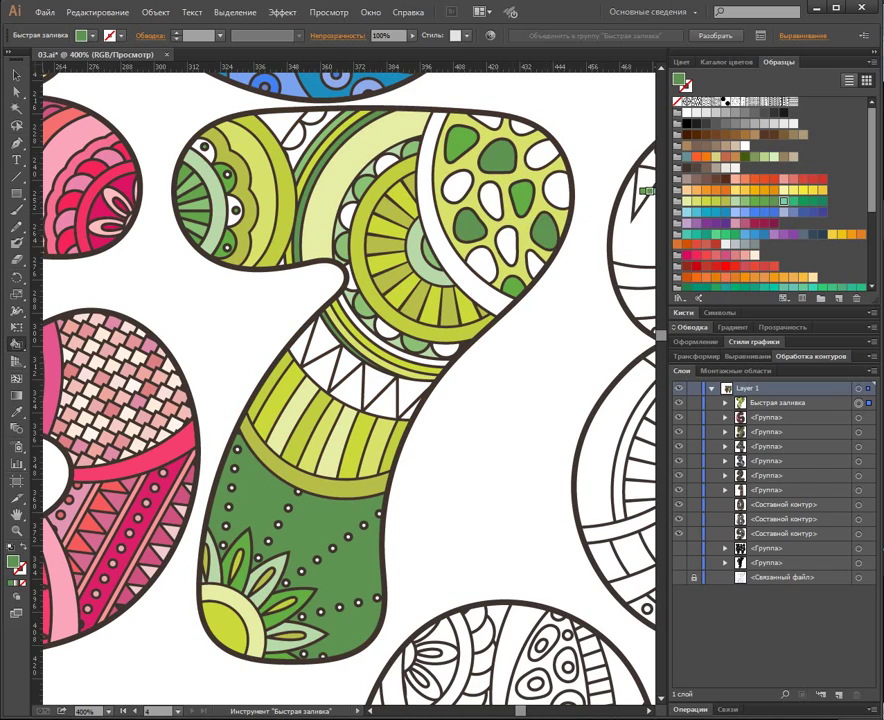
# Fill alternate scallops around the 7's rosette with light teal green.
pyautogui.click(386, 164)
pyautogui.click(361, 188)
pyautogui.click(347, 215)
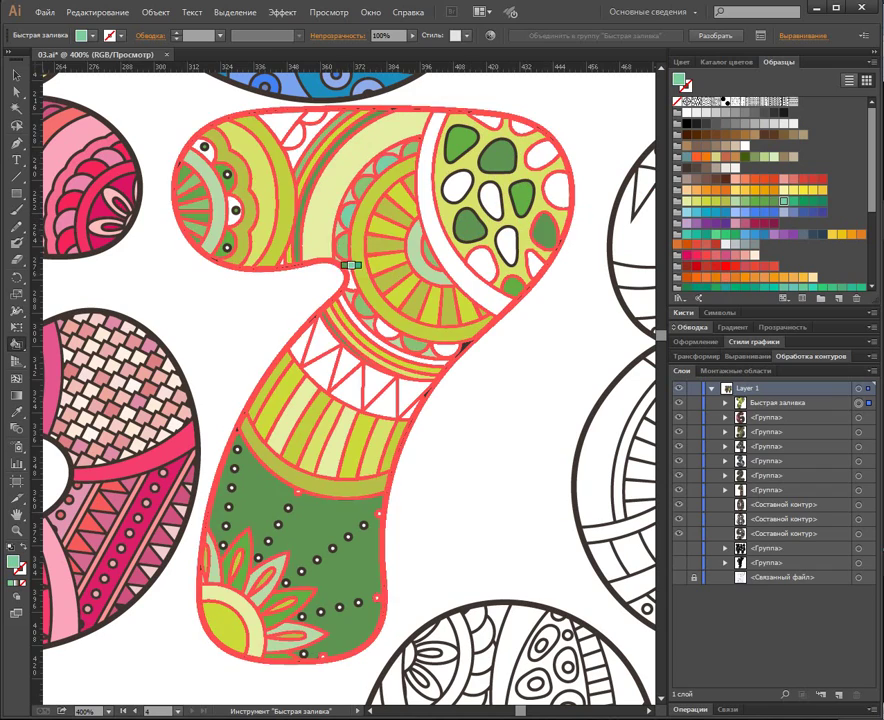
pyautogui.click(442, 349)
# Fill the lower row of zigzag triangles on the stem and the remaining scallops at the 7's tip with light teal green.
pyautogui.click(299, 352)
pyautogui.click(325, 374)
pyautogui.click(350, 385)
pyautogui.click(384, 401)
pyautogui.click(409, 403)
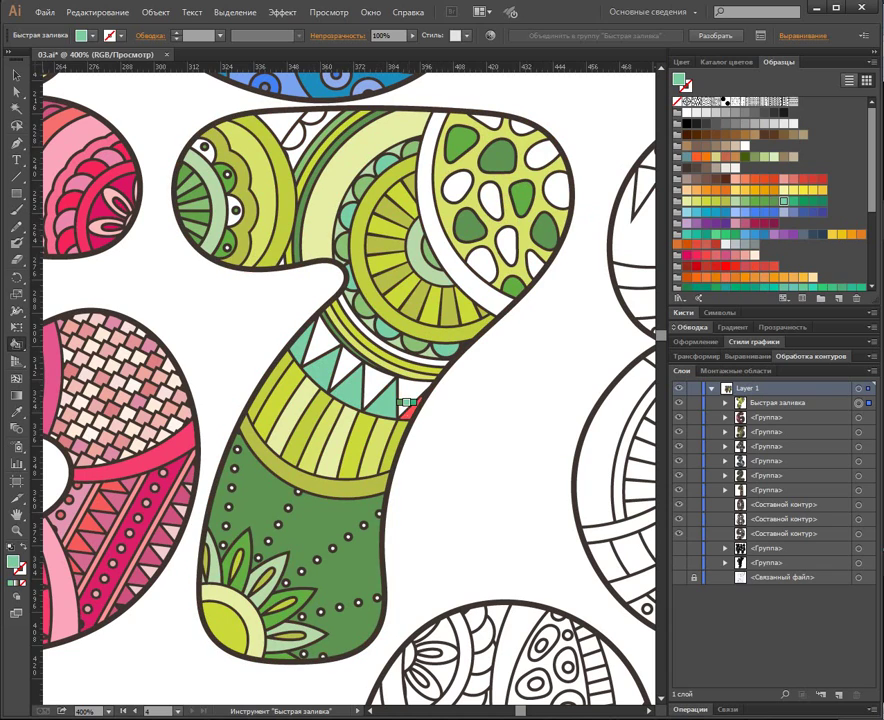
pyautogui.click(232, 218)
pyautogui.click(207, 153)
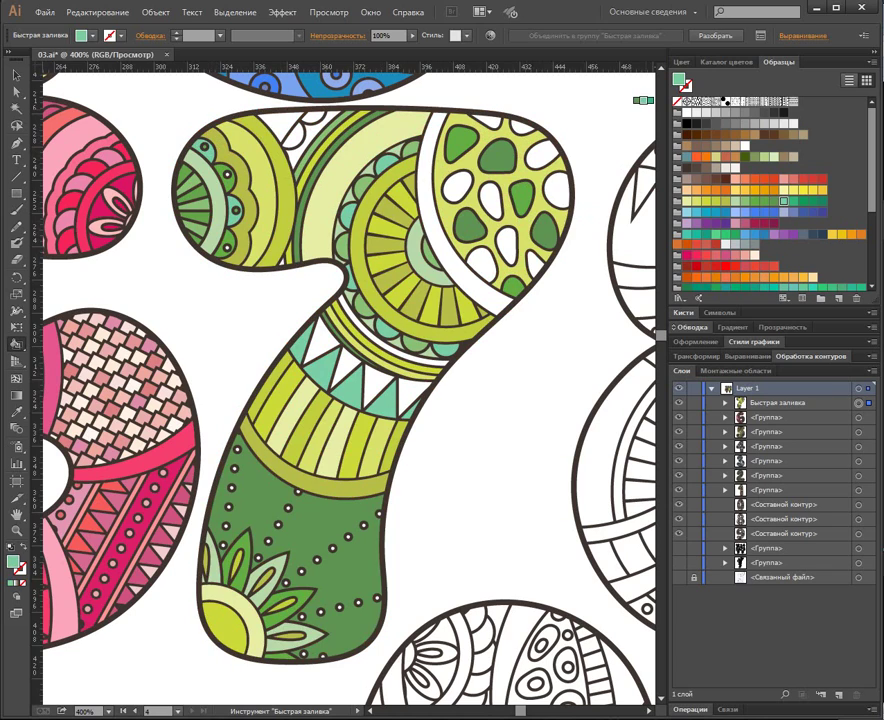
# Fill the gap beside the 7's tip, several pebbles, a stem stripe and some foot dots with medium emerald green.
pyautogui.click(794, 201)
pyautogui.click(284, 123)
pyautogui.click(457, 186)
pyautogui.click(542, 156)
pyautogui.click(537, 265)
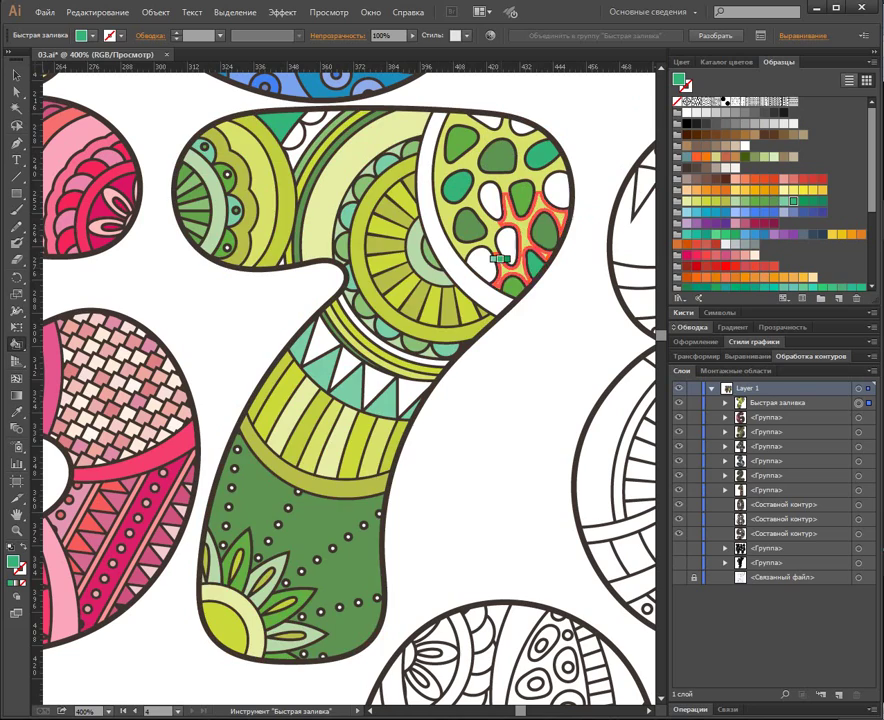
pyautogui.click(297, 150)
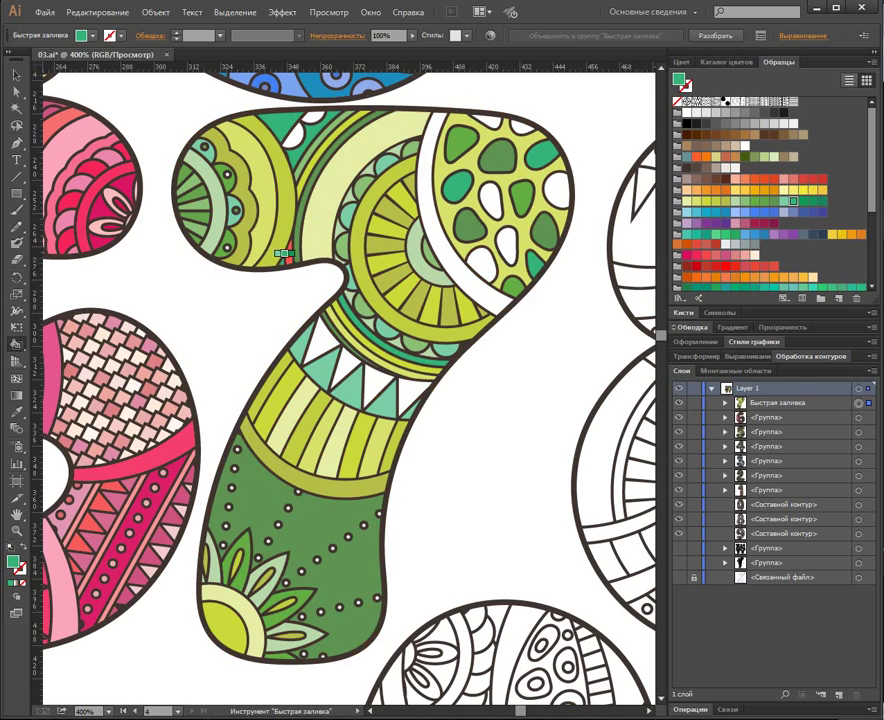
pyautogui.click(219, 532)
# Fill the 7's band beside the pebbles, the upper zigzag triangles, two more pebbles and some dots with deeper emerald green.
pyautogui.click(464, 290)
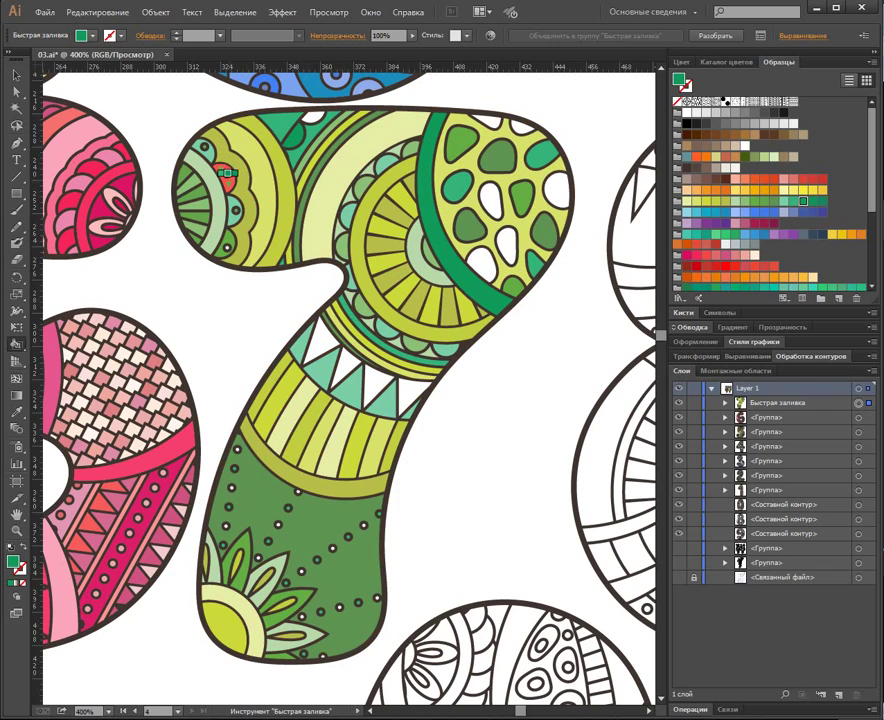
pyautogui.click(222, 175)
pyautogui.click(318, 338)
pyautogui.click(347, 361)
pyautogui.click(374, 377)
pyautogui.click(403, 376)
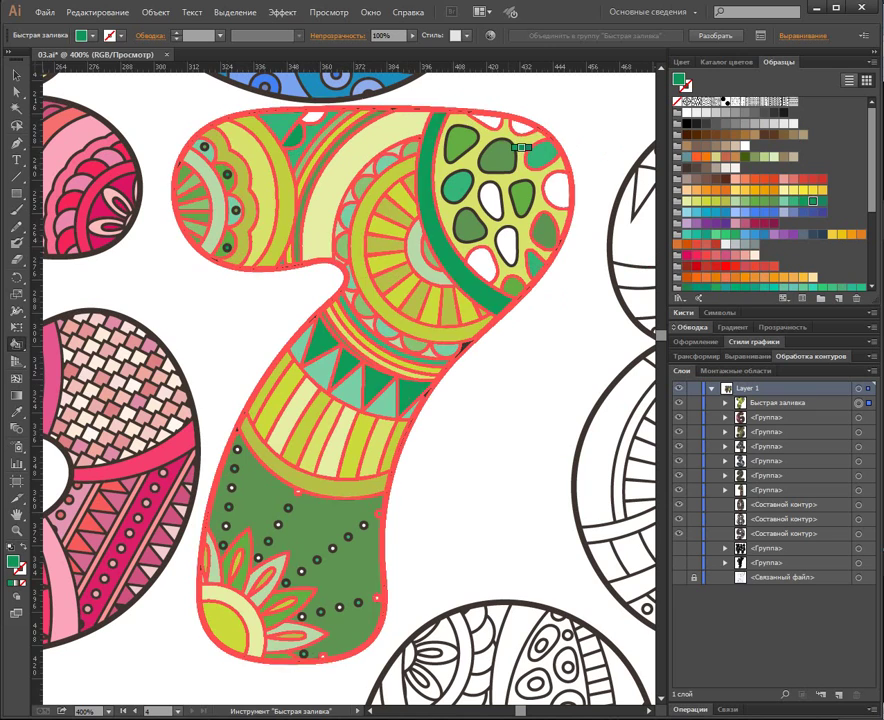
pyautogui.click(490, 201)
pyautogui.click(556, 189)
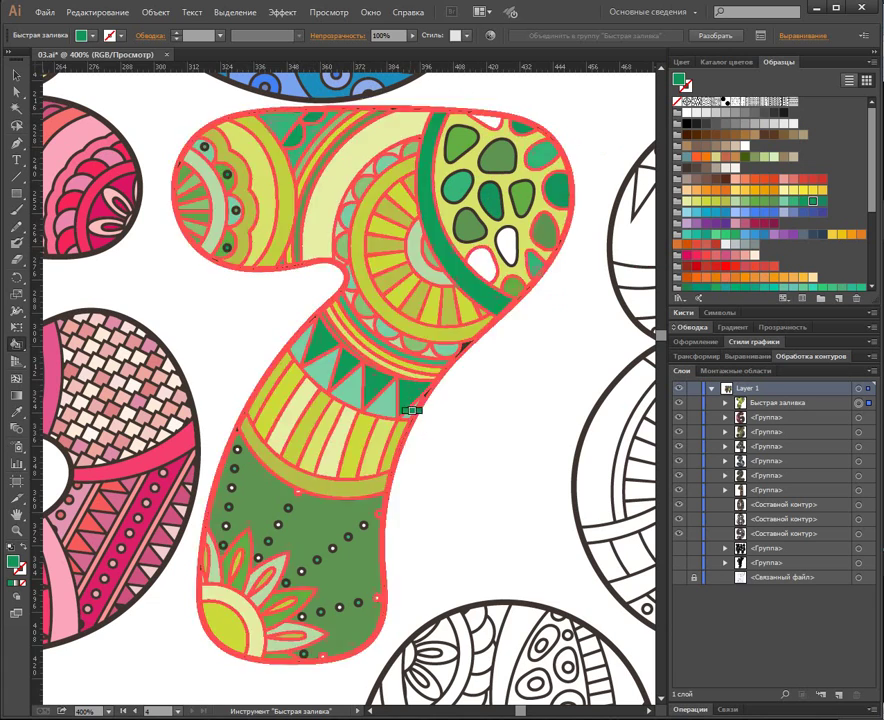
# Fill one of the 7's remaining white pebbles and several foot dots with dark teal green.
pyautogui.press('Right')
pyautogui.click(482, 264)
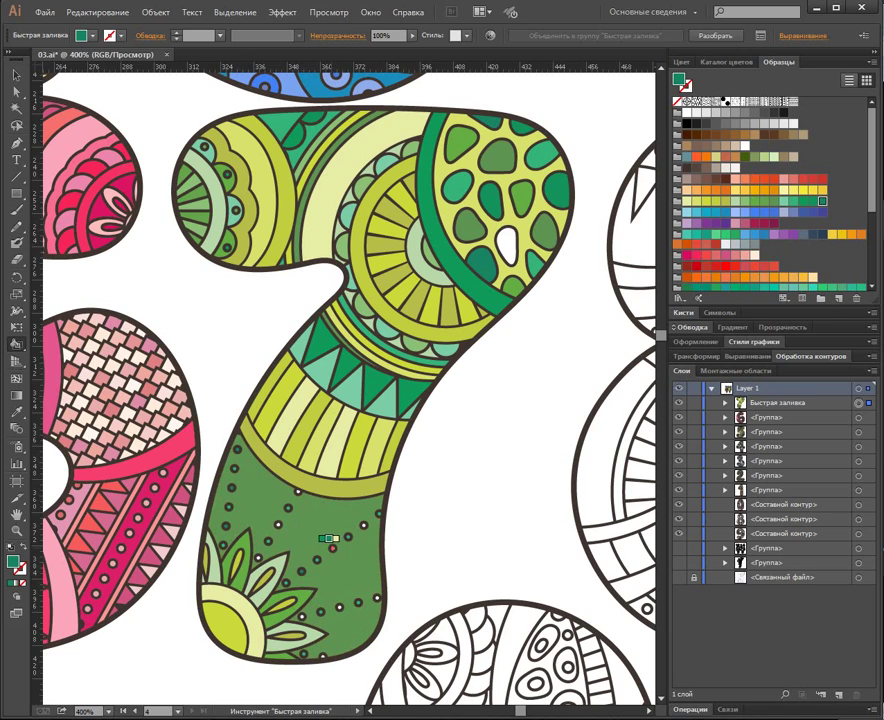
pyautogui.click(358, 522)
# Fill the last white pebble and the remaining foot dots of the 7 with light blue, and undo the last fill.
pyautogui.press('Right')
pyautogui.click(509, 242)
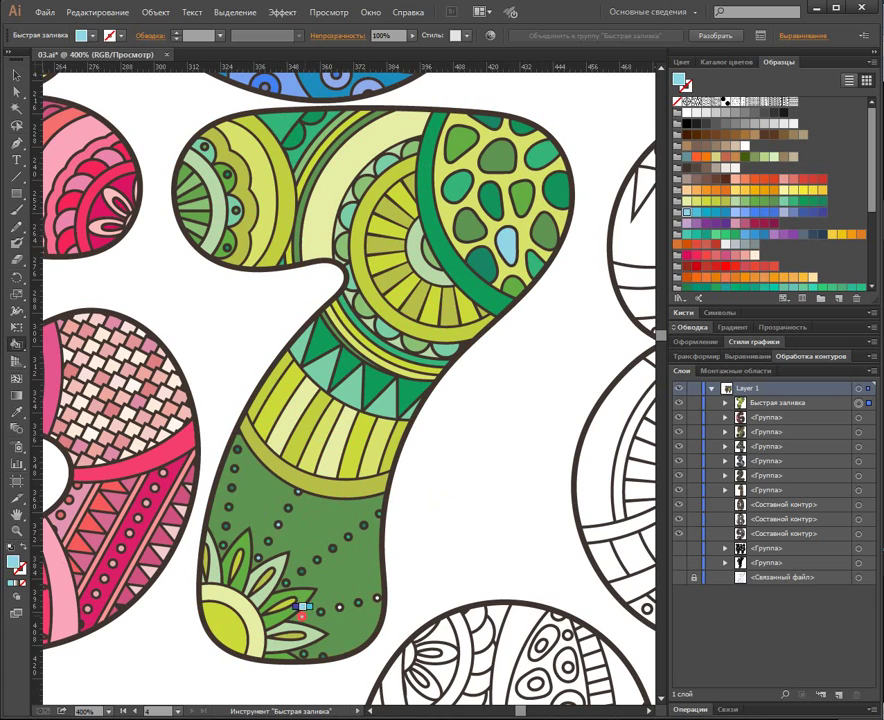
pyautogui.click(376, 599)
pyautogui.hotkey('ctrl', 'z')
pyautogui.press('v')
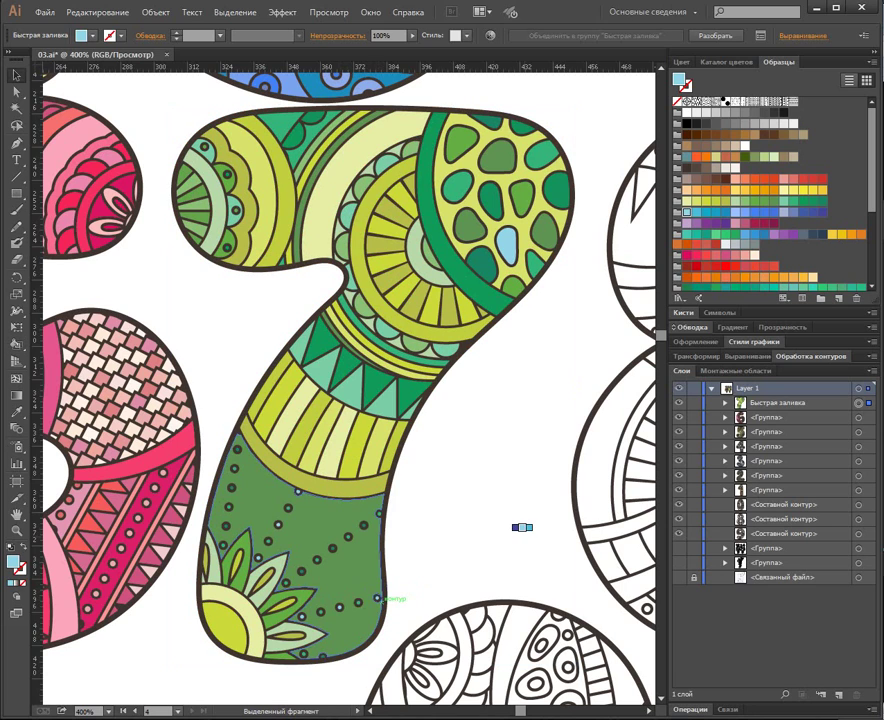
pyautogui.click(520, 538)
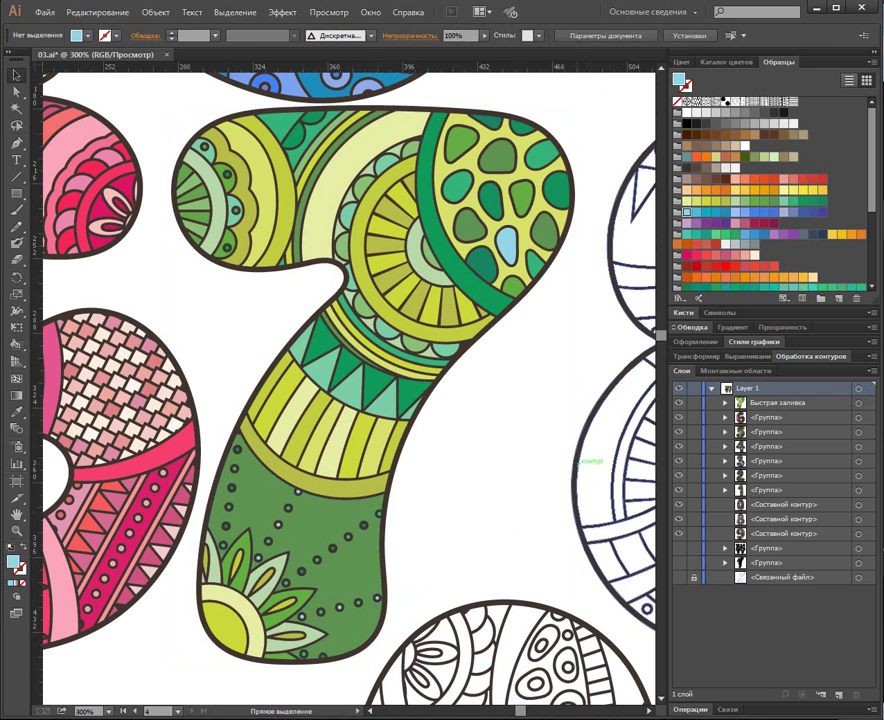
# Expand the 7's Live Paint object with object, fill and stroke included, ungroup it and delete the empty group.
pyautogui.hotkey('ctrl', '-')
pyautogui.click(285, 160)
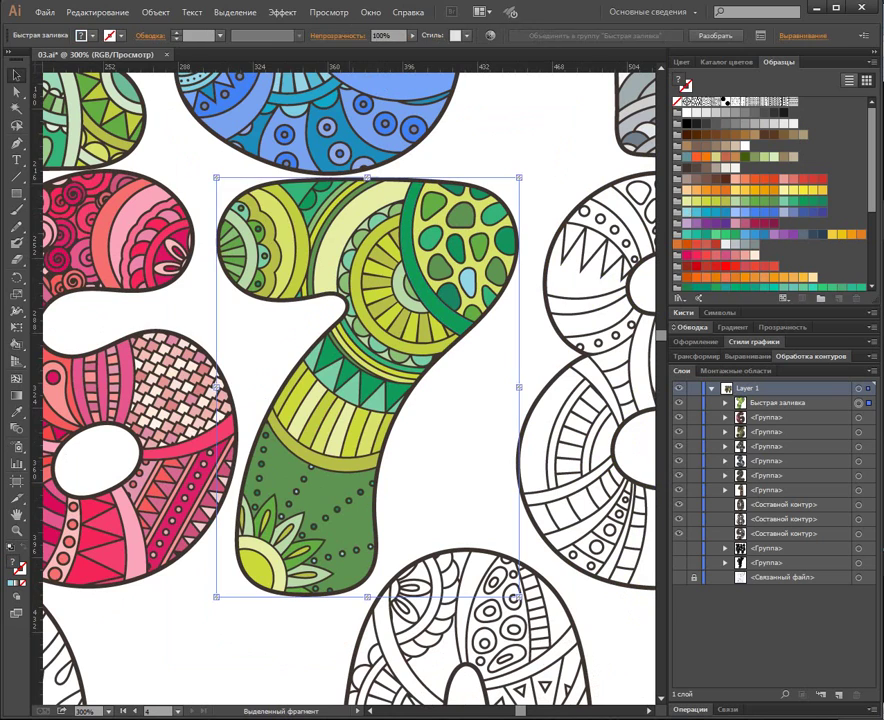
pyautogui.click(155, 12)
pyautogui.click(183, 160)
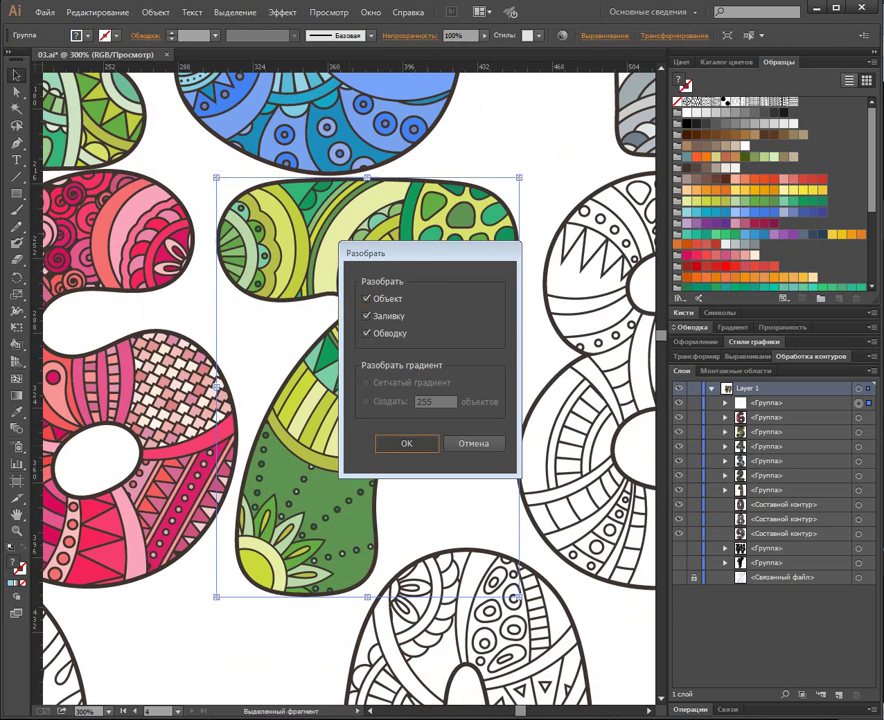
pyautogui.press('Return')
pyautogui.hotkey('ctrl', 'shift', 'g')
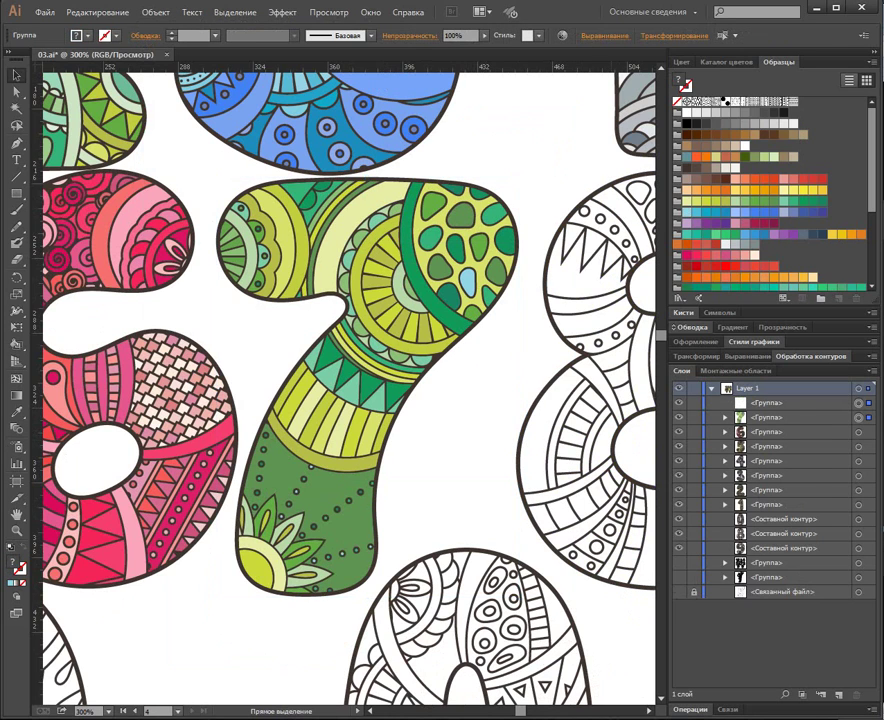
pyautogui.click(767, 403)
pyautogui.click(856, 694)
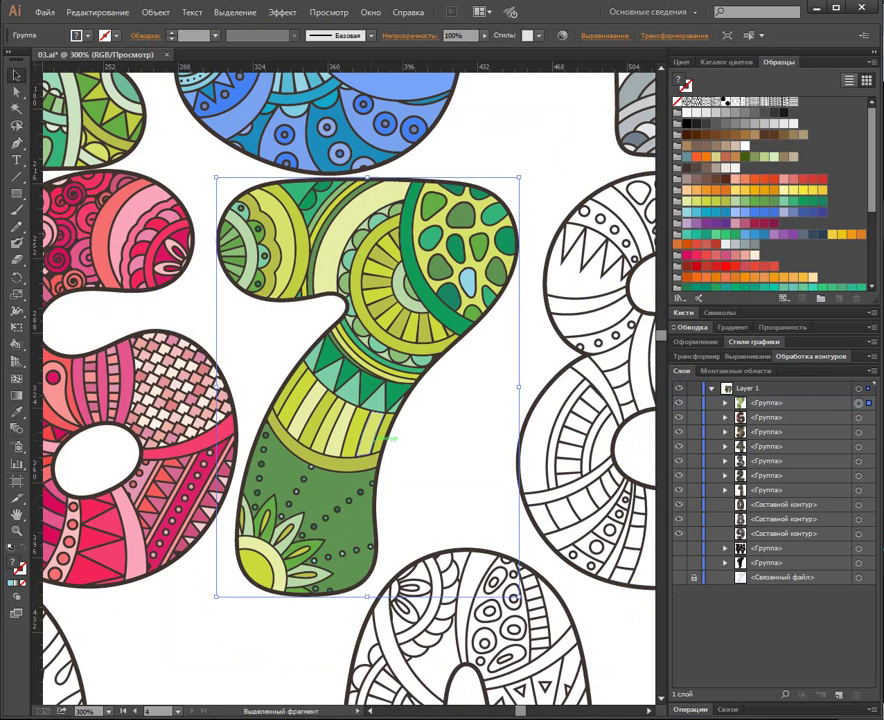
# Isolate the 7's group and merge its first four sets of same-coloured fills into compound paths.
pyautogui.doubleClick(405, 310)
pyautogui.click(724, 402)
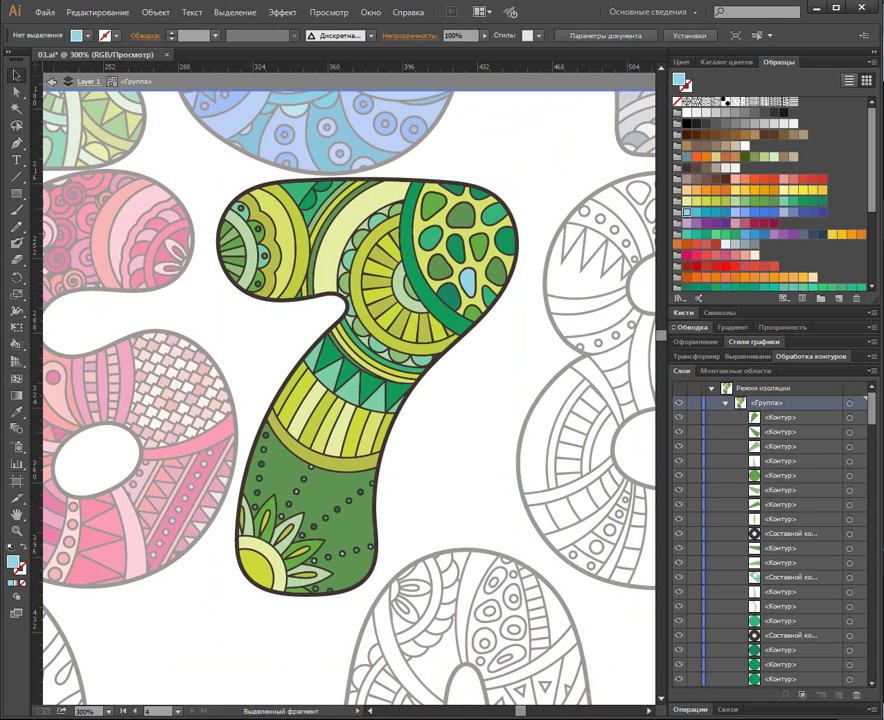
pyautogui.click(850, 418)
pyautogui.hotkey('ctrl', '8')
pyautogui.click(850, 432)
pyautogui.hotkey('ctrl', '8')
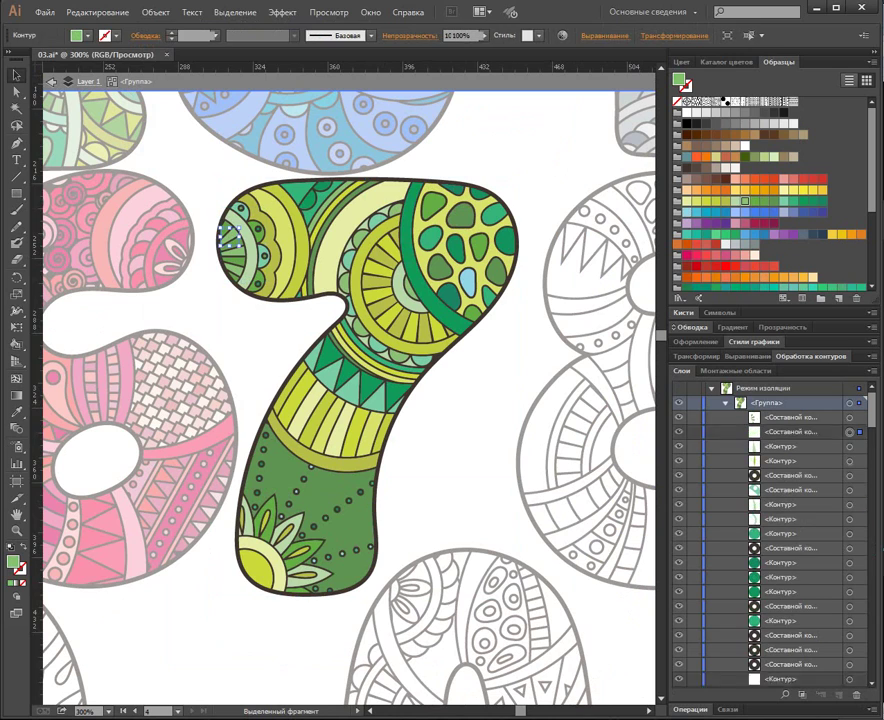
pyautogui.click(850, 447)
pyautogui.hotkey('ctrl', '8')
pyautogui.click(850, 461)
pyautogui.hotkey('ctrl', '8')
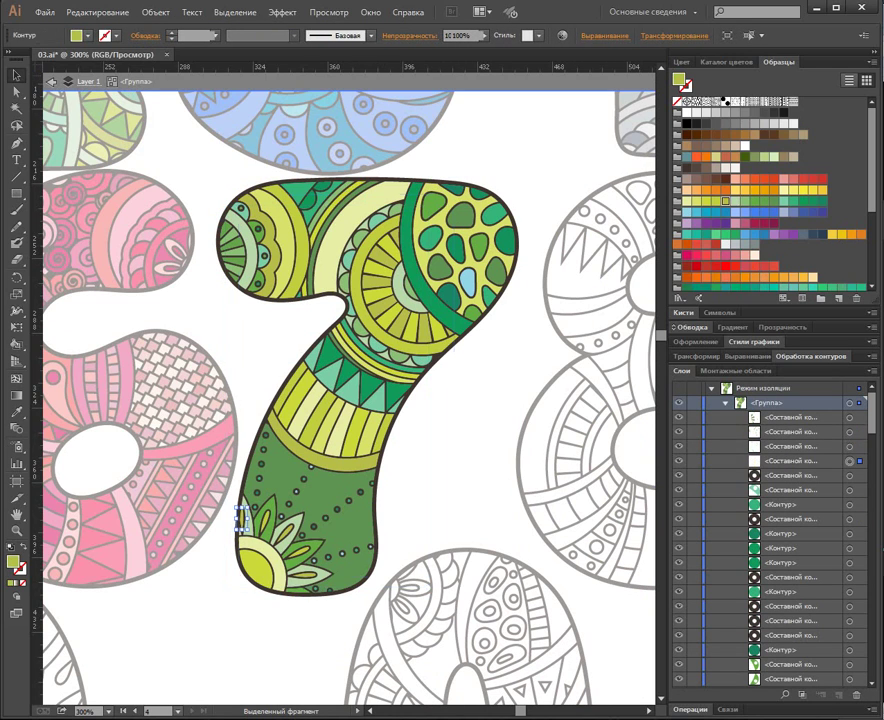
# Bring the 7's dark outline to the front and merge the next sets of same-coloured fills into compound paths.
pyautogui.click(237, 200)
pyautogui.hotkey('ctrl', 'shift', ']')
pyautogui.click(850, 490)
pyautogui.hotkey('ctrl', '8')
pyautogui.click(850, 504)
pyautogui.hotkey('ctrl', '8')
pyautogui.click(850, 519)
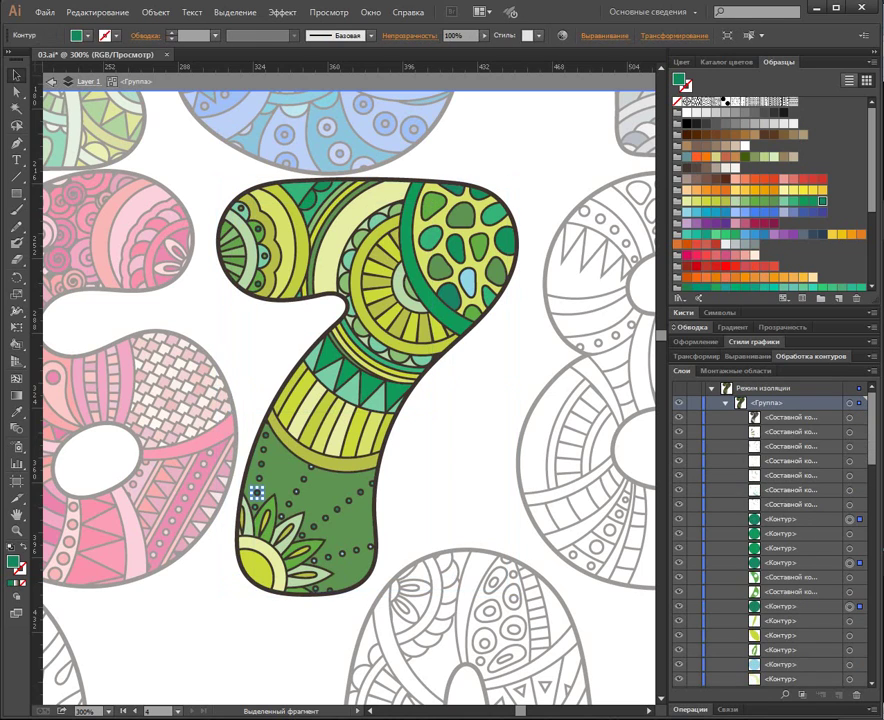
# Combine the digit 7's remaining same-coloured fill shapes into compound paths, one for each green, yellow and blue shade.
pyautogui.hotkey('ctrl', '8')
pyautogui.click(850, 534)
pyautogui.hotkey('ctrl', '8')
pyautogui.click(850, 548)
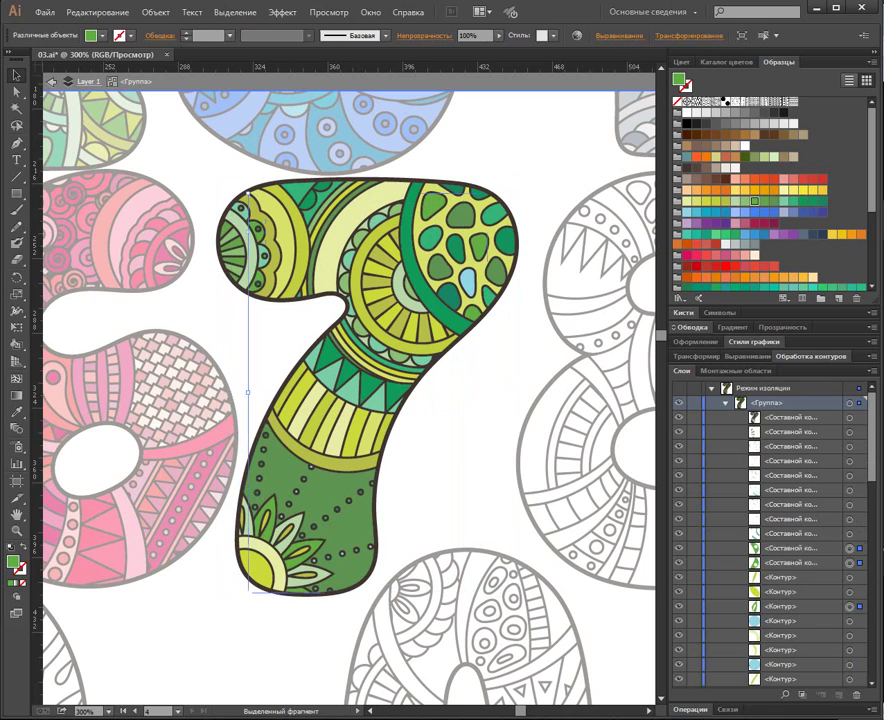
pyautogui.hotkey('ctrl', '8')
pyautogui.click(850, 563)
pyautogui.hotkey('ctrl', '8')
pyautogui.click(850, 577)
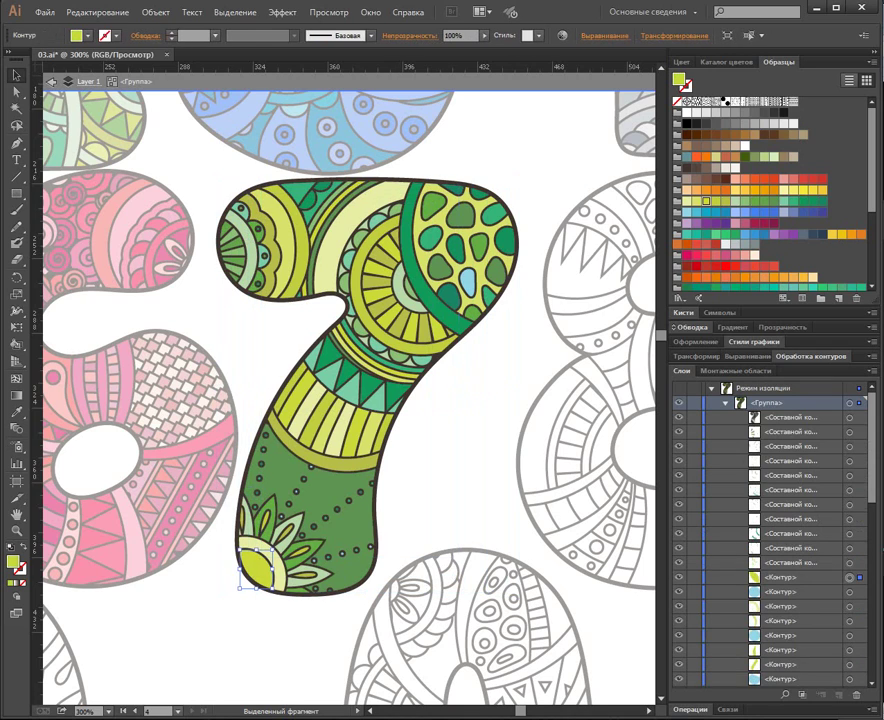
pyautogui.hotkey('ctrl', '8')
pyautogui.click(850, 592)
pyautogui.hotkey('ctrl', '8')
pyautogui.click(850, 606)
pyautogui.hotkey('ctrl', '8')
pyautogui.click(850, 621)
pyautogui.hotkey('ctrl', '8')
pyautogui.hotkey('ctrl', 'alt', '[')
pyautogui.hotkey('ctrl', 'alt', '[')
pyautogui.hotkey('ctrl', 'alt', '[')
pyautogui.hotkey('ctrl', 'alt', '[')
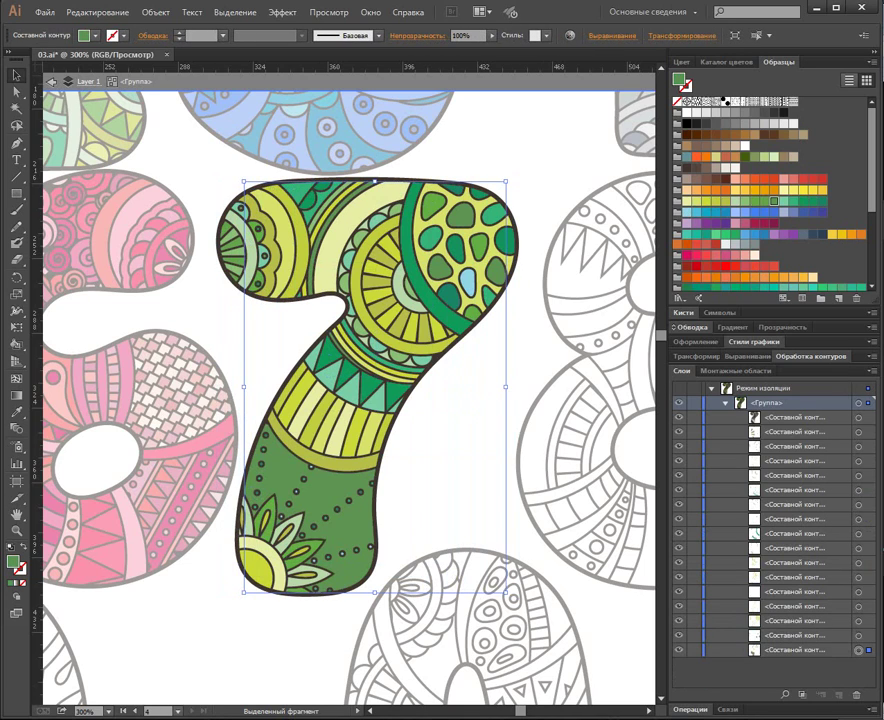
pyautogui.click(725, 403)
pyautogui.click(725, 403)
pyautogui.hotkey('ctrl', 'a')
pyautogui.keyDown('shift'); pyautogui.click(868, 417); pyautogui.keyUp('shift')
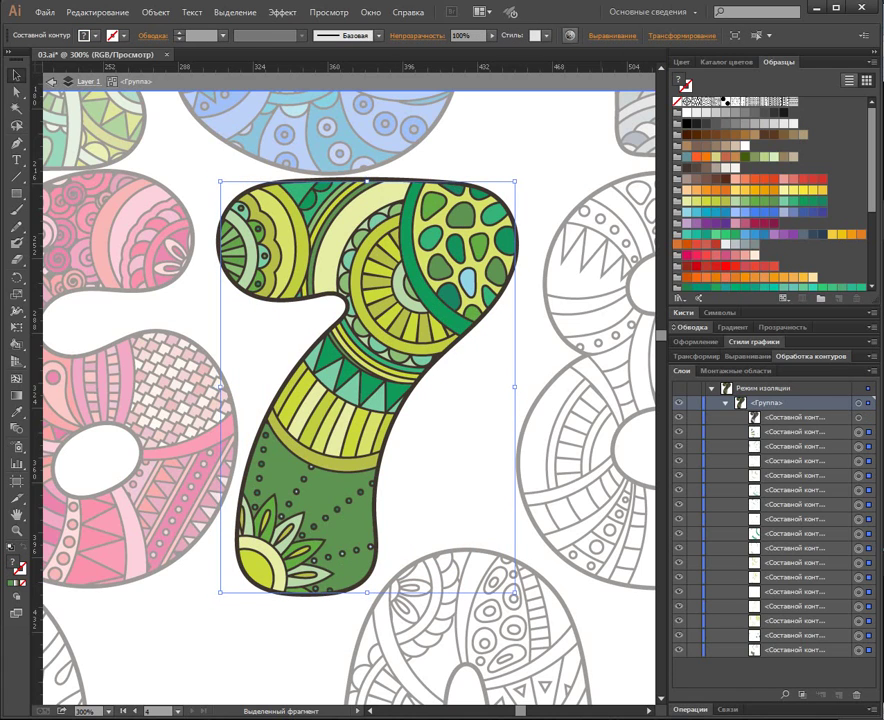
pyautogui.click(570, 35)
pyautogui.click(880, 397)
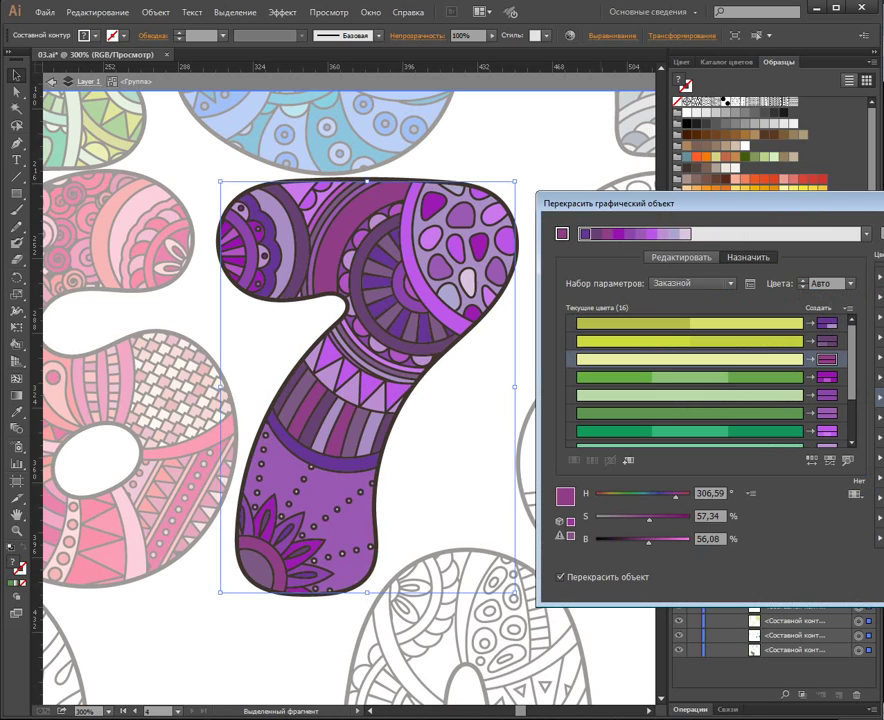
pyautogui.click(880, 377)
pyautogui.click(880, 477)
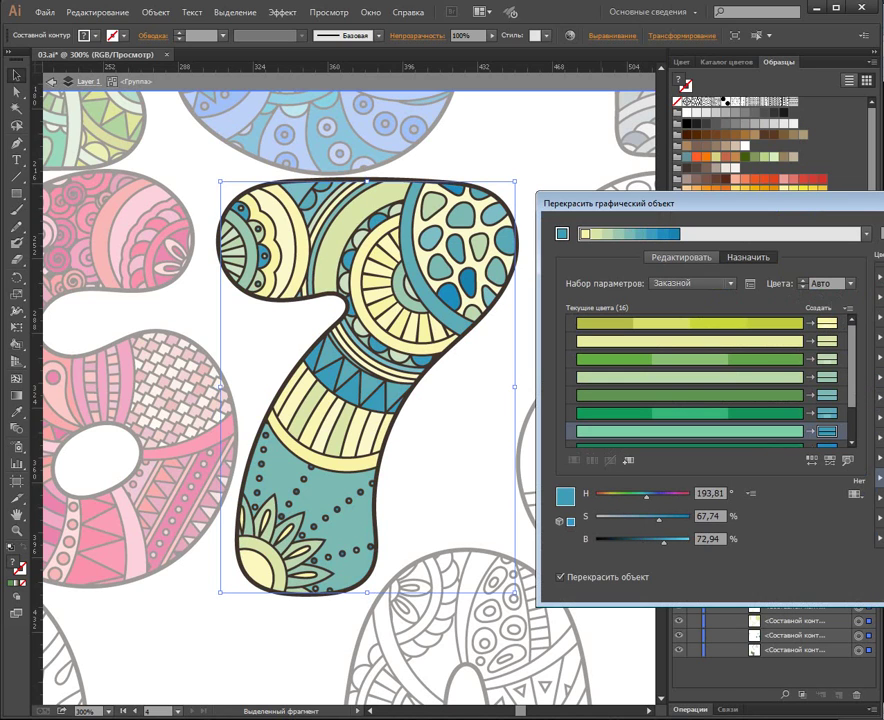
pyautogui.click(880, 457)
pyautogui.click(880, 477)
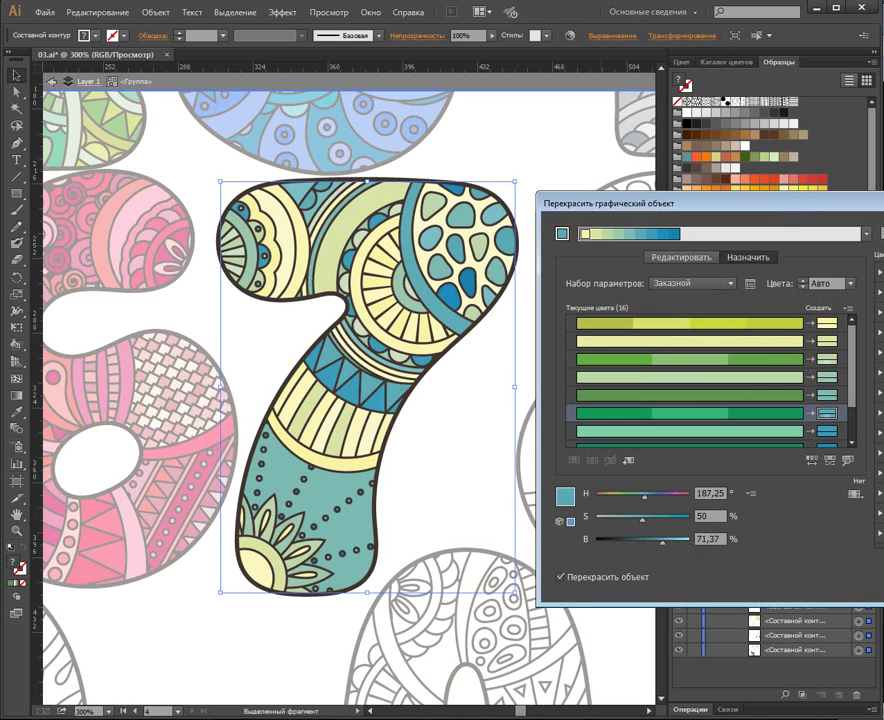
pyautogui.press('Escape')
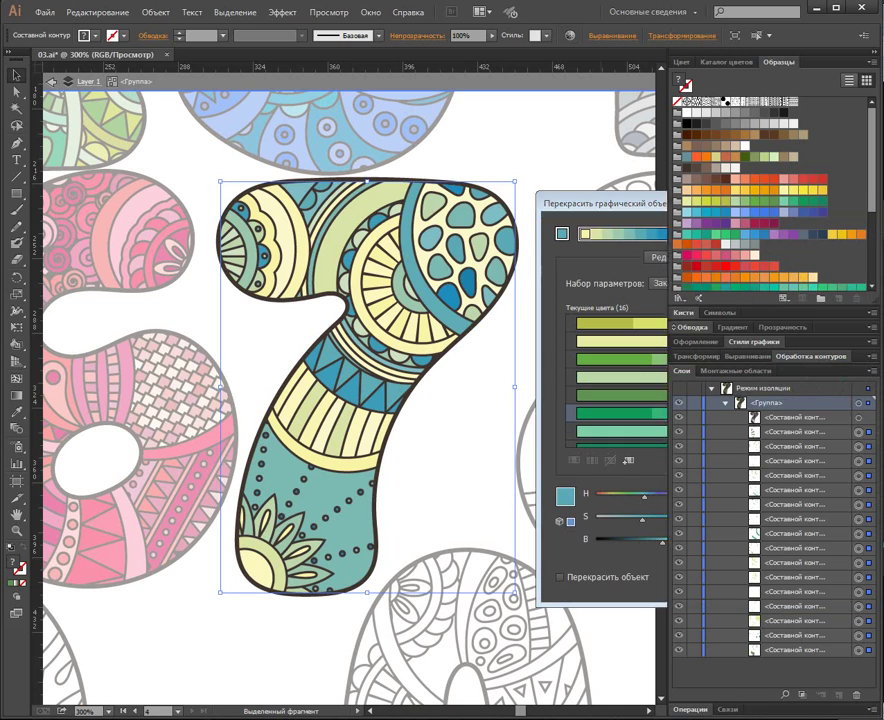
pyautogui.hotkey('ctrl', 'shift', 'a')
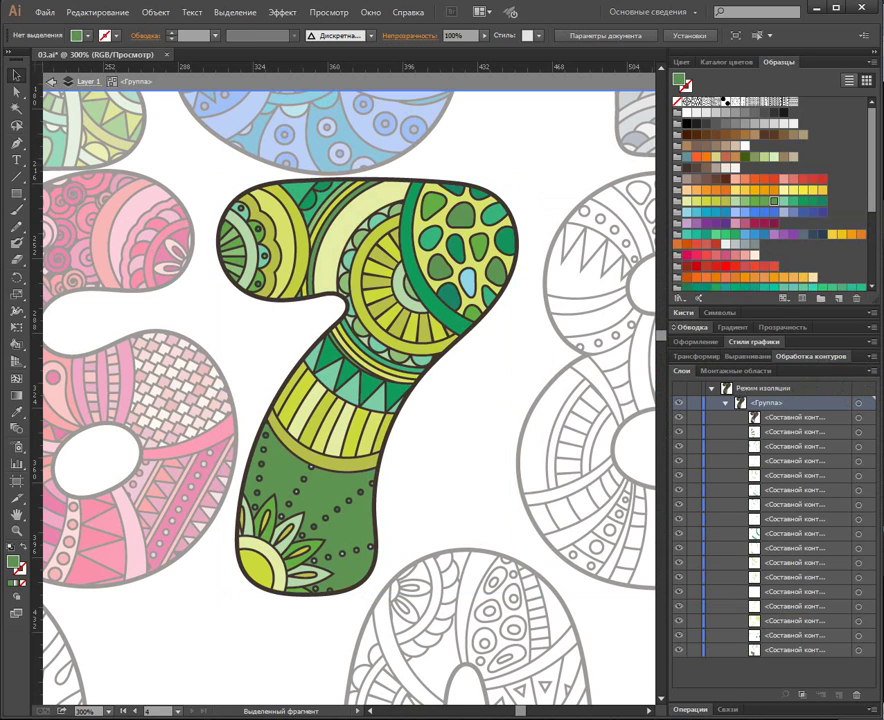
# Create a new color group from the orange-to-red swatches in the second half of the brown-to-red row, keeping the default name.
pyautogui.moveTo(872, 160)
pyautogui.mouseDown()
pyautogui.moveTo(872, 232)
pyautogui.moveTo(872, 158)
pyautogui.mouseUp()
pyautogui.click(735, 179)
pyautogui.keyDown('shift'); pyautogui.click(822, 179); pyautogui.keyUp('shift')
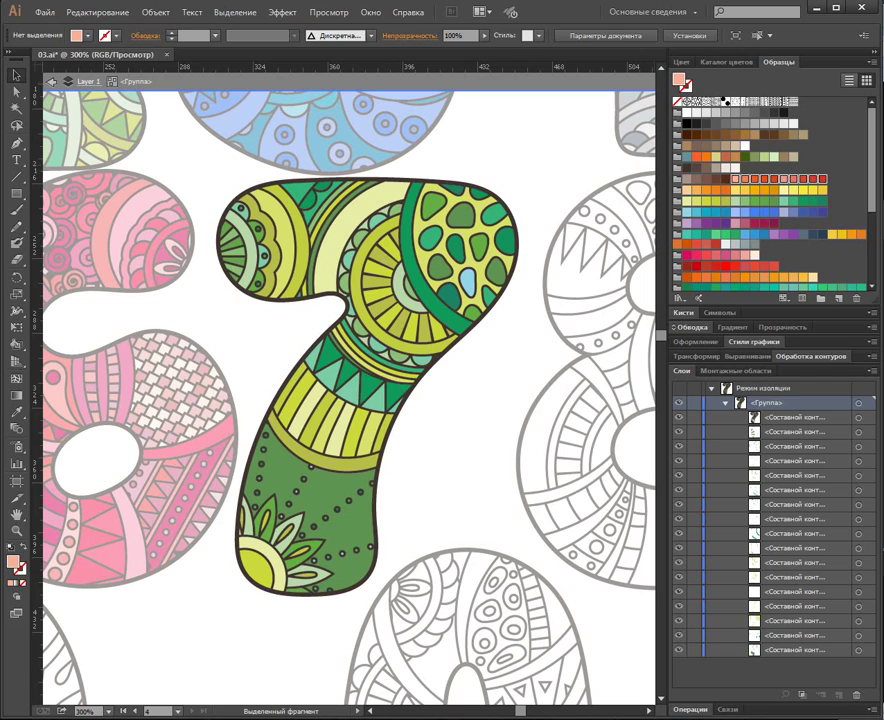
pyautogui.click(820, 299)
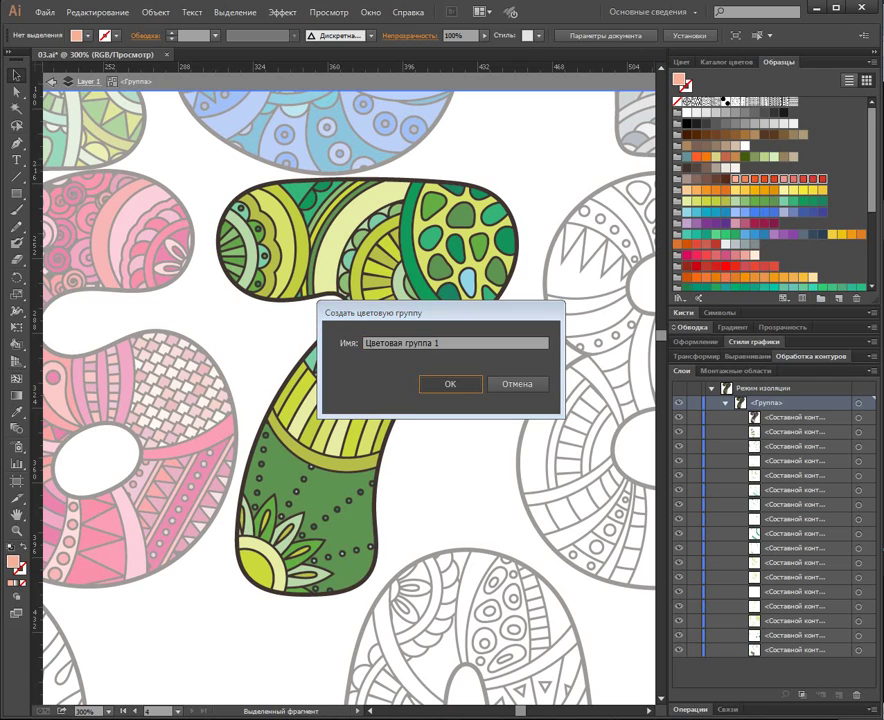
pyautogui.press('Return')
# Move the new orange-red color group up the swatch list, placing it between the brown group and the orange-yellow group.
pyautogui.moveTo(677, 286); pyautogui.dragTo(679, 137)
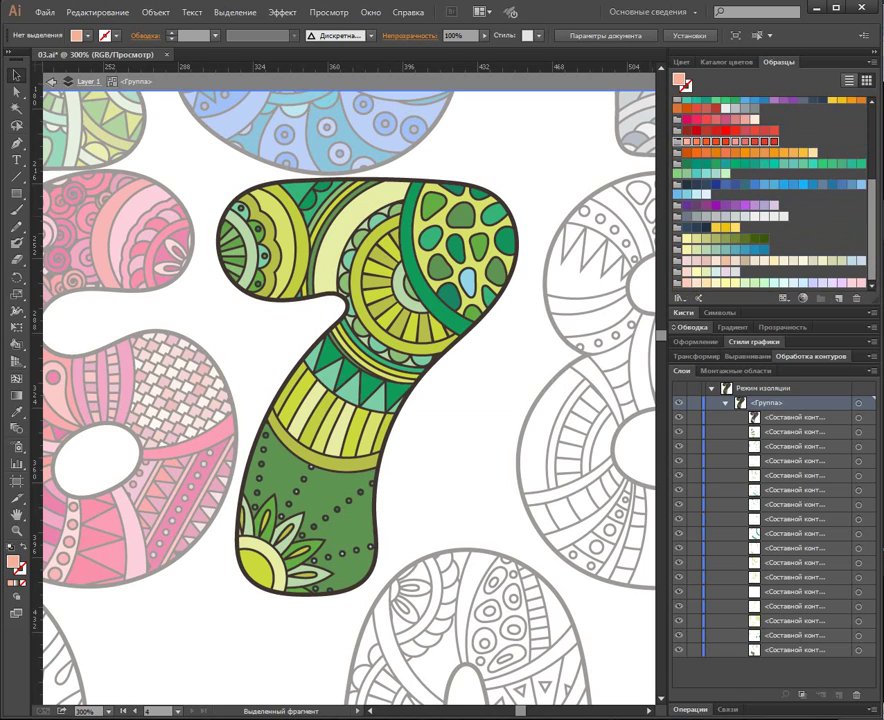
pyautogui.scroll(4, 690, 160)
pyautogui.scroll(-2, 770, 190)
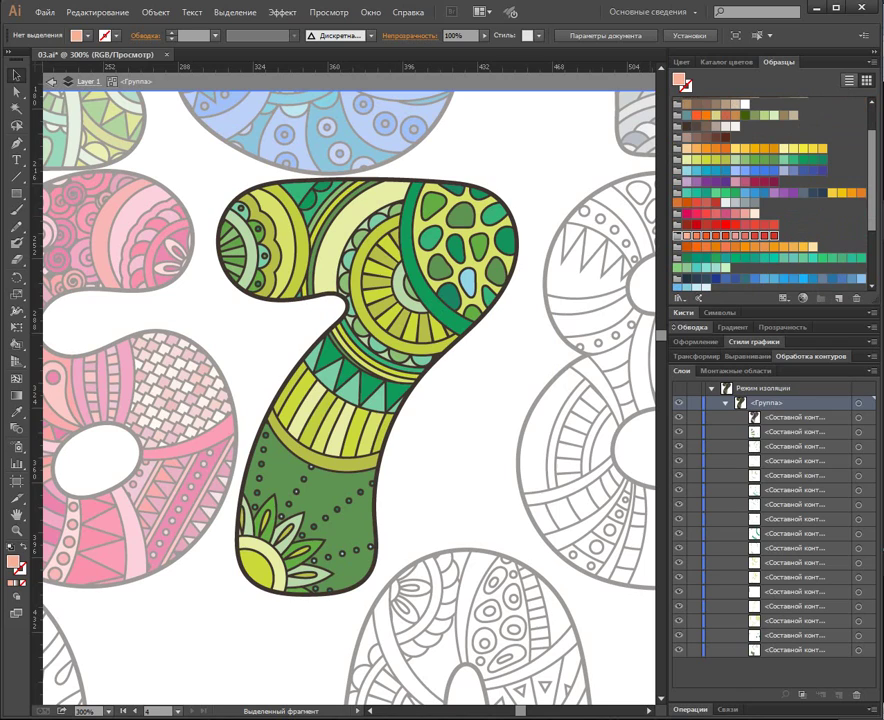
pyautogui.moveTo(677, 236); pyautogui.dragTo(677, 143)
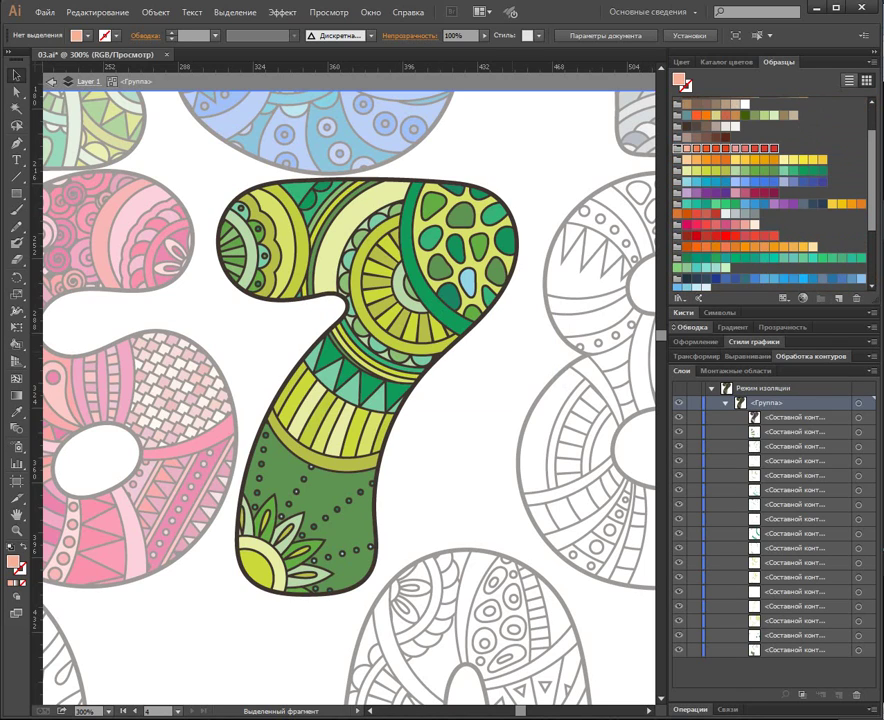
# Recolor the digit 7's fills, leaving out its dark outline, with the orange-red color group and deselect the artwork.
pyautogui.hotkey('ctrl', 'a')
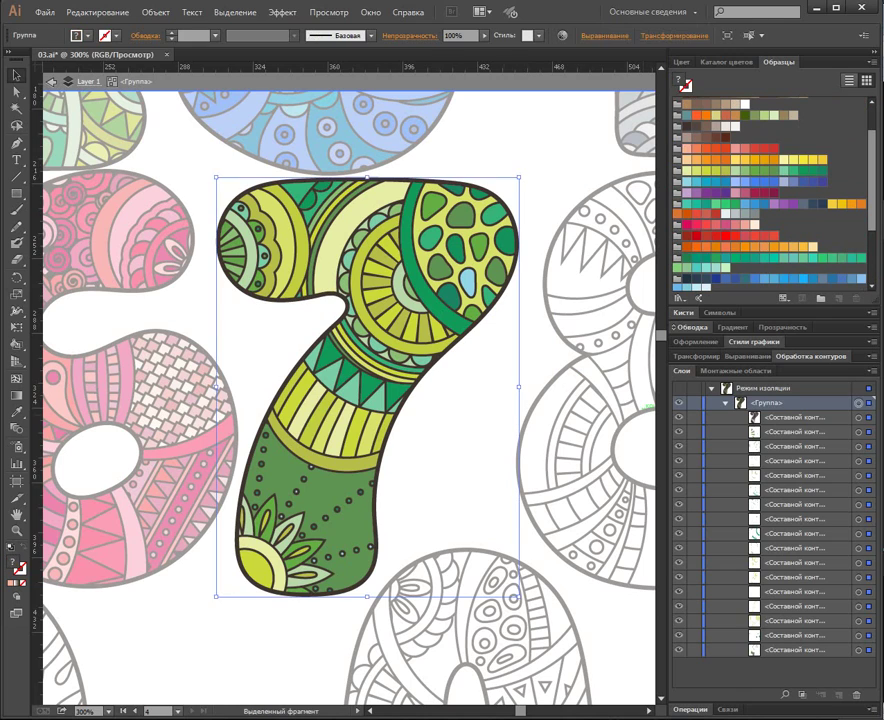
pyautogui.click(570, 36)
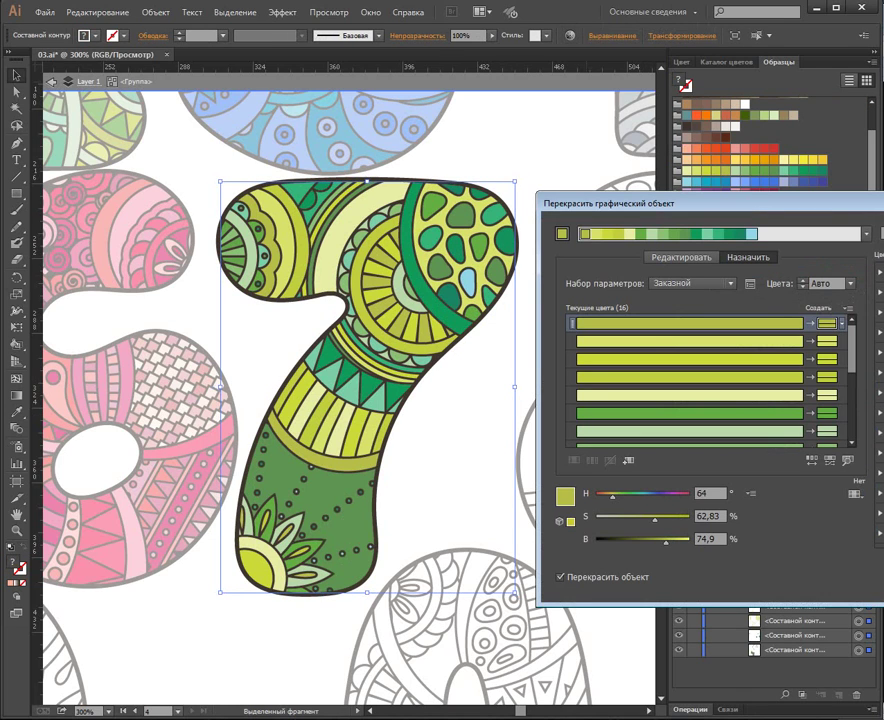
pyautogui.click(880, 412)
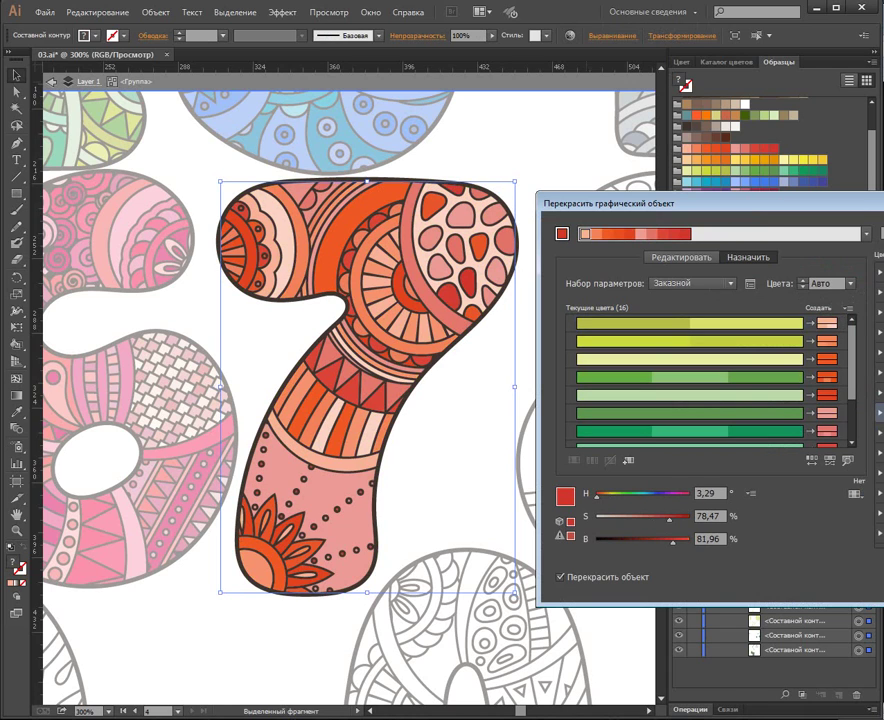
pyautogui.press('Return')
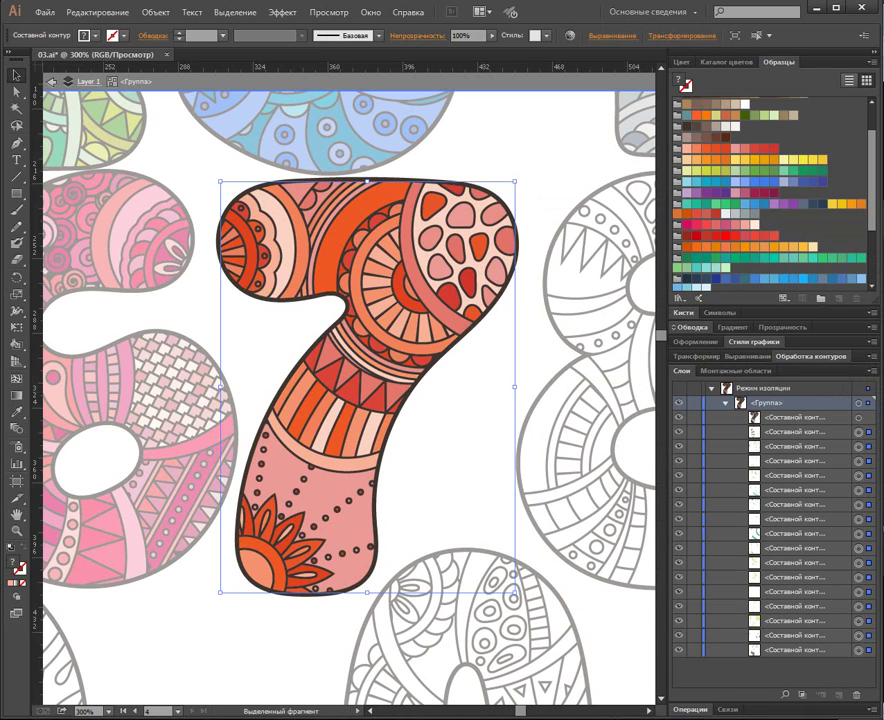
pyautogui.hotkey('ctrl', 'shift', 'a')
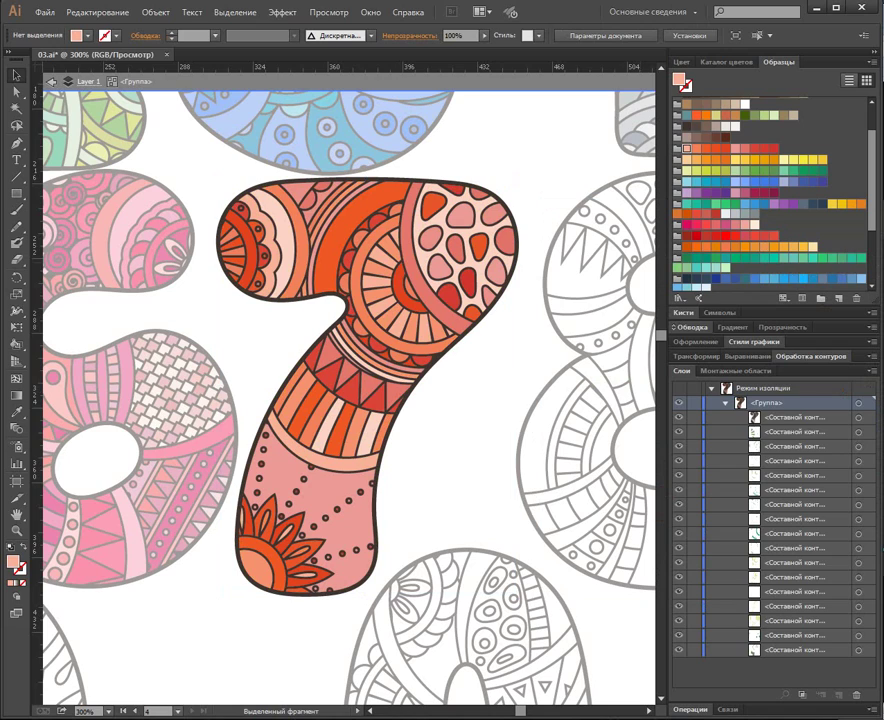
# Create a new color group from the five purple swatches of the purple-crimson row, keeping the default name.
pyautogui.click(687, 193)
pyautogui.keyDown('shift'); pyautogui.click(725, 193); pyautogui.keyUp('shift')
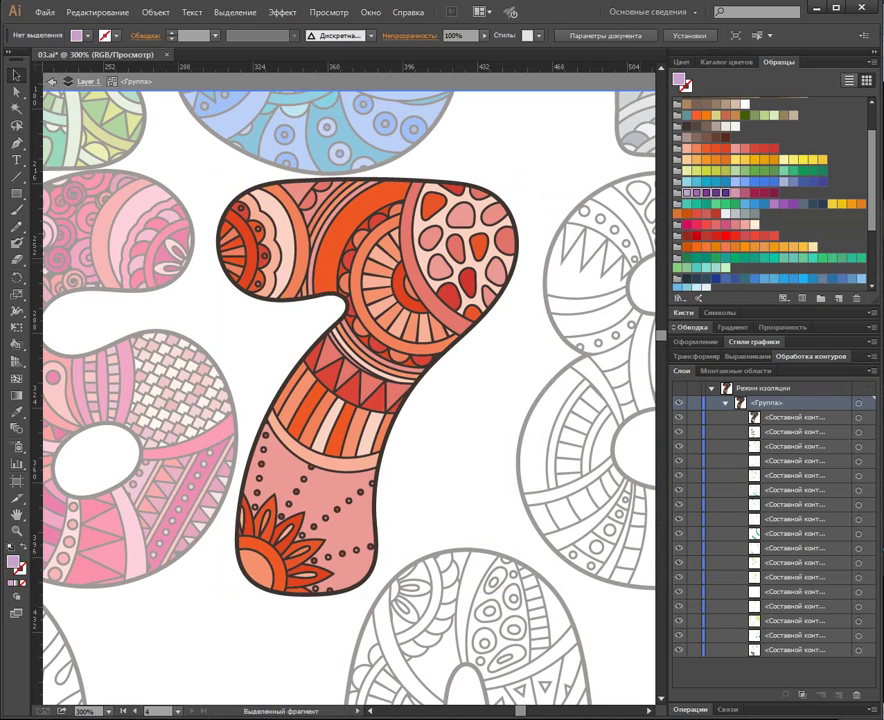
pyautogui.click(820, 298)
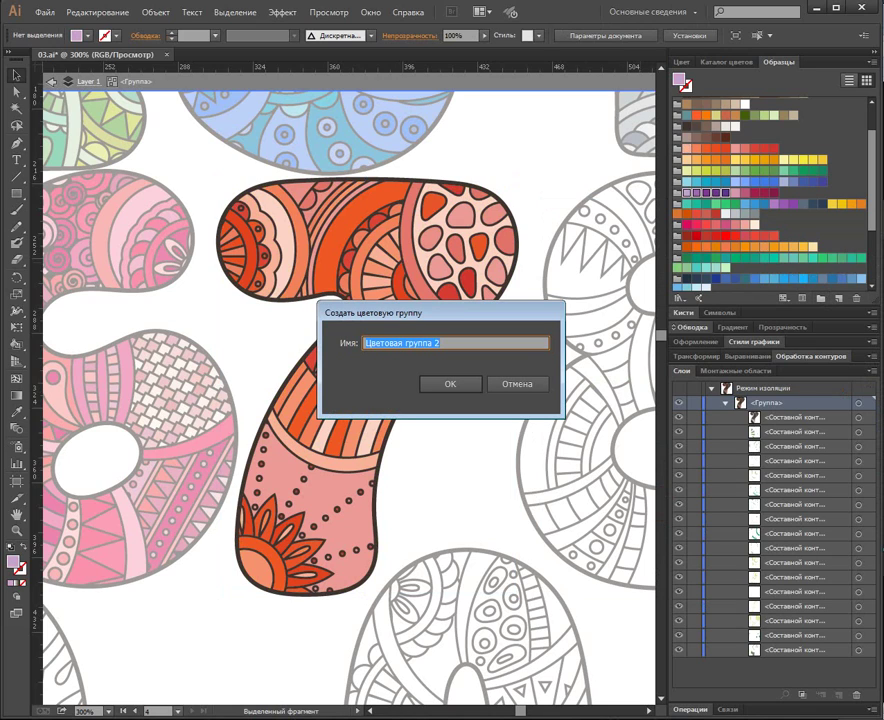
pyautogui.press('Return')
# Place the purple and crimson color groups directly above the orange-red group and save the document.
pyautogui.moveTo(677, 283); pyautogui.dragTo(677, 125)
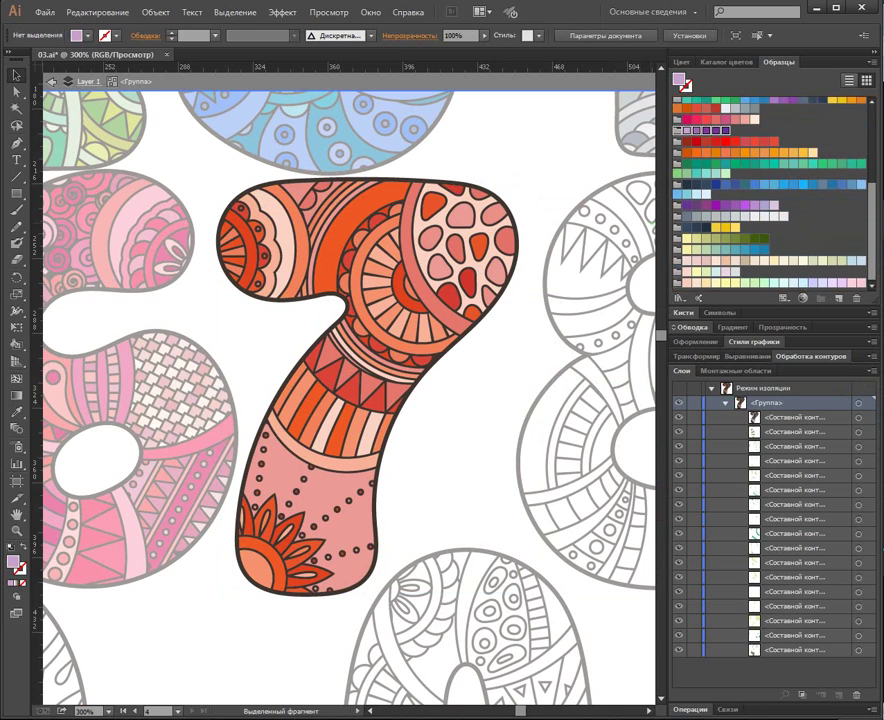
pyautogui.scroll(5, 770, 195)
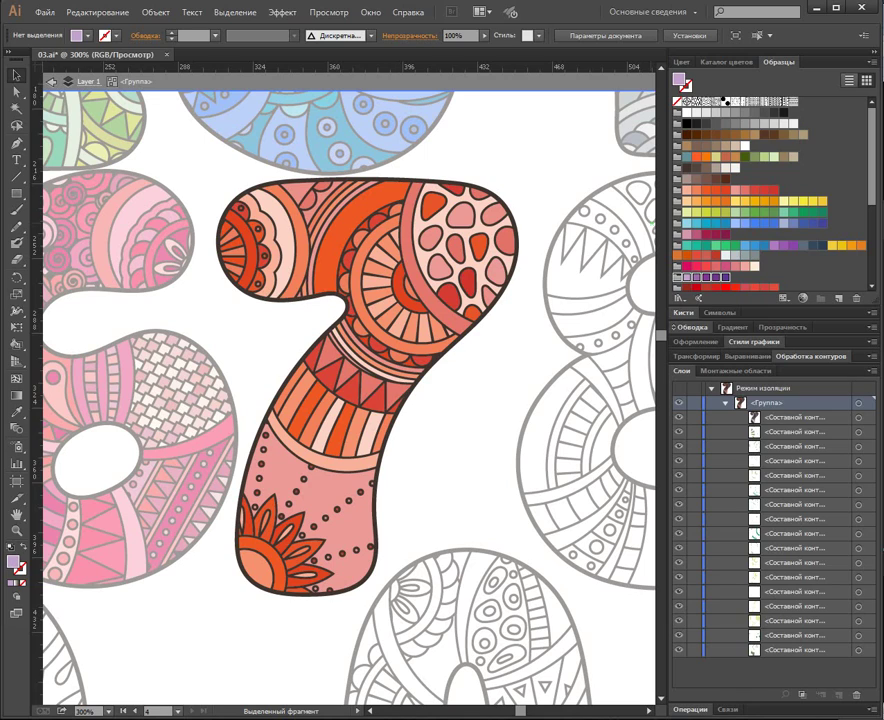
pyautogui.moveTo(677, 277); pyautogui.dragTo(677, 185)
pyautogui.moveTo(677, 245); pyautogui.dragTo(677, 196)
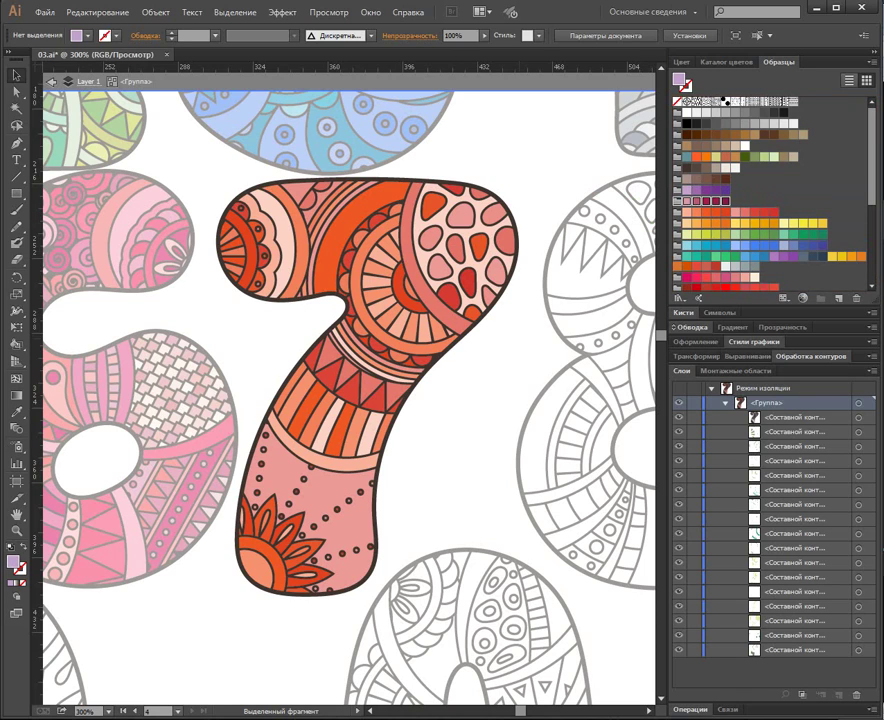
pyautogui.hotkey('ctrl', 's')
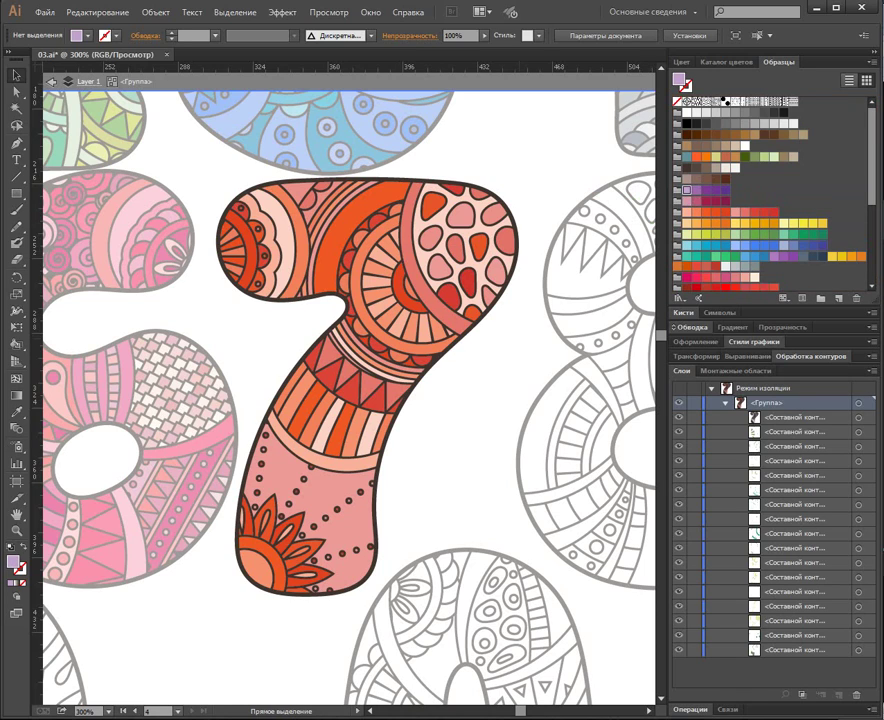
pyautogui.hotkey('ctrl', 's')
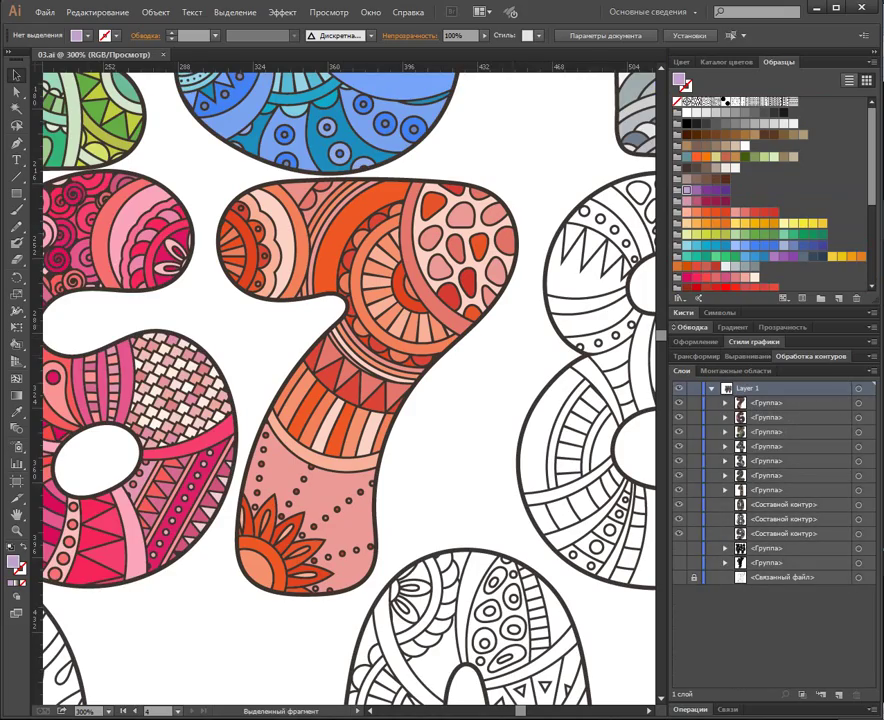
# Recolor the digit 2's fills, leaving out its dark outline, with the orange-red color group.
pyautogui.press('space')
pyautogui.moveTo(588, 328); pyautogui.dragTo(476, 333)
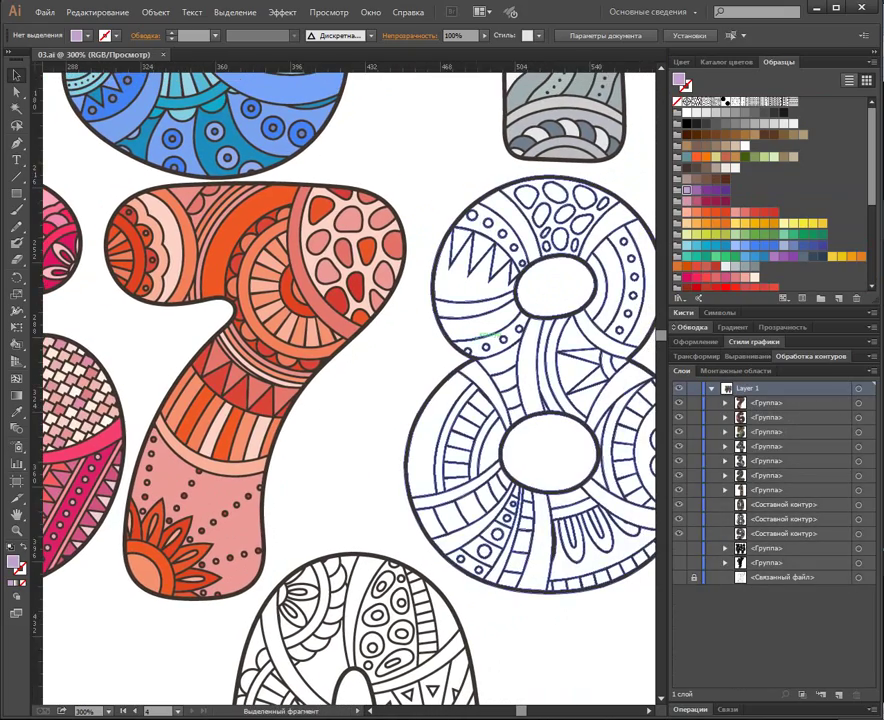
pyautogui.hotkey('ctrl', '1')
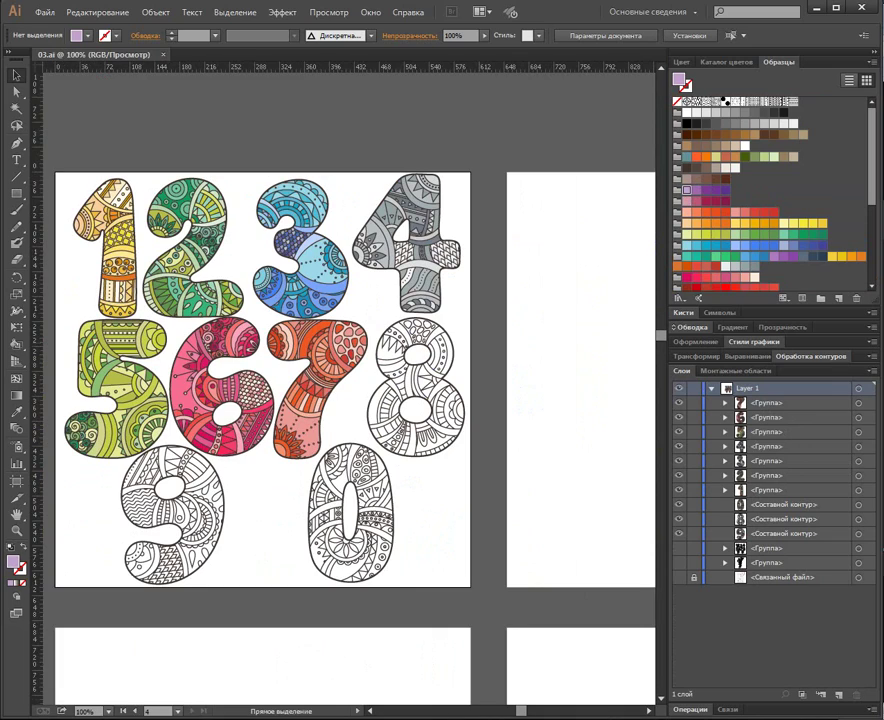
pyautogui.hotkey('ctrl', '+')
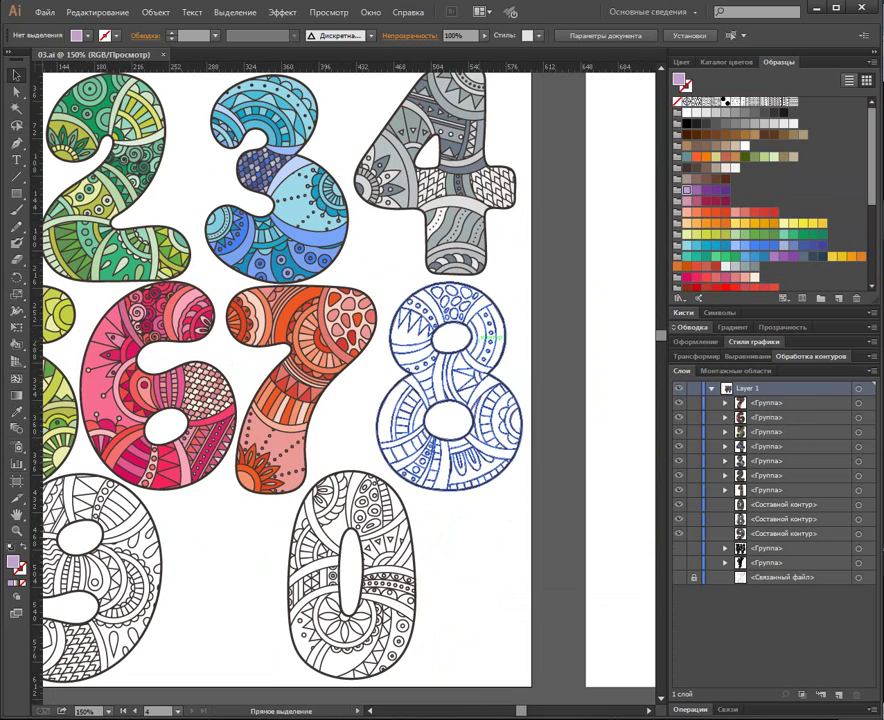
pyautogui.press('space')
pyautogui.moveTo(476, 335); pyautogui.dragTo(606, 441)
pyautogui.moveTo(440, 407); pyautogui.dragTo(454, 397)
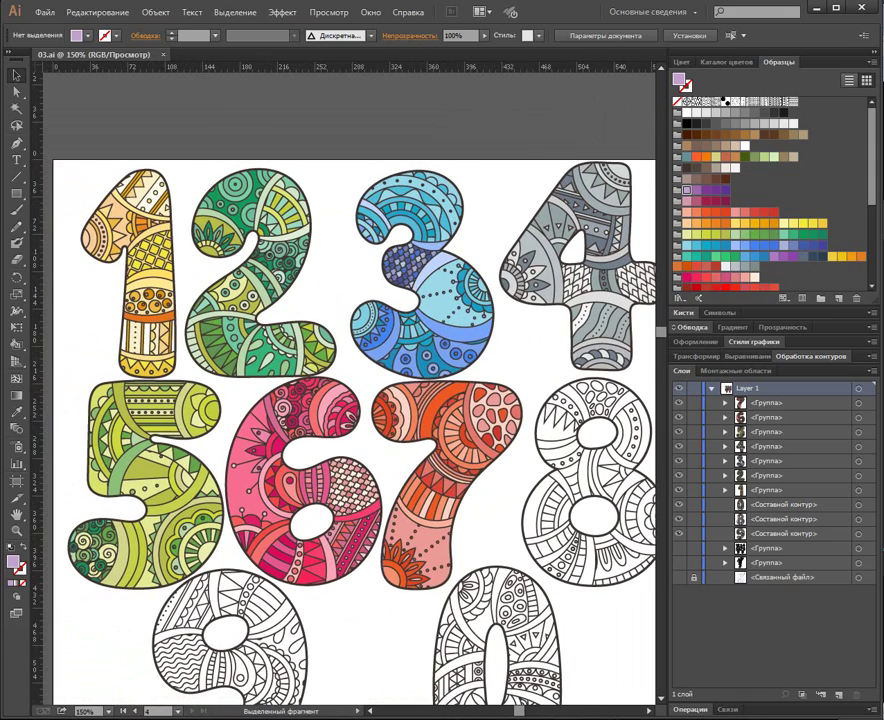
pyautogui.click(332, 348)
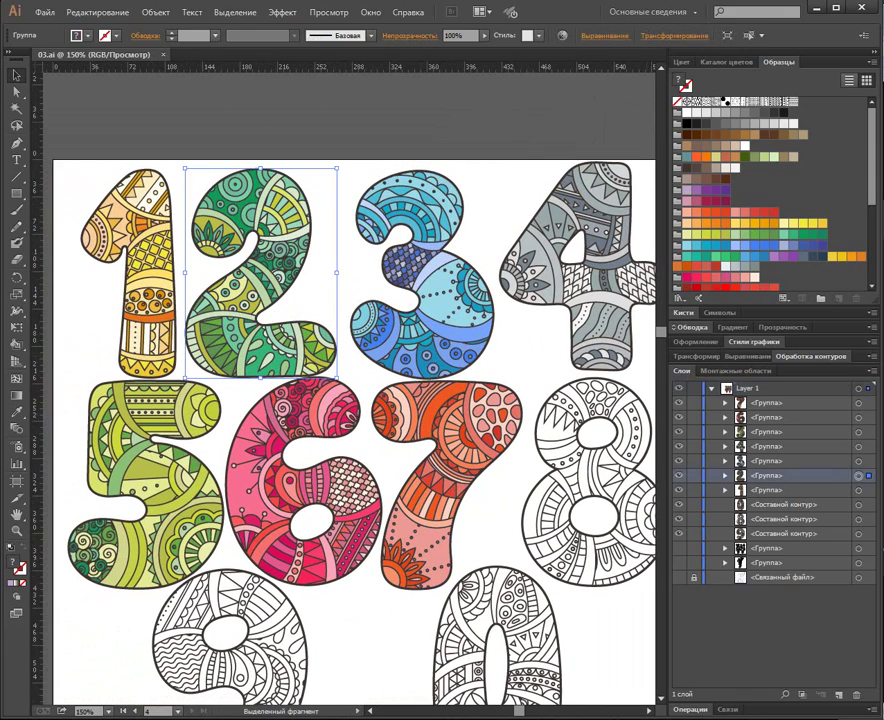
pyautogui.click(725, 476)
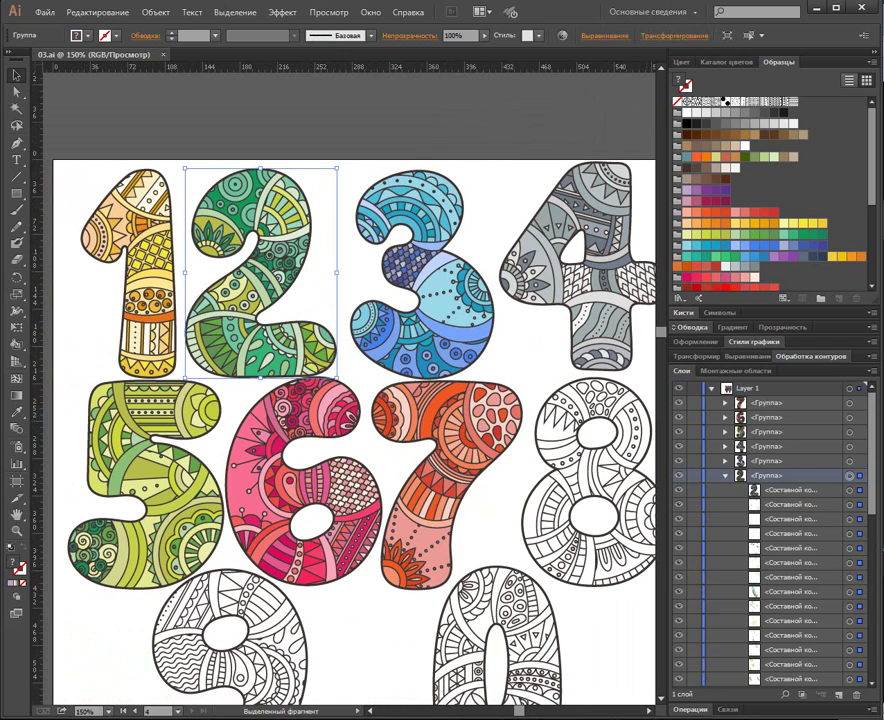
pyautogui.keyDown('shift'); pyautogui.click(860, 490); pyautogui.keyUp('shift')
pyautogui.click(570, 36)
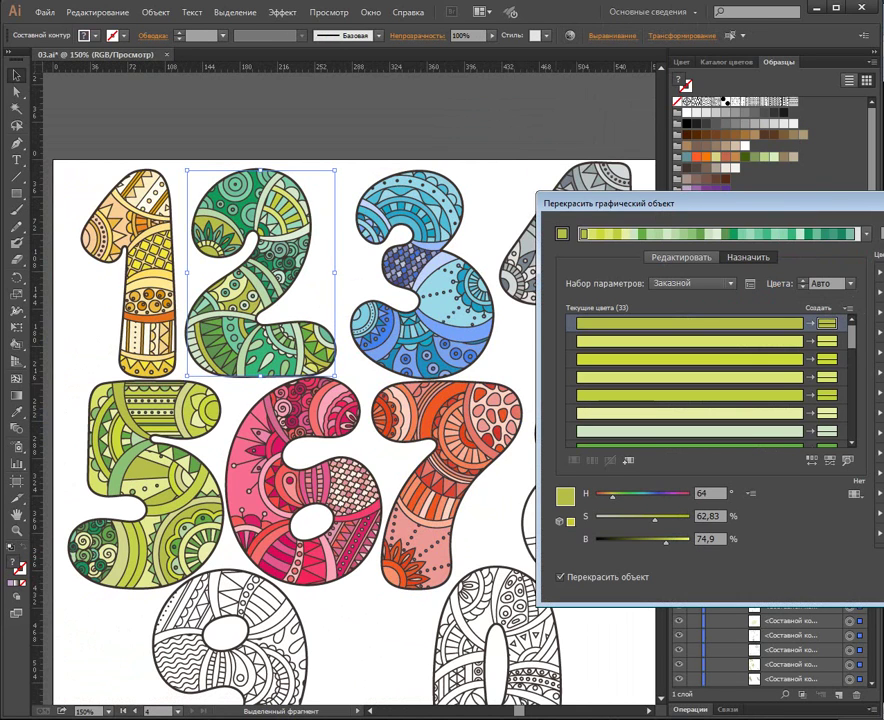
pyautogui.click(879, 453)
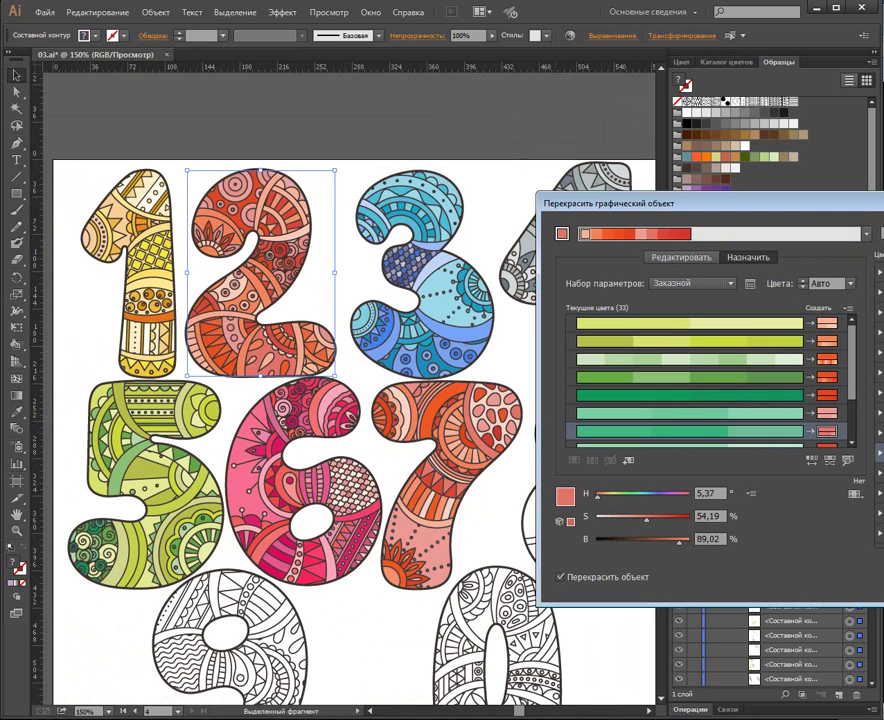
pyautogui.press('Return')
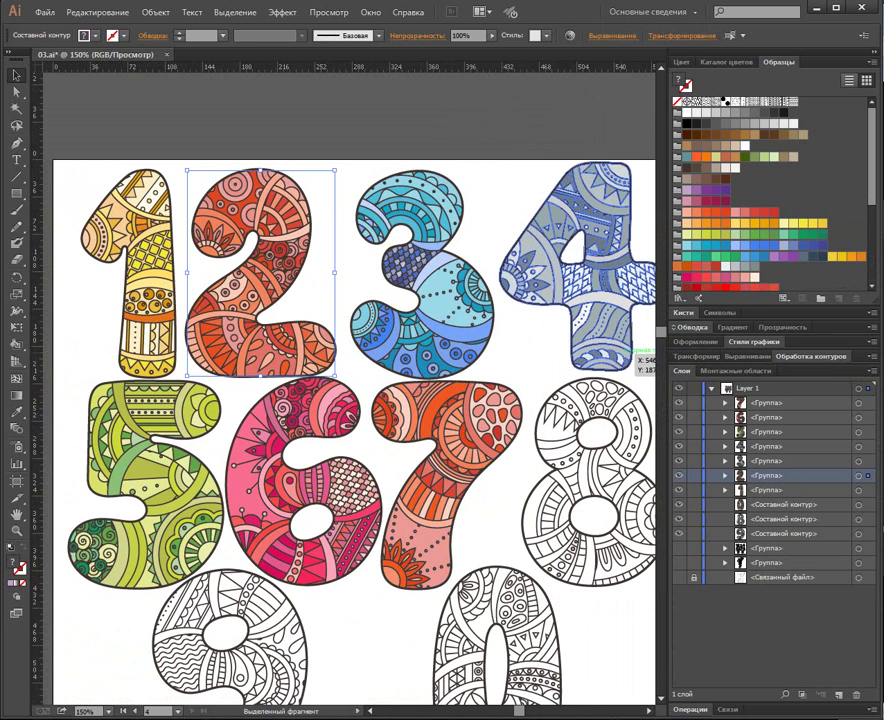
# Recolor the digit 4's fills, leaving out its dark outline, with the purple color group.
pyautogui.click(592, 306)
pyautogui.click(725, 447)
pyautogui.keyDown('shift'); pyautogui.click(859, 461); pyautogui.keyUp('shift')
pyautogui.moveTo(590, 447); pyautogui.dragTo(558, 429)
pyautogui.click(571, 36)
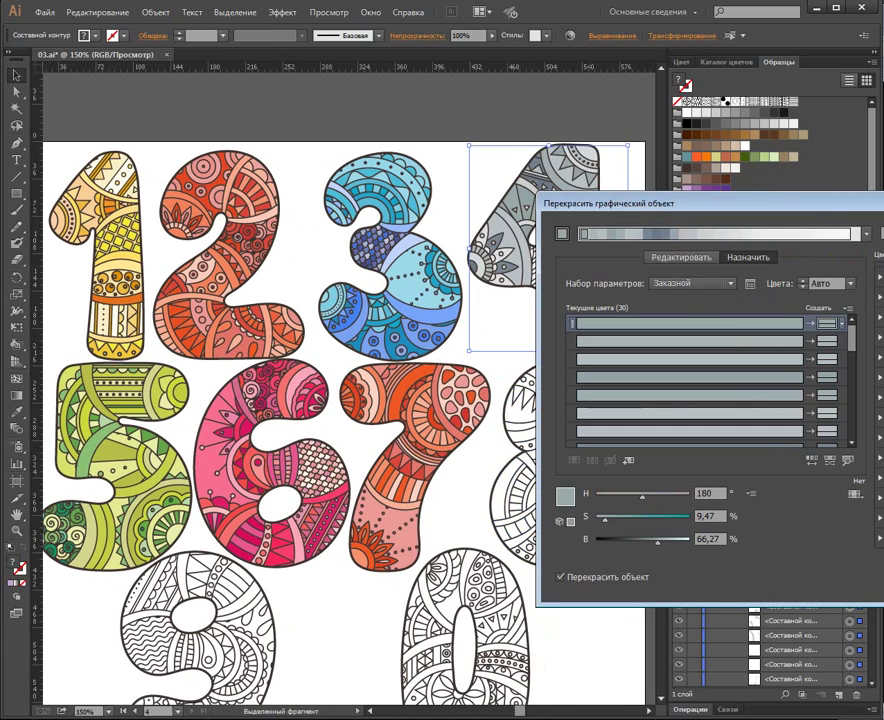
pyautogui.click(880, 412)
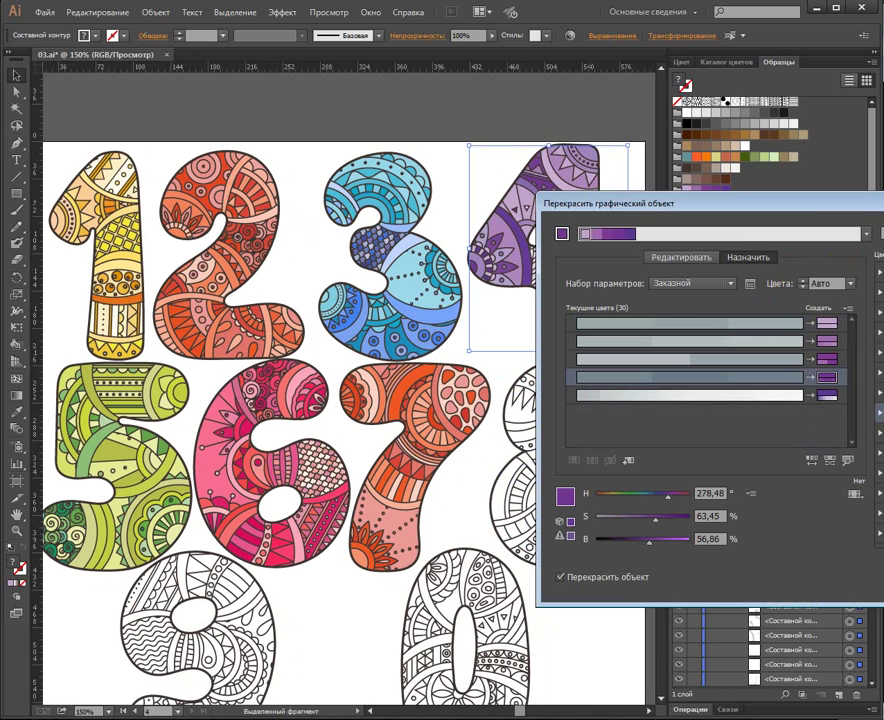
pyautogui.press('Return')
# Select the digit 7's fills without its dark outline and open the artwork recoloring settings for them.
pyautogui.click(575, 462)
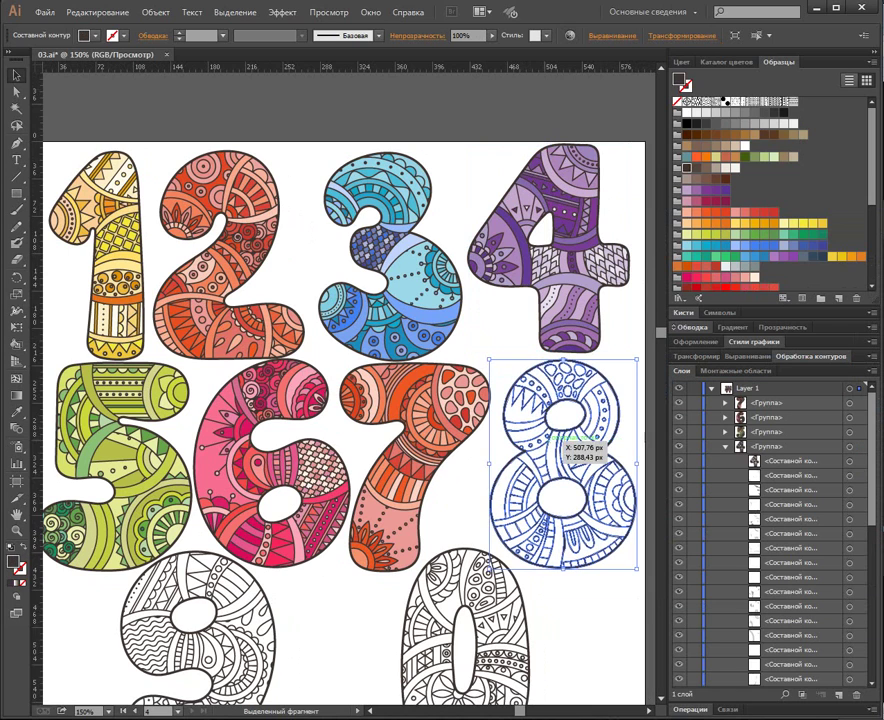
pyautogui.click(447, 448)
pyautogui.click(725, 447)
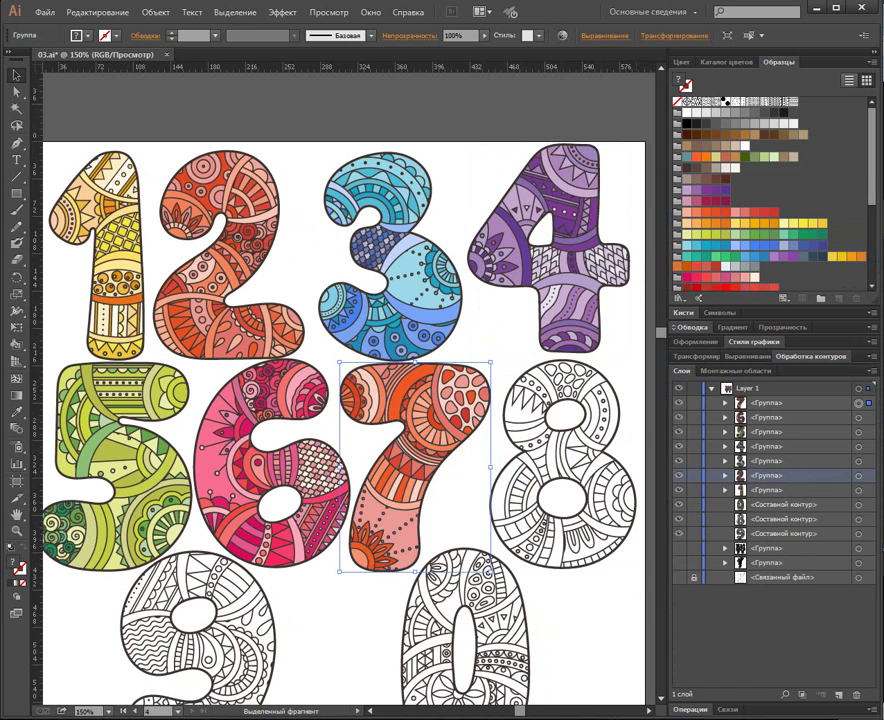
pyautogui.click(725, 403)
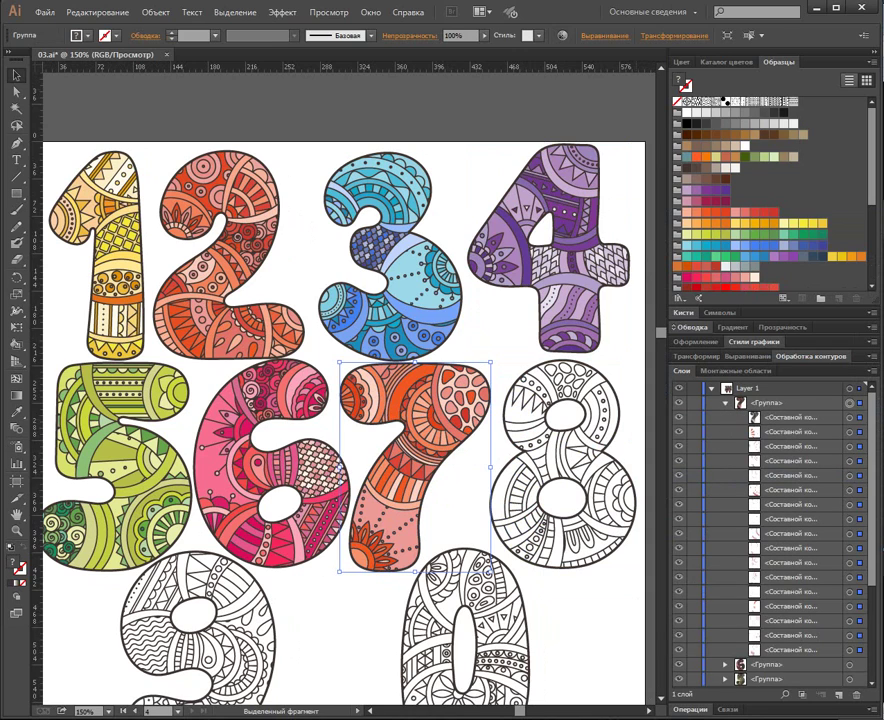
pyautogui.click(679, 418)
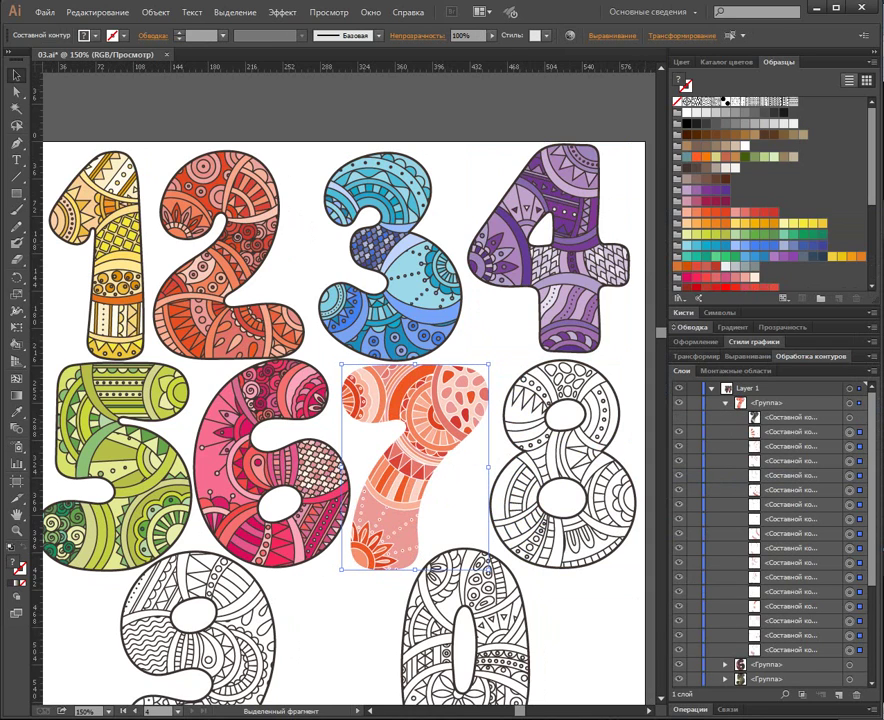
pyautogui.click(679, 418)
pyautogui.click(570, 35)
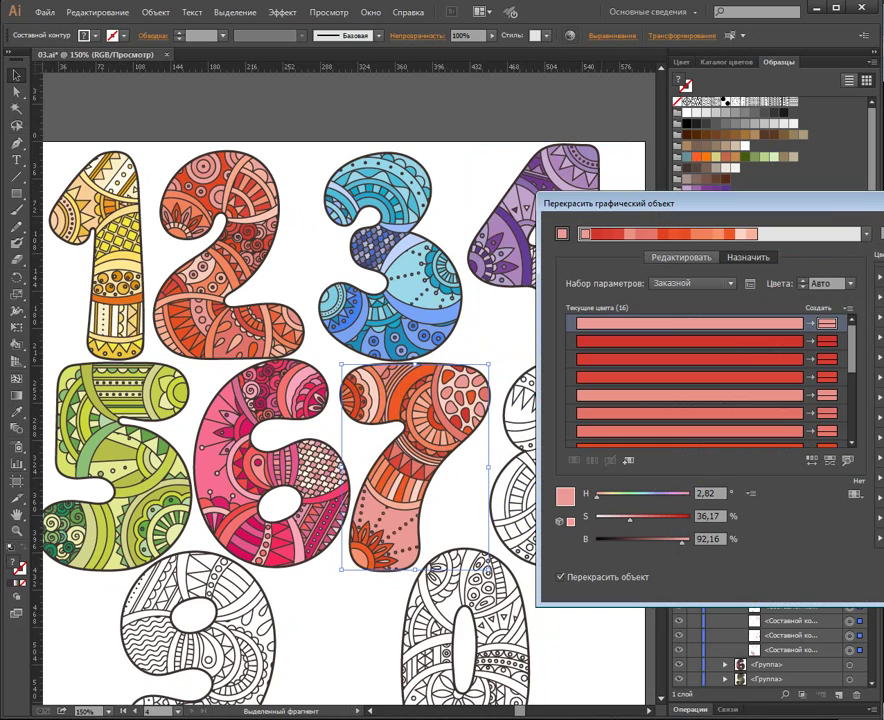
# Try the yellow-to-blue, green, blue and purple color groups on the digit 7, randomly shuffling the order of the green colors.
pyautogui.click(880, 478)
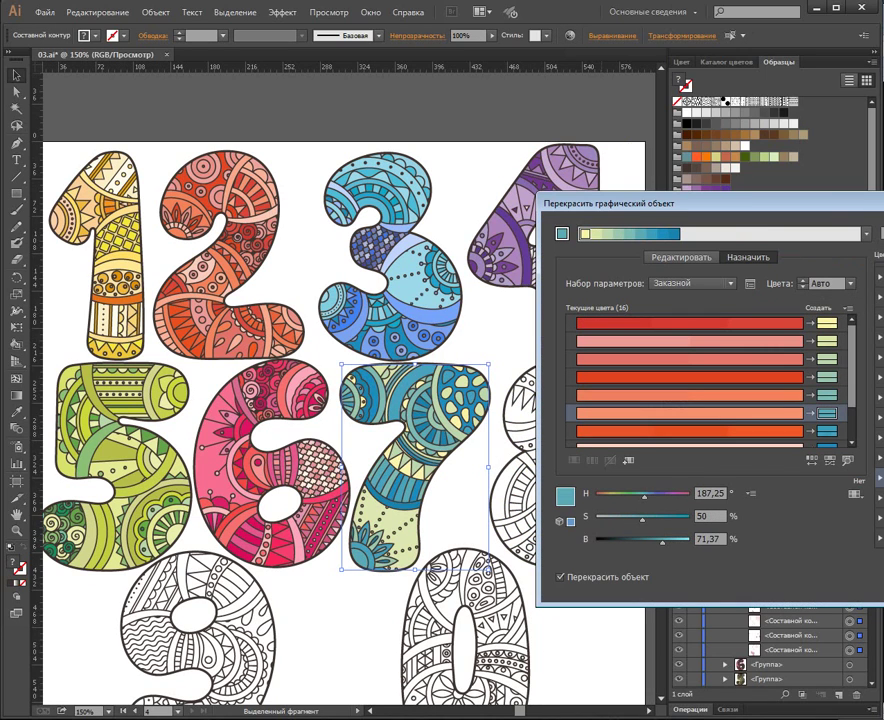
pyautogui.click(880, 458)
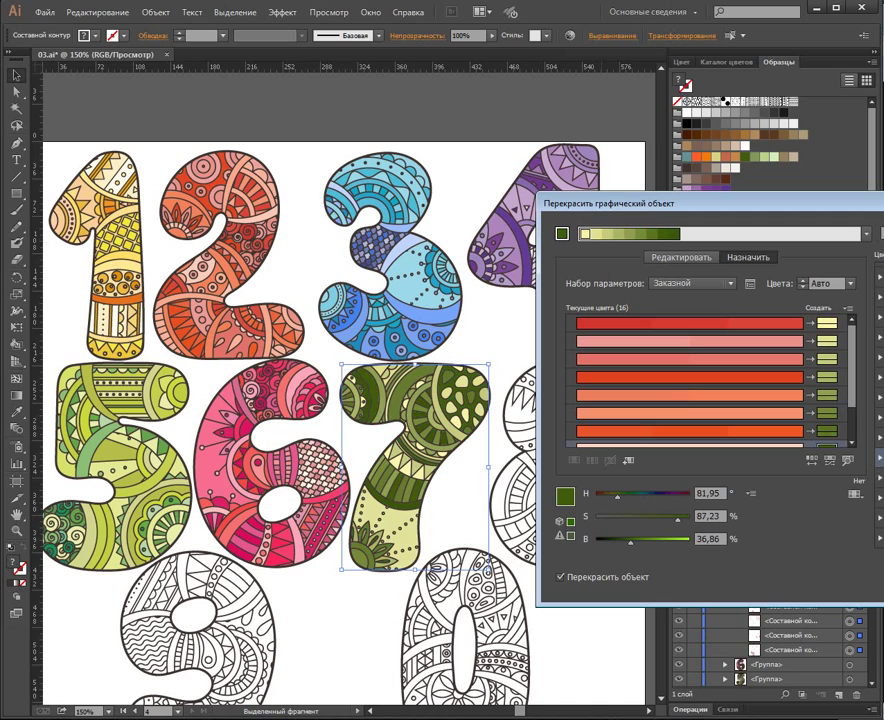
pyautogui.click(811, 460)
pyautogui.click(811, 460)
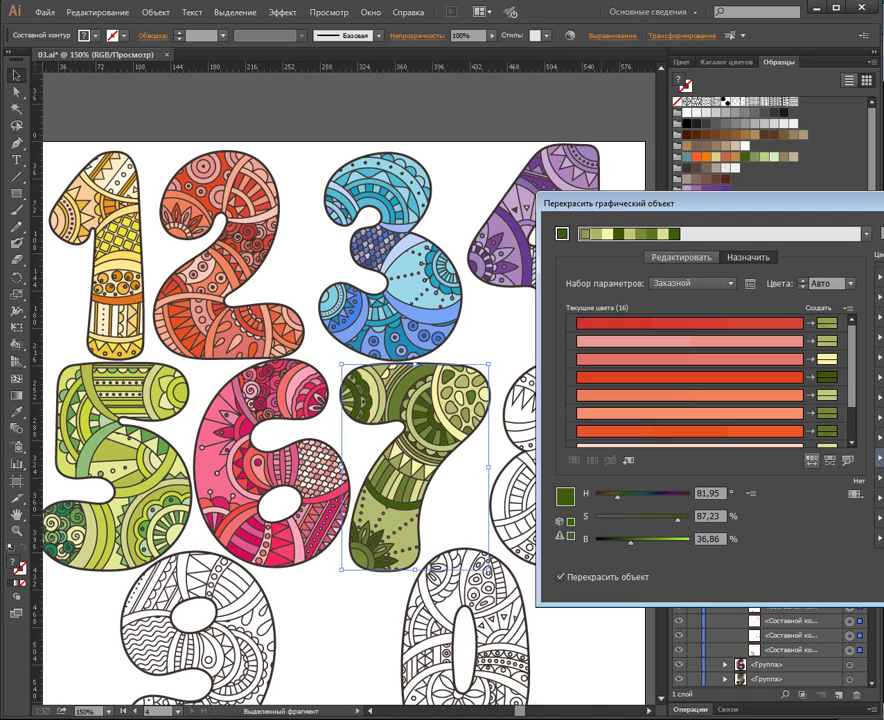
pyautogui.click(811, 460)
pyautogui.click(811, 460)
pyautogui.click(811, 460)
pyautogui.click(811, 460)
pyautogui.click(811, 460)
pyautogui.click(811, 460)
pyautogui.click(811, 460)
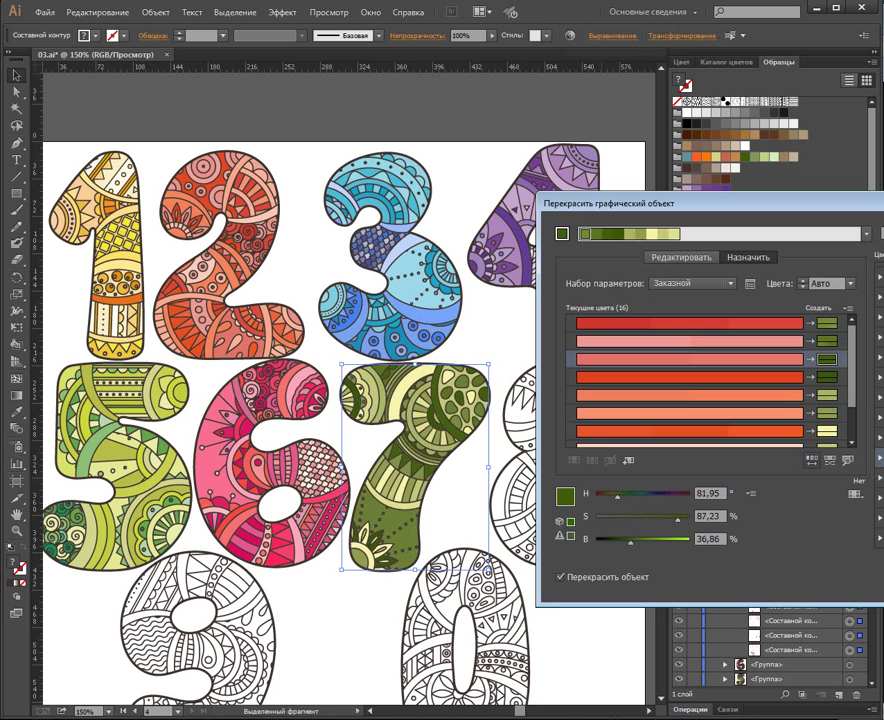
pyautogui.click(880, 377)
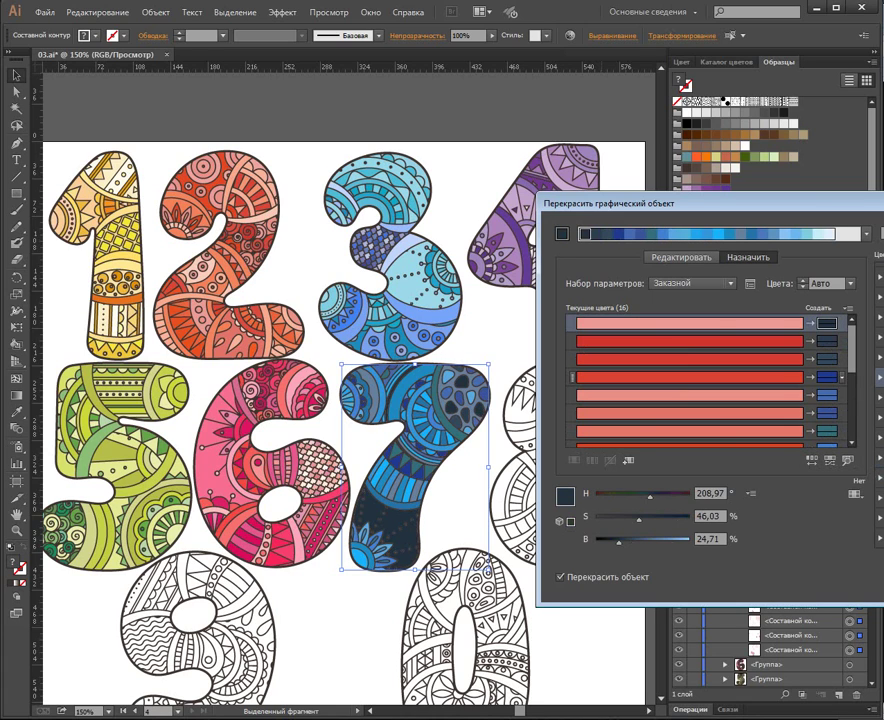
pyautogui.click(880, 397)
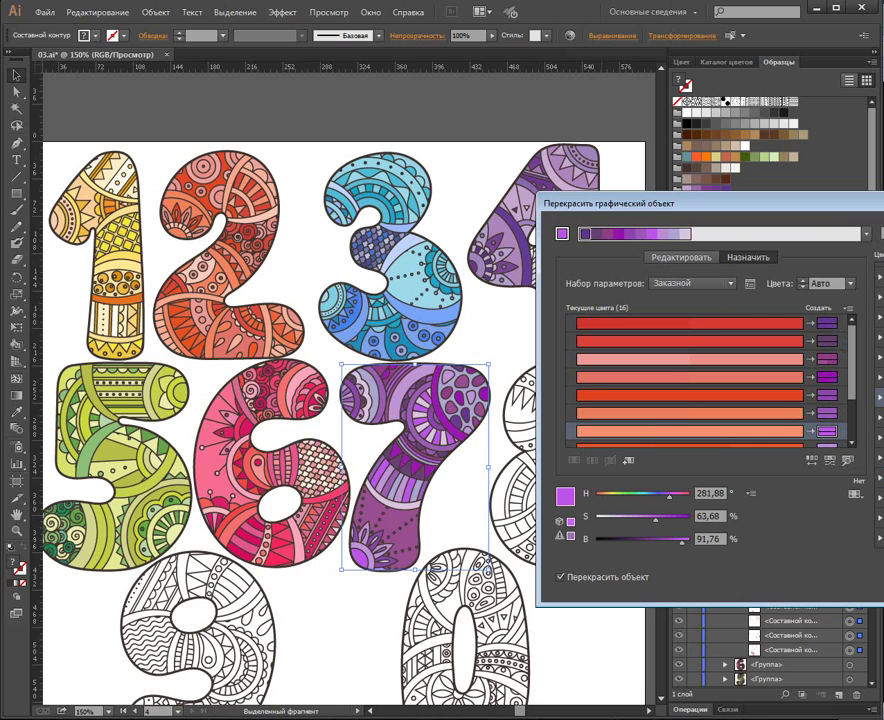
# Recolor the digit 7's fills with the orange color group, deselect the artwork and save the document.
pyautogui.click(880, 337)
pyautogui.press('Return')
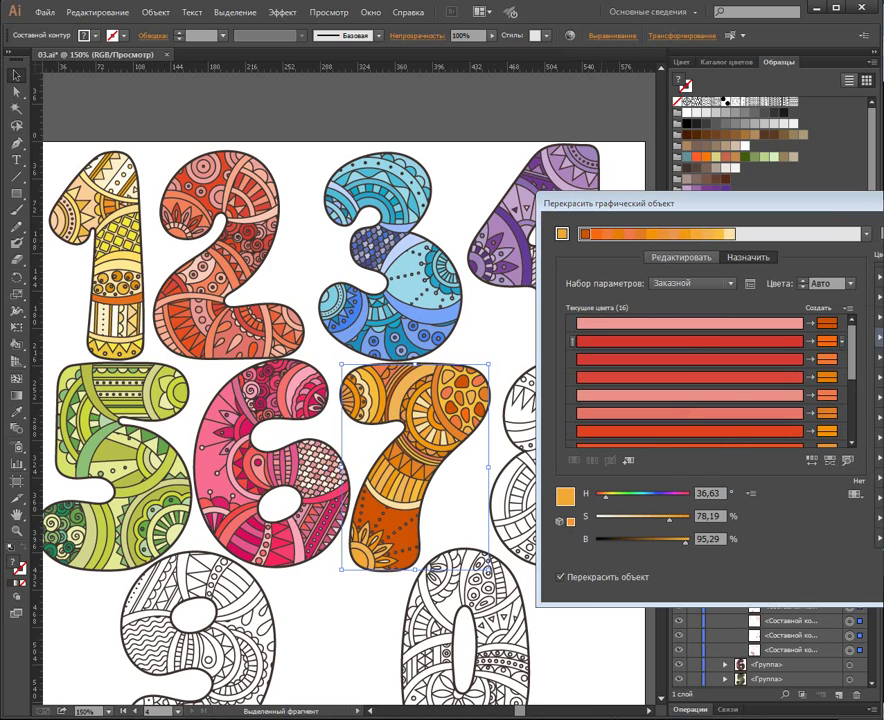
pyautogui.click(622, 430)
pyautogui.moveTo(618, 424); pyautogui.dragTo(543, 402)
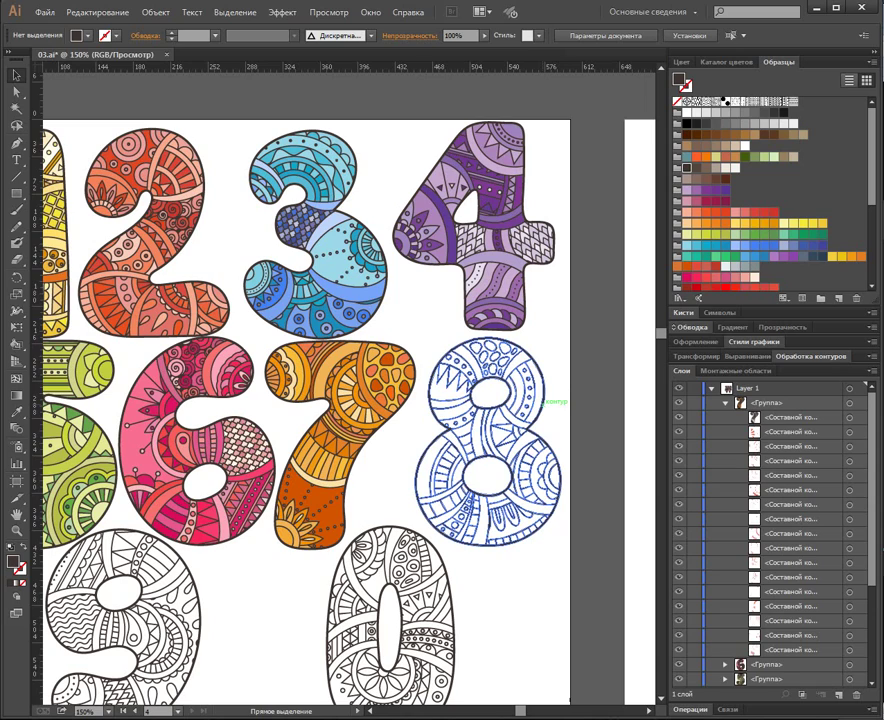
pyautogui.hotkey('ctrl', 's')
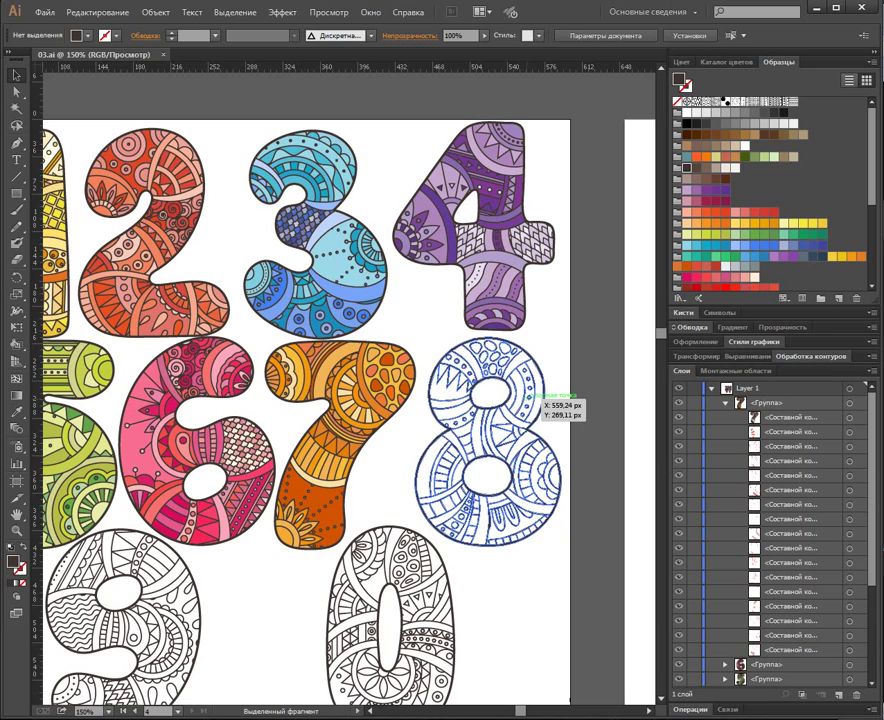
# Select the uncolored digit 8 and move its compound path above all the other objects in Layer 1.
pyautogui.click(528, 398)
pyautogui.press('space')
pyautogui.moveTo(528, 398); pyautogui.dragTo(410, 360)
pyautogui.hotkey('ctrl', '+')
pyautogui.hotkey('ctrl', '+')
pyautogui.hotkey('ctrl', '+')
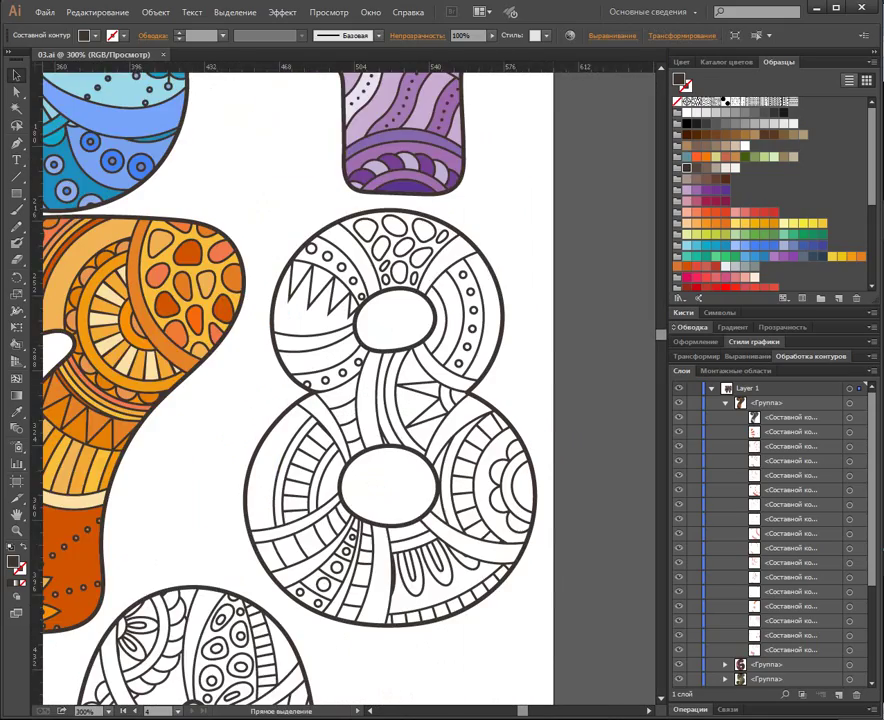
pyautogui.press('space')
pyautogui.moveTo(410, 360); pyautogui.dragTo(344, 344)
pyautogui.click(725, 403)
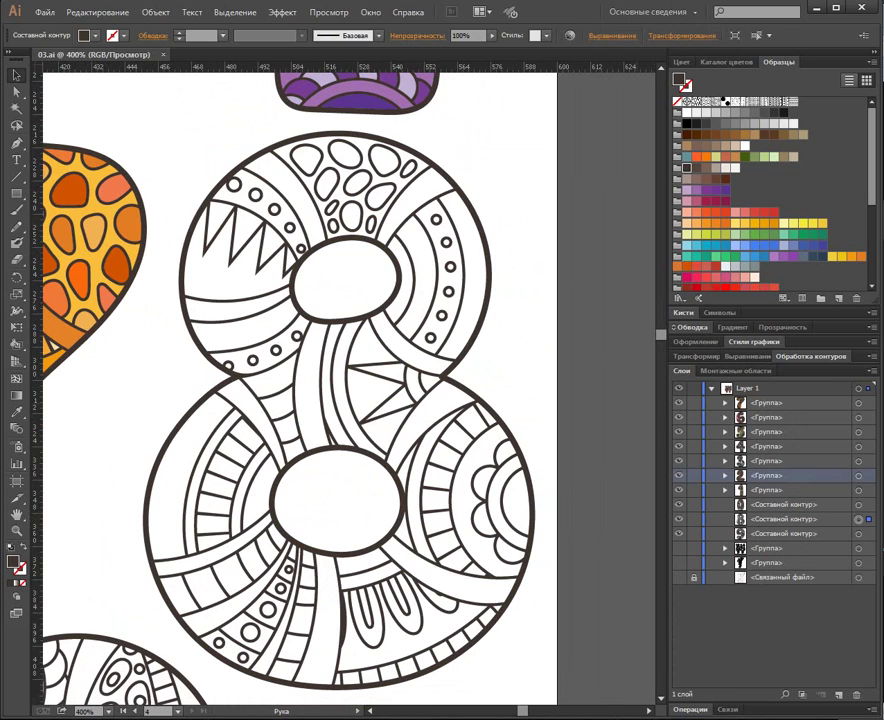
pyautogui.moveTo(775, 475); pyautogui.dragTo(775, 397)
pyautogui.press('space')
pyautogui.moveTo(400, 400); pyautogui.dragTo(415, 370)
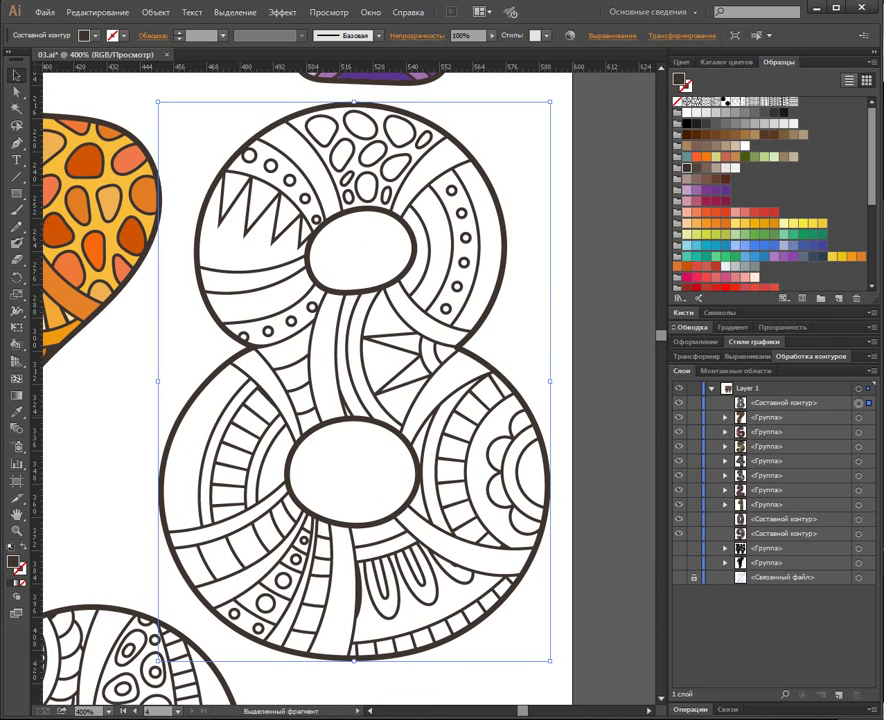
# Turn the digit 8 into a Live Paint group and fill its upper-right, central and lower bands with pale peach.
pyautogui.press('k')
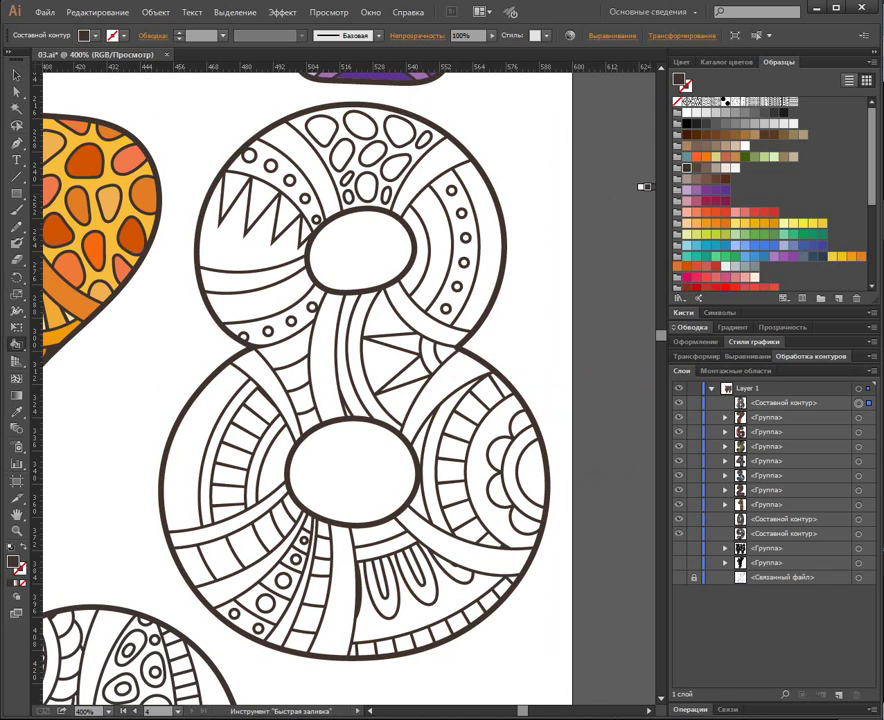
pyautogui.click(432, 160)
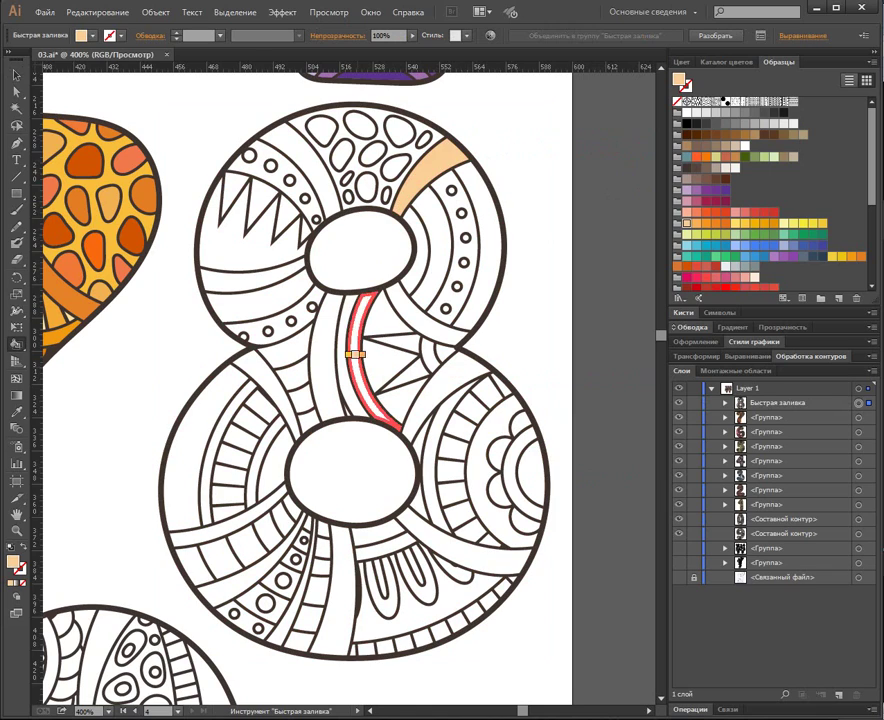
pyautogui.click(357, 394)
pyautogui.click(346, 578)
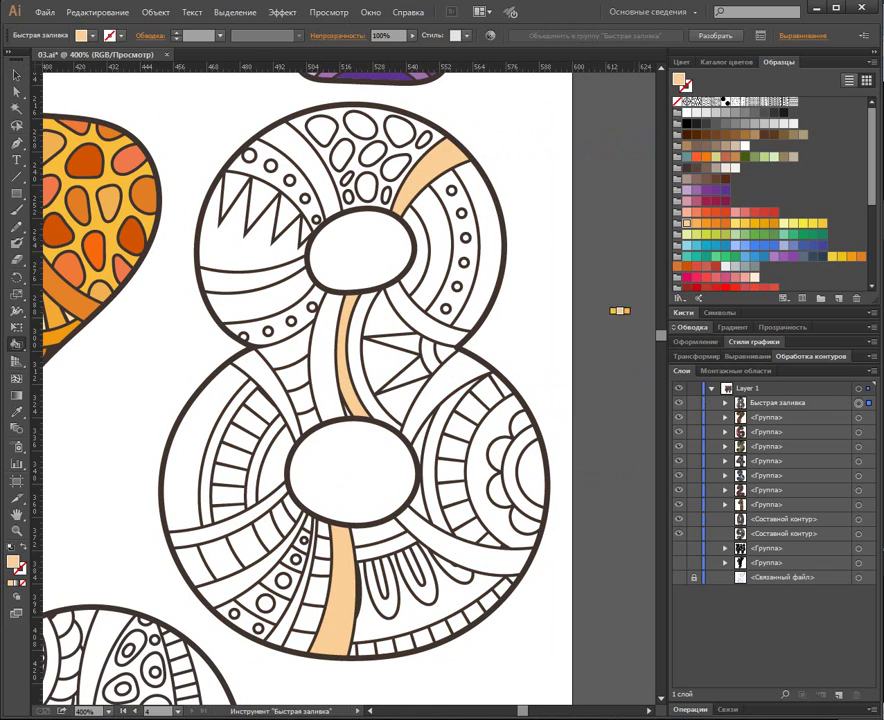
# Fill the 8's plain curved bands in both loops and the dotted upper-left band with the light orange swatch.
pyautogui.click(285, 155)
pyautogui.click(400, 300)
pyautogui.click(243, 565)
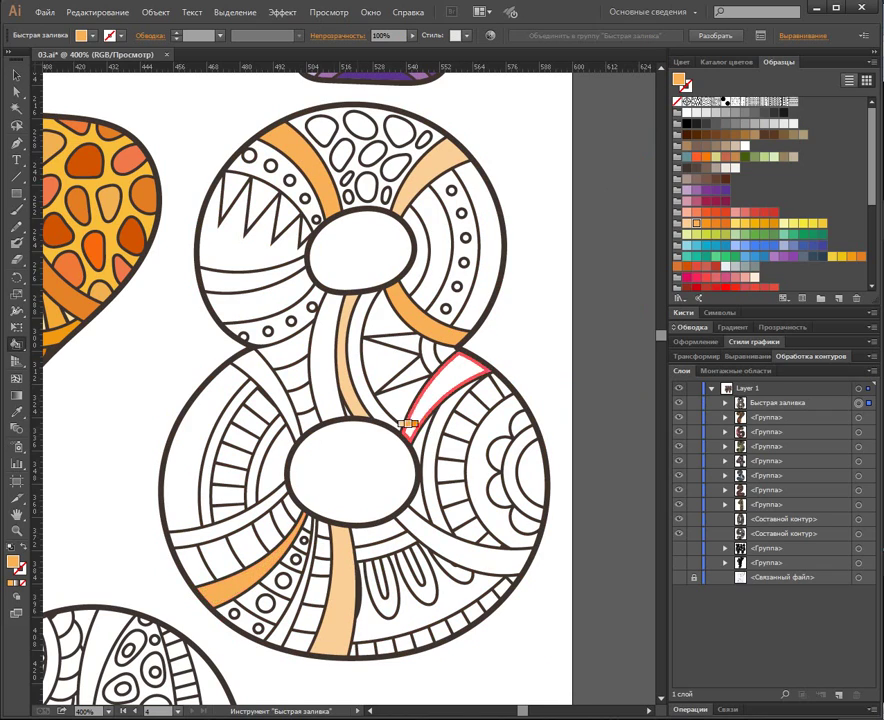
pyautogui.click(281, 606)
pyautogui.click(230, 525)
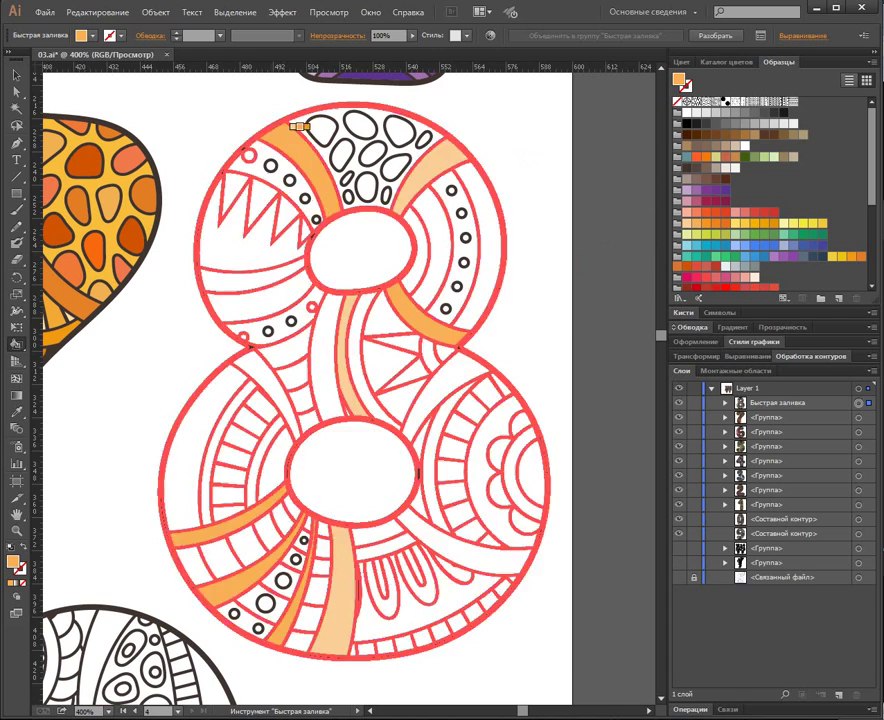
pyautogui.click(285, 178)
pyautogui.click(329, 313)
pyautogui.click(480, 552)
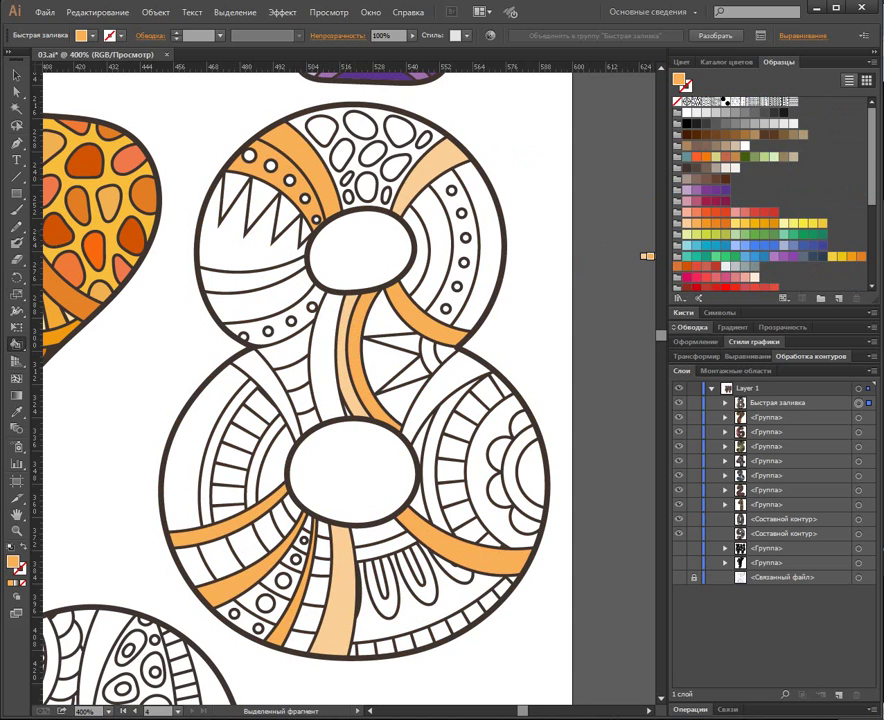
# Fill the upper-left band's small circles, the stripes flanking the upper-right dotted band and the strip below the lower hole with deeper orange.
pyautogui.press('Right')
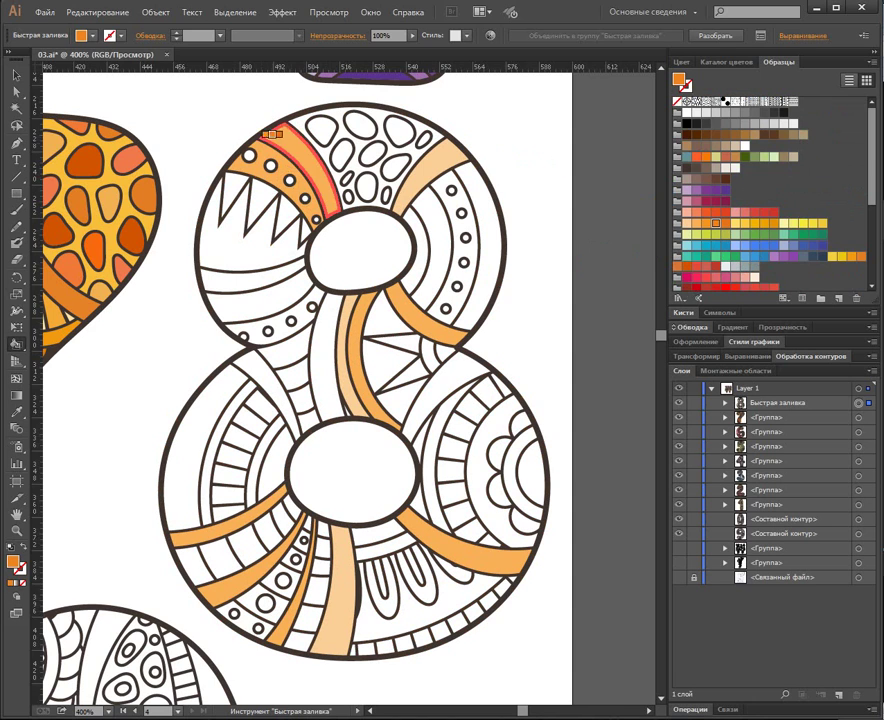
pyautogui.click(290, 176)
pyautogui.hotkey('ctrl', 'z')
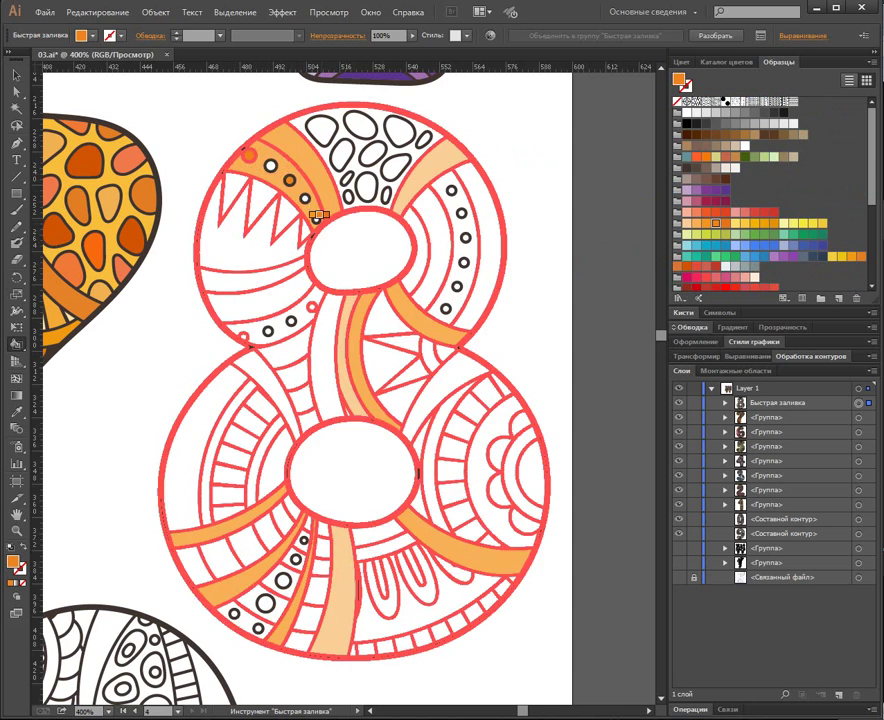
pyautogui.scroll(1, 450, 270)
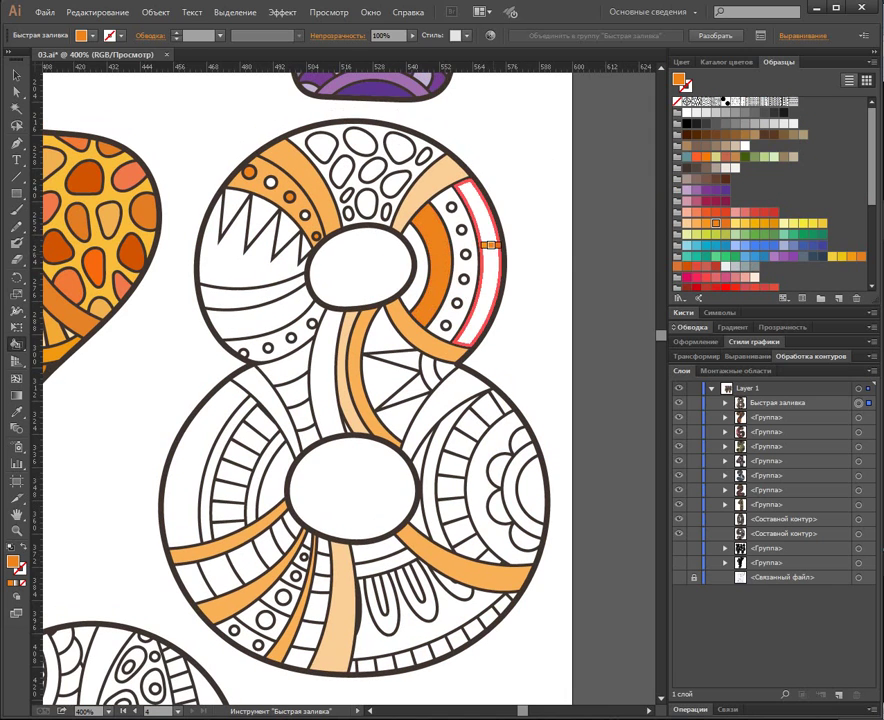
pyautogui.click(476, 258)
pyautogui.click(398, 558)
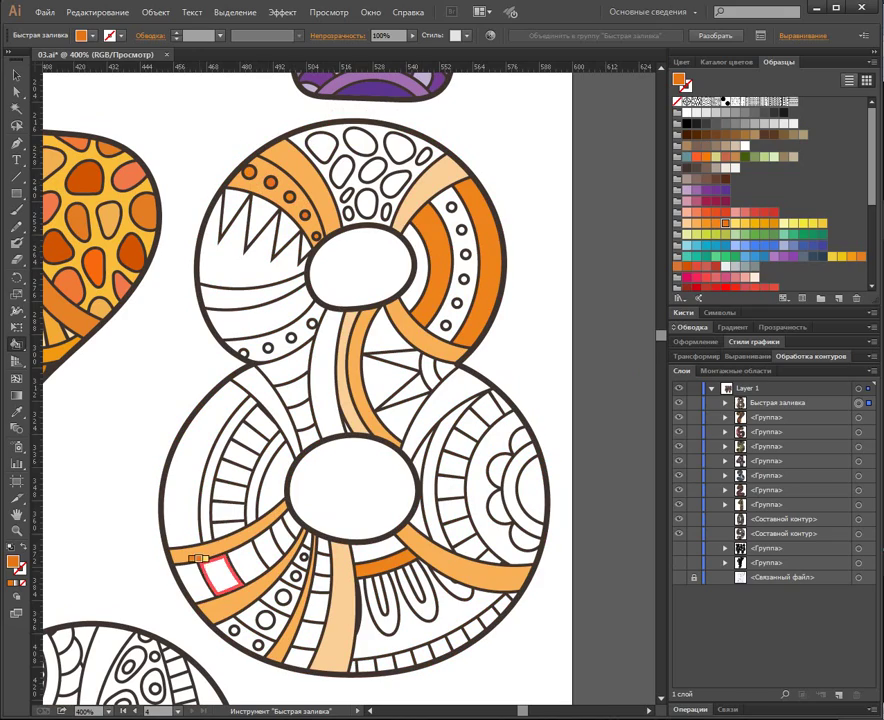
# Fill the segmented bands in the 8's lower-left part with dark orange cells, adding light yellow cells between them in the two ladder-like bands.
pyautogui.click(206, 564)
pyautogui.click(247, 558)
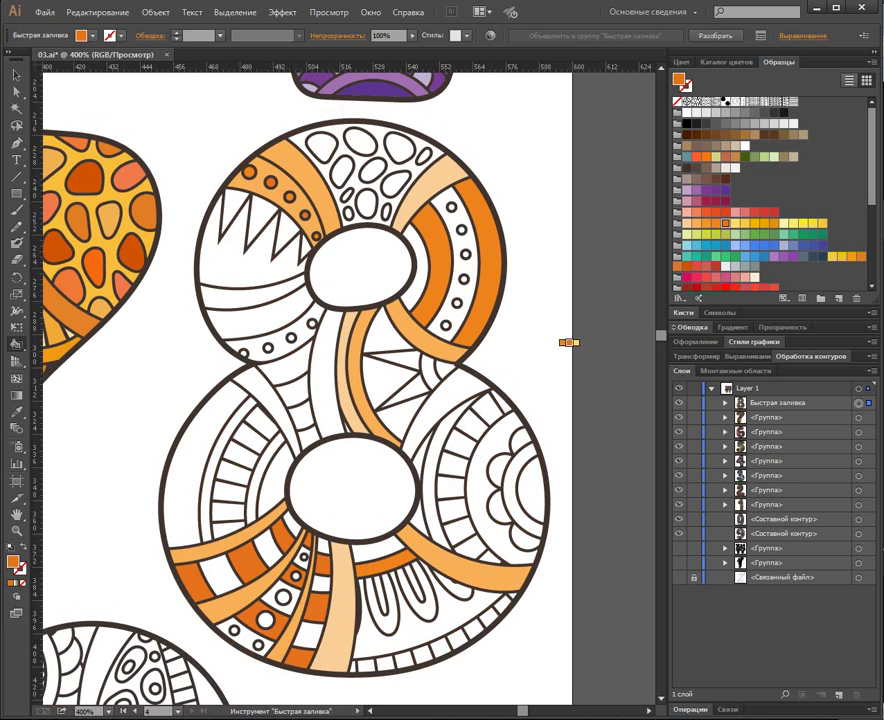
pyautogui.press('Right')
pyautogui.click(213, 572)
pyautogui.click(268, 551)
pyautogui.click(291, 527)
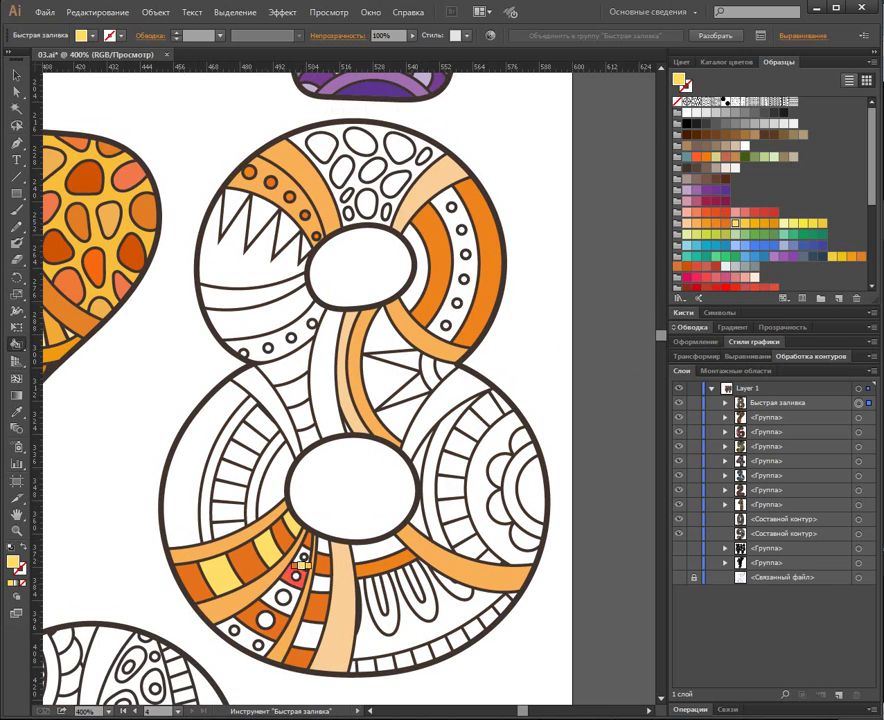
pyautogui.click(311, 634)
pyautogui.click(319, 585)
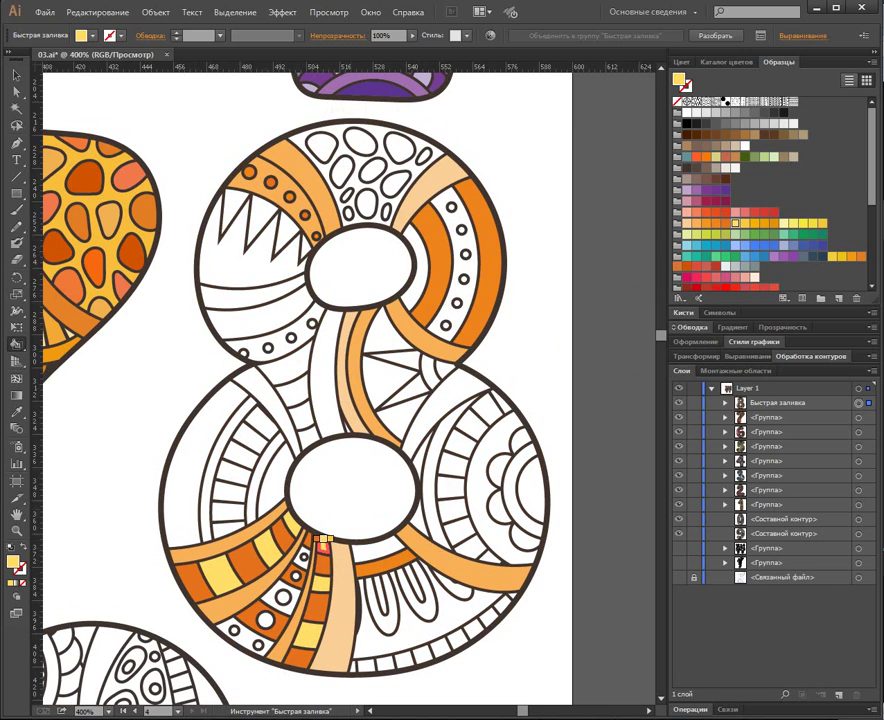
# Fill the area around the lower-right flower, the thin lower-left arc and the dotted upper-right band of the 8 with light yellow.
pyautogui.click(492, 428)
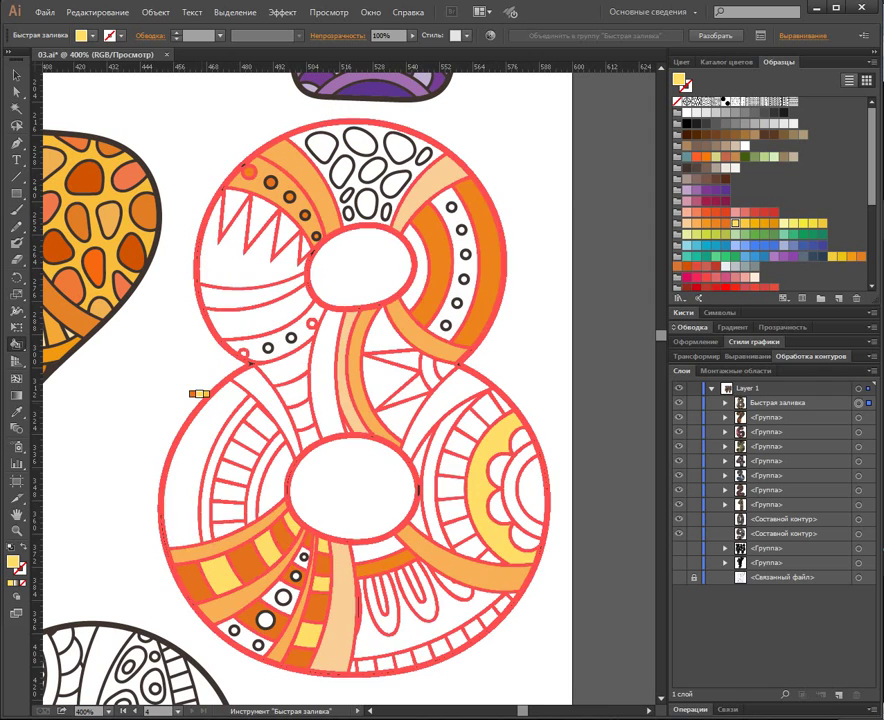
pyautogui.click(232, 412)
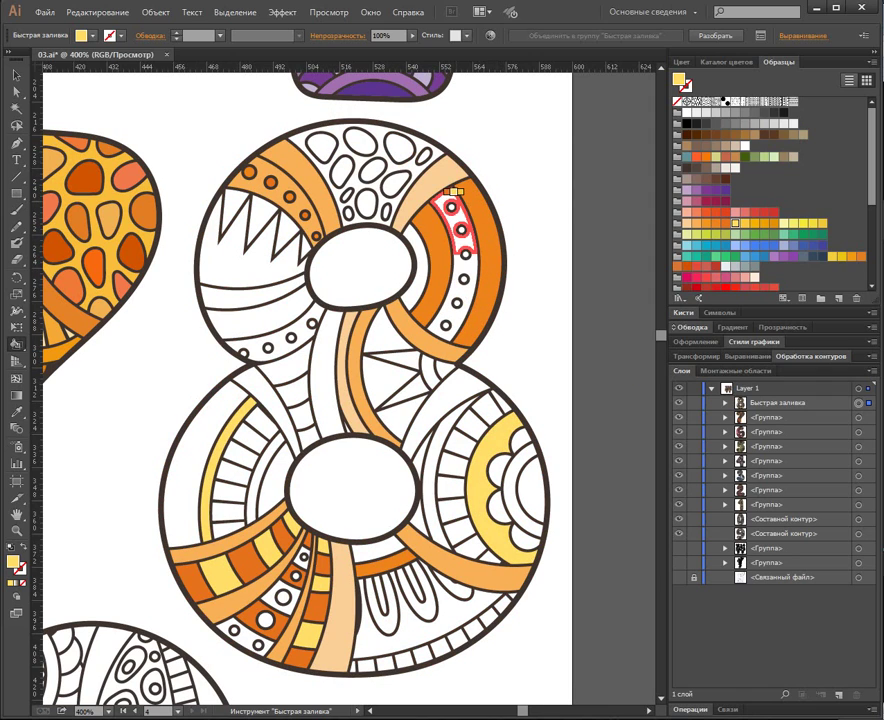
pyautogui.click(460, 245)
pyautogui.click(462, 262)
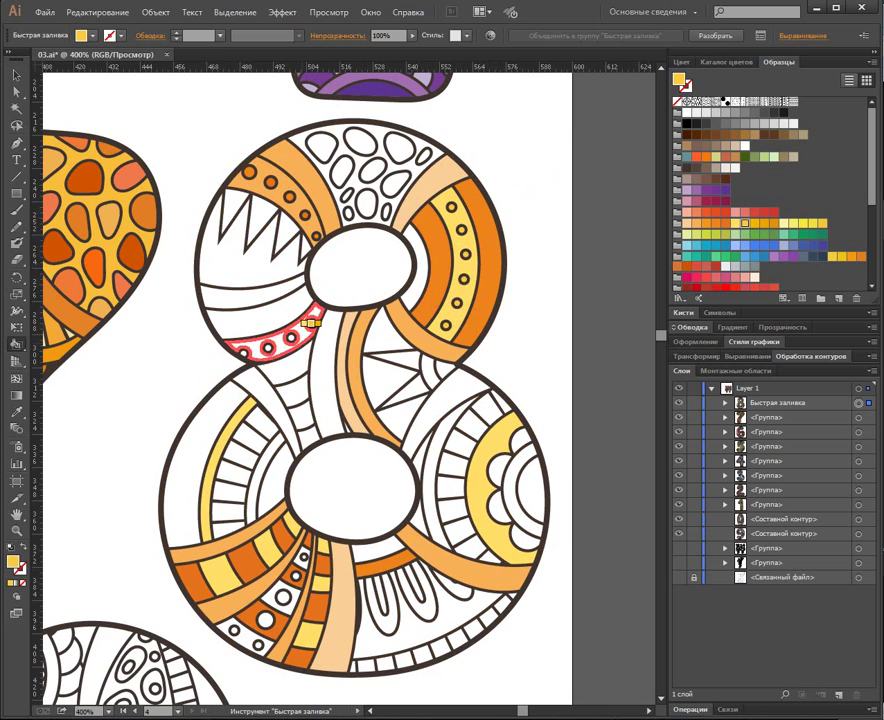
# Fill alternate segments of the 8's funnel-shaped waist and the narrow arcs in both sides of the lower loop with golden yellow.
pyautogui.click(285, 369)
pyautogui.click(301, 416)
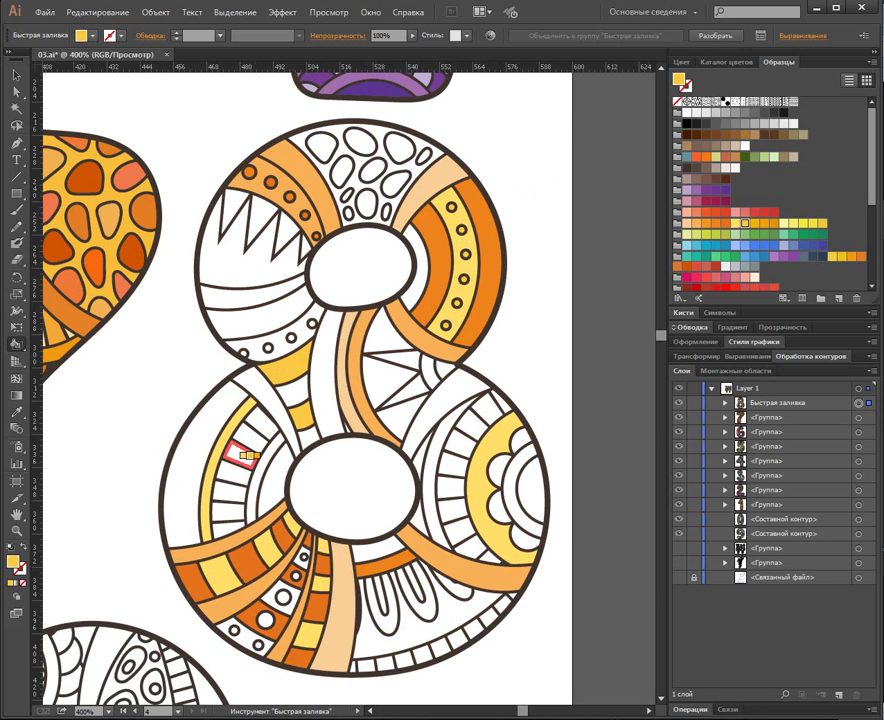
pyautogui.click(428, 457)
# Fill the strip beside the upper hole, the upper-left plain band, the remaining cells of the dotted lower-left band and the flower's inner ring with amber.
pyautogui.click(755, 223)
pyautogui.click(415, 288)
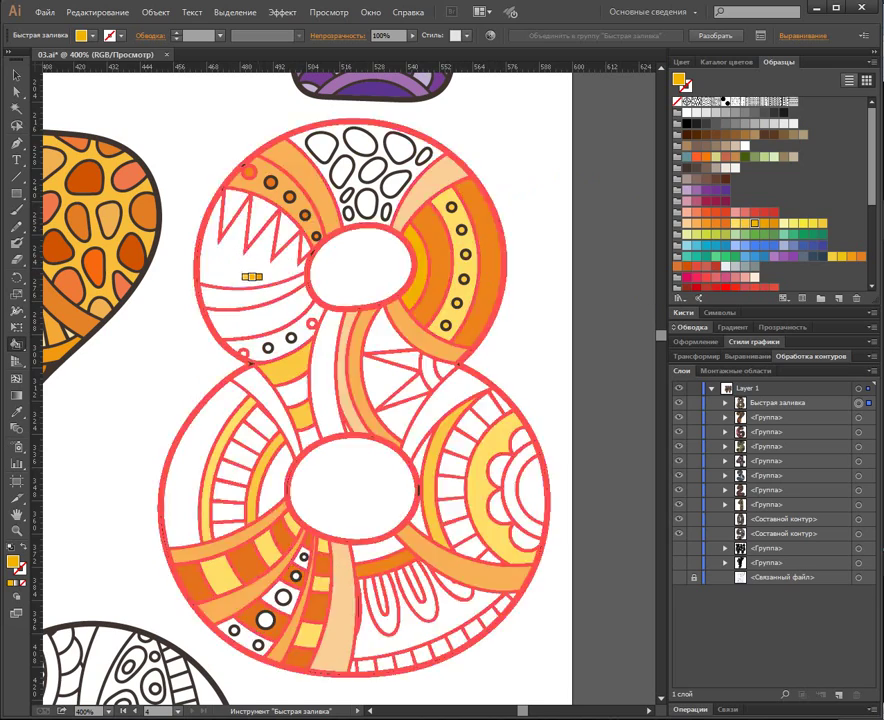
pyautogui.click(253, 294)
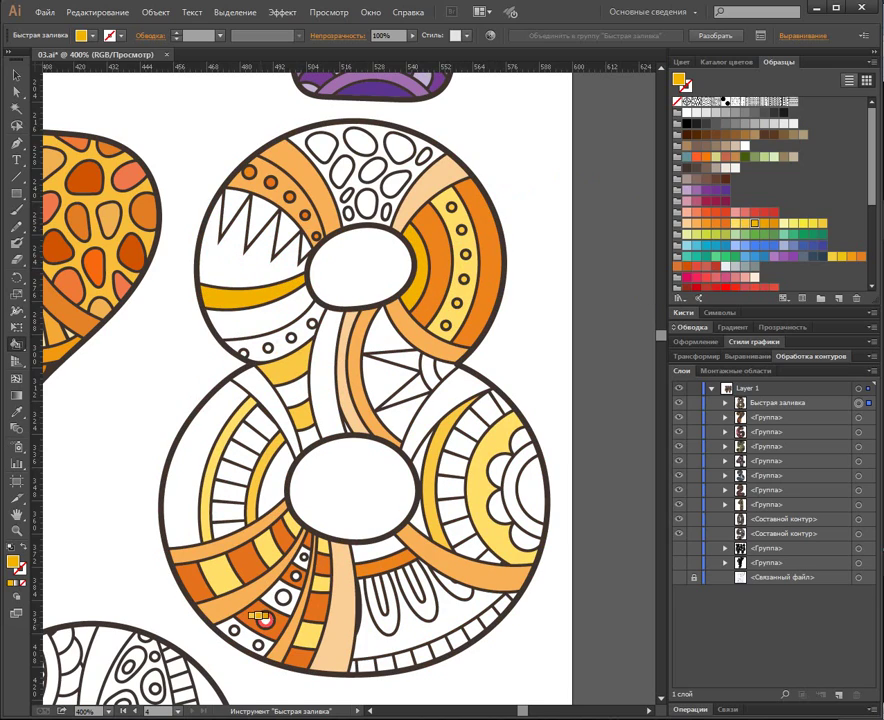
pyautogui.click(282, 606)
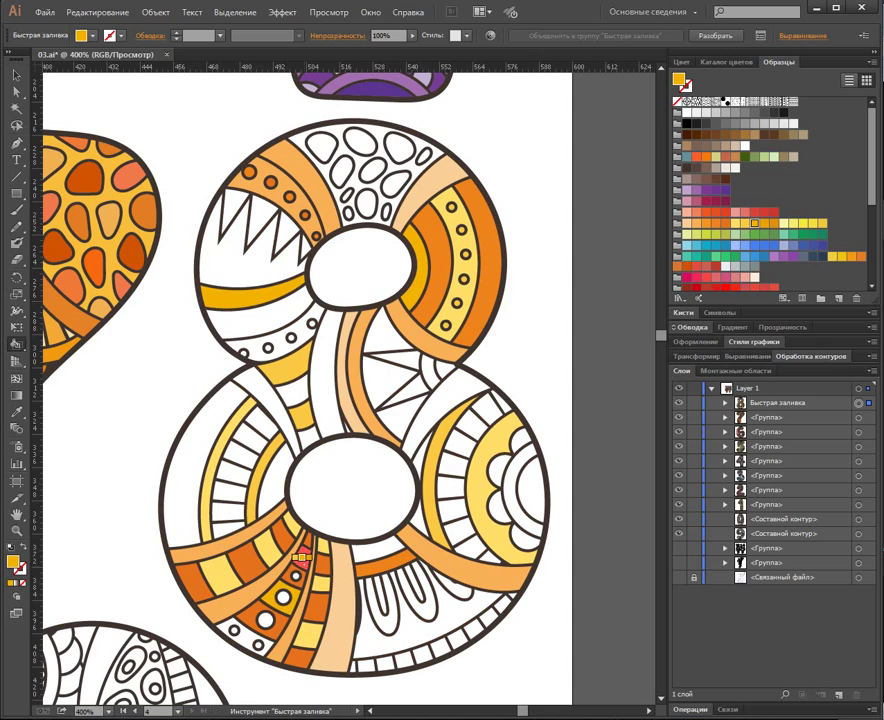
pyautogui.click(236, 630)
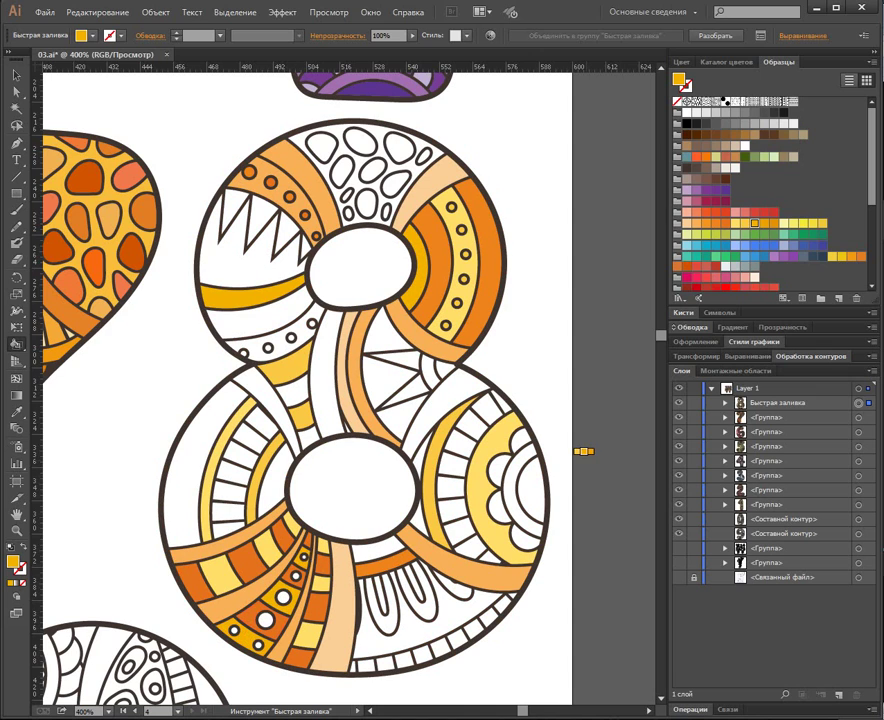
pyautogui.click(533, 485)
# Fill the 8's right ladder-like cells alternately and the area around the bottom loops with dark amber, and the zigzag area with the next darker swatch.
pyautogui.press('Right')
pyautogui.click(503, 402)
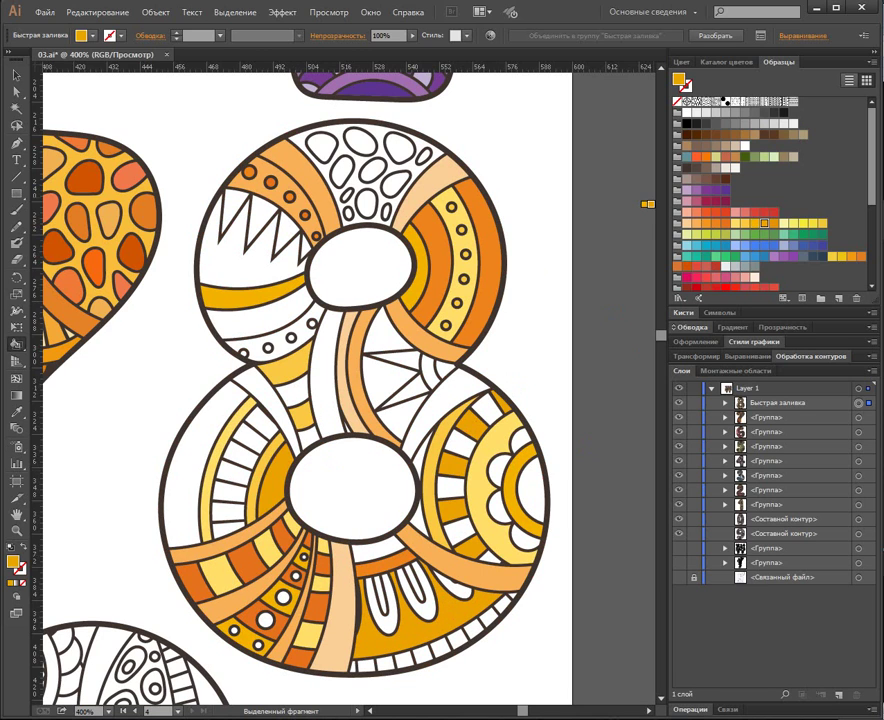
pyautogui.click(250, 255)
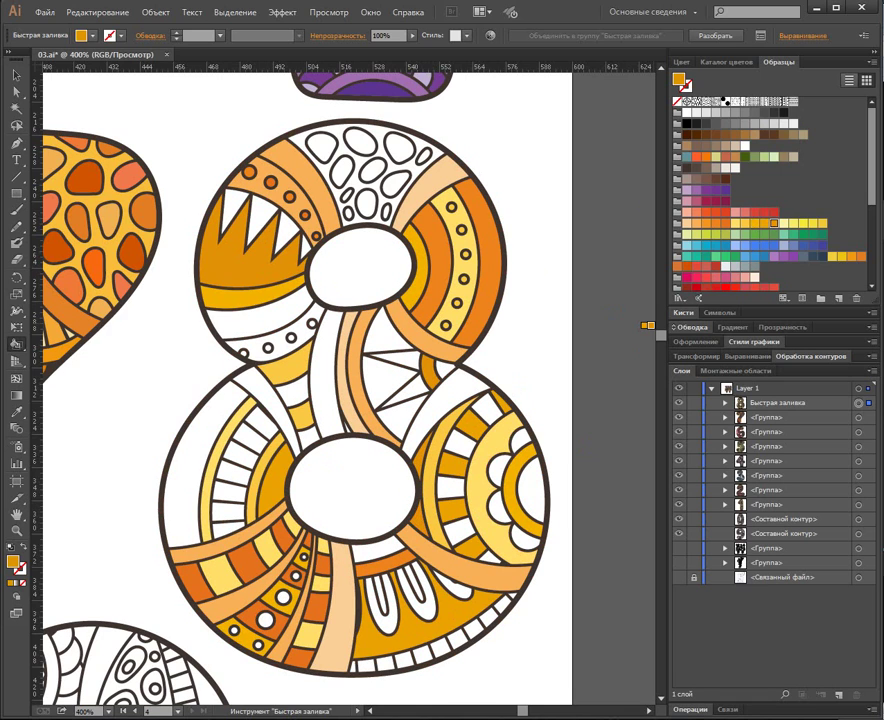
# Fill the sunburst's large wedges at the waist, the lower loop's outer left area and the flower's centre with pale yellow.
pyautogui.press('Right')
pyautogui.click(385, 336)
pyautogui.click(380, 376)
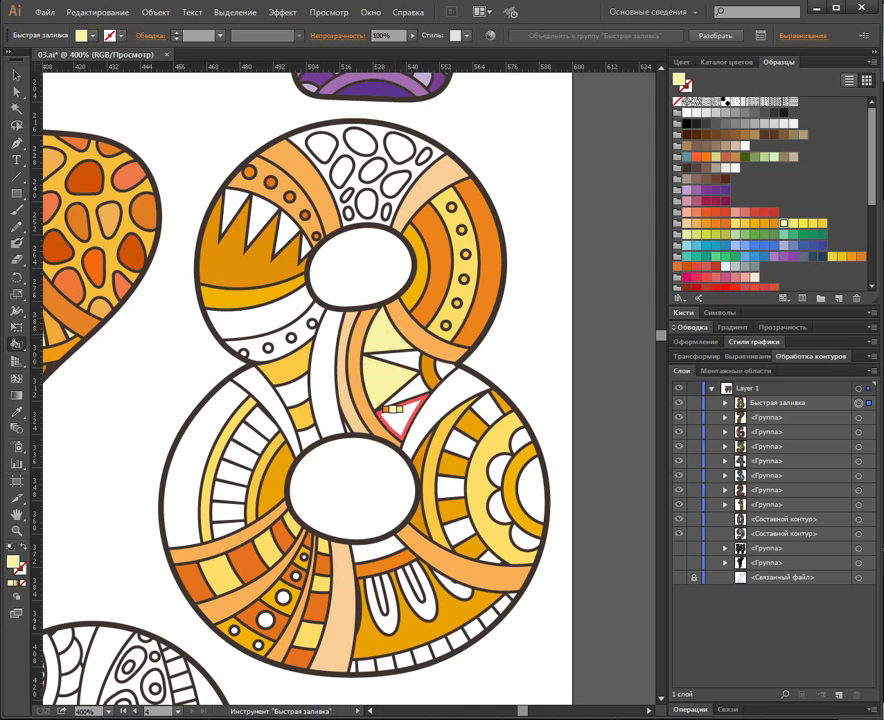
pyautogui.click(186, 455)
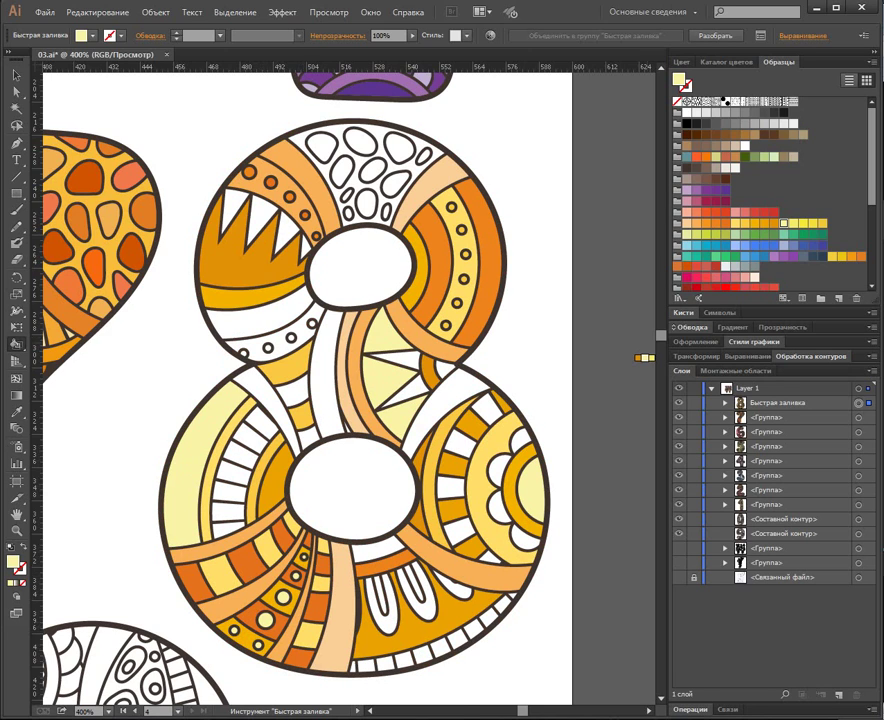
# Fill the elongated bottom loops and the upper loop's plain band above the lower-left dotted band with light yellow.
pyautogui.press('Right')
pyautogui.click(426, 605)
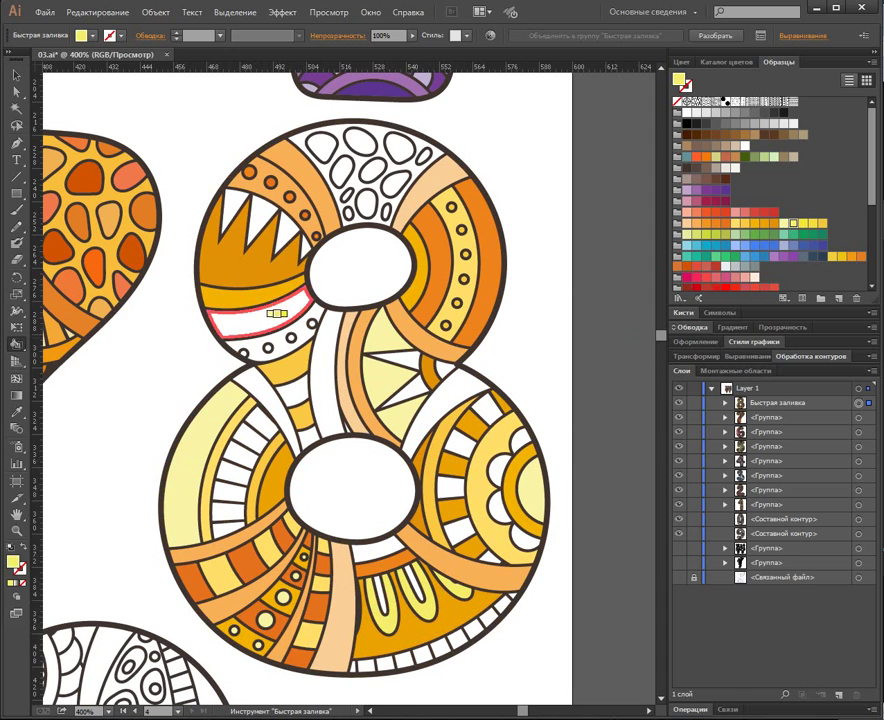
pyautogui.click(268, 308)
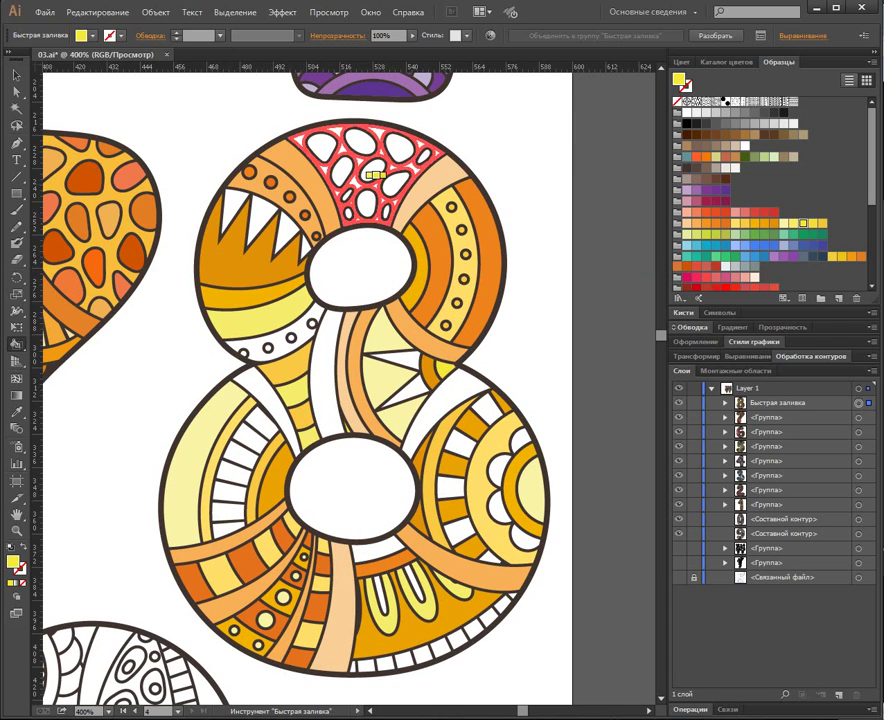
# Fill the pebble area's background with bright yellow, and the strip below the lower hole and alternate ladder cells with deep golden yellow.
pyautogui.click(371, 170)
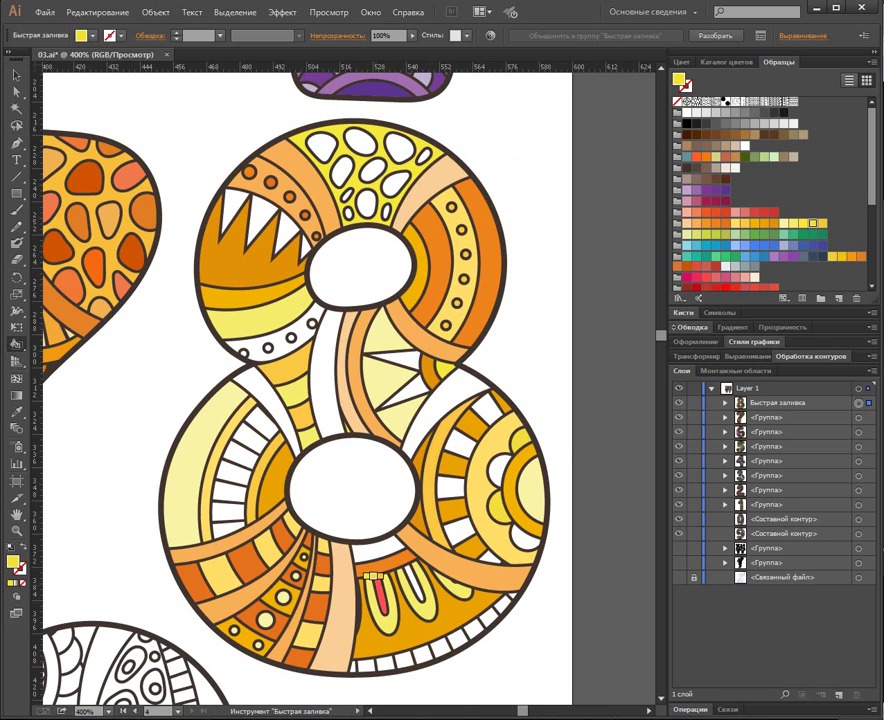
pyautogui.click(822, 224)
pyautogui.click(385, 548)
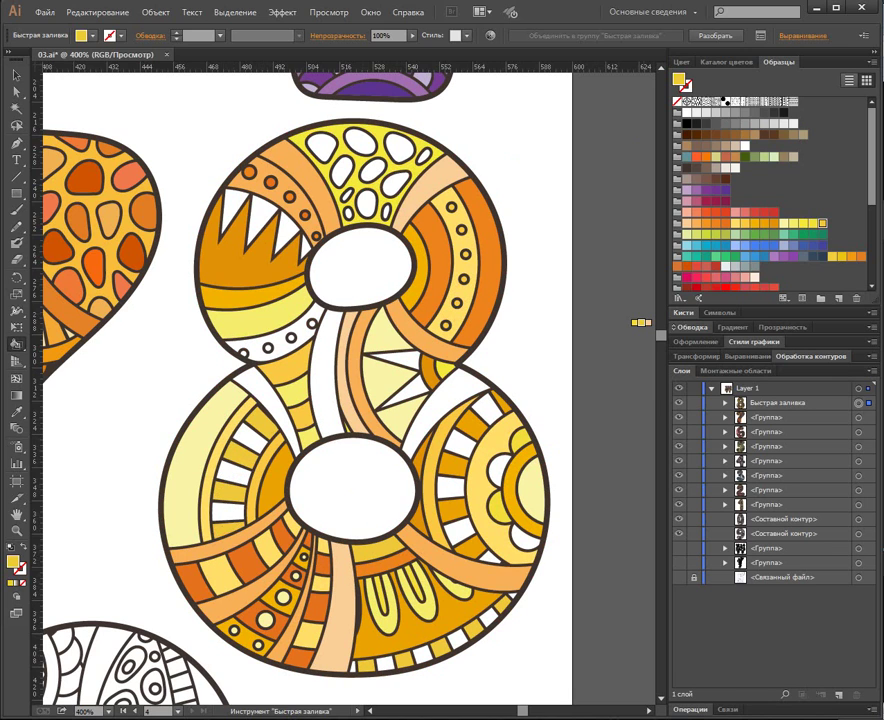
# Fill the leaf-shaped strip at the left of the waist, the gaps between the zigzag teeth and several large pebbles with pale green.
pyautogui.press('Right')
pyautogui.click(250, 378)
pyautogui.click(262, 208)
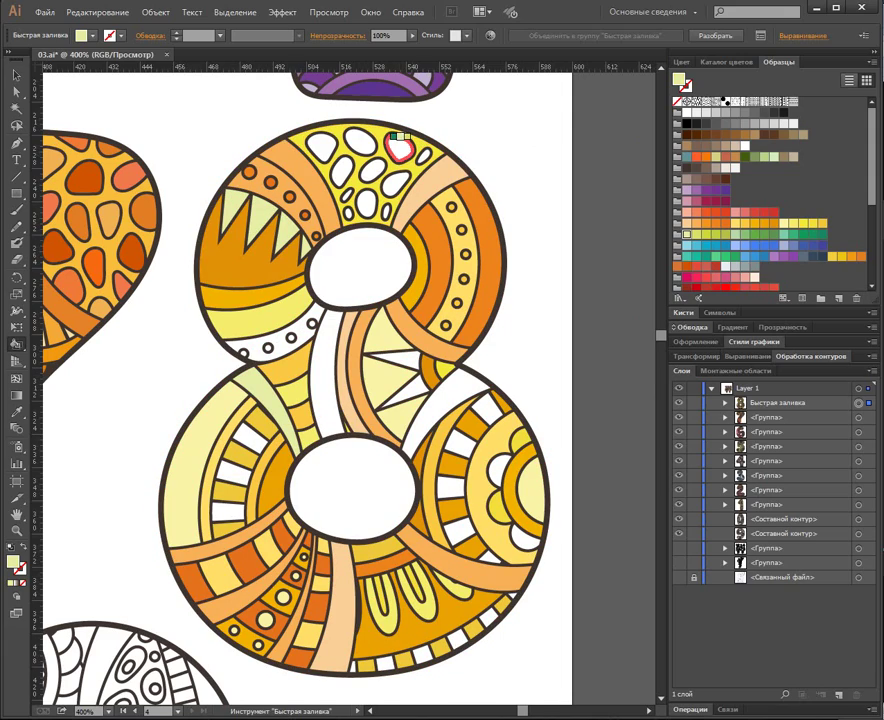
pyautogui.click(322, 145)
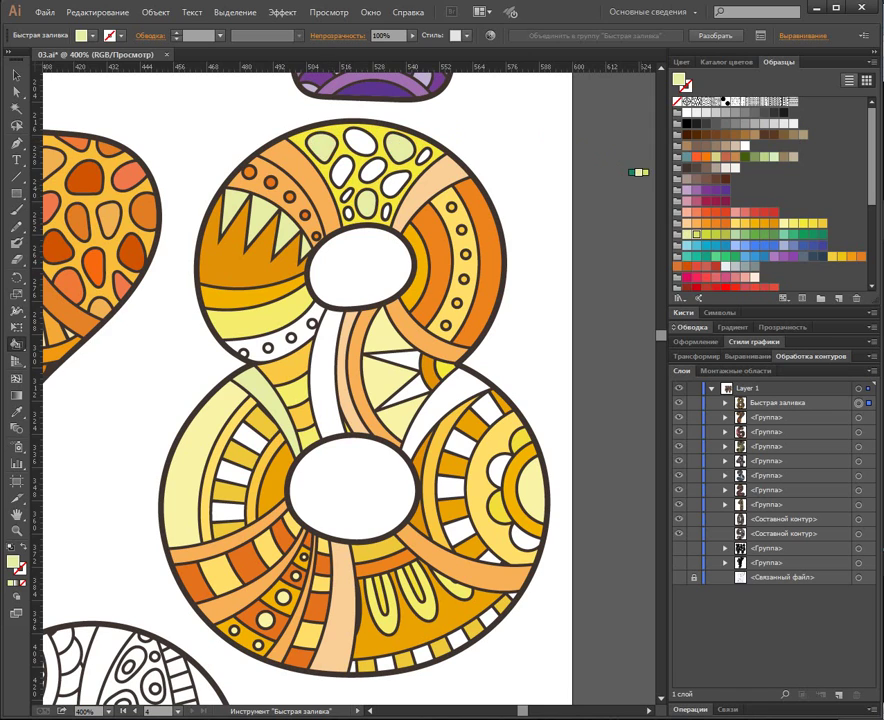
# Fill more pebbles and the narrow sunburst wedges with light lime, and the lower loop's upper-right band and alternate bottom-edge cells with yellow-green.
pyautogui.click(357, 141)
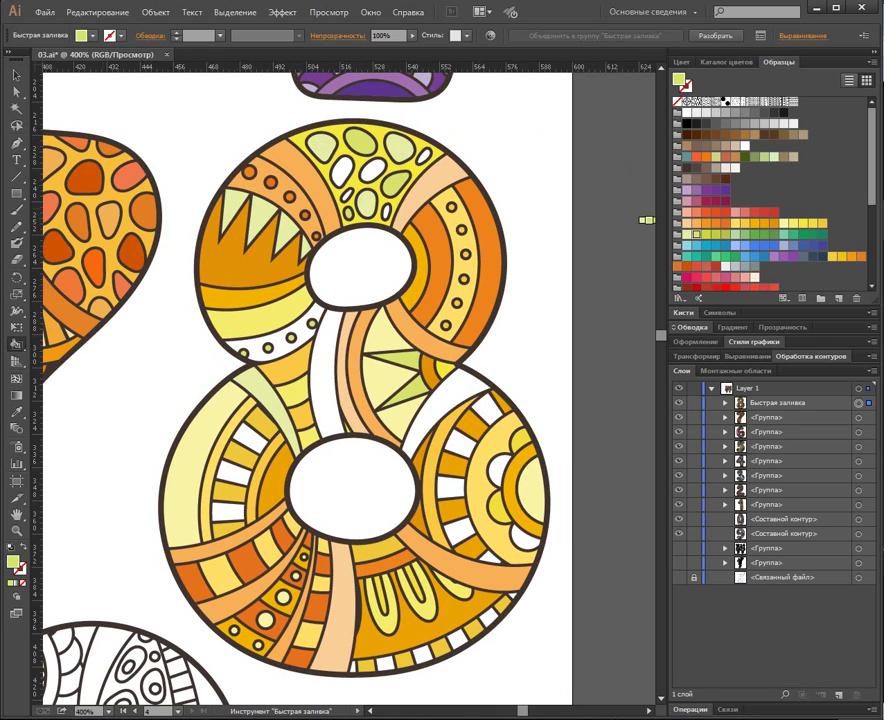
pyautogui.click(457, 382)
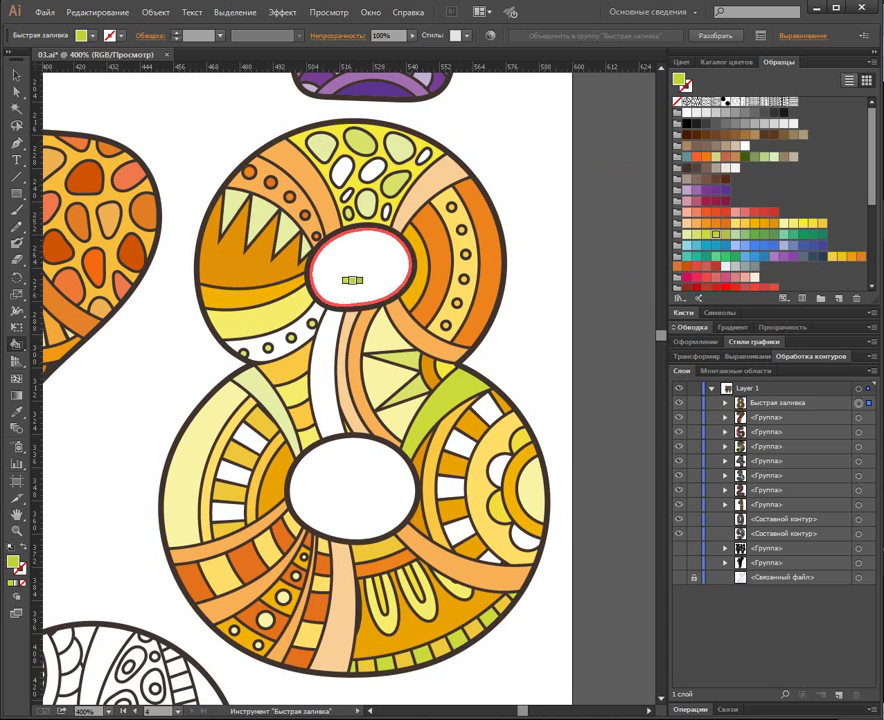
# Fill the dotted band at the upper loop's lower left and the remaining cells of the right ladder-like band with darker yellow-green.
pyautogui.click(272, 343)
pyautogui.click(484, 406)
pyautogui.click(460, 442)
pyautogui.click(451, 487)
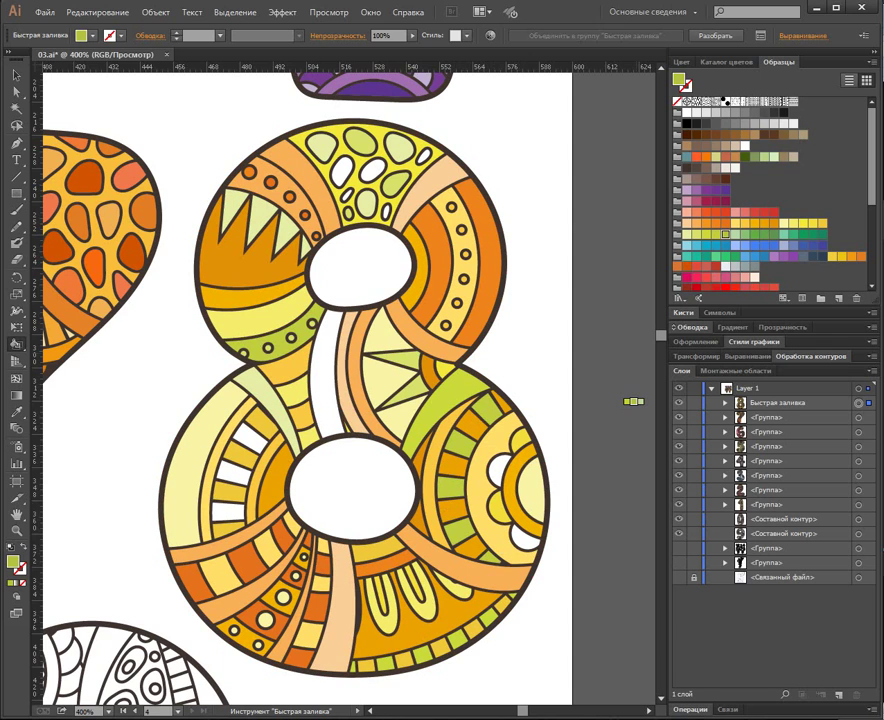
# Fill the flower's remaining petals, the empty cells of the left ladder-like band and further pebbles with olive green.
pyautogui.click(525, 538)
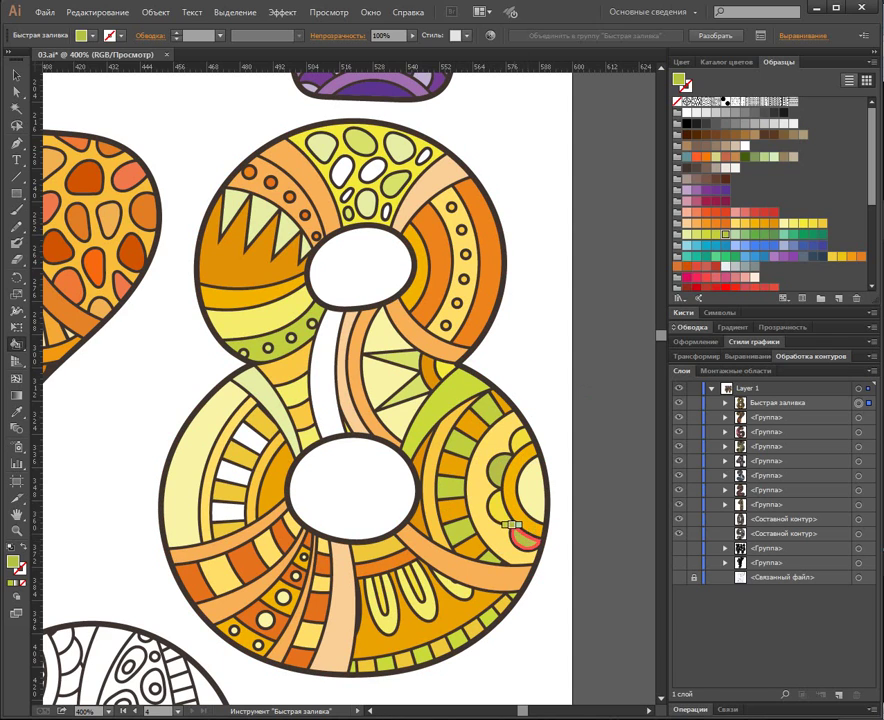
pyautogui.click(228, 512)
pyautogui.click(234, 470)
pyautogui.click(248, 437)
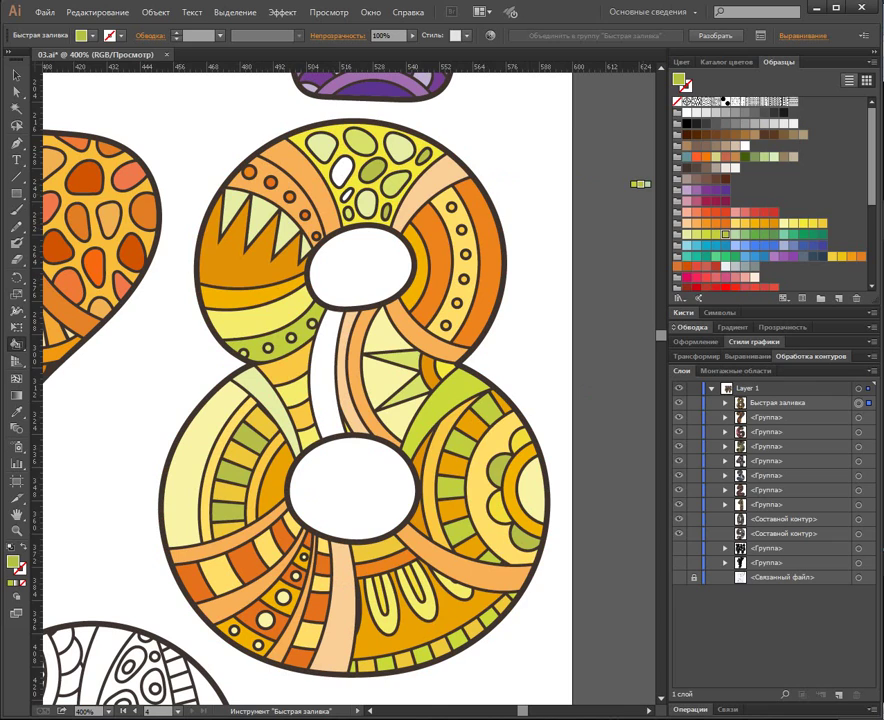
# Fill the white curved band at the waist with mint green, and the remaining small pebbles and circles in the dotted lower-left band with medium green.
pyautogui.press('Right')
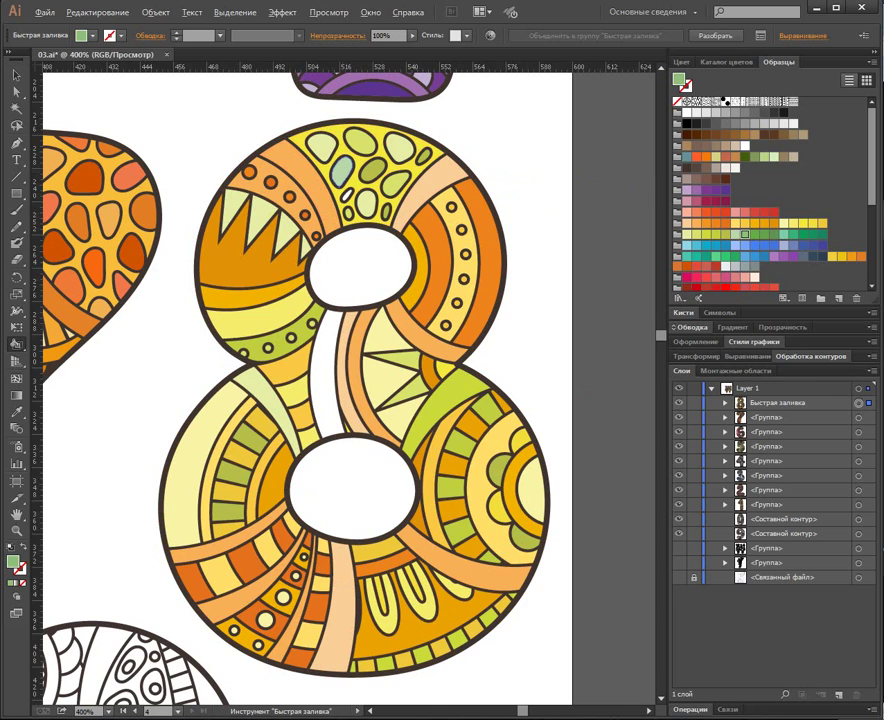
pyautogui.click(322, 330)
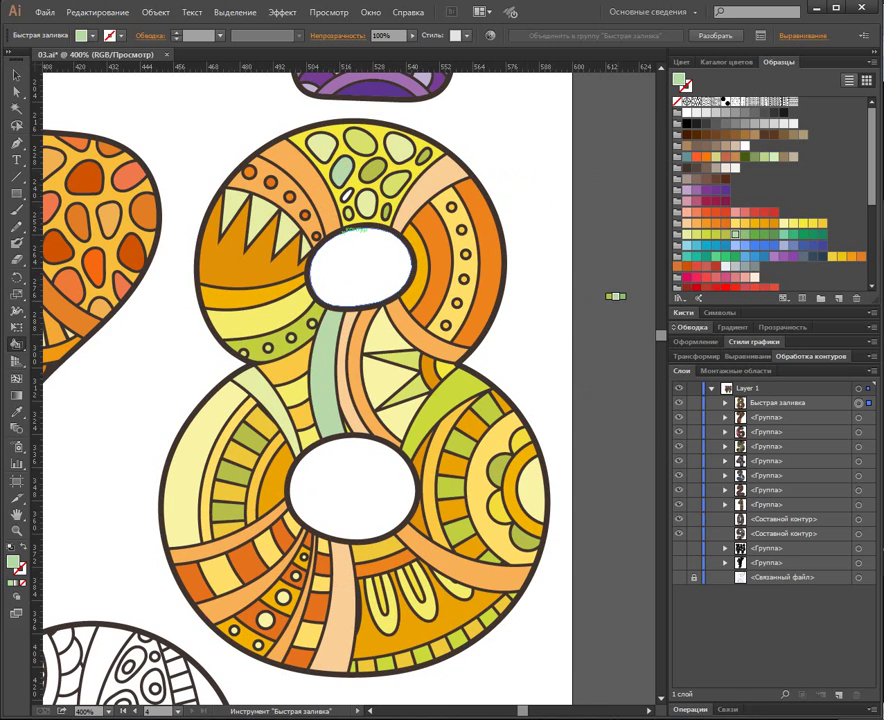
pyautogui.press('Right')
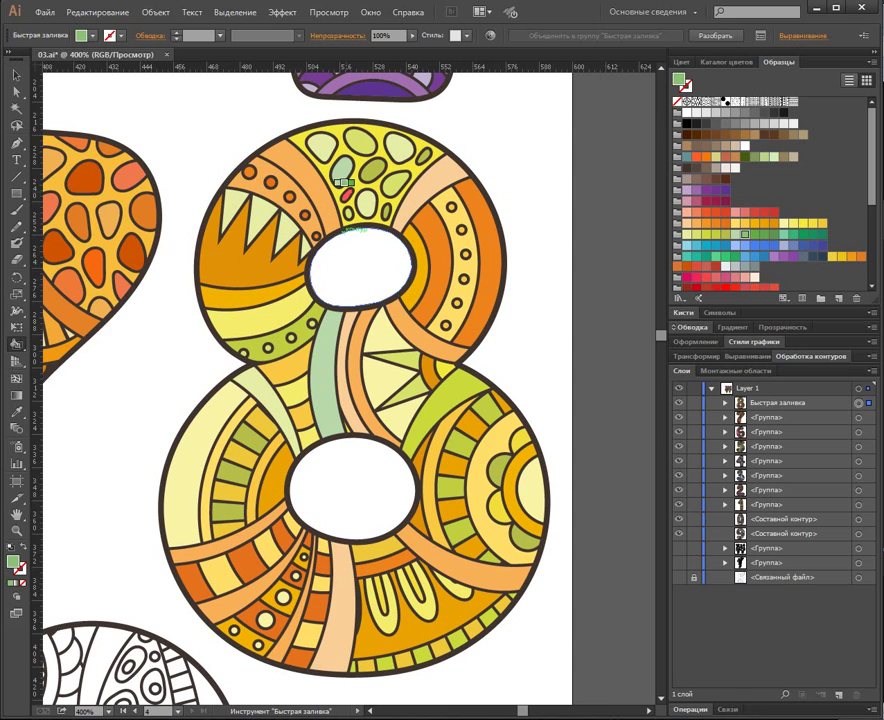
pyautogui.click(262, 616)
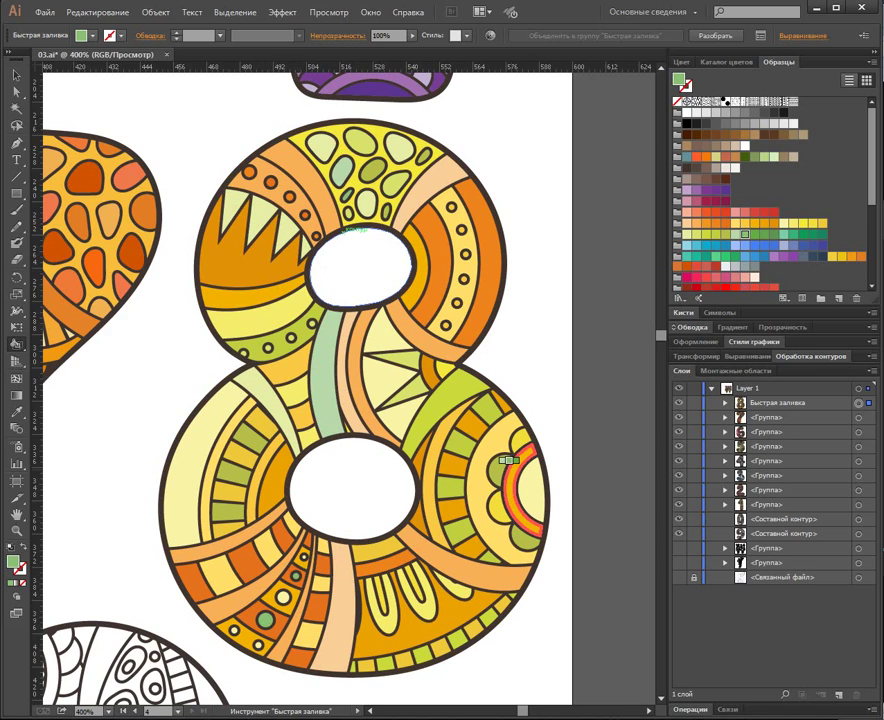
# Expand the 8's Live Paint object into ordinary paths with the default options.
pyautogui.press('v')
pyautogui.click(155, 12)
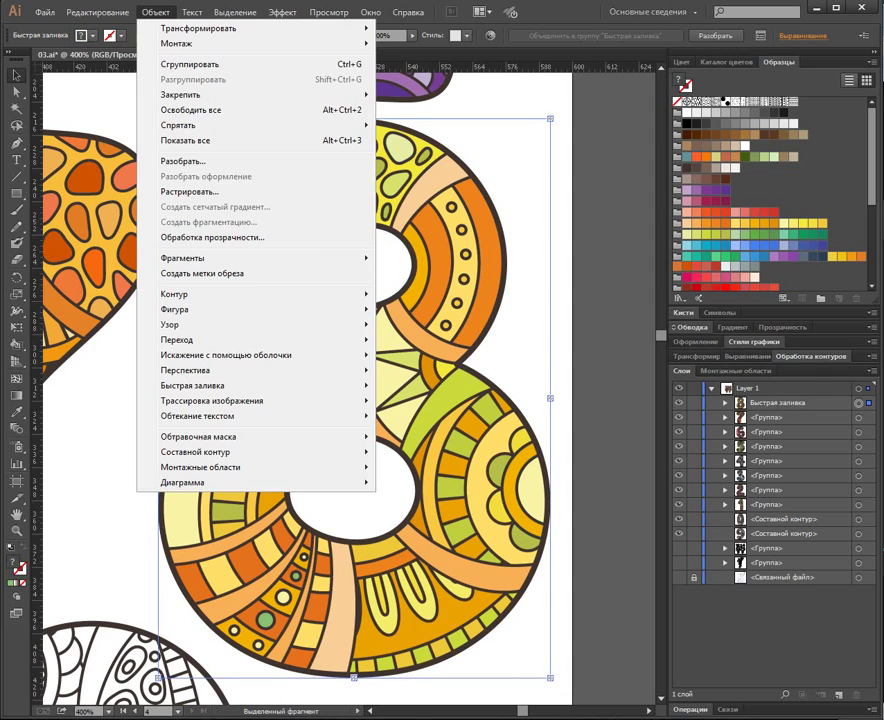
pyautogui.click(183, 161)
pyautogui.press('Return')
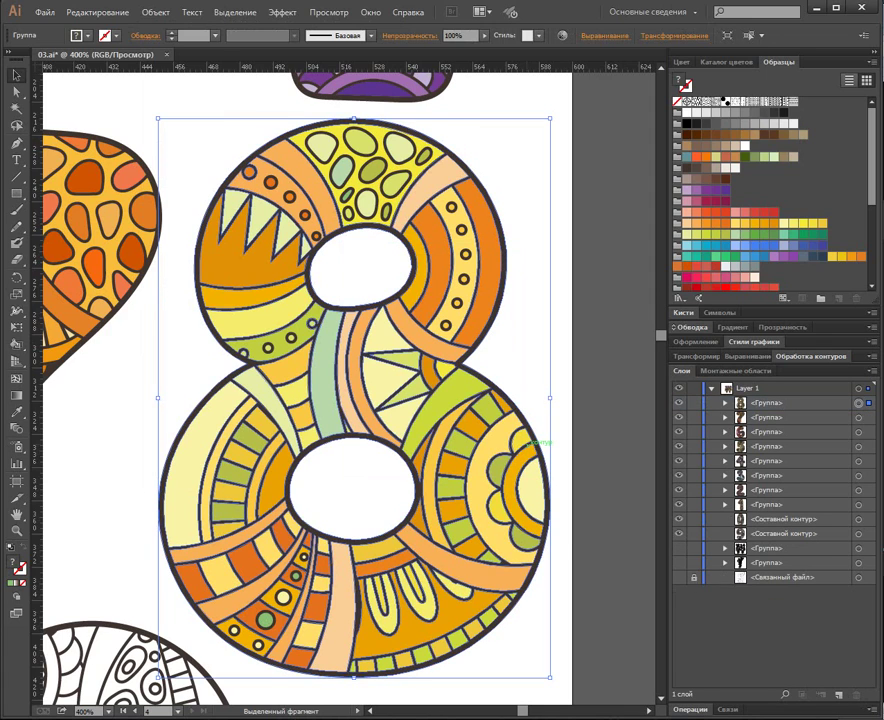
# Isolate the expanded 8 group, list its contents in the layers and select its dark outline shape.
pyautogui.doubleClick(358, 328)
pyautogui.click(725, 403)
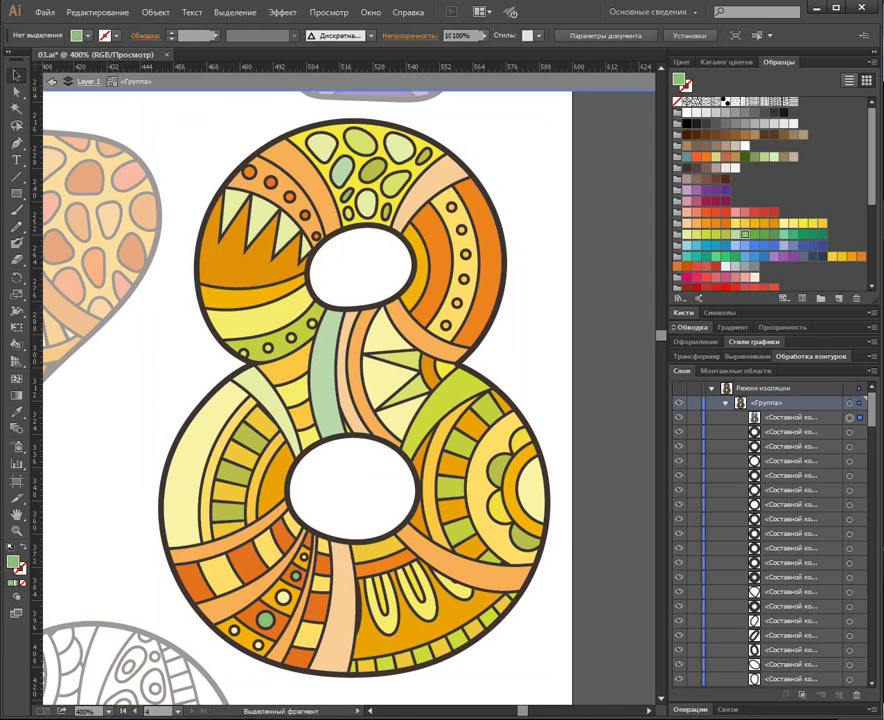
pyautogui.click(850, 418)
# Merge the 8's peach, light orange and deeper orange fills into a separate compound path for each colour.
pyautogui.click(432, 188)
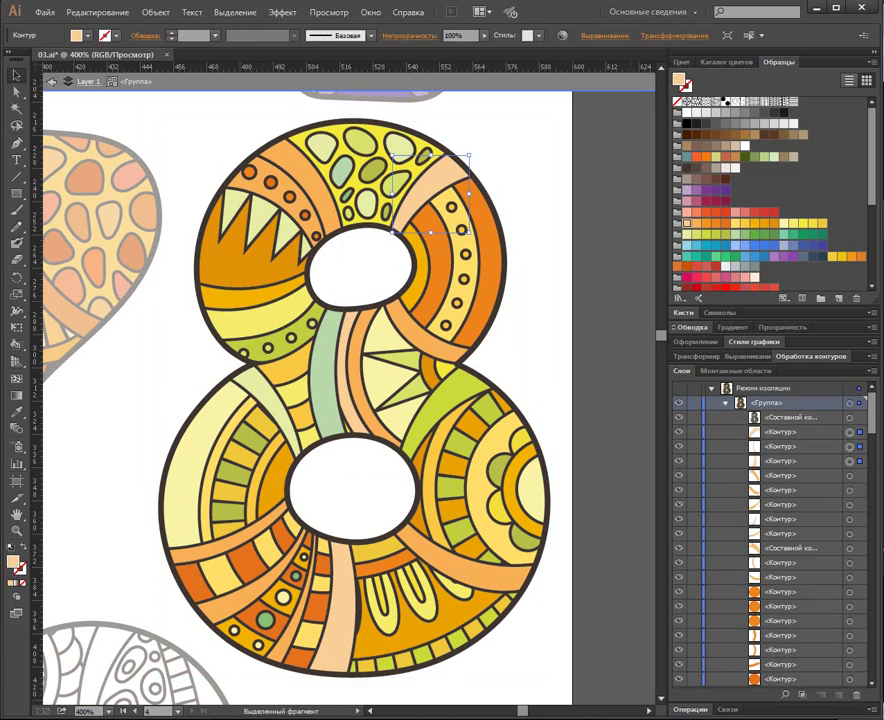
pyautogui.hotkey('ctrl', '8')
pyautogui.click(268, 148)
pyautogui.hotkey('ctrl', '8')
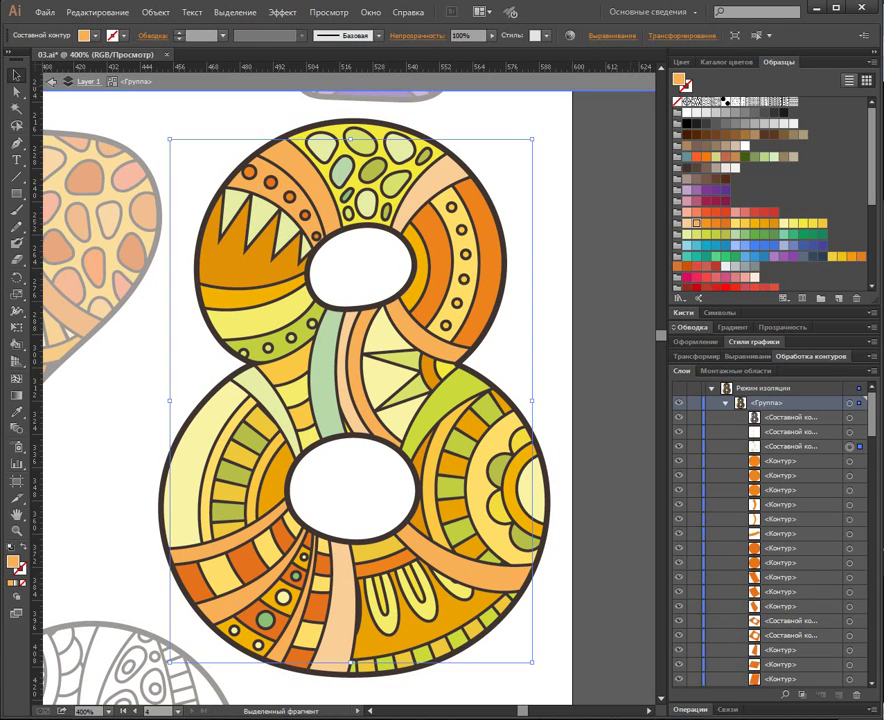
pyautogui.click(249, 171)
pyautogui.hotkey('ctrl', '8')
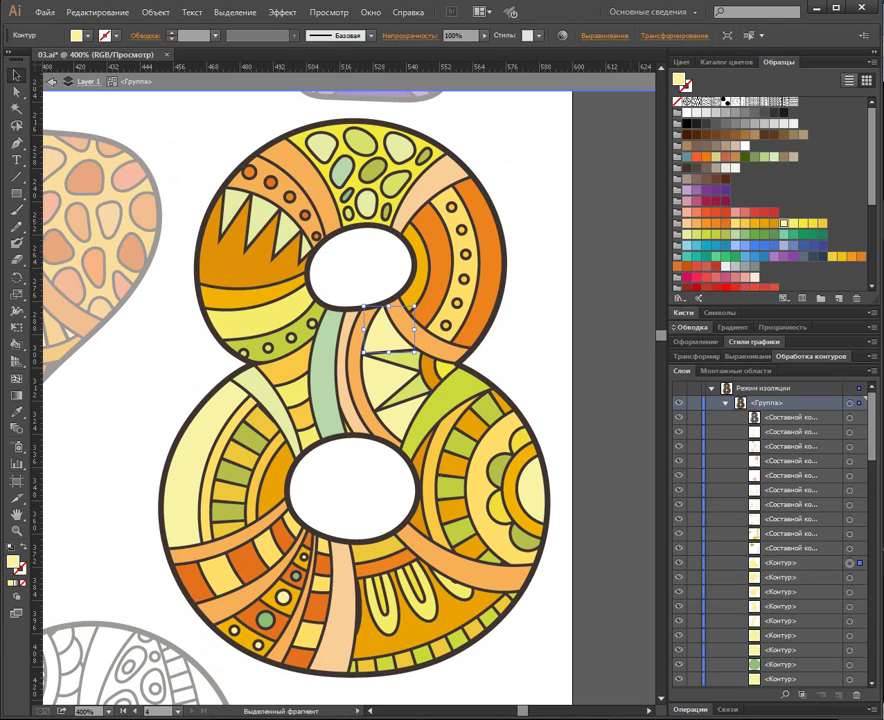
# Merge the 8's pale yellow, light yellow, bright yellow and deep golden fills into one compound path per colour.
pyautogui.click(266, 620)
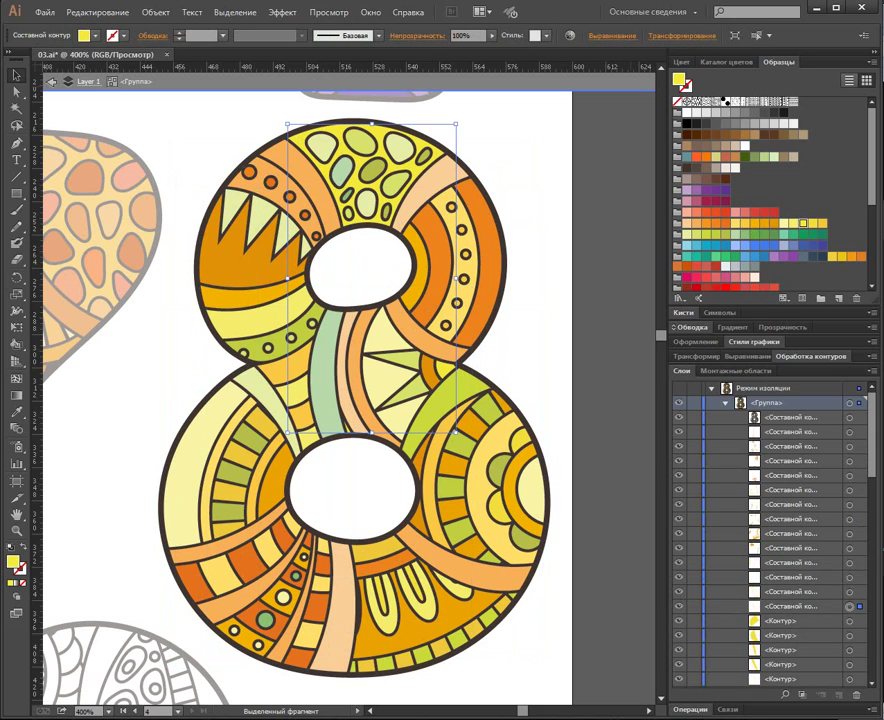
pyautogui.click(522, 492)
pyautogui.hotkey('ctrl', '8')
pyautogui.click(376, 552)
pyautogui.hotkey('ctrl', '8')
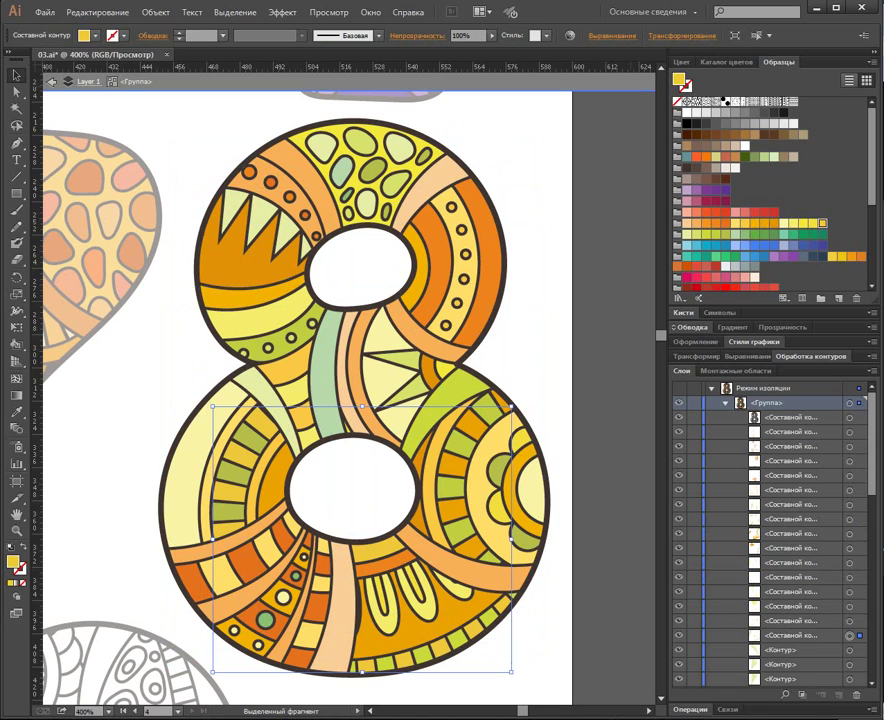
# Merge the 8's pale green, light lime and yellow-green fills into one compound path per colour.
pyautogui.click(265, 392)
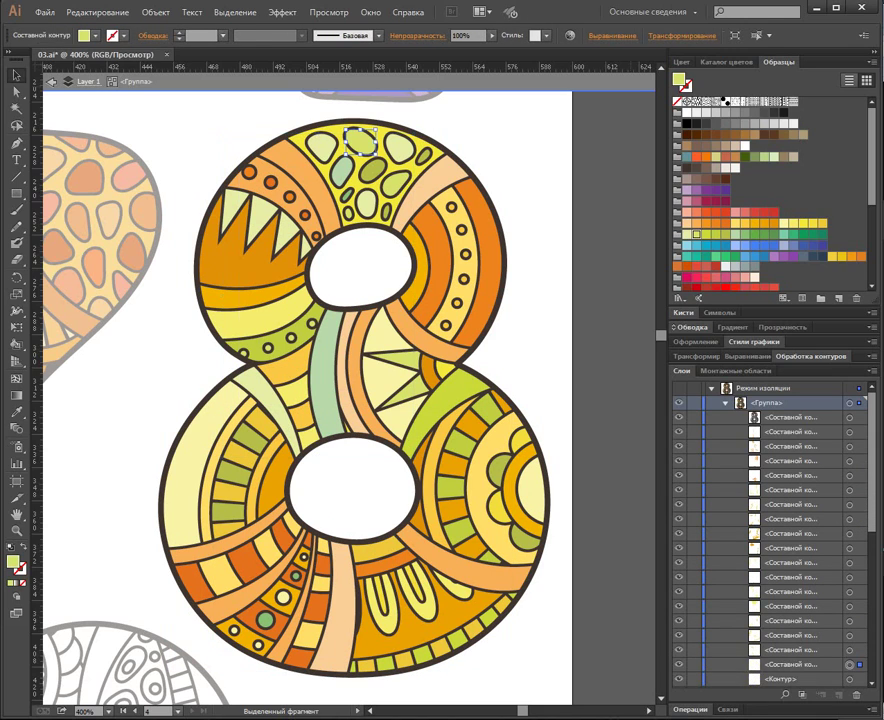
pyautogui.click(455, 397)
pyautogui.hotkey('ctrl', '8')
pyautogui.scroll(-4, 772, 534)
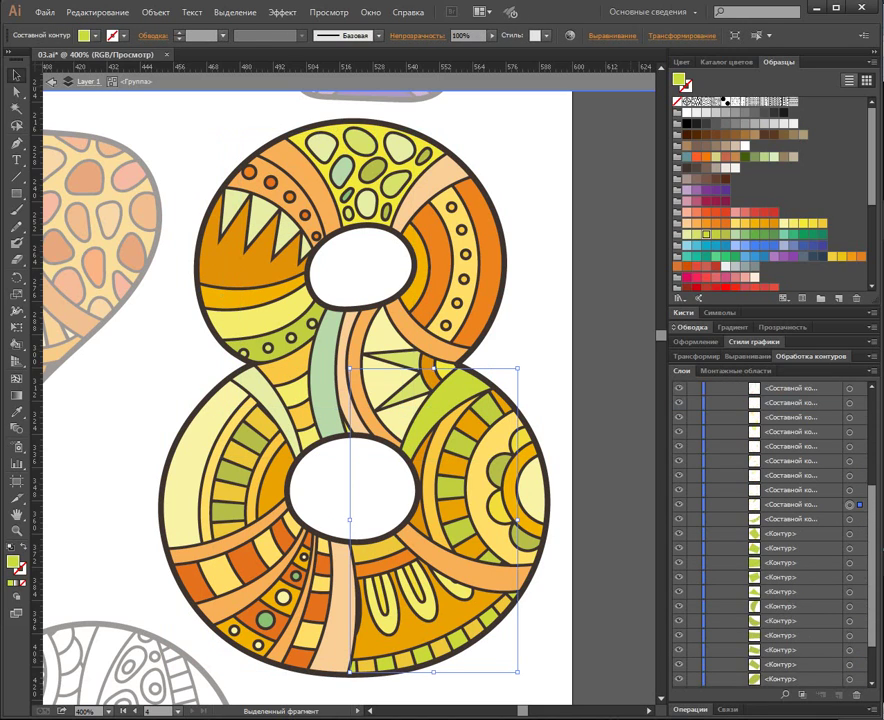
pyautogui.click(278, 347)
pyautogui.hotkey('ctrl', '8')
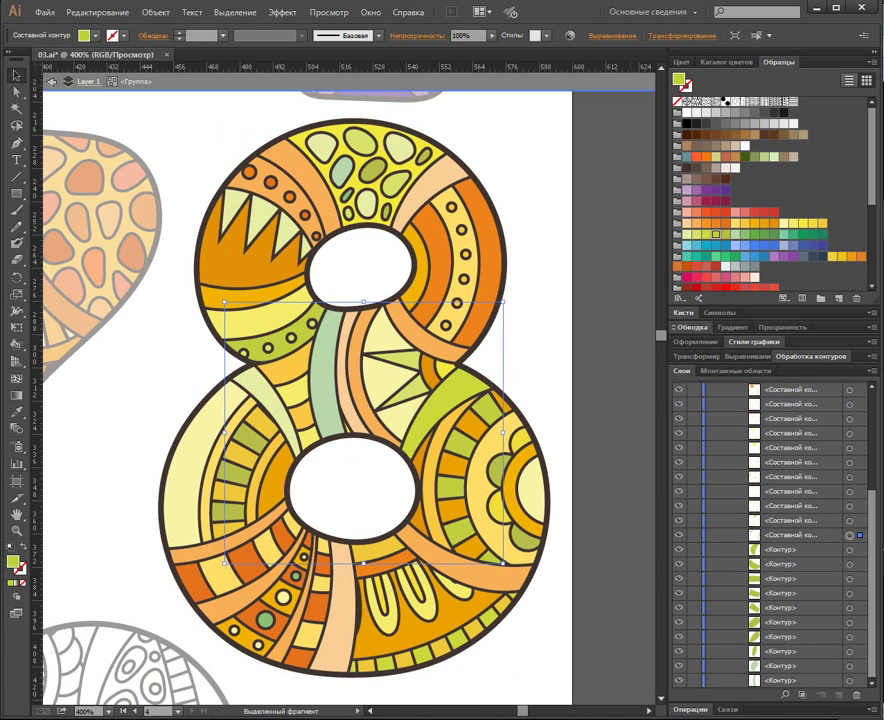
# Merge the 8's remaining olive and soft mint-green fills into one compound path per colour.
pyautogui.click(497, 470)
pyautogui.hotkey('ctrl', '8')
pyautogui.click(496, 506)
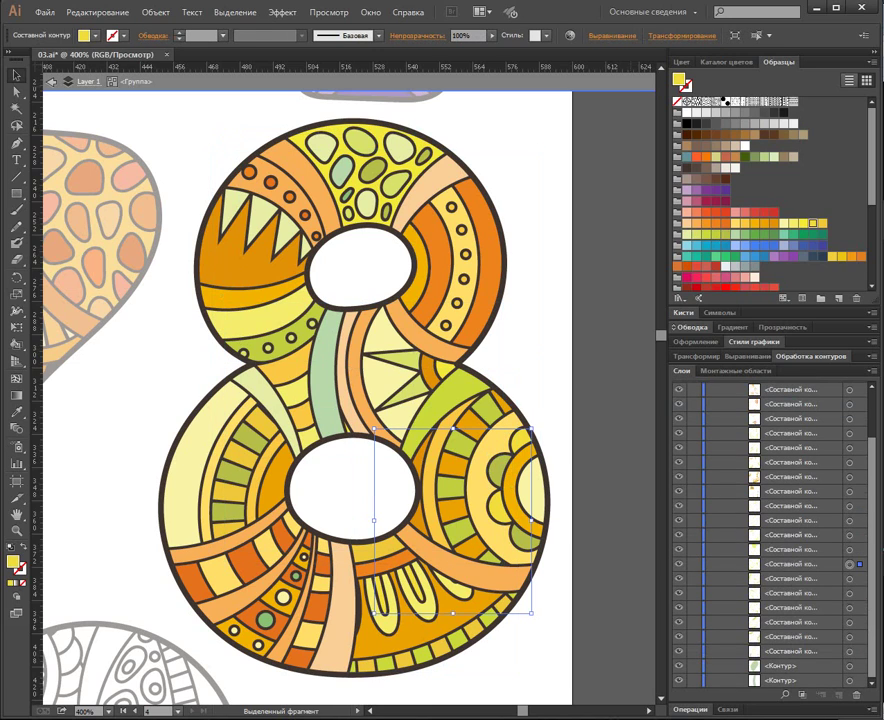
pyautogui.click(233, 469)
pyautogui.click(325, 375)
pyautogui.hotkey('ctrl', '8')
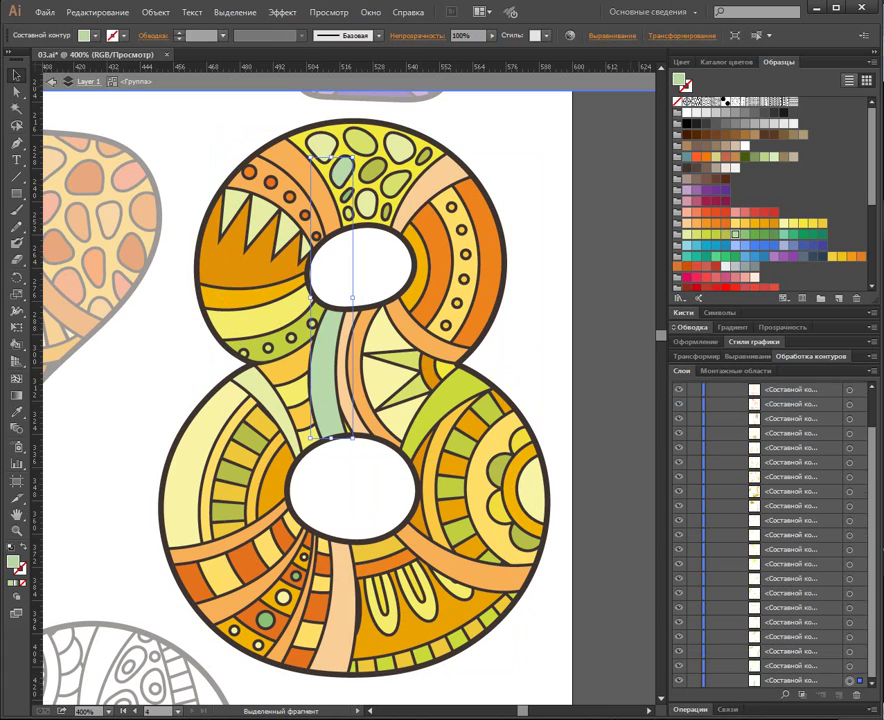
pyautogui.scroll(2, 772, 534)
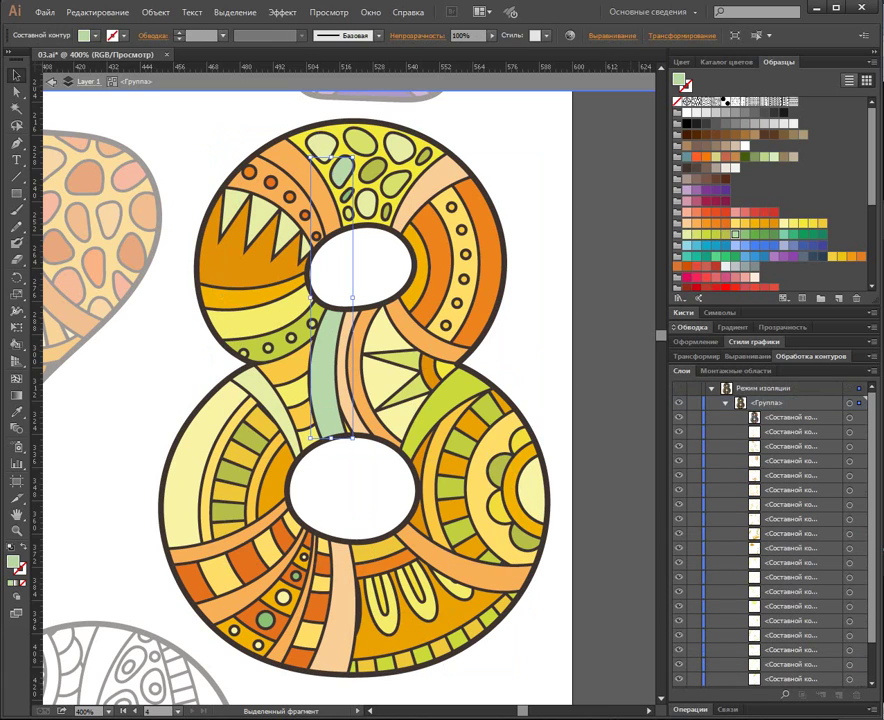
# Recolor all of the 8's fills except its dark outline with the pink-to-burgundy colour group, and exit isolation mode.
pyautogui.hotkey('ctrl', 'shift', 'a')
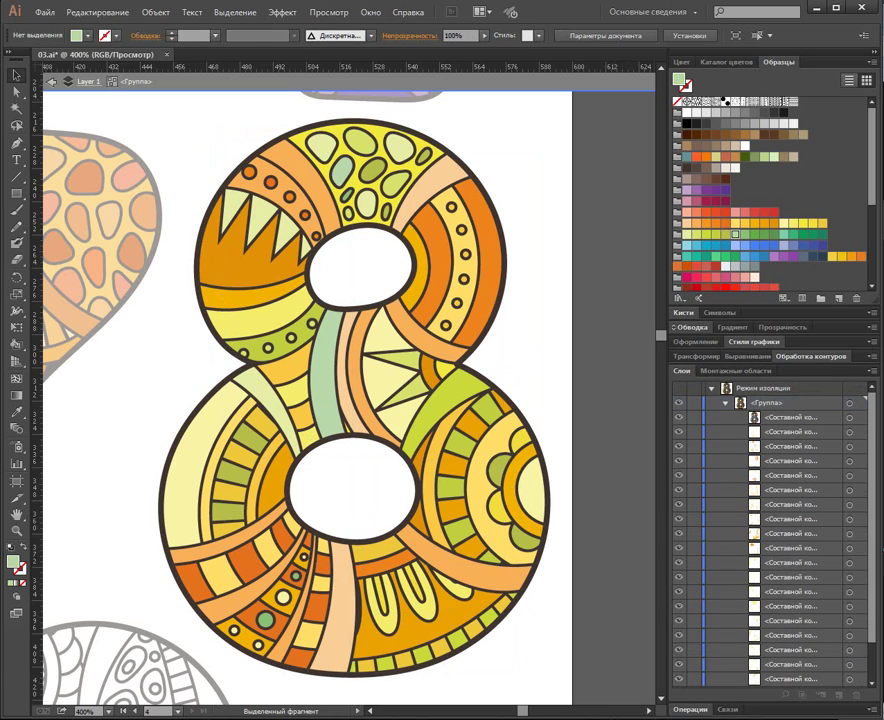
pyautogui.hotkey('ctrl', 'a')
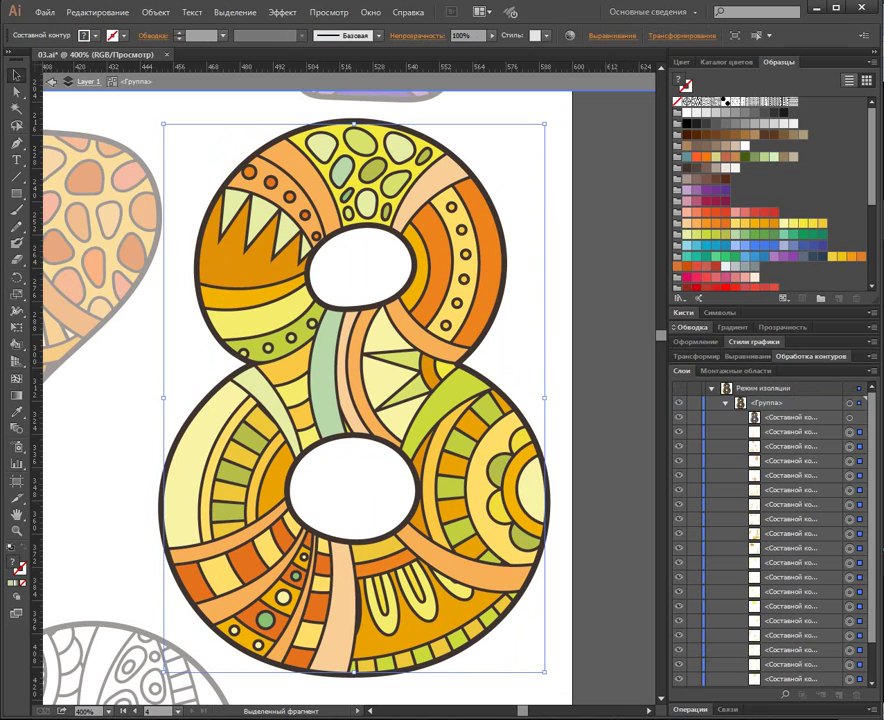
pyautogui.click(570, 36)
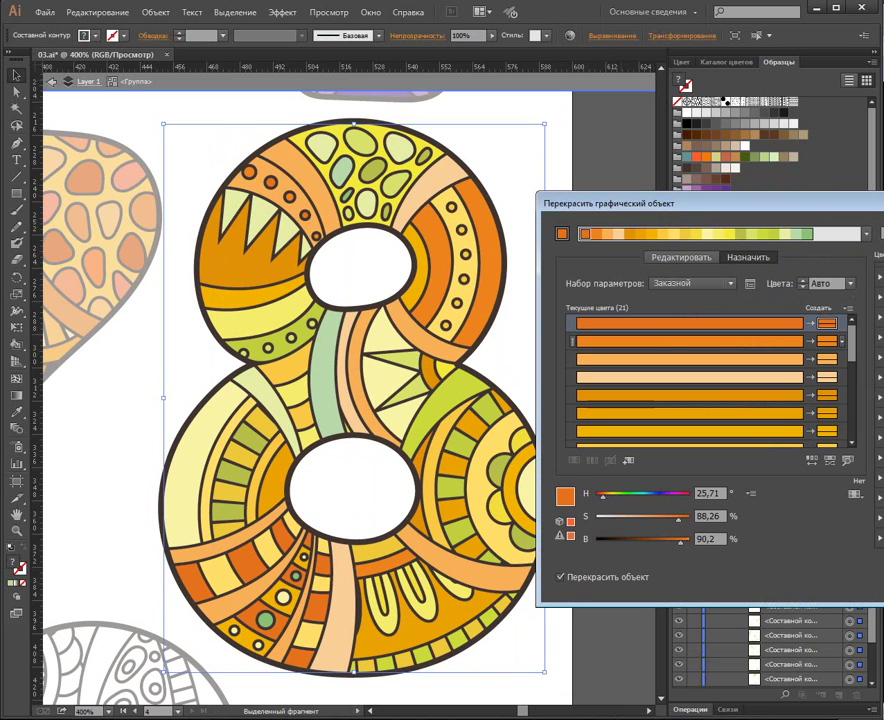
pyautogui.click(880, 413)
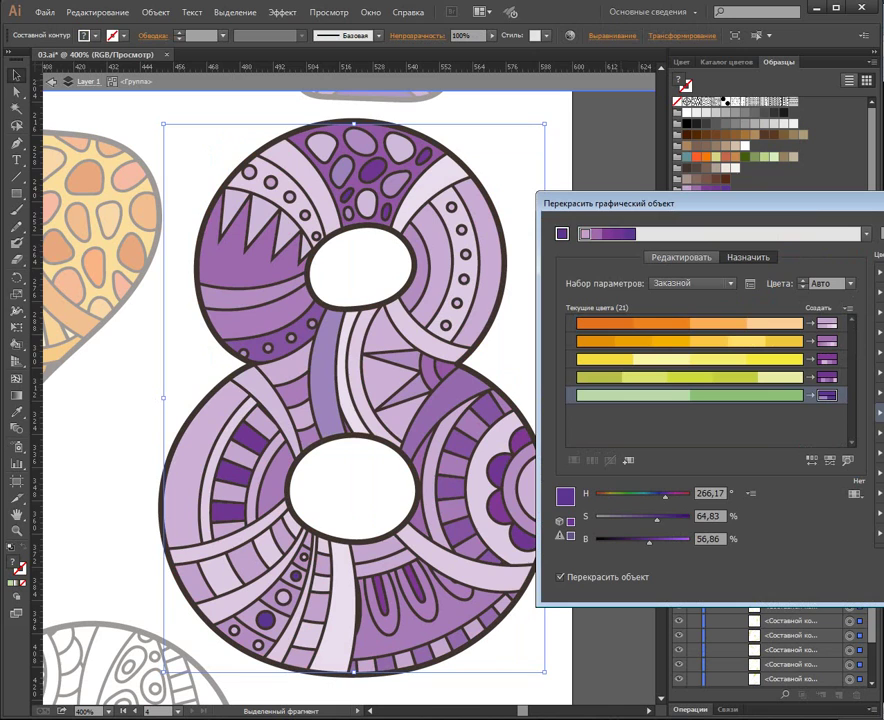
pyautogui.click(880, 433)
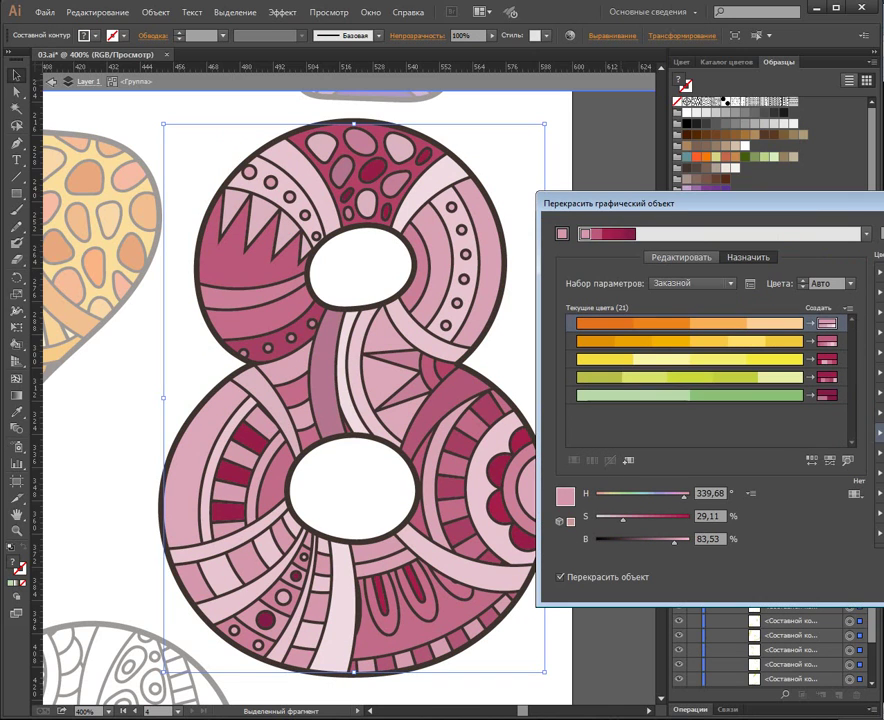
pyautogui.press('Return')
pyautogui.press('Escape')
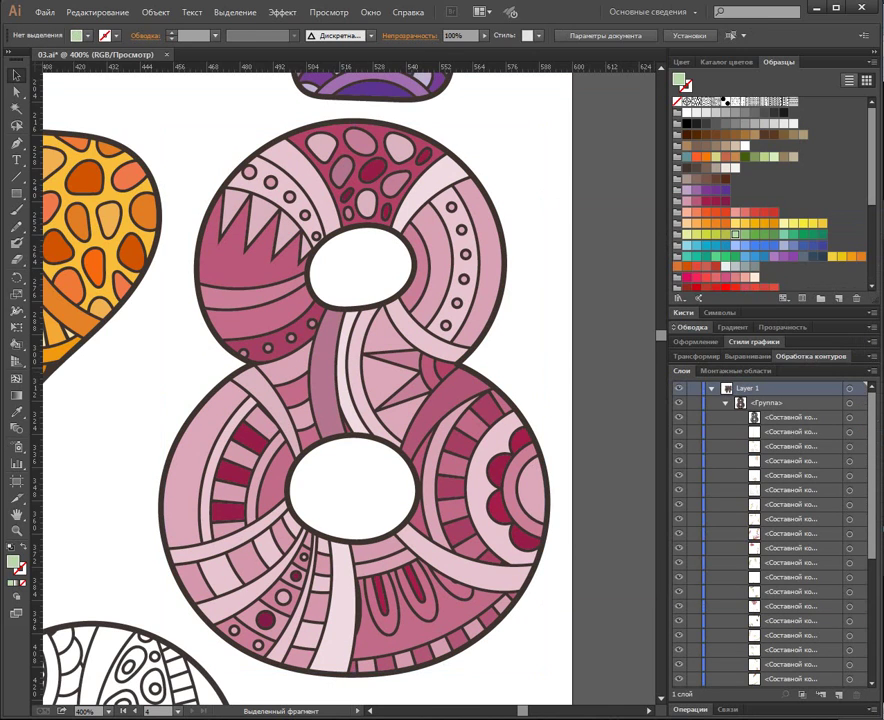
# Collapse the 8's group in the layer list and save the document.
pyautogui.click(725, 403)
pyautogui.hotkey('ctrl', '-')
pyautogui.hotkey('ctrl', '-')
pyautogui.hotkey('ctrl', '-')
pyautogui.hotkey('ctrl', '-')
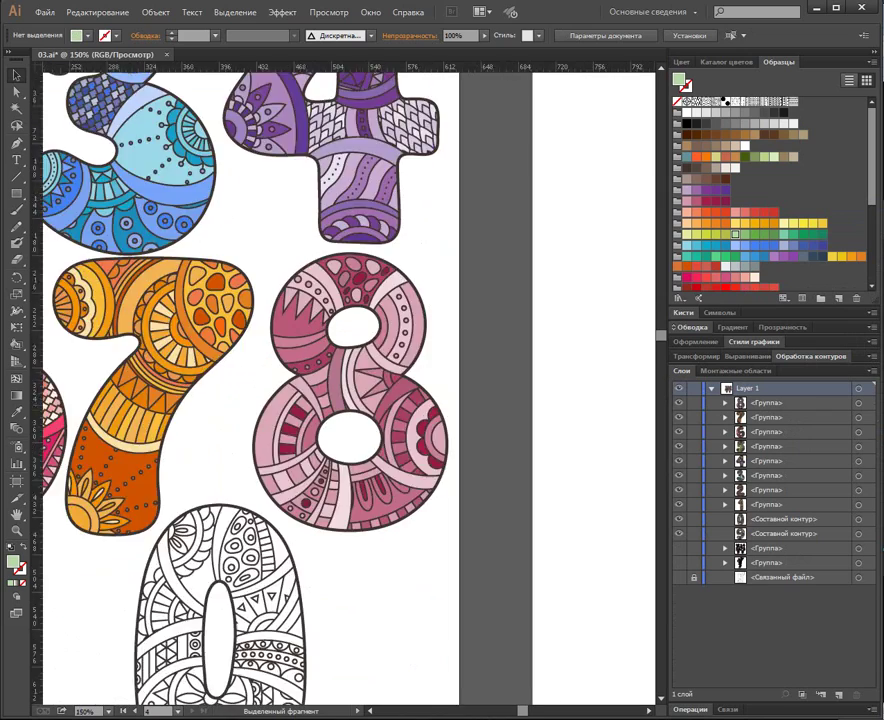
pyautogui.moveTo(300, 400); pyautogui.dragTo(426, 390)
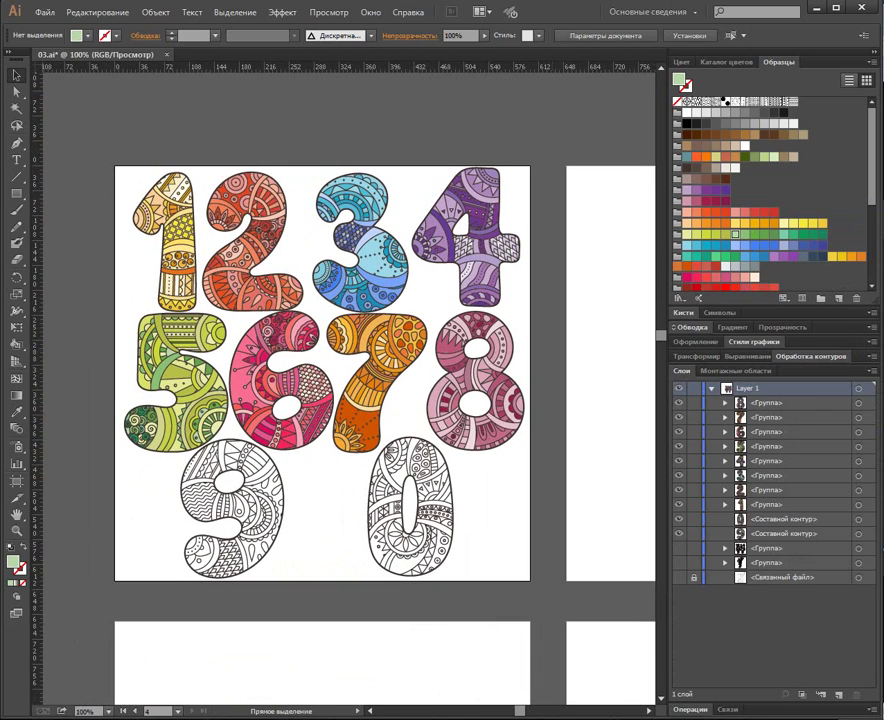
pyautogui.hotkey('ctrl', 's')
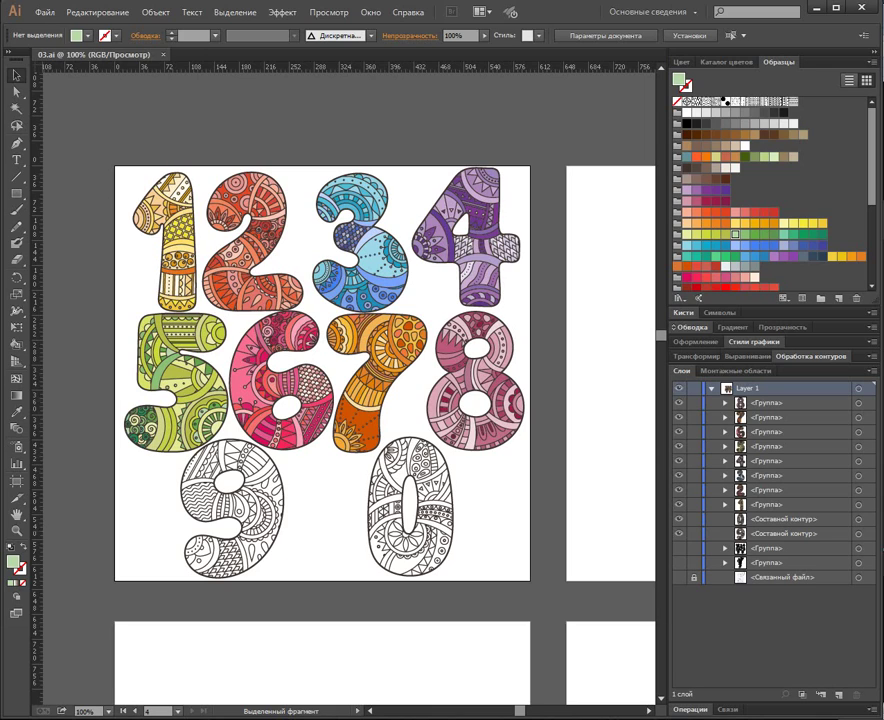
# Select the uncoloured 9 and bring it to the front of the stacking order.
pyautogui.click(278, 536)
pyautogui.hotkey('ctrl', 'shift', ']')
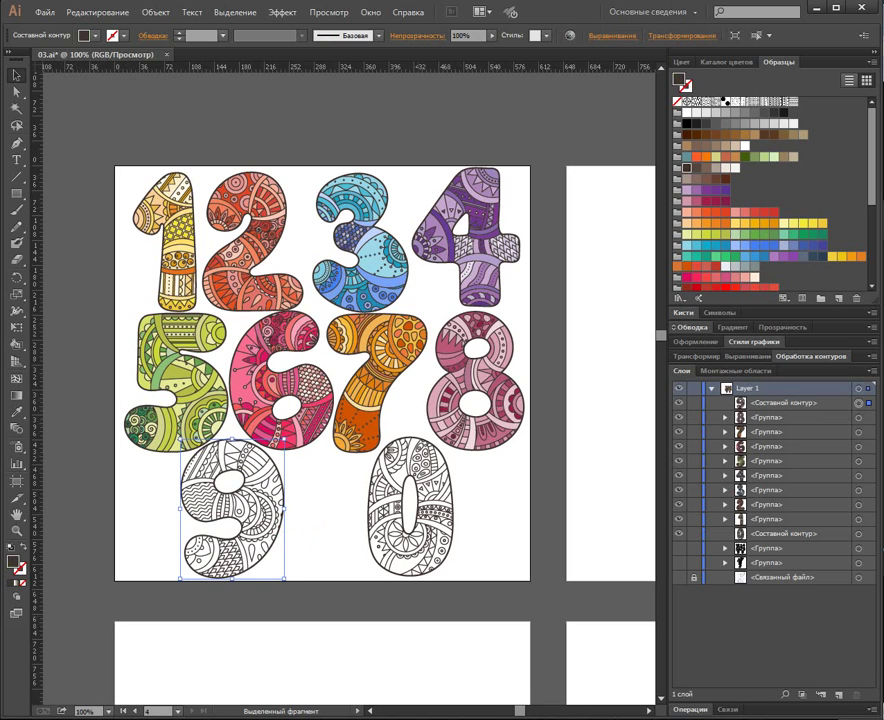
pyautogui.press('space')
pyautogui.moveTo(408, 558); pyautogui.dragTo(510, 473)
pyautogui.hotkey('ctrl', '=')
pyautogui.hotkey('ctrl', '=')
pyautogui.hotkey('ctrl', '=')
pyautogui.press('space')
pyautogui.moveTo(567, 443); pyautogui.dragTo(566, 324)
pyautogui.hotkey('ctrl', '=')
pyautogui.press('space')
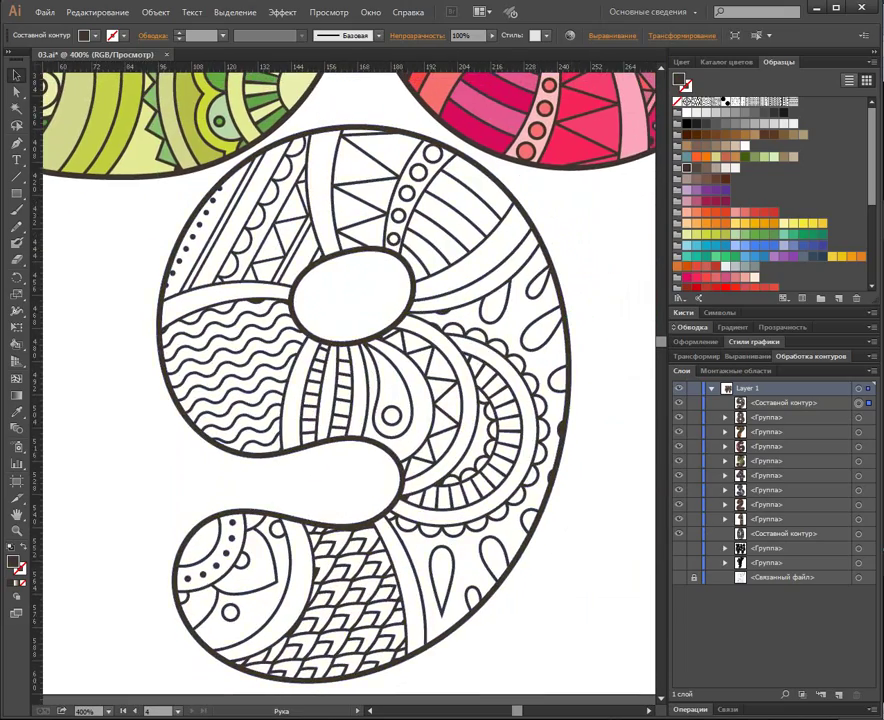
# Turn the 9 into a Live Paint group and fill alternate upper stripes, diagonal bands, the inner arc and small half-circles light salmon.
pyautogui.press('k')
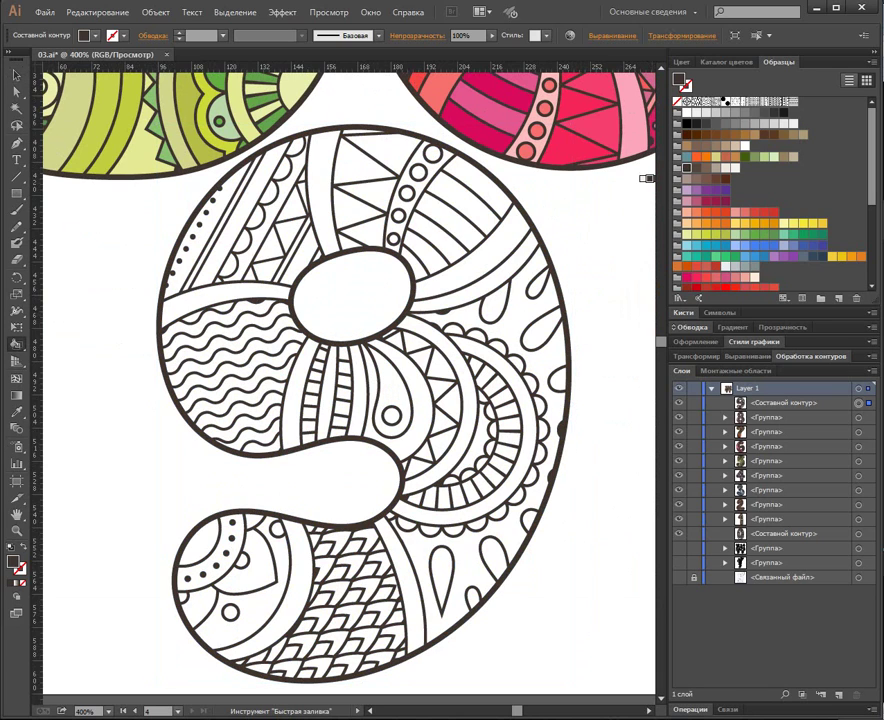
pyautogui.click(495, 192)
pyautogui.click(456, 221)
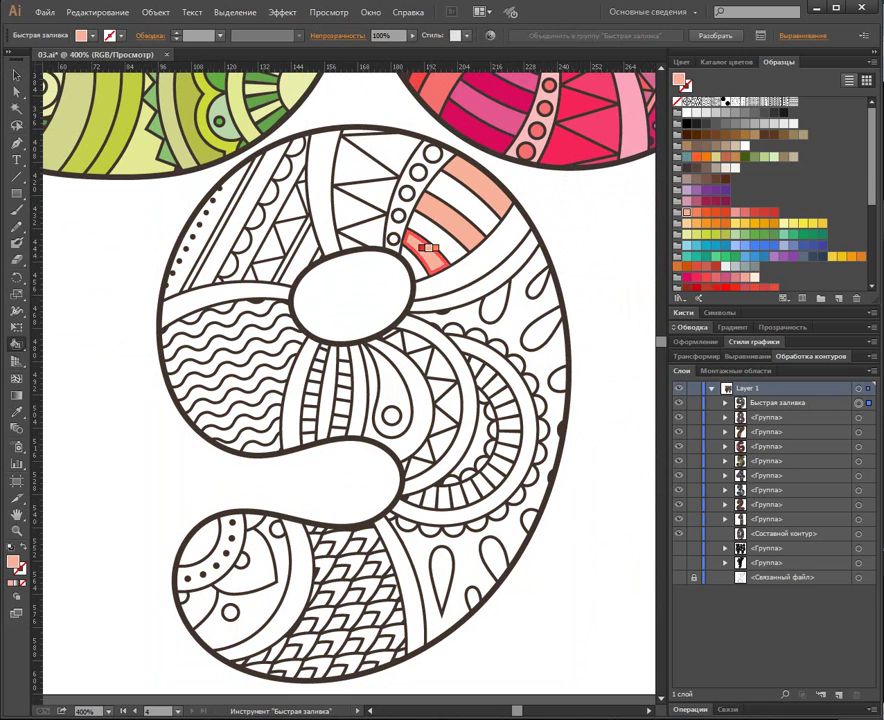
pyautogui.click(232, 222)
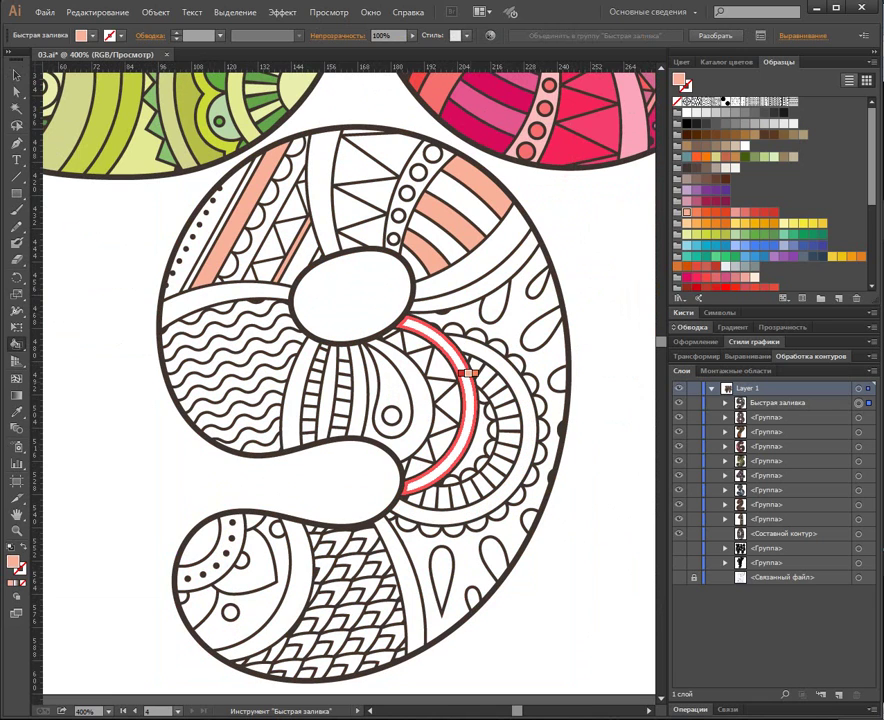
pyautogui.click(468, 374)
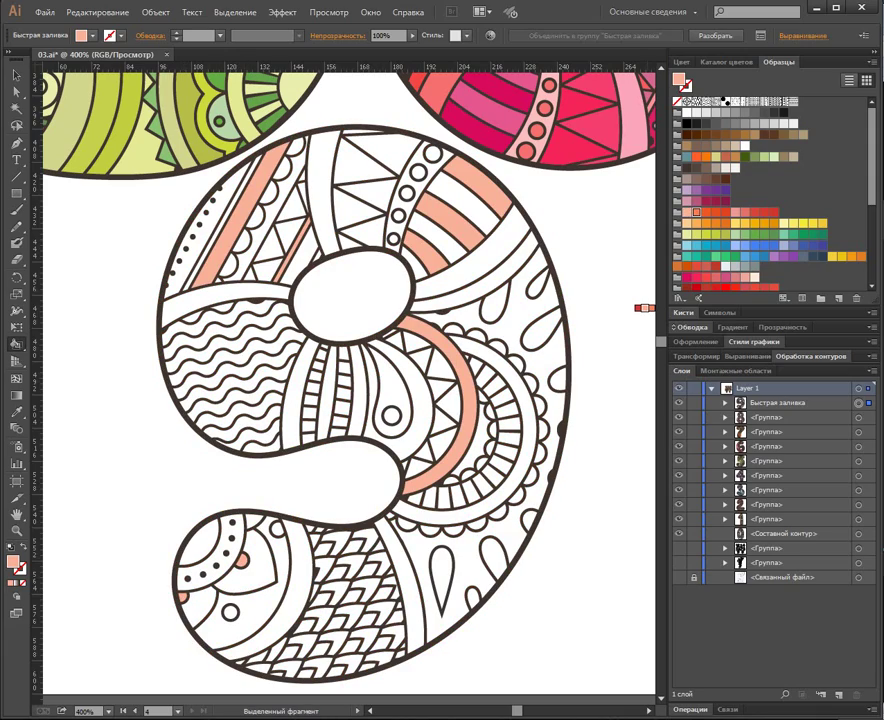
# Fill the 9's top triangles, the plain bands below the hole and the wide outer arc with coral orange.
pyautogui.click(697, 212)
pyautogui.click(379, 191)
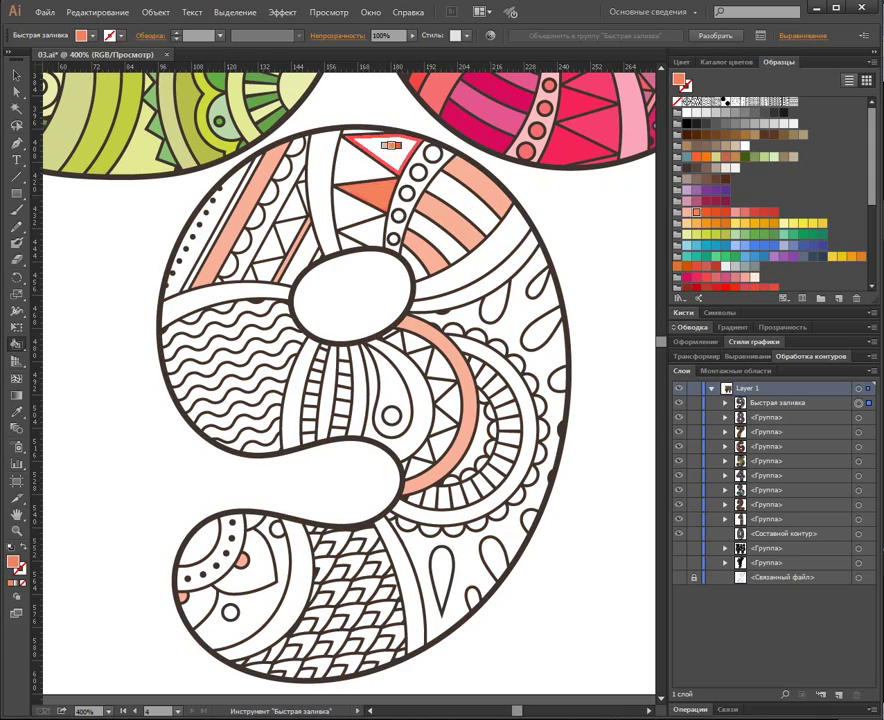
pyautogui.click(388, 147)
pyautogui.click(300, 377)
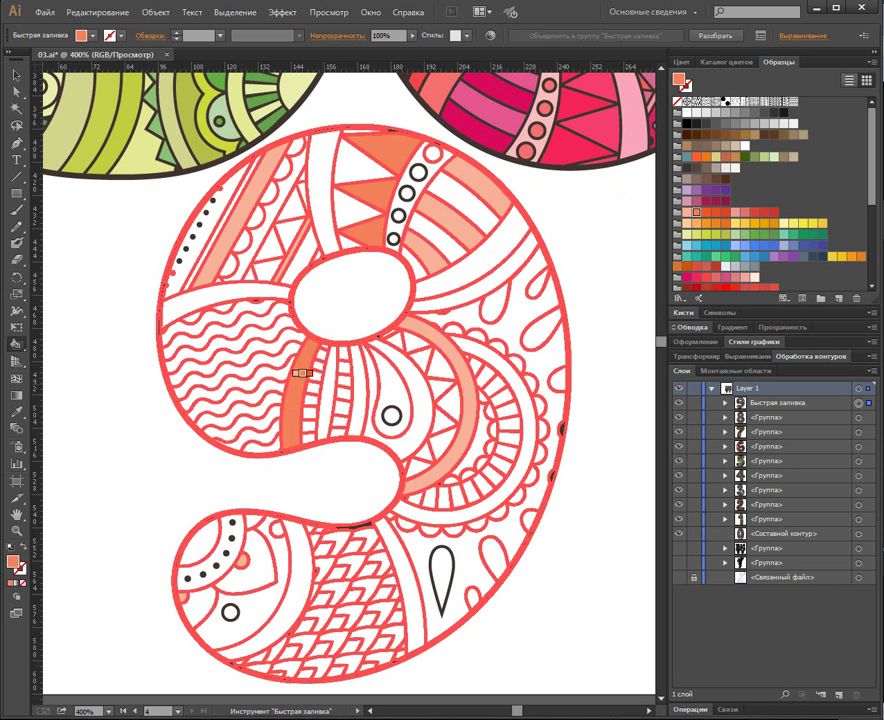
pyautogui.click(327, 381)
pyautogui.click(356, 383)
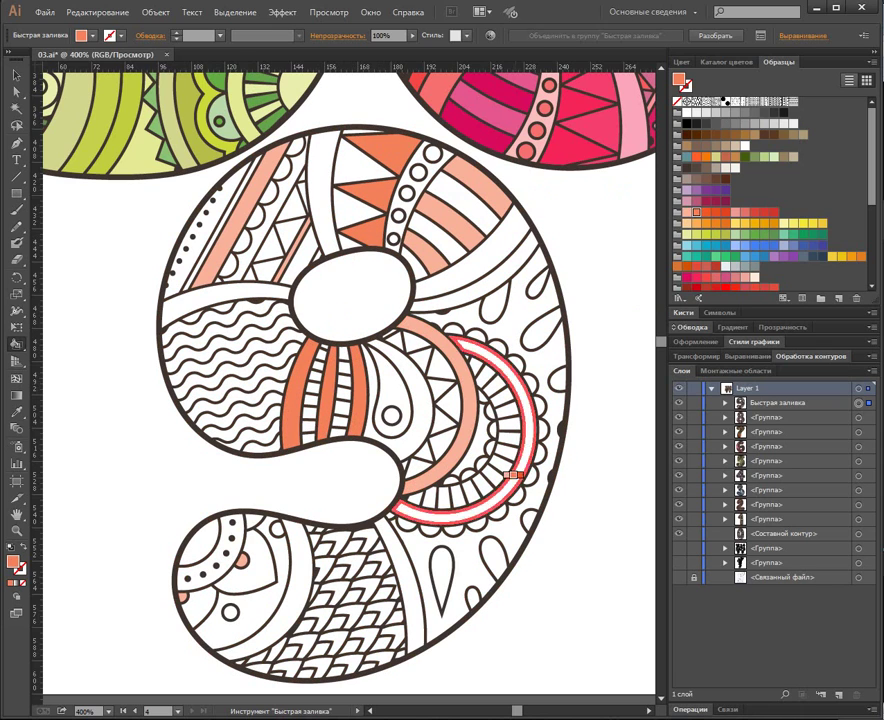
pyautogui.click(470, 350)
# Fill the 9's remaining upper-right stripes, alternate triangles of the upper-left zigzag and the tail-end segment with bright orange.
pyautogui.click(706, 212)
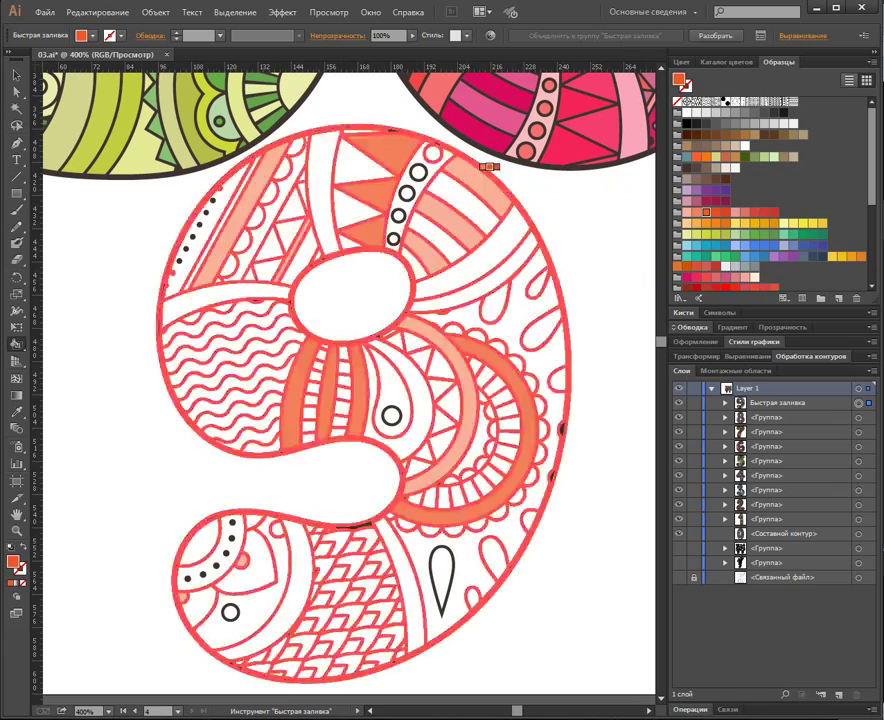
pyautogui.click(464, 208)
pyautogui.click(434, 236)
pyautogui.click(414, 262)
pyautogui.click(269, 243)
pyautogui.click(292, 207)
pyautogui.click(302, 177)
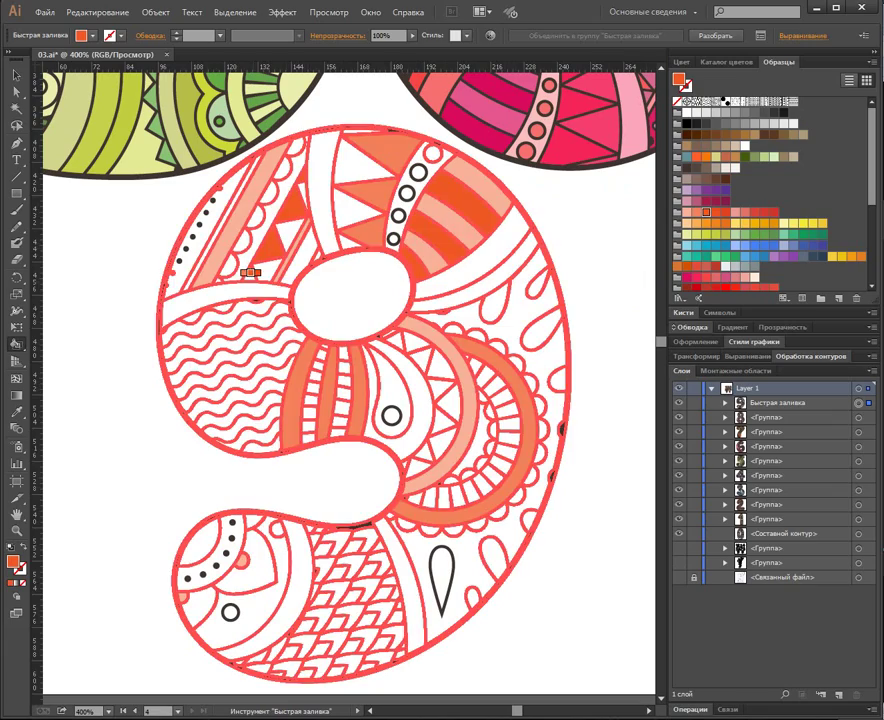
pyautogui.click(251, 275)
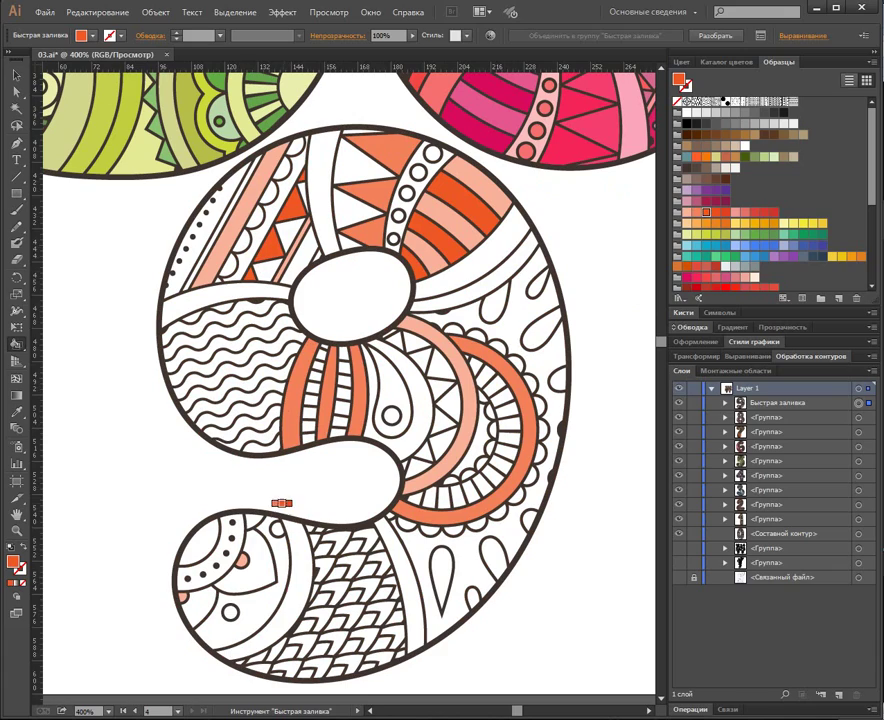
pyautogui.click(200, 538)
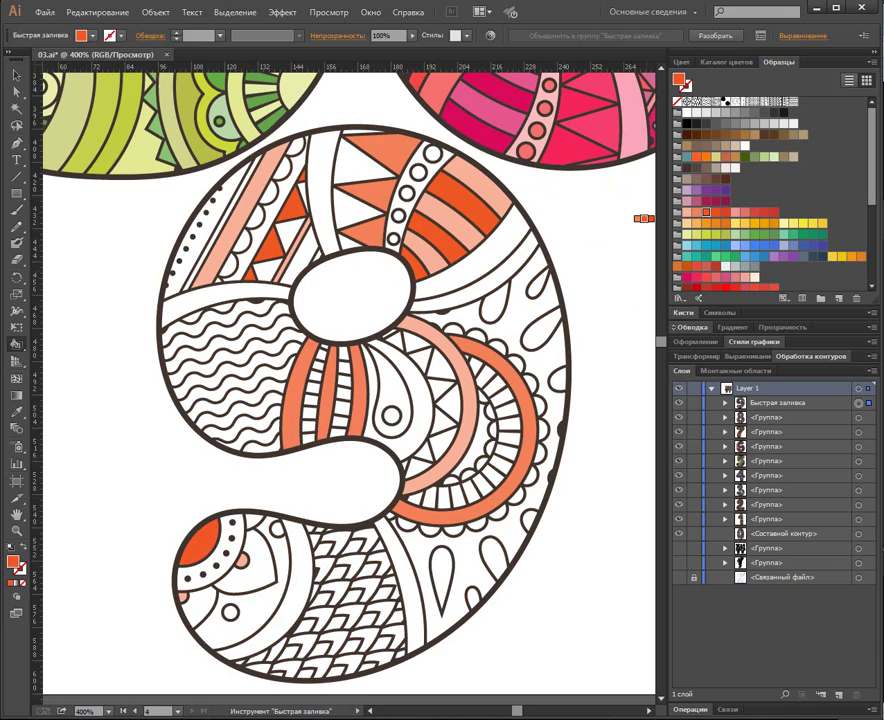
# Fill the 9's beaded band, dotted edge strip, scalloped strip, teardrop surround and tail body with two deeper red-orange shades.
pyautogui.click(418, 180)
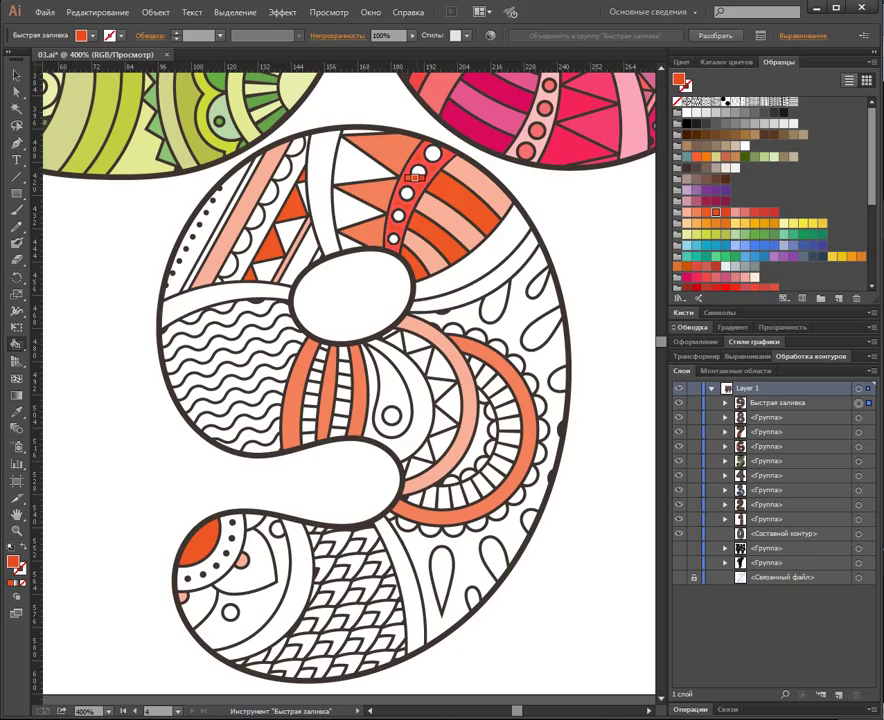
pyautogui.click(492, 246)
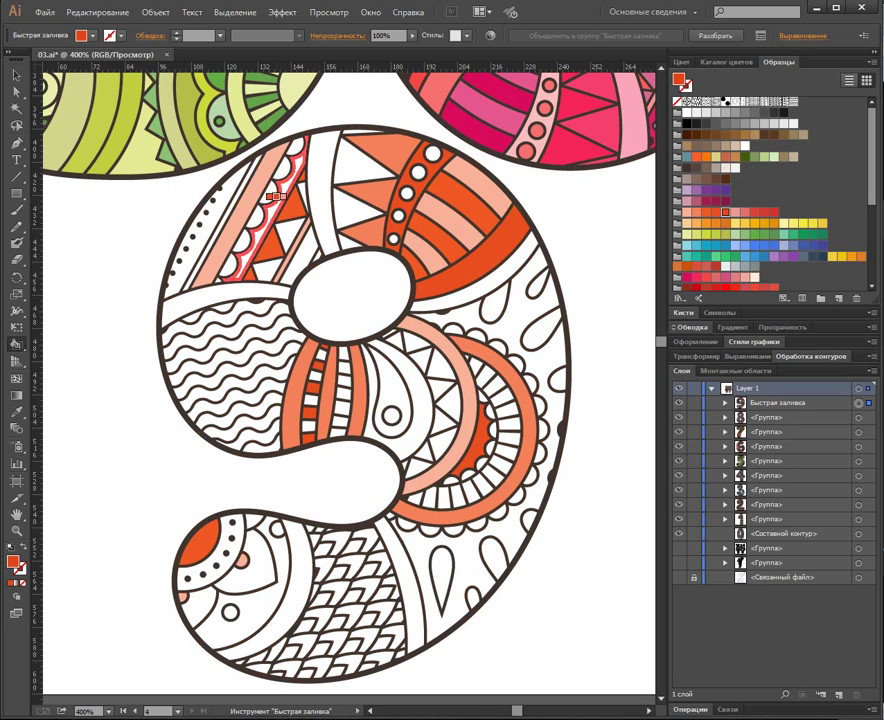
pyautogui.click(216, 200)
pyautogui.click(216, 200)
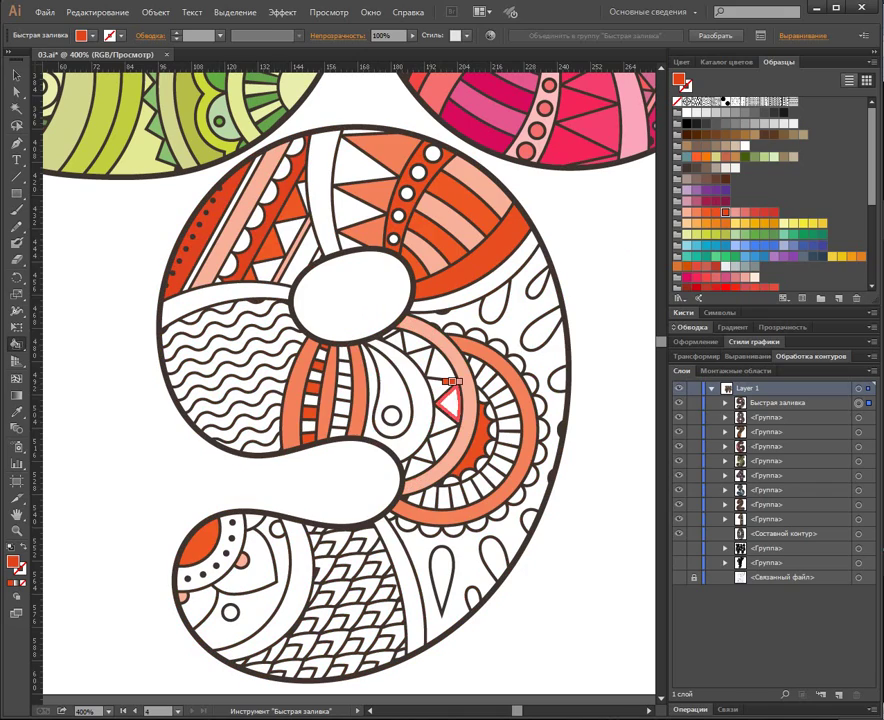
pyautogui.click(420, 414)
pyautogui.click(204, 547)
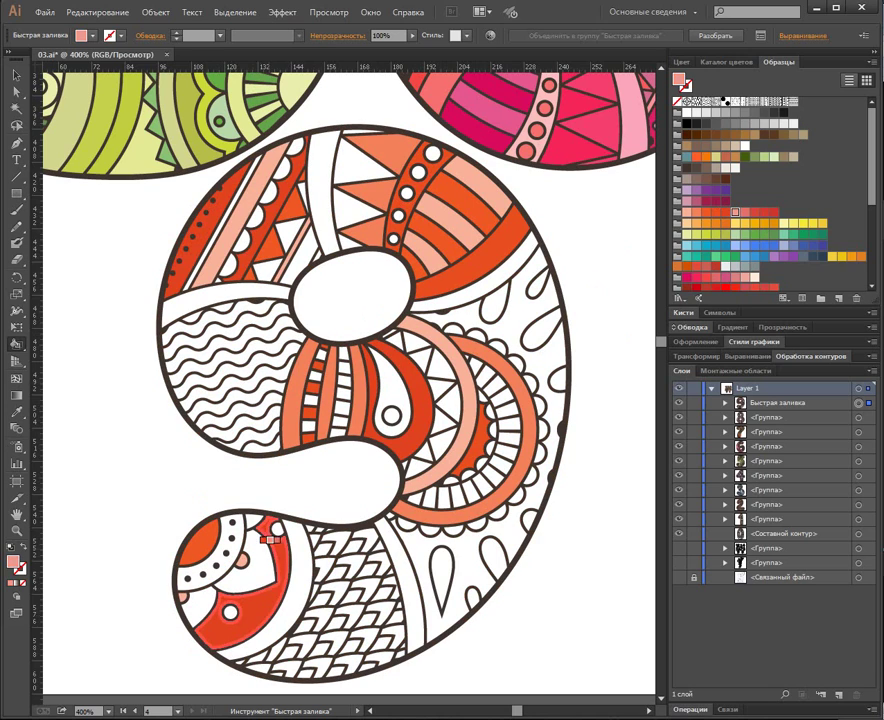
# Fill the 9's dotted tail arc and tail band light pink, and the gaps between the top triangles and adjacent curved band dusty rose.
pyautogui.click(226, 540)
pyautogui.click(413, 584)
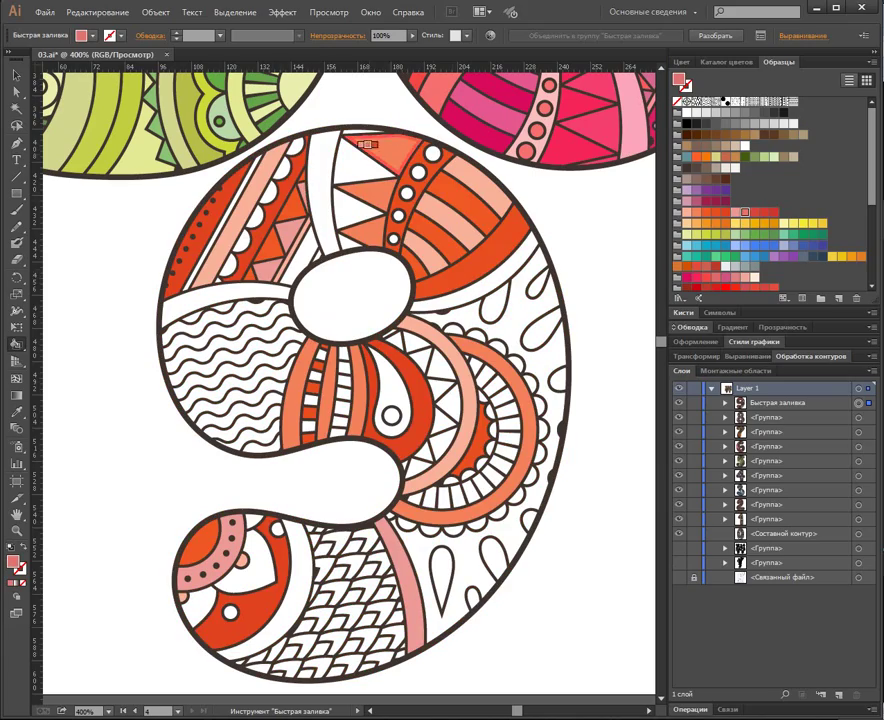
pyautogui.click(347, 201)
pyautogui.click(352, 232)
pyautogui.click(498, 272)
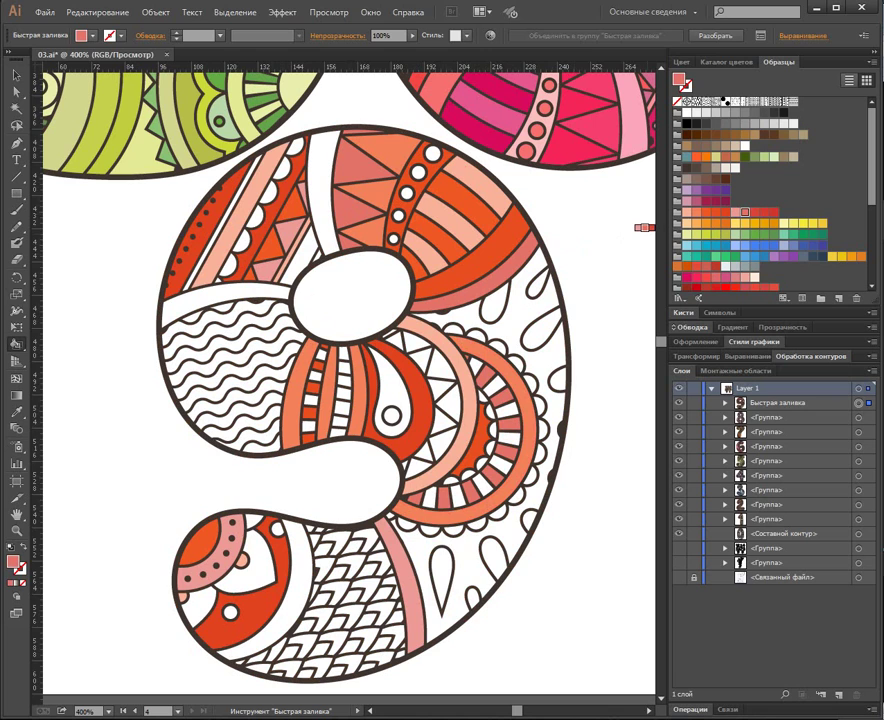
# Fill the 9's bead circles, scallops, remaining ring blocks, teardrop dot and inner tail shape with the darker red shades.
pyautogui.press('Right')
pyautogui.click(403, 192)
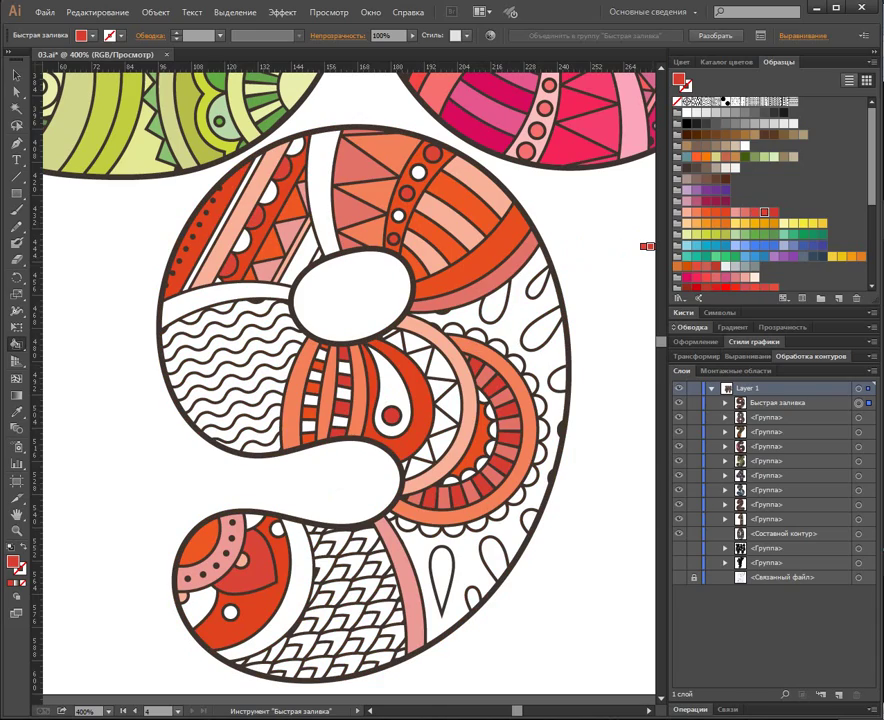
pyautogui.press('Right')
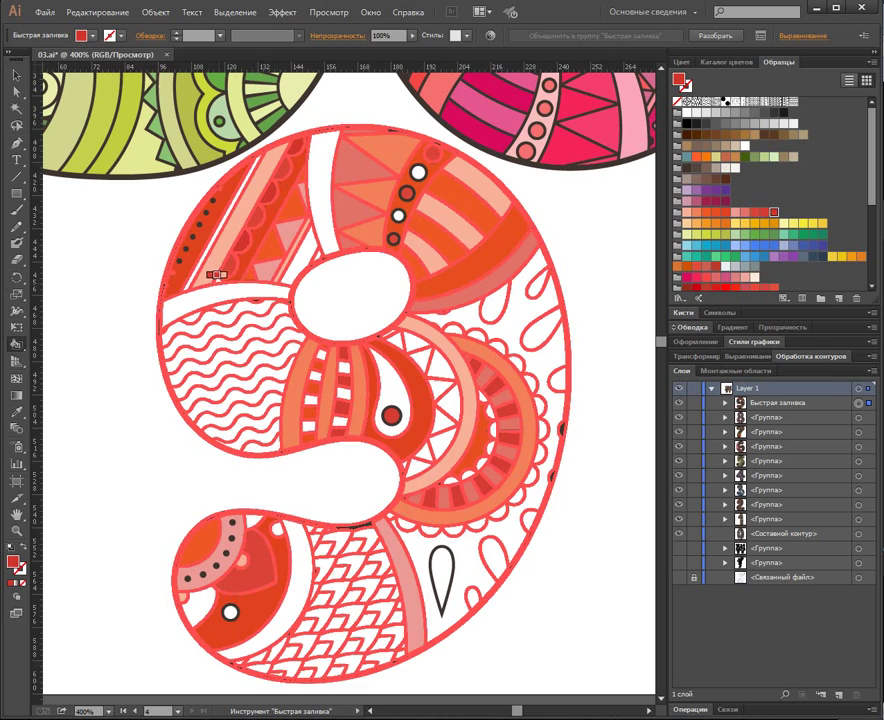
pyautogui.click(398, 215)
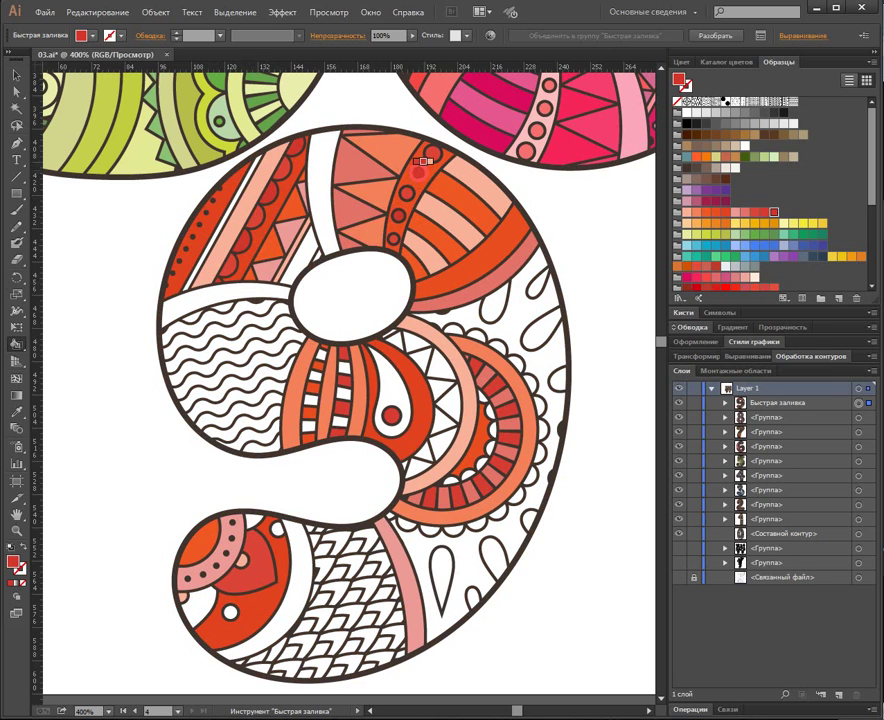
# Fill the 9's wide outer tail band, lower teardrop and the curved band above the waves with pale peach-orange.
pyautogui.click(687, 223)
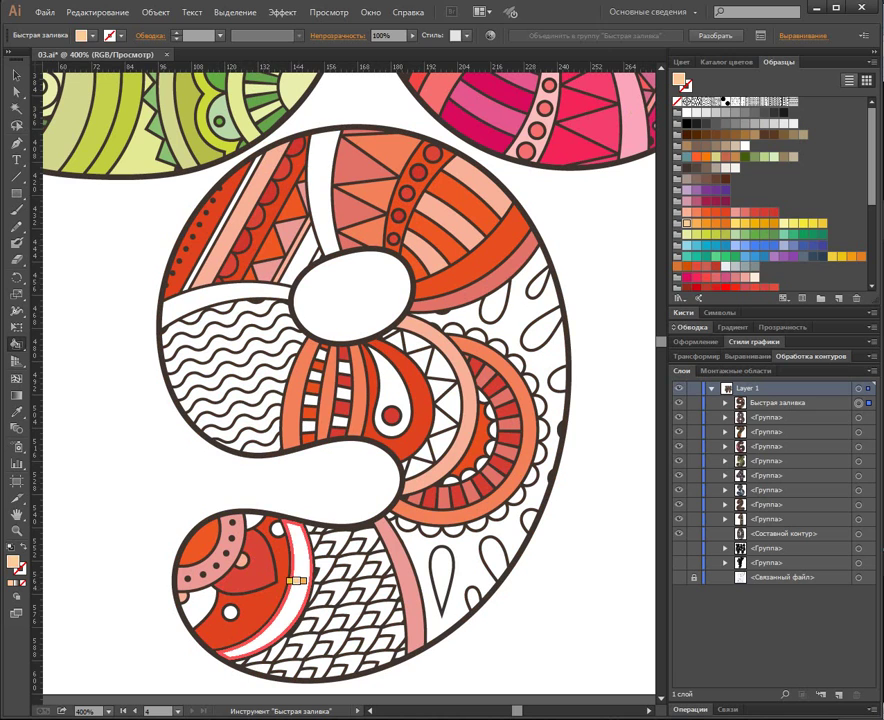
pyautogui.click(299, 593)
pyautogui.click(440, 576)
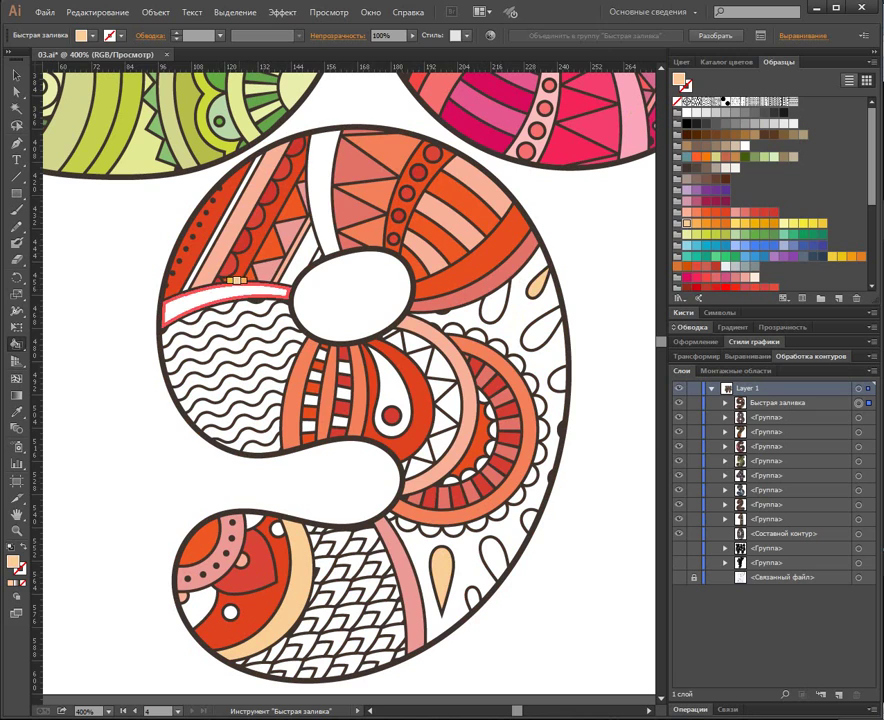
pyautogui.click(238, 289)
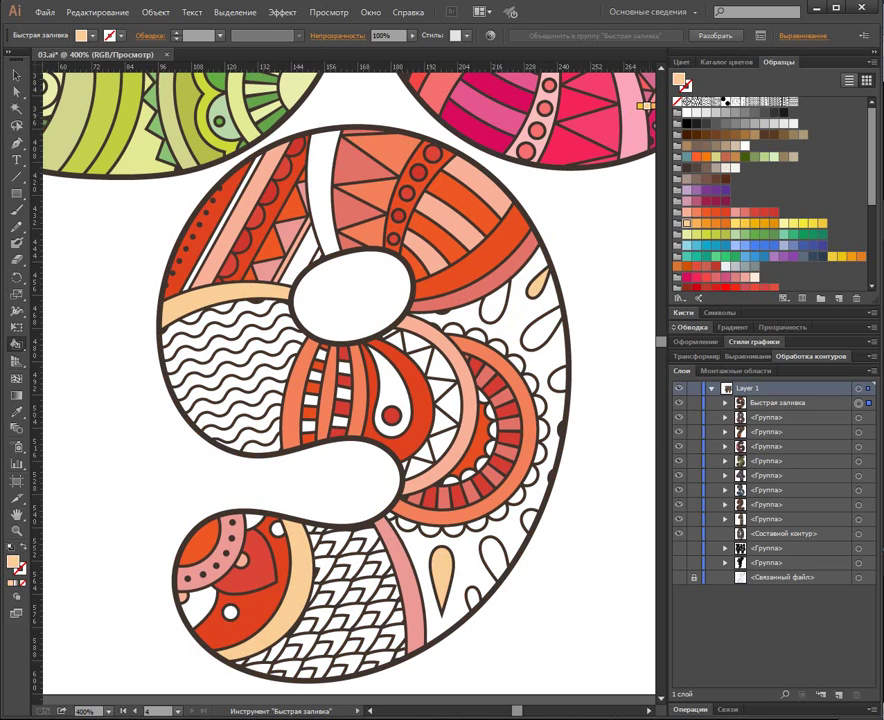
# Fill the 9's thin upper-left stripe light orange, and several teardrops, the white blocks beside the waves and the tail corner orange.
pyautogui.press('Right')
pyautogui.click(214, 216)
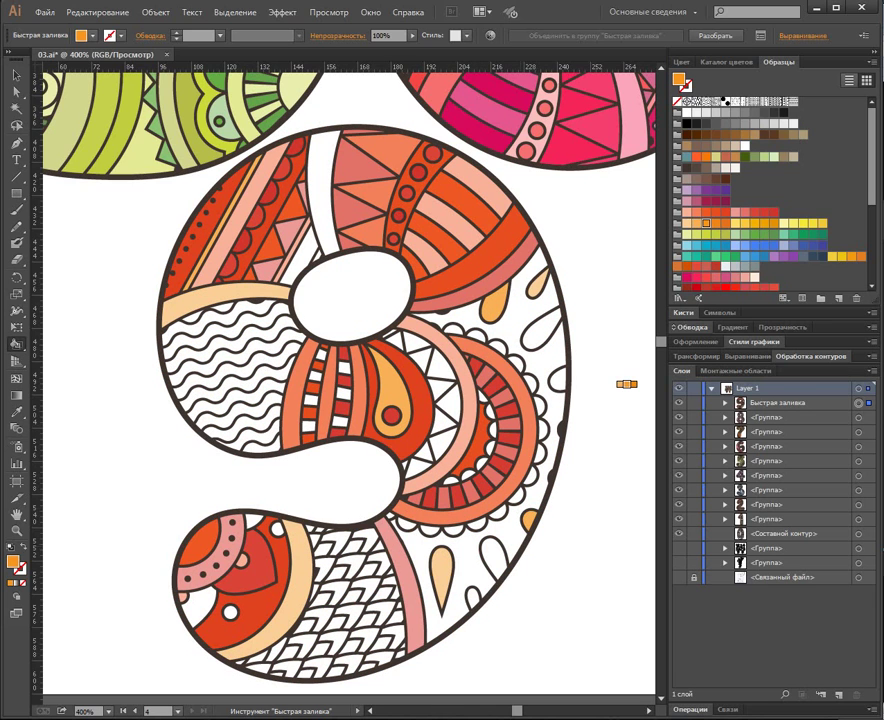
pyautogui.click(492, 555)
pyautogui.click(543, 329)
pyautogui.click(319, 352)
pyautogui.click(315, 376)
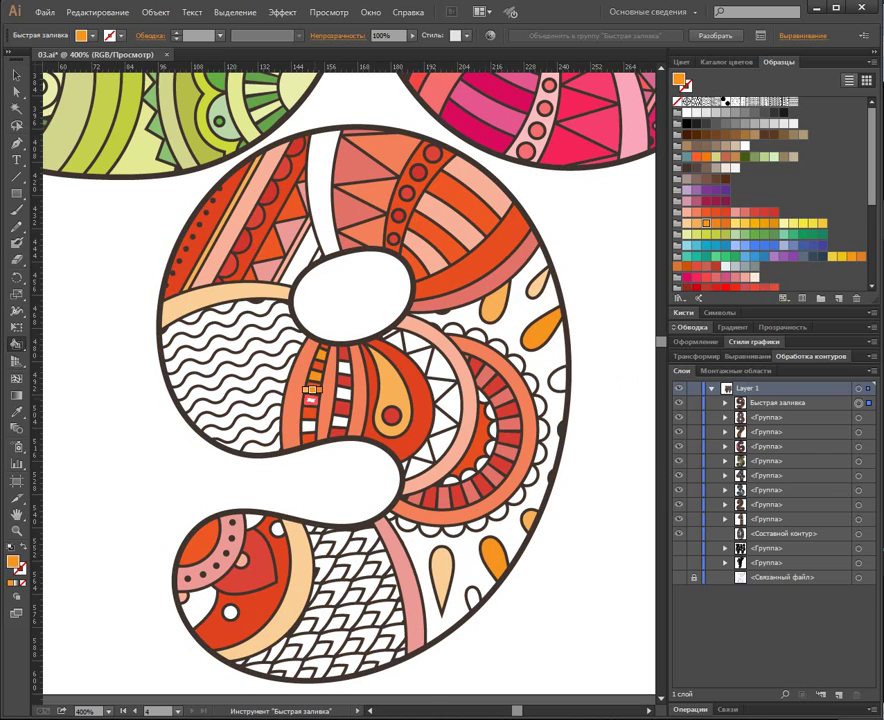
pyautogui.click(199, 609)
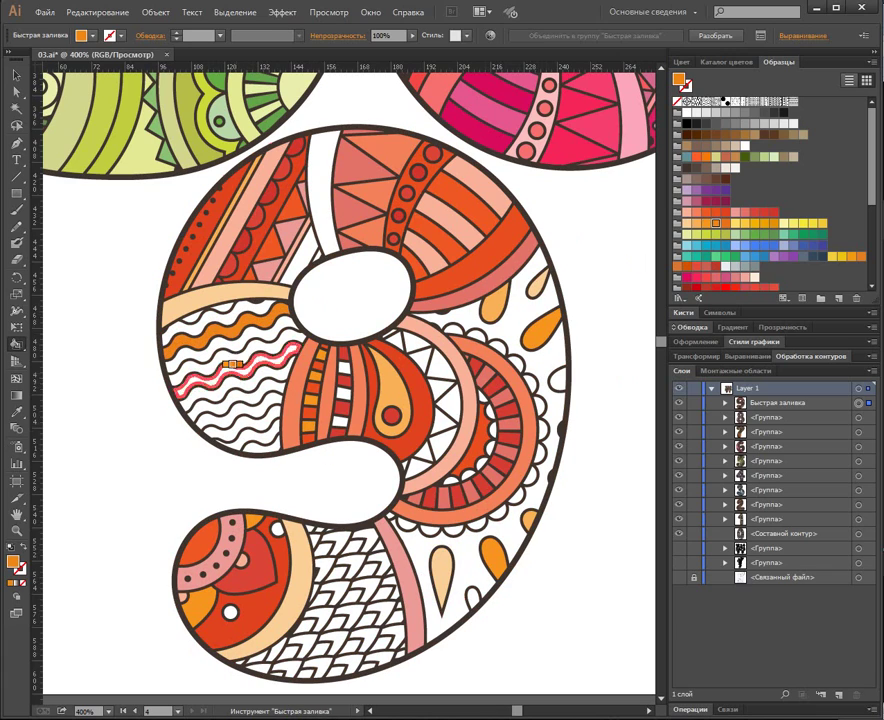
# Fill alternate wavy stripes and the inner row of sunburst triangles in the 9 with deeper orange shades.
pyautogui.click(240, 388)
pyautogui.click(238, 366)
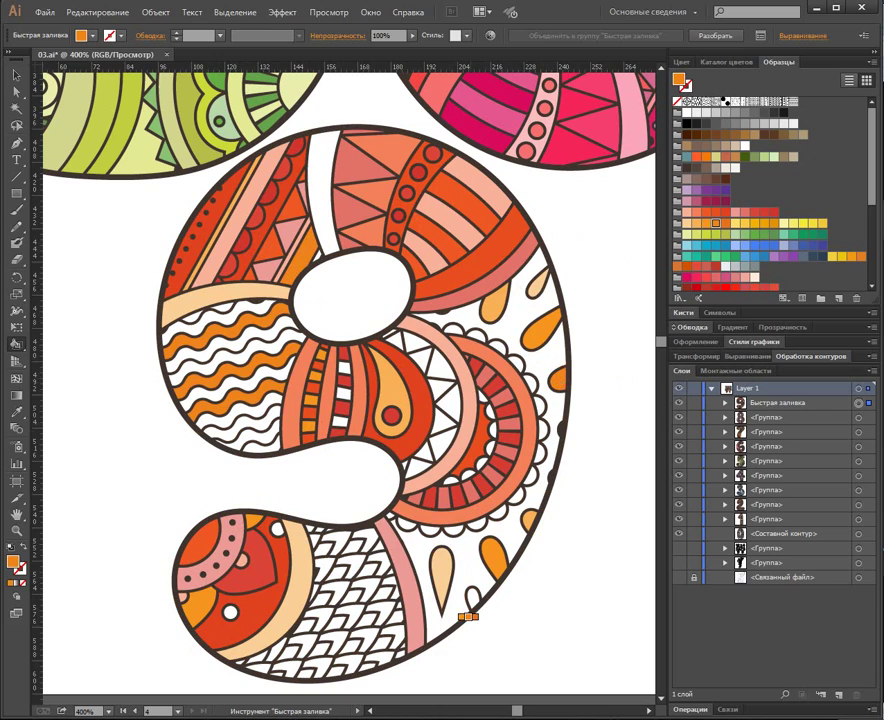
pyautogui.click(399, 342)
pyautogui.click(423, 364)
pyautogui.click(443, 391)
pyautogui.click(434, 423)
pyautogui.click(423, 449)
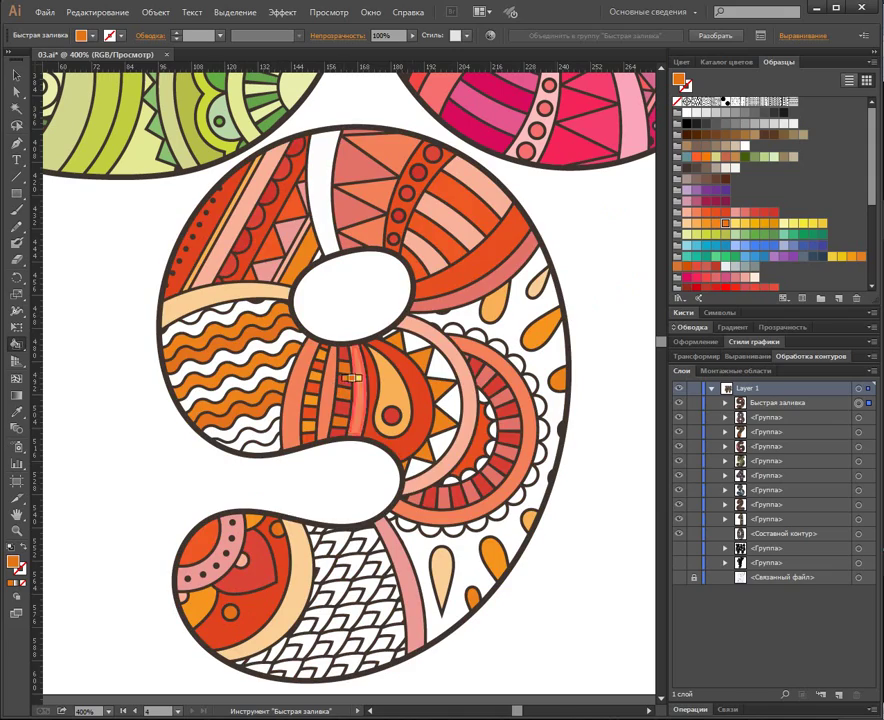
# Fill white wavy stripes, alternate outer scallops and a few tail scales of the 9 with light yellow.
pyautogui.press('Right')
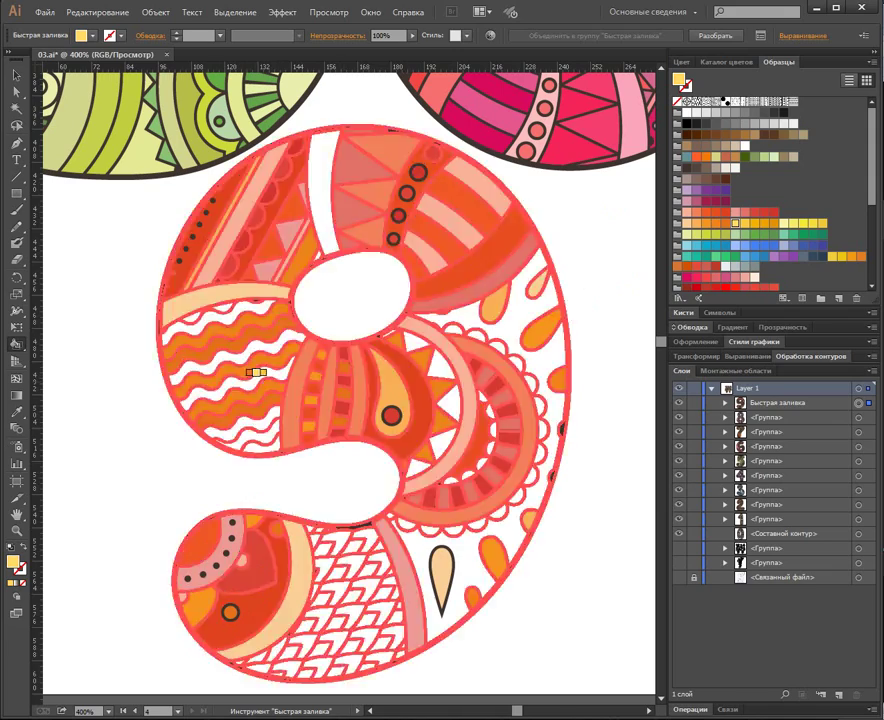
pyautogui.click(227, 317)
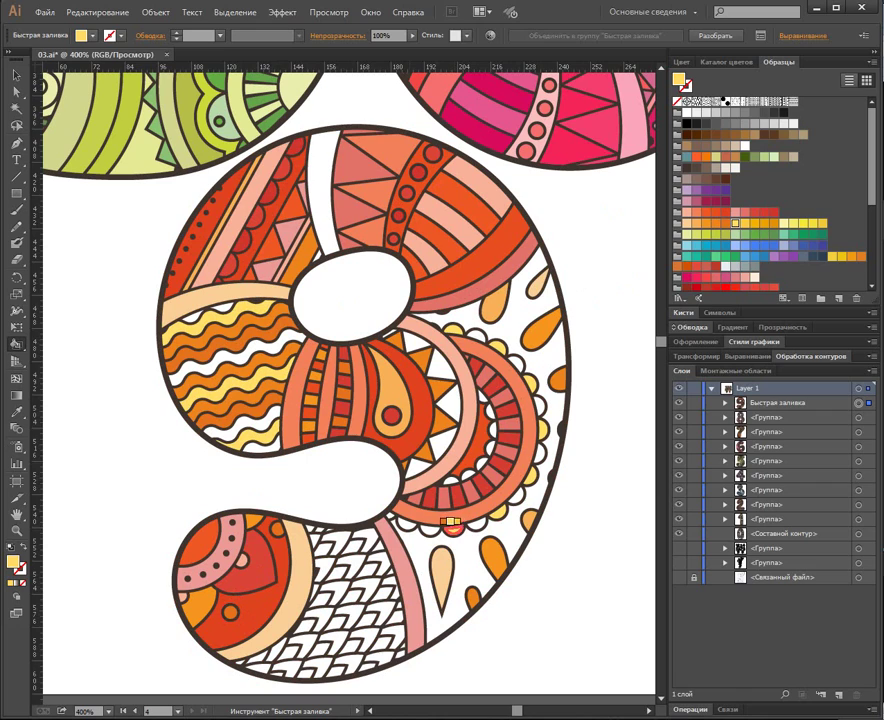
pyautogui.click(404, 524)
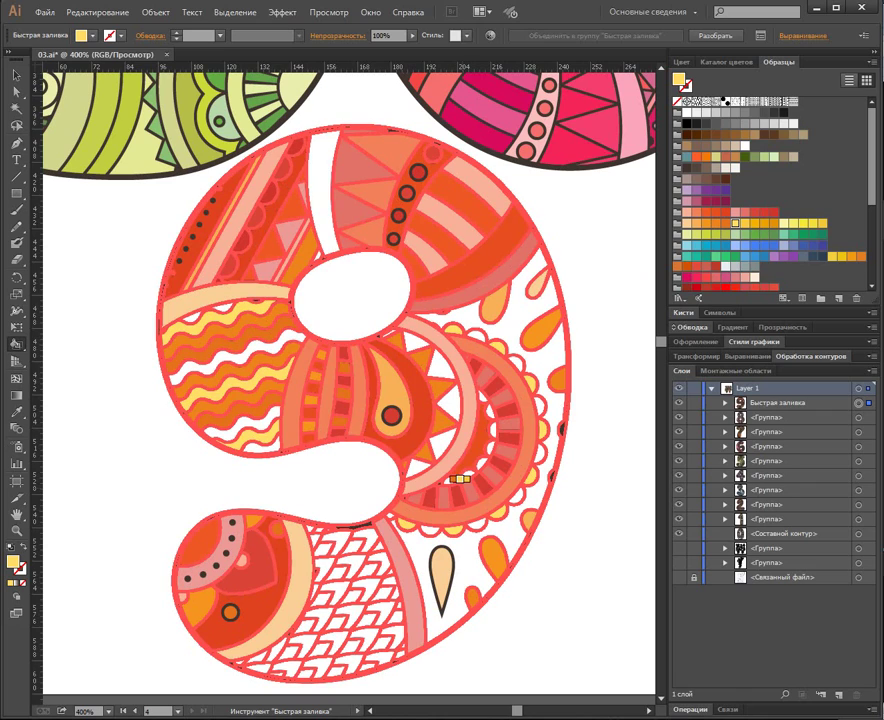
pyautogui.click(350, 565)
pyautogui.click(368, 635)
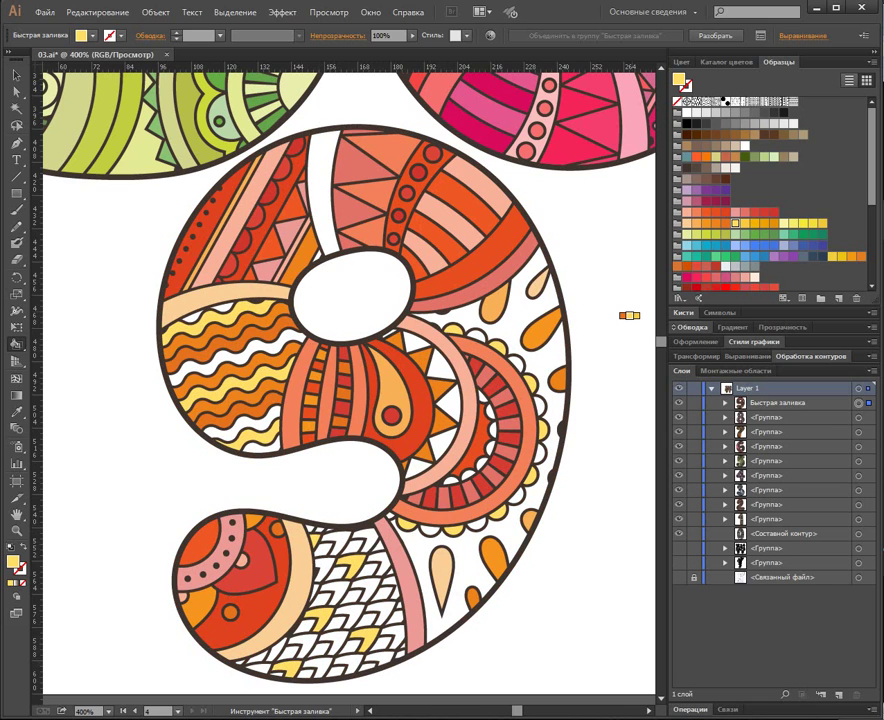
# Fill the background around the teardrops, the white top band and a set of tail scales with golden yellow.
pyautogui.press('Right')
pyautogui.click(548, 262)
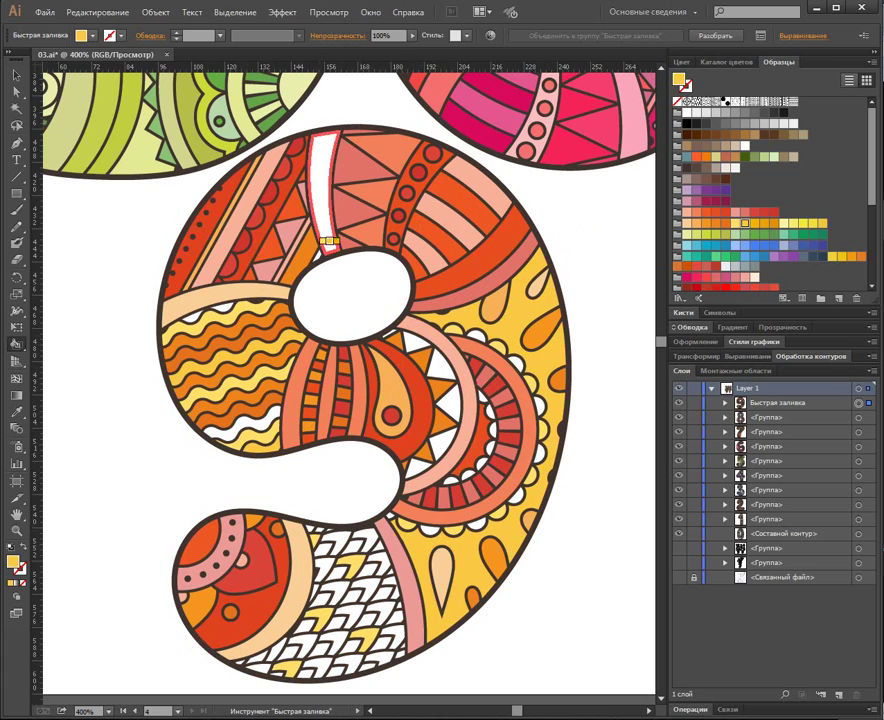
pyautogui.click(322, 244)
pyautogui.click(369, 587)
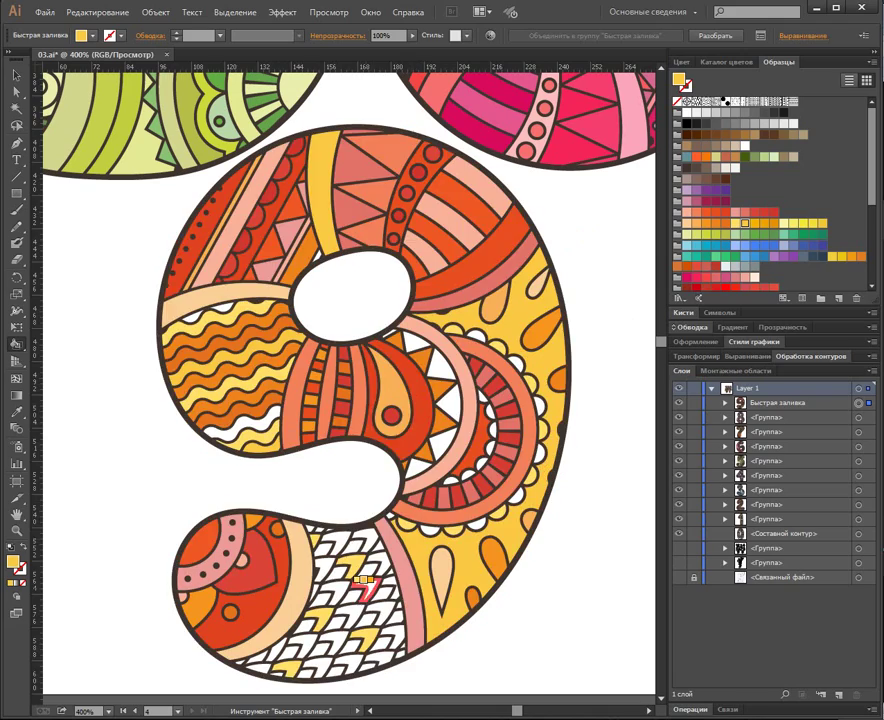
pyautogui.click(322, 567)
pyautogui.click(366, 537)
pyautogui.click(351, 614)
pyautogui.click(335, 642)
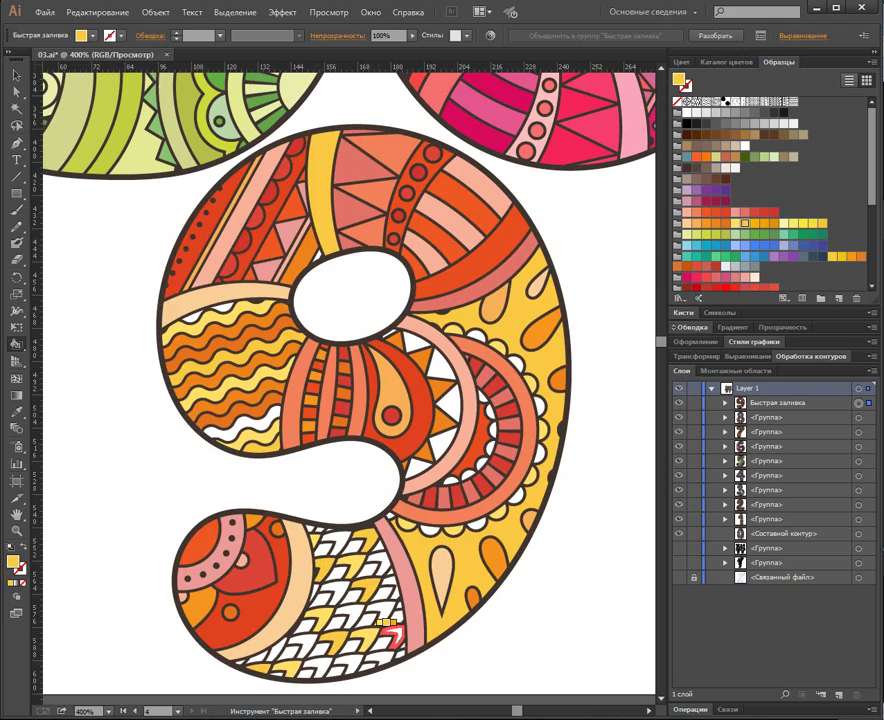
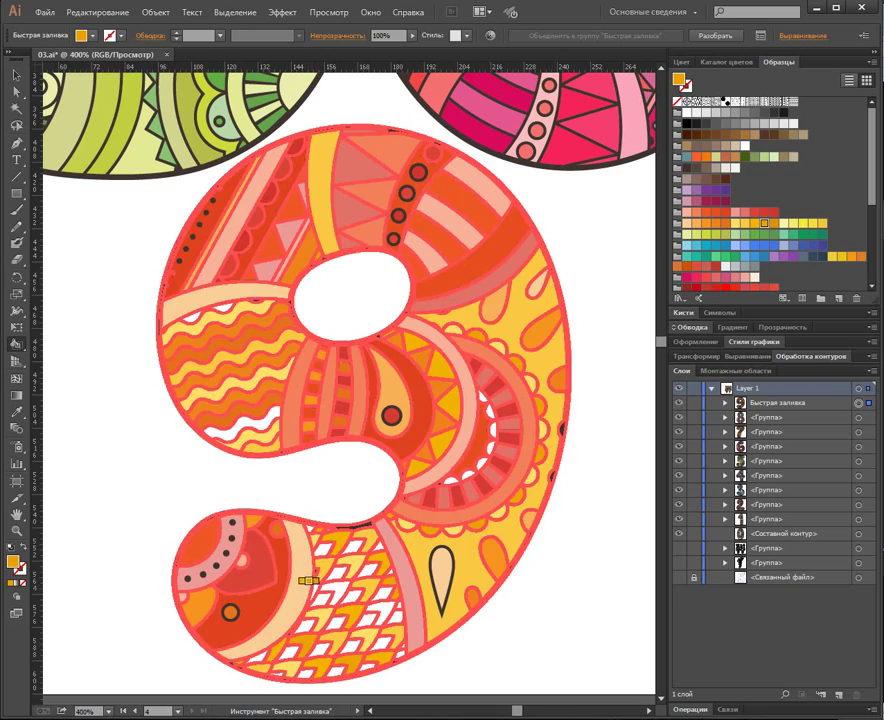
# Undo the last fill, and color more of the 9's tail scales pale yellow and red-orange.
pyautogui.hotkey('ctrl', 'z')
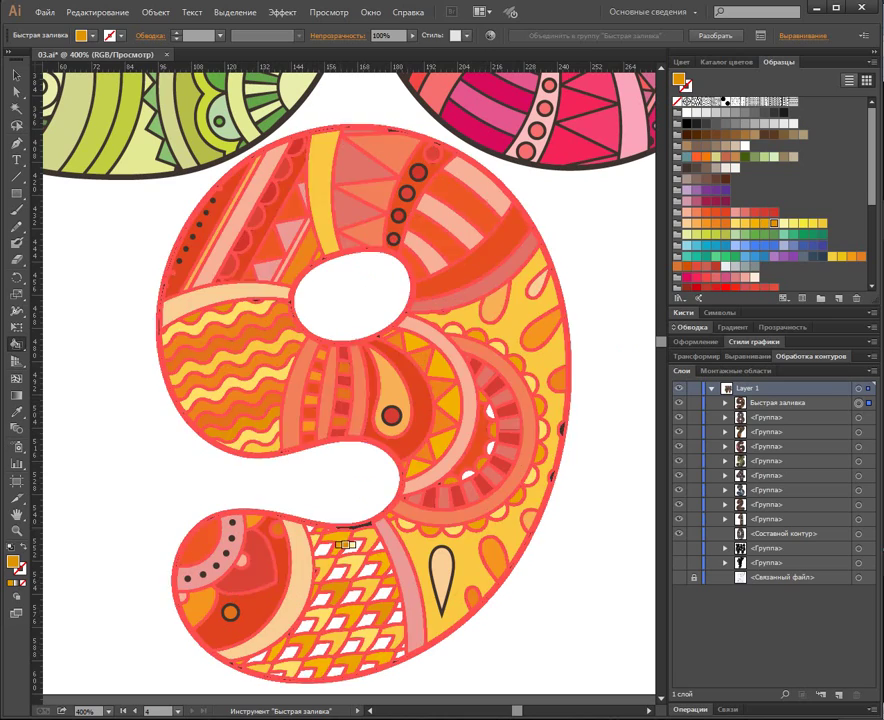
pyautogui.press('Right')
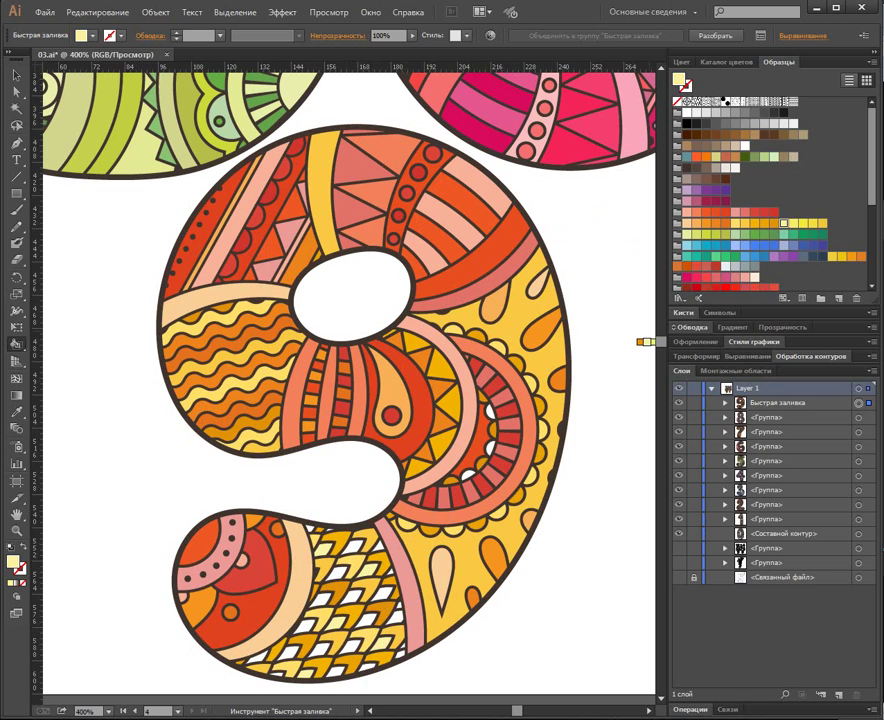
pyautogui.click(725, 212)
pyautogui.click(352, 595)
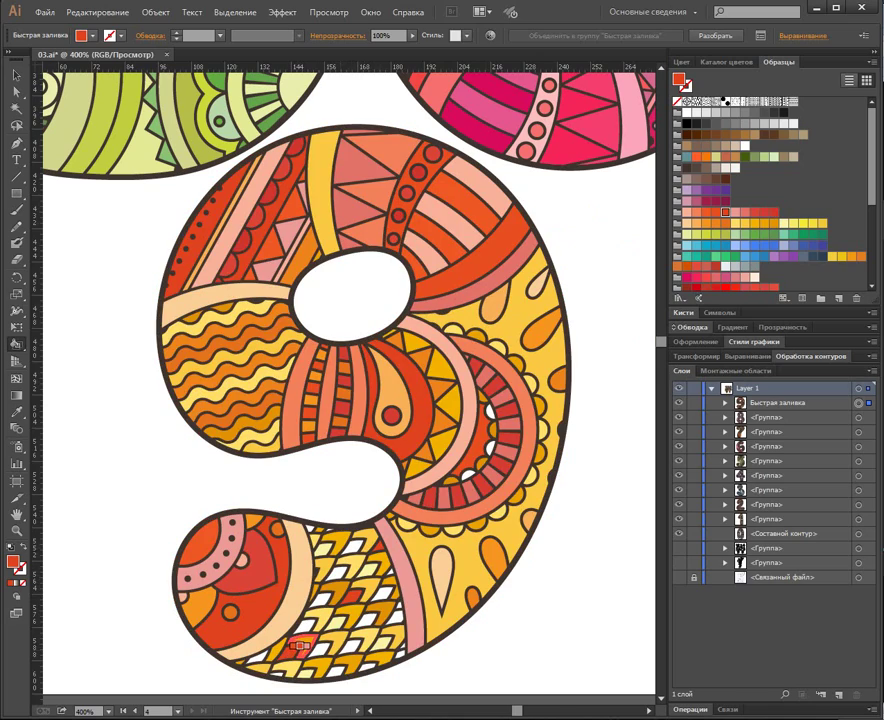
# Fill the remaining inner ring scallops and more white tail scales with golden yellow and shades sampled from neighbouring scales.
pyautogui.click(822, 223)
pyautogui.click(489, 411)
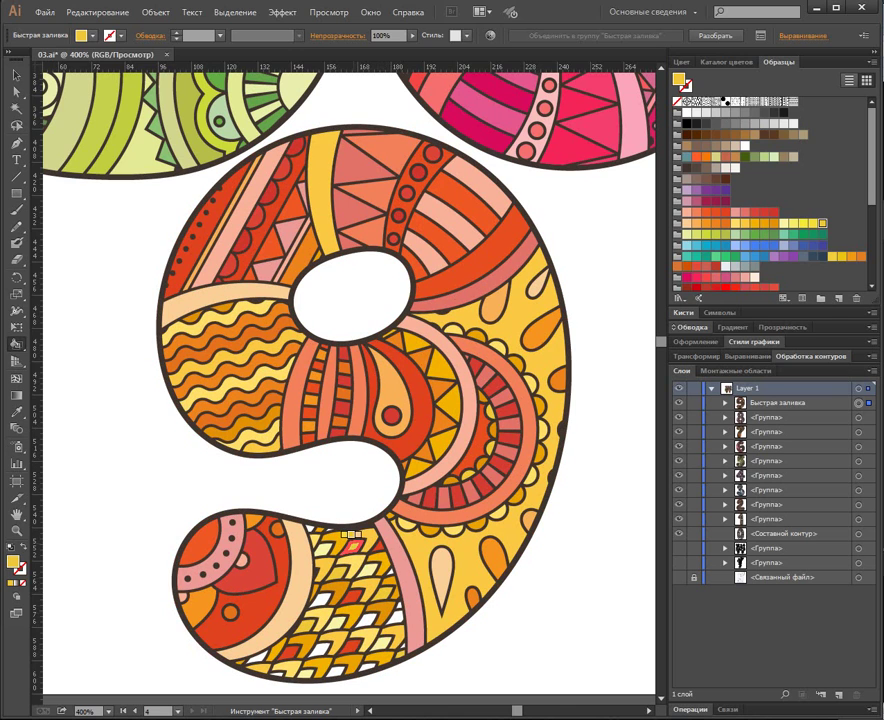
pyautogui.click(331, 540)
pyautogui.keyDown('alt'); pyautogui.click(382, 626); pyautogui.keyUp('alt')
pyautogui.click(384, 647)
pyautogui.keyDown('alt'); pyautogui.click(391, 642); pyautogui.keyUp('alt')
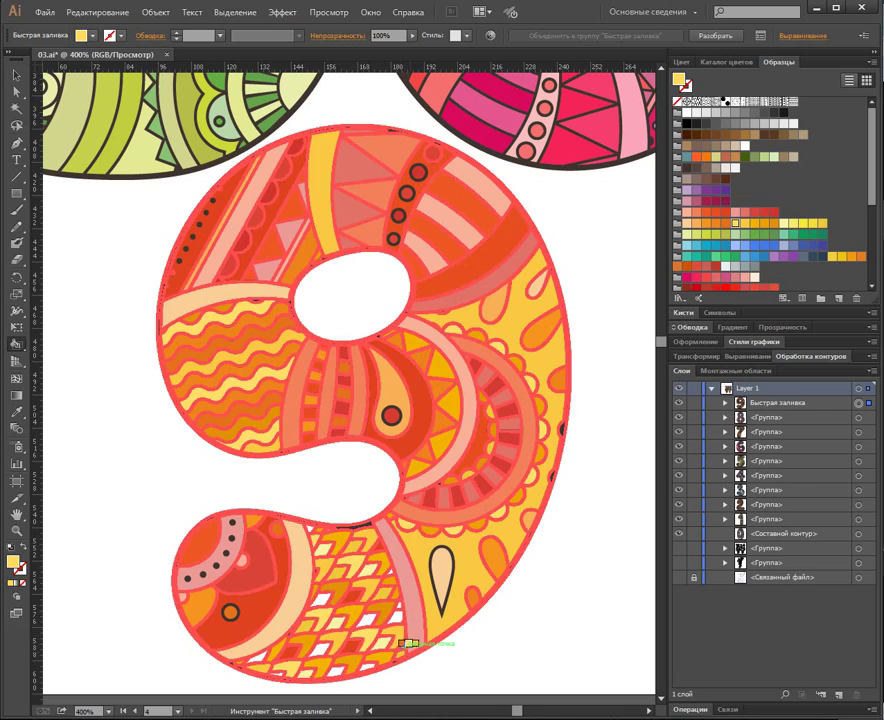
pyautogui.click(396, 603)
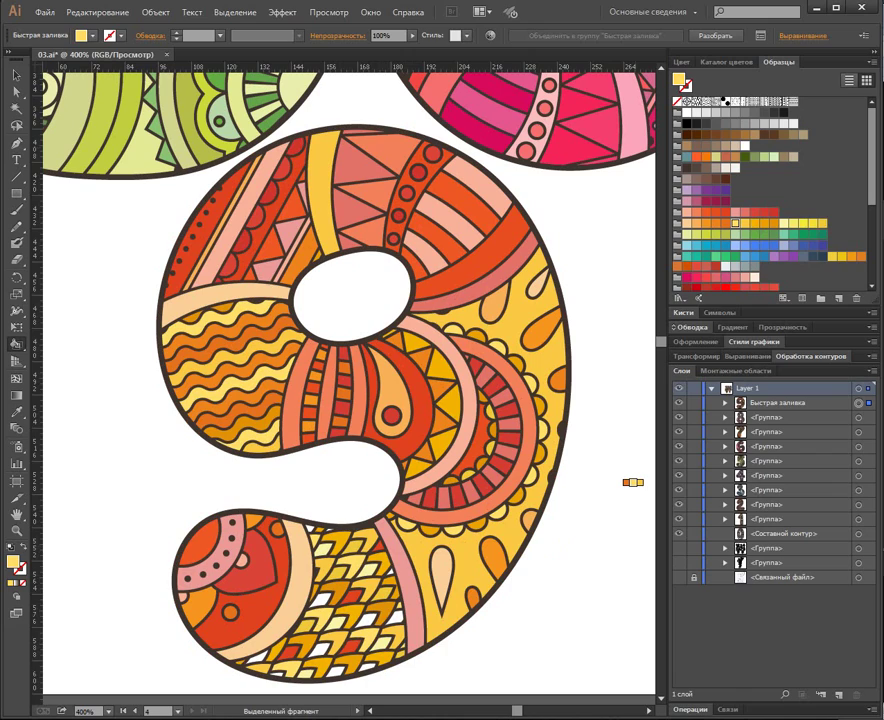
# Fill the 9's remaining white tail scales with coral and light peach from the red swatch group.
pyautogui.keyDown('alt'); pyautogui.click(347, 595); pyautogui.keyUp('alt')
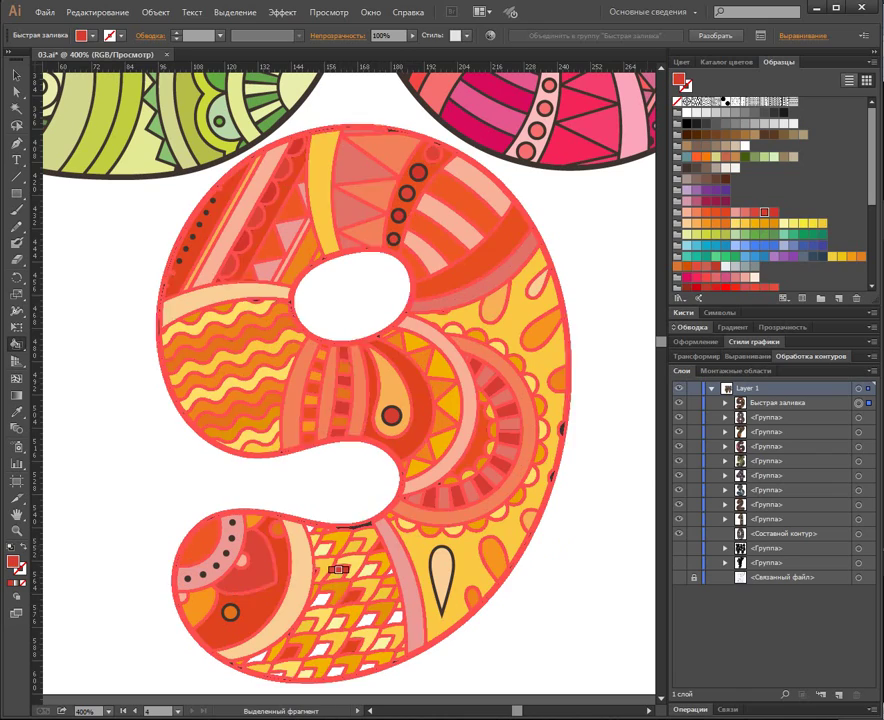
pyautogui.press('Left')
pyautogui.press('Left')
pyautogui.press('Left')
pyautogui.press('Left')
pyautogui.press('Left')
pyautogui.press('Left')
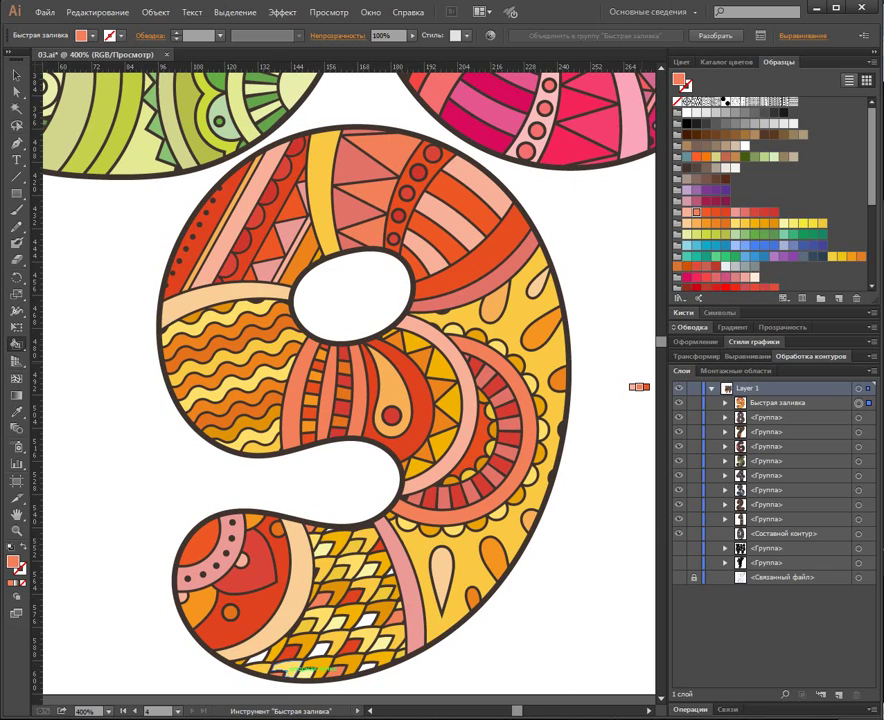
pyautogui.press('Left')
pyautogui.click(374, 596)
pyautogui.click(322, 646)
pyautogui.click(260, 652)
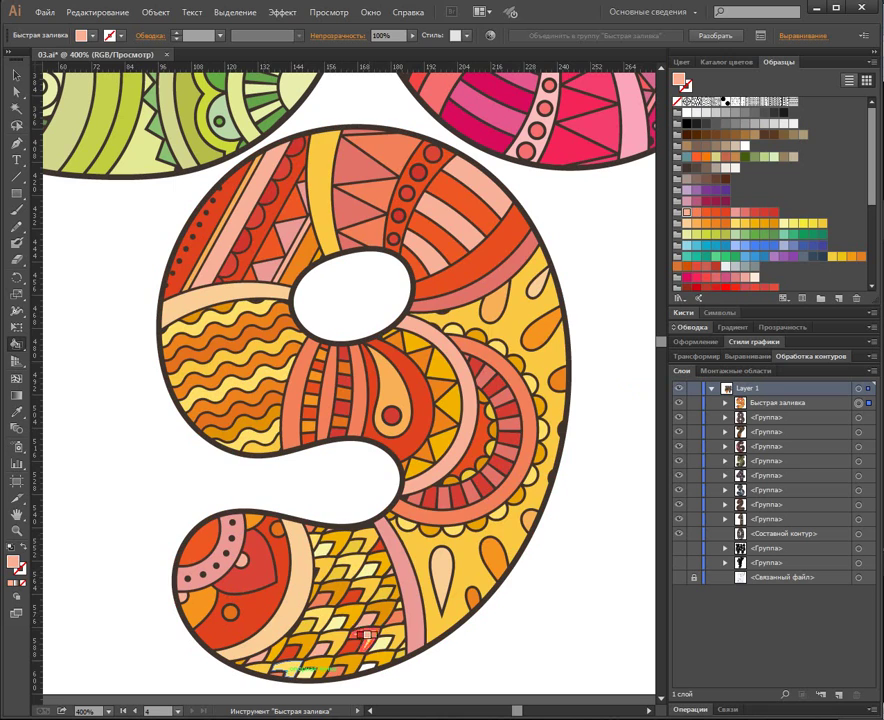
pyautogui.press('space')
pyautogui.moveTo(550, 593); pyautogui.dragTo(538, 593)
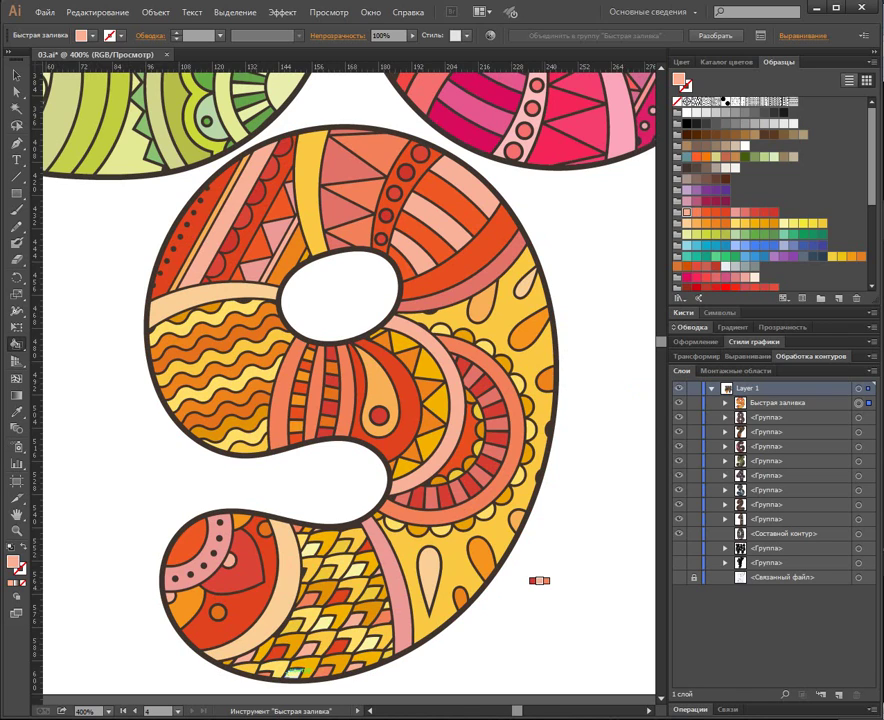
# Expand the 9's Live Paint object with object, fill and stroke included.
pyautogui.press('v')
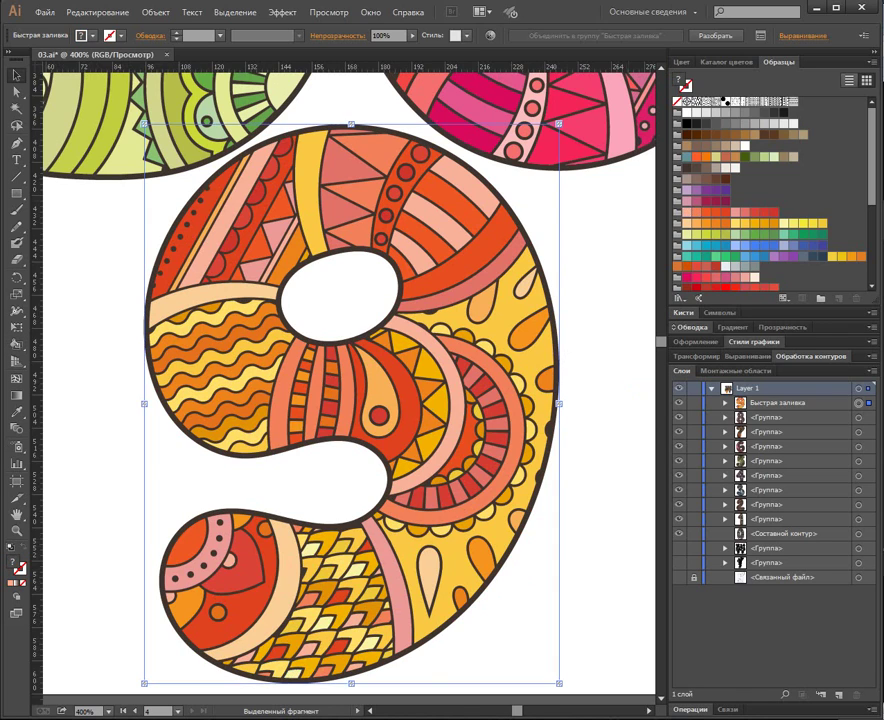
pyautogui.click(155, 12)
pyautogui.click(183, 161)
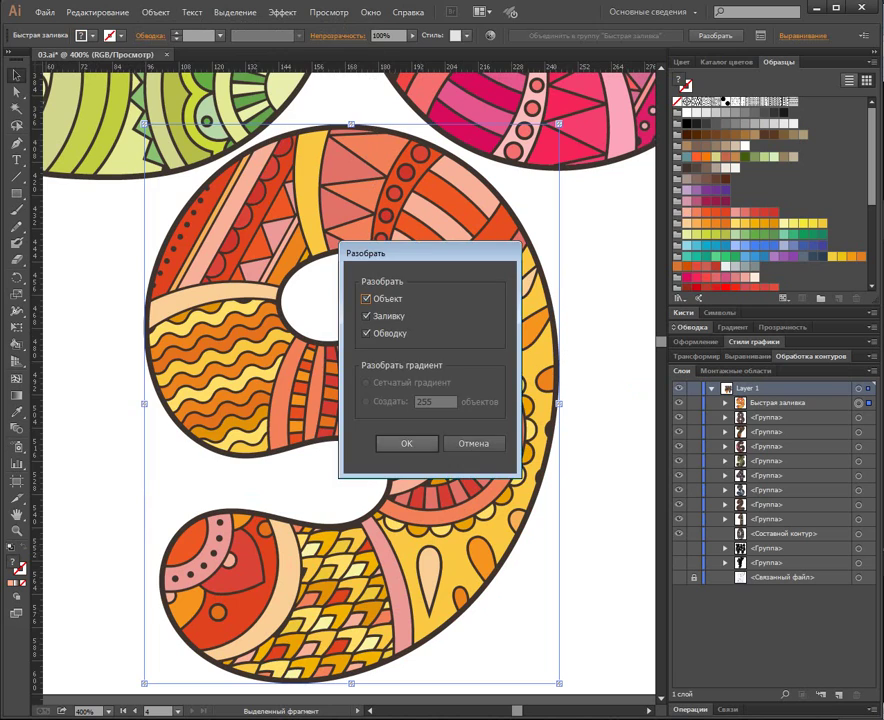
pyautogui.press('Return')
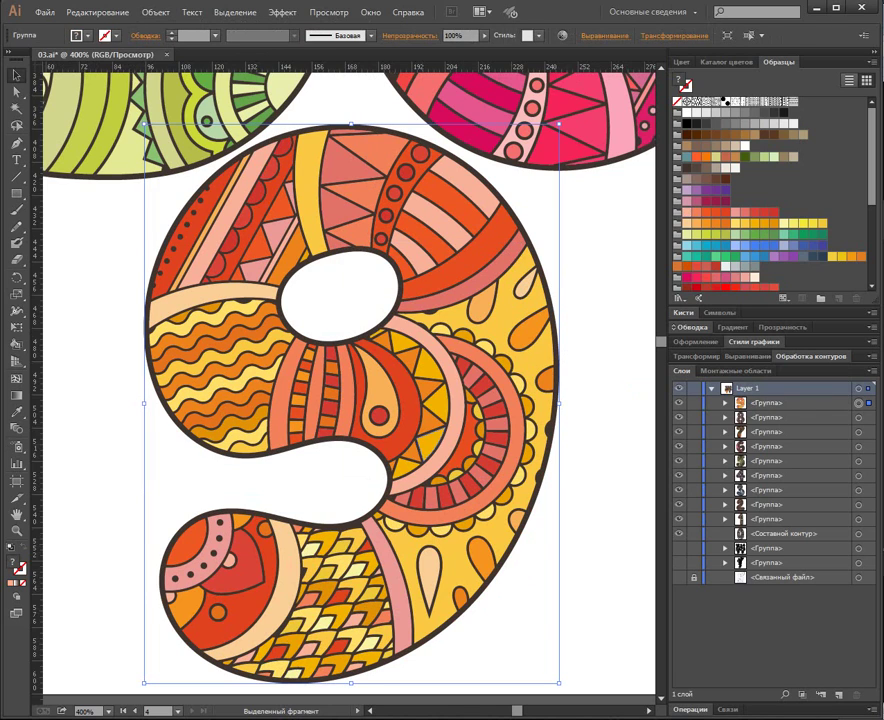
# Ungroup the expanded 9, discard the empty leftover group and select the 9's artwork.
pyautogui.hotkey('ctrl', 'shift', 'g')
pyautogui.click(767, 403)
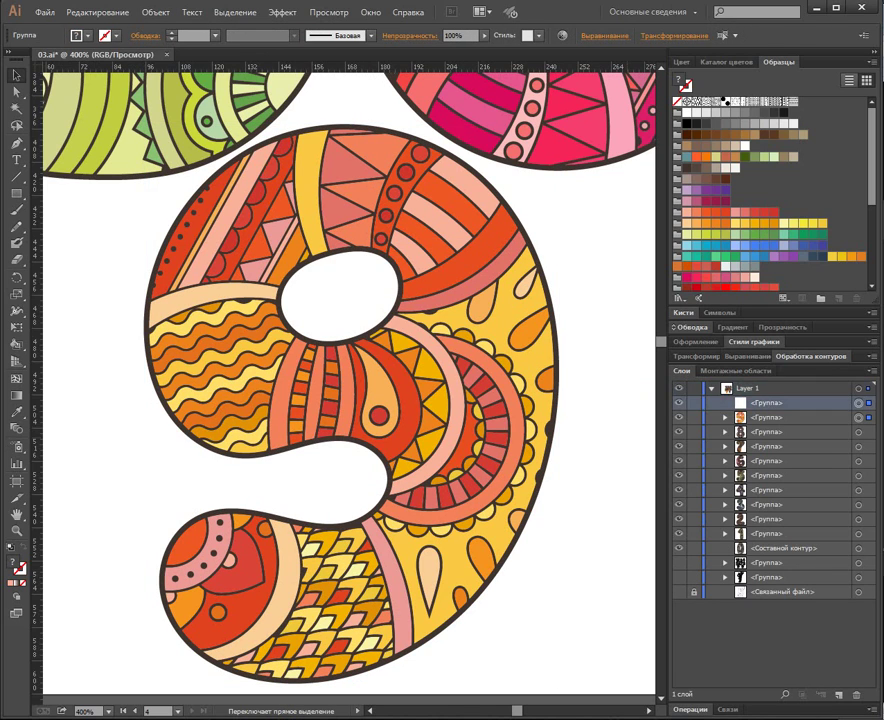
pyautogui.click(541, 450)
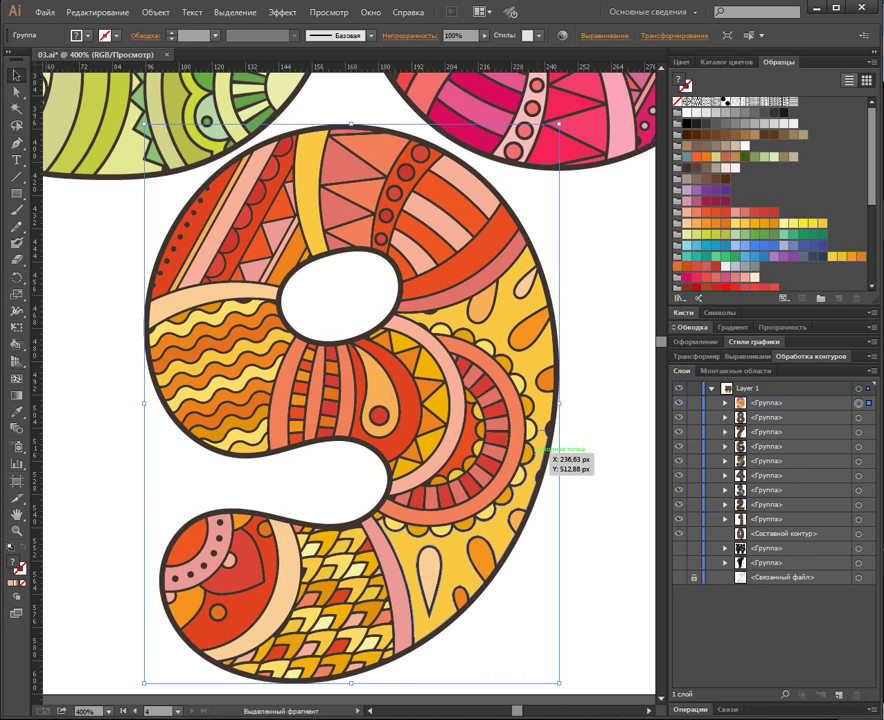
# Isolate the 9's group and merge all of its dark outline paths into one compound path.
pyautogui.doubleClick(541, 450)
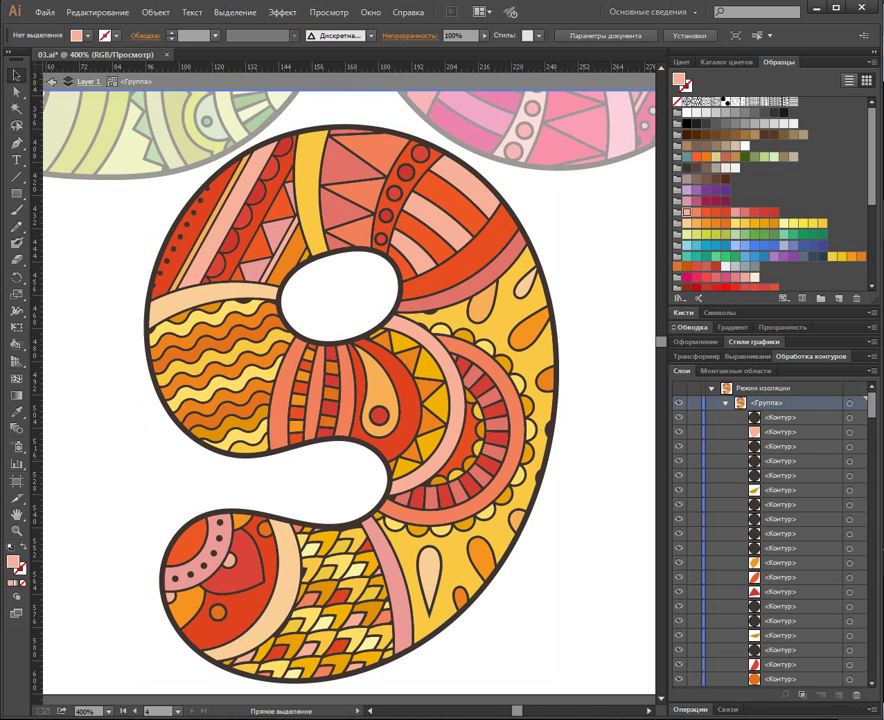
pyautogui.click(541, 450)
pyautogui.hotkey('ctrl', '6')
pyautogui.hotkey('ctrl', '8')
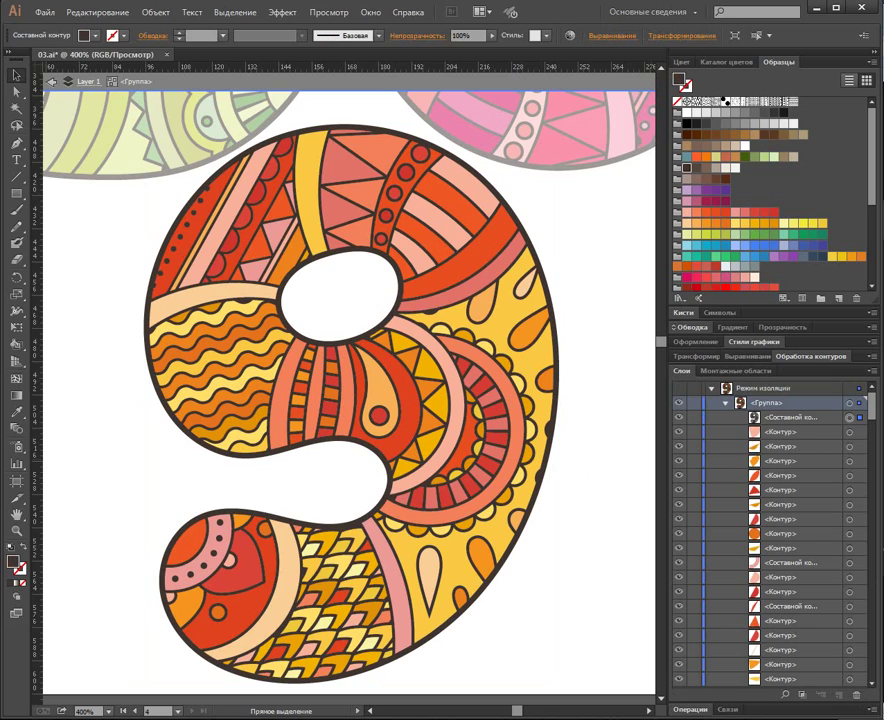
# Select all light peach fills of the 9, and all fills of the next color, merging each set into a compound path.
pyautogui.click(850, 432)
pyautogui.hotkey('ctrl', '6')
pyautogui.hotkey('ctrl', '8')
pyautogui.click(850, 446)
pyautogui.hotkey('ctrl', '6')
pyautogui.hotkey('ctrl', '8')
# Merge the 9's same-colored fills into one compound path per color, working down the group through the bright red-orange set.
pyautogui.hotkey('ctrl', 'alt', '[')
pyautogui.hotkey('ctrl', '8')
pyautogui.hotkey('ctrl', 'alt', '[')
pyautogui.hotkey('ctrl', '8')
pyautogui.hotkey('ctrl', 'alt', '[')
pyautogui.hotkey('ctrl', '8')
pyautogui.hotkey('ctrl', 'alt', '[')
pyautogui.hotkey('ctrl', '8')
pyautogui.hotkey('ctrl', 'alt', '[')
pyautogui.hotkey('ctrl', '8')
pyautogui.hotkey('ctrl', 'alt', '[')
pyautogui.hotkey('ctrl', '8')
pyautogui.hotkey('ctrl', 'alt', '[')
pyautogui.hotkey('ctrl', '8')
pyautogui.hotkey('ctrl', 'alt', '[')
pyautogui.hotkey('ctrl', '8')
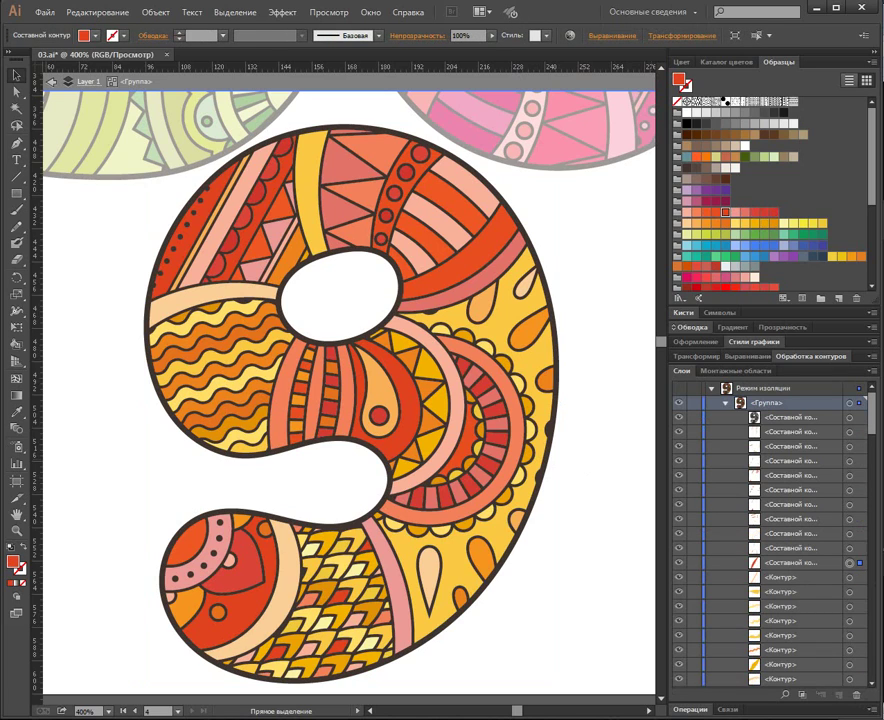
# Keep merging the 9's loose fills color by color into compound paths, through the light peach-orange and coral sets.
pyautogui.hotkey('ctrl', 'alt', '[')
pyautogui.hotkey('ctrl', '8')
pyautogui.hotkey('ctrl', 'alt', '[')
pyautogui.hotkey('ctrl', '8')
pyautogui.hotkey('ctrl', '8')
pyautogui.hotkey('ctrl', 'alt', '[')
pyautogui.hotkey('ctrl', '8')
pyautogui.hotkey('ctrl', 'alt', '[')
pyautogui.hotkey('ctrl', '8')
pyautogui.hotkey('ctrl', 'alt', '[')
pyautogui.hotkey('ctrl', '8')
pyautogui.hotkey('ctrl', 'alt', '[')
pyautogui.hotkey('ctrl', '8')
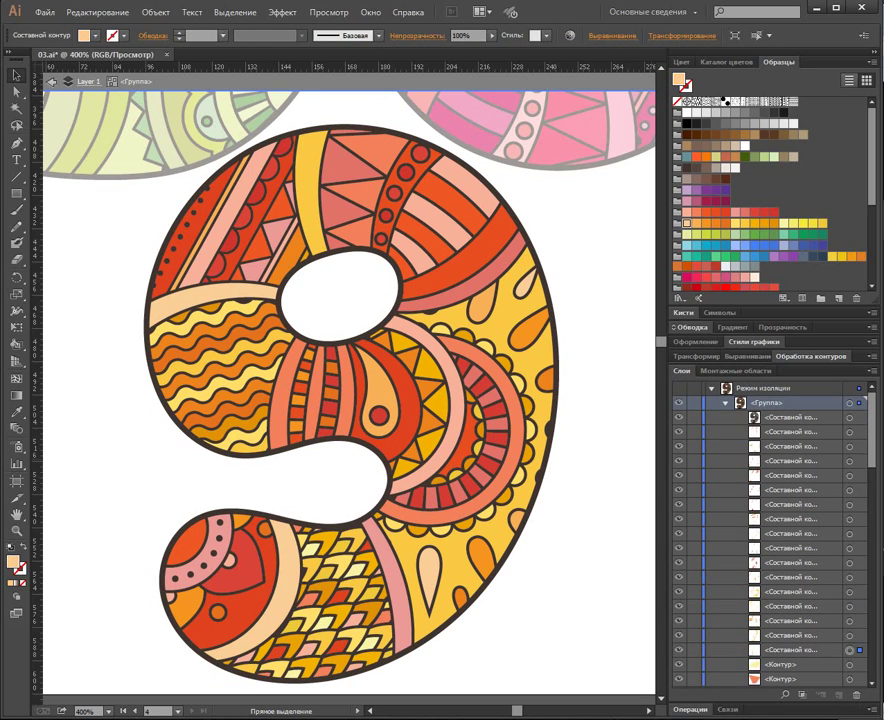
pyautogui.hotkey('ctrl', 'alt', '[')
pyautogui.hotkey('ctrl', '8')
pyautogui.hotkey('ctrl', 'alt', '[')
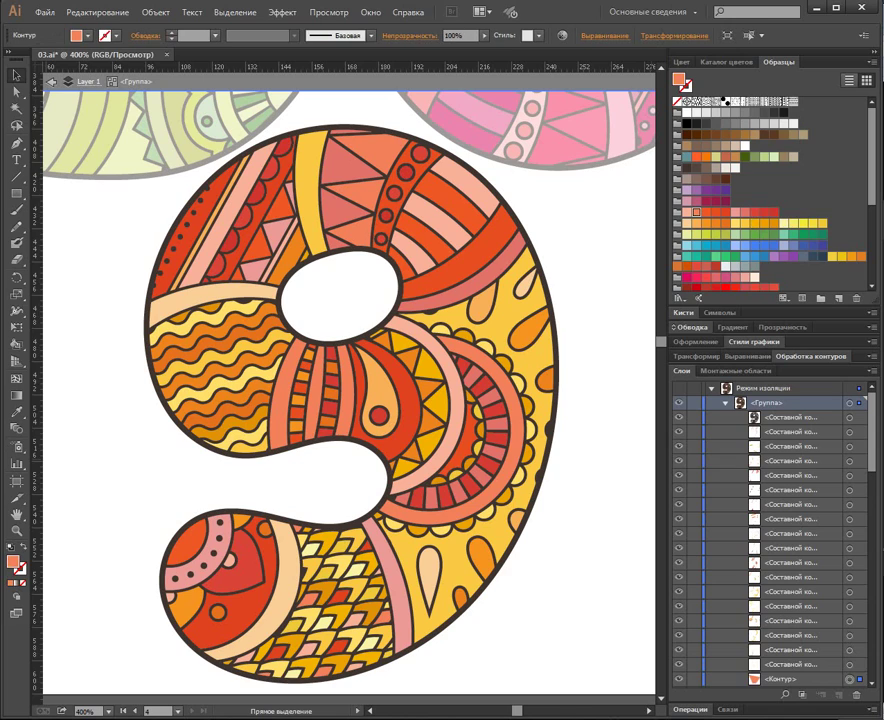
pyautogui.hotkey('ctrl', '8')
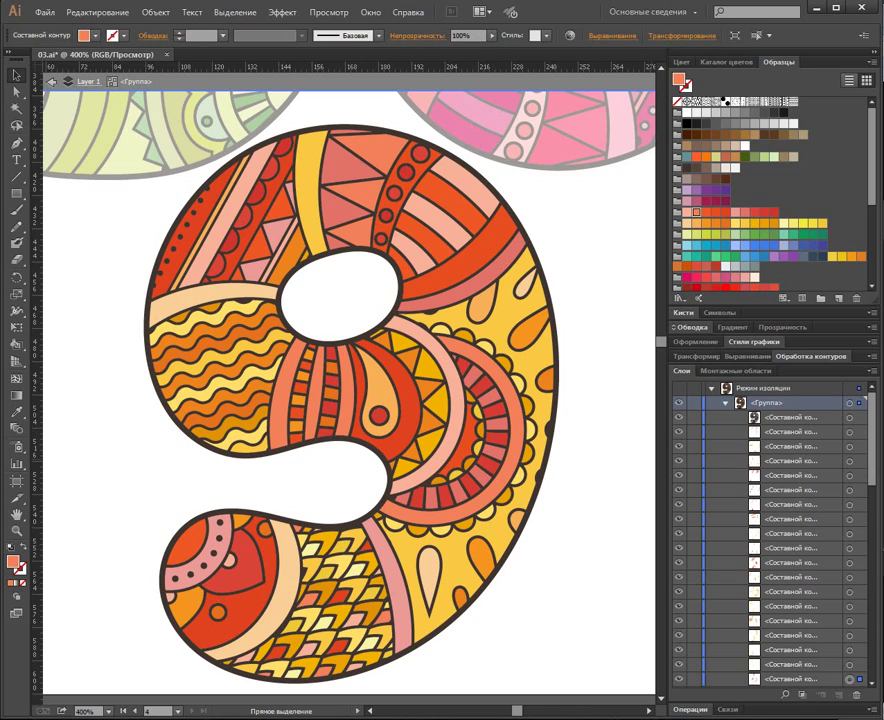
# Merge the 9's remaining yellow, orange-red, red and salmon-pink fills into one compound path per color.
pyautogui.scroll(-6, 775, 540)
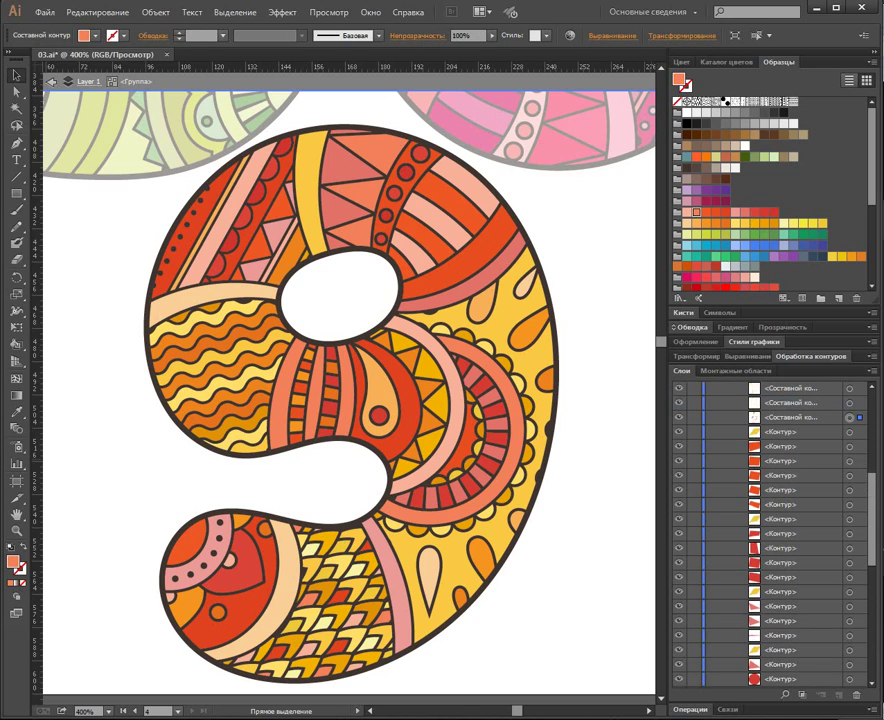
pyautogui.hotkey('ctrl', 'alt', '[')
pyautogui.hotkey('ctrl', '8')
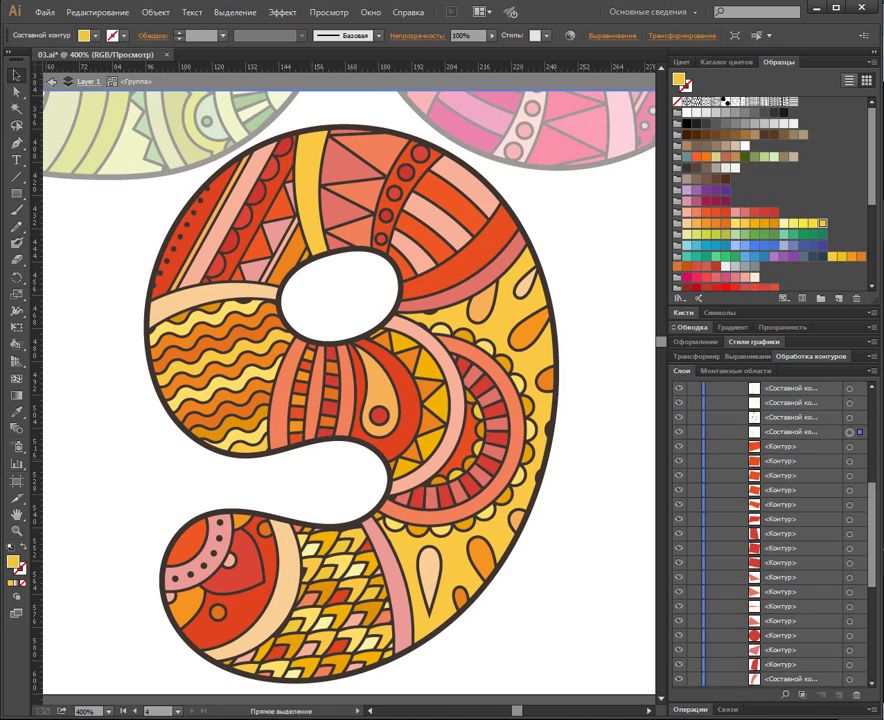
pyautogui.hotkey('ctrl', 'alt', '[')
pyautogui.hotkey('ctrl', '8')
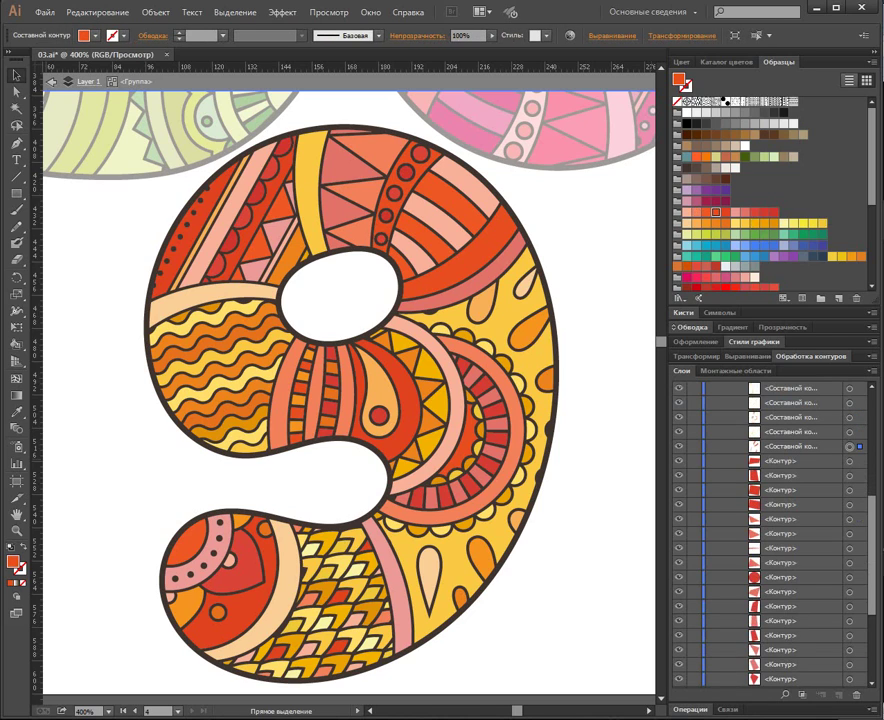
pyautogui.hotkey('ctrl', 'alt', '[')
pyautogui.hotkey('ctrl', '8')
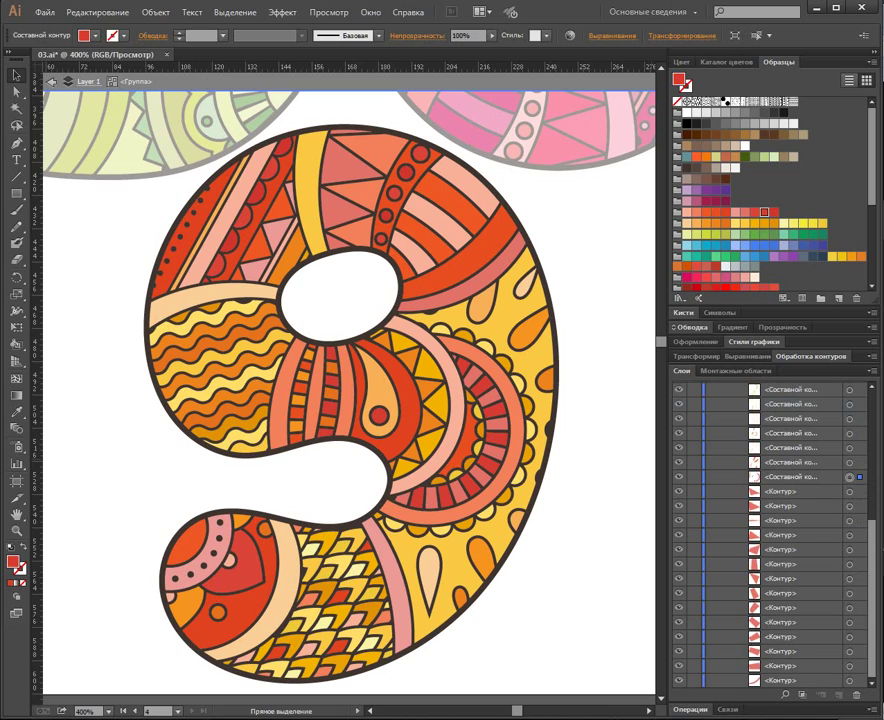
pyautogui.hotkey('ctrl', 'alt', '[')
pyautogui.hotkey('ctrl', '8')
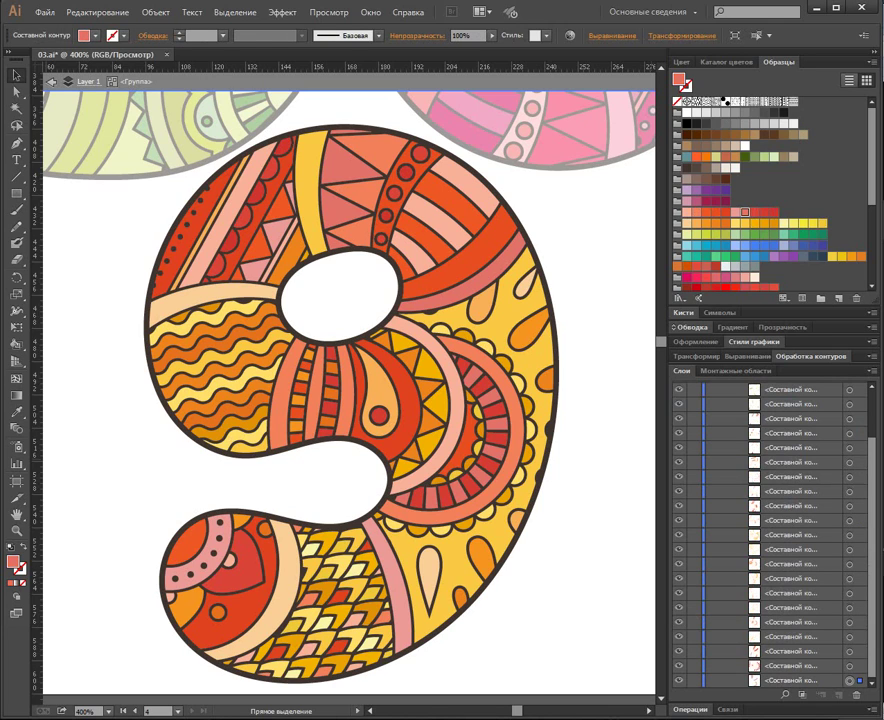
# Select all of the 9's fills without the dark outline and recolor them with the turquoise-to-blue color group.
pyautogui.moveTo(872, 560); pyautogui.dragTo(872, 510)
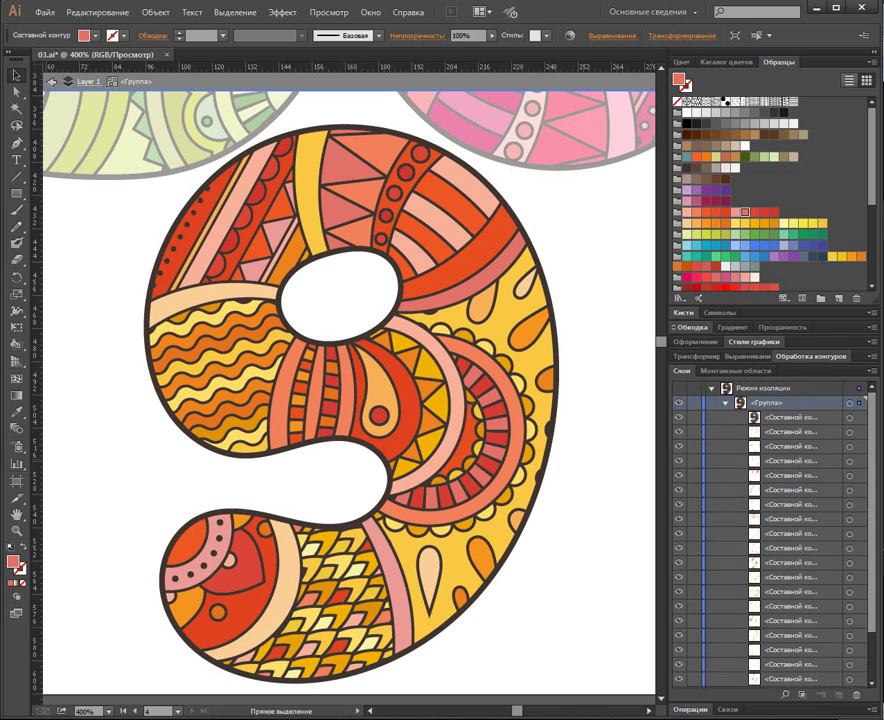
pyautogui.click(725, 403)
pyautogui.press('v')
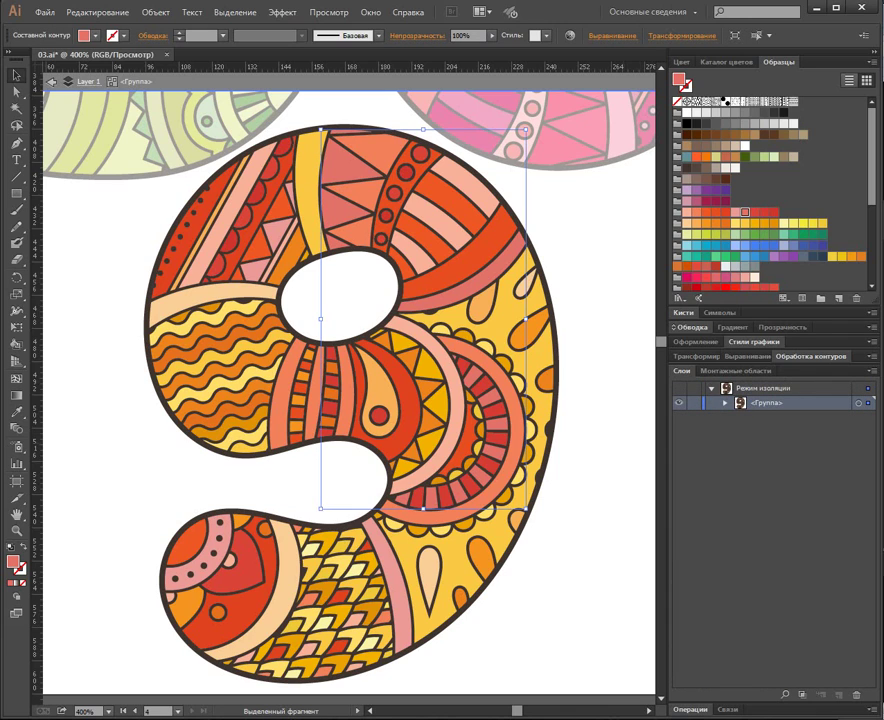
pyautogui.click(725, 403)
pyautogui.click(850, 403)
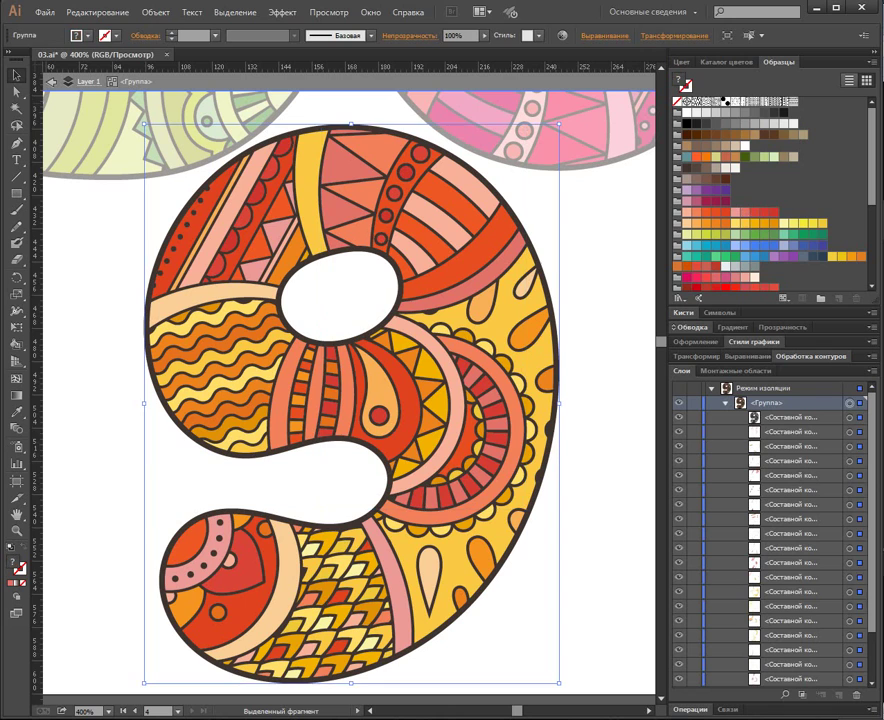
pyautogui.keyDown('shift'); pyautogui.click(850, 418); pyautogui.keyUp('shift')
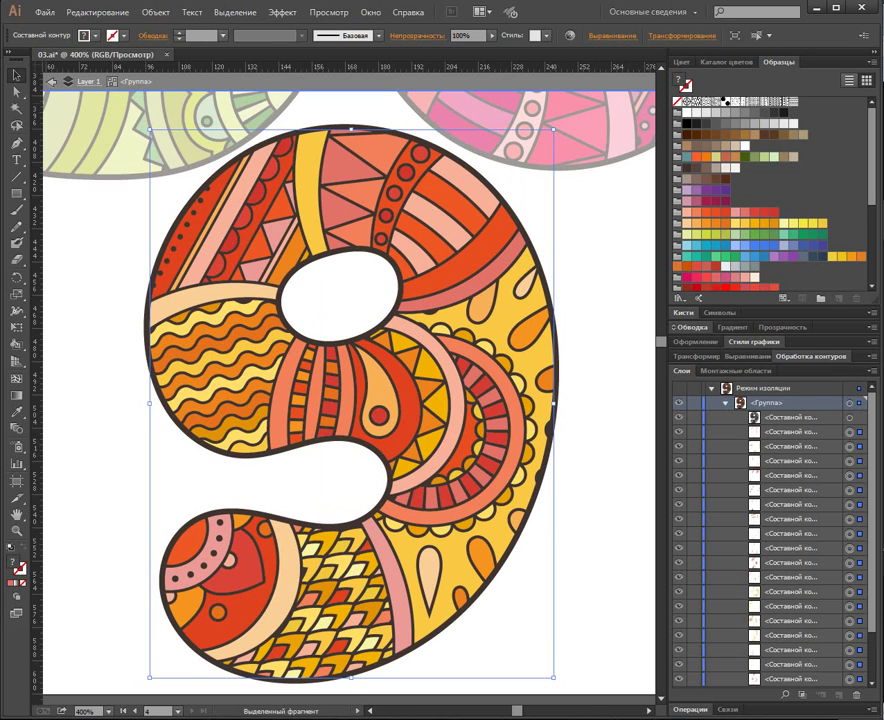
pyautogui.click(570, 35)
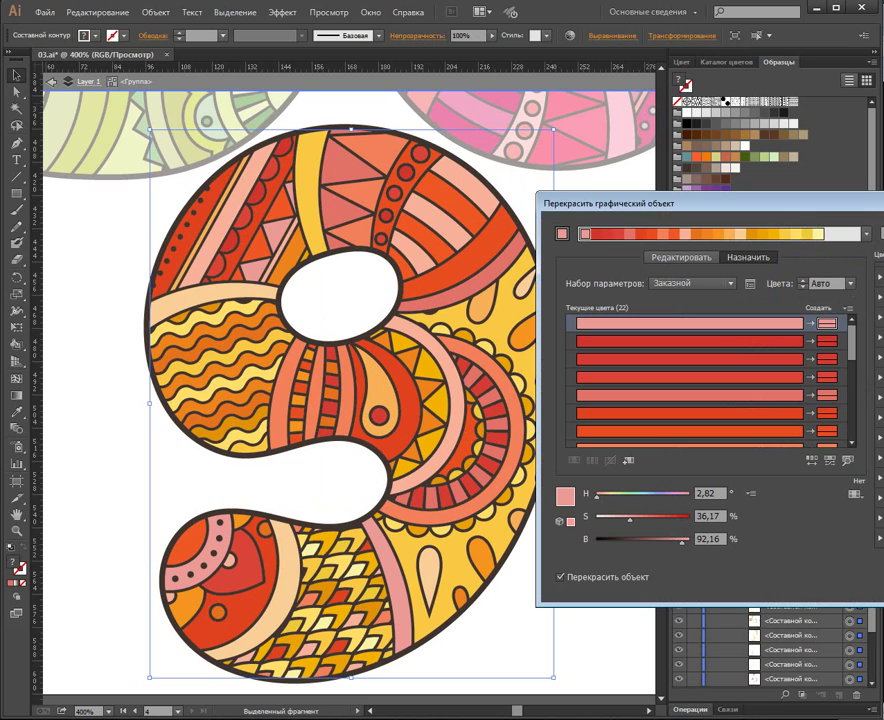
pyautogui.click(880, 493)
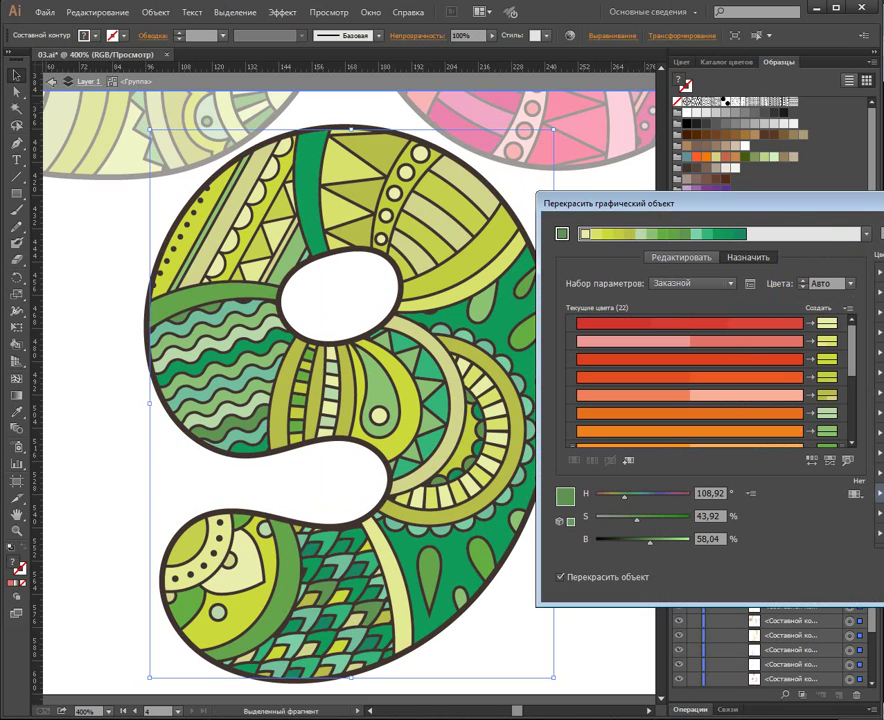
pyautogui.click(880, 513)
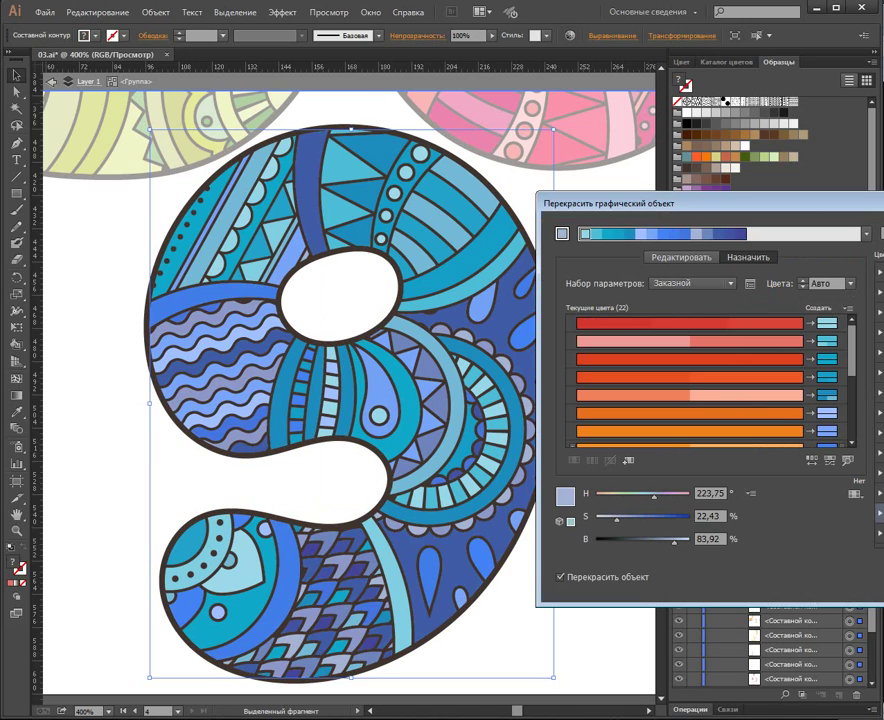
pyautogui.press('Return')
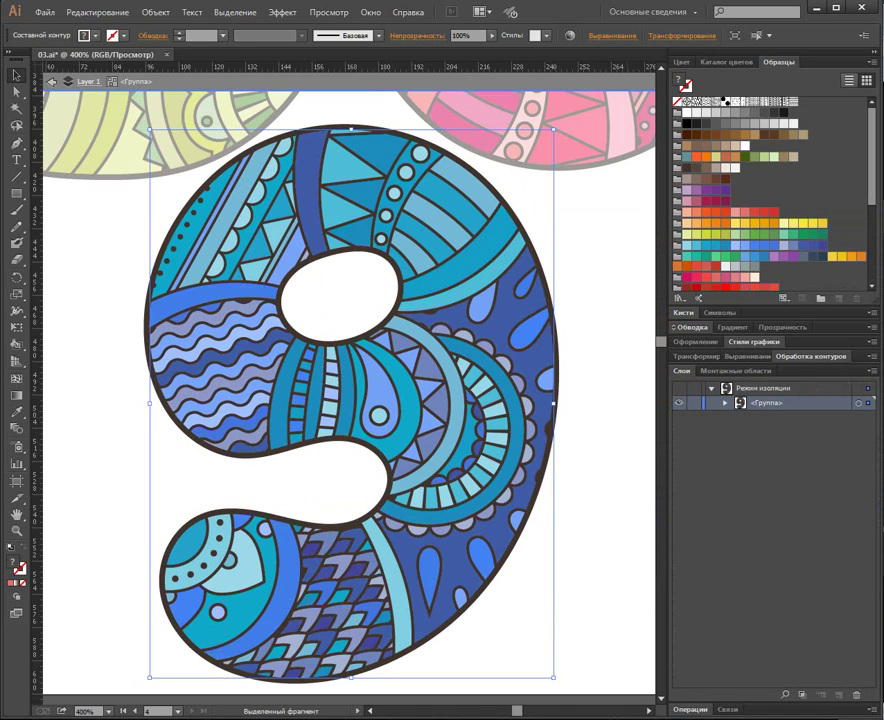
# Deselect the 9's fills and leave isolation mode.
pyautogui.hotkey('ctrl', 'shift', 'a')
pyautogui.press('Escape')
pyautogui.hotkey('ctrl', '-')
pyautogui.hotkey('ctrl', '-')
pyautogui.hotkey('ctrl', '-')
pyautogui.hotkey('ctrl', '-')
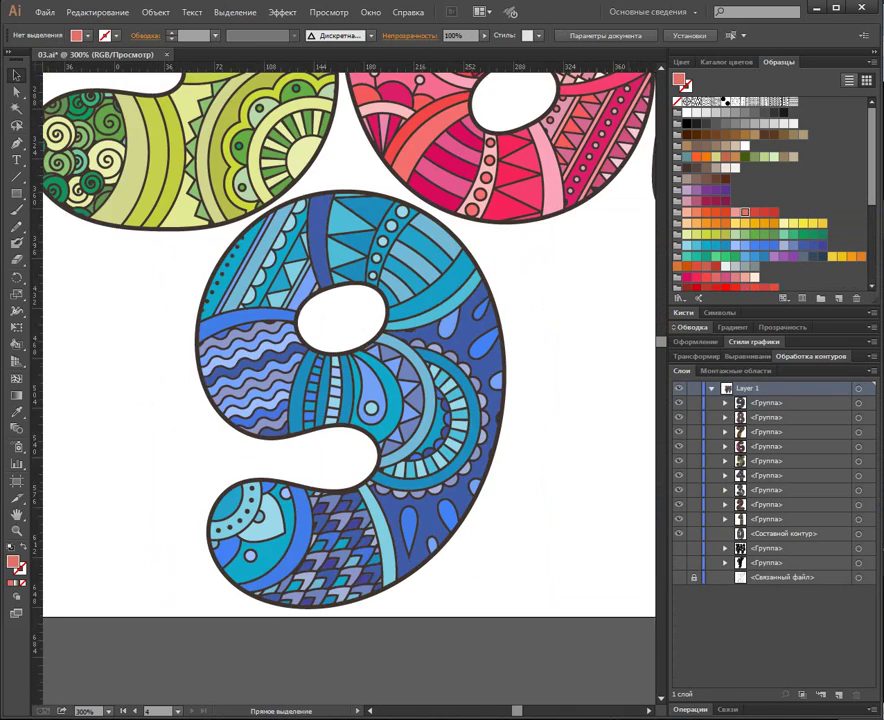
pyautogui.moveTo(440, 330); pyautogui.dragTo(369, 415)
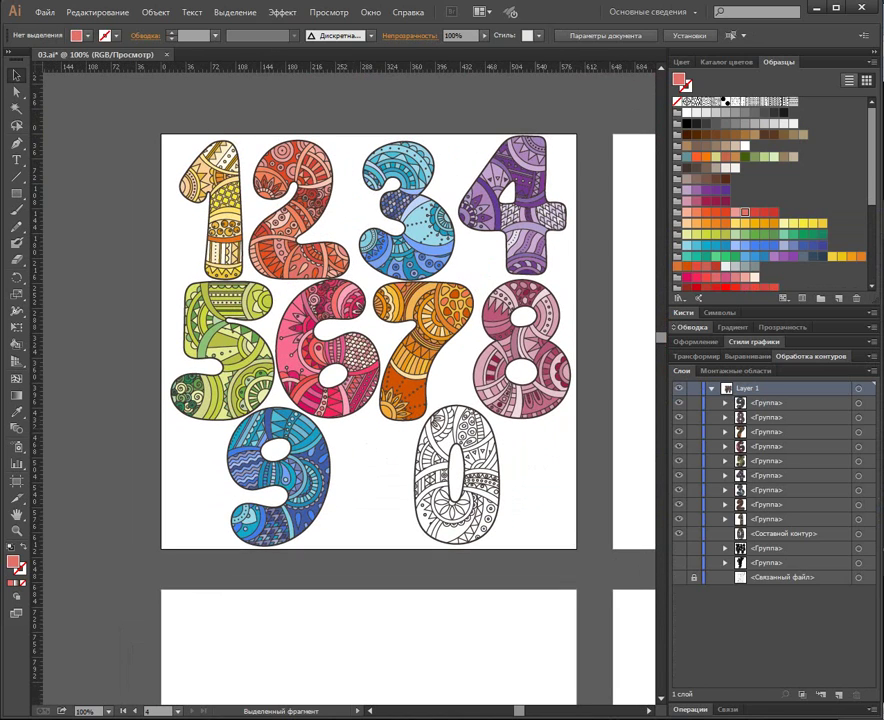
# Select the 9's fills without its dark outline and open them for editing on the Recolor Artwork color wheel.
pyautogui.press('a')
pyautogui.press('v')
pyautogui.click(725, 403)
pyautogui.click(850, 403)
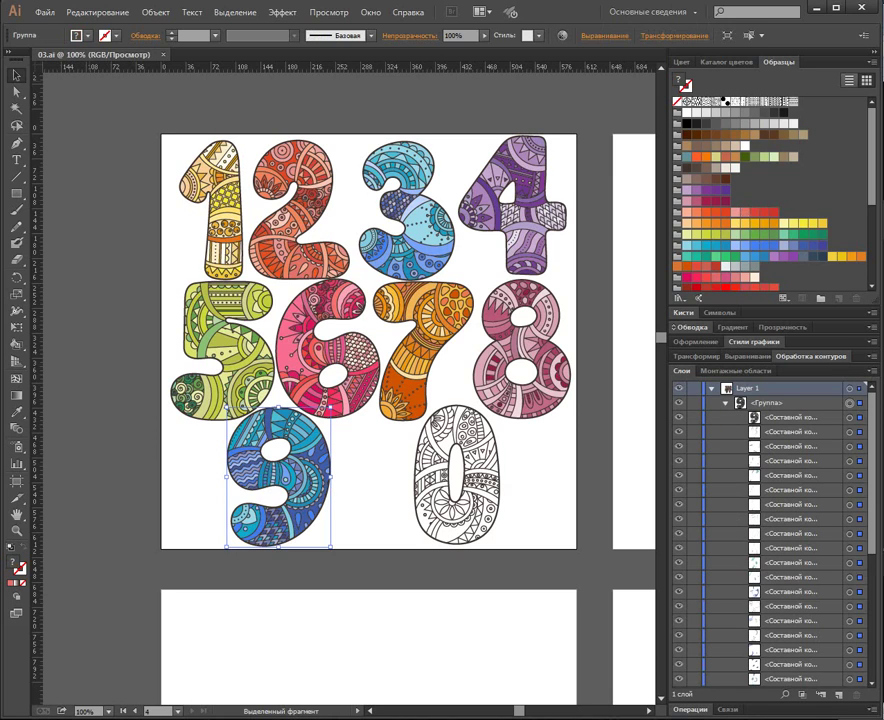
pyautogui.click(569, 35)
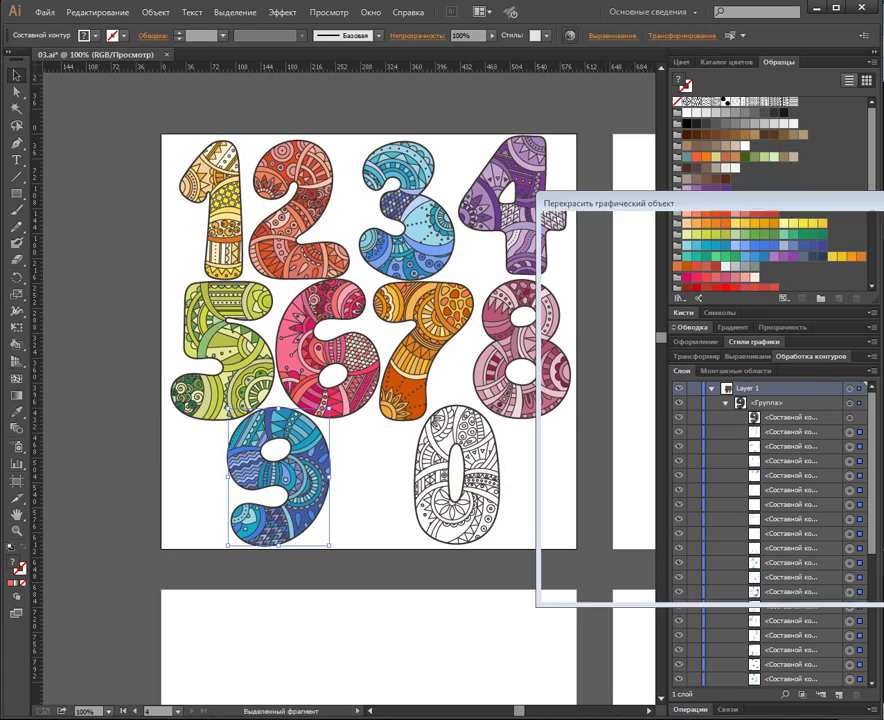
pyautogui.click(681, 257)
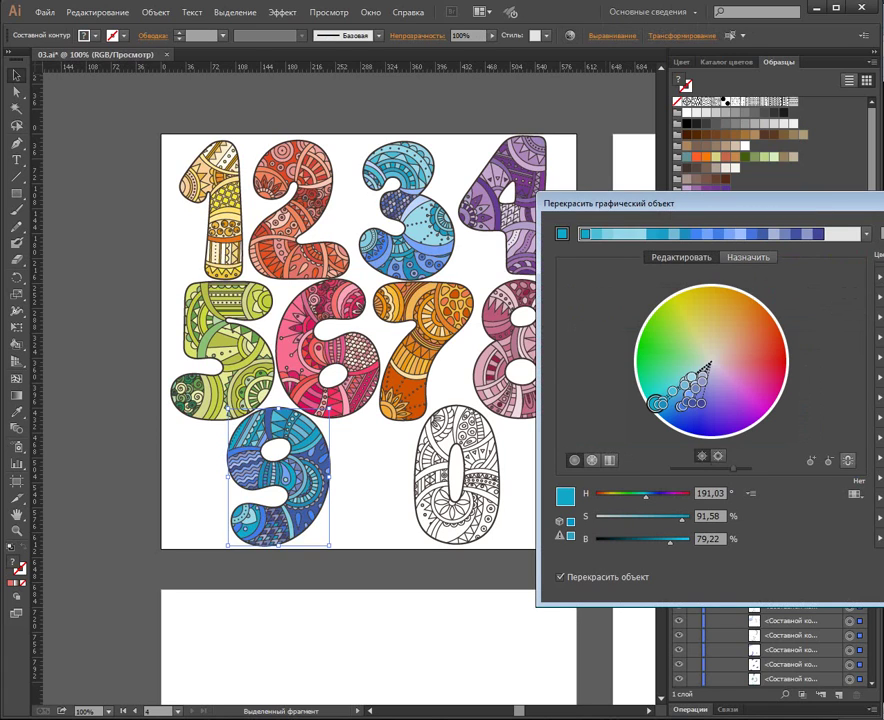
# Try greener linked hues, the gray color group and the dark blue color group on the 9's fills.
pyautogui.moveTo(655, 403); pyautogui.dragTo(643, 376)
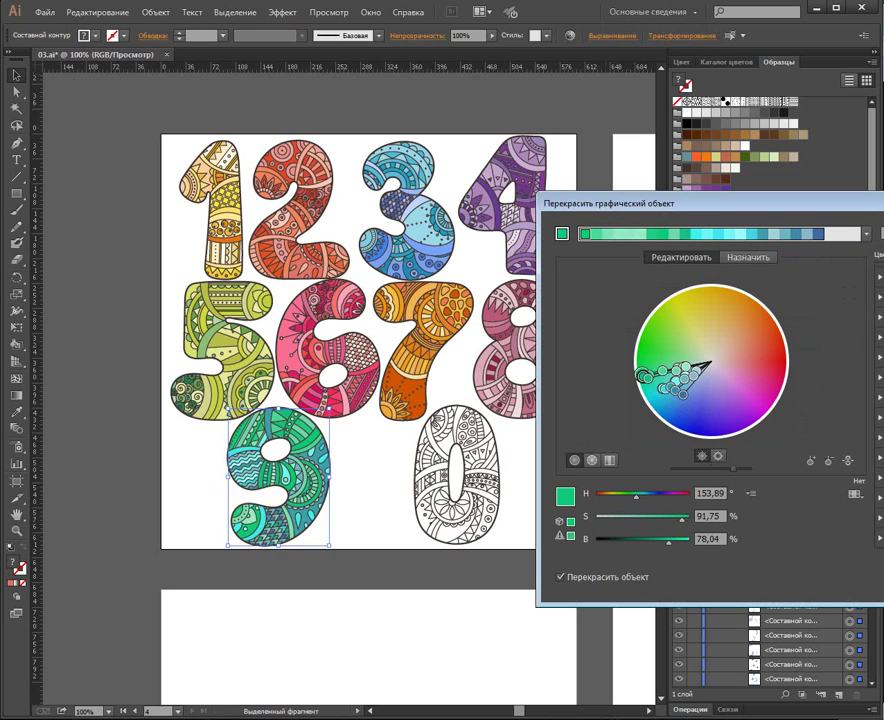
pyautogui.moveTo(643, 376); pyautogui.dragTo(641, 352)
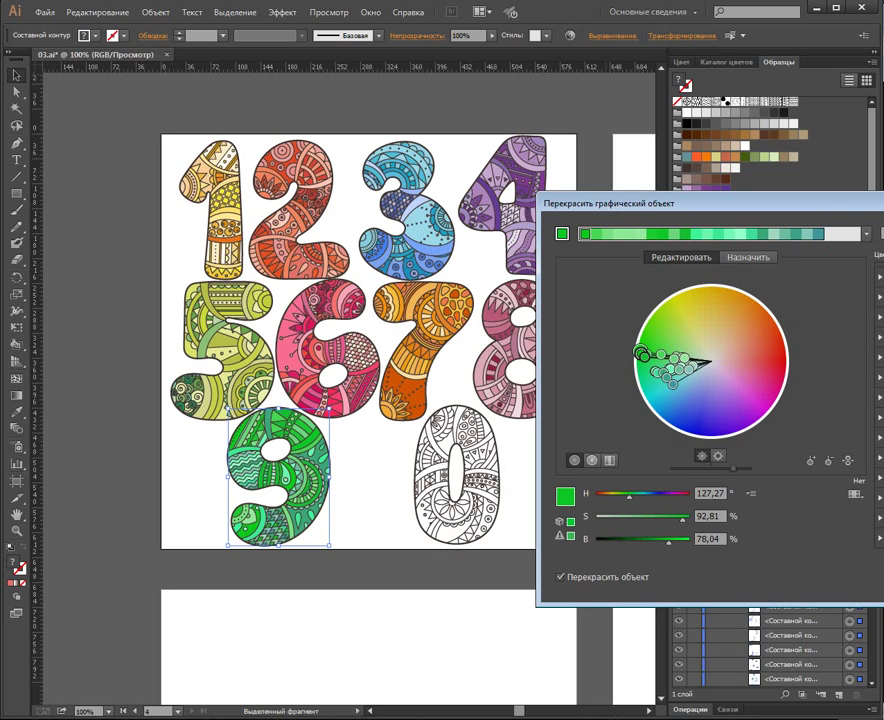
pyautogui.moveTo(641, 352); pyautogui.dragTo(711, 361)
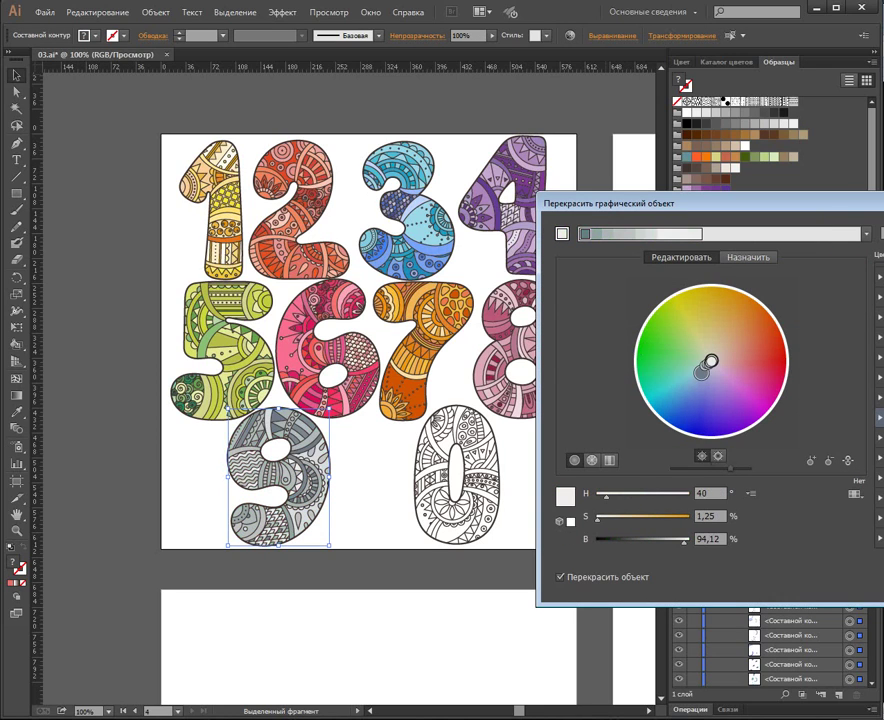
pyautogui.click(880, 377)
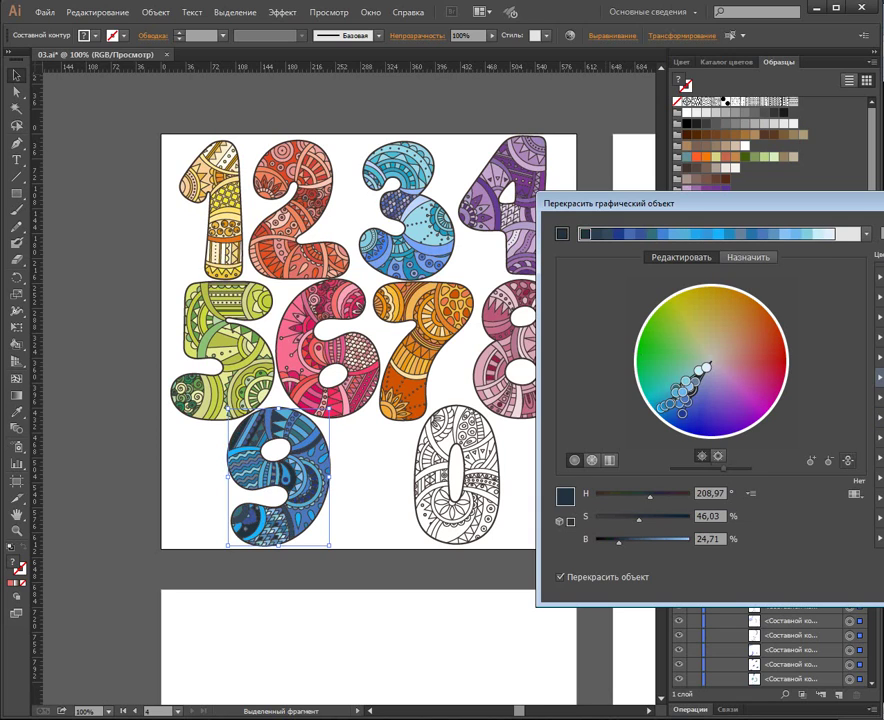
pyautogui.moveTo(708, 366); pyautogui.dragTo(647, 371)
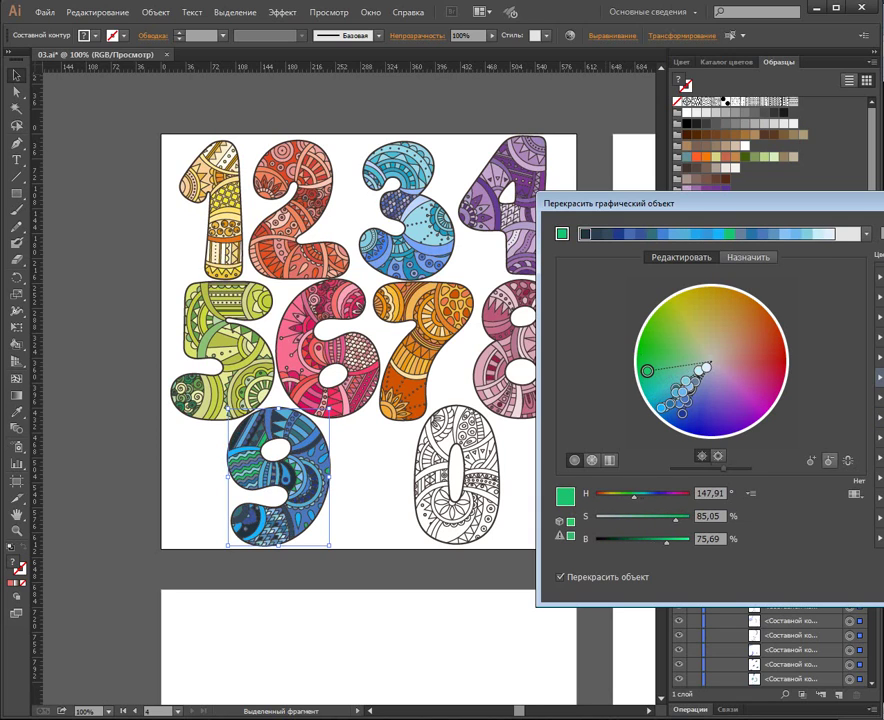
# Recolor the 9 with the purple color group, rotate its linked hues to light blue, brighten them and apply without saving the swatch group.
pyautogui.click(880, 397)
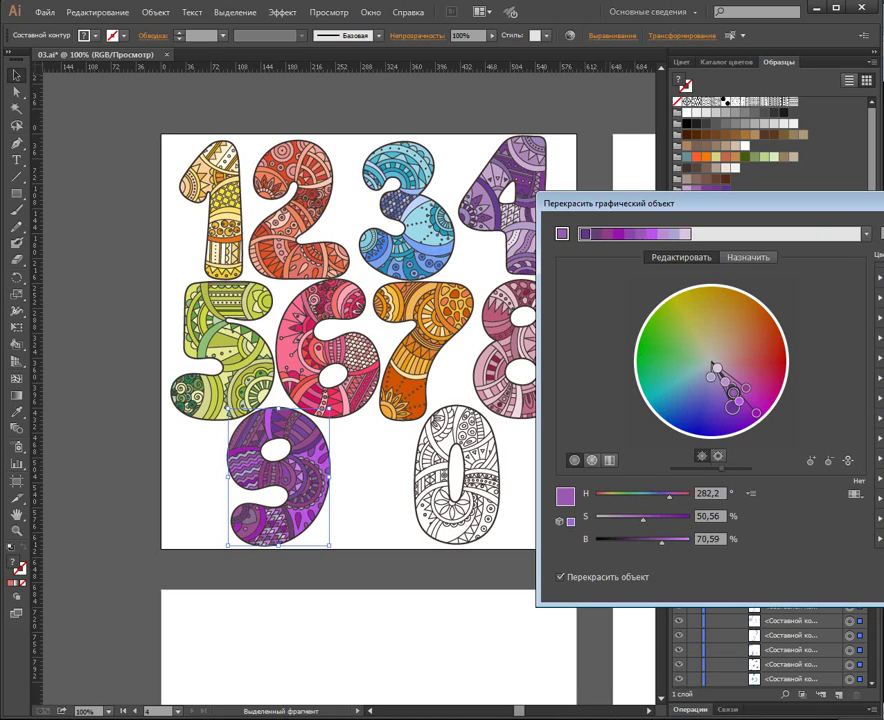
pyautogui.click(880, 397)
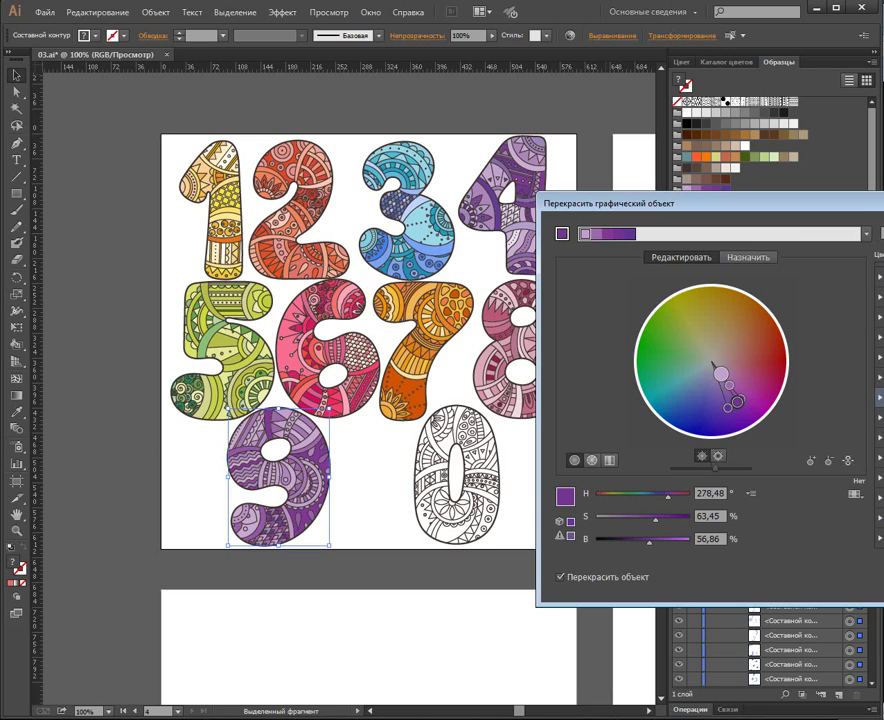
pyautogui.moveTo(737, 401); pyautogui.dragTo(659, 387)
pyautogui.moveTo(715, 468); pyautogui.dragTo(739, 467)
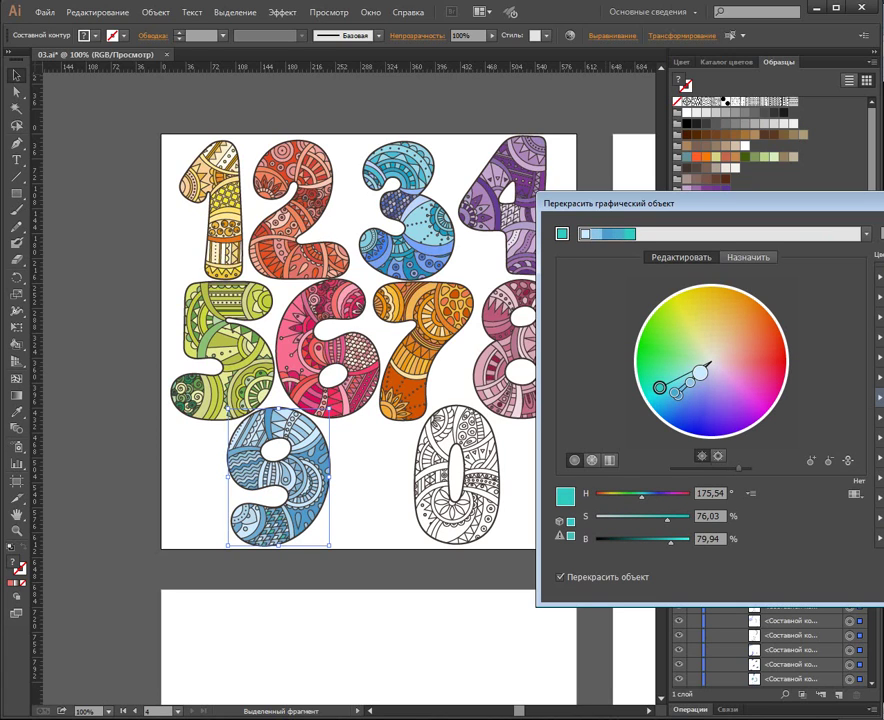
pyautogui.press('Return')
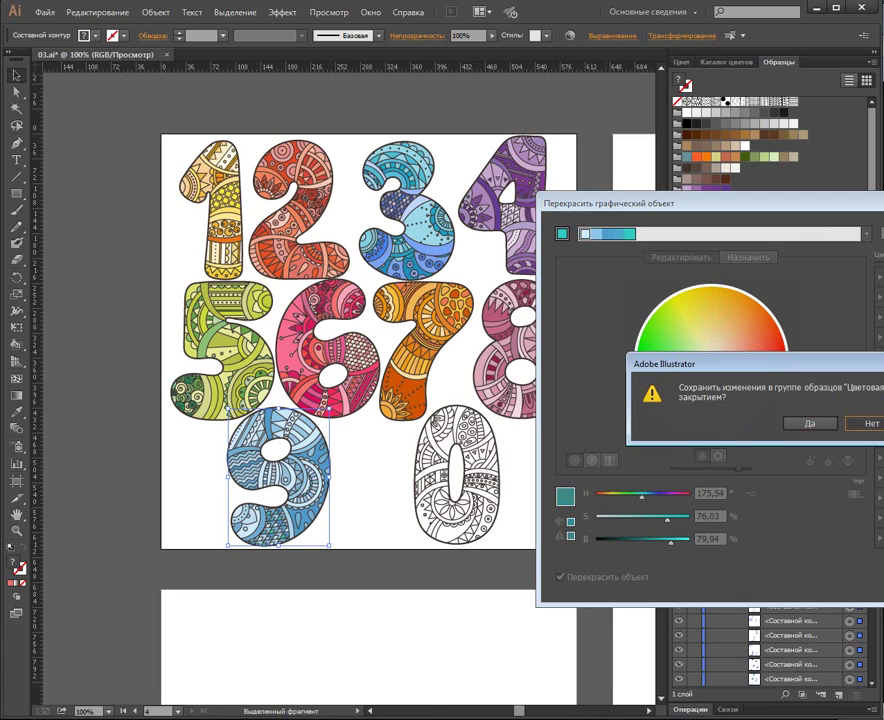
pyautogui.press('Return')
pyautogui.click(725, 403)
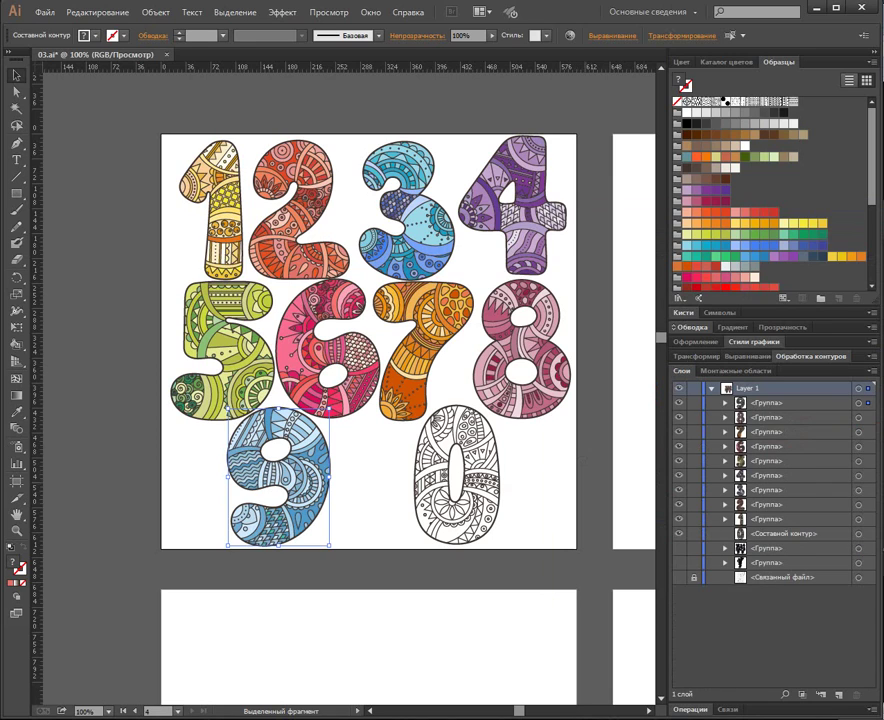
# Select the uncolored 0, bring it to the front of the layer and copy it.
pyautogui.click(556, 480)
pyautogui.click(499, 492)
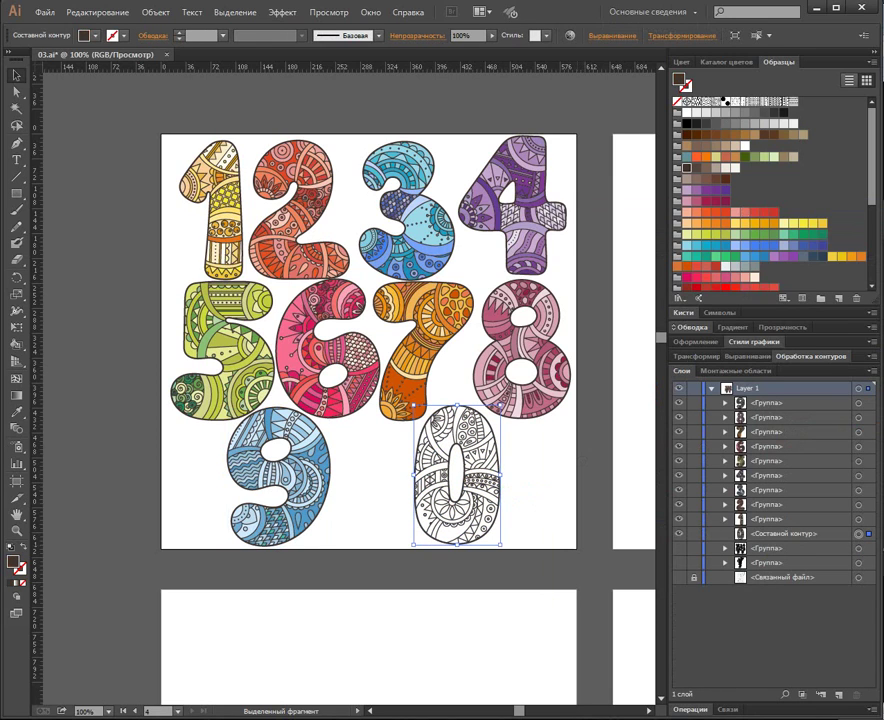
pyautogui.hotkey('ctrl', 'shift', ']')
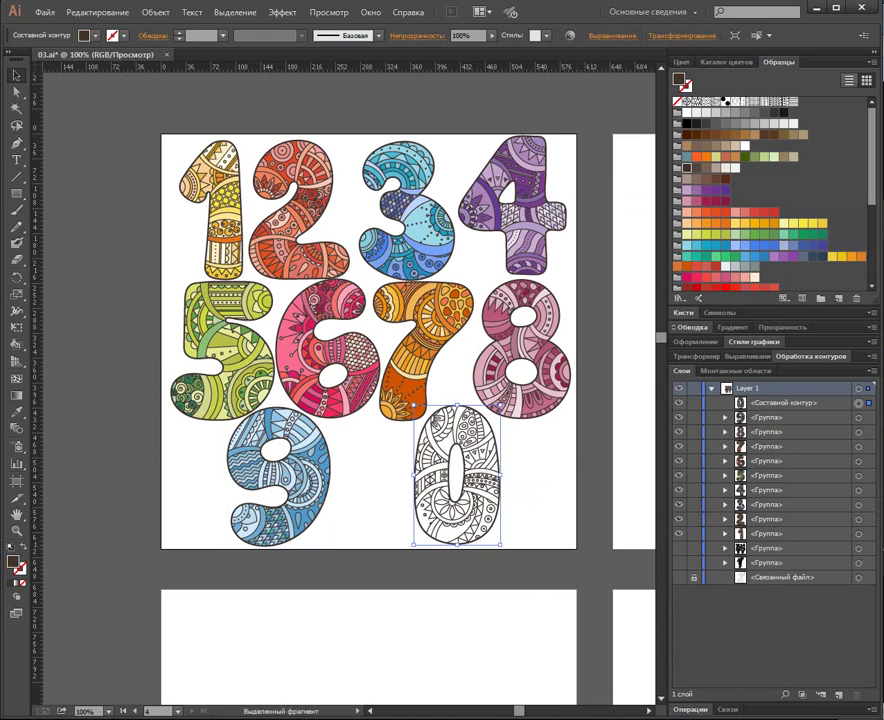
pyautogui.hotkey('ctrl', 'c')
pyautogui.hotkey('ctrl', '+')
pyautogui.hotkey('ctrl', '+')
pyautogui.hotkey('ctrl', '+')
pyautogui.hotkey('ctrl', '+')
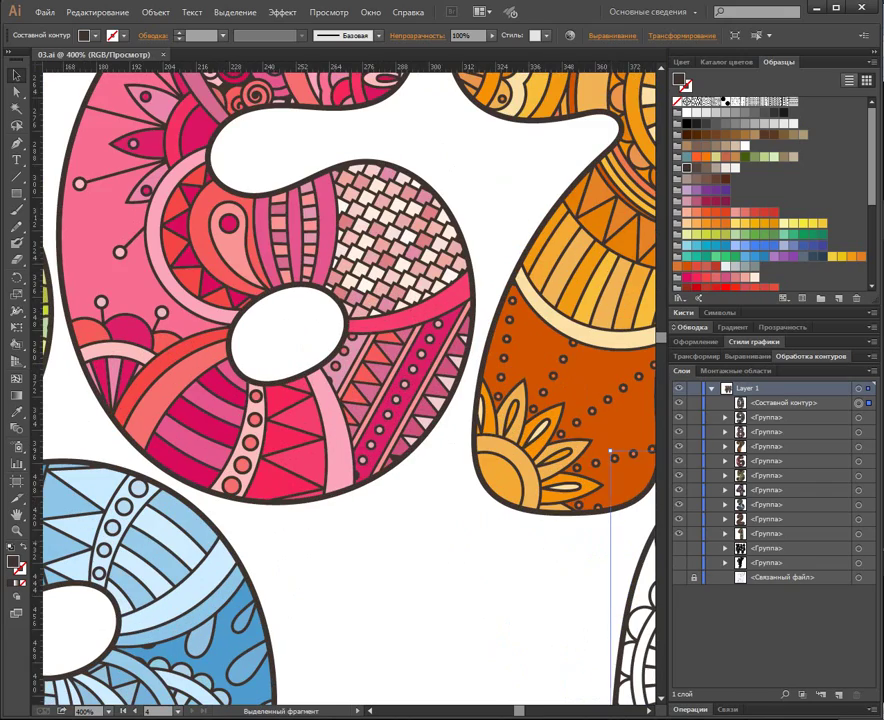
# Make the 0 a Live Paint group and fill alternate scallops in its upper part with the palest yellow-green.
pyautogui.moveTo(570, 570); pyautogui.dragTo(149, 202)
pyautogui.click(529, 303)
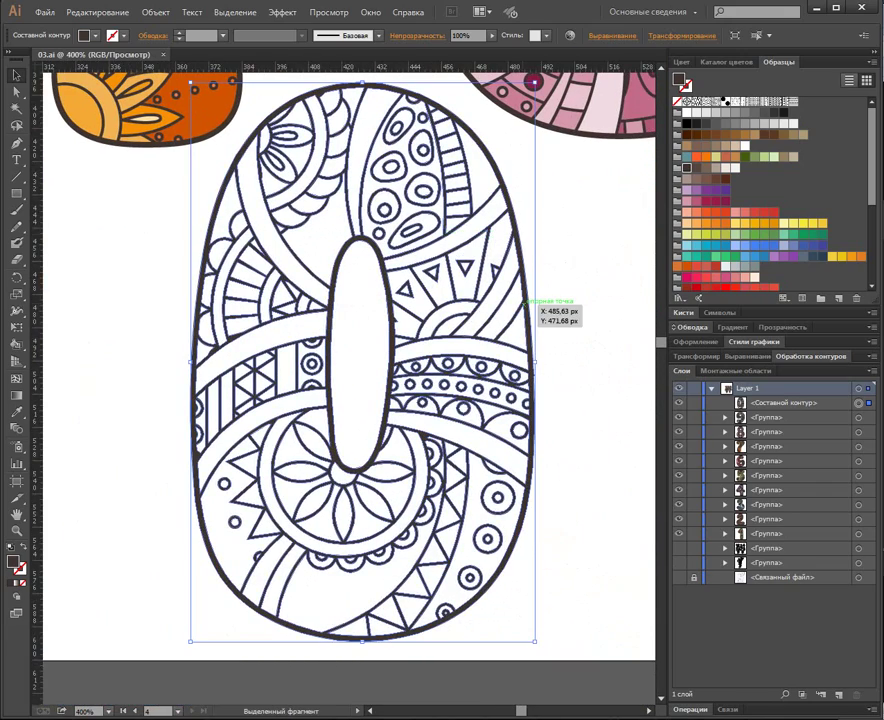
pyautogui.press('k')
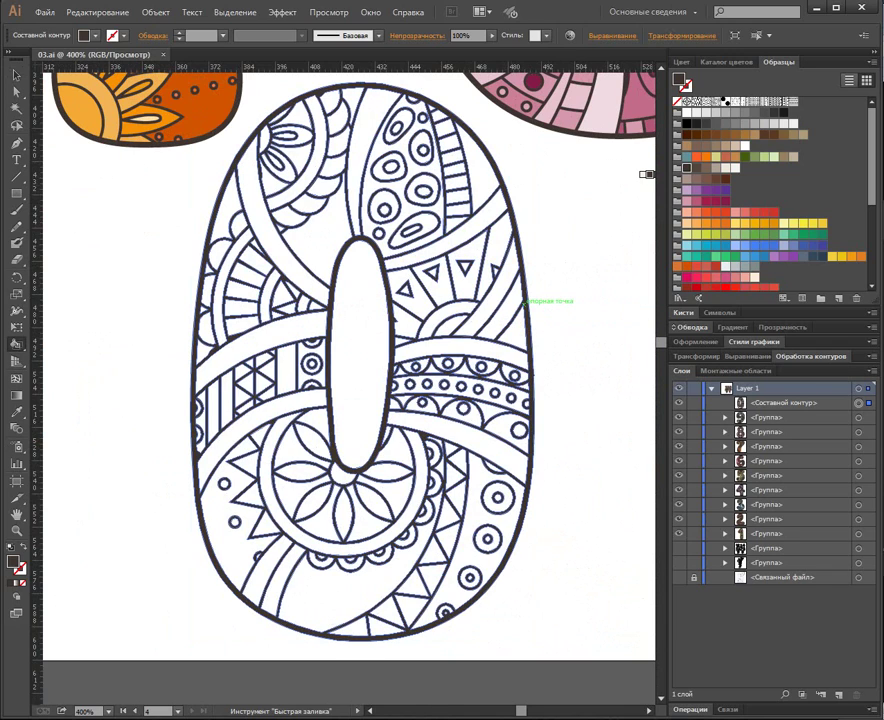
pyautogui.click(687, 234)
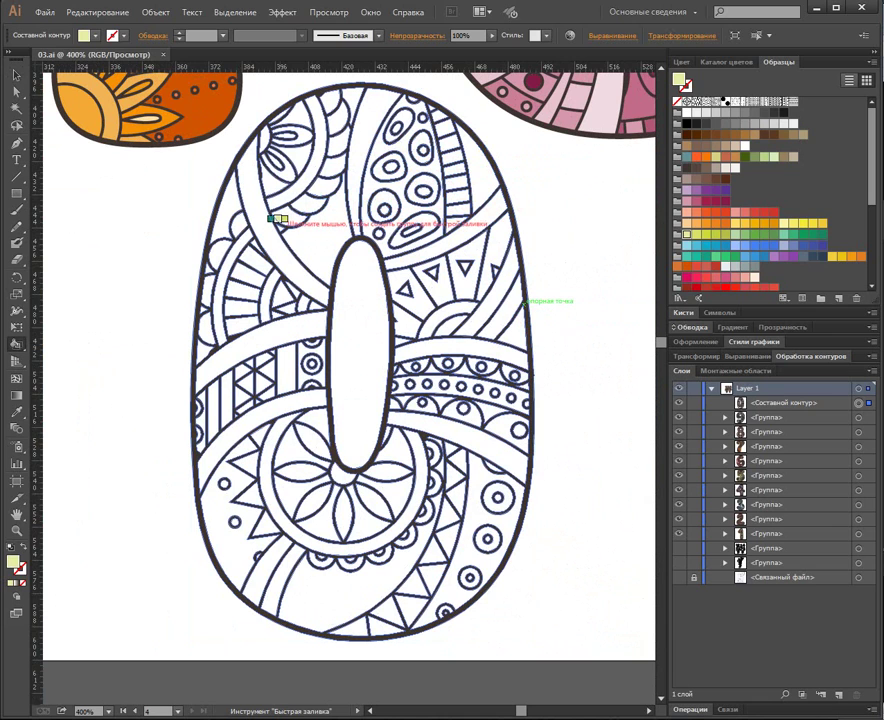
pyautogui.click(277, 228)
pyautogui.click(309, 204)
pyautogui.click(335, 168)
pyautogui.click(337, 113)
# Fill the inner row of triangles along the 0's lower curved zigzag band with the same pale yellow-green.
pyautogui.click(376, 602)
pyautogui.click(343, 618)
pyautogui.click(405, 573)
pyautogui.click(422, 540)
pyautogui.click(441, 507)
pyautogui.click(450, 474)
pyautogui.click(452, 444)
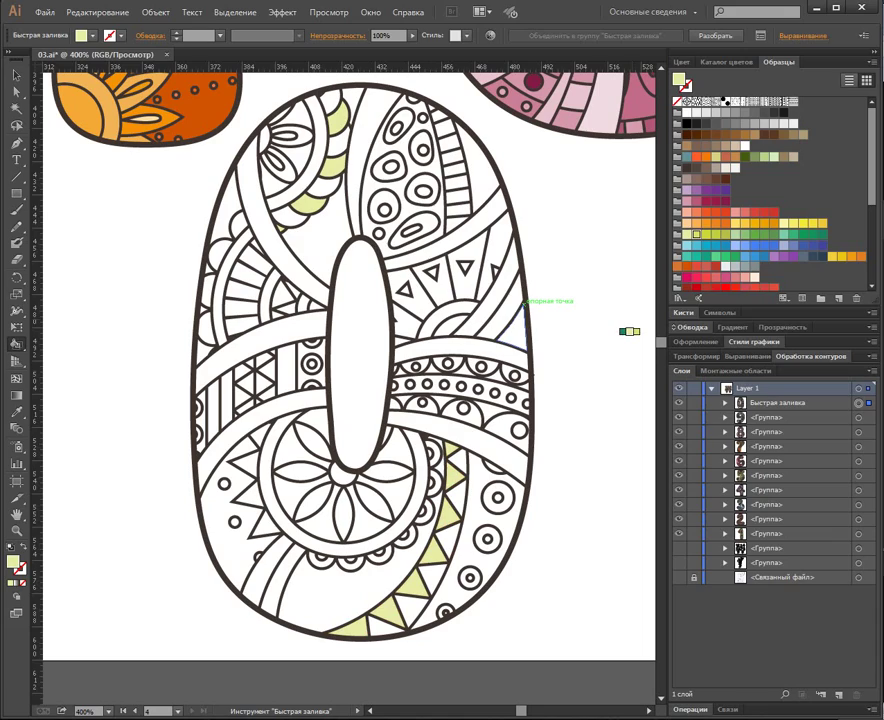
# Fill the background of the pebble panel and the background of the lower flower with the next, stronger yellow-green swatch.
pyautogui.press('Right')
pyautogui.click(405, 203)
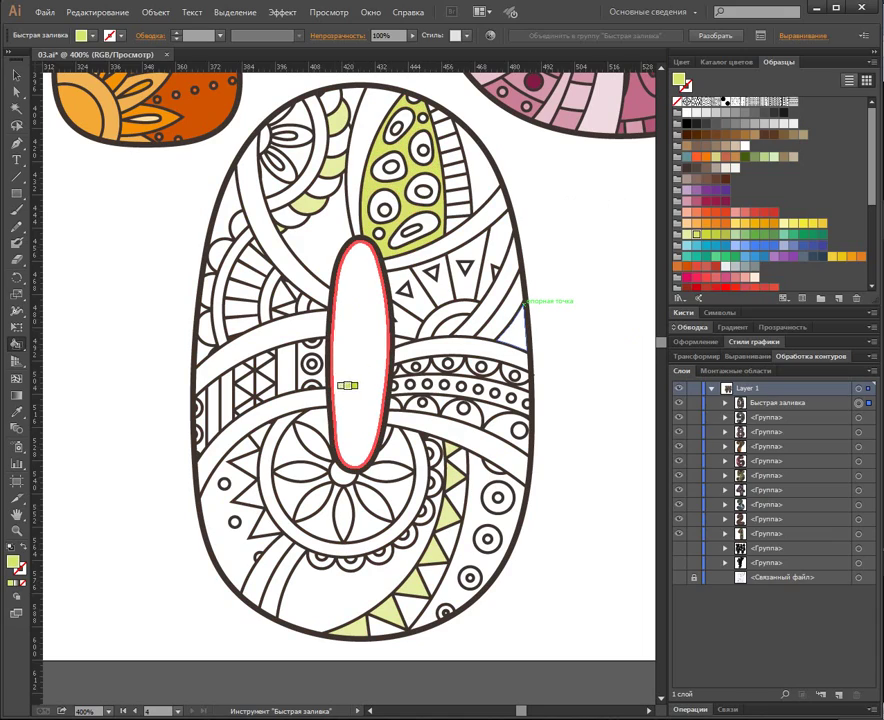
pyautogui.click(298, 440)
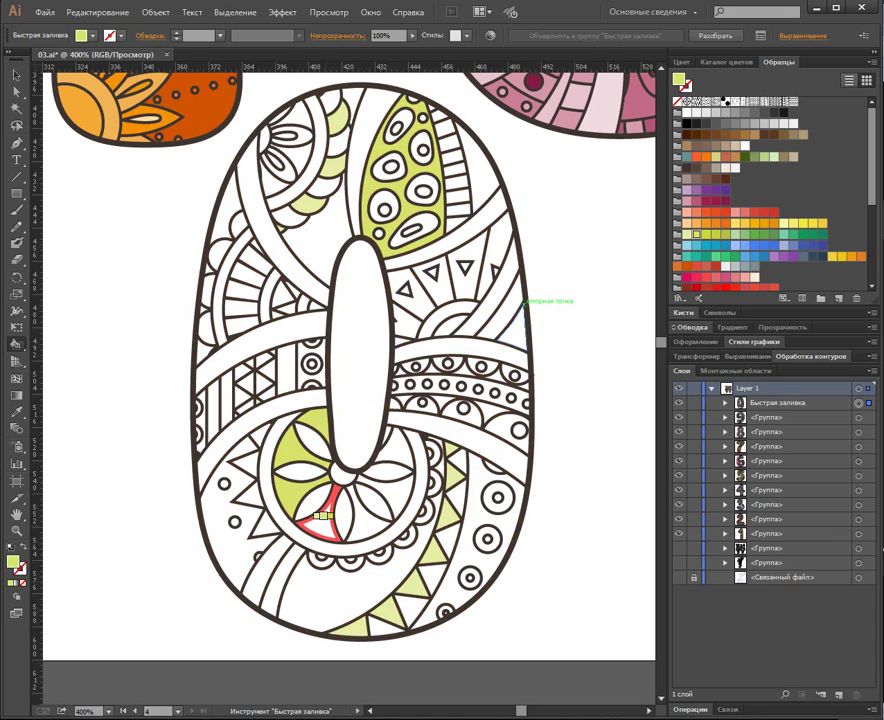
pyautogui.click(358, 513)
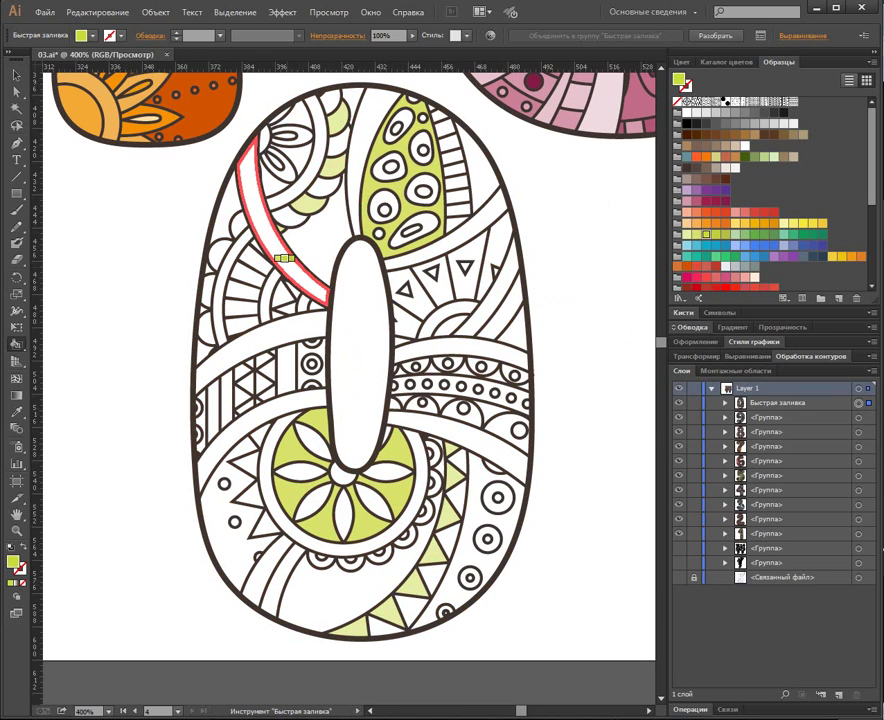
# Fill the upper-left diagonal band and the two curved bands beside the lower flower with bright lime.
pyautogui.click(285, 250)
pyautogui.click(297, 393)
pyautogui.click(420, 425)
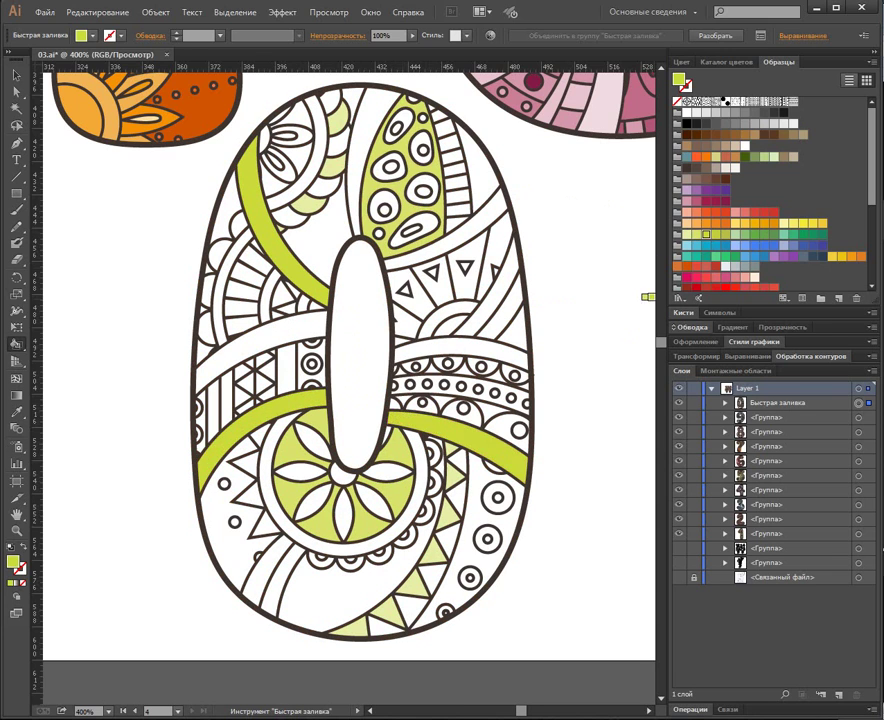
# Fill alternate sunburst wedges, two pebble rings and the arc around the upper flower with the darker lime swatch.
pyautogui.click(436, 262)
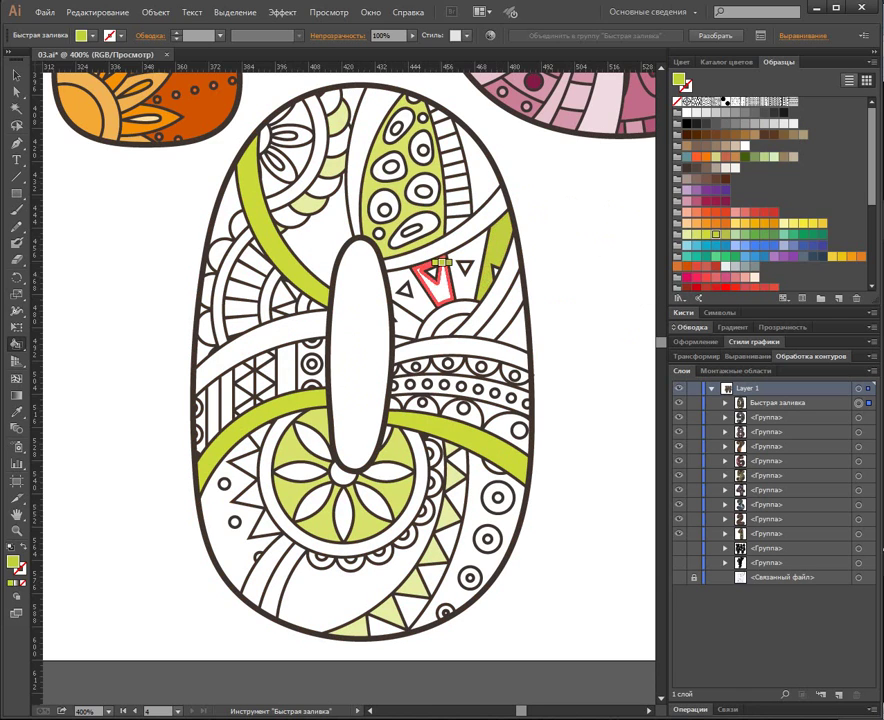
pyautogui.click(383, 200)
pyautogui.click(415, 147)
pyautogui.click(410, 117)
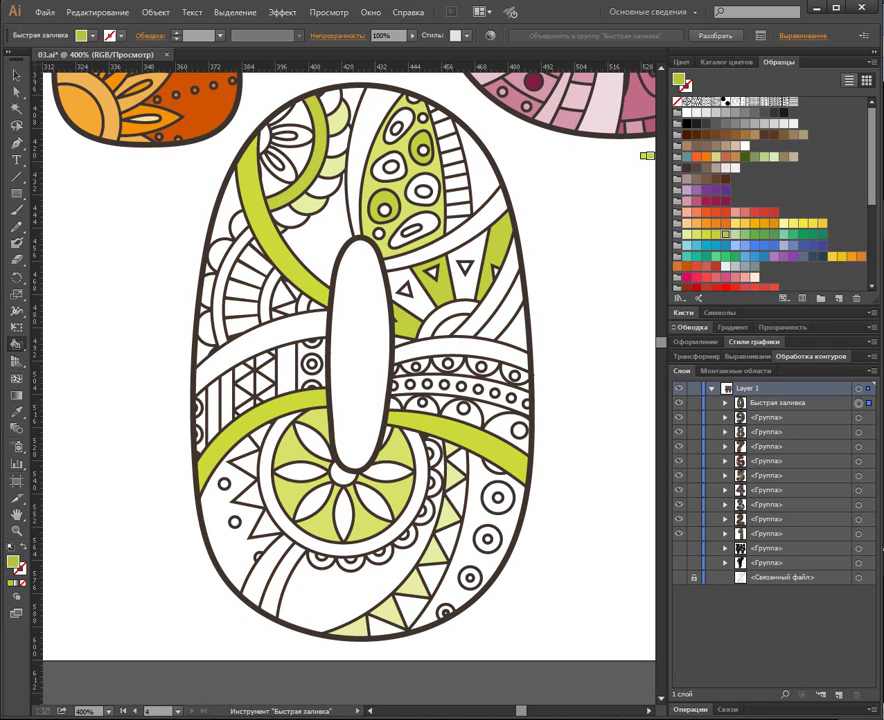
# Fill alternate petals of the lower flower and the curved bands above and beside the sunburst with olive green.
pyautogui.click(343, 515)
pyautogui.click(316, 466)
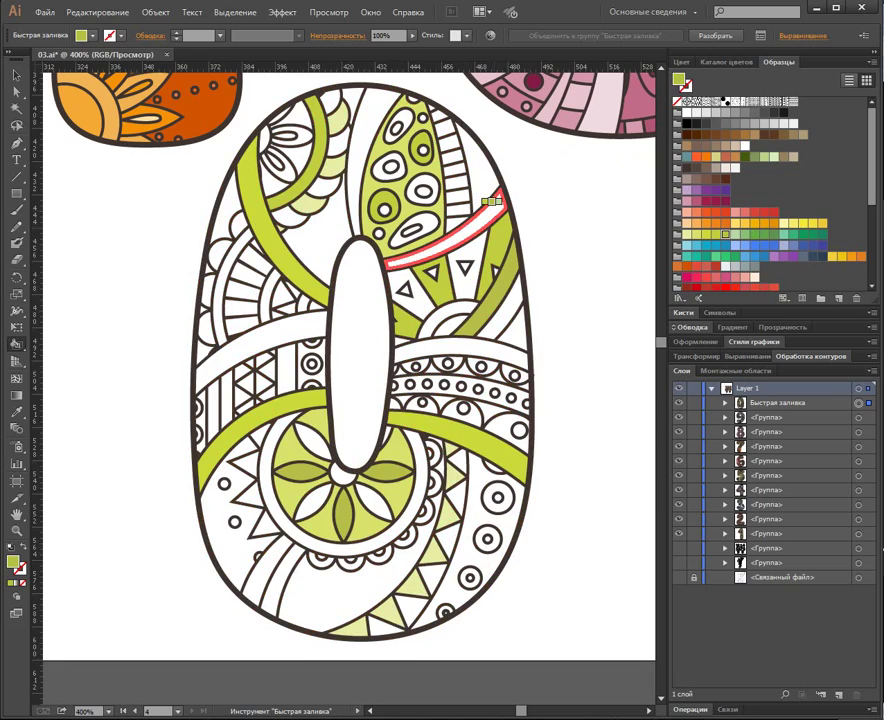
pyautogui.click(490, 203)
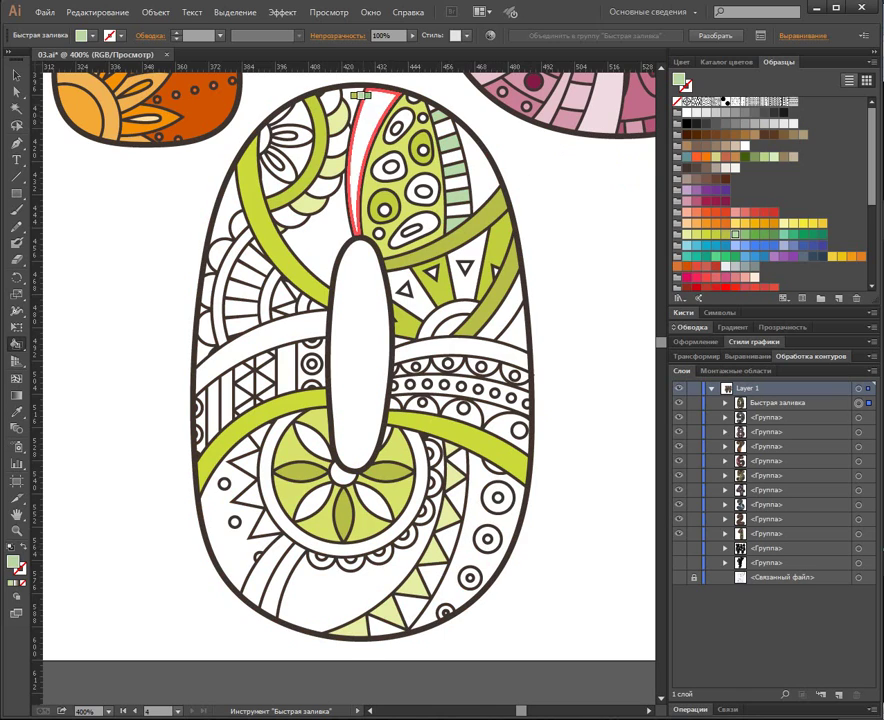
# Fill the tall curved strip, alternate ladder cells, left fan arcs, and the triangles and scallops around the lower flower with pale green.
pyautogui.click(360, 100)
pyautogui.click(232, 252)
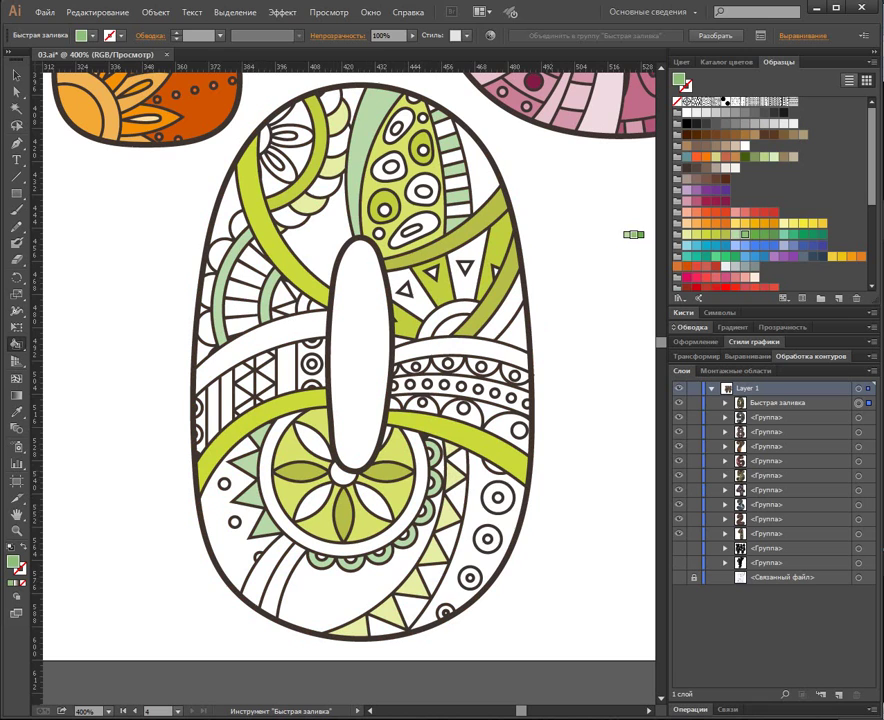
# Fill the lower-right ringed band, the remaining sunburst wedges and the area above the 0's hole with medium soft green.
pyautogui.click(468, 515)
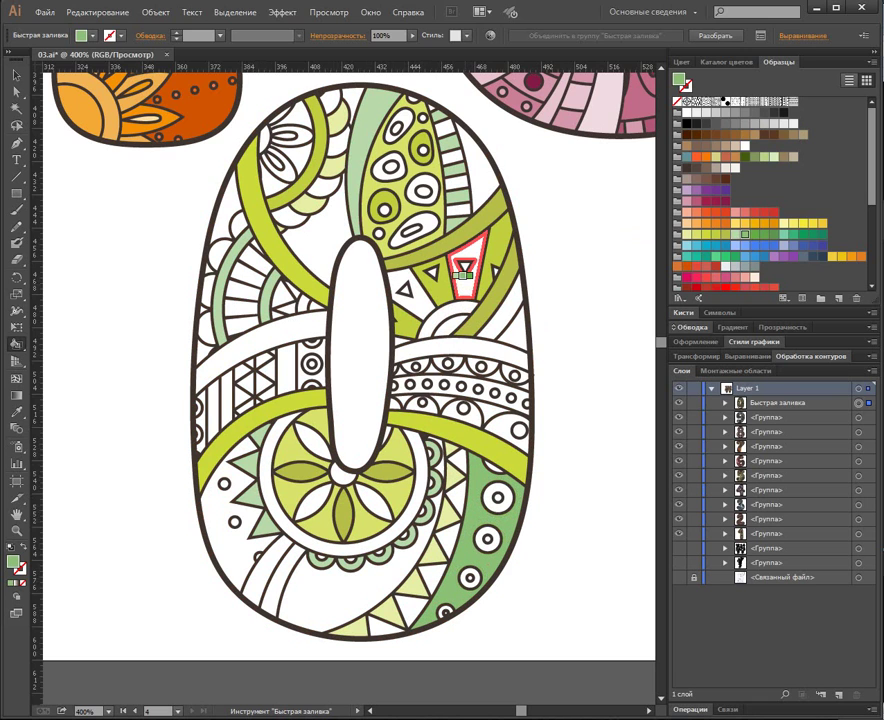
pyautogui.click(410, 298)
pyautogui.click(322, 250)
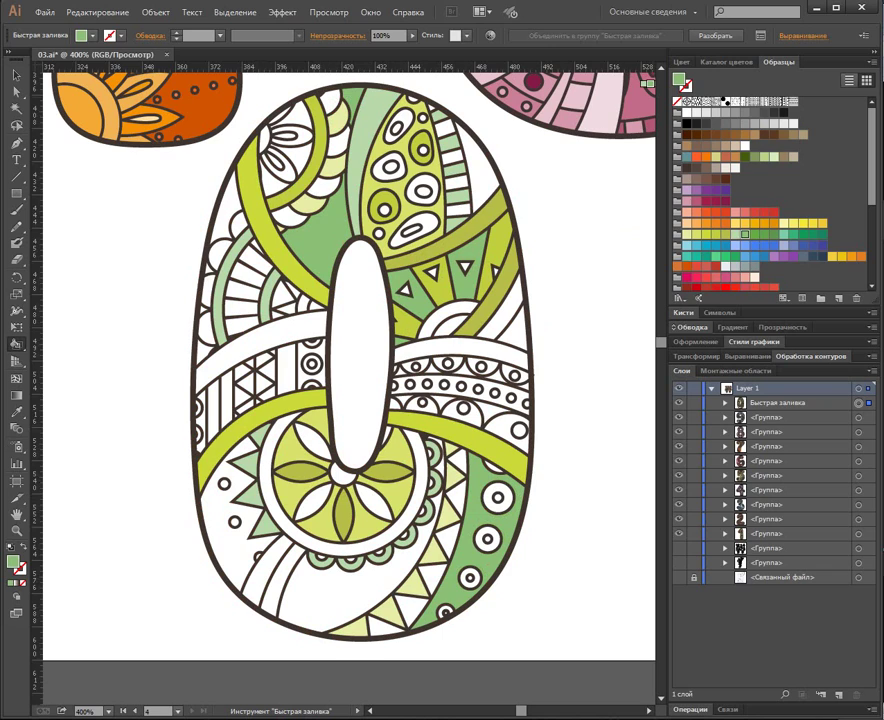
# Fill the upper flower's background, the lower flower's remaining petals and two rings in the lower-right band with vivid green.
pyautogui.click(290, 142)
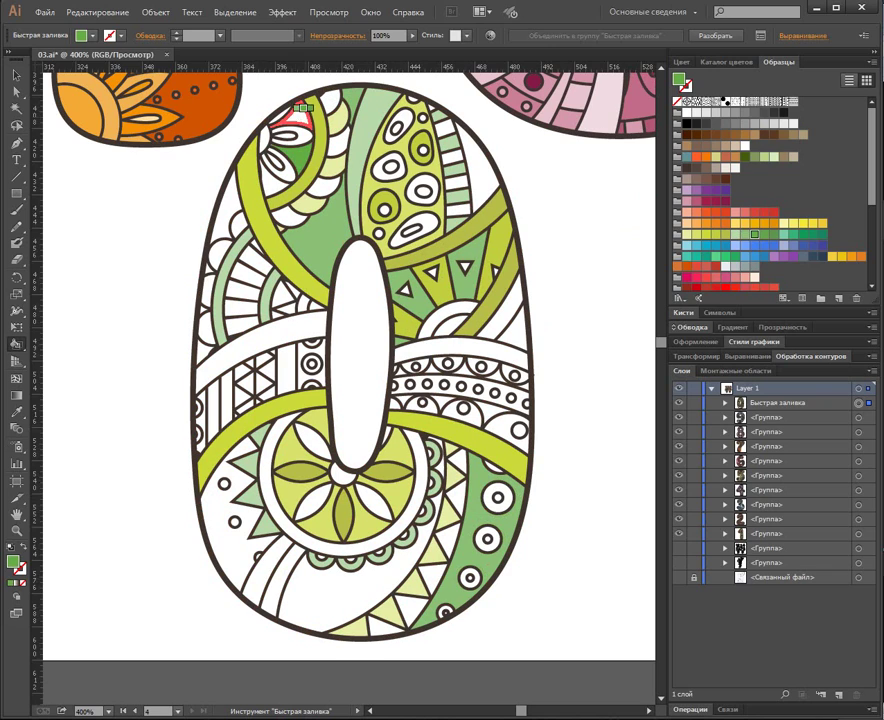
pyautogui.click(310, 442)
pyautogui.click(314, 497)
pyautogui.click(375, 493)
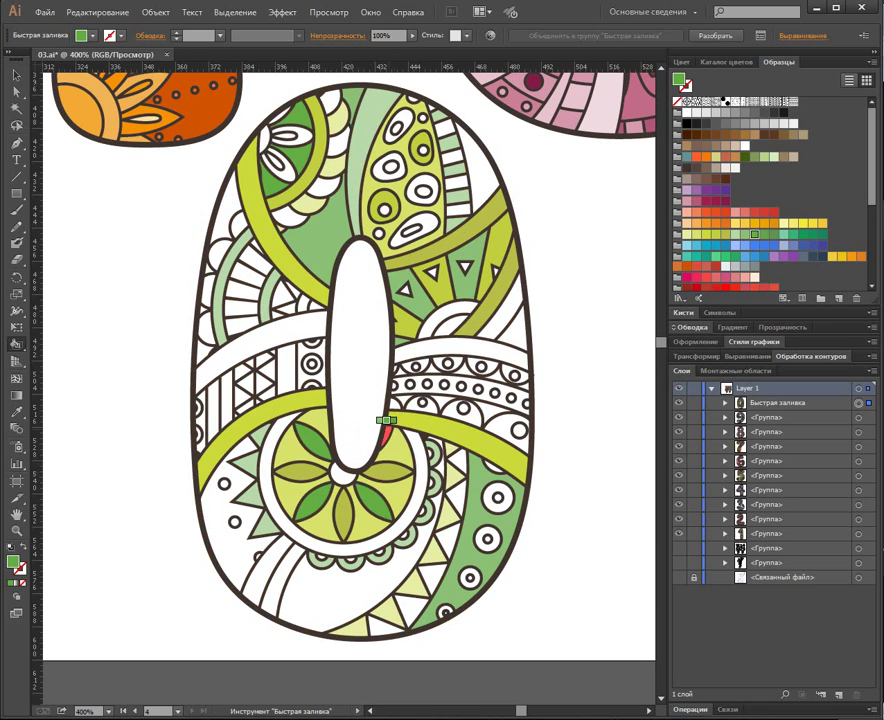
pyautogui.click(498, 494)
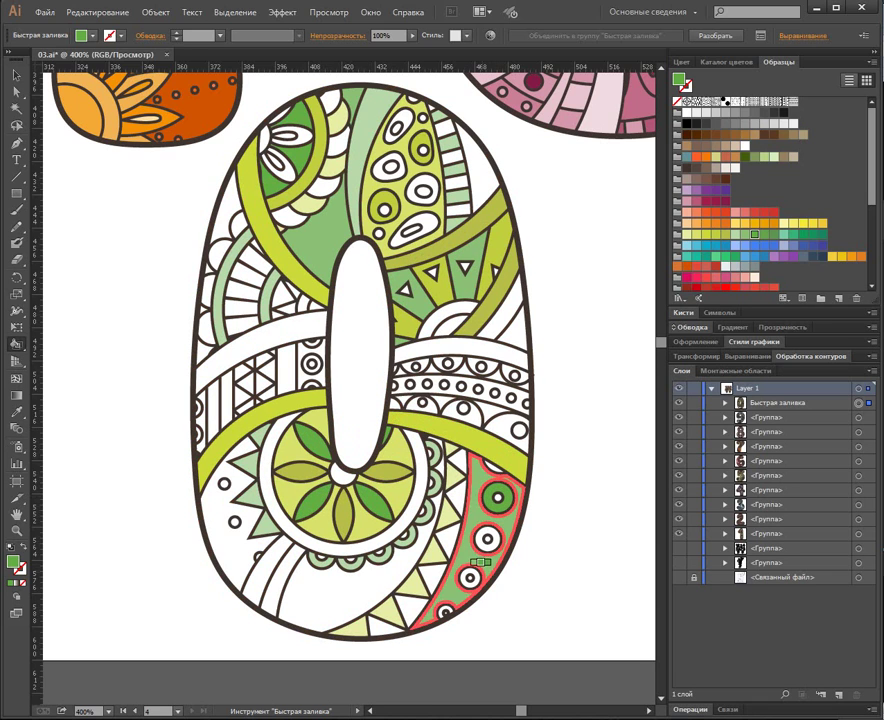
pyautogui.click(470, 576)
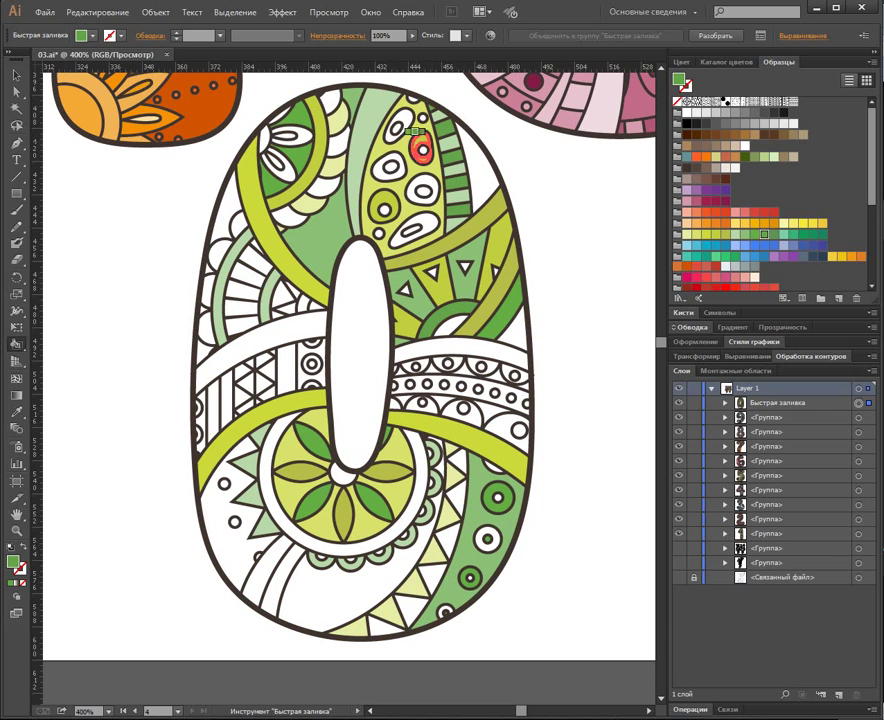
# Fill pebble centers, alternate scallops, stripes in the left panel, the lower flower's center and remaining lower-right rings with darker greens.
pyautogui.click(391, 167)
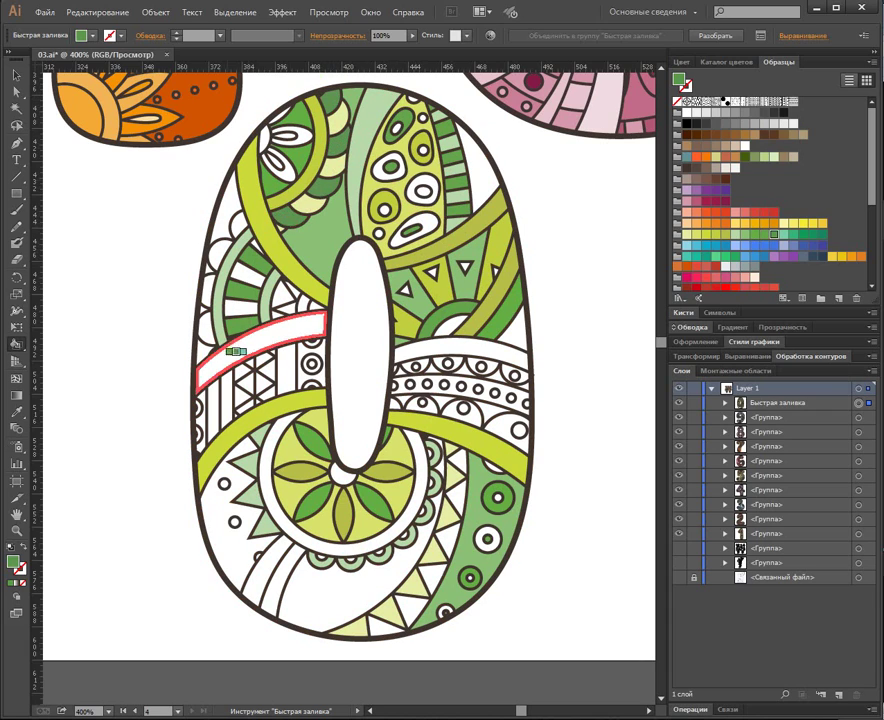
pyautogui.click(211, 404)
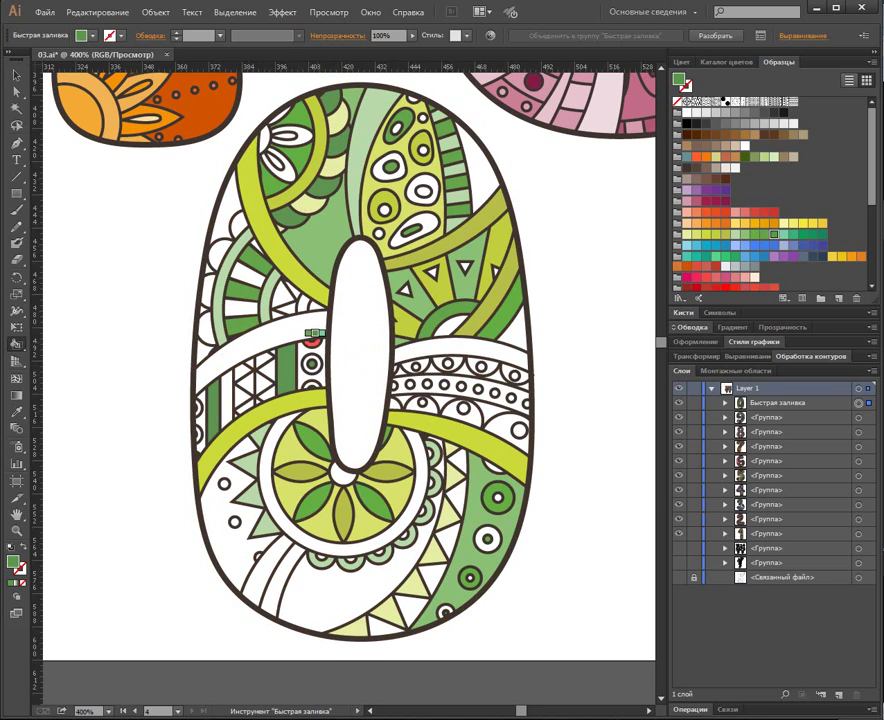
pyautogui.click(341, 472)
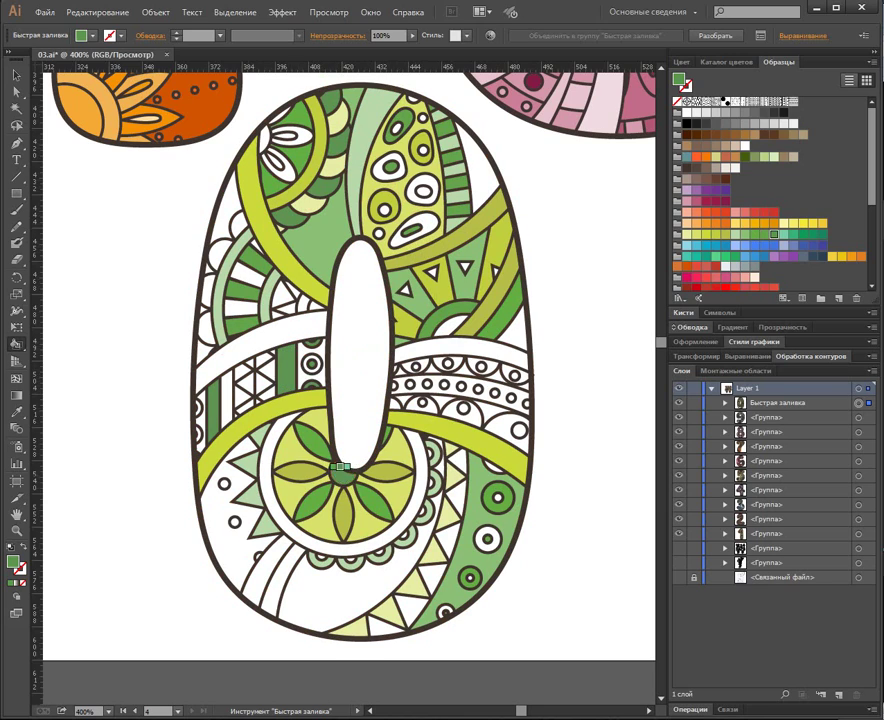
pyautogui.click(486, 531)
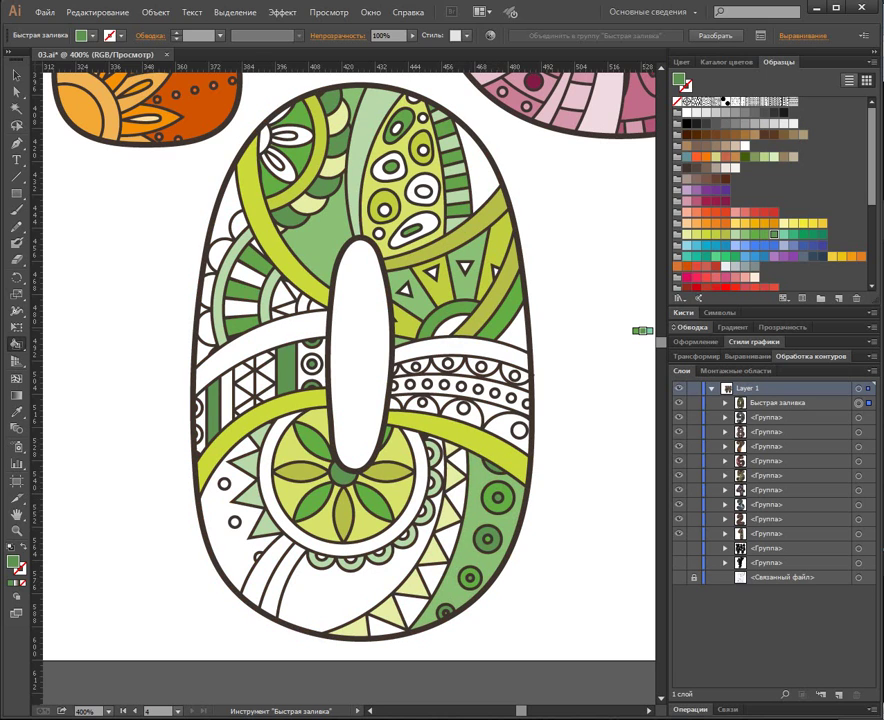
# Fill the right-hand curved and dotted bands, upper corners, upper flower petals and a pebble ring with light turquoise, undoing the stray fill.
pyautogui.click(478, 354)
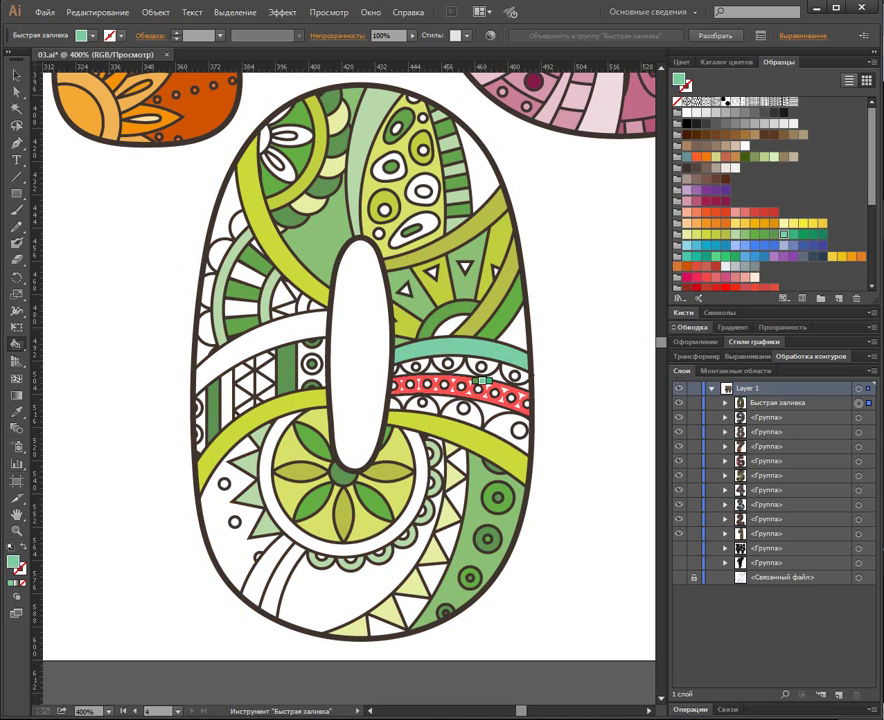
pyautogui.click(484, 383)
pyautogui.click(488, 168)
pyautogui.click(421, 188)
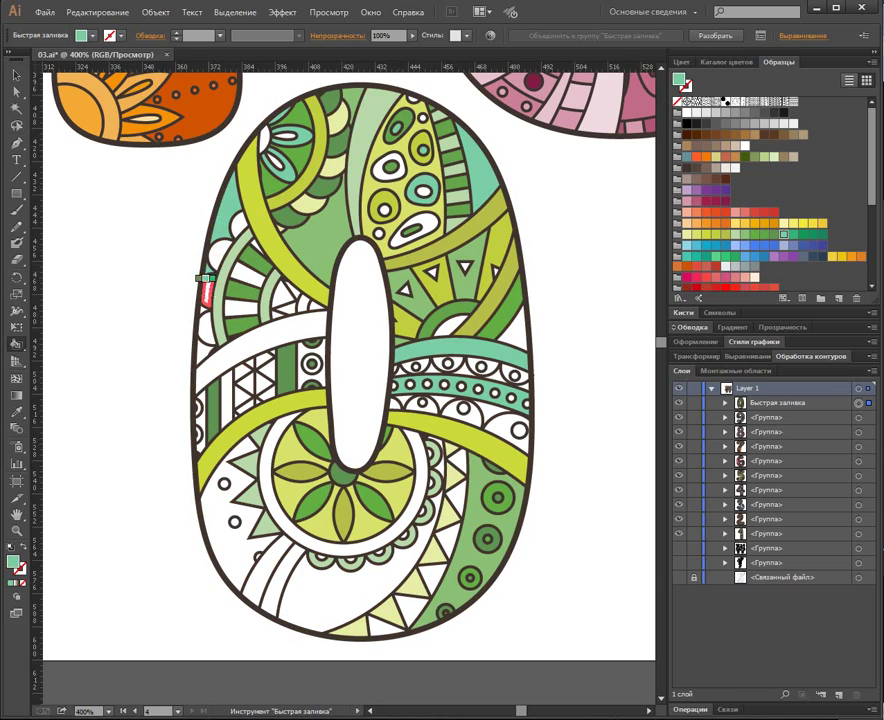
pyautogui.click(200, 302)
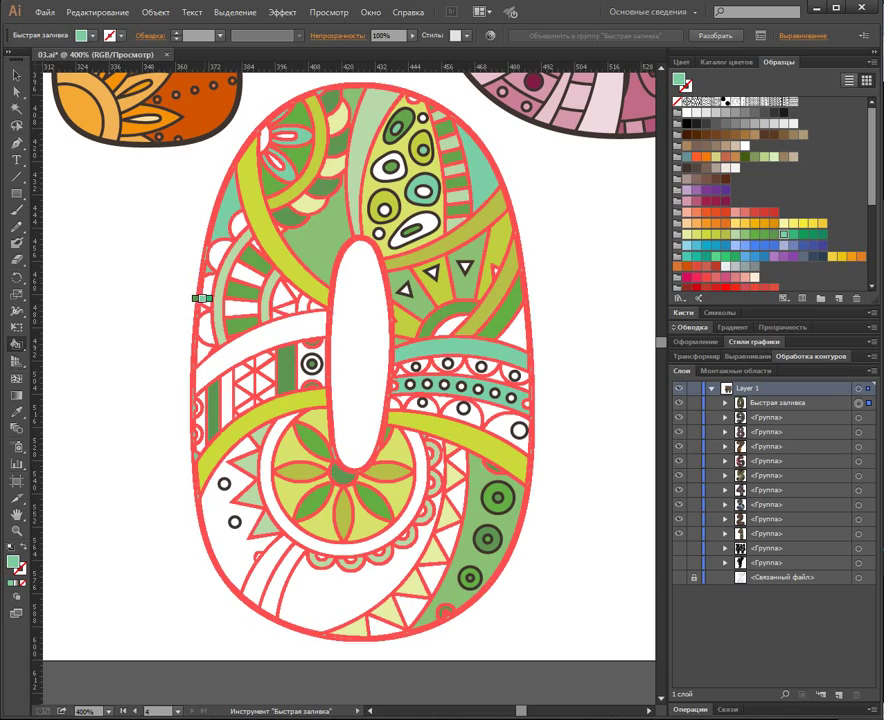
pyautogui.hotkey('ctrl', 'z')
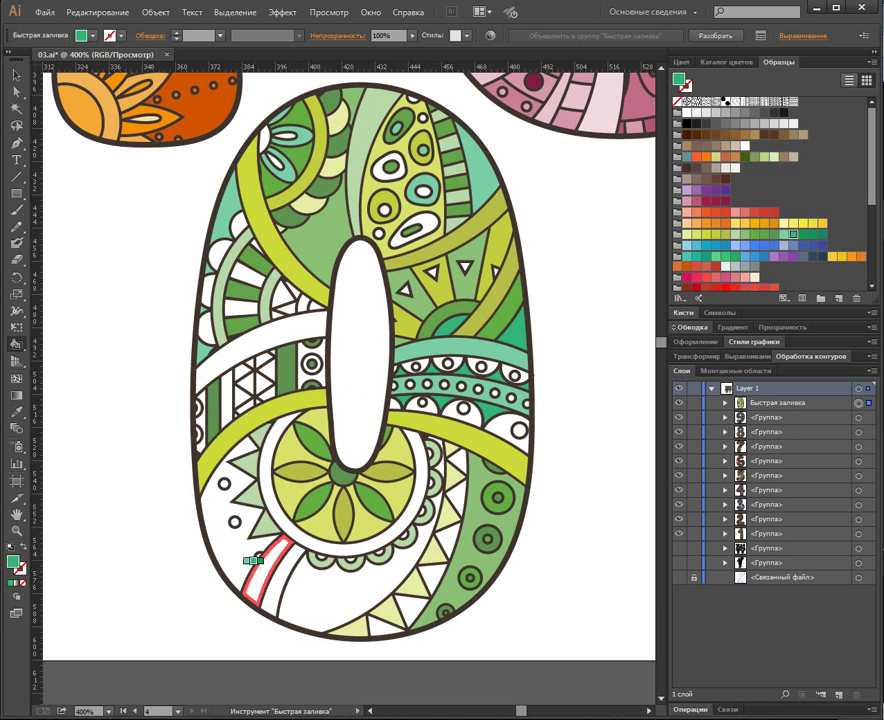
# Fill the background around the lower flower with sea green and its ring, two pebbles and the left scallops with deeper green.
pyautogui.click(240, 528)
pyautogui.click(344, 574)
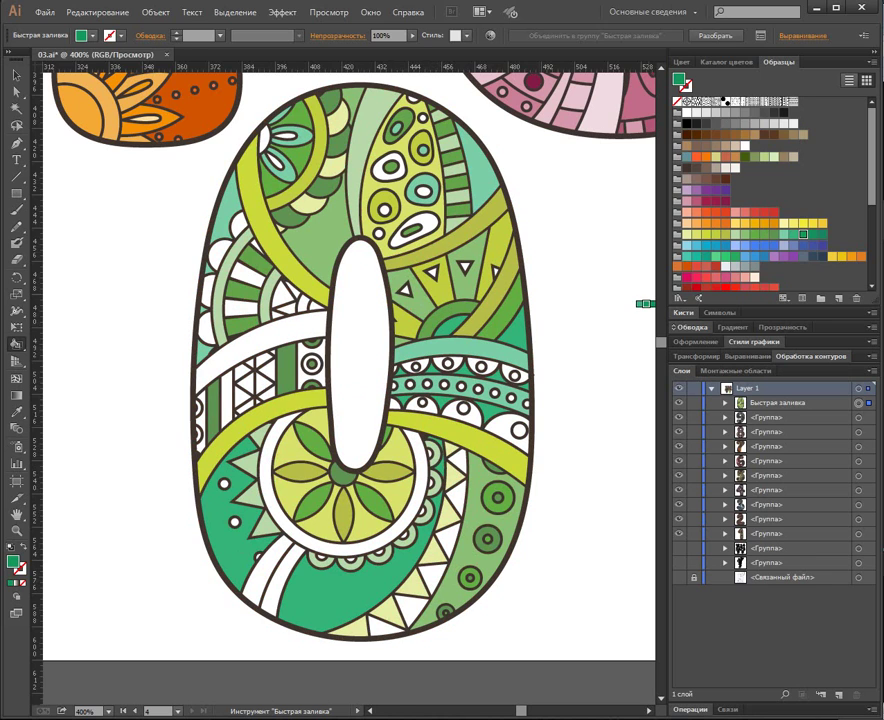
pyautogui.click(410, 228)
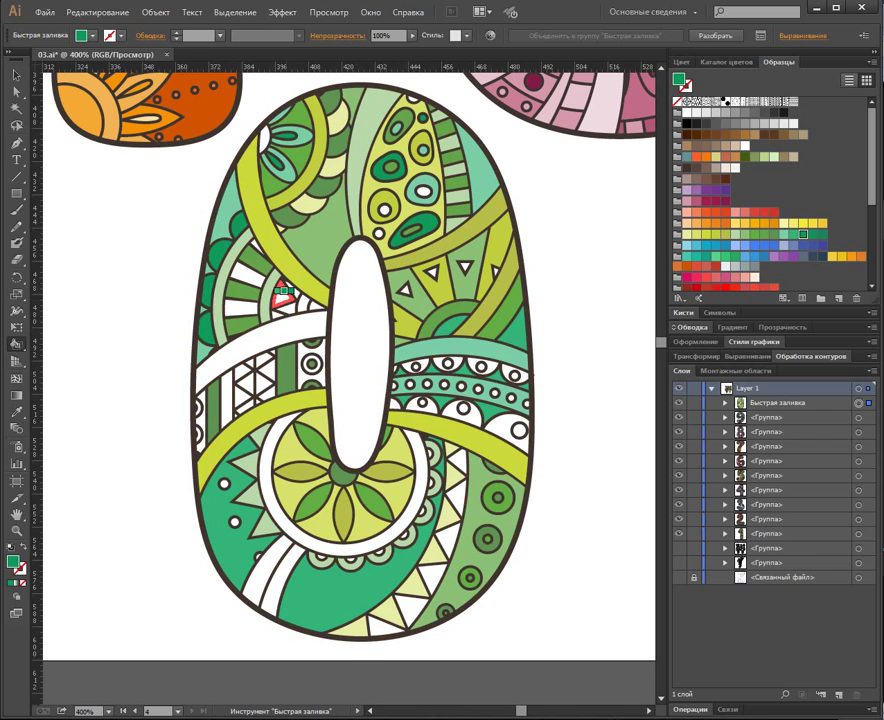
pyautogui.click(330, 541)
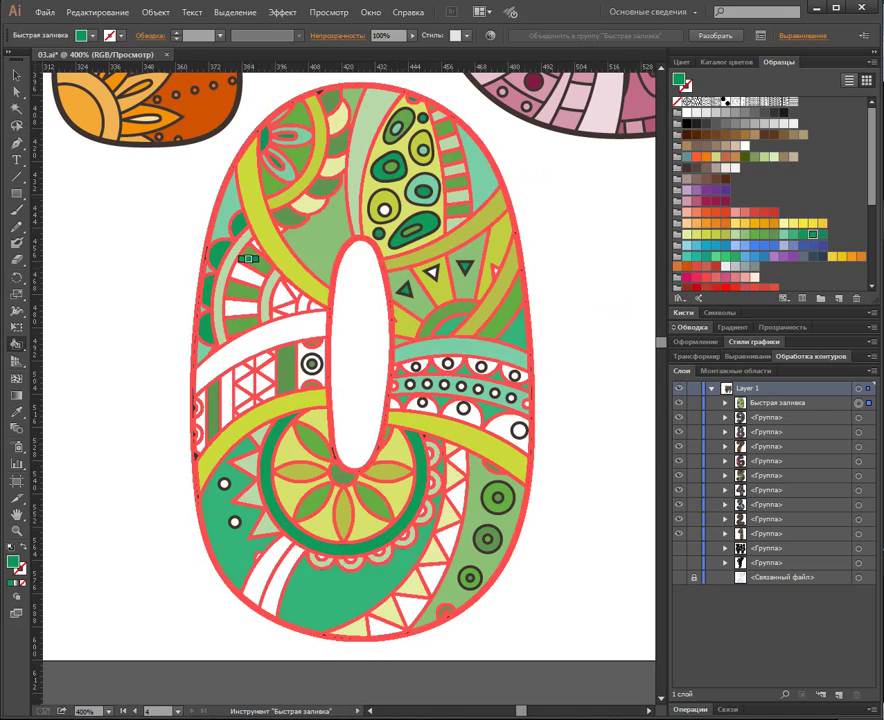
# Fill the white rays of the left fan and the centers of the scallops under the lower flower with the next darker green.
pyautogui.click(246, 271)
pyautogui.click(237, 291)
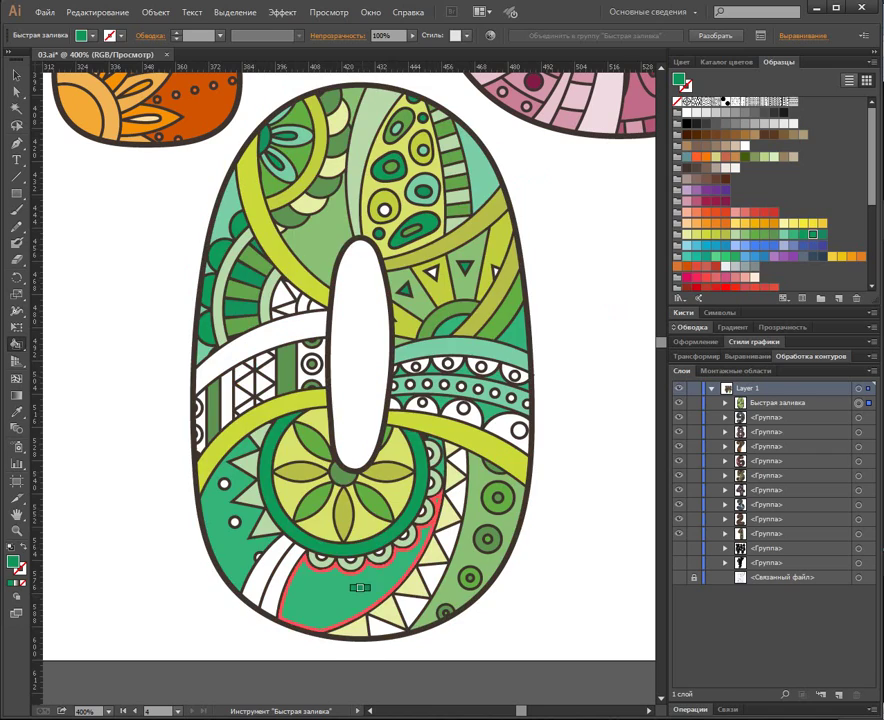
pyautogui.click(321, 559)
pyautogui.click(350, 560)
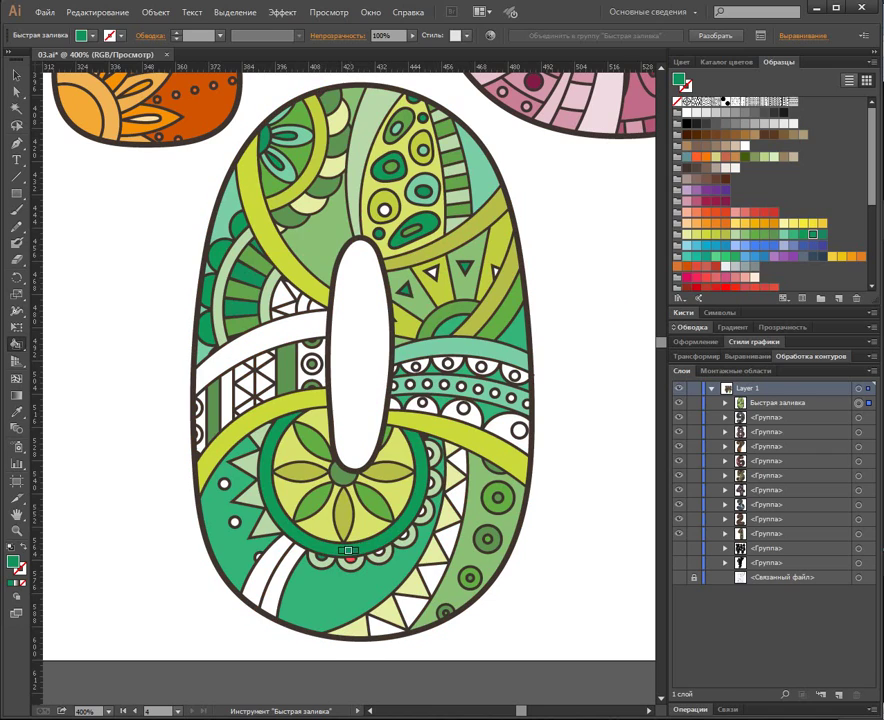
pyautogui.click(380, 554)
pyautogui.click(406, 534)
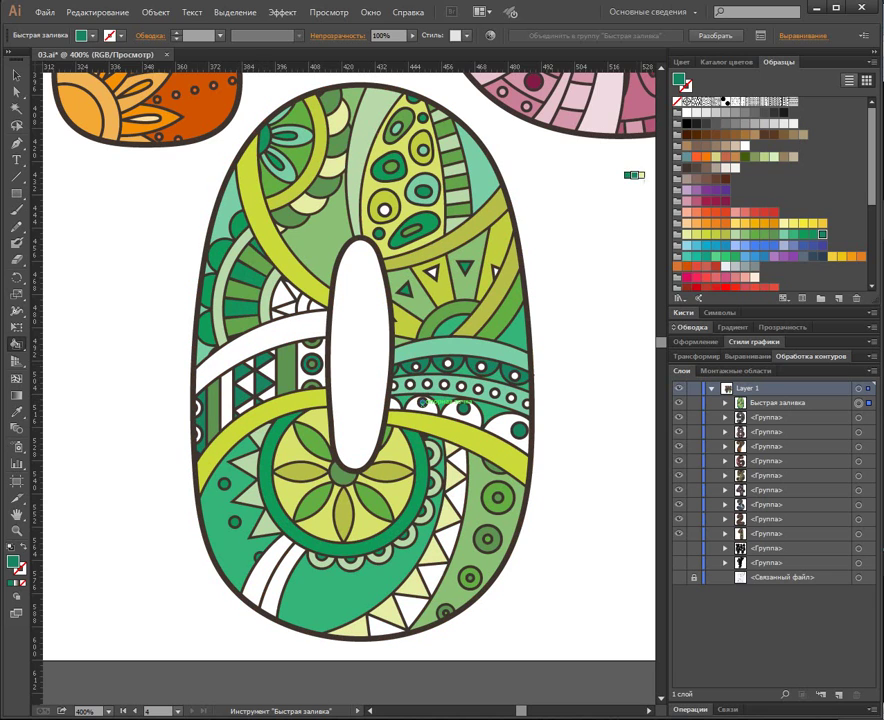
# Fill a small ray of the left fan, the lower right-hand scallops, the ringed stripe and a lower-left band with light blue.
pyautogui.press('Right')
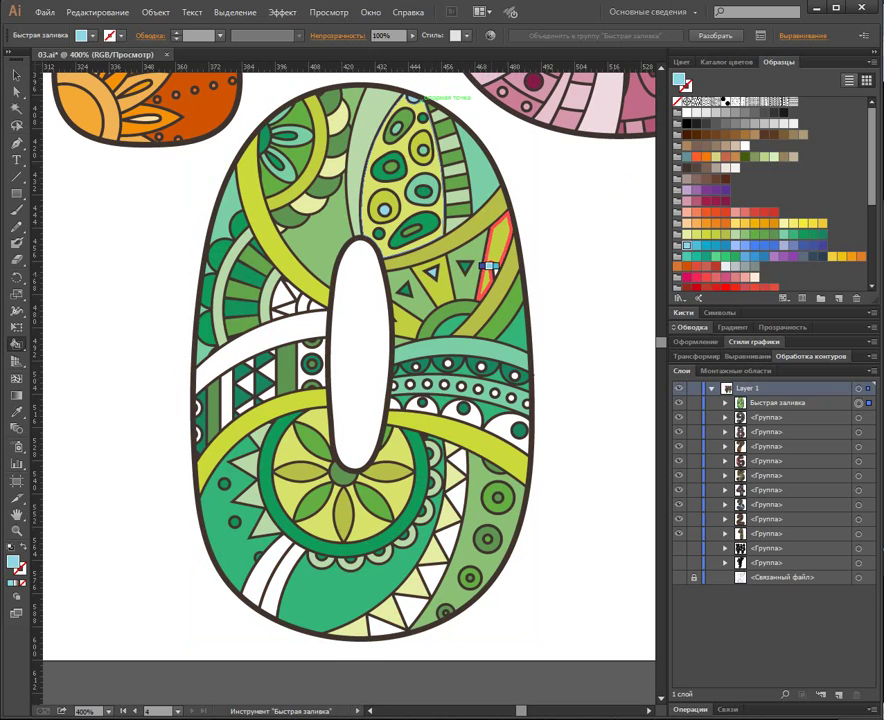
pyautogui.click(283, 296)
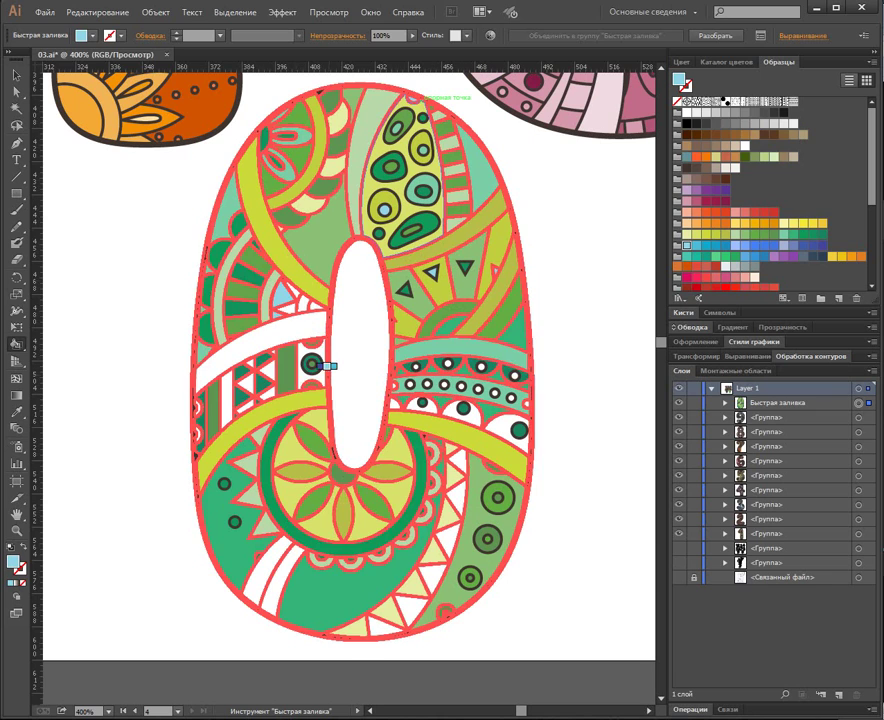
pyautogui.click(394, 406)
pyautogui.click(416, 410)
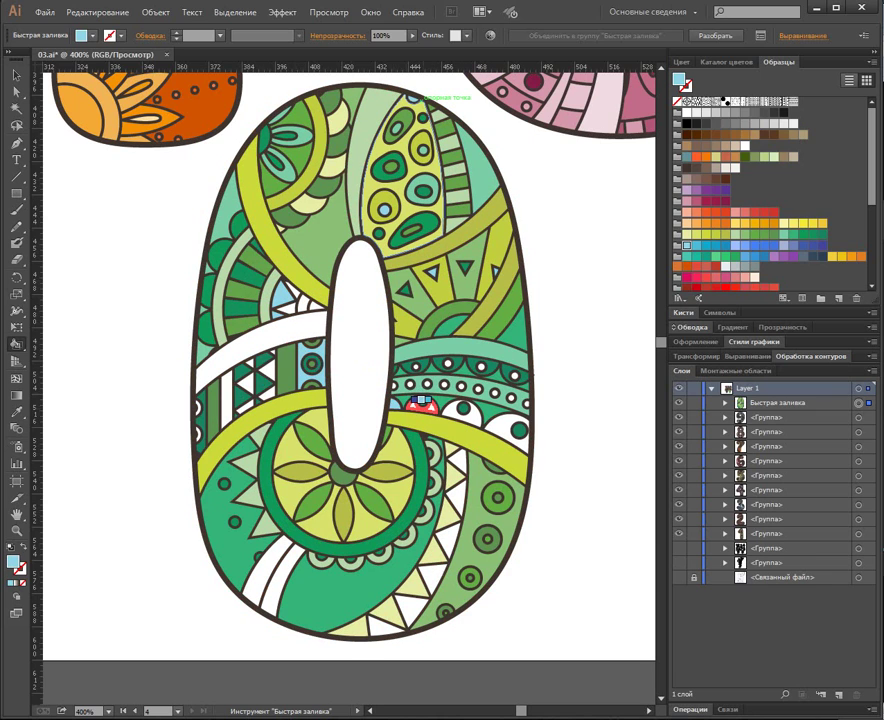
pyautogui.click(463, 418)
pyautogui.click(496, 428)
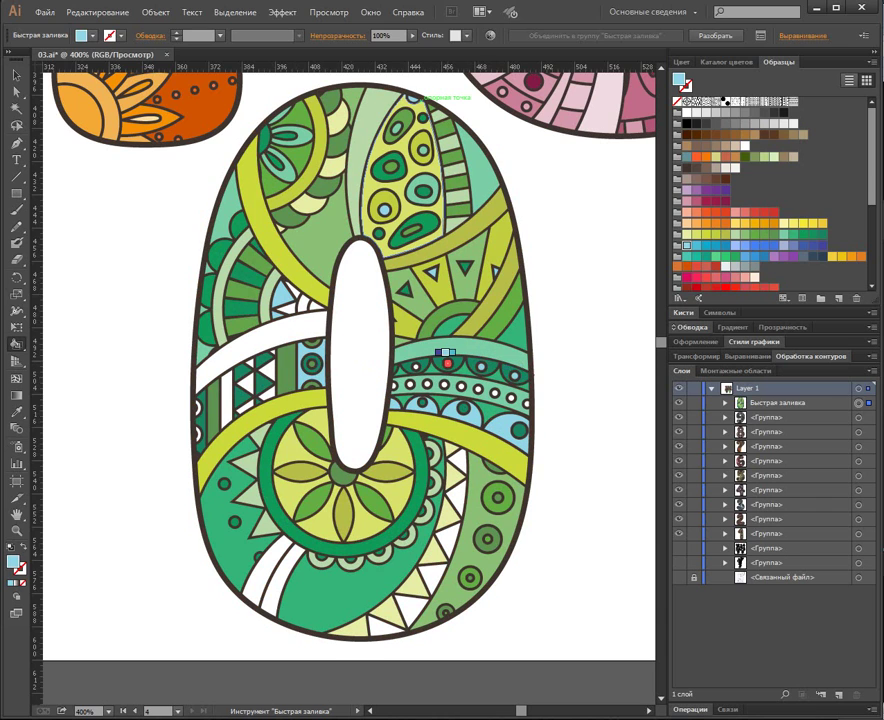
pyautogui.click(285, 564)
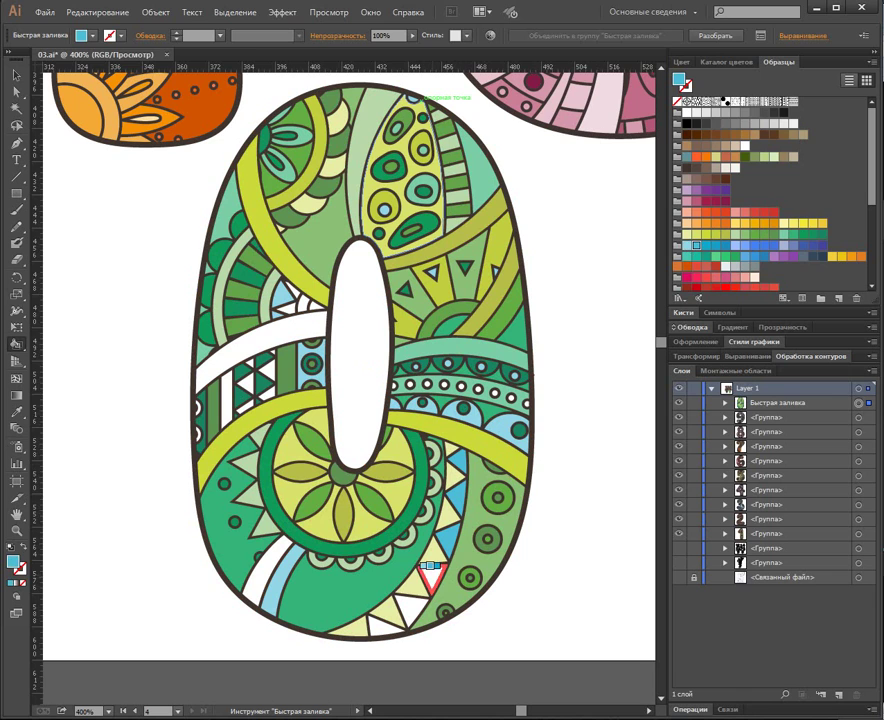
# Fill the white triangles along the lower-right band and the remaining white lower-left band with medium blue.
pyautogui.click(407, 609)
pyautogui.click(383, 627)
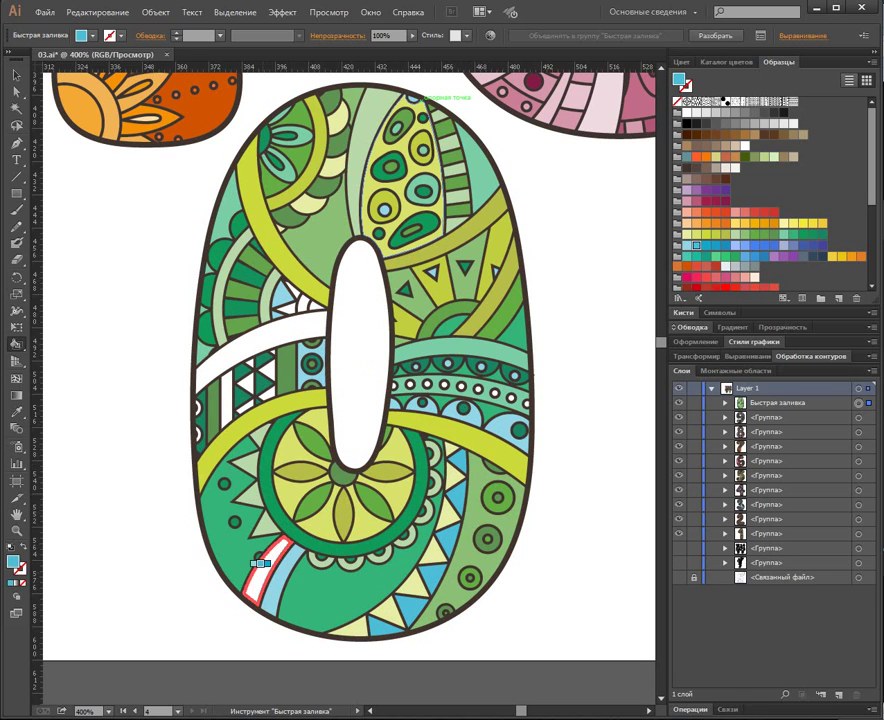
pyautogui.click(261, 577)
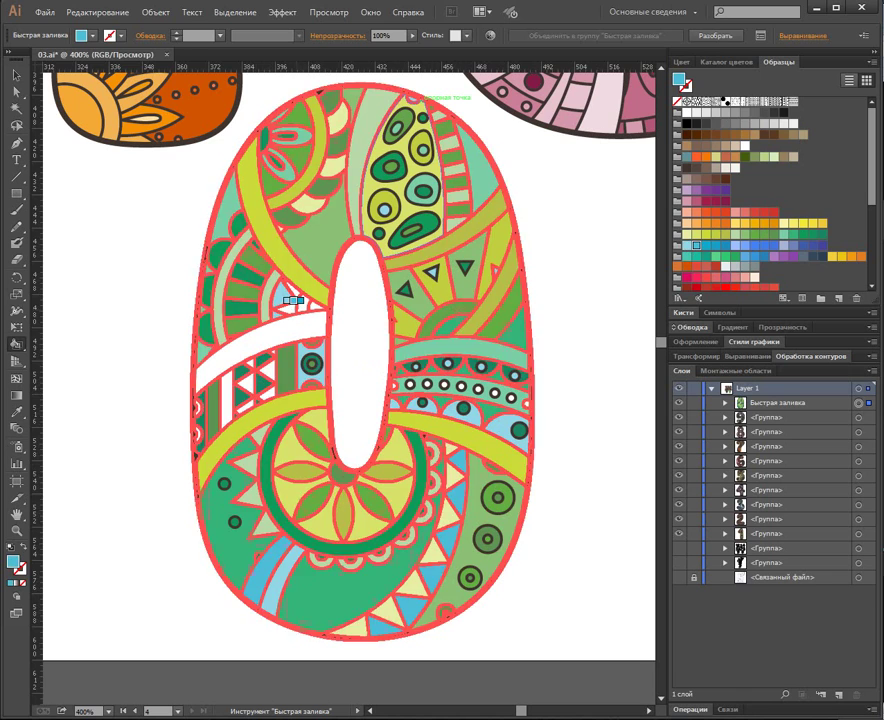
# Fill the left fan's inner rays and left panel stripes with blue shades, and the white curved band with the upper area's green.
pyautogui.click(286, 308)
pyautogui.click(298, 298)
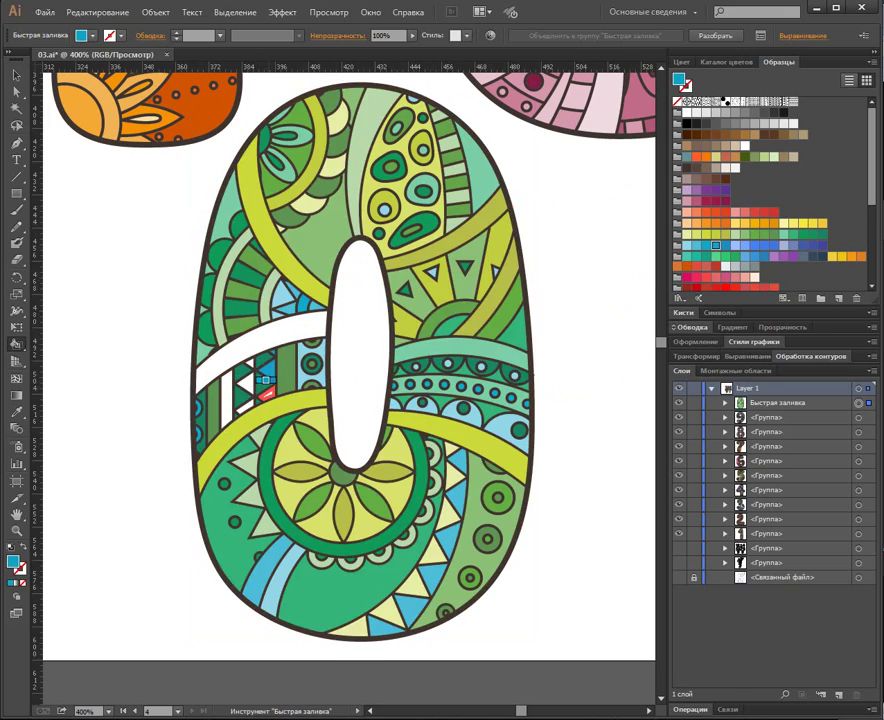
pyautogui.click(229, 397)
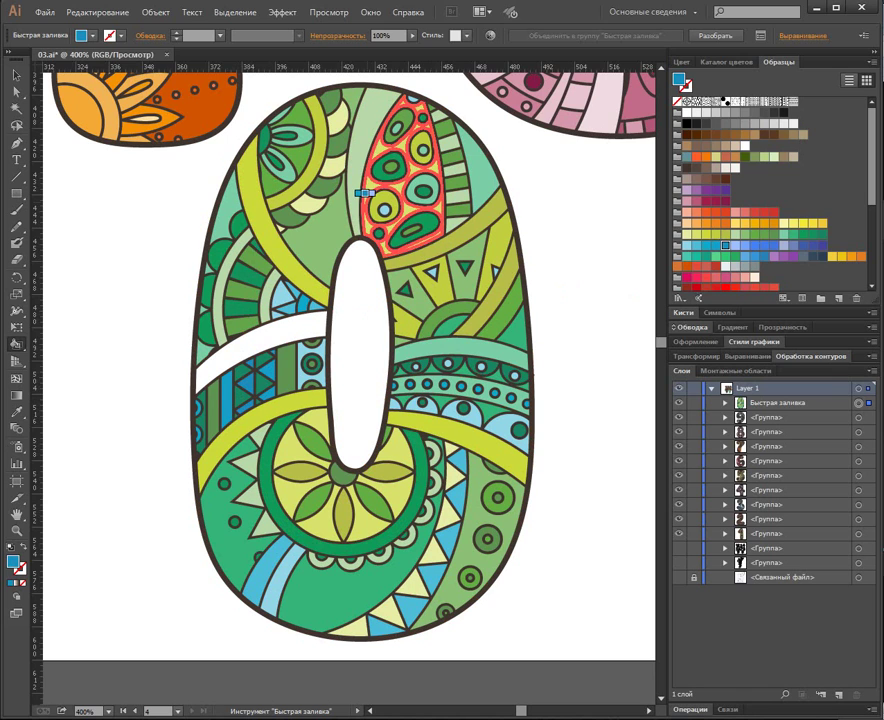
pyautogui.keyDown('alt'); pyautogui.click(362, 196); pyautogui.keyUp('alt')
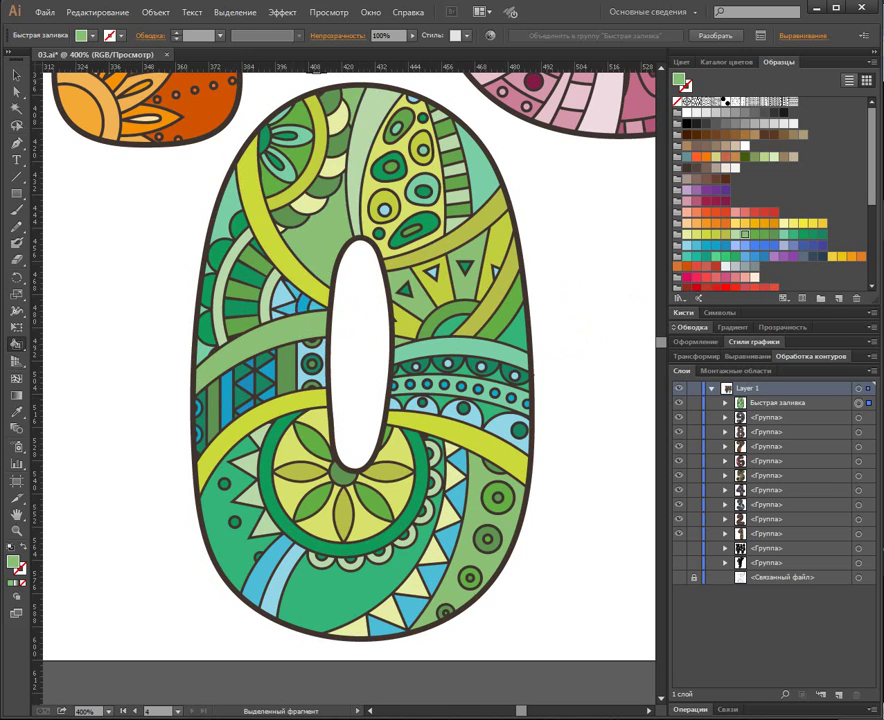
# Expand the Live Paint digit 0 with object, fill and stroke included.
pyautogui.click(156, 12)
pyautogui.click(200, 162)
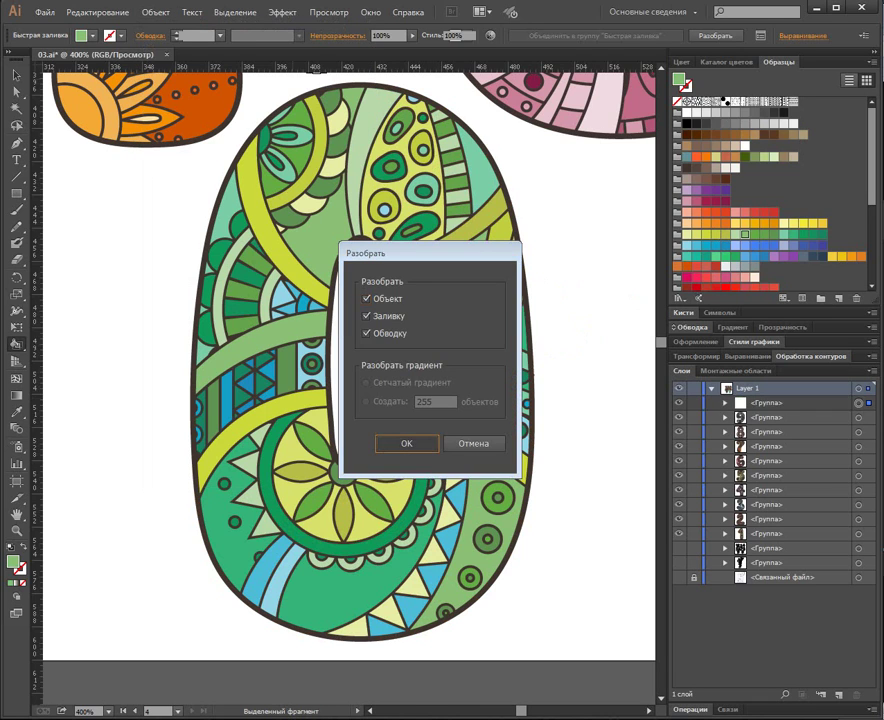
pyautogui.press('Return')
pyautogui.press('v')
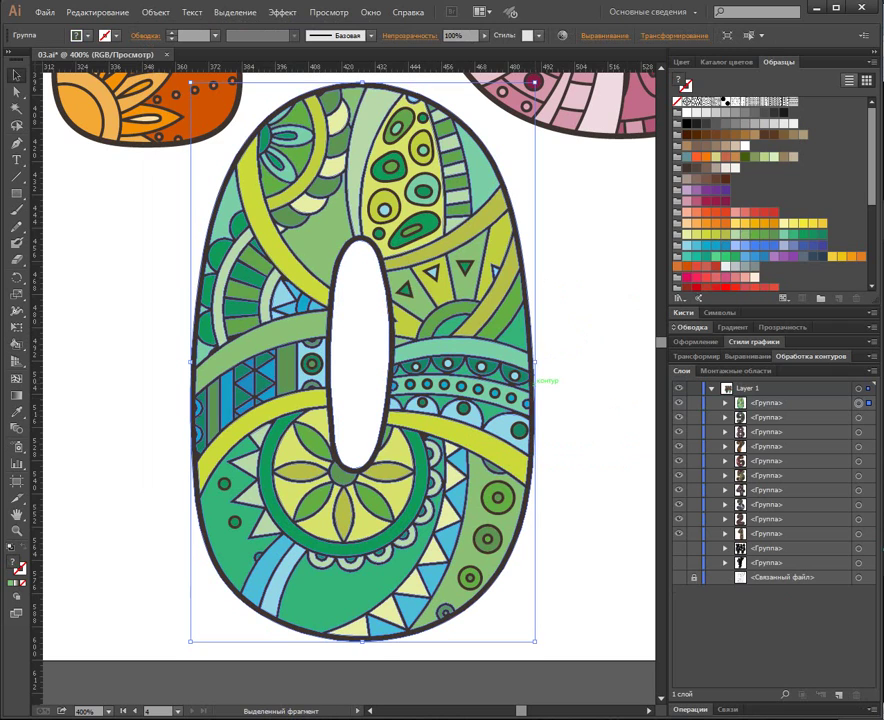
# Isolate the expanded digit 0 group and bring its dark outline to the front.
pyautogui.doubleClick(525, 380)
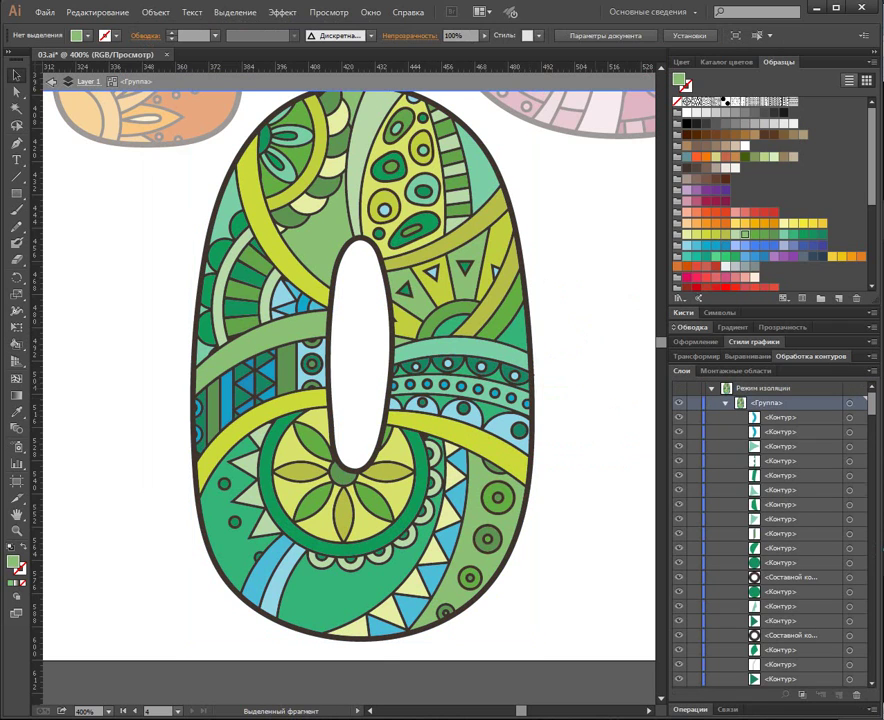
pyautogui.click(198, 406)
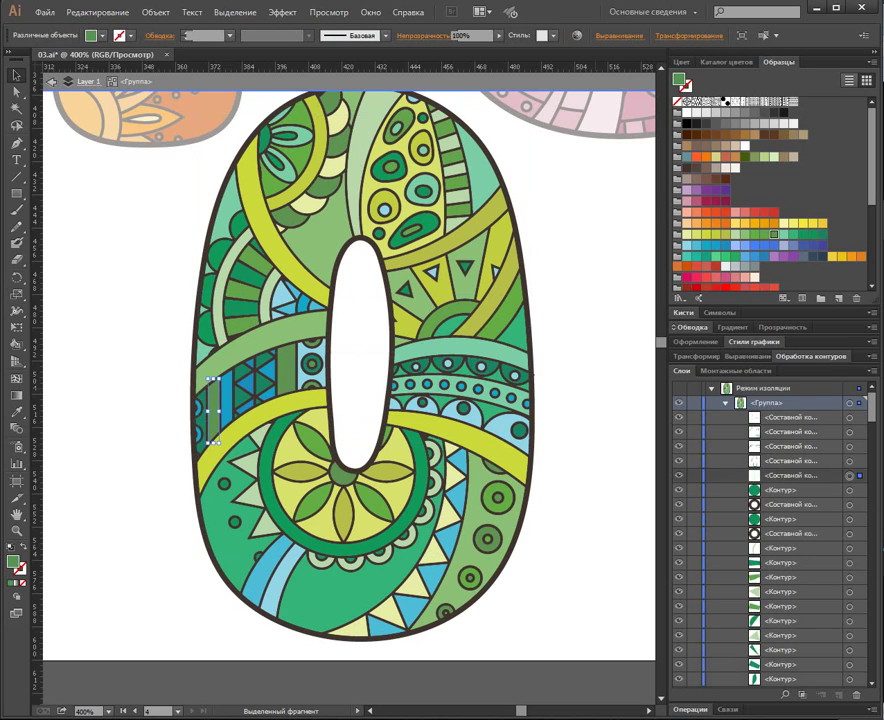
pyautogui.click(226, 486)
pyautogui.hotkey('ctrl', 'shift', ']')
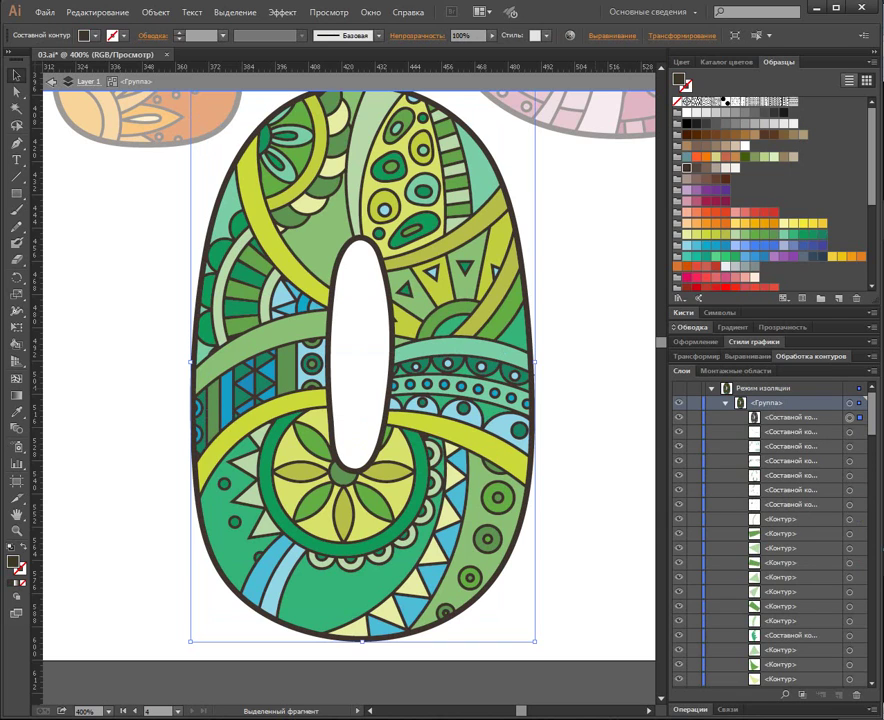
# Combine the same-colored pieces of digit 0 into compound paths, one for each fill color in the layer list.
pyautogui.click(850, 519)
pyautogui.hotkey('ctrl', '8')
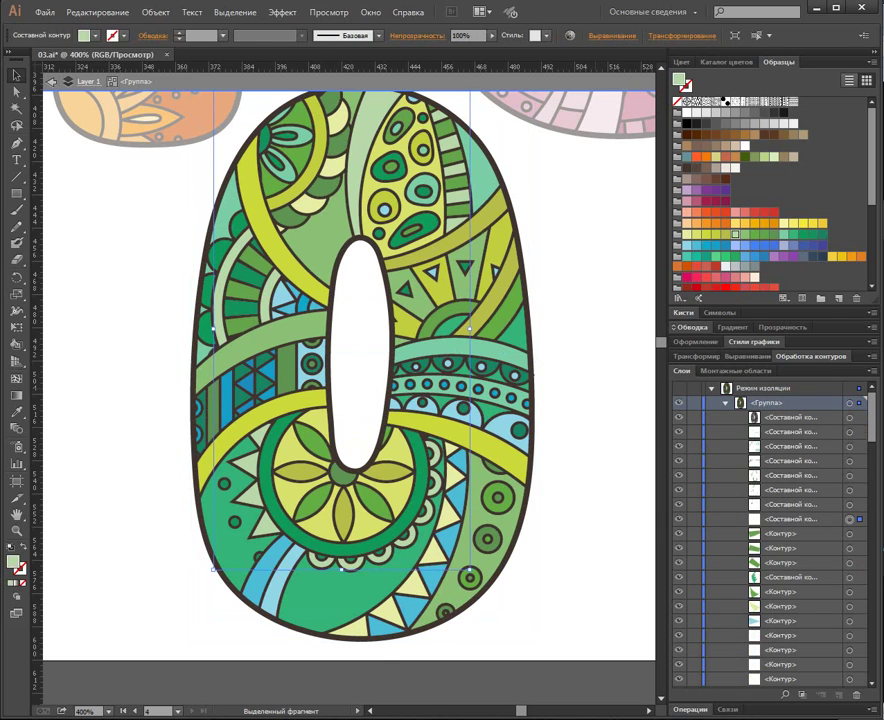
pyautogui.click(850, 533)
pyautogui.hotkey('ctrl', '8')
pyautogui.click(850, 548)
pyautogui.hotkey('ctrl', '8')
pyautogui.click(850, 563)
pyautogui.hotkey('ctrl', '8')
pyautogui.click(850, 577)
pyautogui.hotkey('ctrl', '8')
pyautogui.click(850, 592)
pyautogui.hotkey('ctrl', '8')
pyautogui.click(850, 606)
pyautogui.hotkey('ctrl', '8')
pyautogui.click(850, 621)
pyautogui.hotkey('ctrl', '8')
pyautogui.click(850, 635)
pyautogui.hotkey('ctrl', '8')
pyautogui.click(850, 650)
pyautogui.hotkey('ctrl', '8')
pyautogui.hotkey('ctrl', 'alt', '[')
pyautogui.hotkey('ctrl', 'alt', '[')
pyautogui.hotkey('ctrl', 'alt', '[')
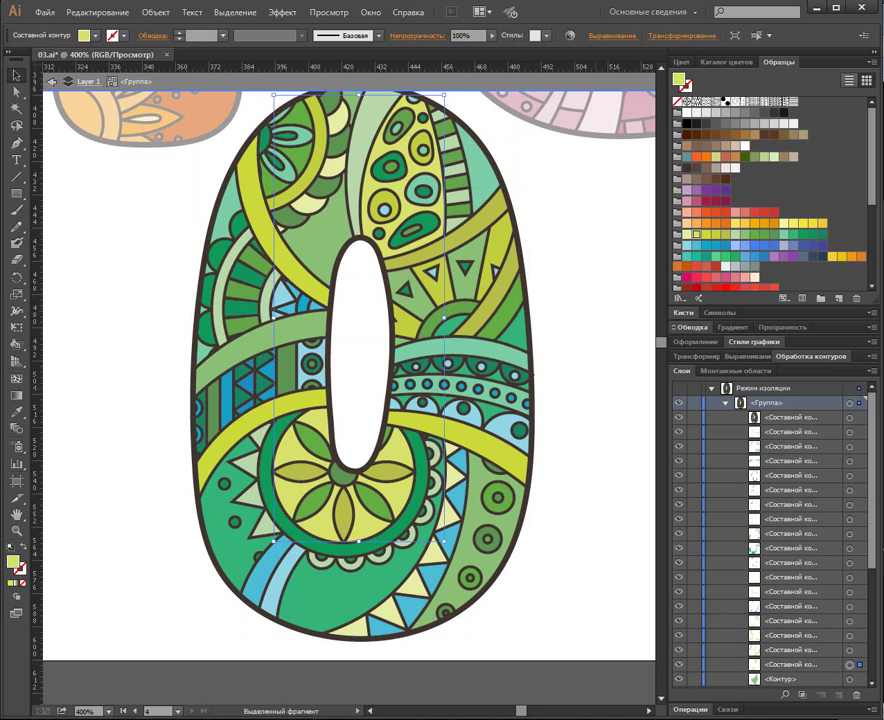
pyautogui.hotkey('ctrl', 'alt', '[')
pyautogui.hotkey('ctrl', 'alt', '[')
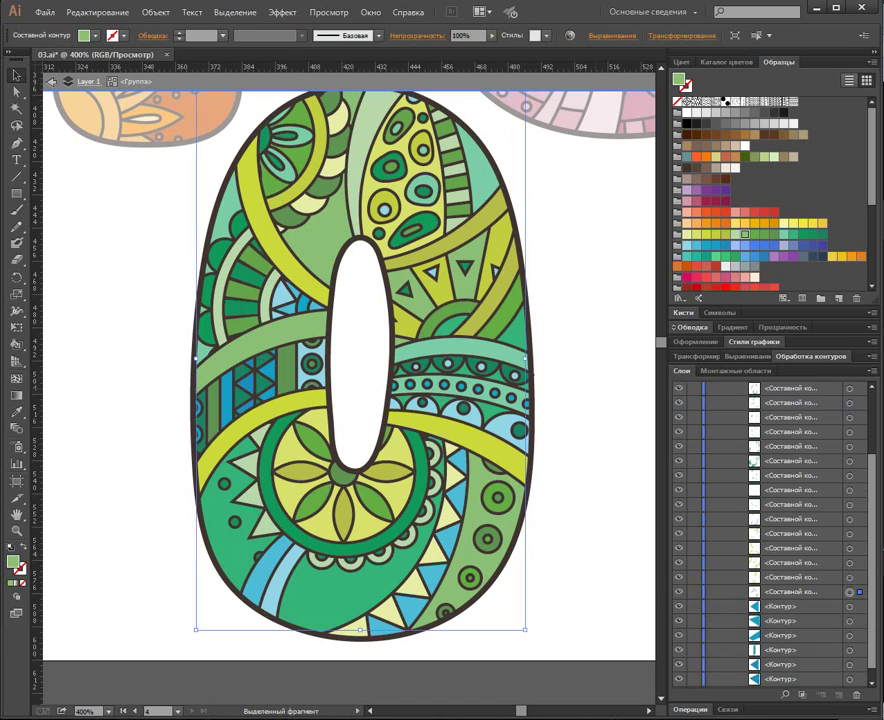
pyautogui.hotkey('ctrl', 'alt', '[')
# Select the deep blue pieces of the left panel by matching fill and combine them into a compound path.
pyautogui.click(246, 386)
pyautogui.hotkey('ctrl', '6')
pyautogui.hotkey('ctrl', '8')
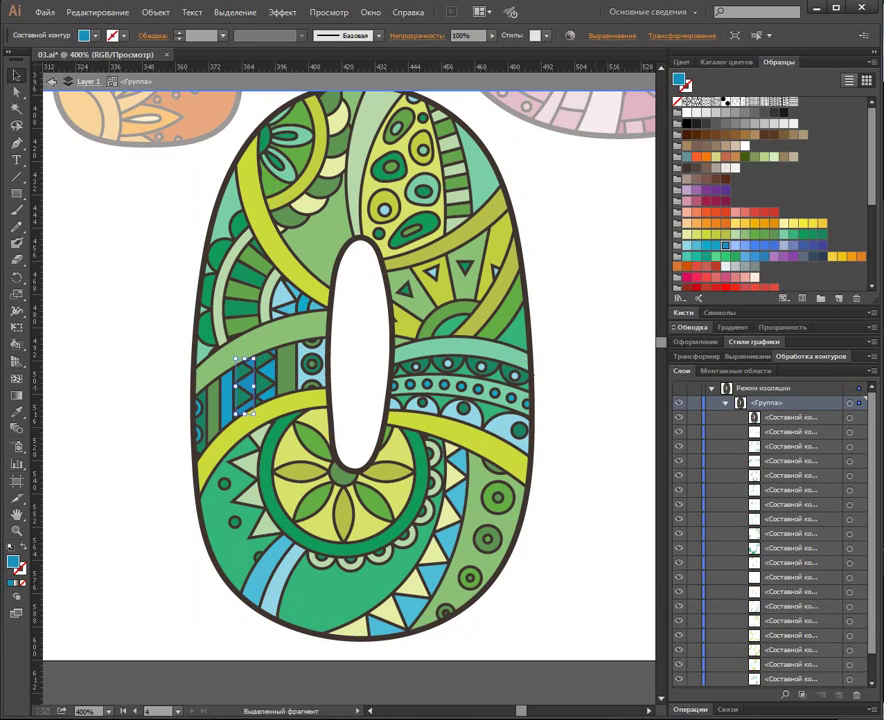
# Recolor all of digit 0 except its dark outline with the orange-yellow color group, then leave the isolated group.
pyautogui.hotkey('ctrl', 'a')
pyautogui.click(679, 417)
pyautogui.click(679, 417)
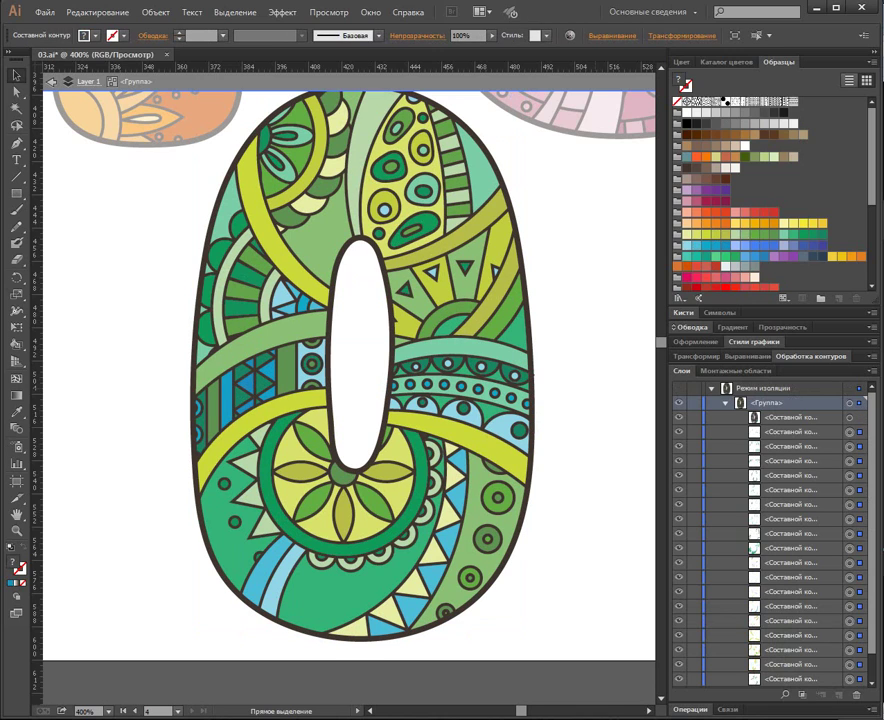
pyautogui.press('v')
pyautogui.click(570, 36)
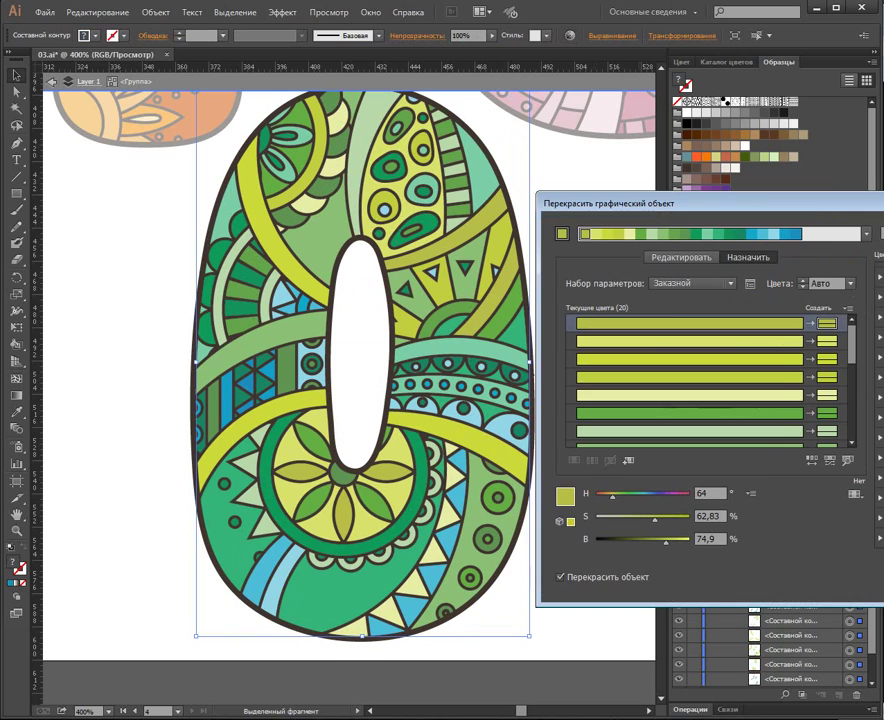
pyautogui.scroll(-5, 880, 400)
pyautogui.click(880, 466)
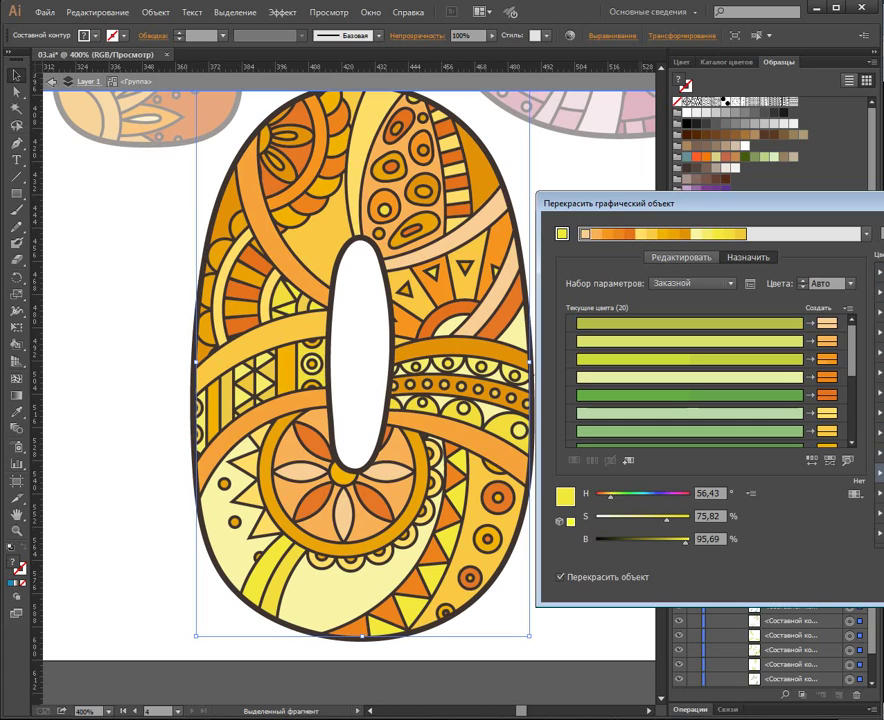
pyautogui.press('Return')
pyautogui.hotkey('ctrl', 'shift', 'a')
pyautogui.press('Escape')
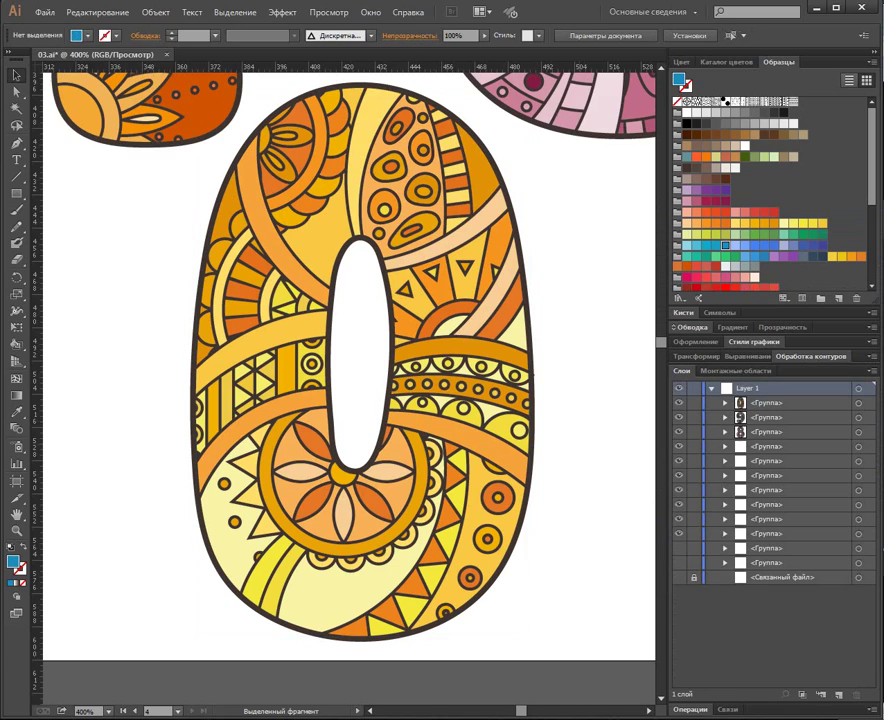
# Recolor all fills of digit 0, leaving out the dark outline, with the green color group.
pyautogui.hotkey('ctrl', '-')
pyautogui.hotkey('ctrl', '-')
pyautogui.hotkey('ctrl', '-')
pyautogui.hotkey('ctrl', '-')
pyautogui.hotkey('ctrl', '-')
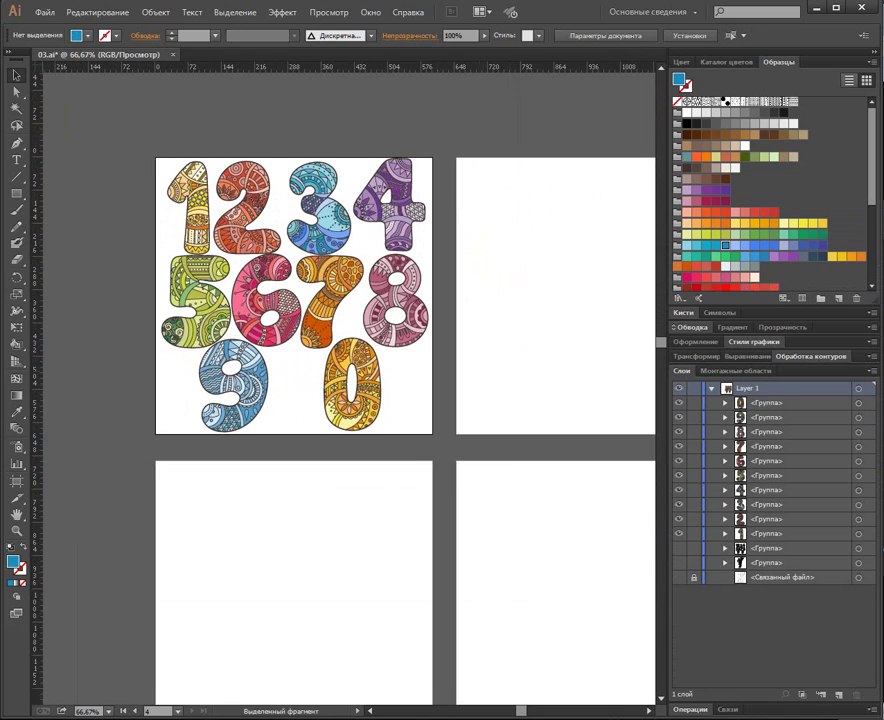
pyautogui.hotkey('ctrl', '+')
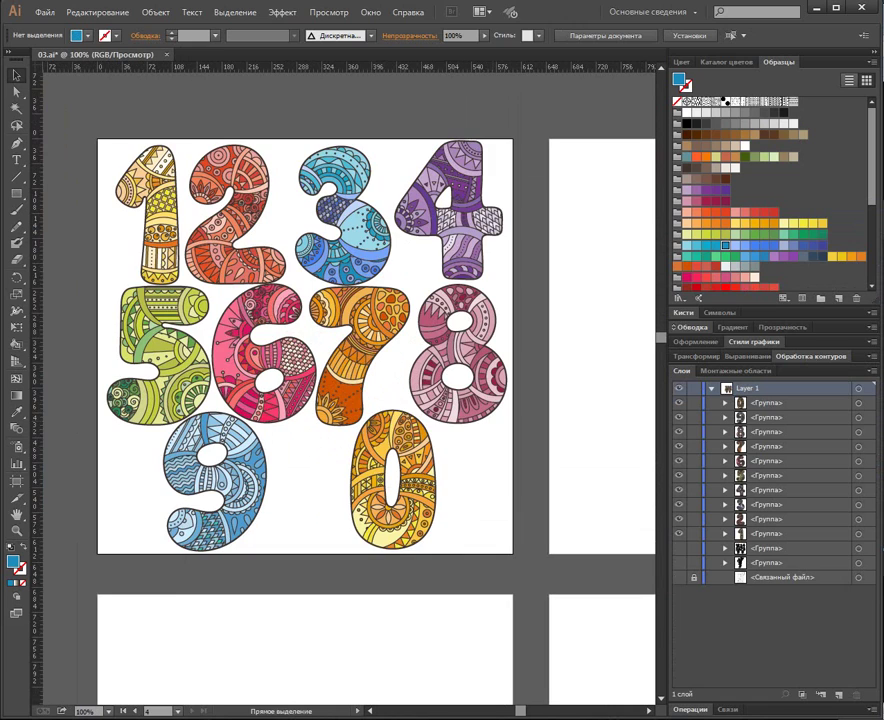
pyautogui.click(725, 403)
pyautogui.click(850, 403)
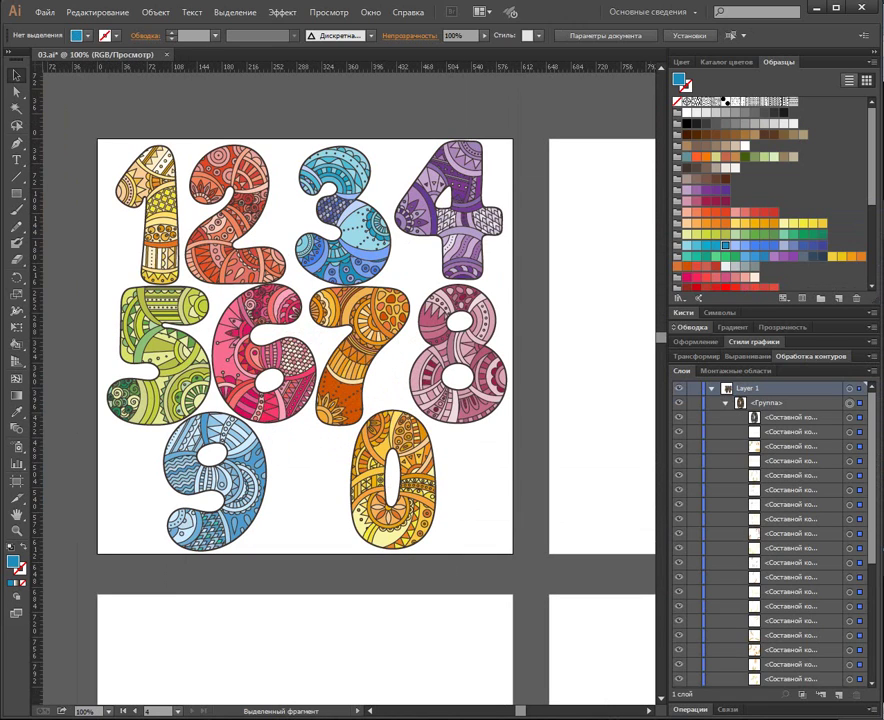
pyautogui.keyDown('shift'); pyautogui.click(850, 418); pyautogui.keyUp('shift')
pyautogui.click(570, 36)
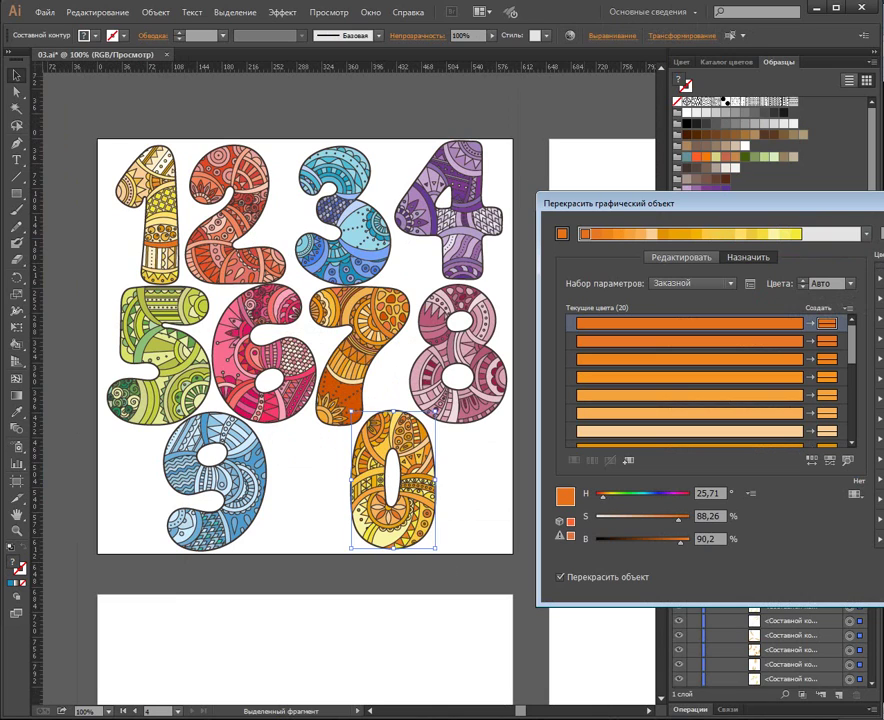
pyautogui.click(880, 439)
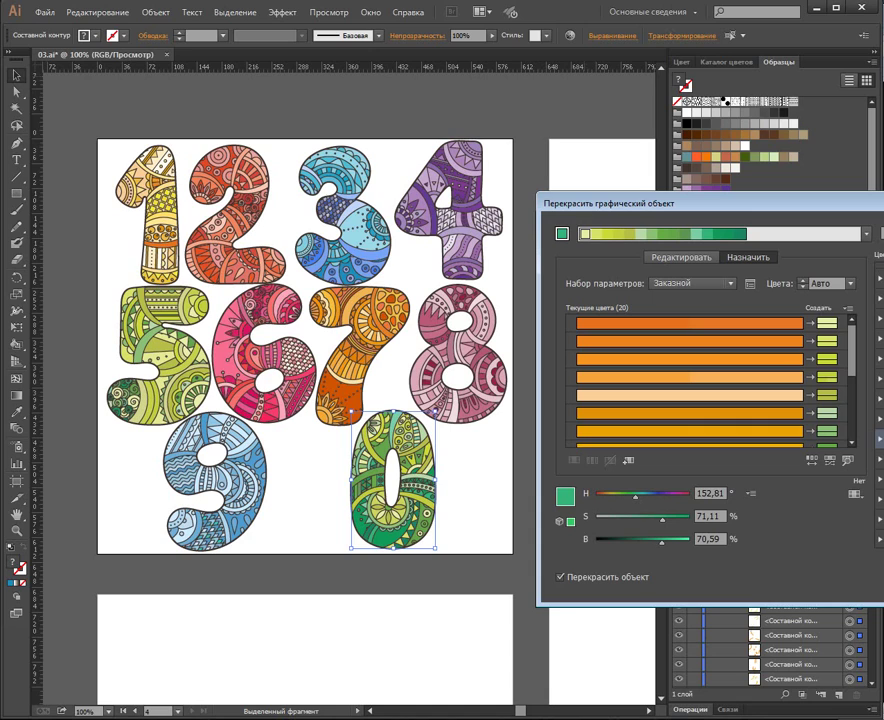
pyautogui.press('Return')
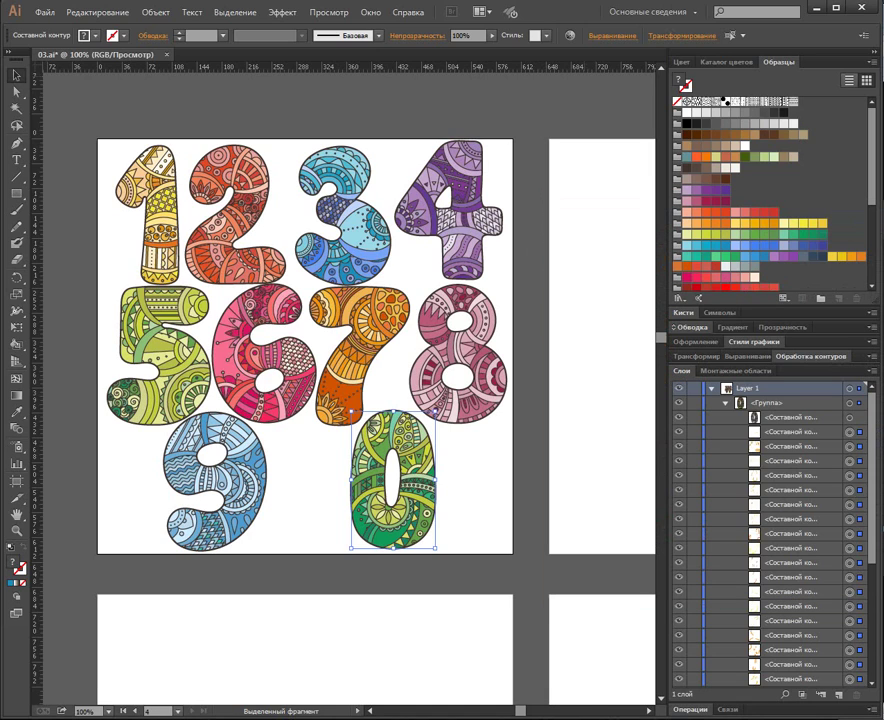
# Collapse the digit 0 group in the layer list, deselect everything and save the document.
pyautogui.click(725, 403)
pyautogui.hotkey('ctrl', 'shift', 'a')
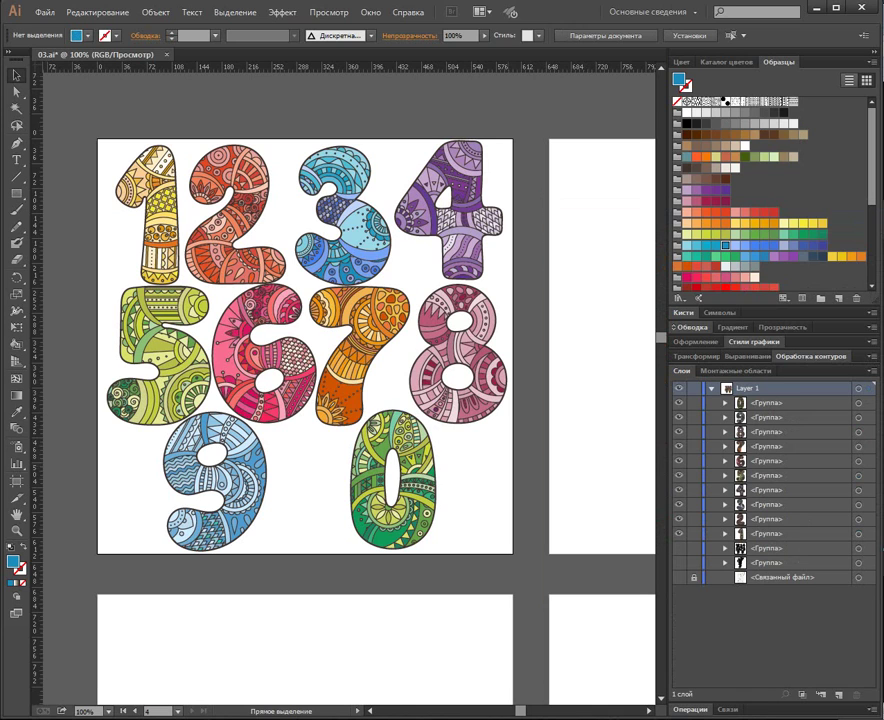
pyautogui.hotkey('ctrl', 's')
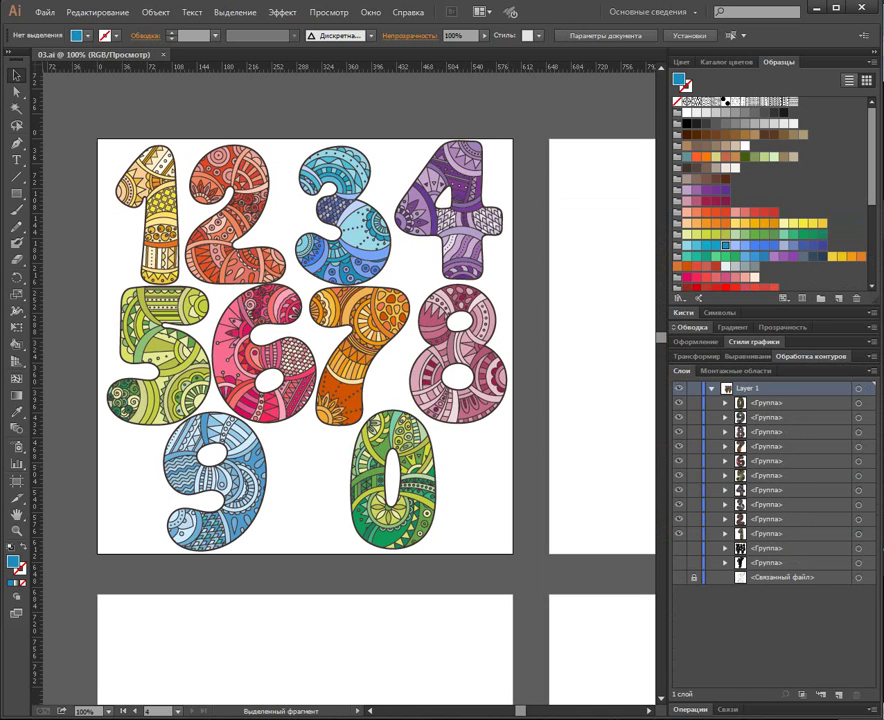
pyautogui.hotkey('ctrl', '+')
pyautogui.press('space')
pyautogui.moveTo(340, 310); pyautogui.dragTo(415, 368)
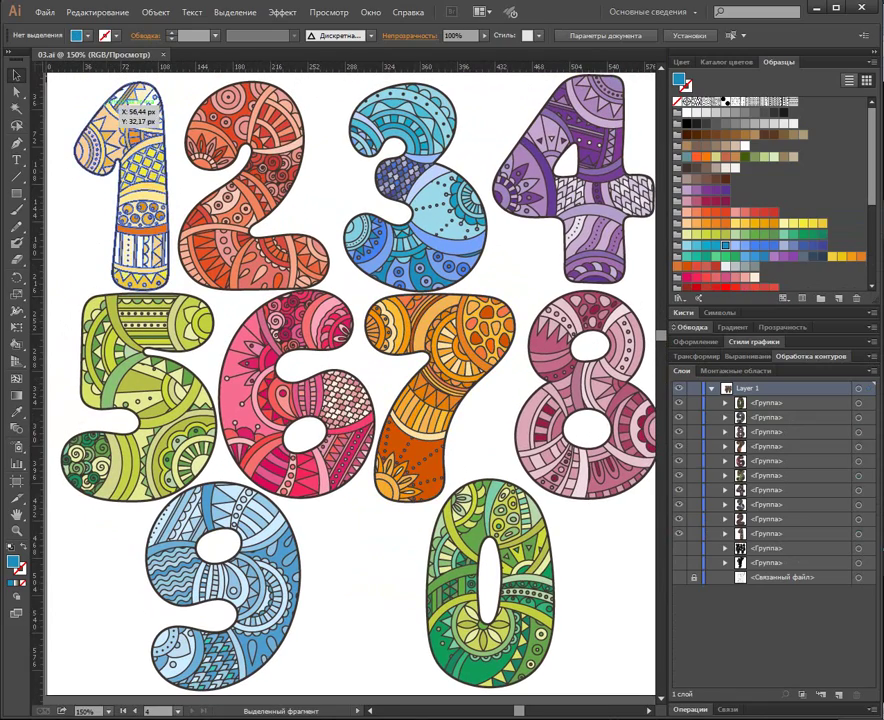
pyautogui.press('a')
pyautogui.click(144, 192)
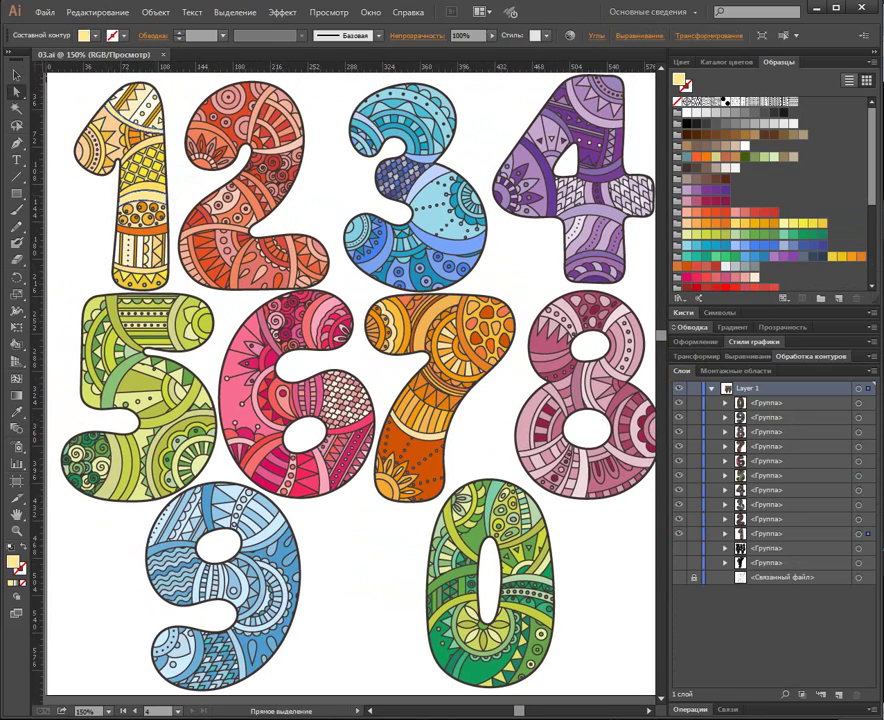
pyautogui.press('ctrl')
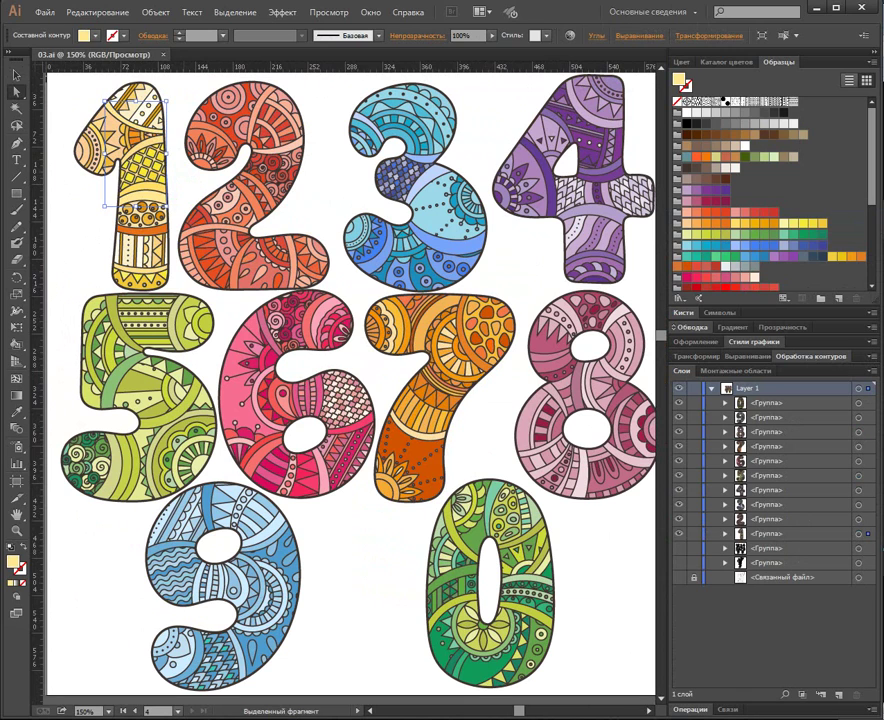
pyautogui.press('alt')
pyautogui.keyDown('alt'); pyautogui.click(144, 189); pyautogui.keyUp('alt')
pyautogui.press('alt')
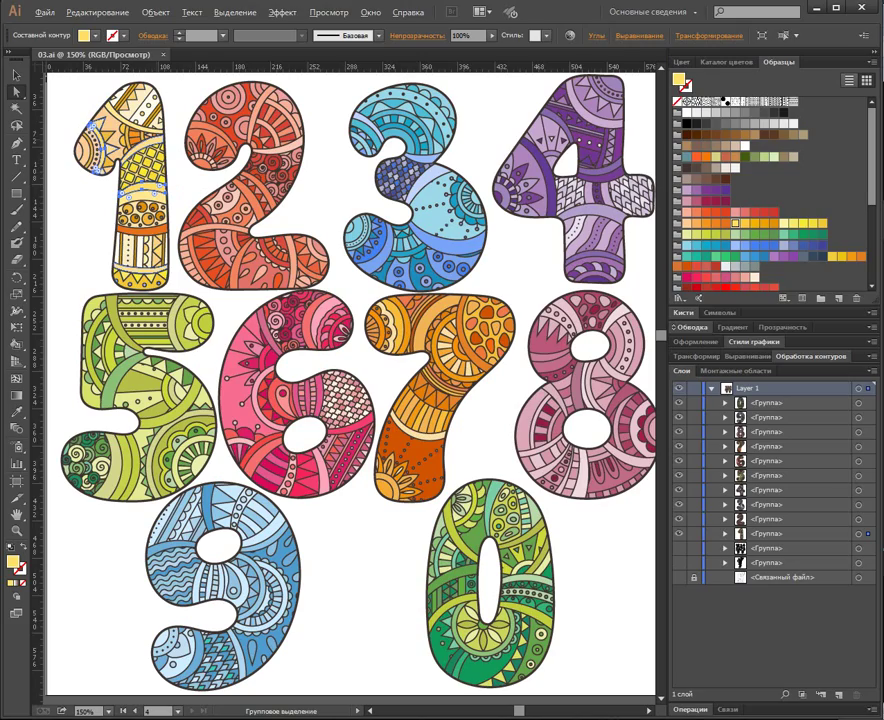
pyautogui.keyDown('alt'); pyautogui.click(145, 269); pyautogui.keyUp('alt')
pyautogui.scroll(3, 230, 260)
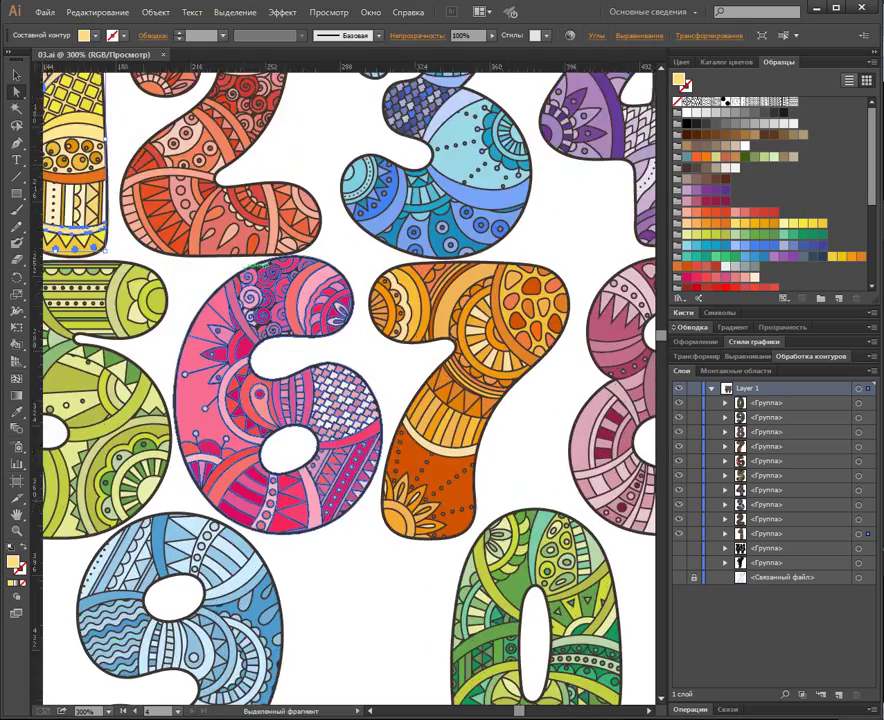
pyautogui.moveTo(175, 178); pyautogui.dragTo(662, 711)
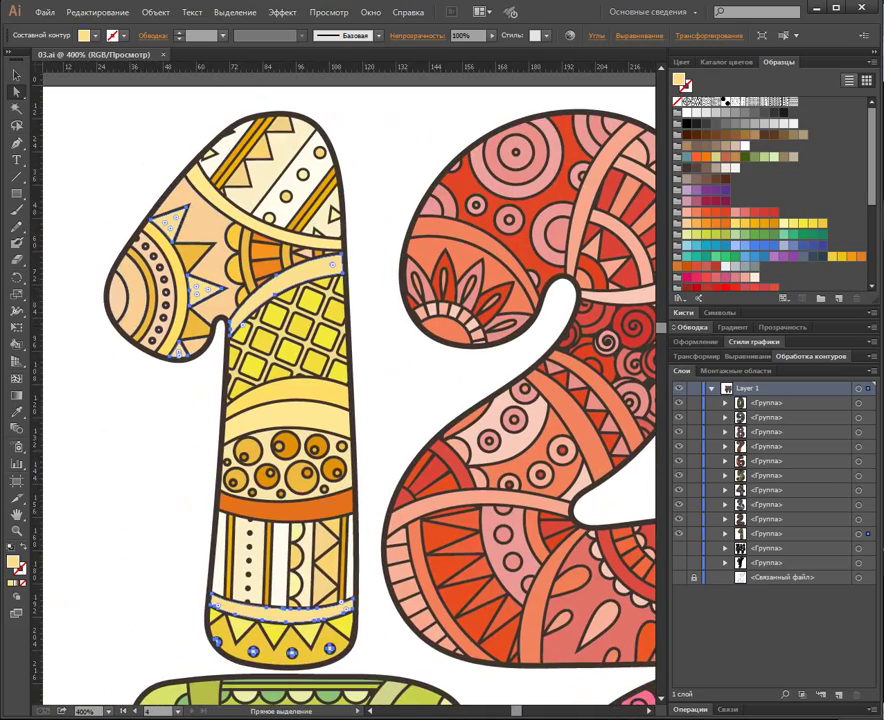
pyautogui.keyDown('alt'); pyautogui.click(286, 509); pyautogui.keyUp('alt')
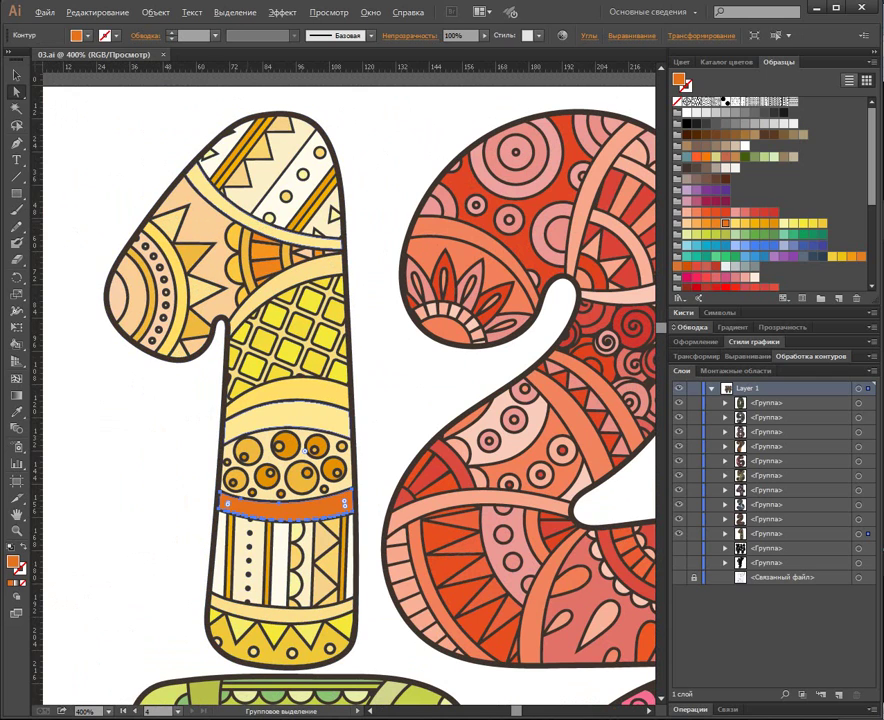
pyautogui.keyDown('alt'); pyautogui.click(292, 390); pyautogui.keyUp('alt')
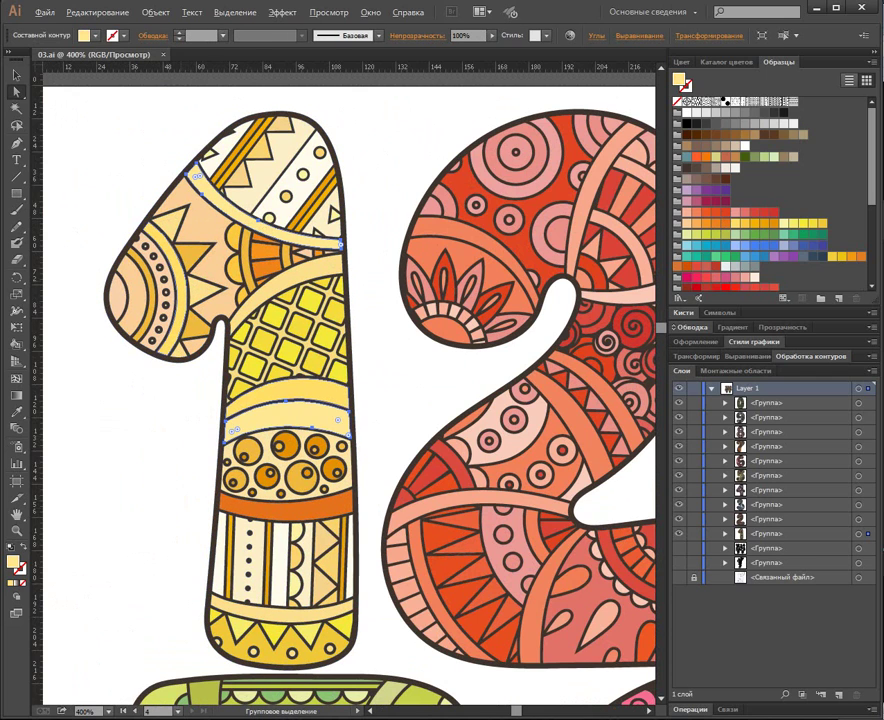
pyautogui.moveTo(560, 350); pyautogui.dragTo(389, 362)
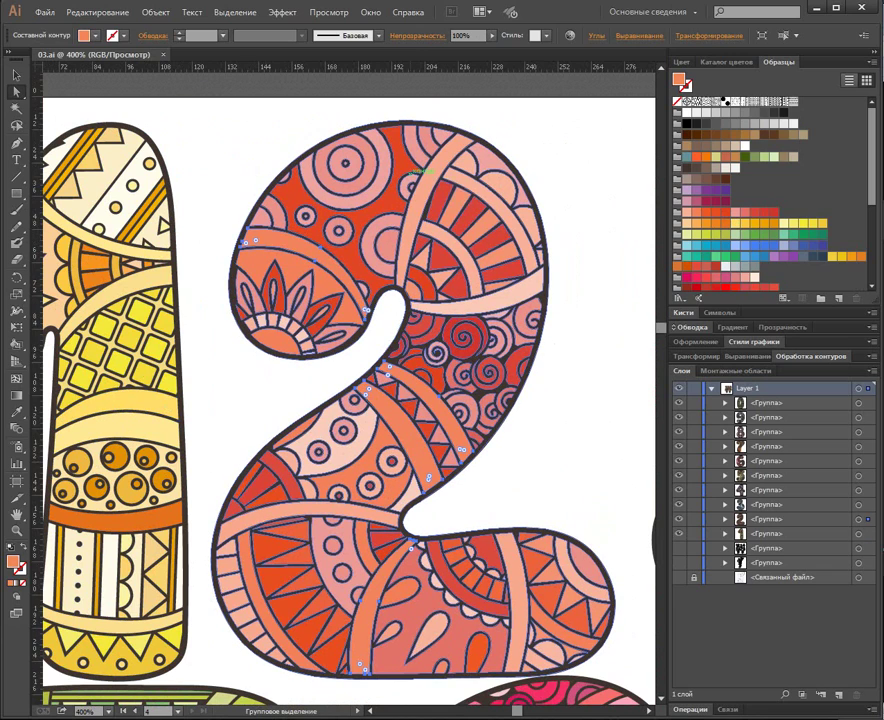
pyautogui.click(412, 182)
pyautogui.click(519, 297)
pyautogui.click(440, 418)
pyautogui.click(858, 519)
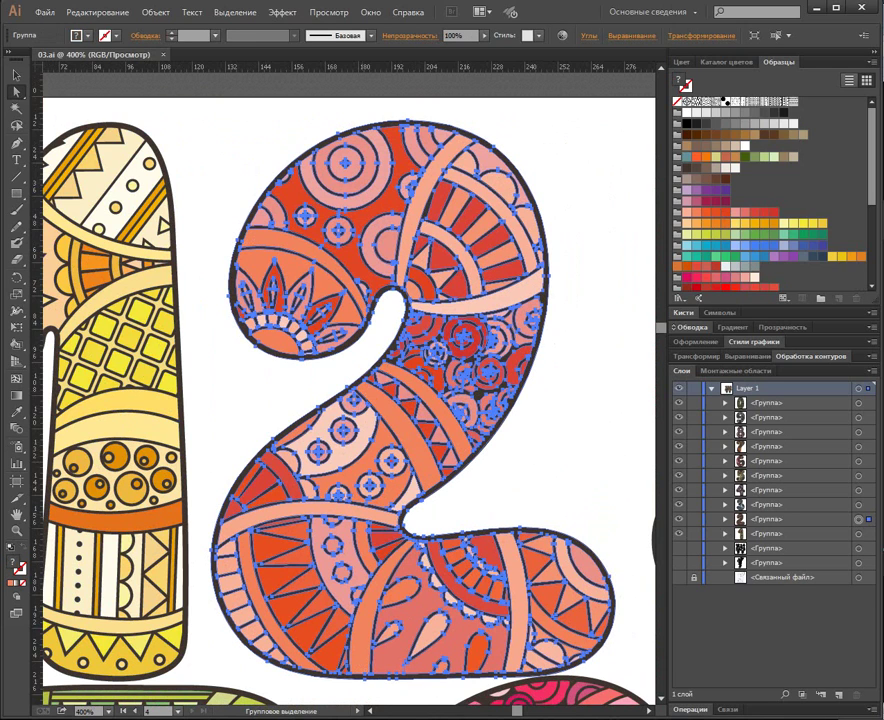
pyautogui.press('v')
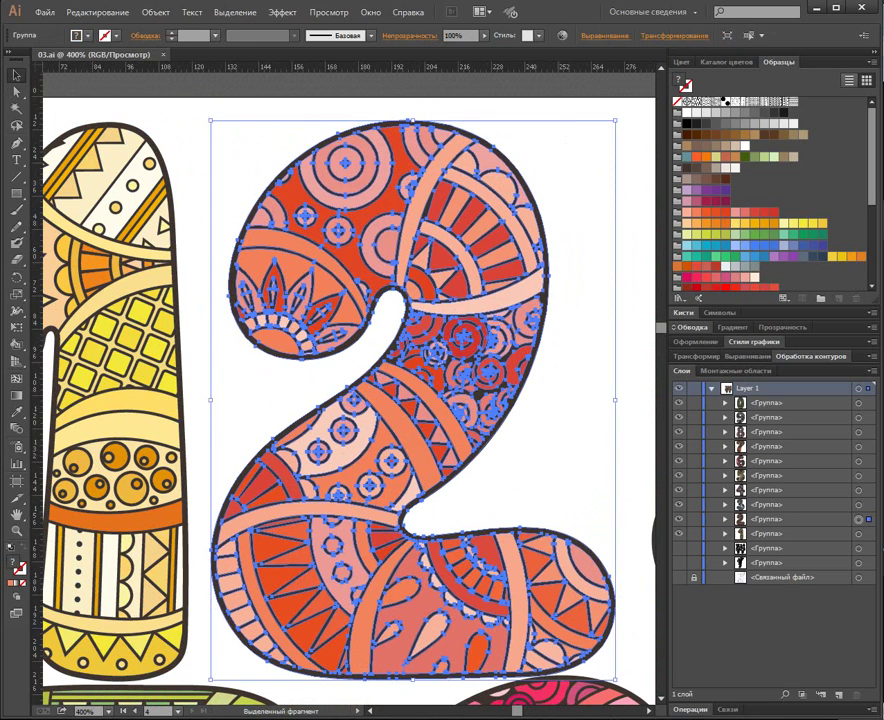
pyautogui.hotkey('ctrl', 'shift', 'a')
# Select the wide yellow bands of digit 1 together with its orange band.
pyautogui.moveTo(250, 390); pyautogui.dragTo(397, 383)
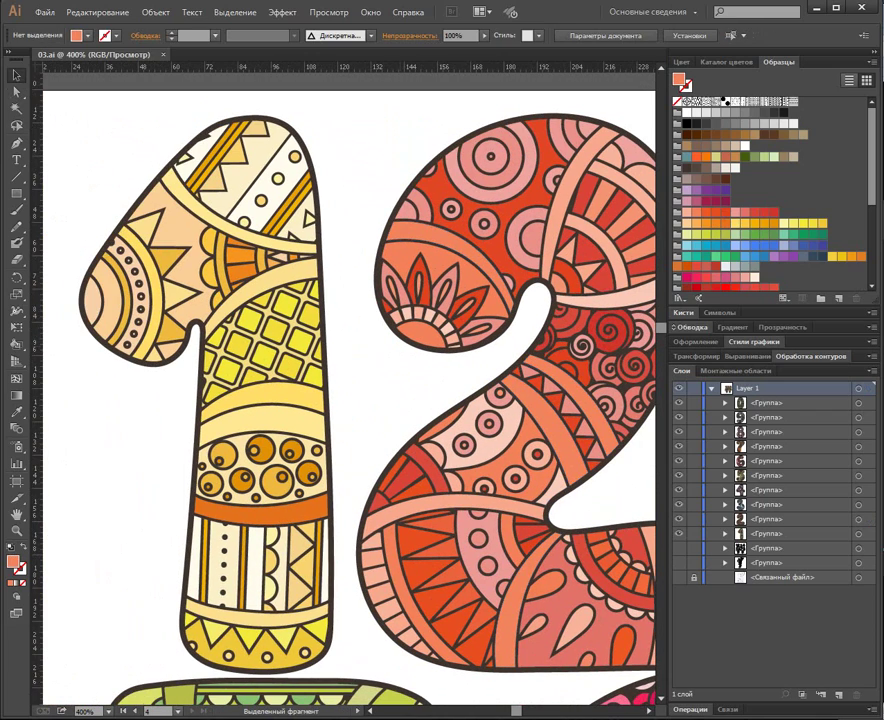
pyautogui.press('a')
pyautogui.click(262, 394)
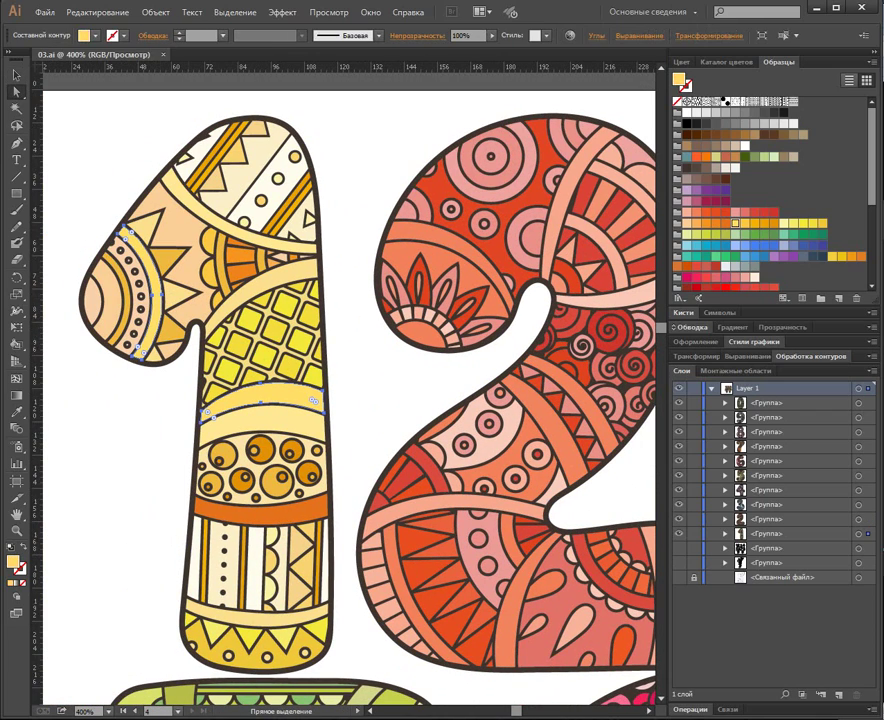
pyautogui.keyDown('shift'); pyautogui.click(252, 284); pyautogui.keyUp('shift')
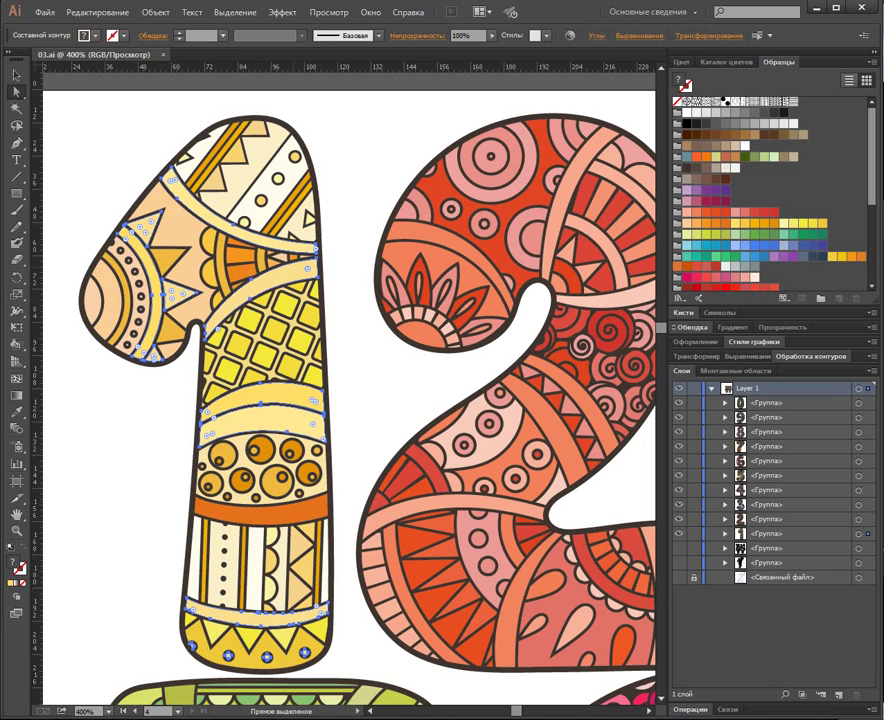
pyautogui.keyDown('shift'); pyautogui.click(290, 510); pyautogui.keyUp('shift')
# Extend the selection with the wide orange and pink bands of digit 2 and the blue and lilac bands of digit 3.
pyautogui.moveTo(437, 279); pyautogui.dragTo(246, 283)
pyautogui.keyDown('shift'); pyautogui.click(262, 246); pyautogui.keyUp('shift')
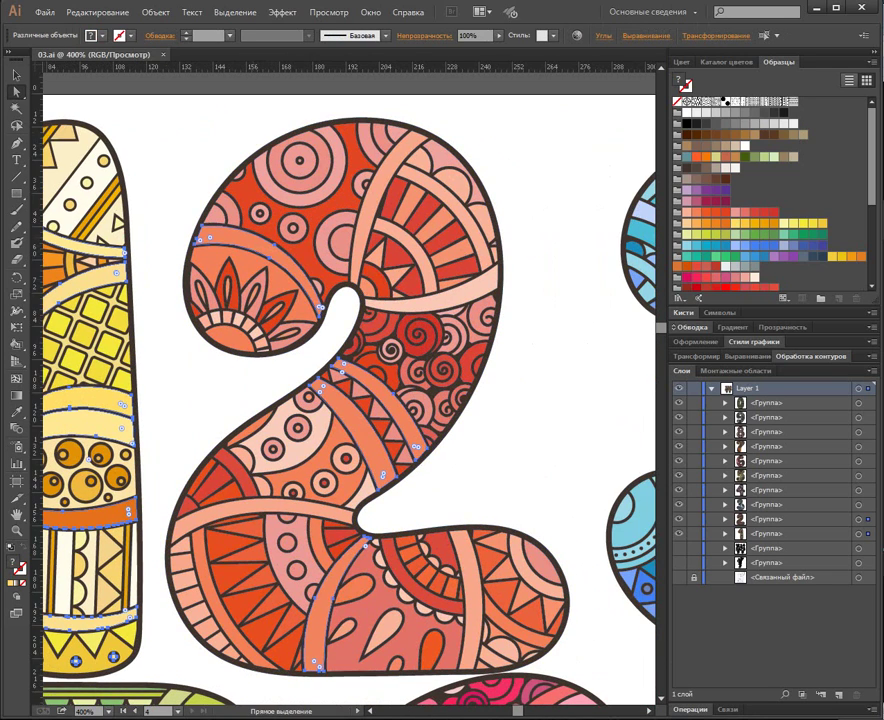
pyautogui.keyDown('shift'); pyautogui.click(372, 206); pyautogui.keyUp('shift')
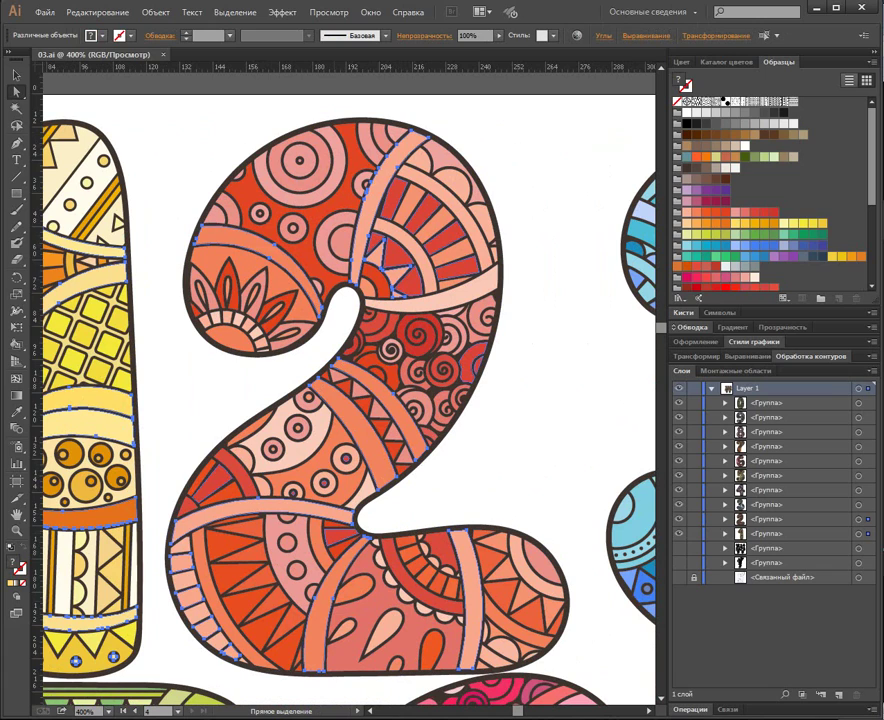
pyautogui.keyDown('shift'); pyautogui.click(482, 284); pyautogui.keyUp('shift')
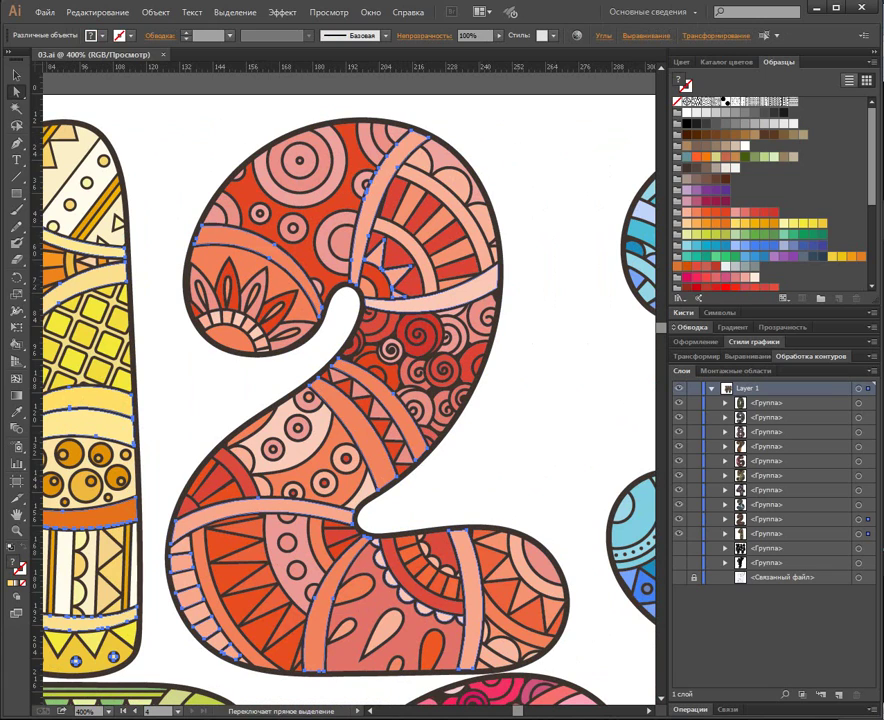
pyautogui.moveTo(645, 264); pyautogui.dragTo(198, 237)
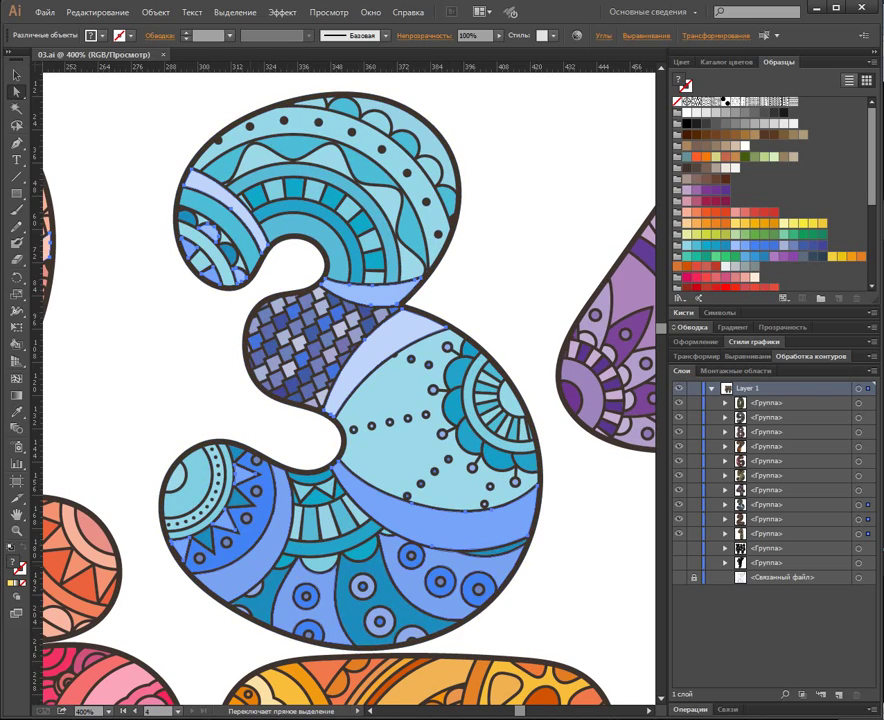
# Add the wide purple and lilac bands of digit 4 to the selection.
pyautogui.moveTo(570, 482); pyautogui.dragTo(144, 539)
pyautogui.keyDown('shift'); pyautogui.click(376, 545); pyautogui.keyUp('shift')
pyautogui.keyDown('shift'); pyautogui.click(323, 248); pyautogui.keyUp('shift')
pyautogui.keyDown('shift'); pyautogui.click(284, 436); pyautogui.keyUp('shift')
pyautogui.keyDown('shift'); pyautogui.click(402, 487); pyautogui.keyUp('shift')
pyautogui.press('space')
pyautogui.keyDown('shift'); pyautogui.click(421, 401); pyautogui.keyUp('shift')
# Add the pale pink dividing bands of digit 8 to the selection.
pyautogui.press('space')
pyautogui.moveTo(430, 650); pyautogui.dragTo(454, 305)
pyautogui.moveTo(516, 603); pyautogui.dragTo(488, 365)
pyautogui.keyDown('shift'); pyautogui.click(459, 188); pyautogui.keyUp('shift')
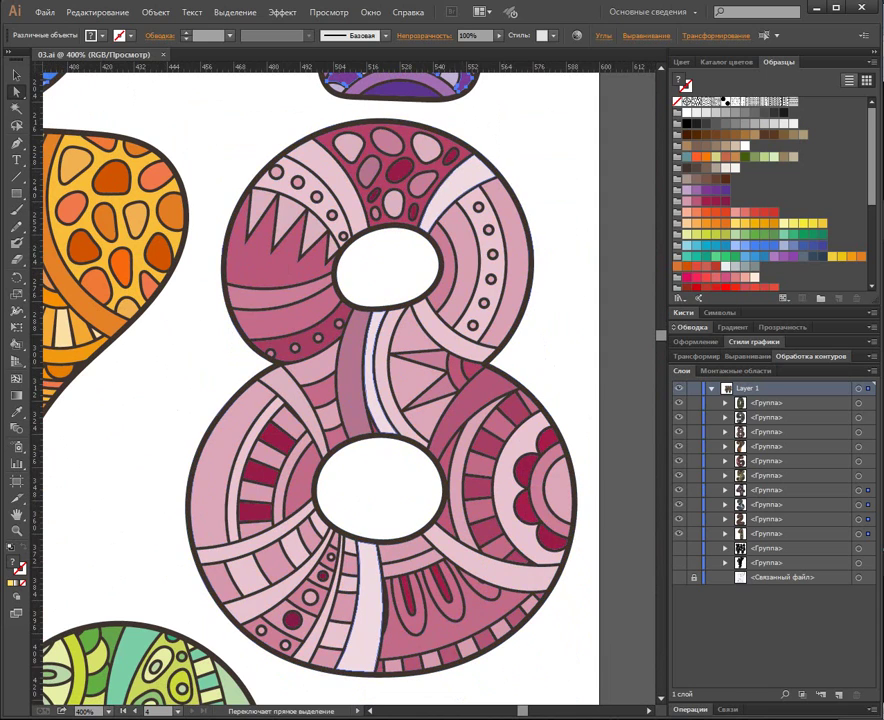
pyautogui.keyDown('shift'); pyautogui.click(508, 574); pyautogui.keyUp('shift')
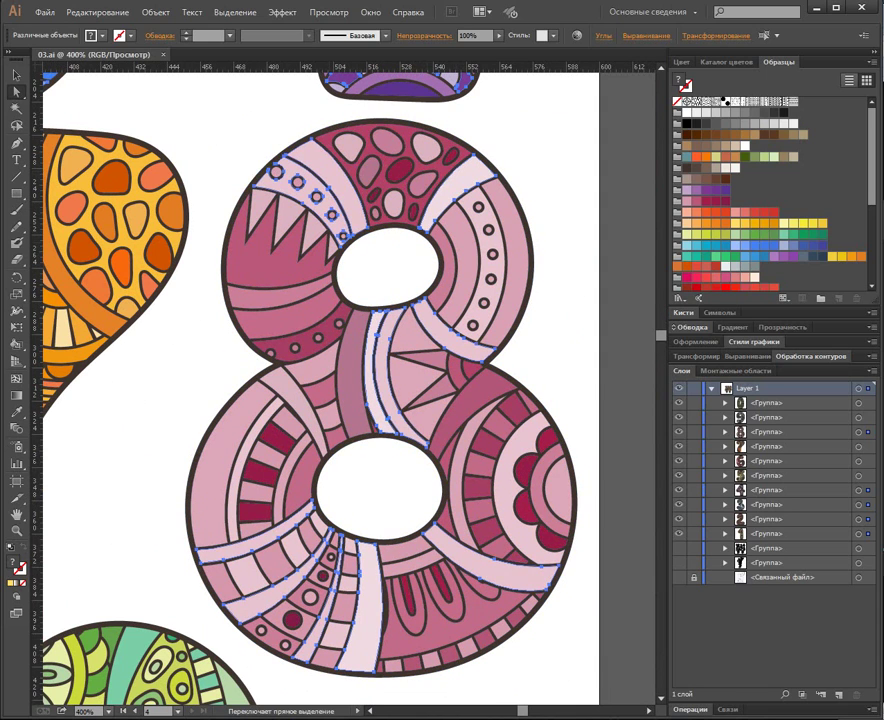
pyautogui.keyDown('shift'); pyautogui.click(293, 391); pyautogui.keyUp('shift')
# Add the orange, yellow and cream bands of digit 7 to the selection.
pyautogui.moveTo(135, 325); pyautogui.dragTo(530, 334)
pyautogui.keyDown('shift'); pyautogui.click(492, 310); pyautogui.keyUp('shift')
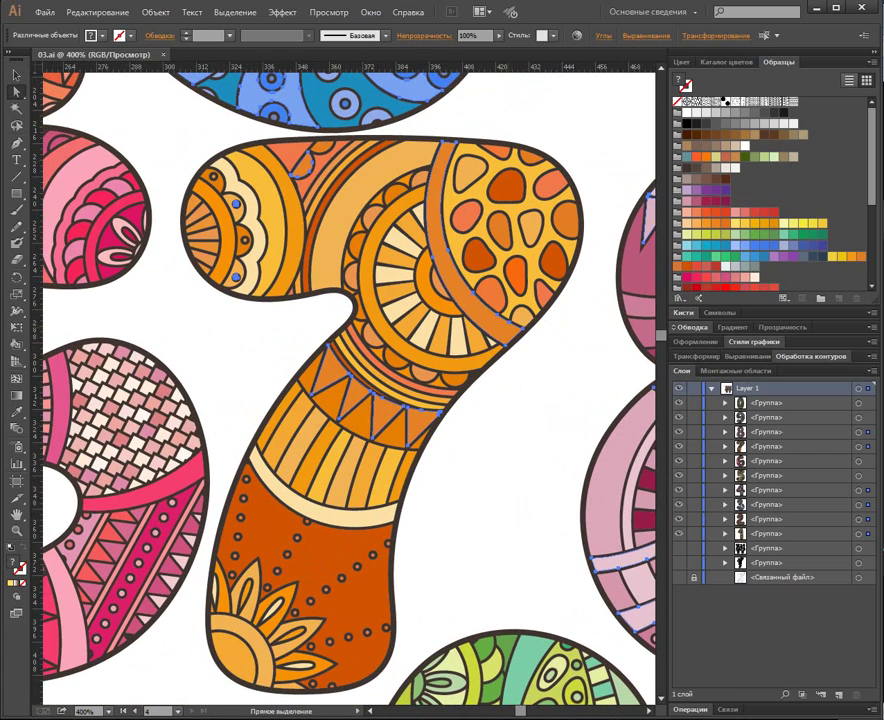
pyautogui.keyDown('shift'); pyautogui.click(291, 225); pyautogui.keyUp('shift')
pyautogui.keyDown('shift'); pyautogui.click(347, 515); pyautogui.keyUp('shift')
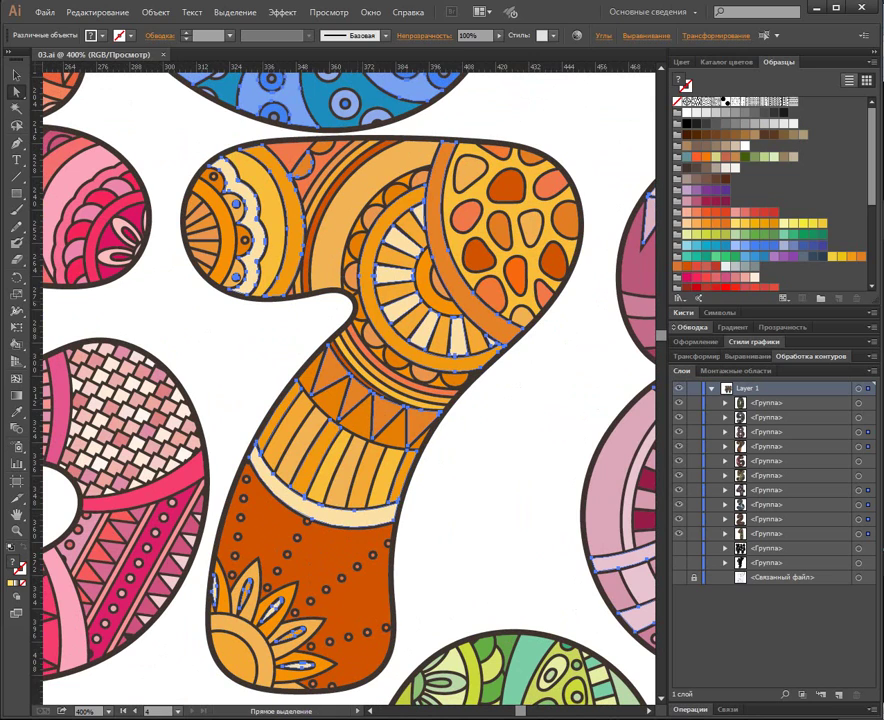
# Add the curved coral, mauve and pink bands of digit 6 to the selection.
pyautogui.moveTo(118, 330); pyautogui.dragTo(487, 329)
pyautogui.keyDown('shift'); pyautogui.click(400, 195); pyautogui.keyUp('shift')
pyautogui.keyDown('shift'); pyautogui.click(298, 255); pyautogui.keyUp('shift')
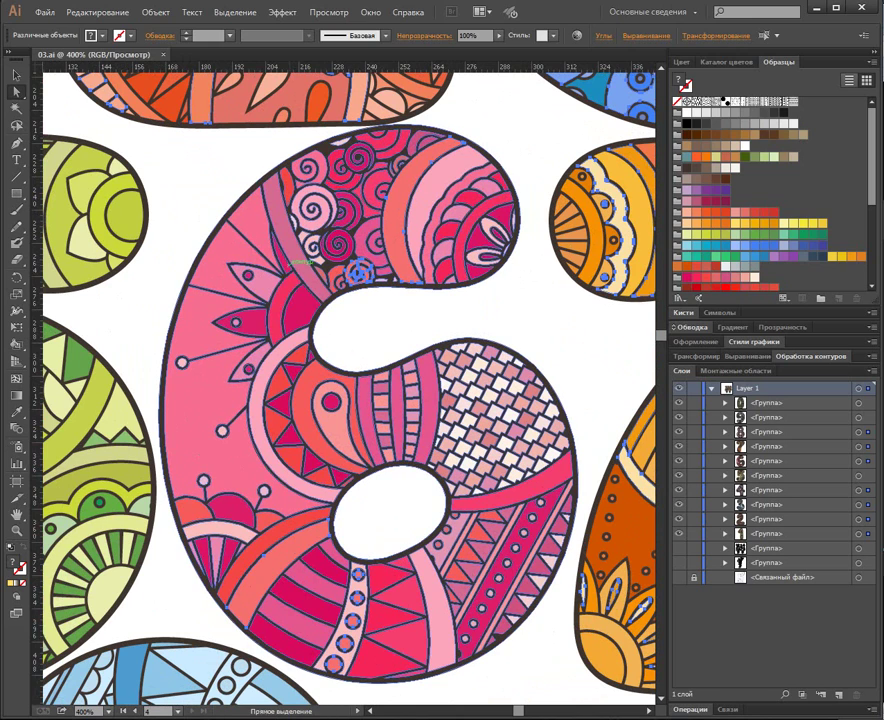
pyautogui.keyDown('shift'); pyautogui.click(268, 366); pyautogui.keyUp('shift')
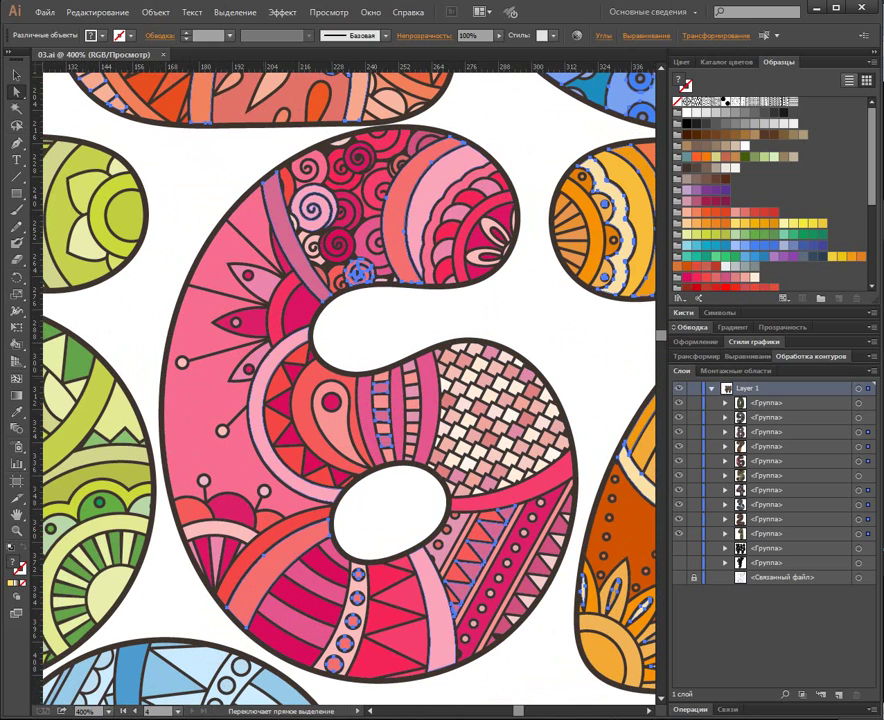
pyautogui.keyDown('shift'); pyautogui.click(256, 552); pyautogui.keyUp('shift')
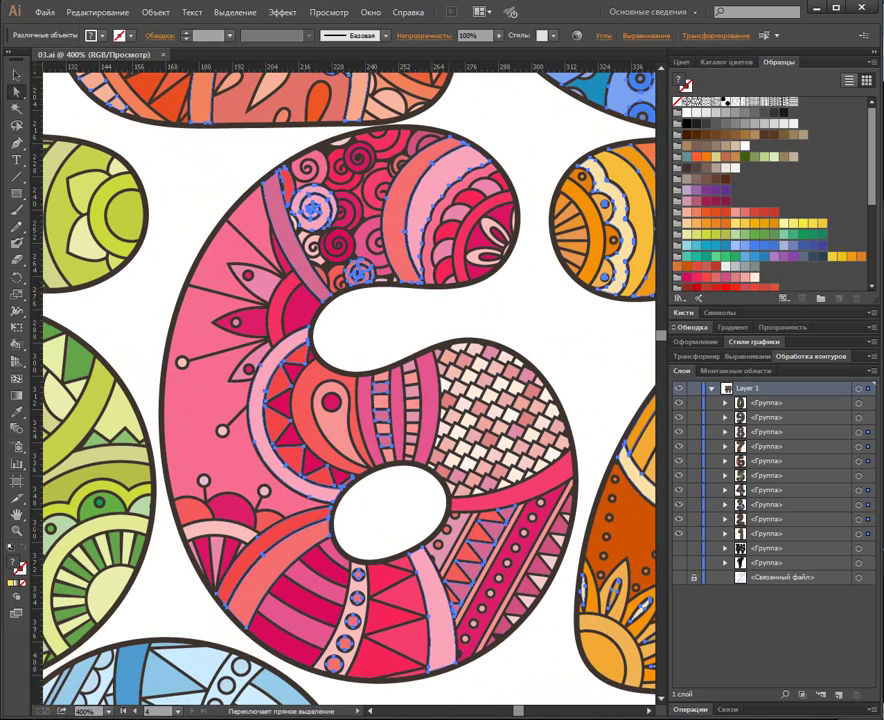
pyautogui.keyDown('shift'); pyautogui.click(400, 610); pyautogui.keyUp('shift')
# Add the khaki, olive and green dividing bands of digit 5 to the selection.
pyautogui.moveTo(340, 400); pyautogui.dragTo(406, 400)
pyautogui.moveTo(190, 430); pyautogui.dragTo(559, 430)
pyautogui.keyDown('shift'); pyautogui.click(428, 472); pyautogui.keyUp('shift')
pyautogui.keyDown('shift'); pyautogui.click(328, 380); pyautogui.keyUp('shift')
pyautogui.keyDown('shift'); pyautogui.click(240, 395); pyautogui.keyUp('shift')
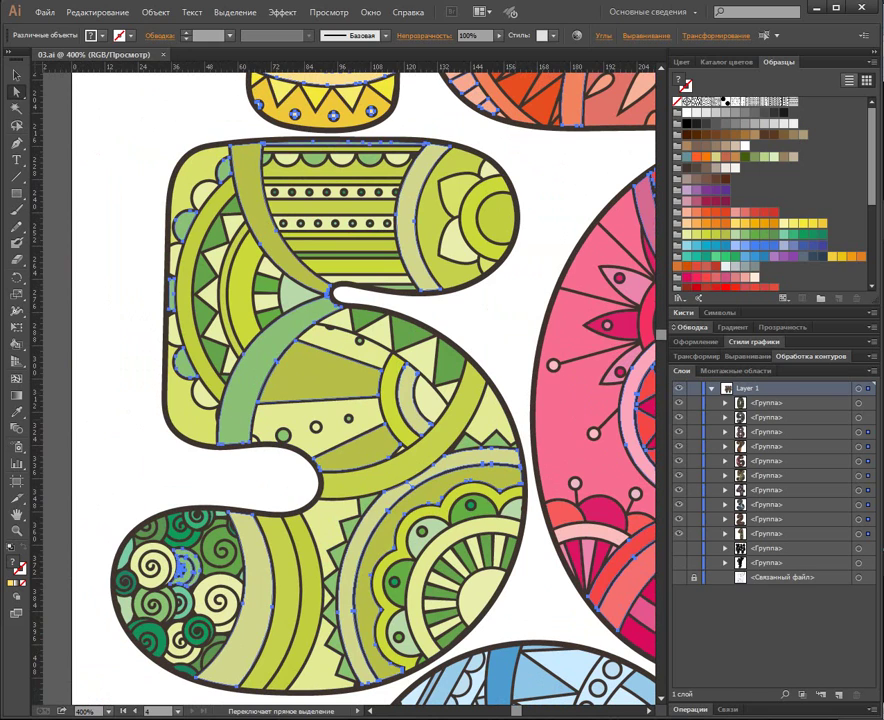
# Add the light and medium blue dividing bands of digit 9 to the selection.
pyautogui.moveTo(195, 490); pyautogui.dragTo(245, 285)
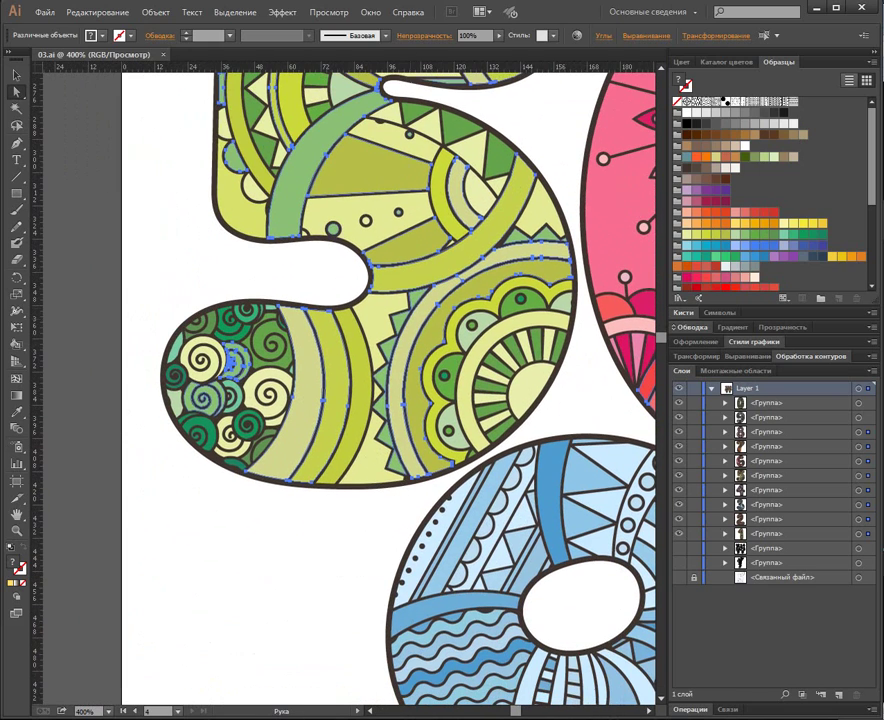
pyautogui.moveTo(635, 670); pyautogui.dragTo(424, 380)
pyautogui.keyDown('shift'); pyautogui.click(341, 160); pyautogui.keyUp('shift')
pyautogui.keyDown('shift'); pyautogui.click(405, 259); pyautogui.keyUp('shift')
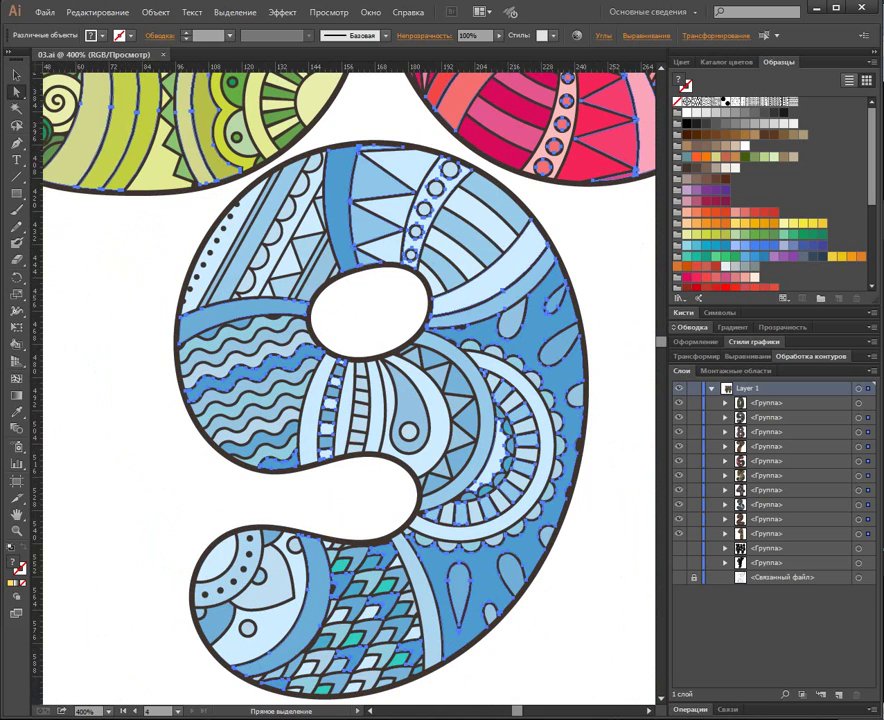
pyautogui.keyDown('shift'); pyautogui.click(456, 349); pyautogui.keyUp('shift')
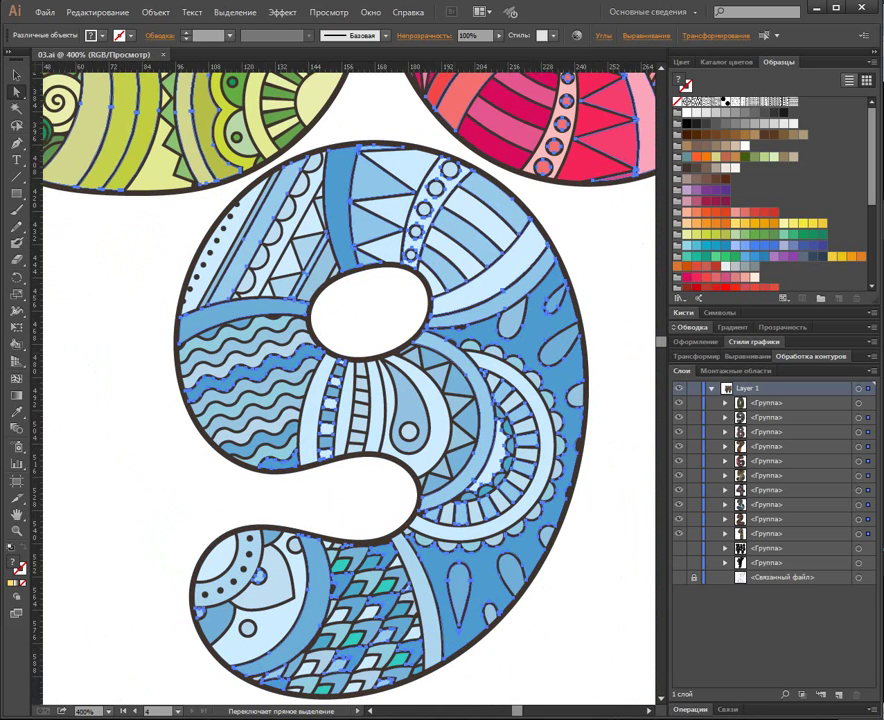
# Add the wide green and yellow-green bands of digit 0 to the selection.
pyautogui.moveTo(480, 380); pyautogui.dragTo(45, 363)
pyautogui.keyDown('shift'); pyautogui.click(437, 206); pyautogui.keyUp('shift')
pyautogui.keyDown('shift'); pyautogui.click(472, 238); pyautogui.keyUp('shift')
pyautogui.keyDown('shift'); pyautogui.click(440, 361); pyautogui.keyUp('shift')
pyautogui.keyDown('shift'); pyautogui.click(286, 343); pyautogui.keyUp('shift')
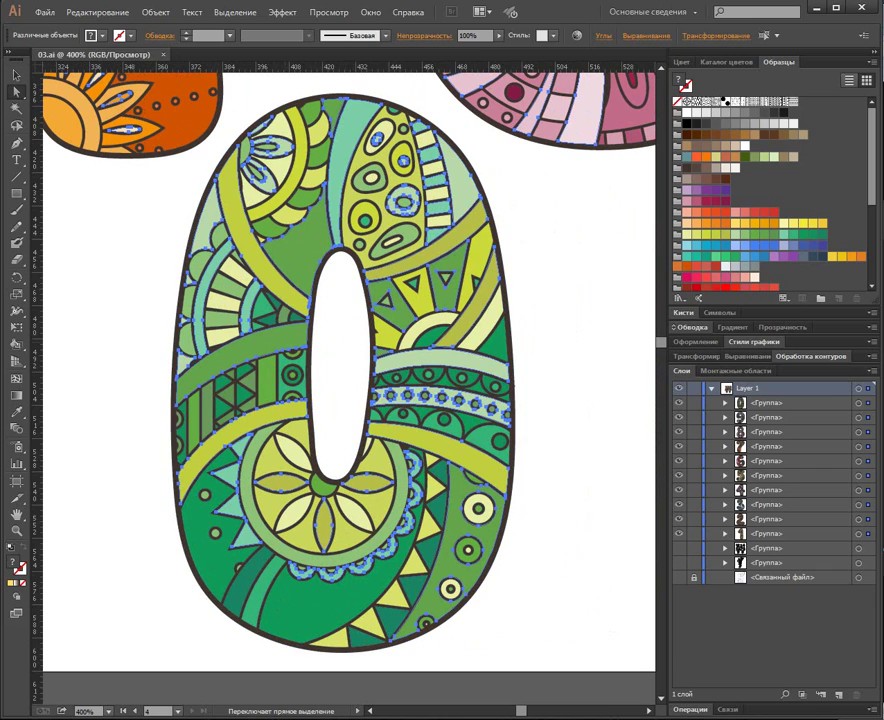
# Try recoloring the selected bands of all the digits with Recolor Artwork, then deselect everything.
pyautogui.hotkey('ctrl', '-')
pyautogui.hotkey('ctrl', '-')
pyautogui.hotkey('ctrl', '-')
pyautogui.hotkey('ctrl', '-')
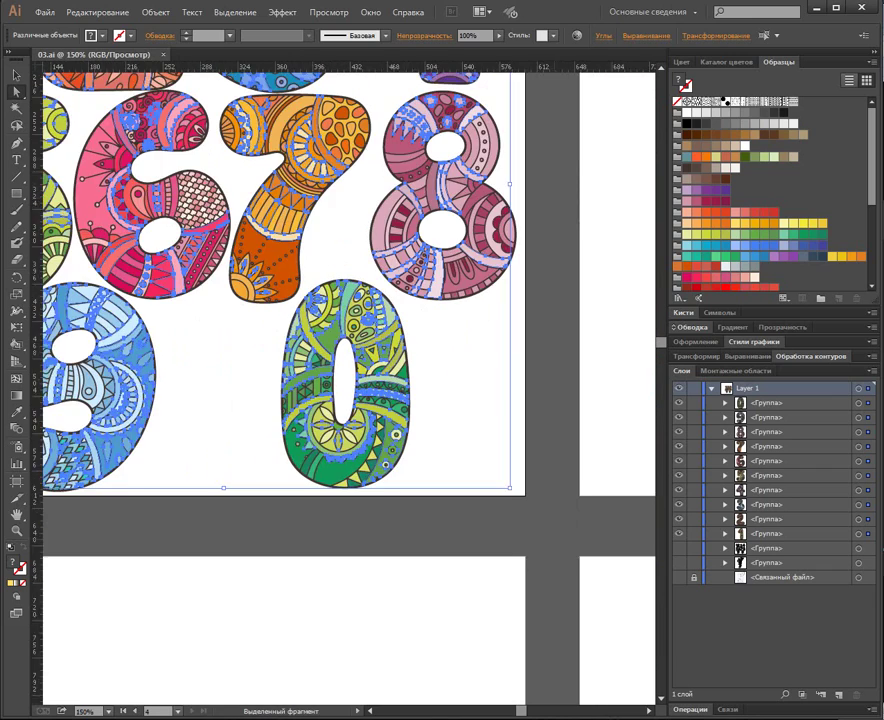
pyautogui.moveTo(320, 350); pyautogui.dragTo(435, 472)
pyautogui.hotkey('ctrl', '+')
pyautogui.press('v')
pyautogui.click(577, 36)
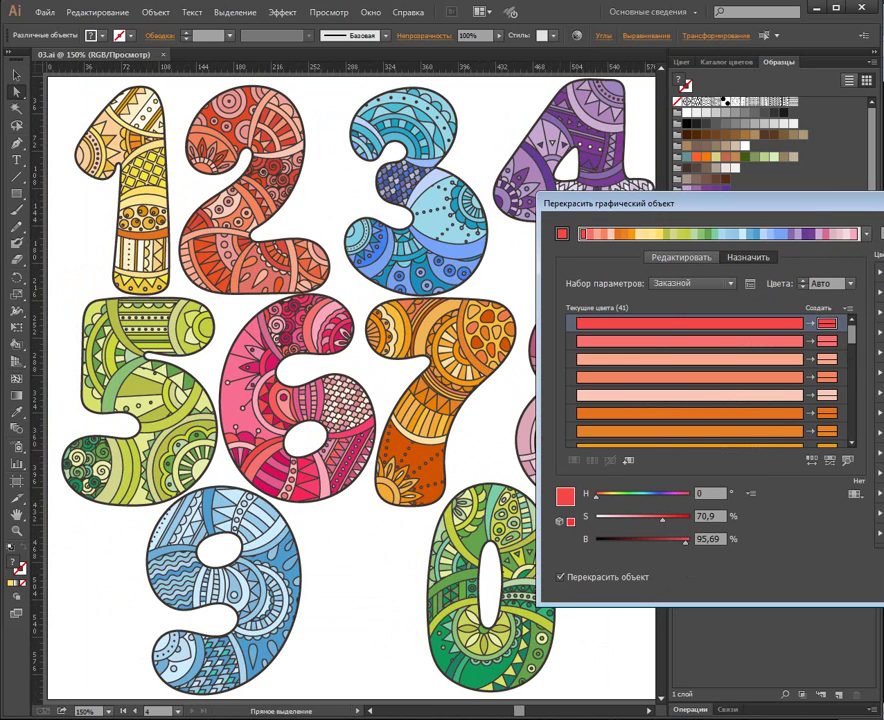
pyautogui.click(880, 473)
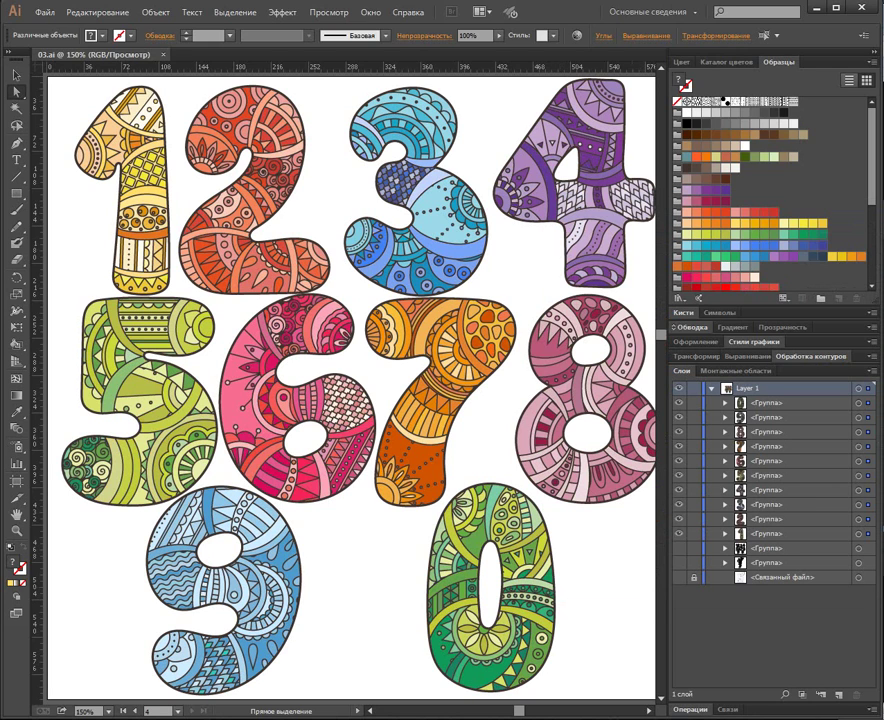
pyautogui.hotkey('ctrl', 'shift', 'a')
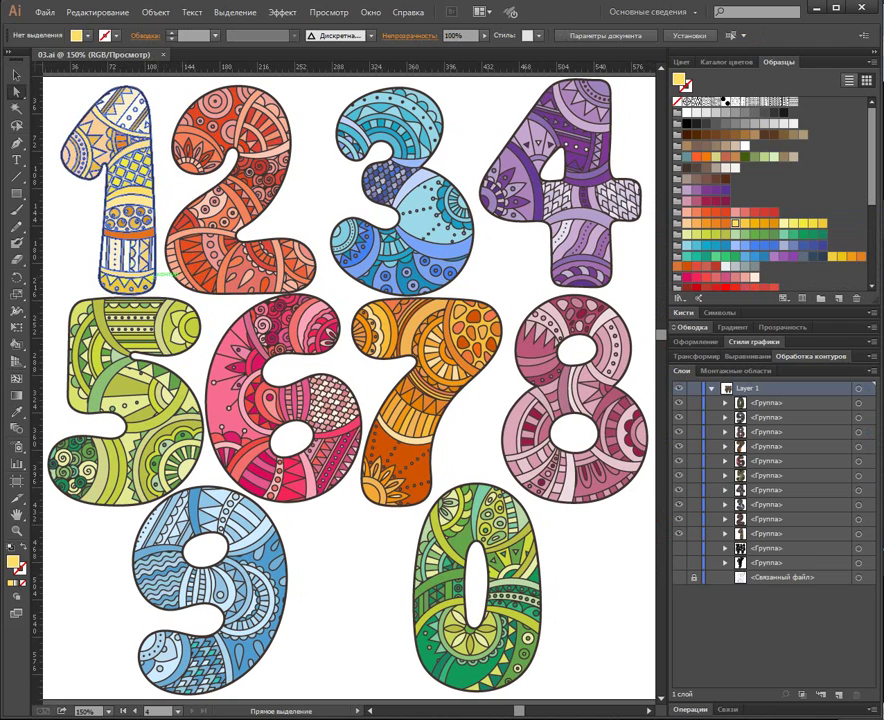
pyautogui.click(154, 276)
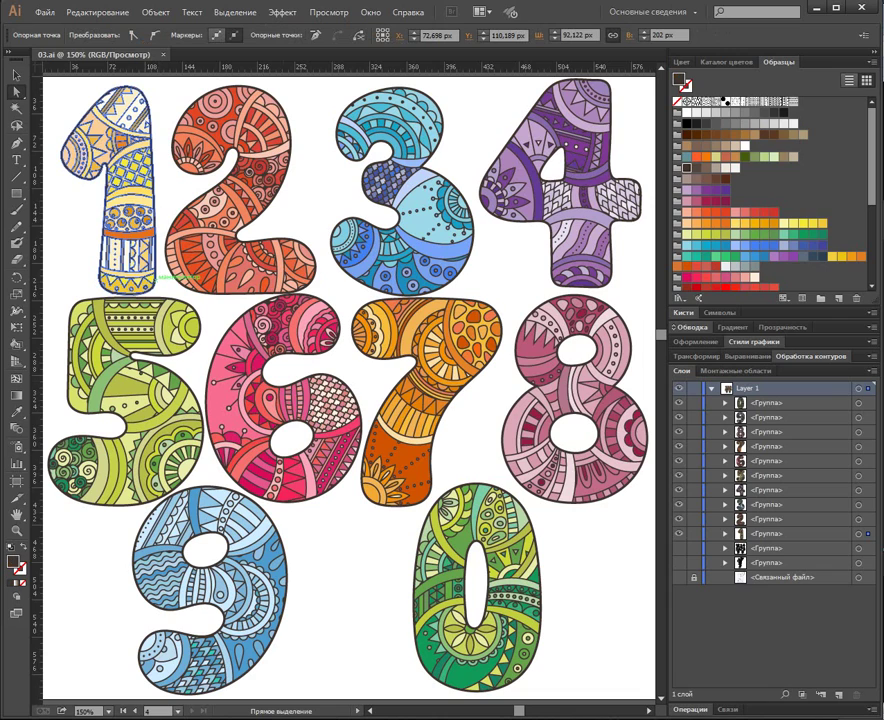
pyautogui.click(460, 380)
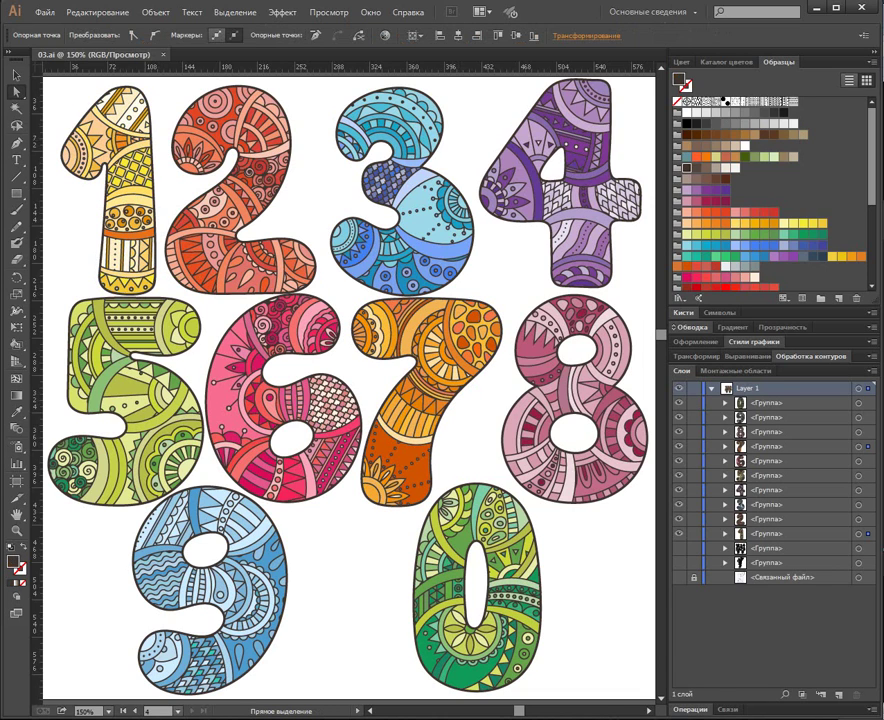
pyautogui.scroll(-5, 770, 190)
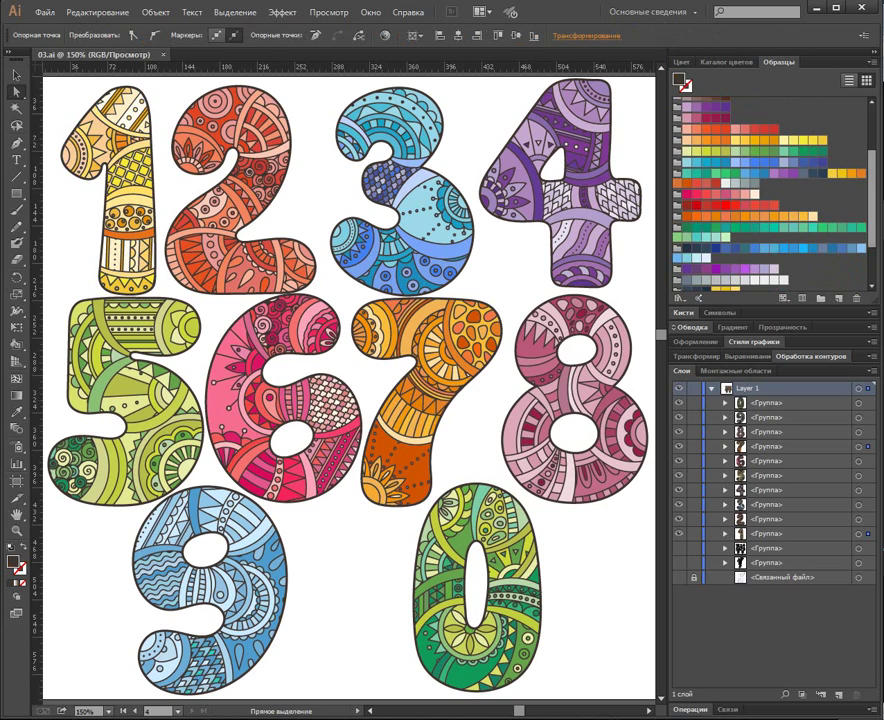
pyautogui.scroll(3, 770, 190)
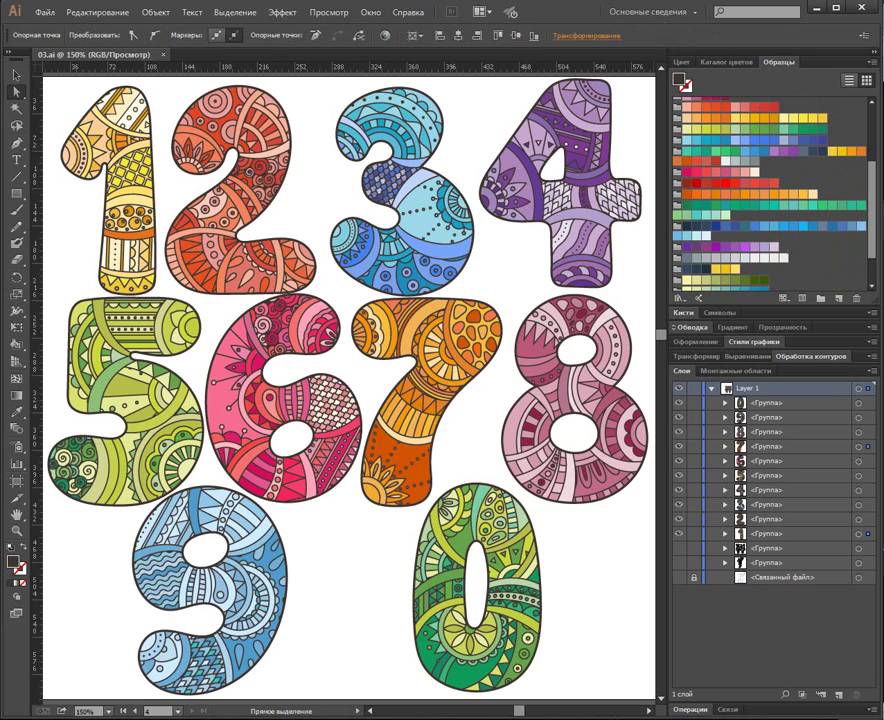
pyautogui.scroll(4, 770, 190)
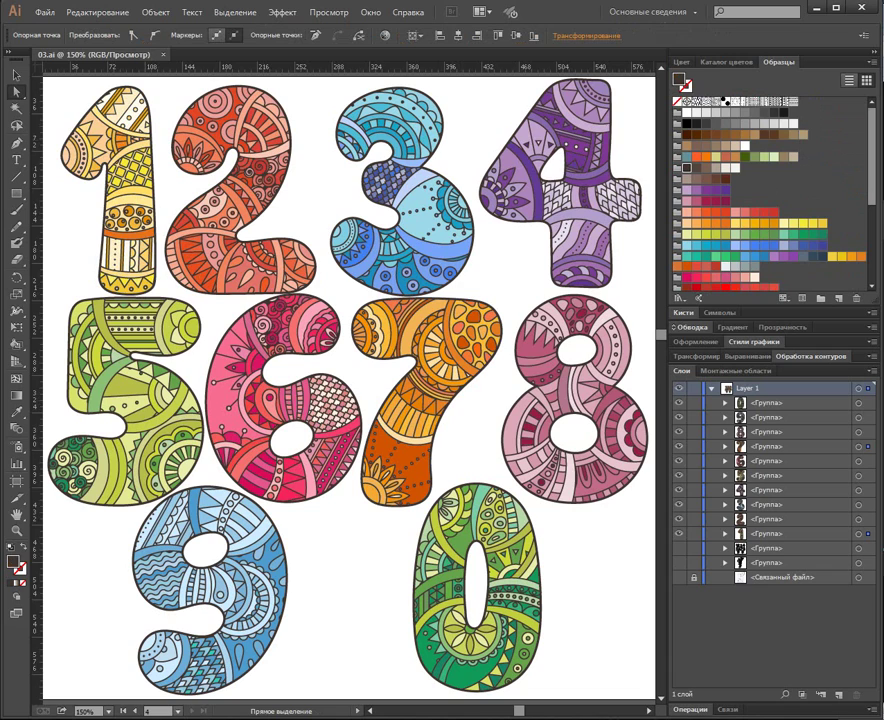
pyautogui.click(506, 254)
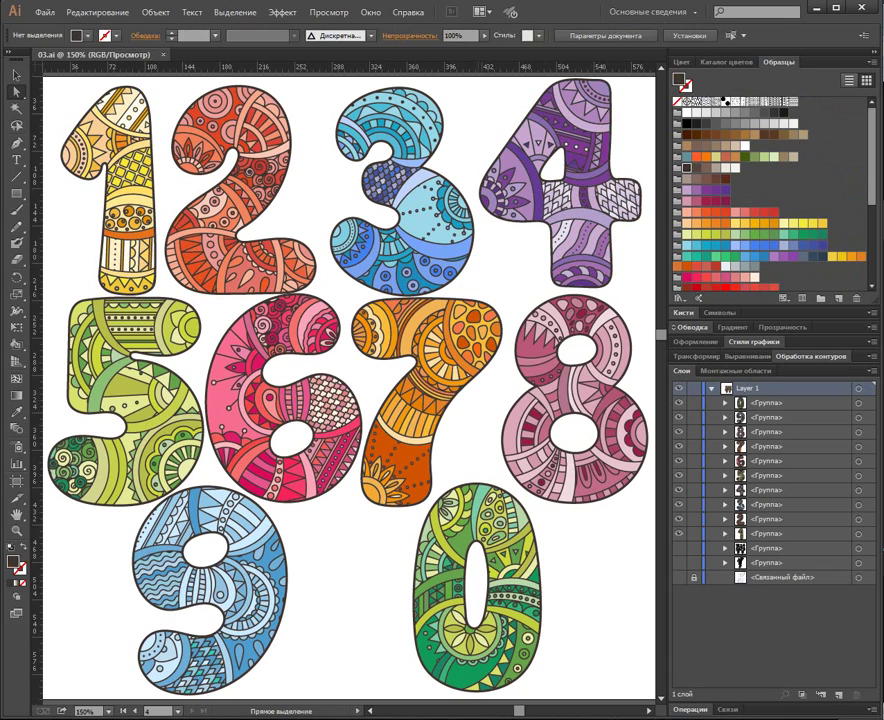
# Recolor the outlines of digits 3 and 9 with the dark slate-blue swatch, then deselect them.
pyautogui.click(468, 254)
pyautogui.hotkey('ctrl', 'shift', 'a')
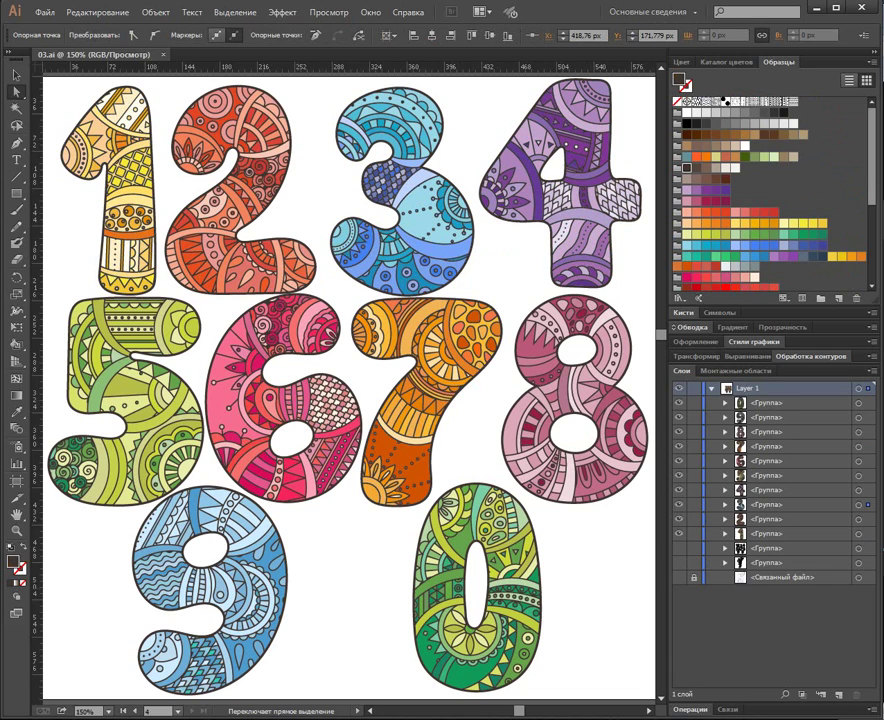
pyautogui.keyDown('shift'); pyautogui.click(285, 580); pyautogui.keyUp('shift')
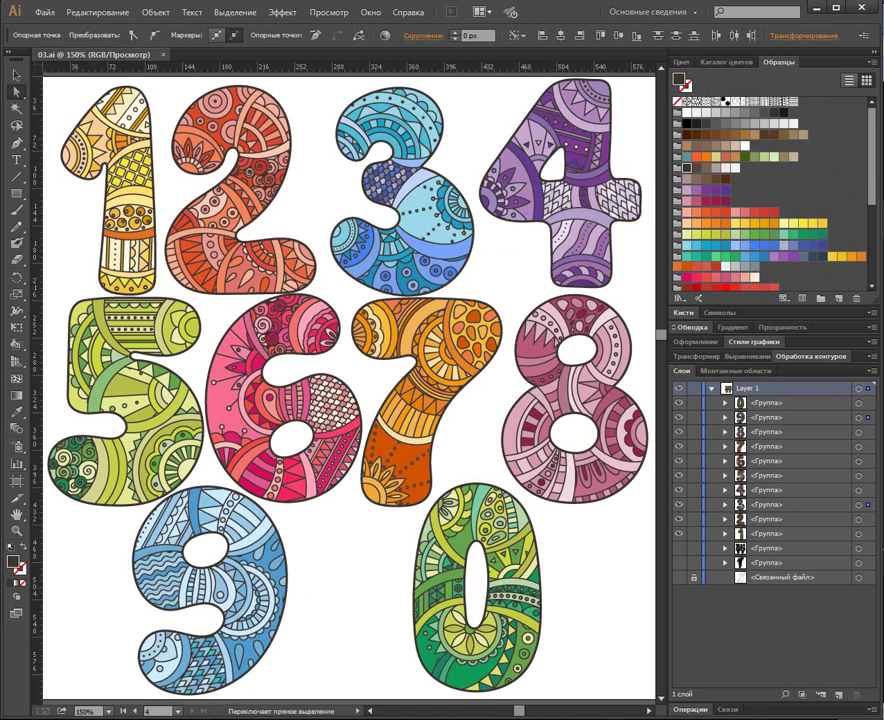
pyautogui.click(822, 256)
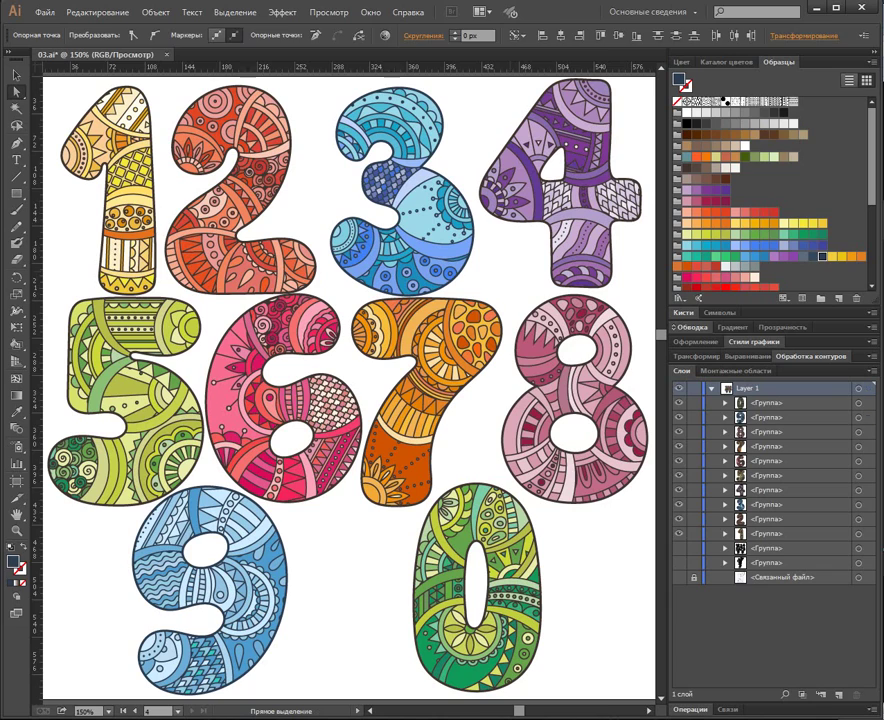
pyautogui.hotkey('ctrl', 'shift', 'a')
# Recolor the outline of digit 4 with a very dark shade of the deep purple swatch, then deselect it.
pyautogui.click(566, 176)
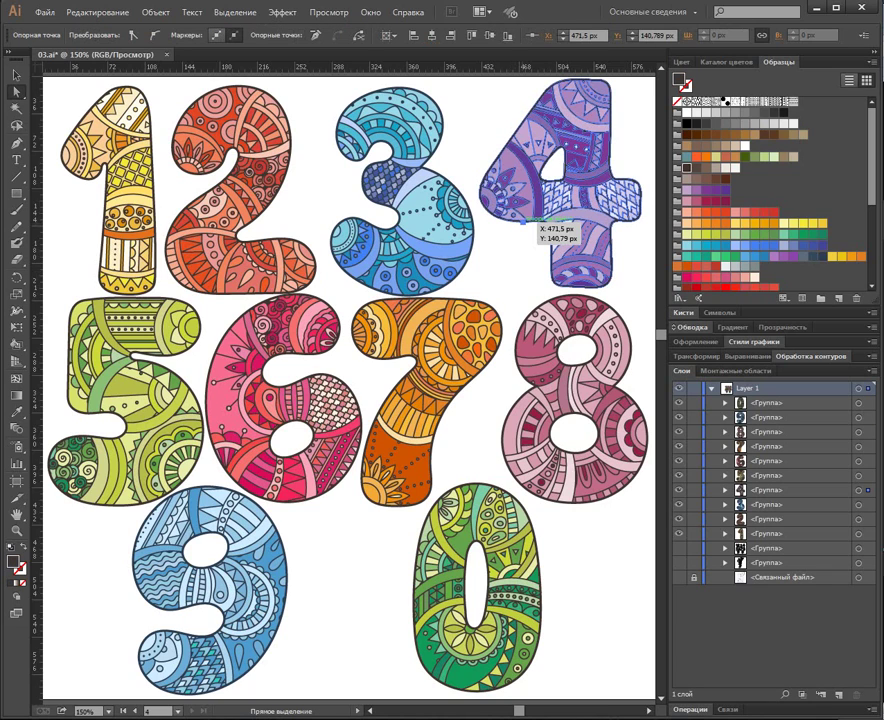
pyautogui.click(726, 190)
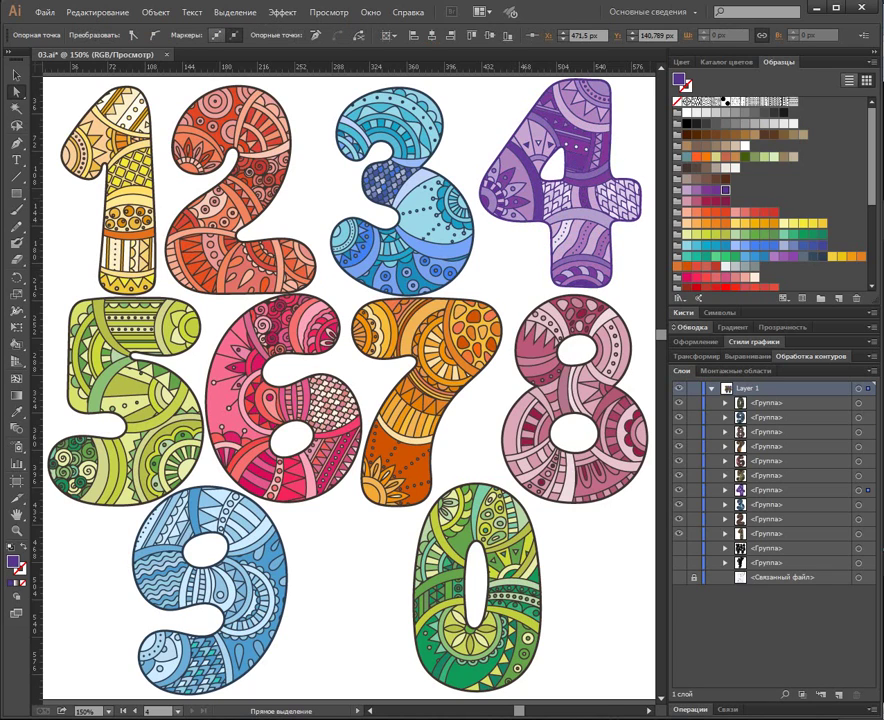
pyautogui.click(727, 62)
pyautogui.click(729, 112)
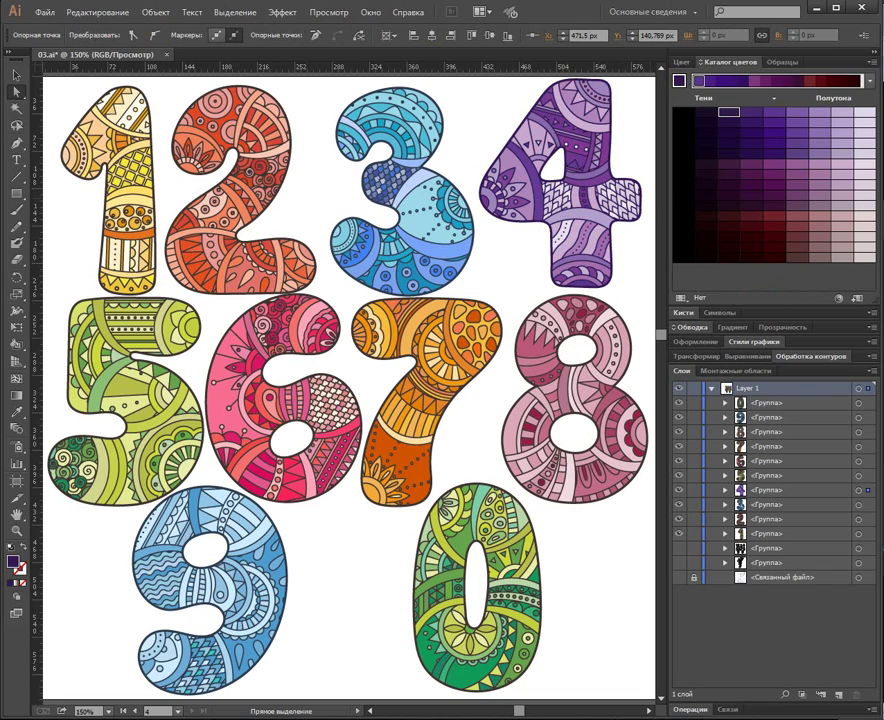
pyautogui.click(782, 62)
pyautogui.click(518, 260)
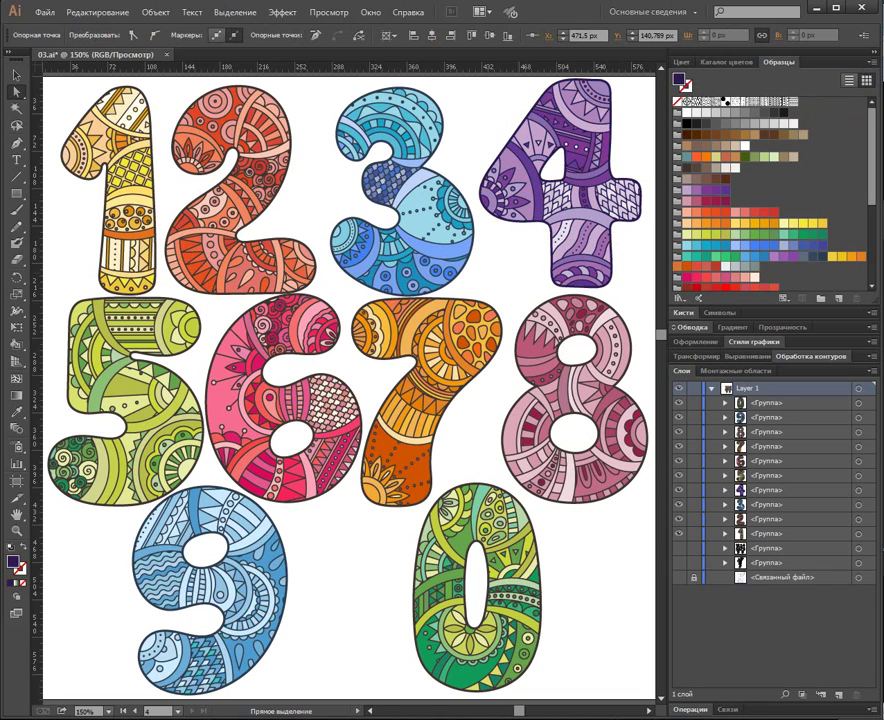
# Recolor the outlines of digits 6 and 8 with the dark reddish-brown swatch, then deselect them.
pyautogui.click(331, 350)
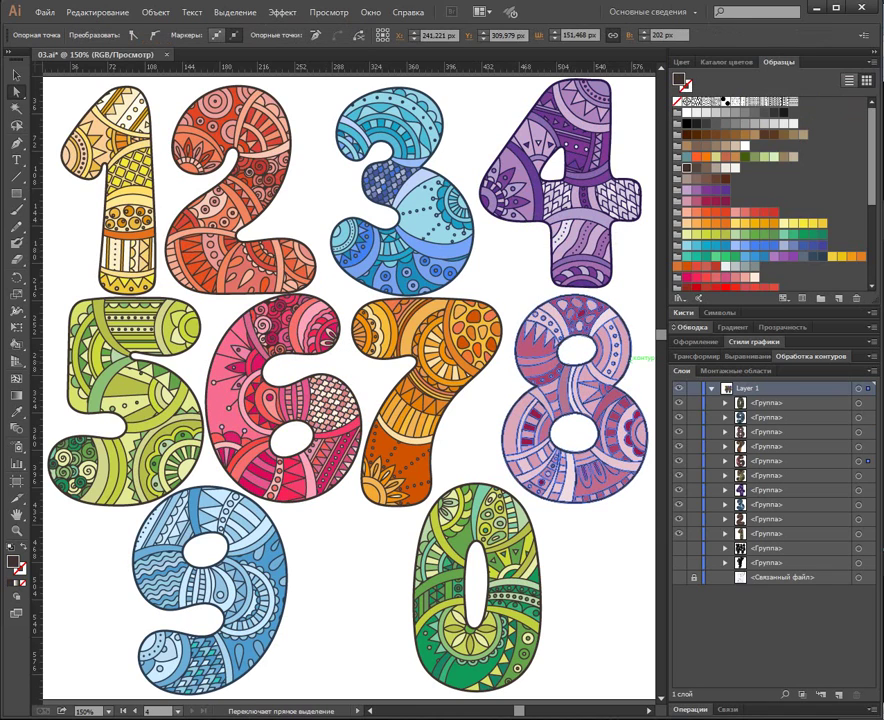
pyautogui.keyDown('shift'); pyautogui.click(519, 352); pyautogui.keyUp('shift')
pyautogui.click(725, 179)
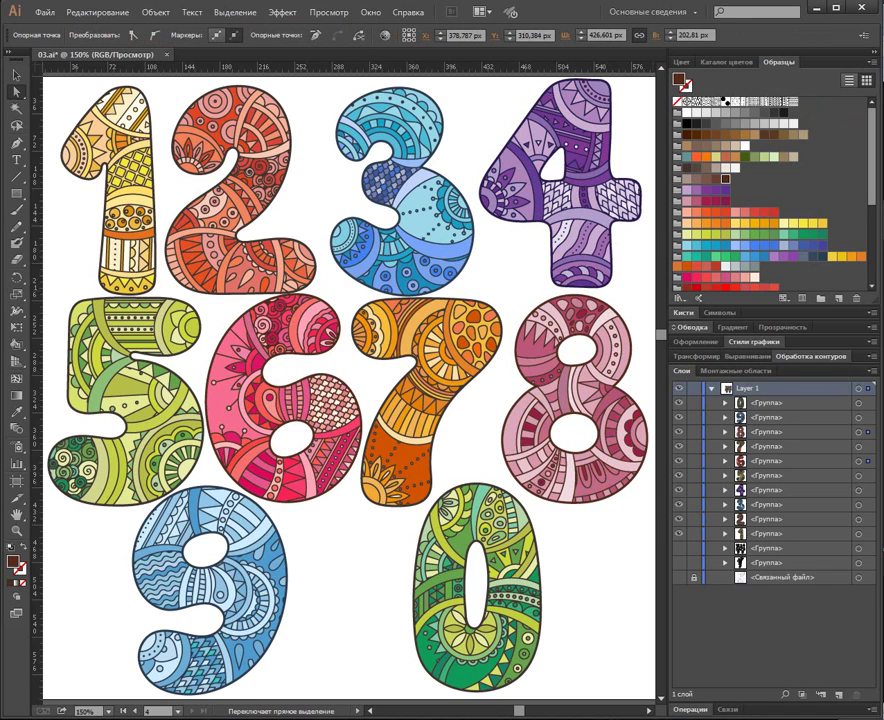
pyautogui.click(58, 352)
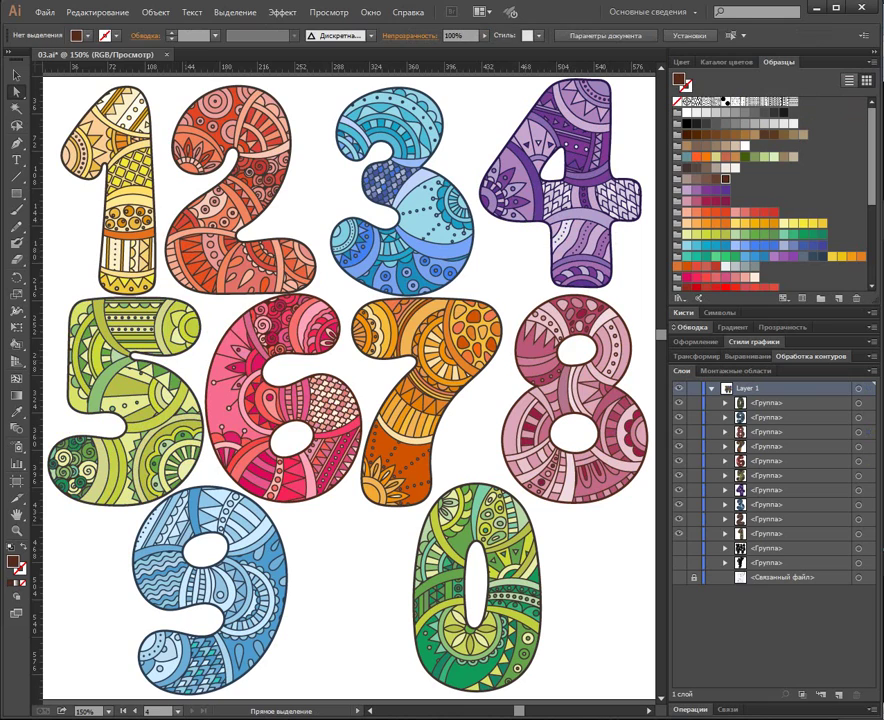
# Recolor the outlines of digits 5 and 0 with a very dark shade of the dark green swatch, then deselect them.
pyautogui.click(190, 353)
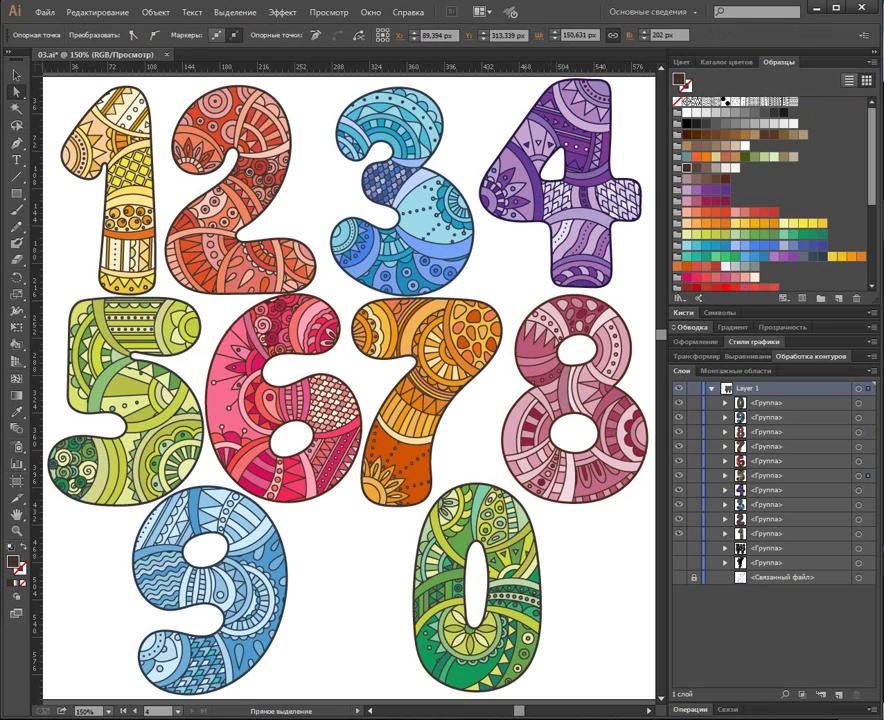
pyautogui.keyDown('shift'); pyautogui.click(539, 552); pyautogui.keyUp('shift')
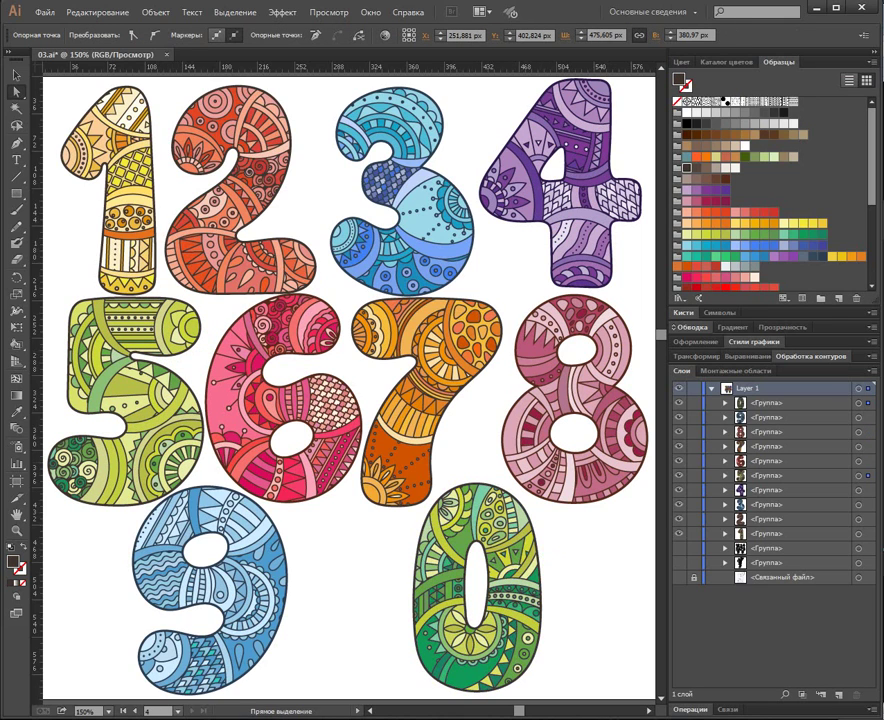
pyautogui.click(774, 234)
pyautogui.click(745, 157)
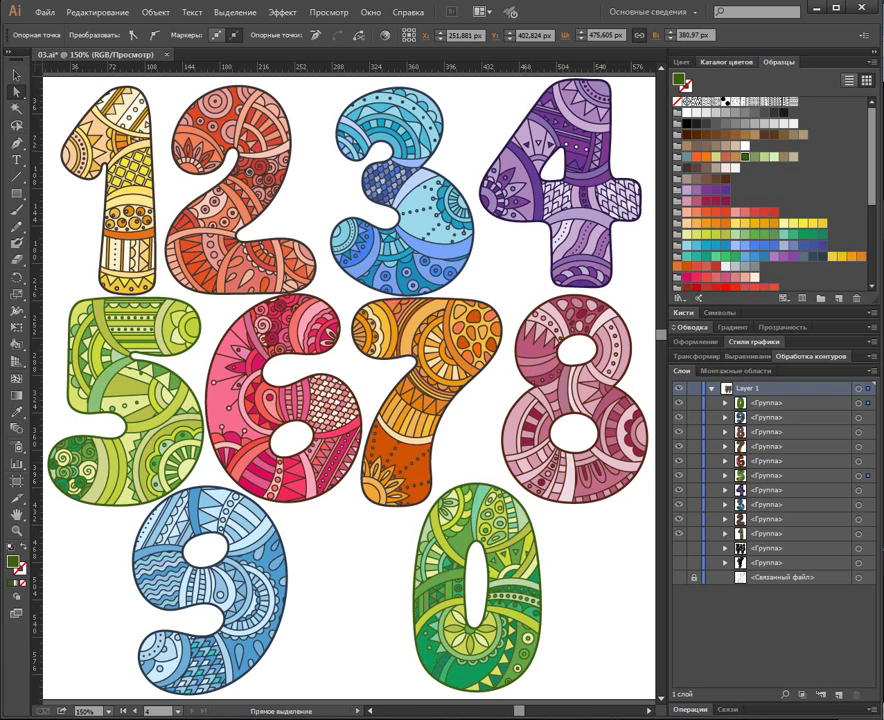
pyautogui.click(727, 62)
pyautogui.click(729, 112)
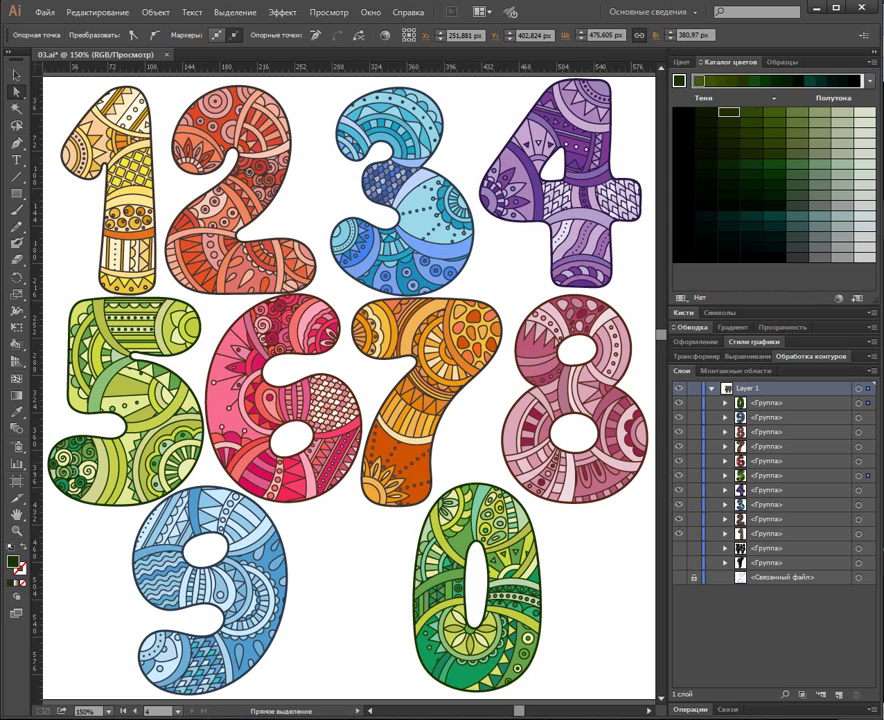
pyautogui.click(486, 395)
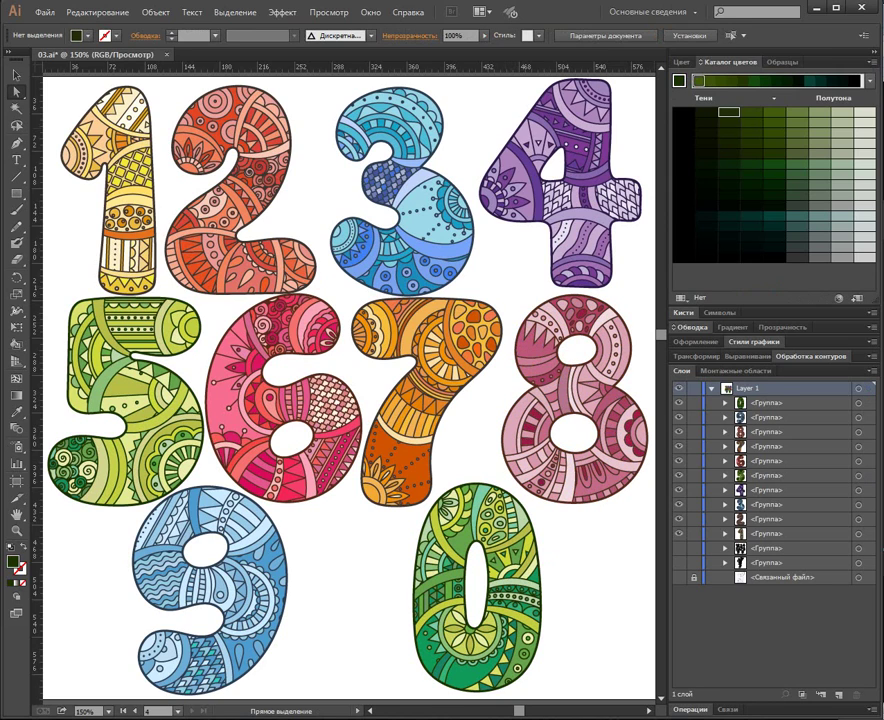
# Bring back the document's color swatches and save the file 03.ai.
pyautogui.click(782, 62)
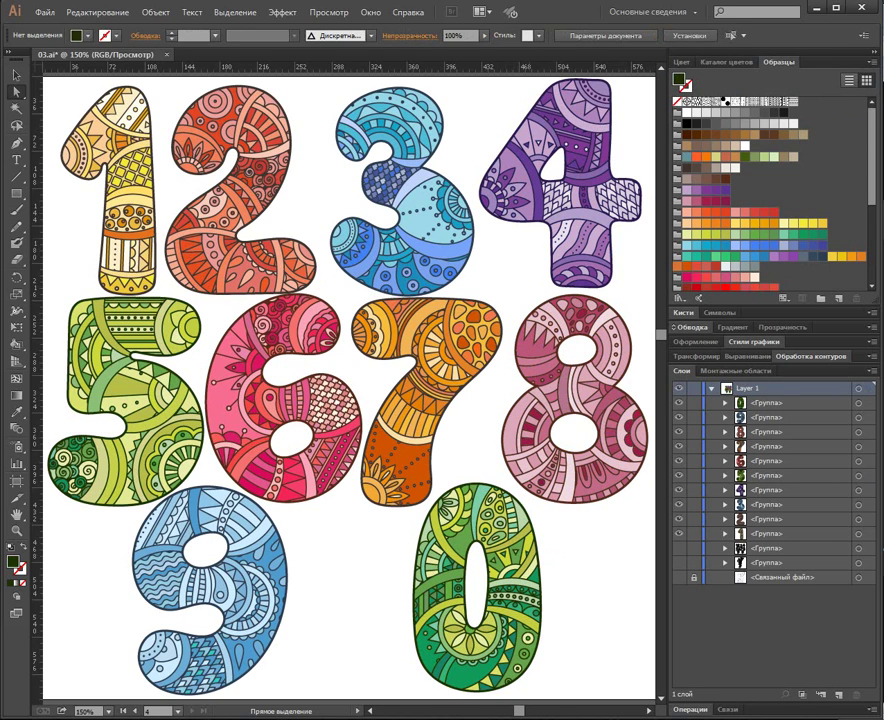
pyautogui.press('ctrl')
pyautogui.hotkey('ctrl', 's')
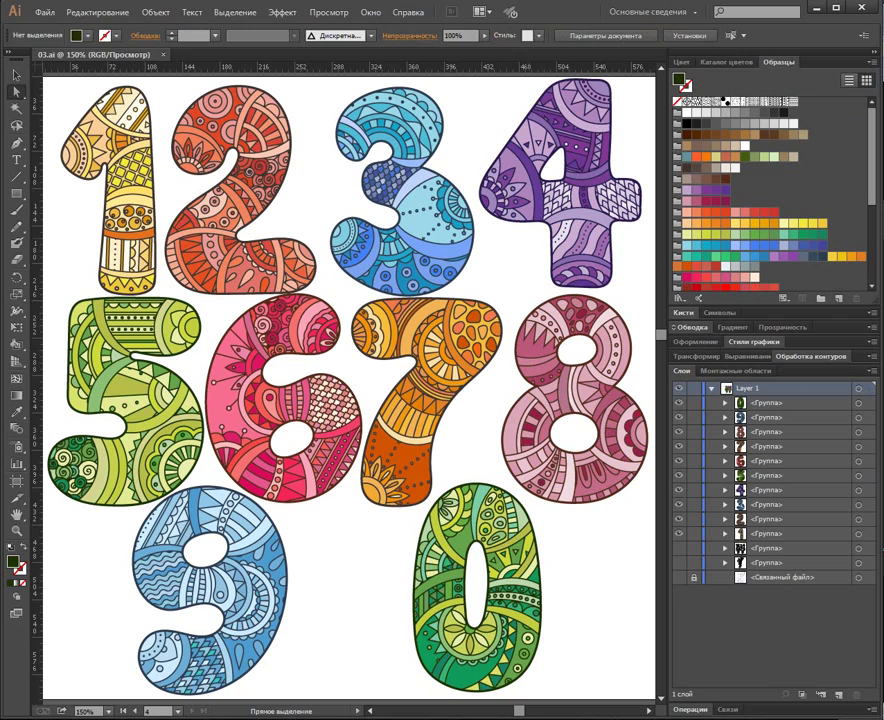